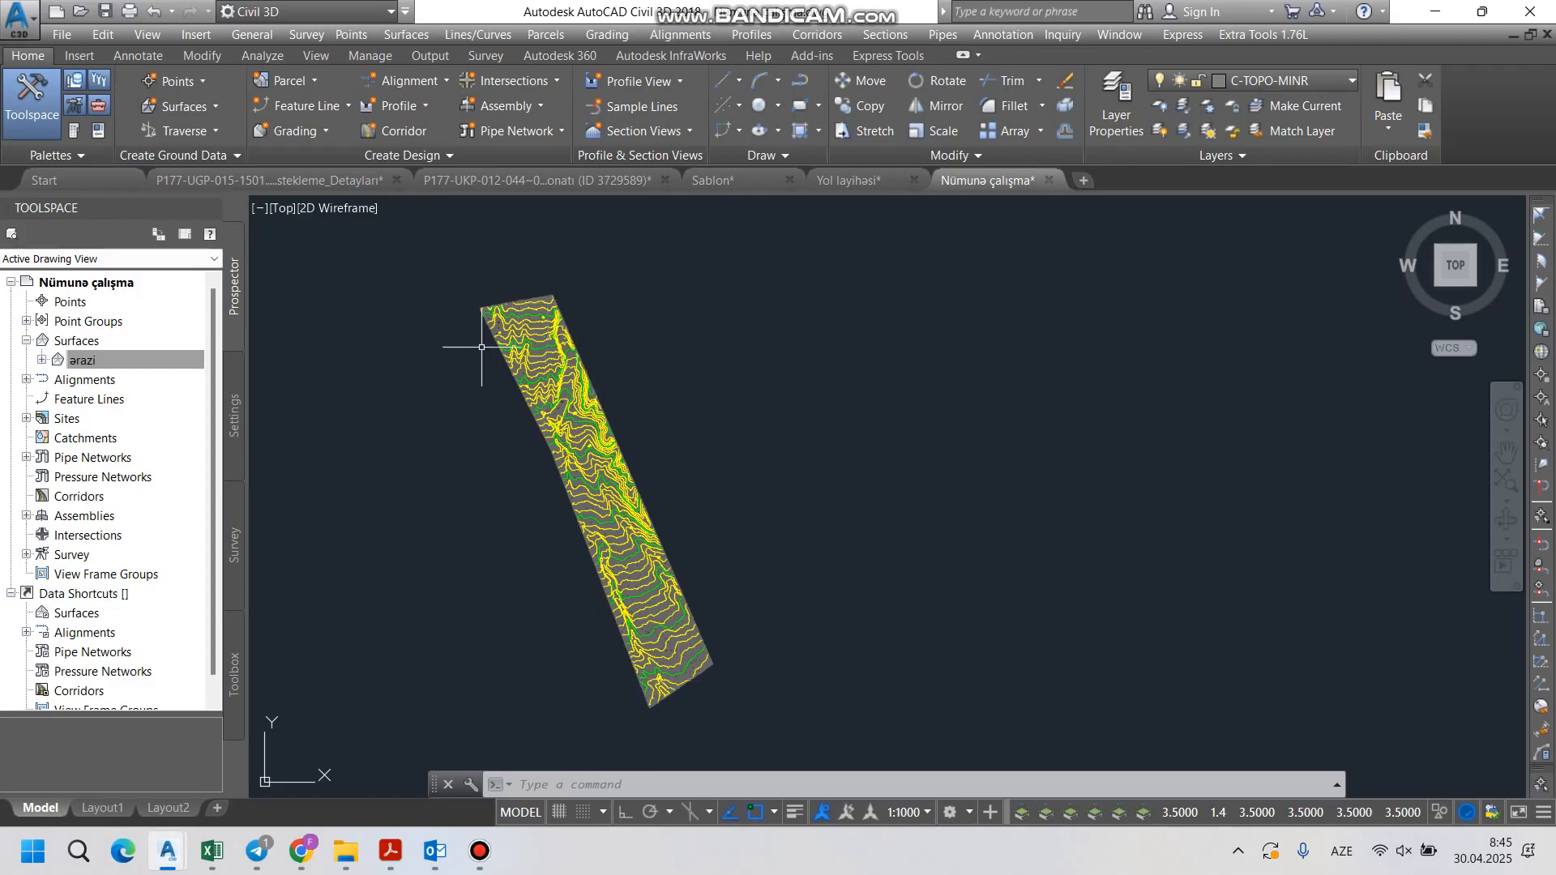
Step: Examine the contours of the ərazi surface along its full length
scroll(481, 347, "up", 3)
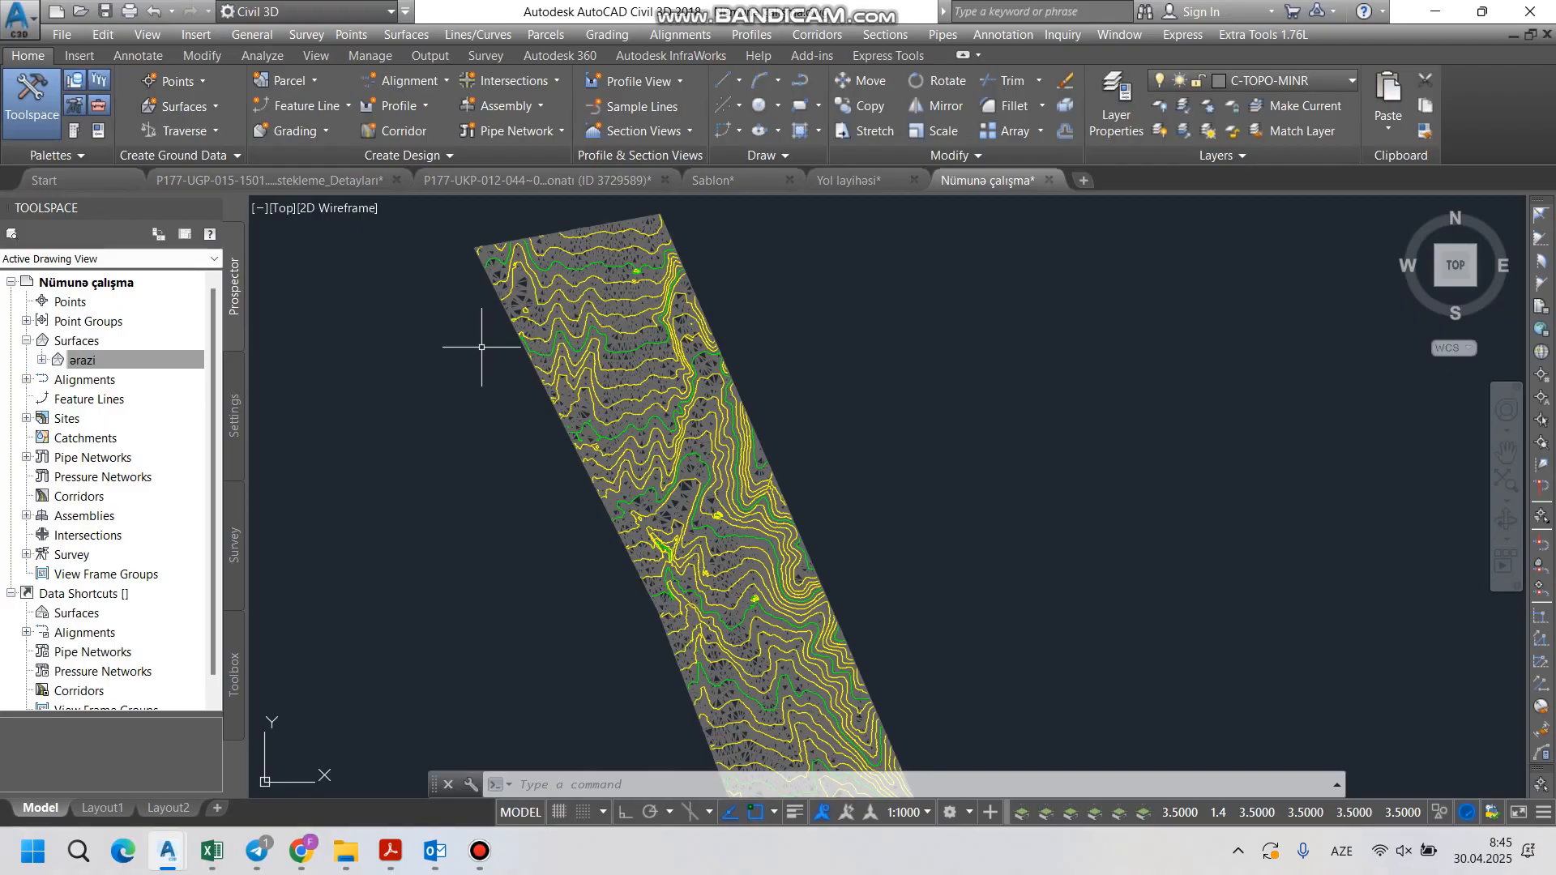
scroll(481, 347, "down", 2)
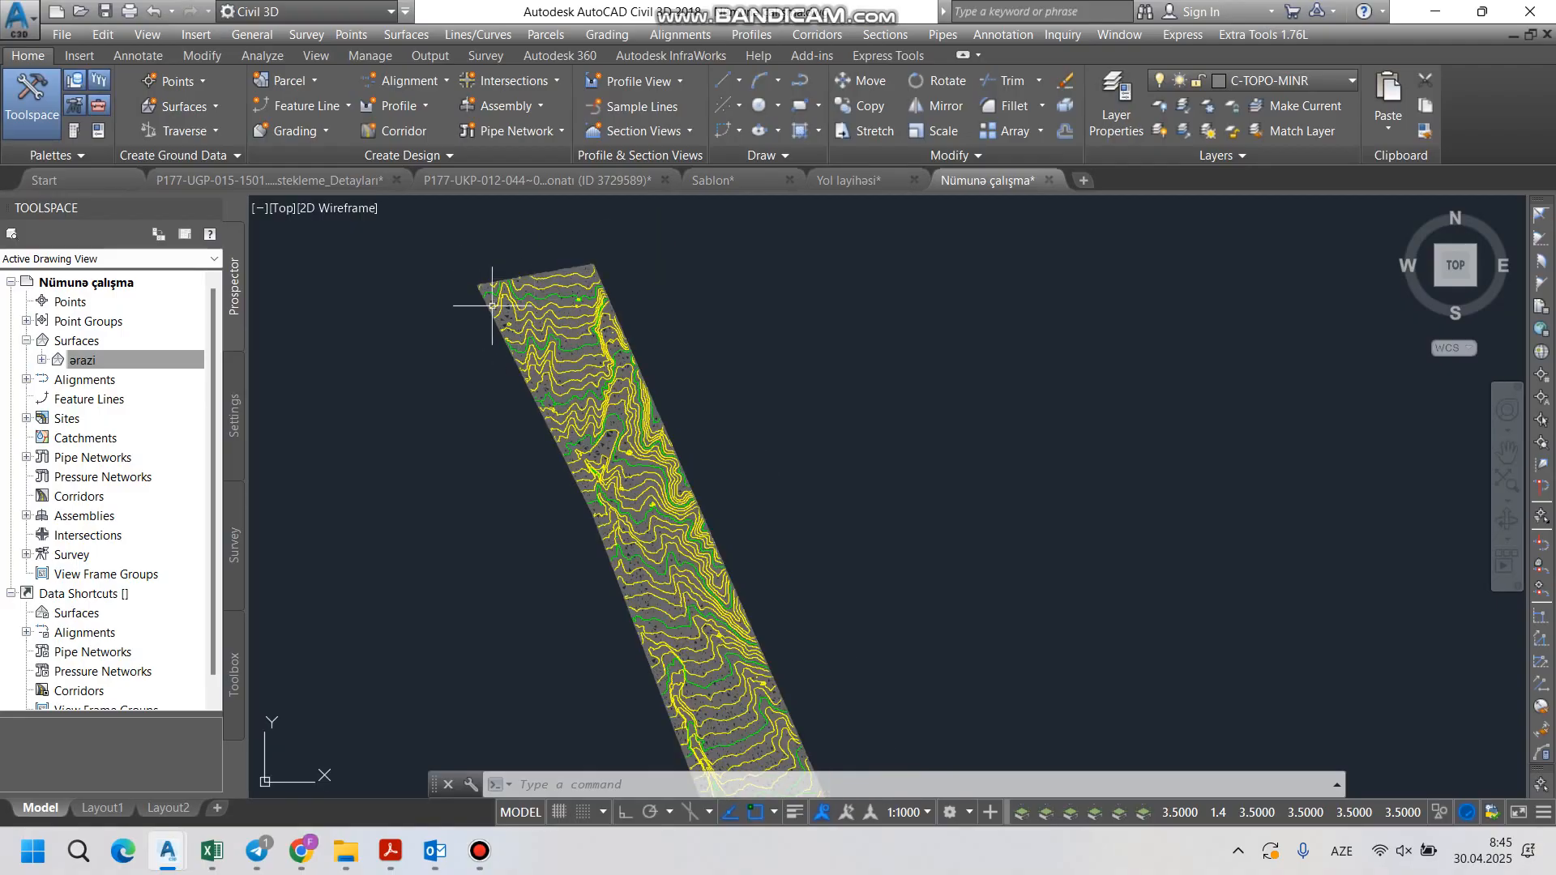
scroll(706, 725, "up", 3)
scroll(608, 592, "down", 1)
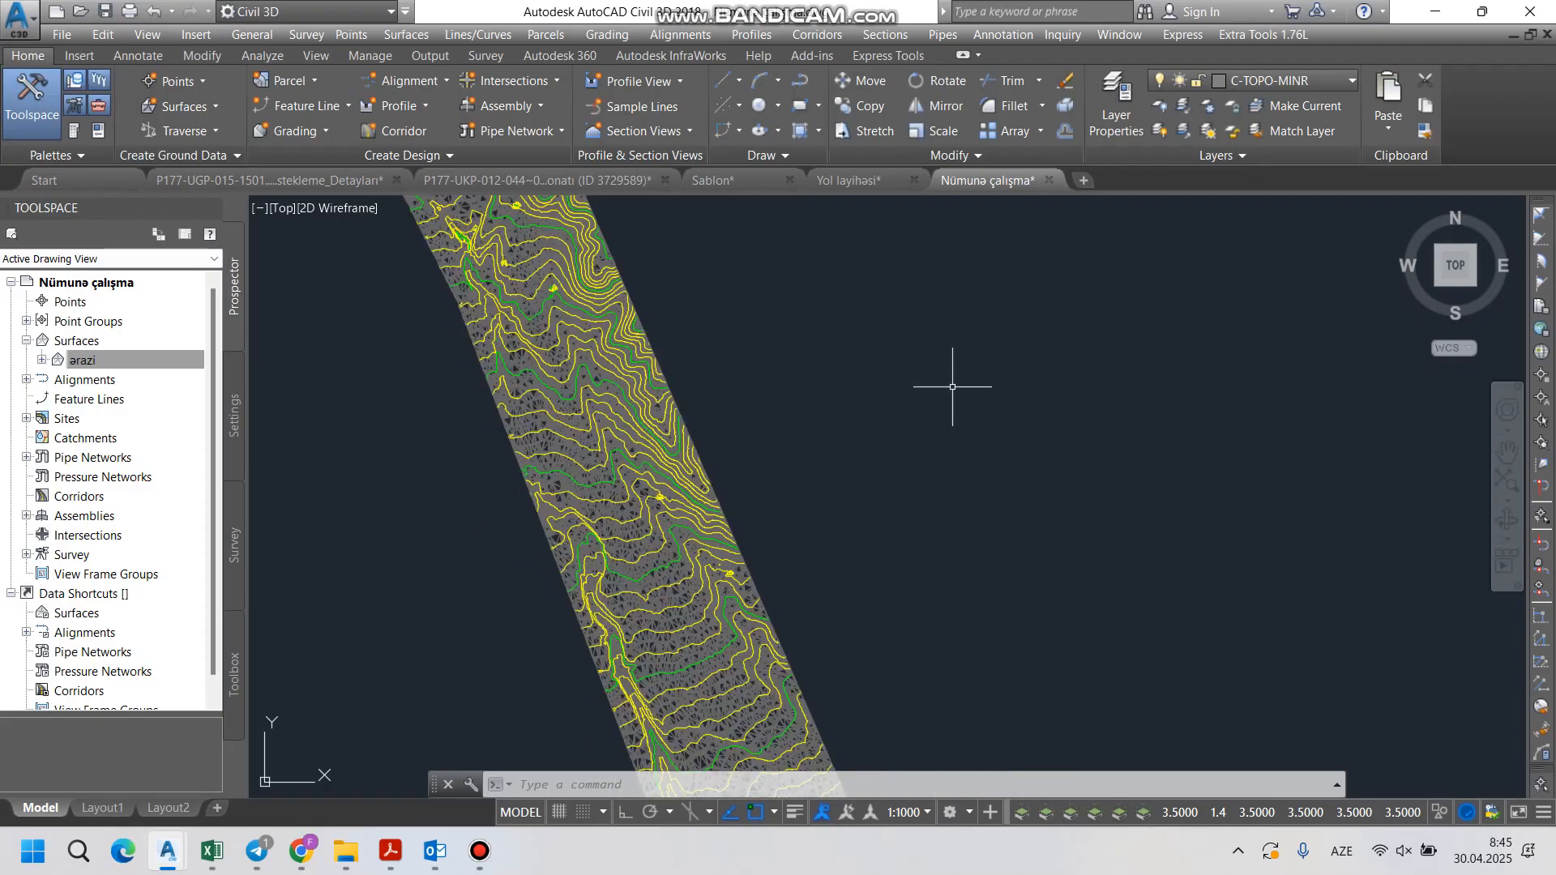
mouse_move(442, 333)
middle_mouse_down()
mouse_move(427, 438)
mouse_move(455, 509)
middle_mouse_up()
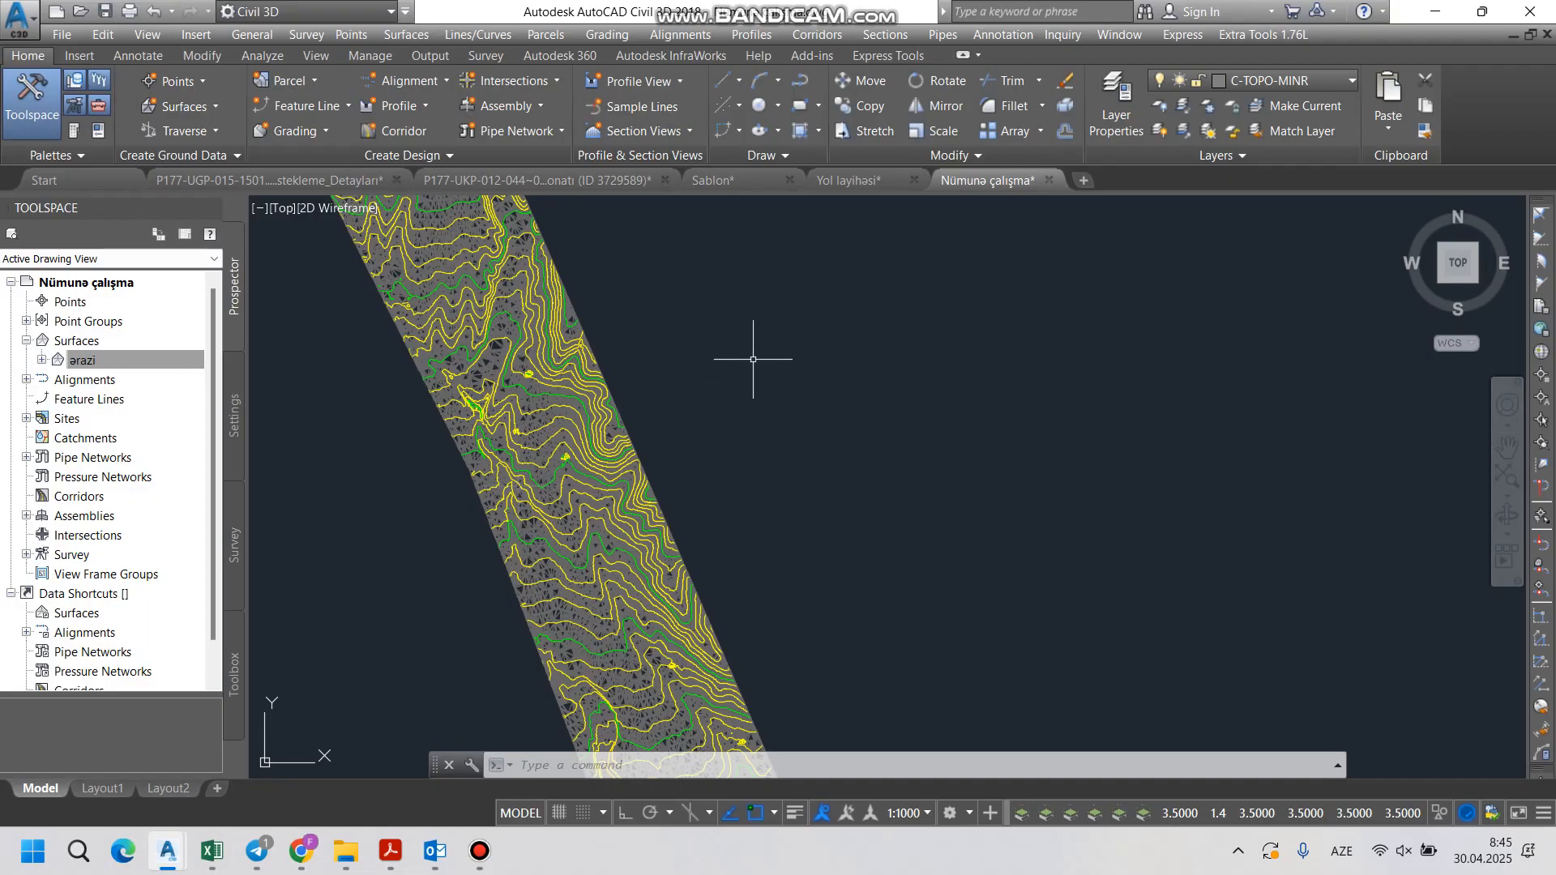
scroll(753, 359, "down", 2)
left_click(81, 360)
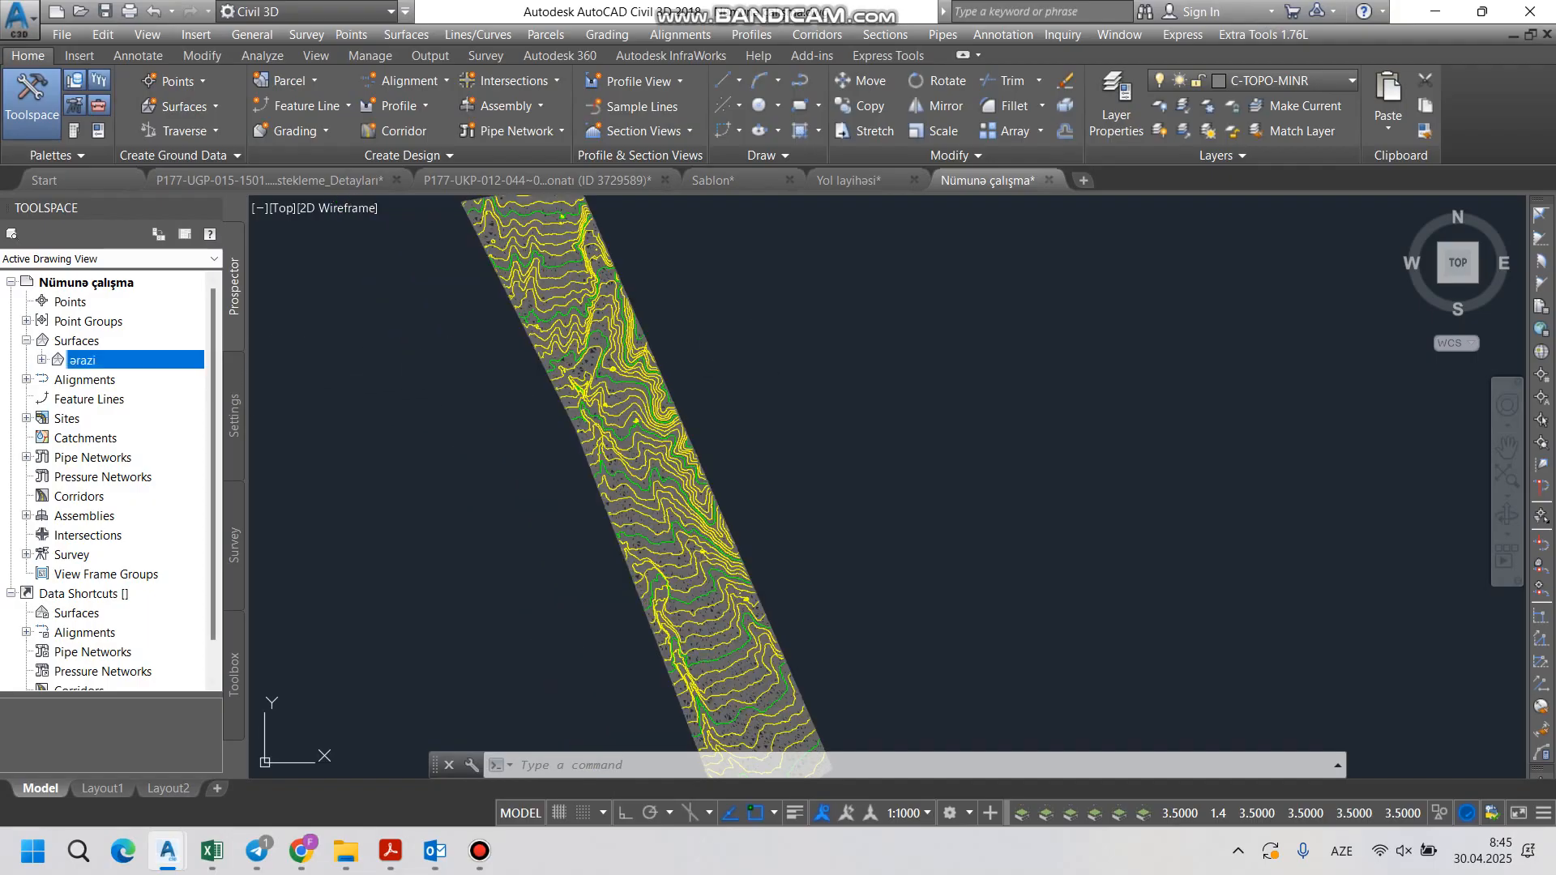
scroll(531, 381, "down", 4)
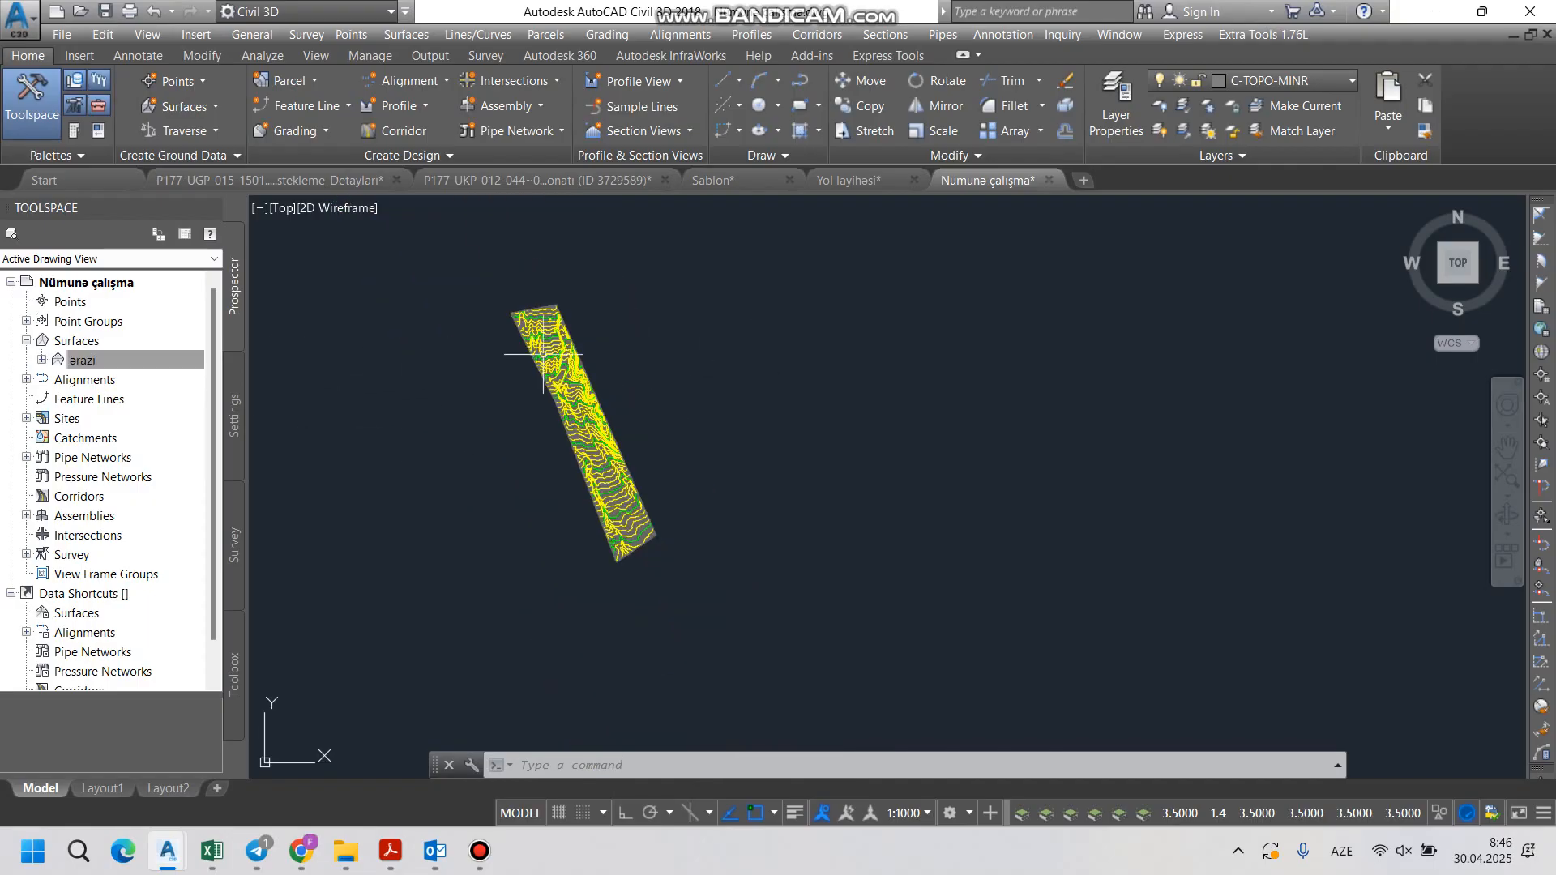
scroll(668, 574, "up", 5)
mouse_move(668, 575)
middle_mouse_down()
mouse_move(664, 448)
mouse_move(742, 505)
middle_mouse_up()
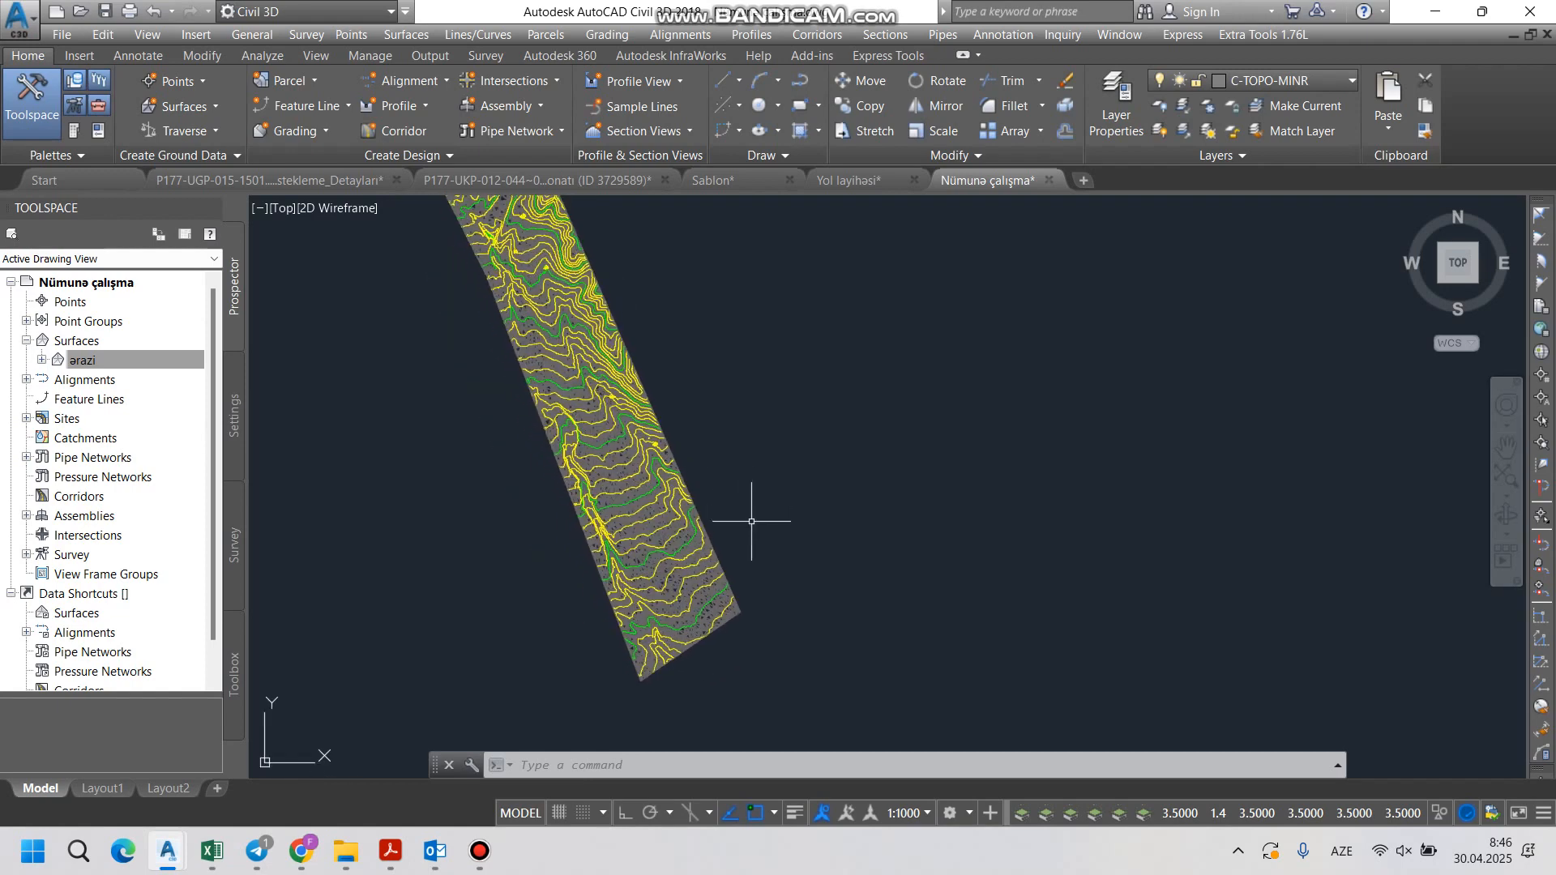
scroll(332, 429, "down", 4)
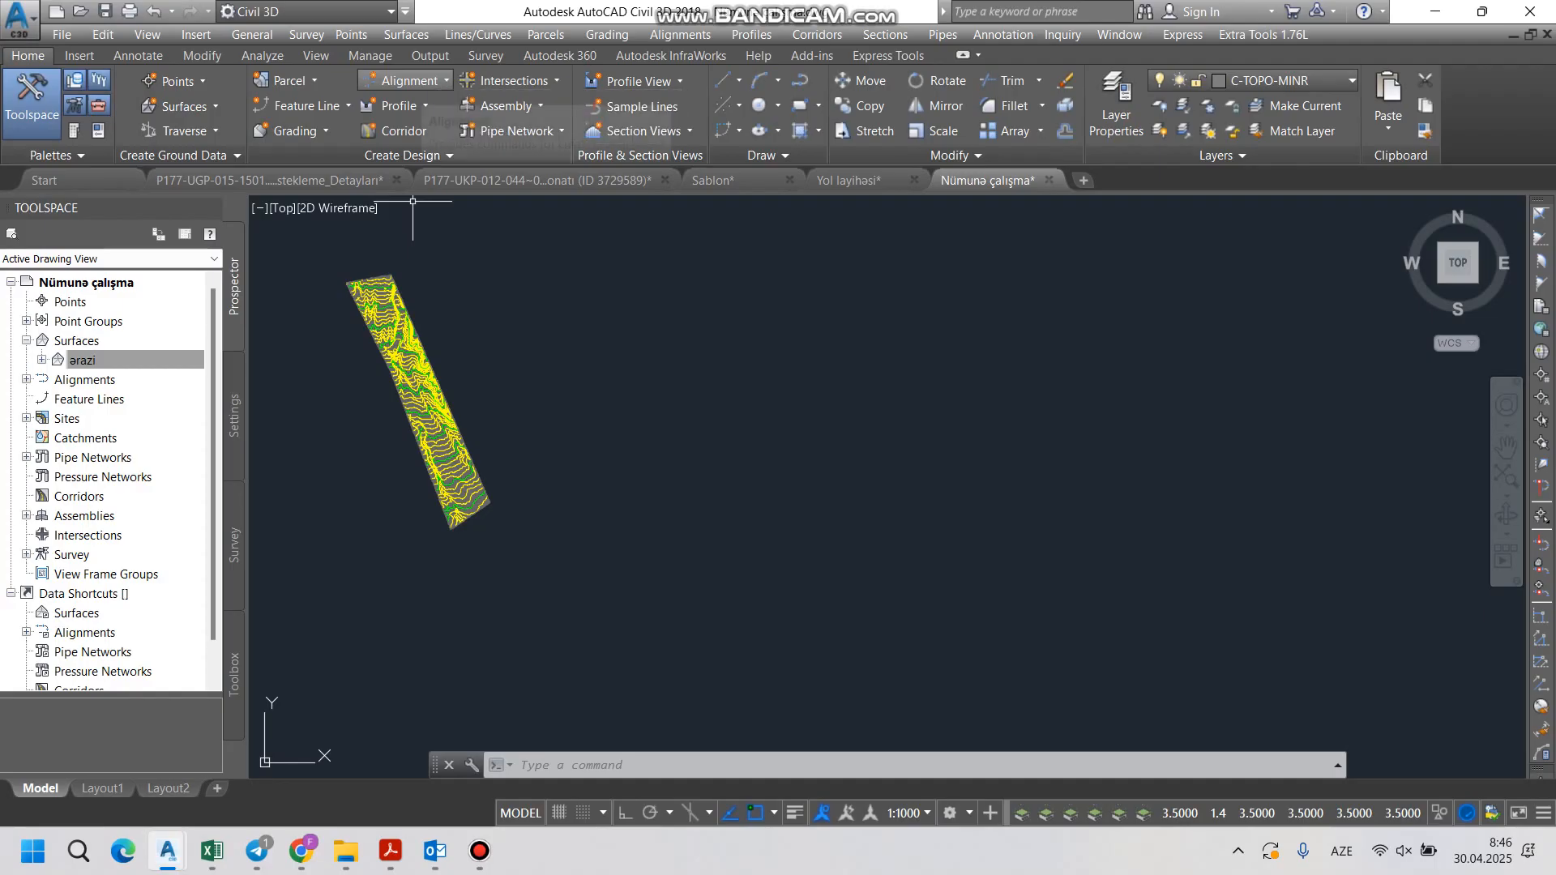
Step: Create a centerline alignment layout named ox1, keeping the default site, style, layer and label set
left_click(409, 80)
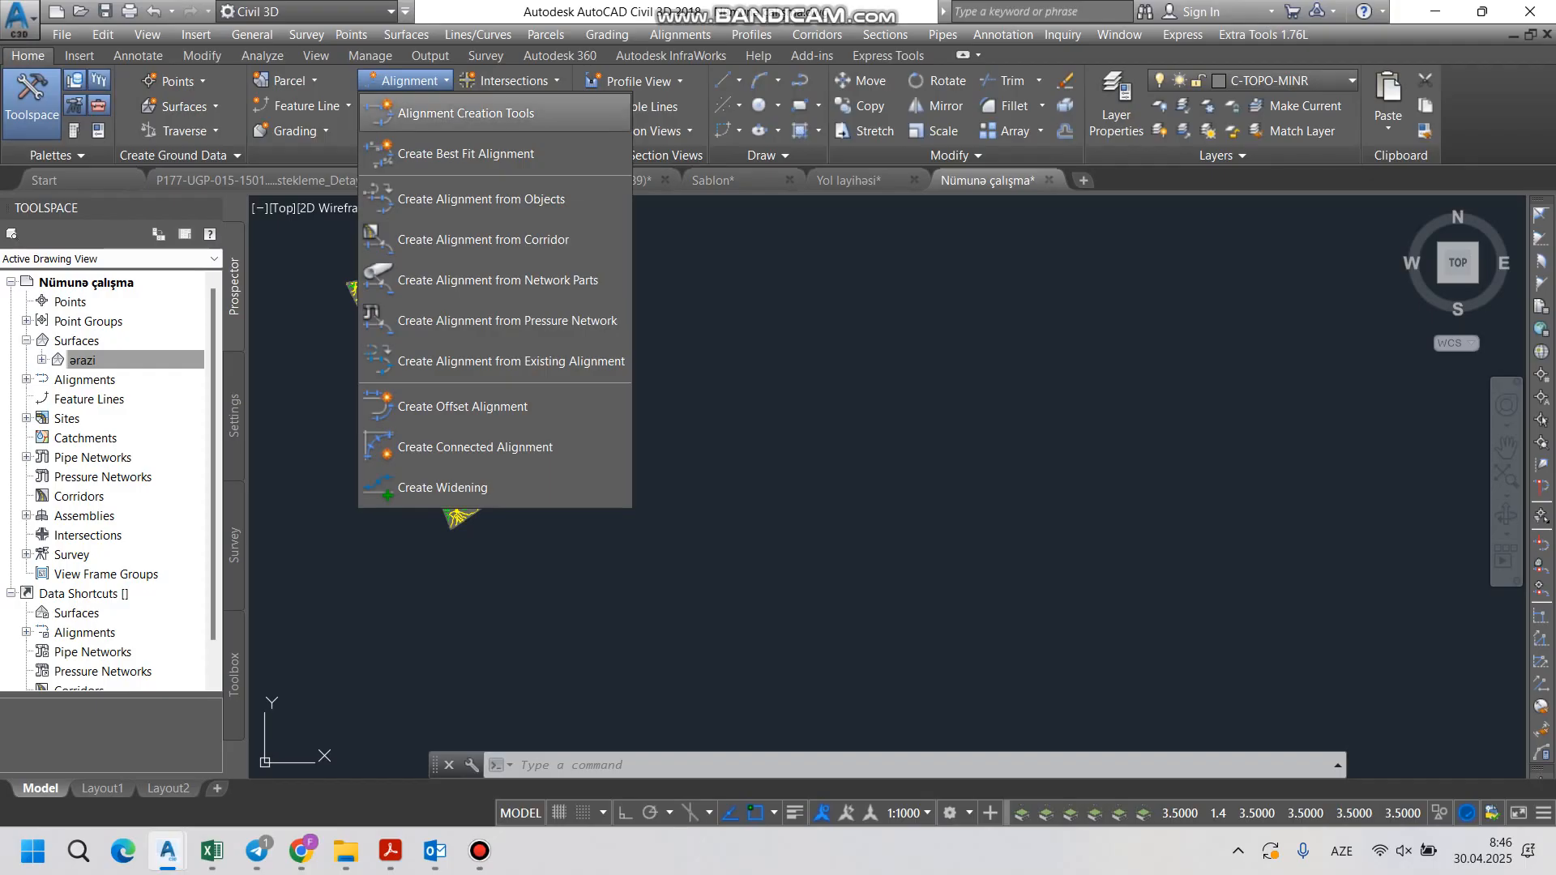
left_click(466, 113)
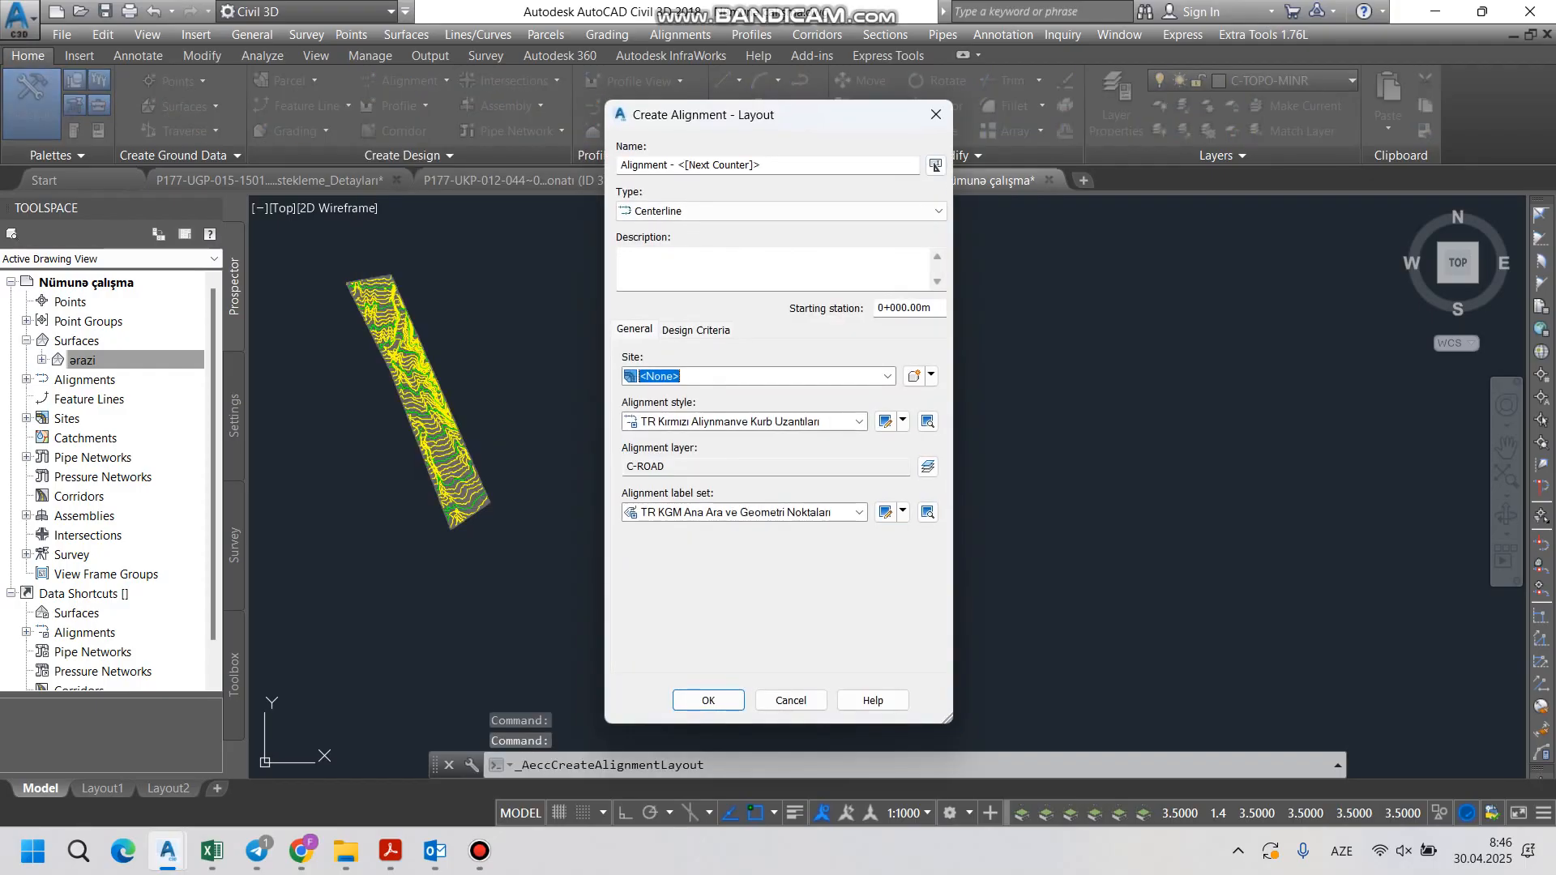
left_click(766, 166)
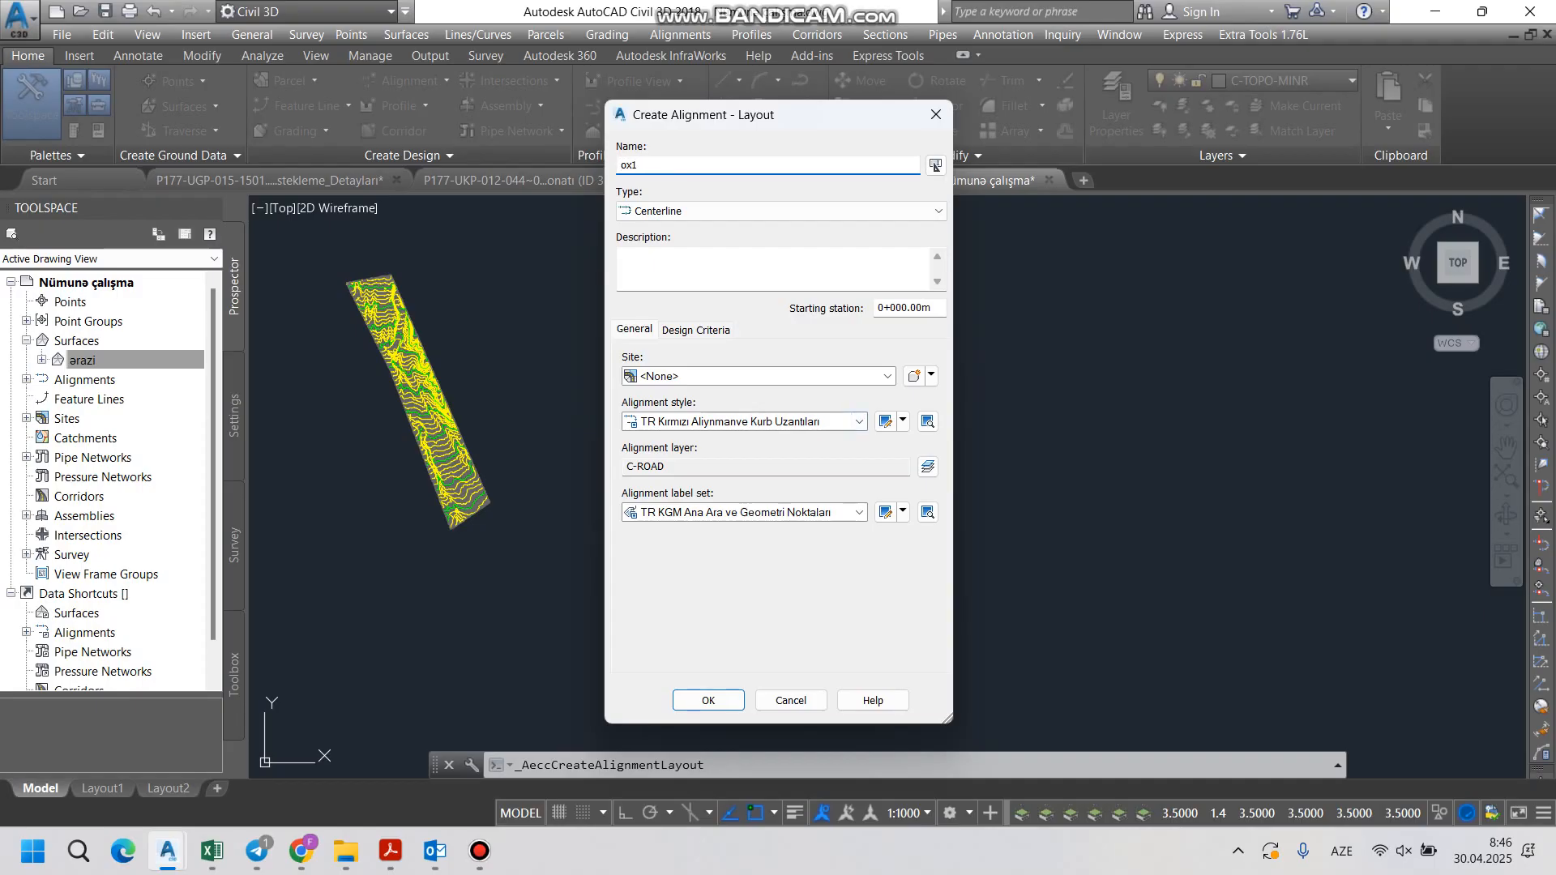
key("Return")
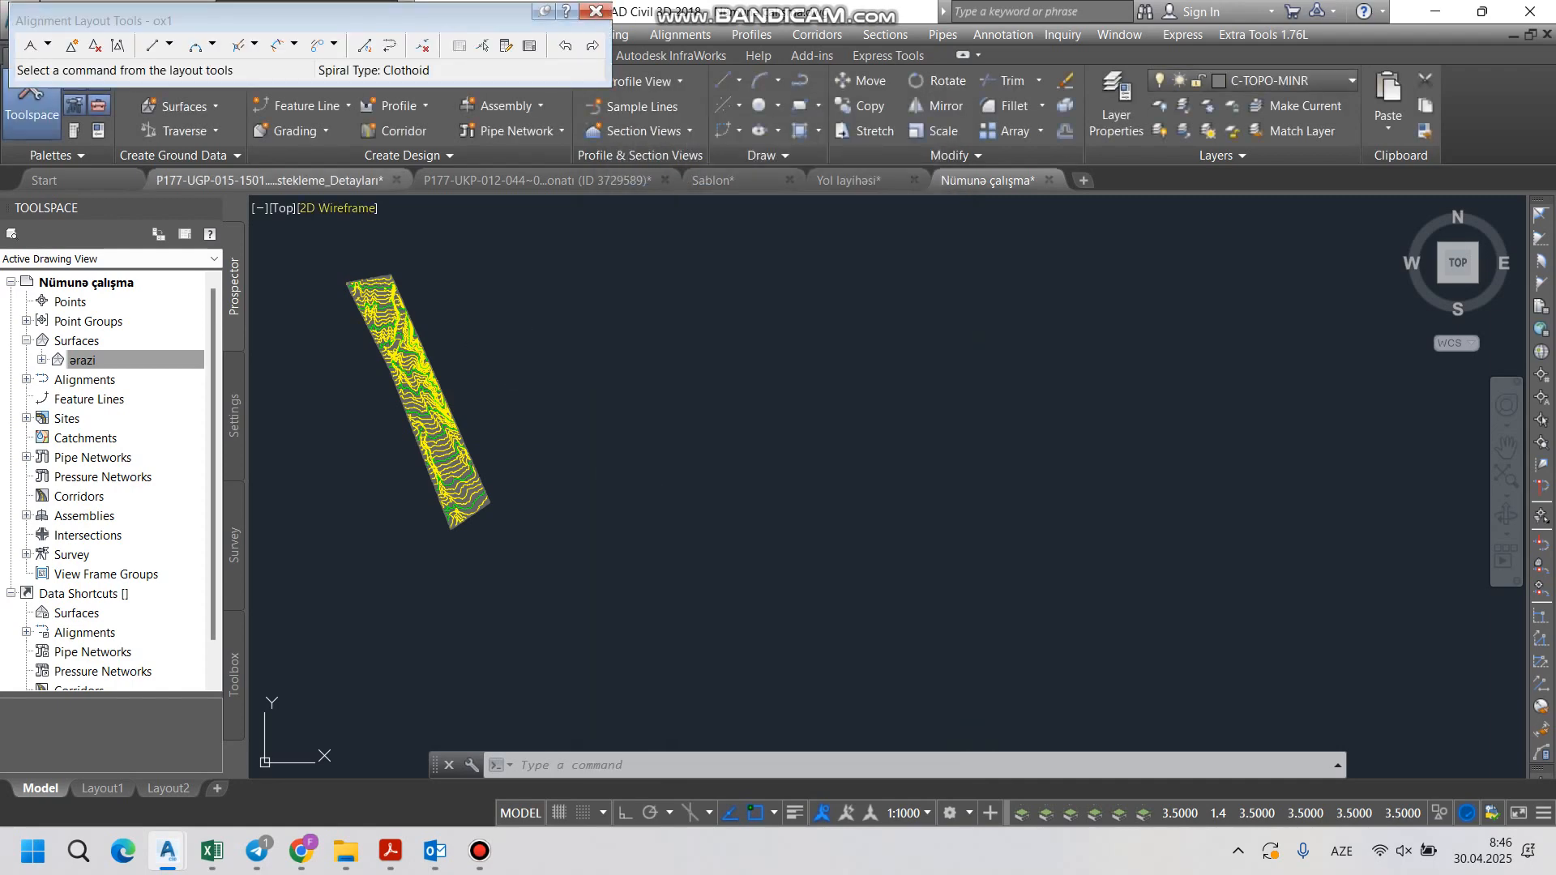
Step: Start the ox1 alignment as Tangent-Tangent (With Curves) from a point just inside the surface's northern edge
left_click(48, 44)
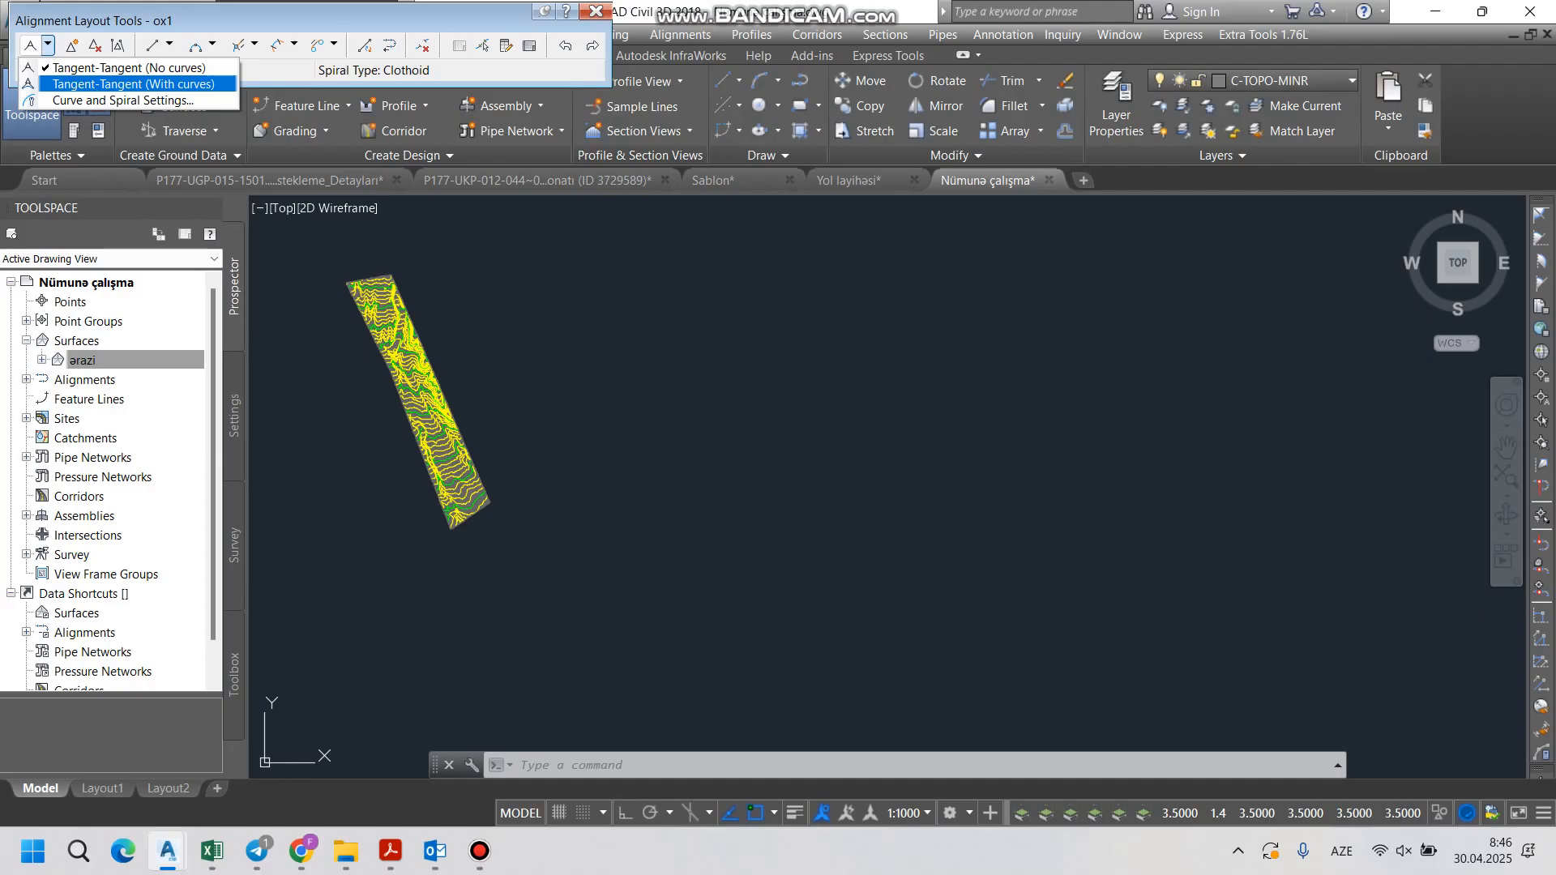
left_click(121, 83)
scroll(360, 310, "up", 2)
scroll(356, 306, "up", 6)
scroll(456, 350, "down", 4)
scroll(450, 280, "up", 6)
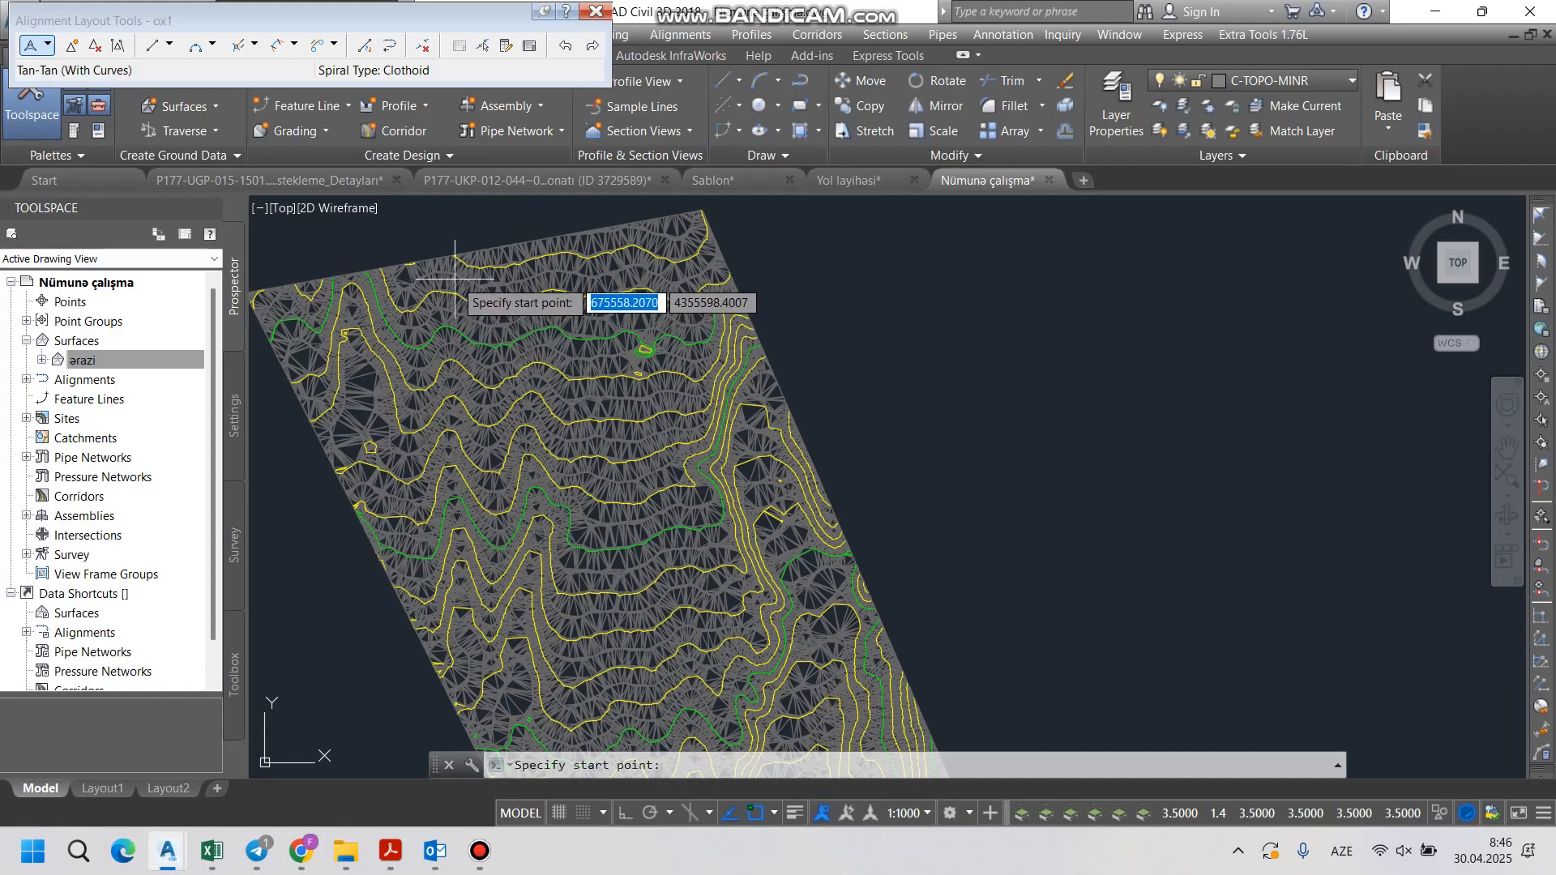
left_click(455, 279)
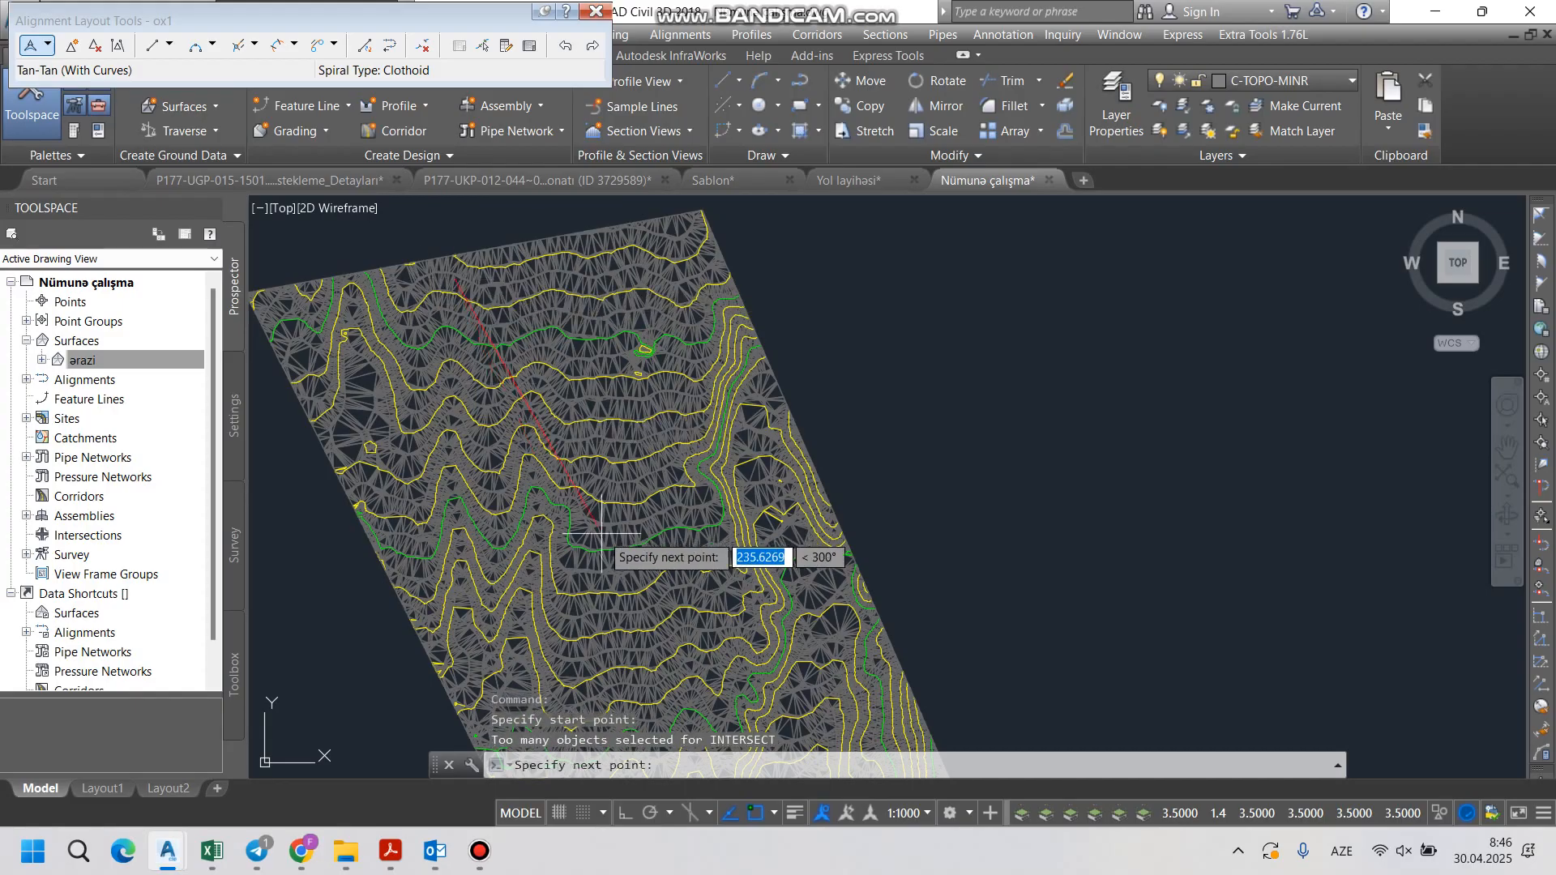
Step: Continue the ox1 tangents through intermediate points down the middle of the surface, ending near its southern edge, and close the layout tools
scroll(604, 557, "down", 6)
scroll(608, 486, "up", 3)
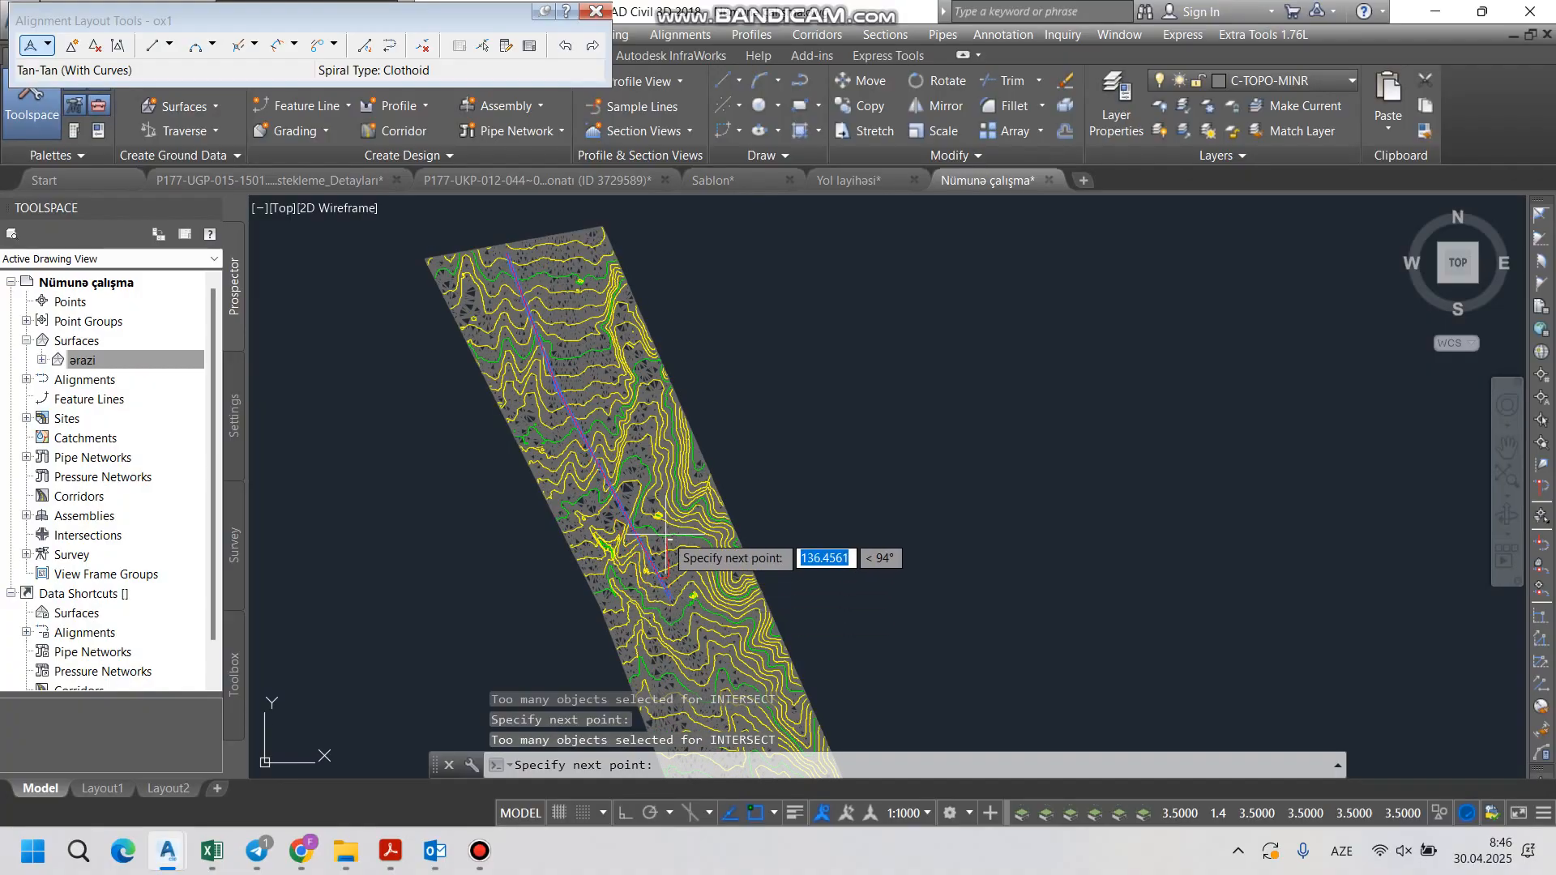
scroll(705, 551, "down", 4)
scroll(713, 567, "up", 3)
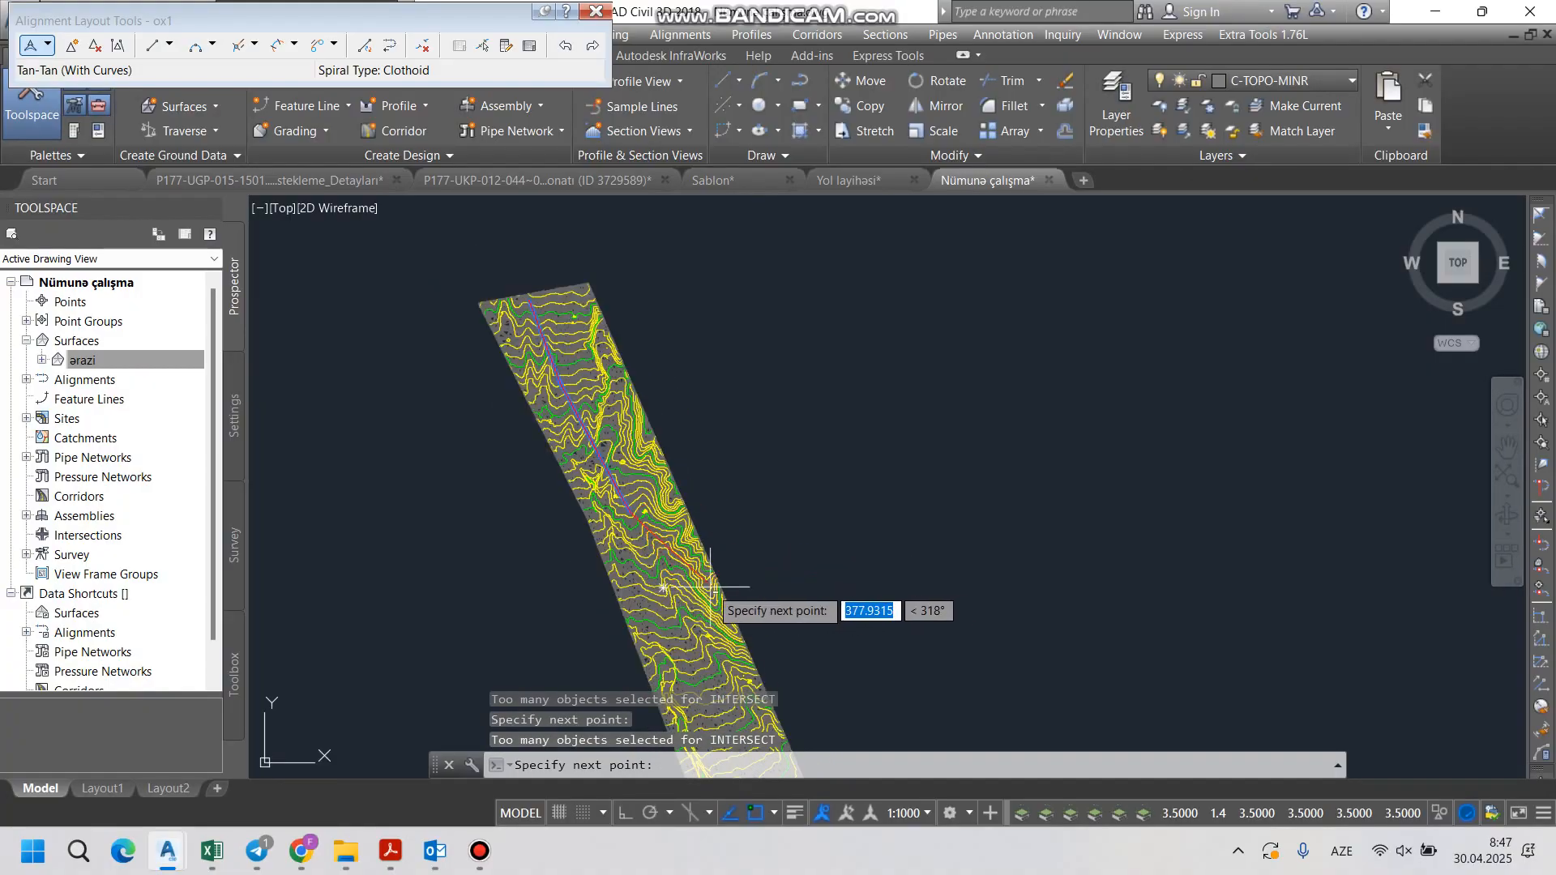
scroll(672, 559, "down", 3)
scroll(682, 582, "up", 4)
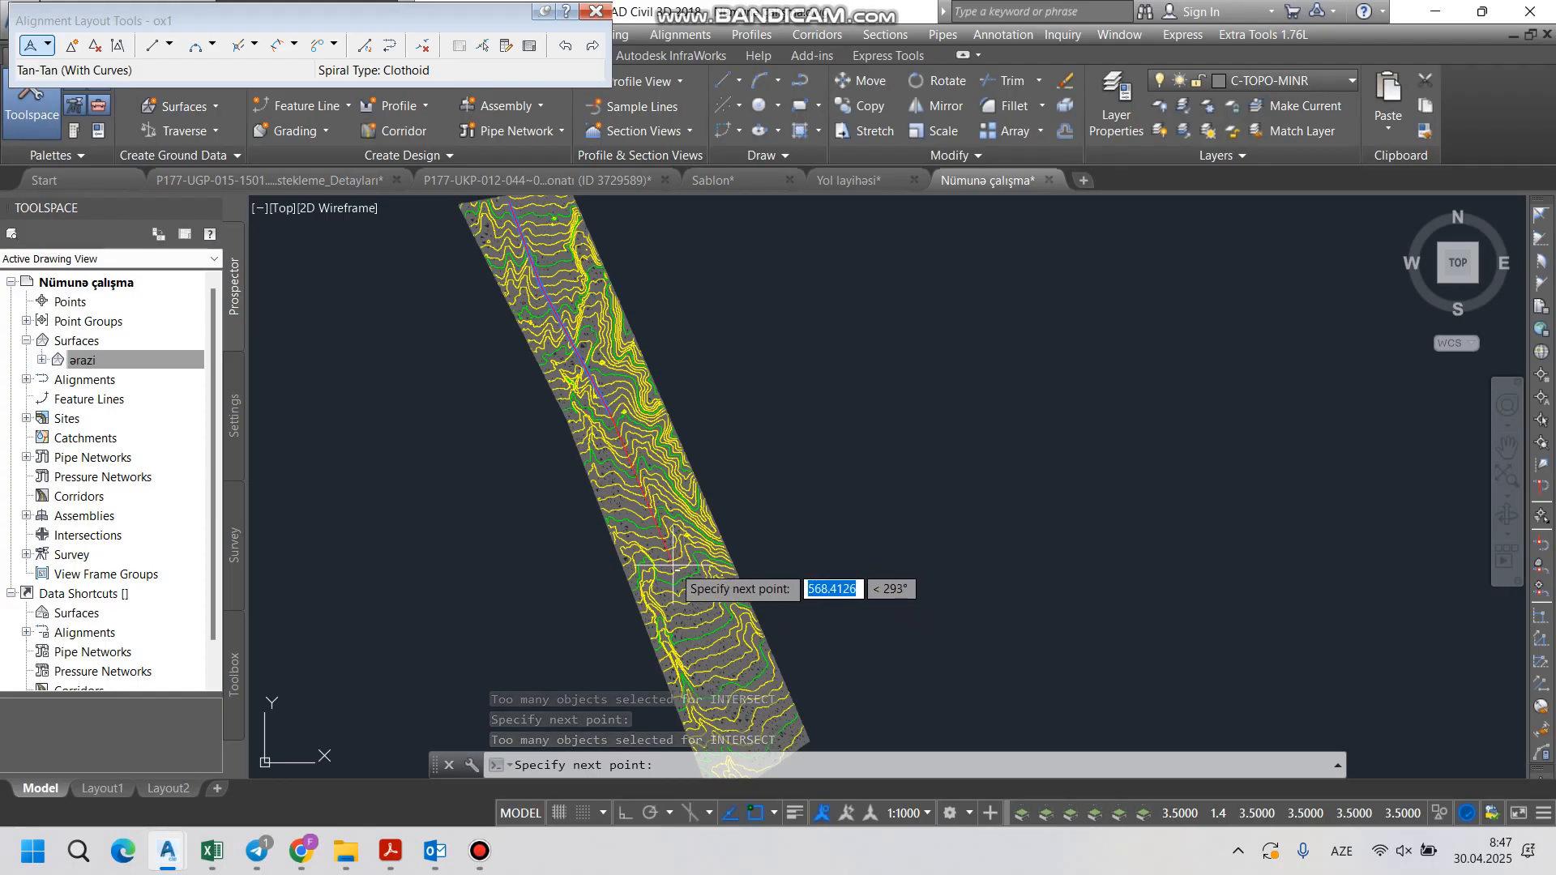
scroll(719, 622, "down", 2)
scroll(719, 624, "up", 3)
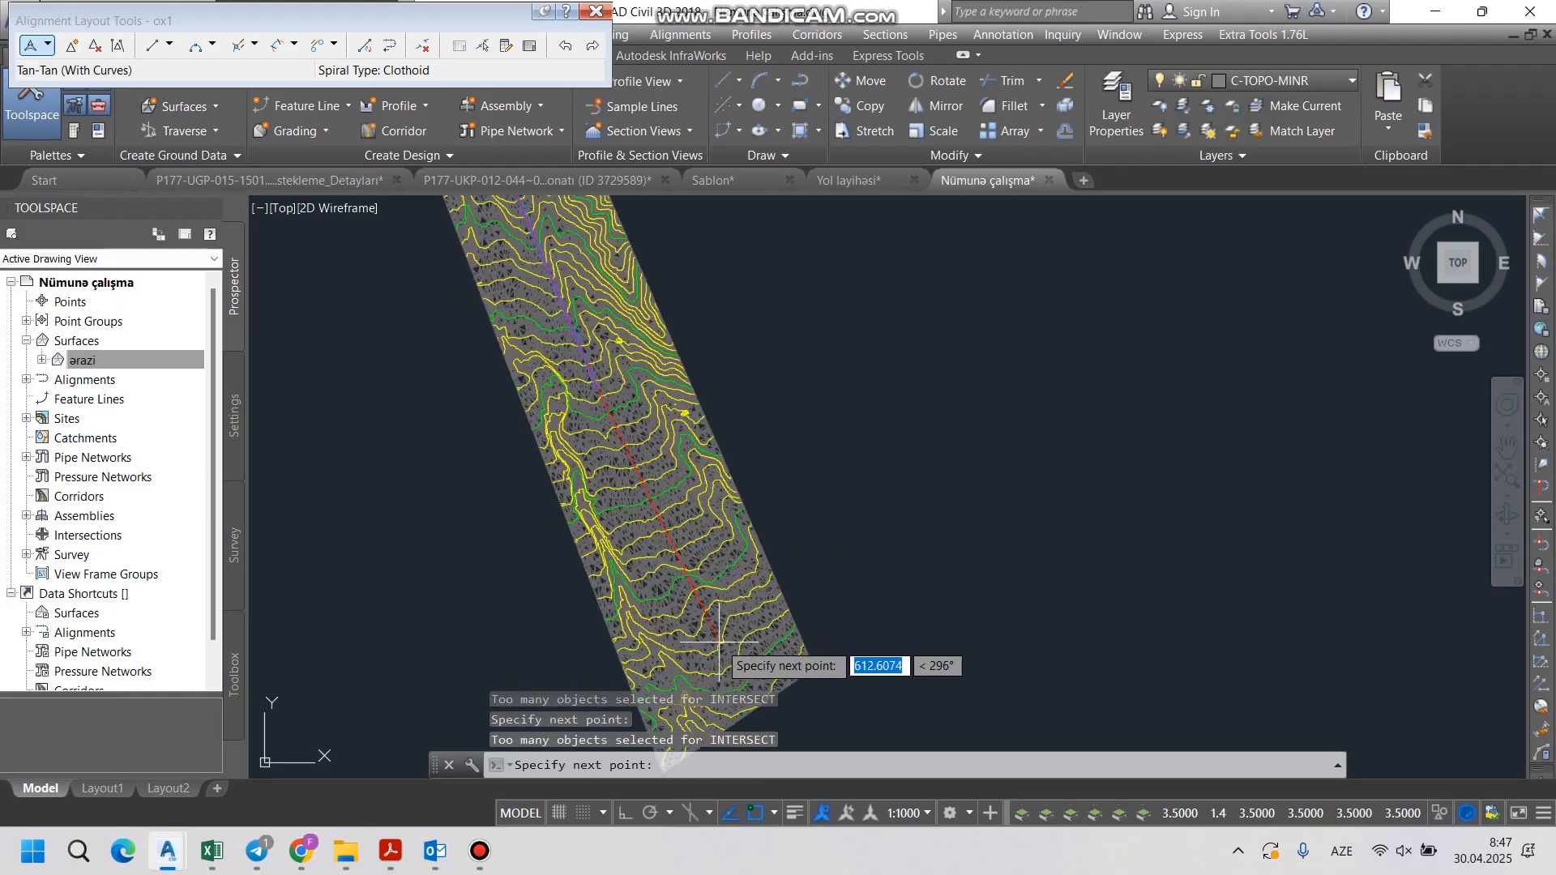
scroll(723, 535, "down", 3)
scroll(738, 559, "up", 3)
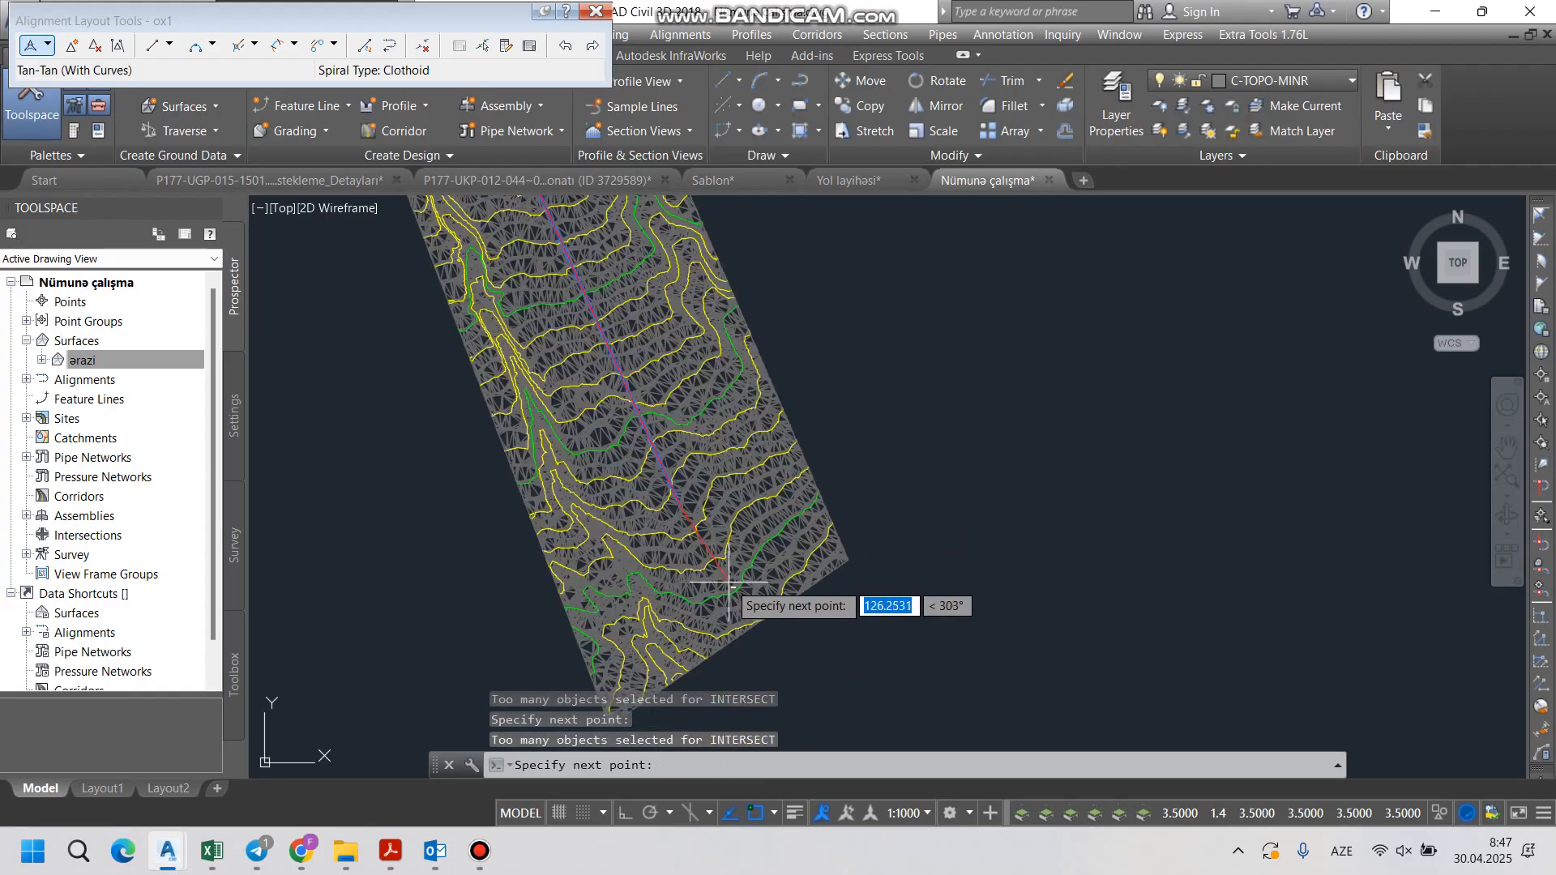
scroll(778, 622, "up", 4)
left_click(780, 624)
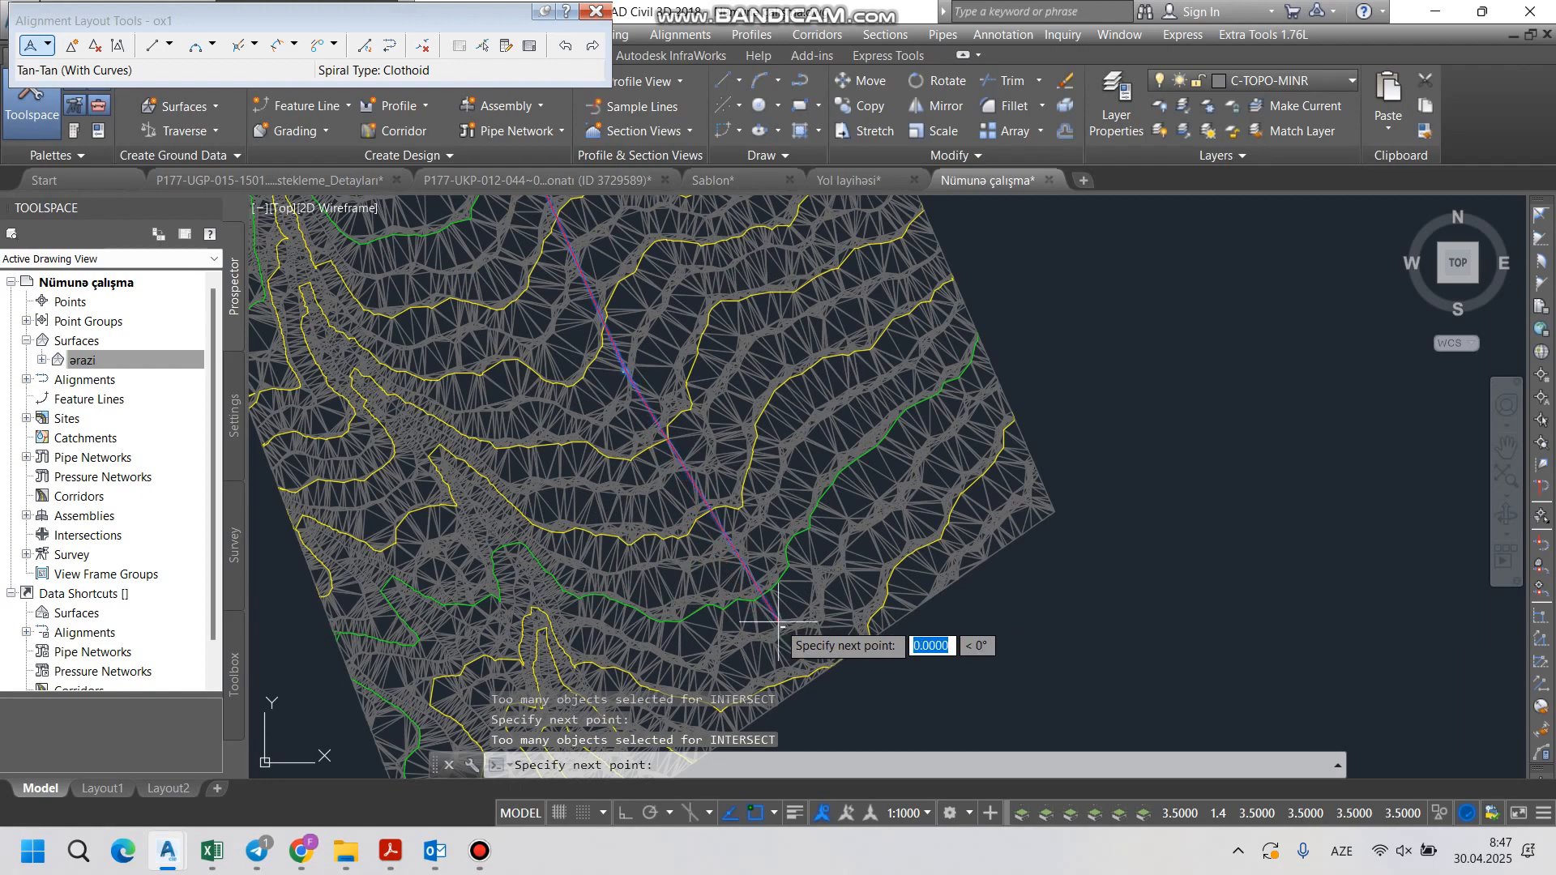
scroll(803, 641, "down", 4)
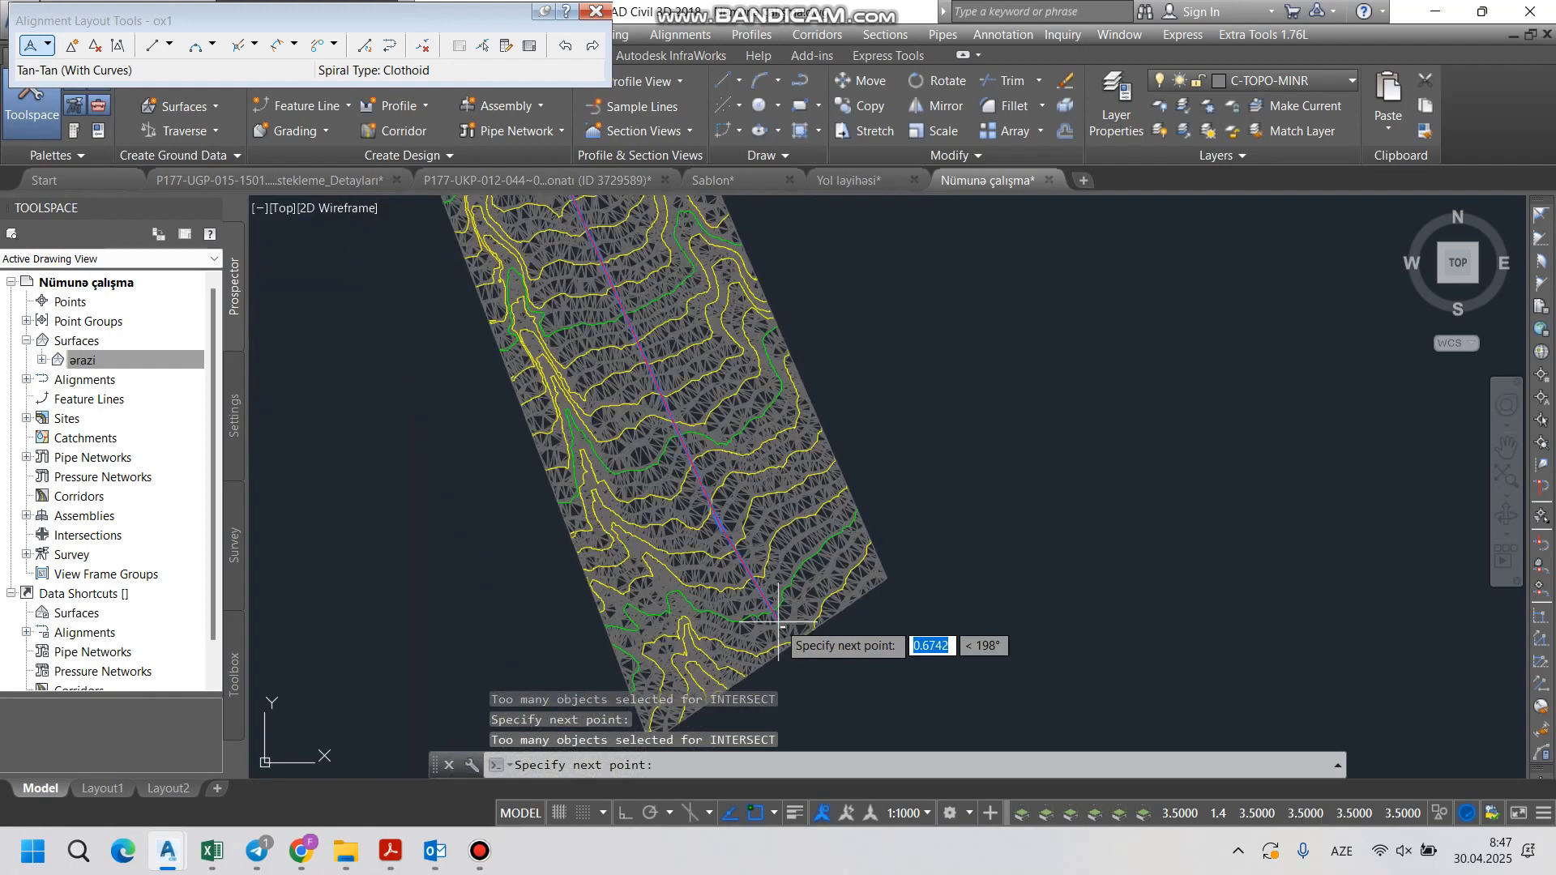
key("Return")
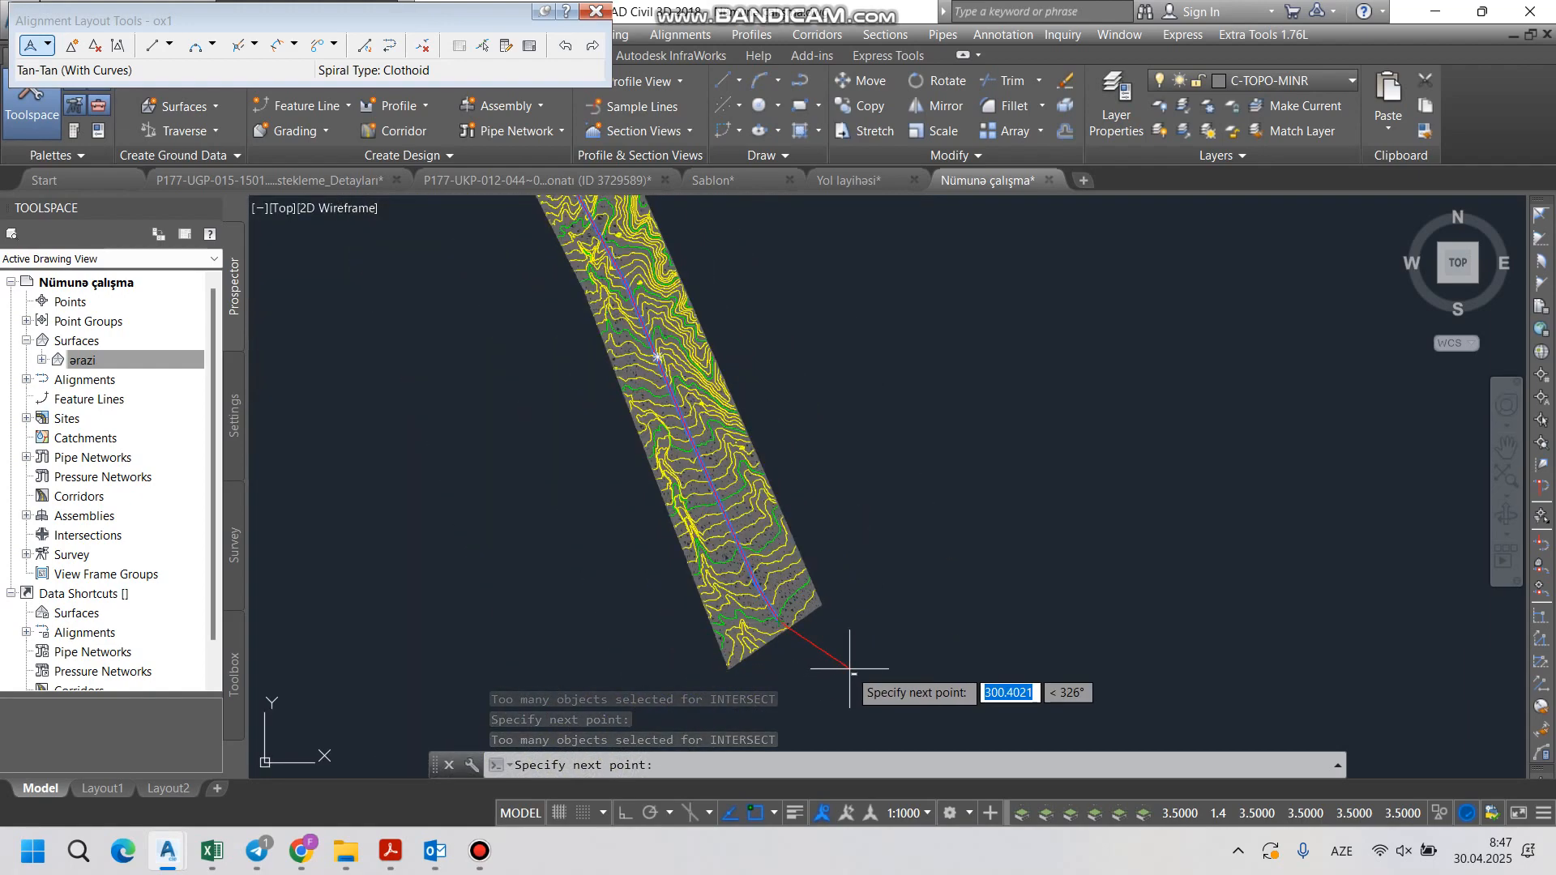
scroll(841, 663, "up", 4)
scroll(802, 636, "up", 5)
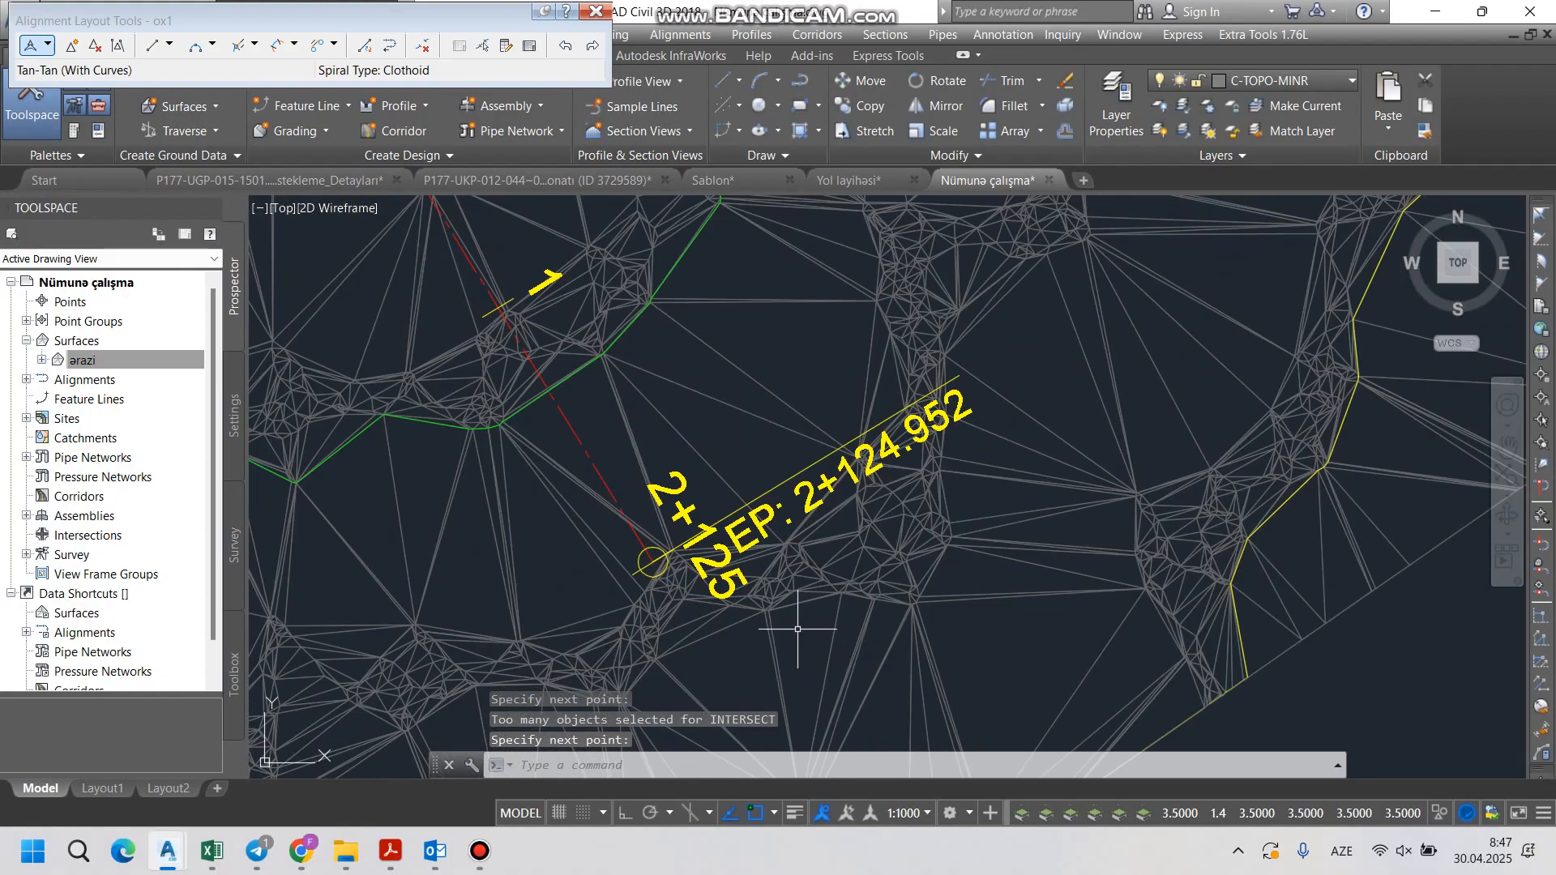
key("Escape")
key("Escape")
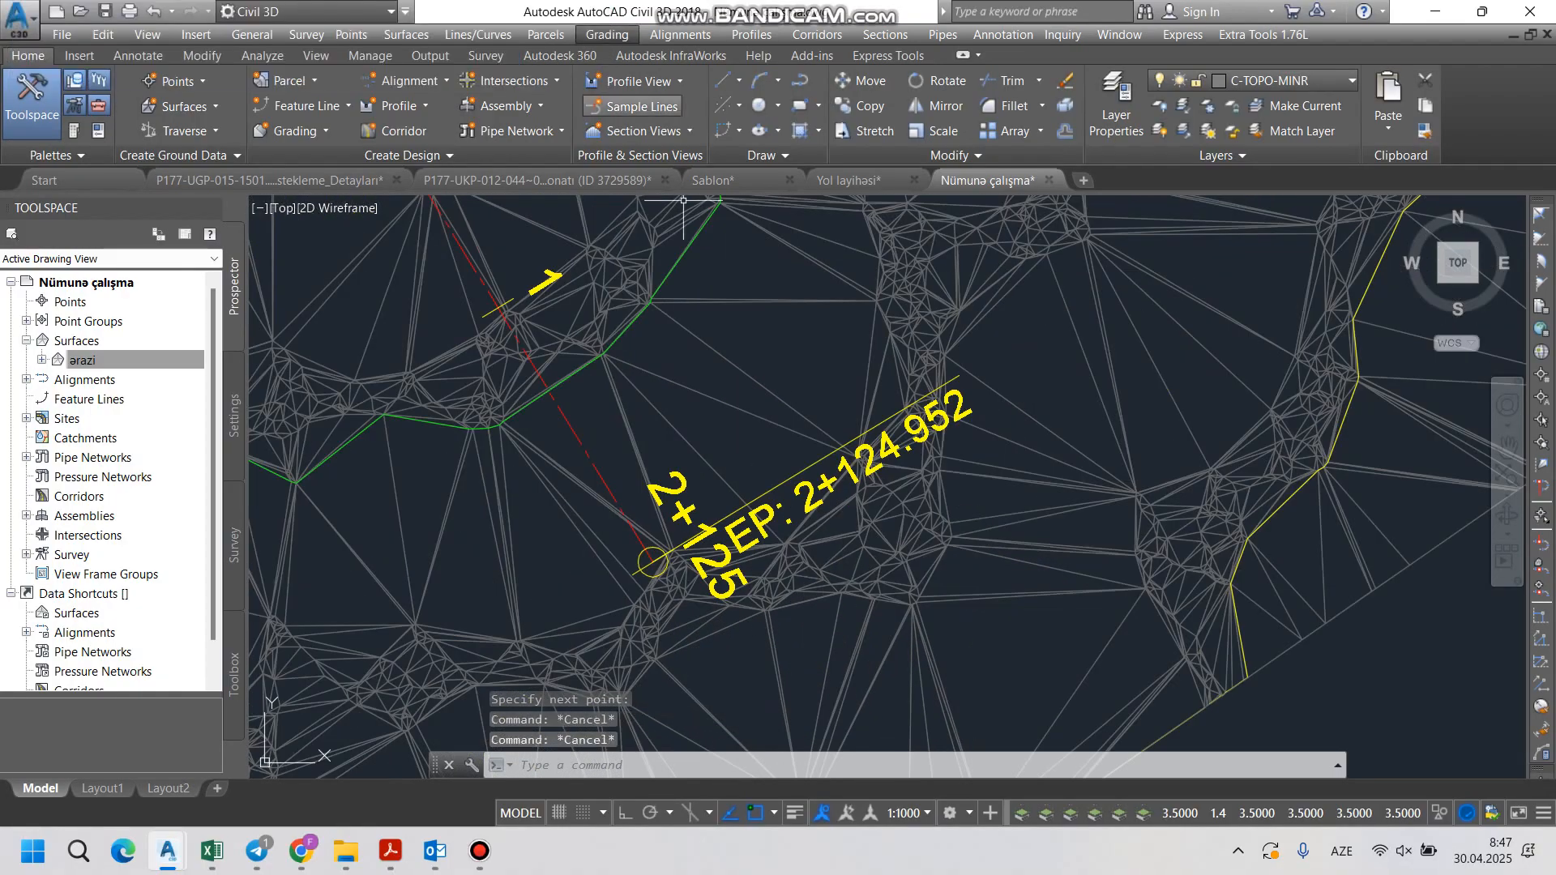
Step: Examine the ox1 alignment and its station labels along the ərazi surface
scroll(920, 573, "down", 5)
scroll(920, 572, "down", 1)
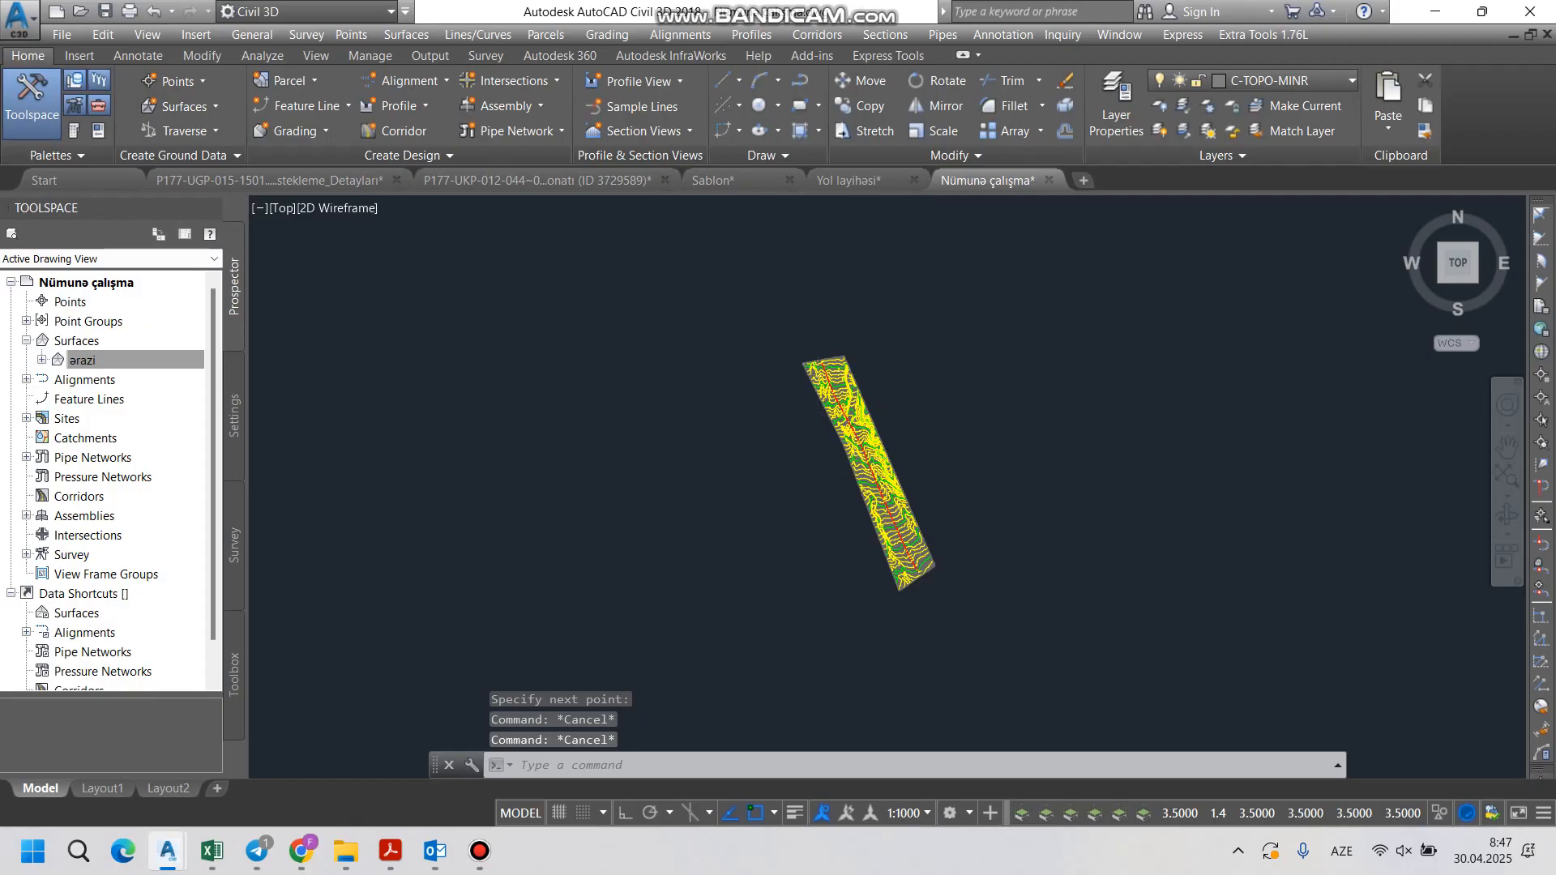
scroll(829, 286, "up", 6)
scroll(828, 286, "down", 7)
scroll(754, 319, "up", 1)
scroll(741, 387, "down", 2)
scroll(736, 344, "up", 6)
scroll(628, 339, "down", 4)
middle_click_drag(632, 338, 544, 398)
scroll(543, 363, "up", 2)
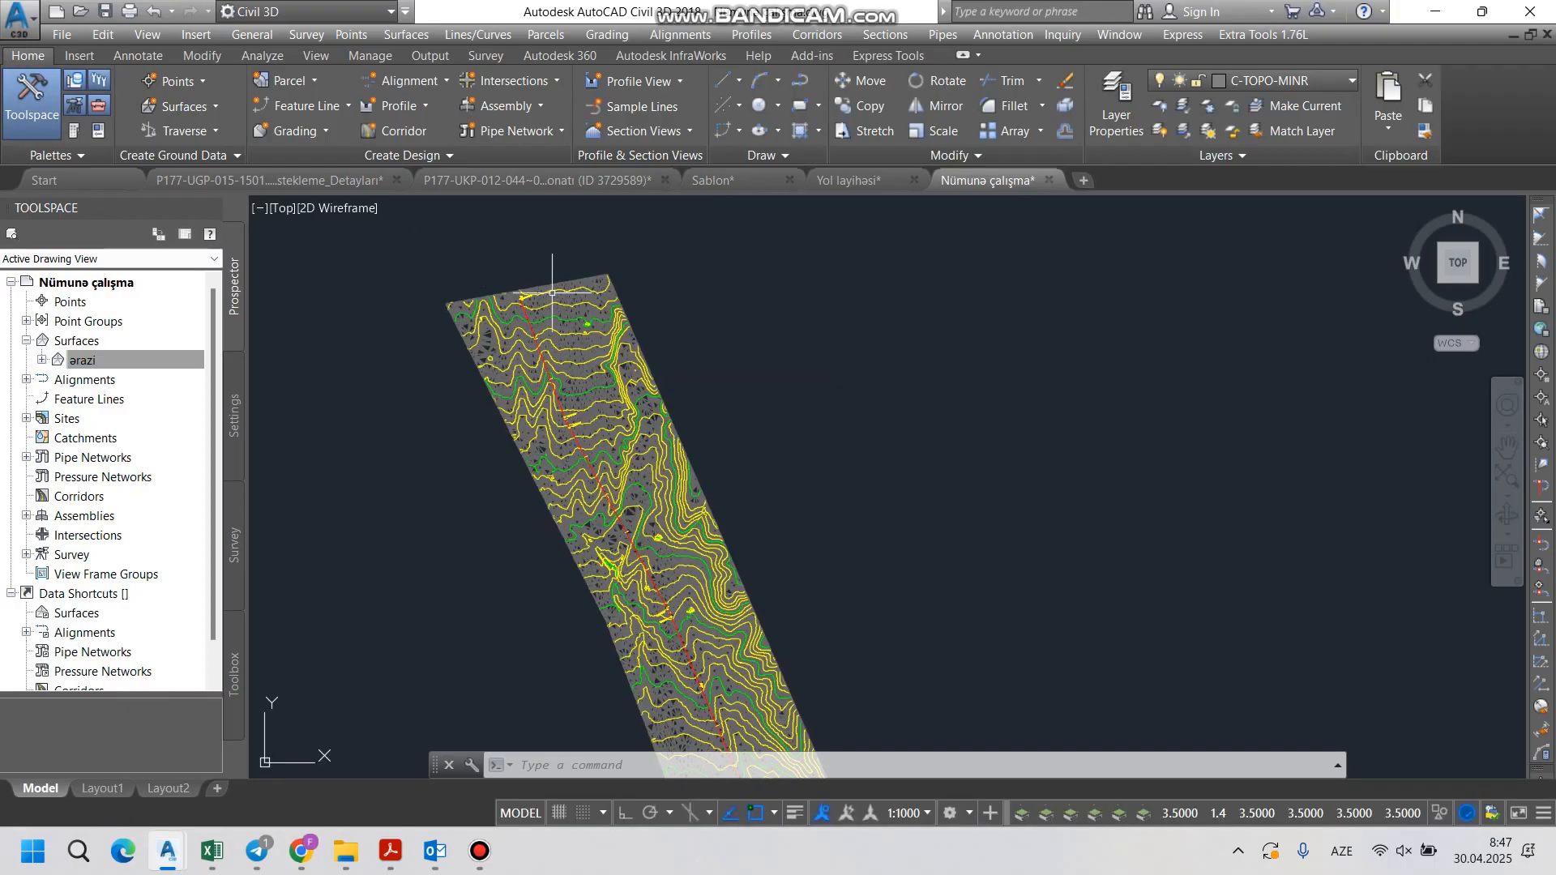
scroll(542, 462, "down", 3)
middle_click_drag(664, 664, 575, 521)
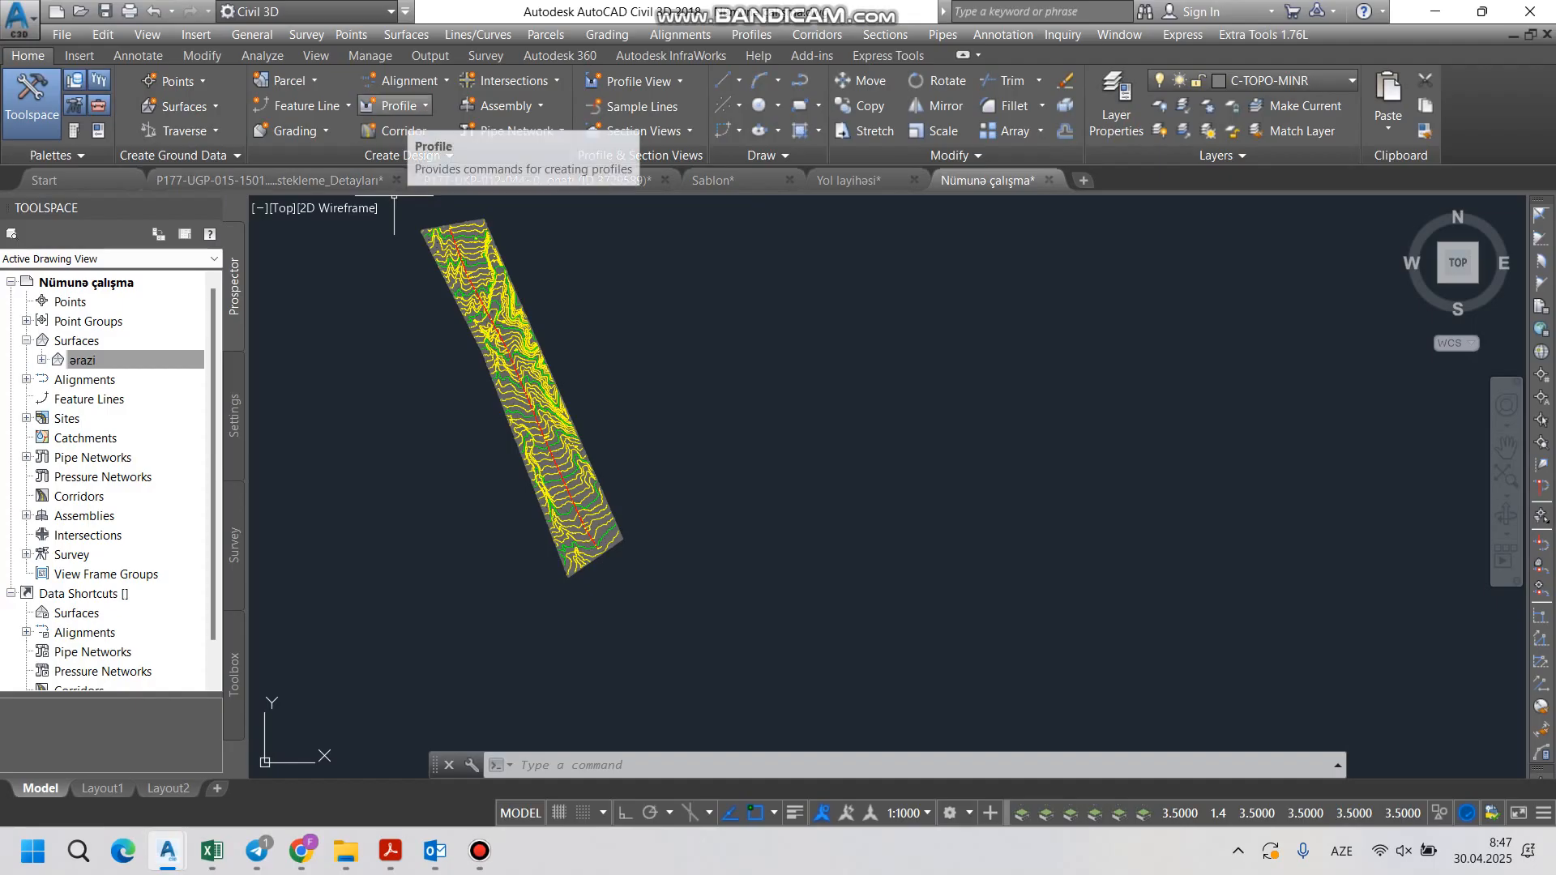
Step: Add a surface profile of ərazi along the full length of alignment ox1
left_click(401, 106)
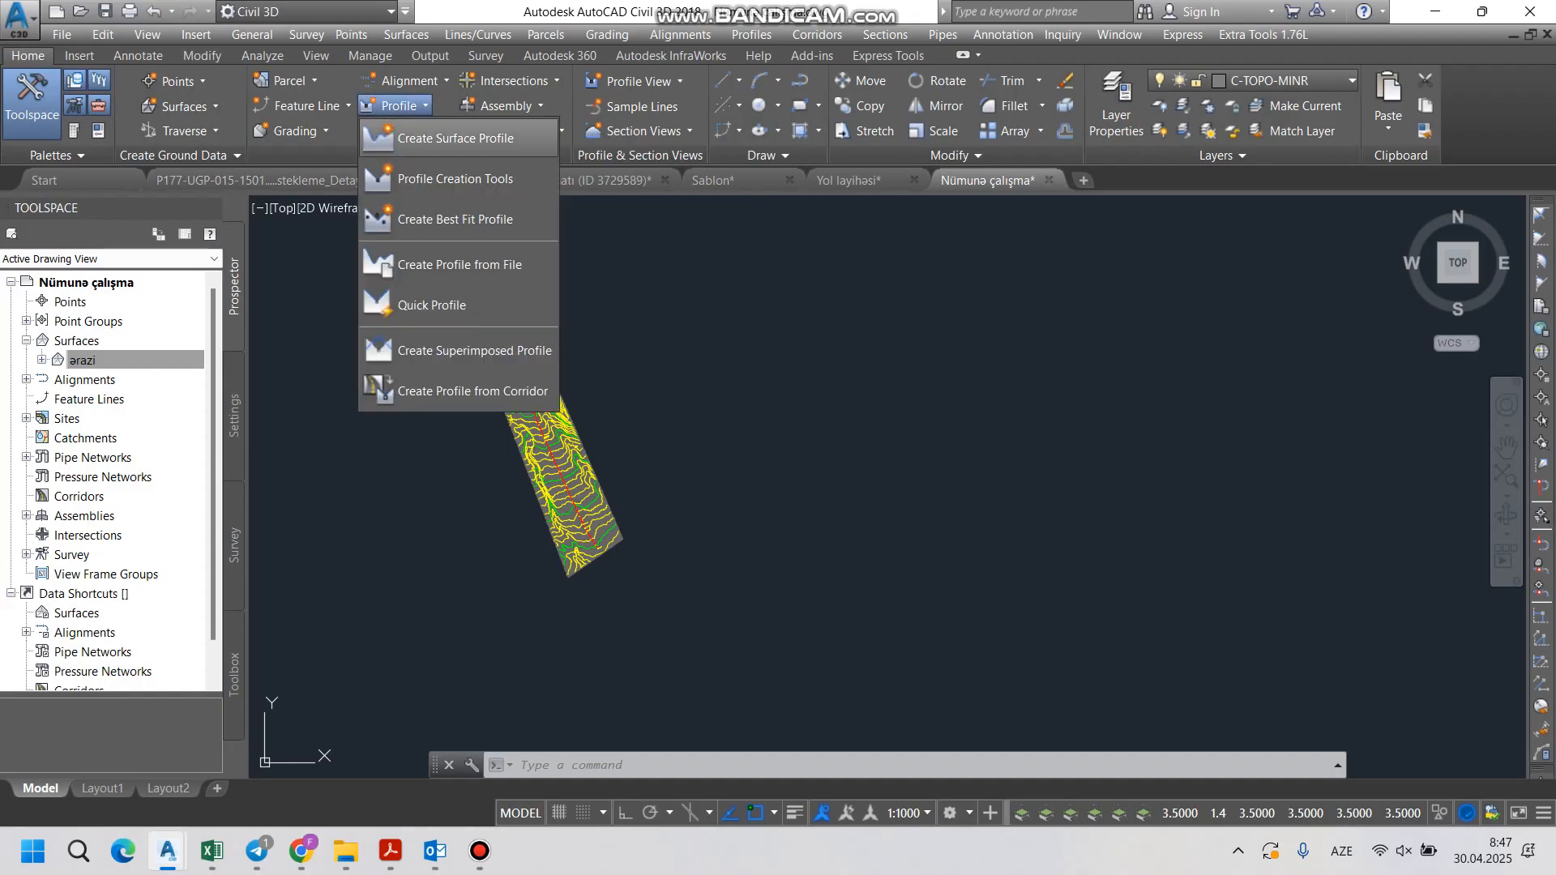
left_click(455, 138)
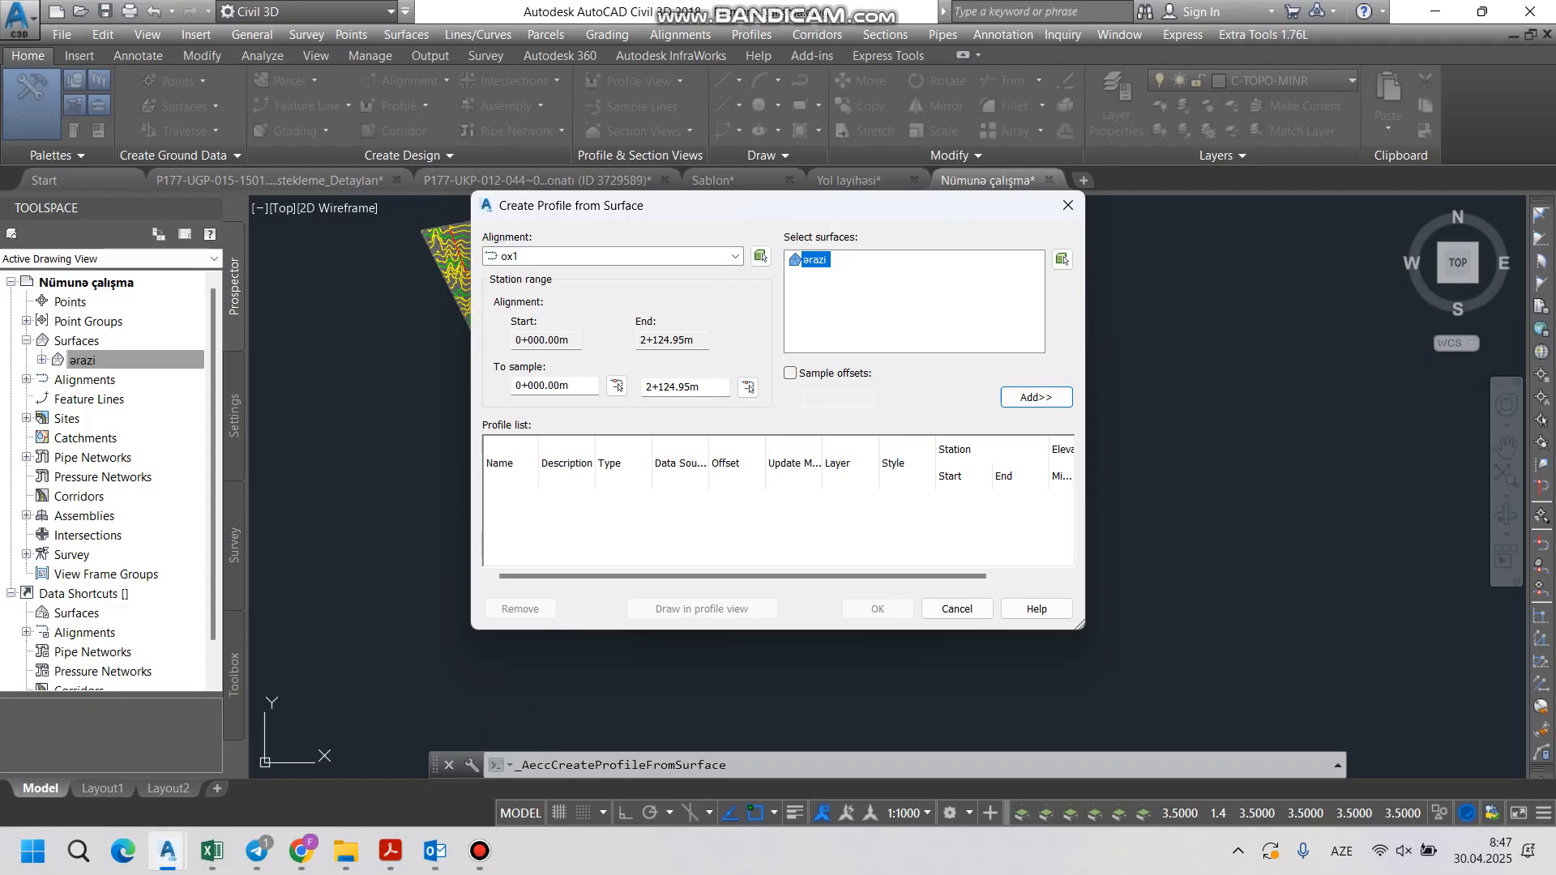
left_click(1037, 397)
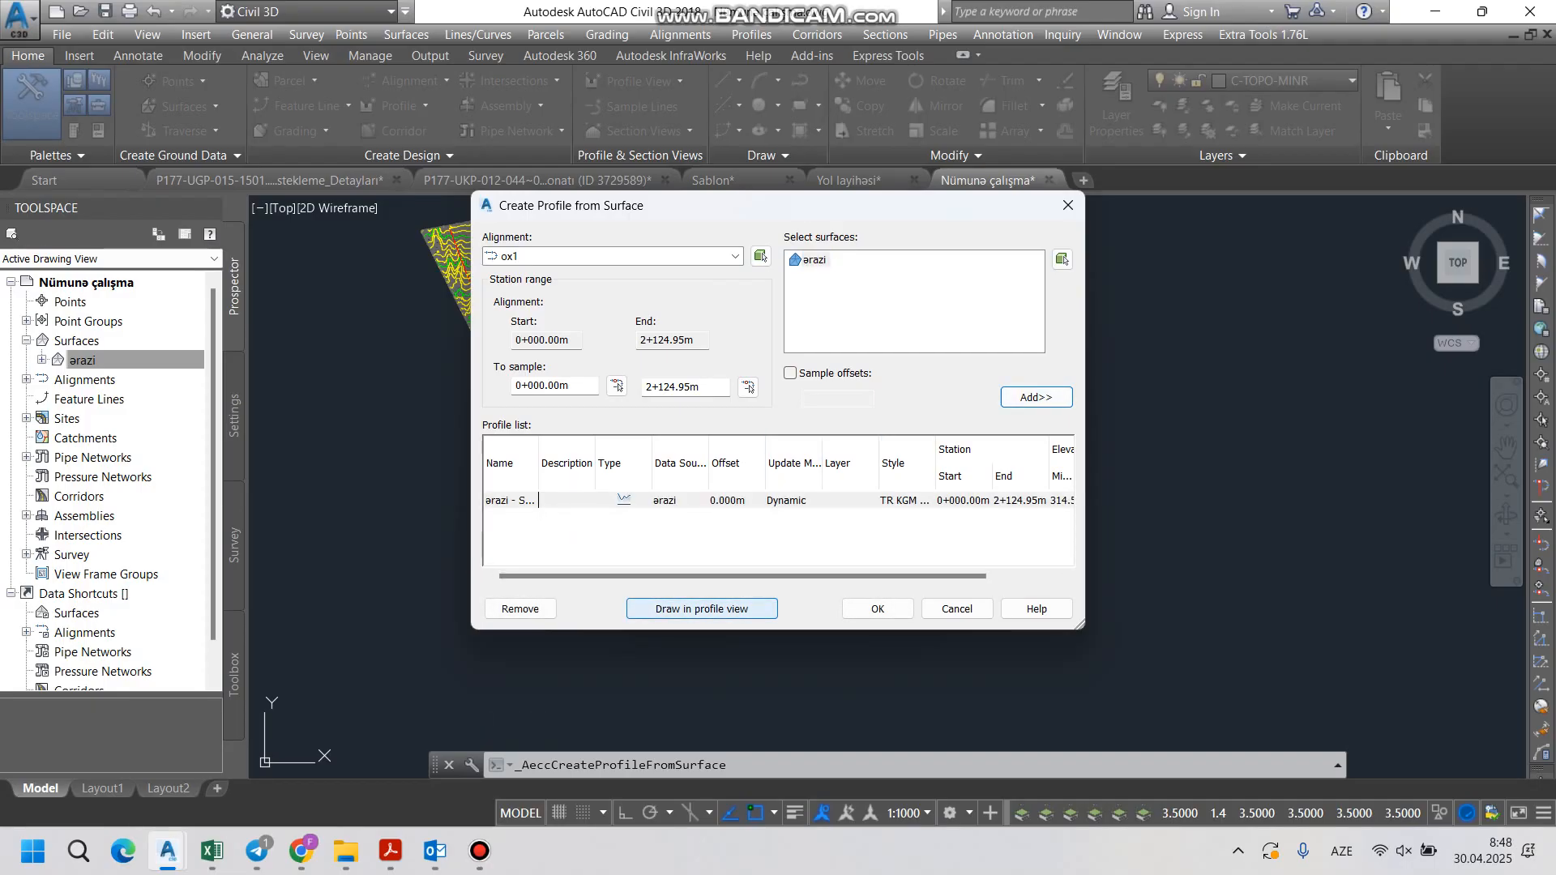
Step: Create a profile view of ox1 named profil1 and place its origin in the empty area east of the surface
left_click(702, 608)
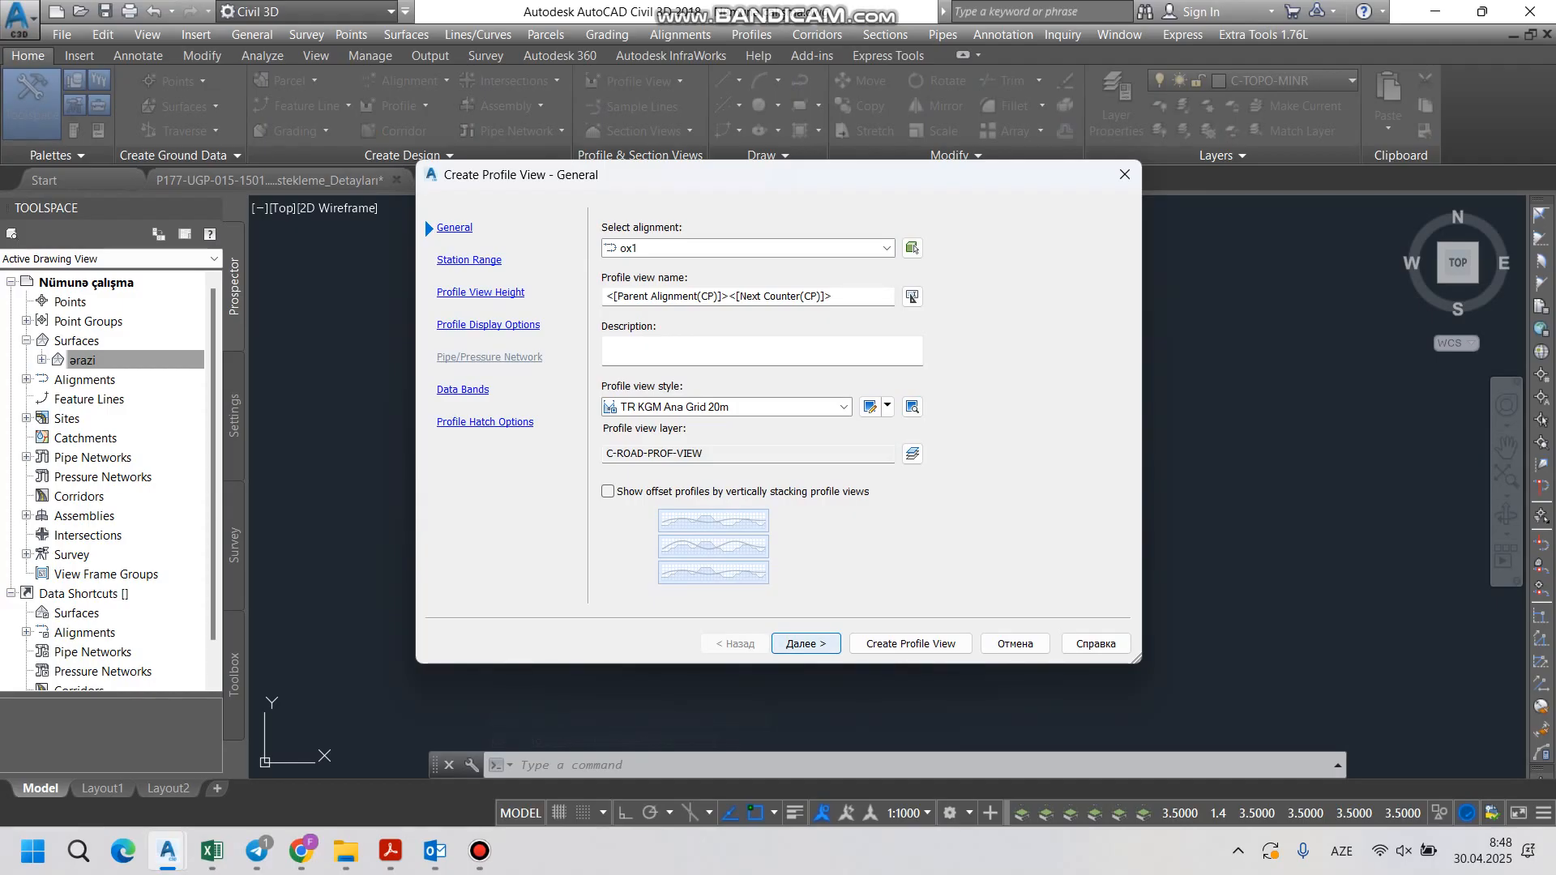
left_click(834, 296)
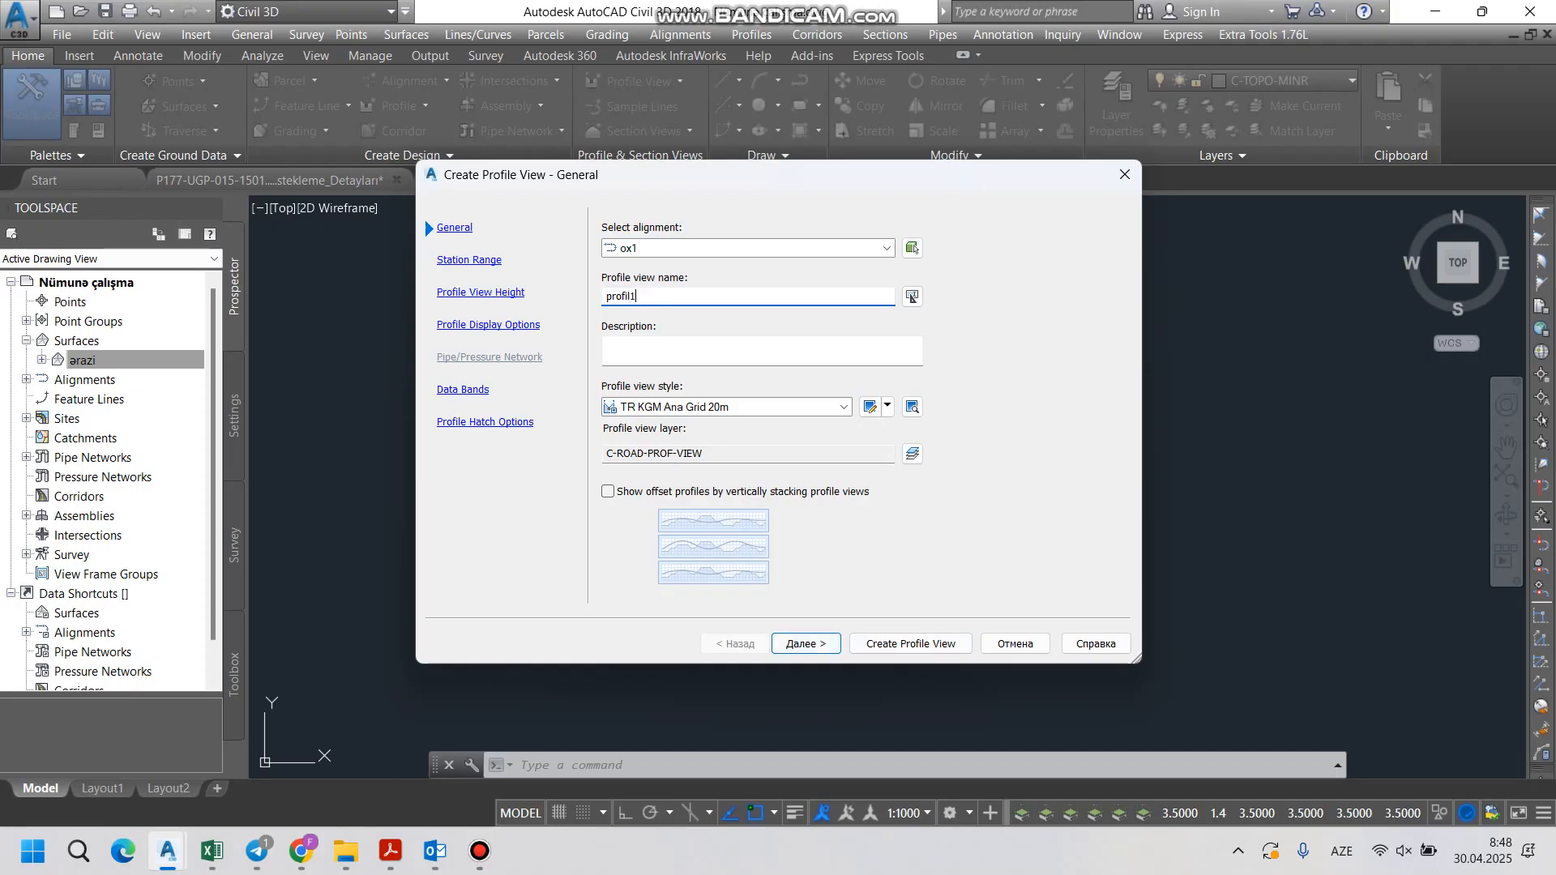
left_click(910, 644)
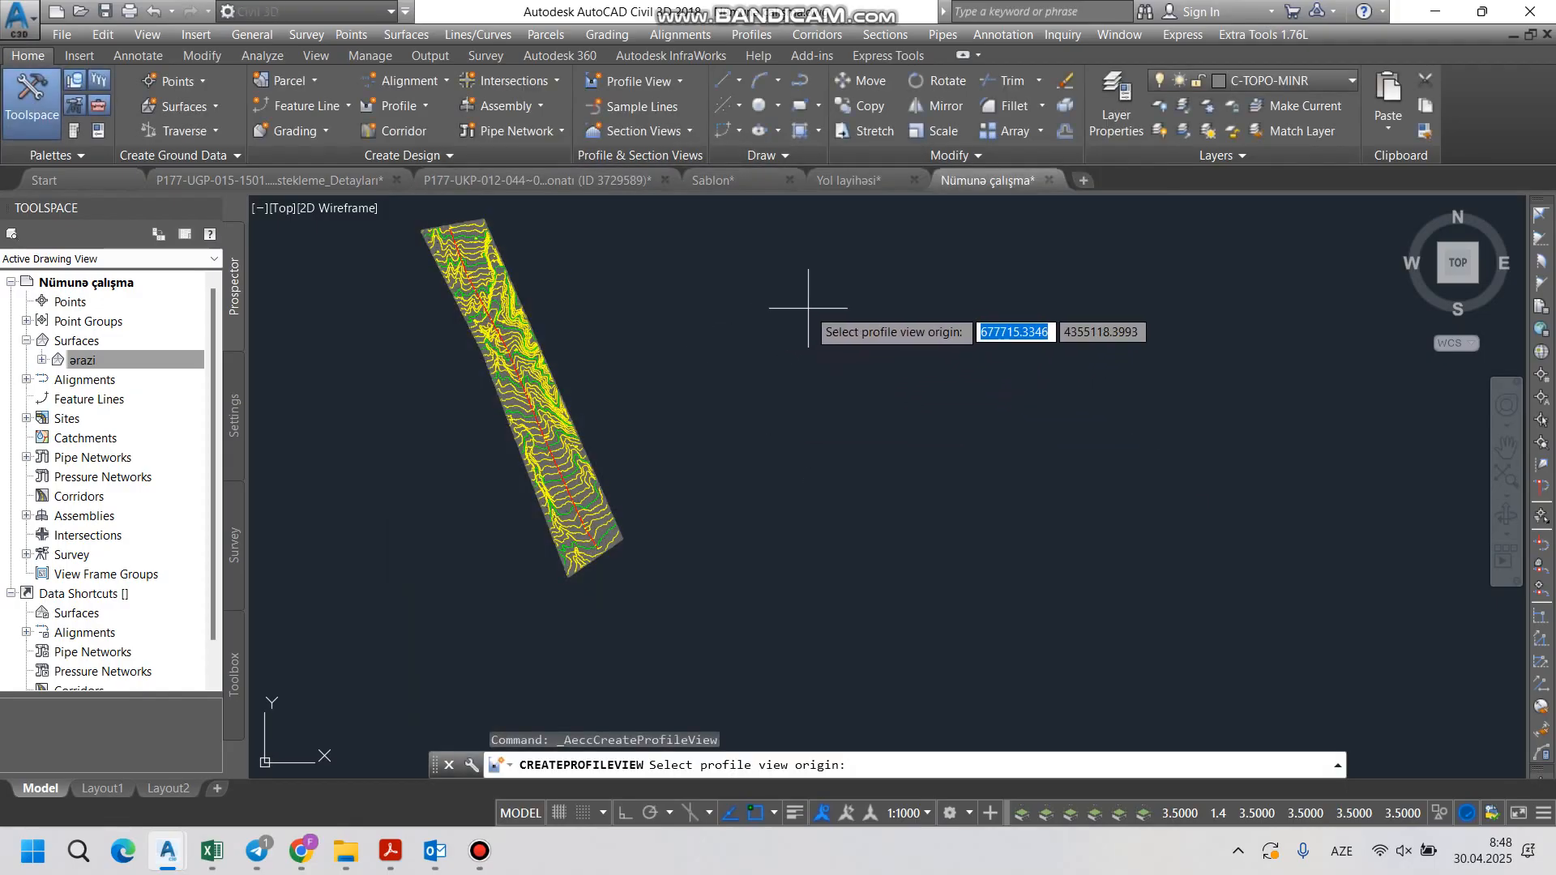
left_click(806, 332)
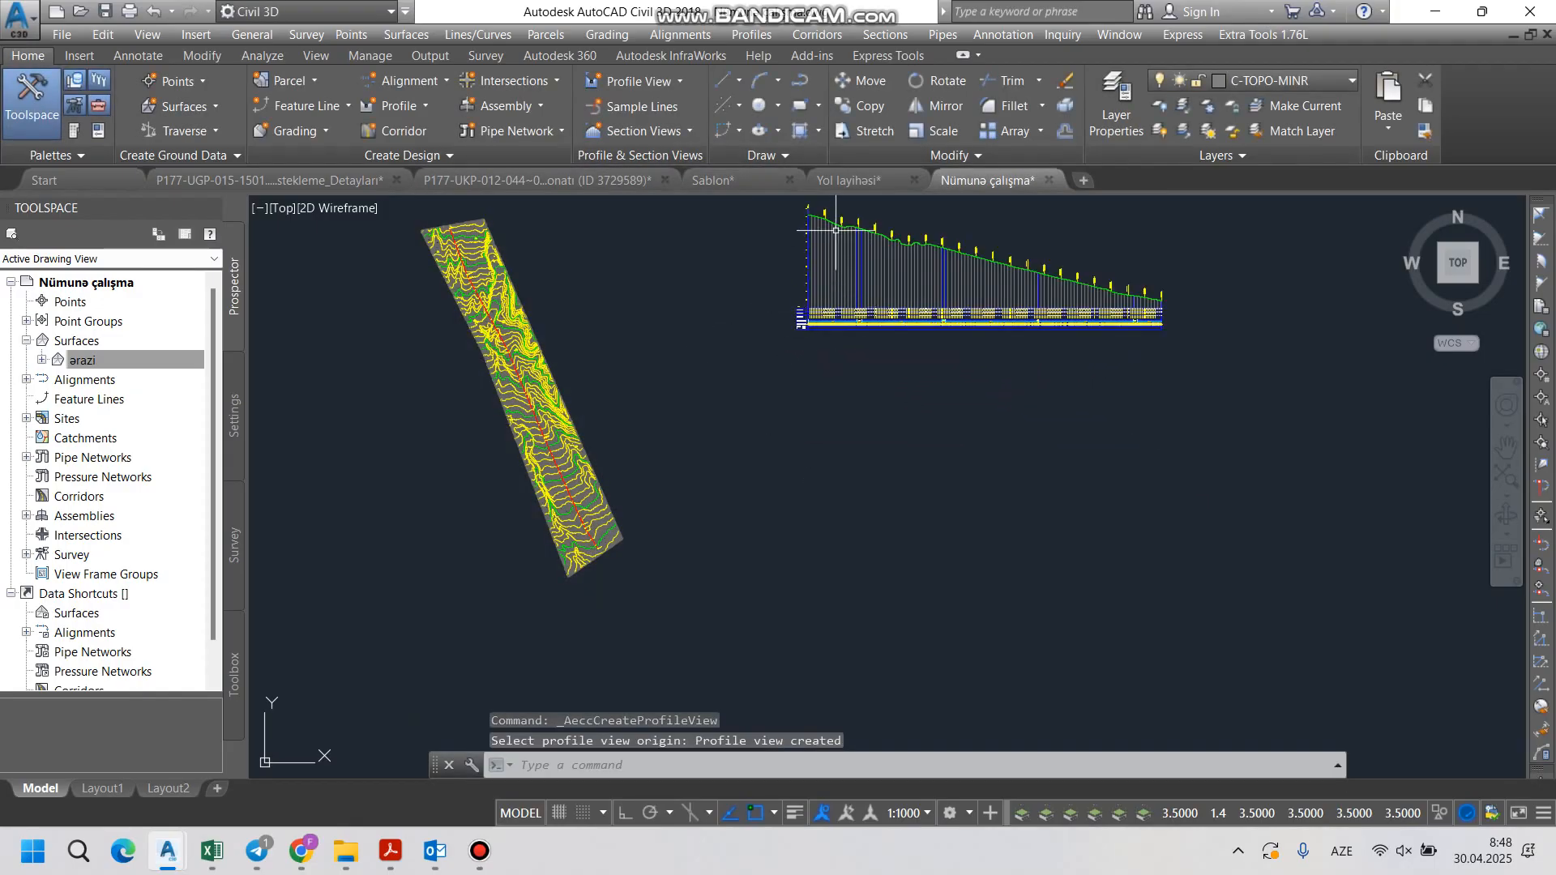
Step: Examine the ground line, station labels and data bands of the ox1 profile view from its start to its end
scroll(803, 243, "up", 5)
scroll(539, 410, "down", 3)
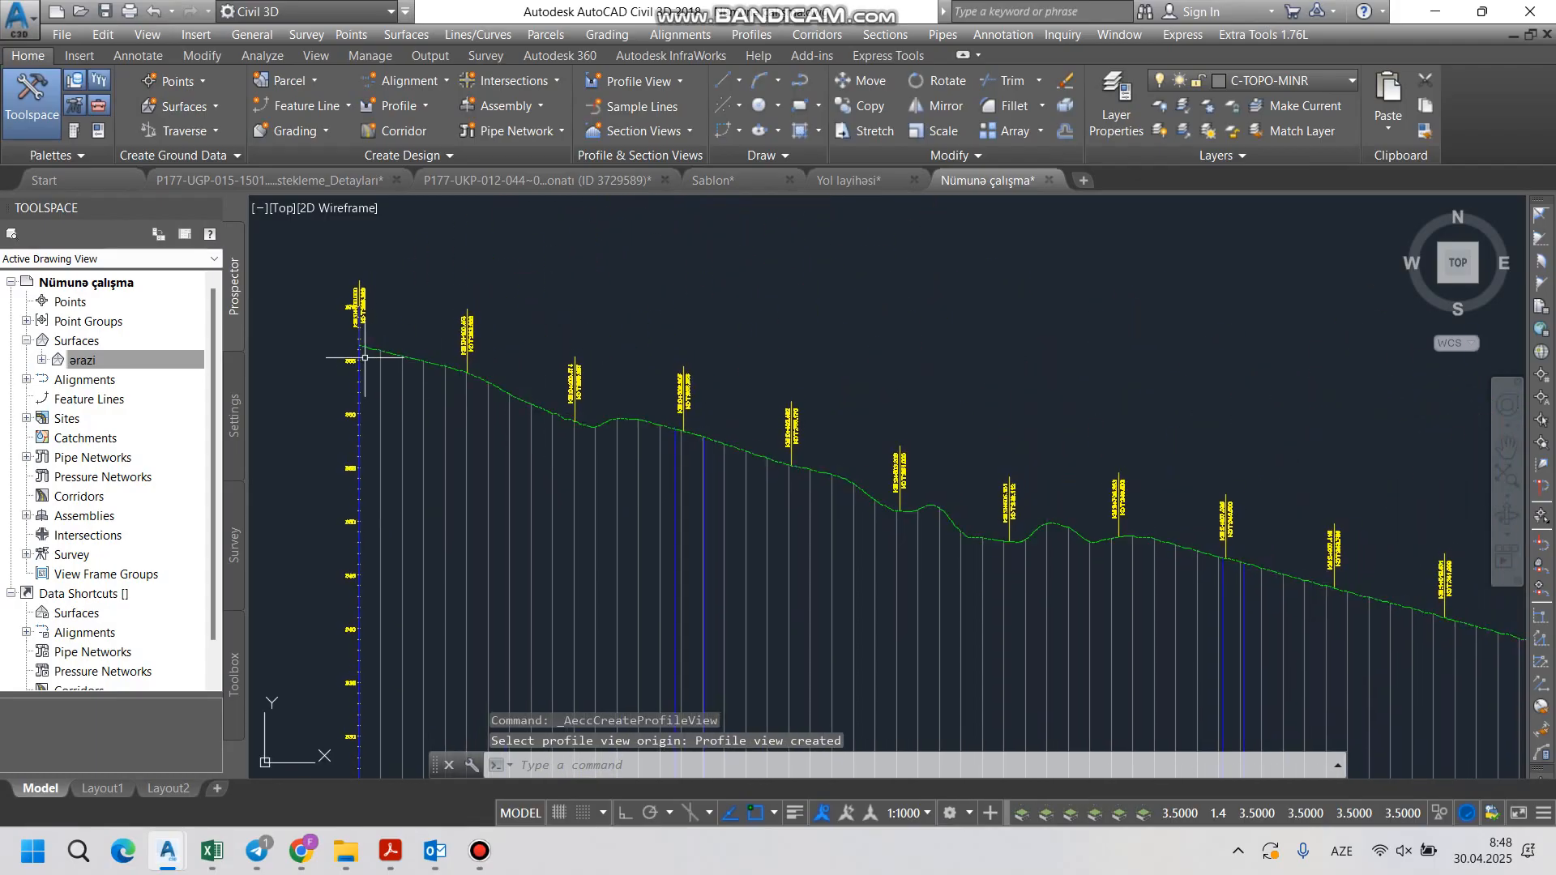
scroll(454, 389, "down", 4)
scroll(412, 420, "up", 5)
scroll(413, 420, "up", 6)
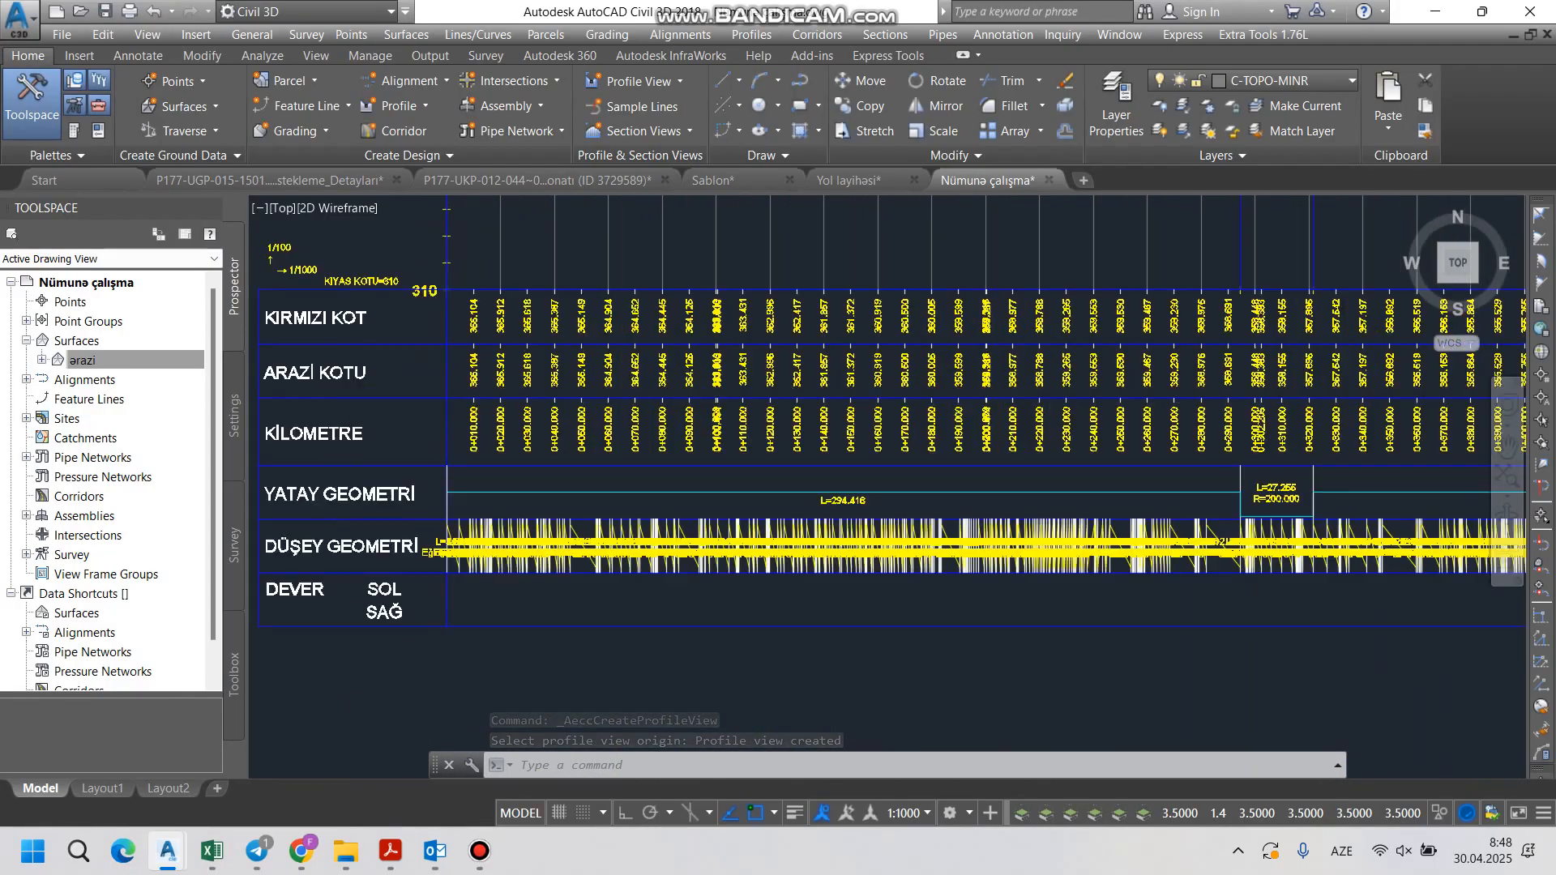
scroll(490, 482, "down", 1)
scroll(489, 482, "up", 4)
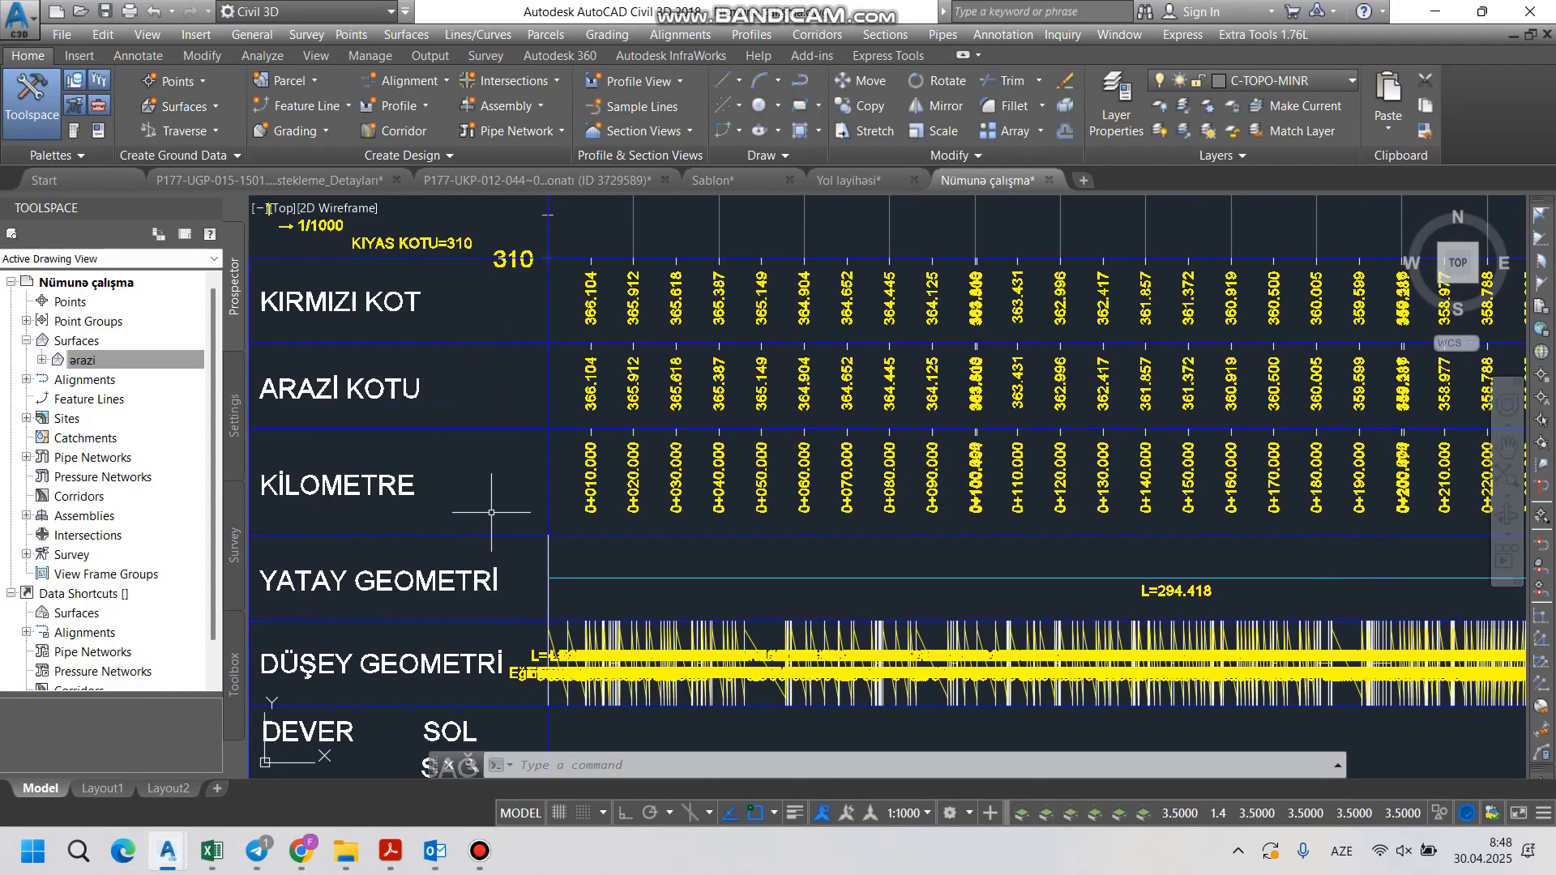
scroll(538, 487, "down", 7)
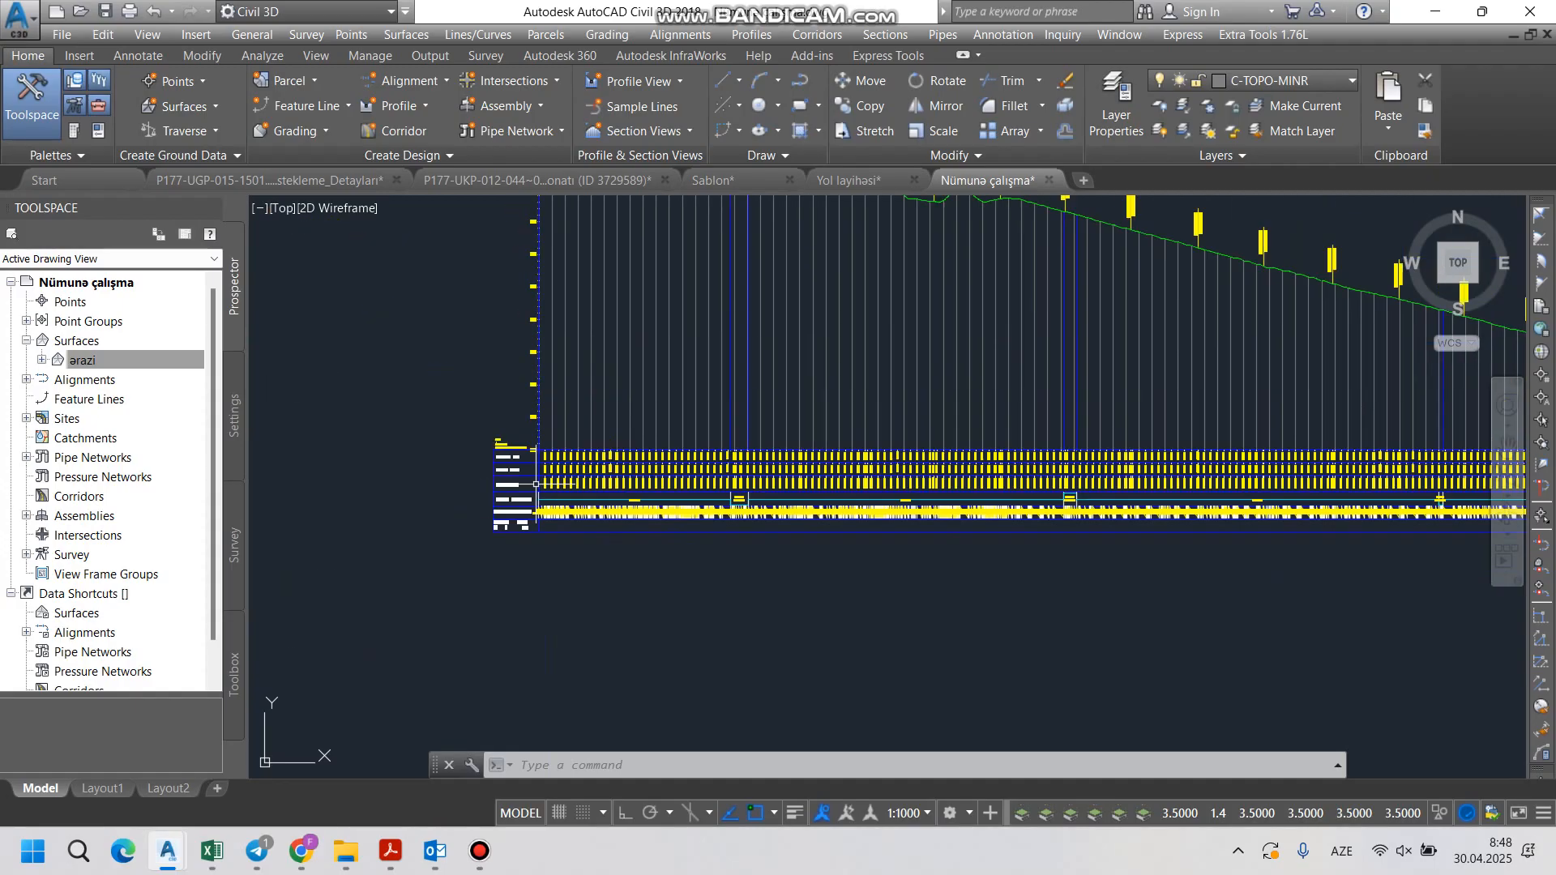
scroll(757, 496, "up", 8)
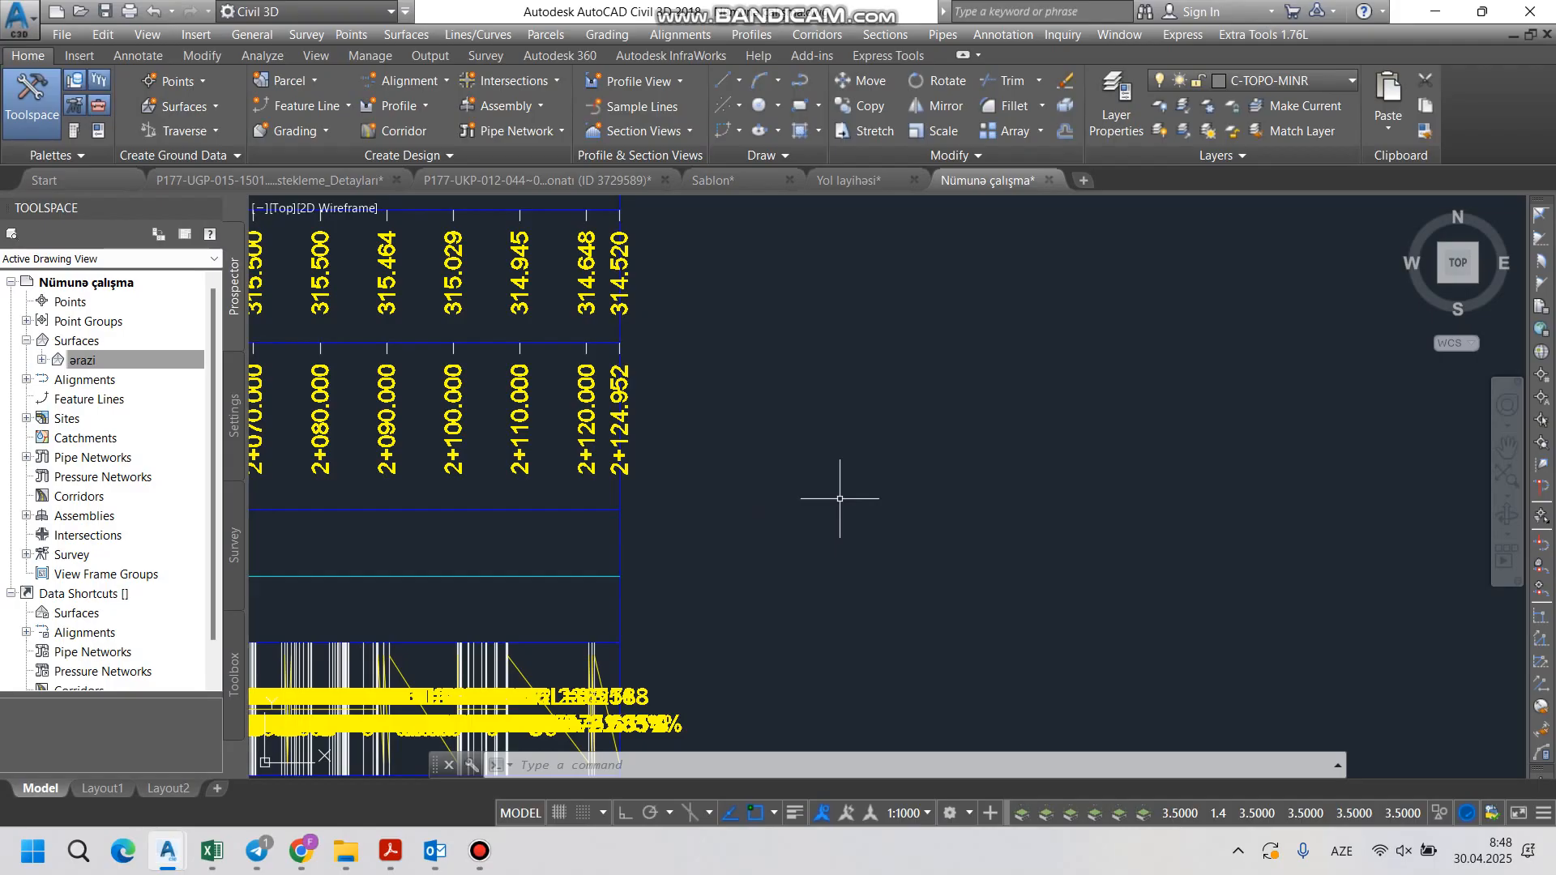
scroll(892, 491, "down", 5)
scroll(611, 410, "down", 3)
scroll(590, 393, "up", 5)
scroll(587, 388, "down", 4)
scroll(616, 405, "down", 2)
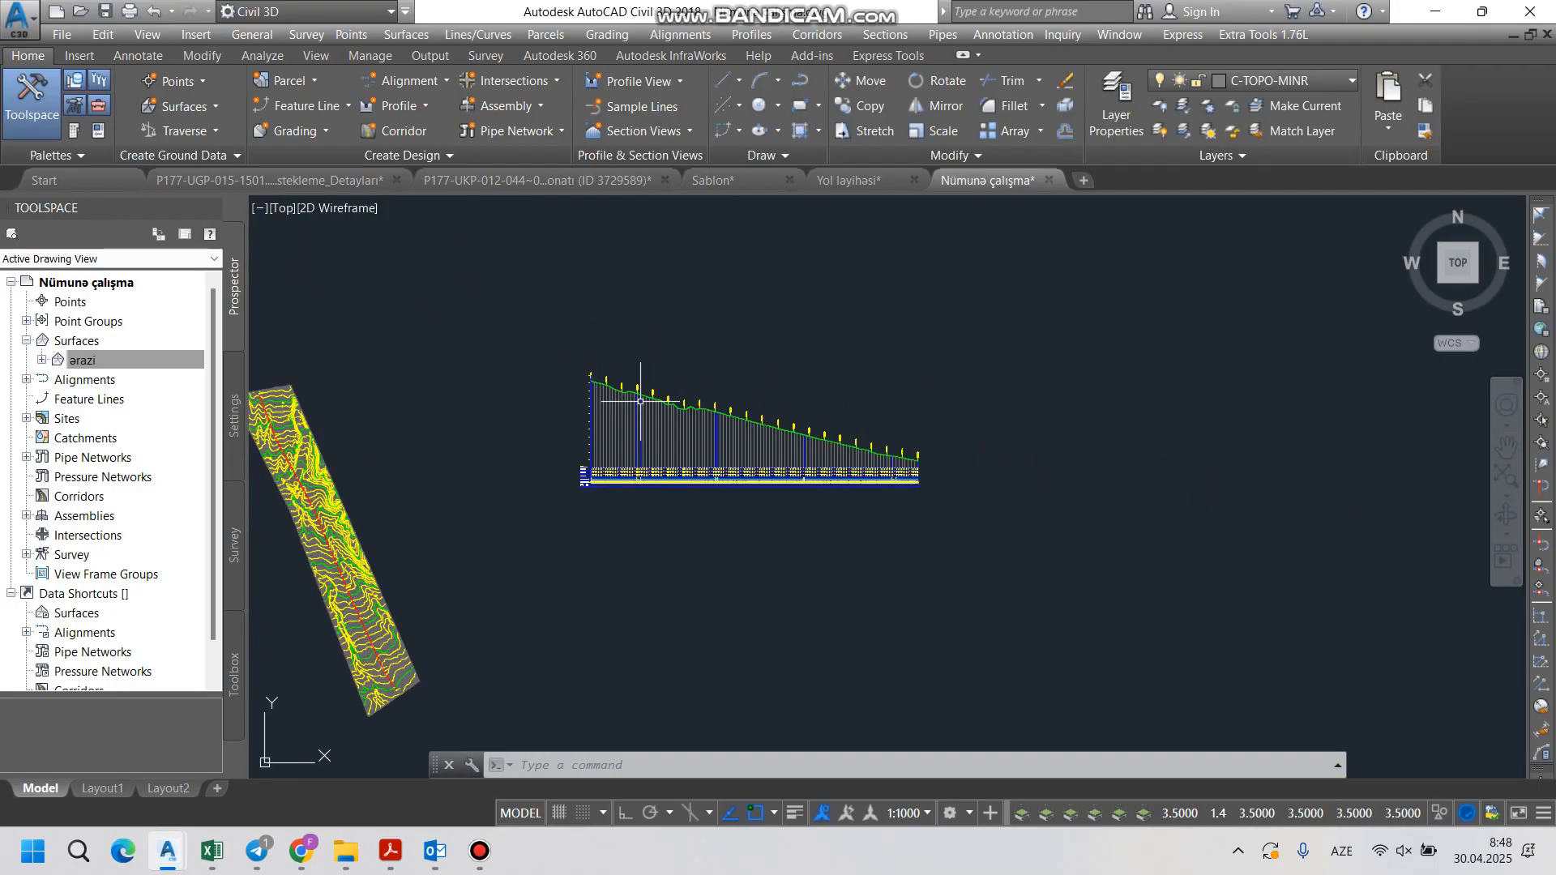
Step: Compare the ox1 alignment on the ərazi surface with its ground line in the profile view
middle_click_drag(574, 434, 737, 433)
scroll(741, 432, "down", 2)
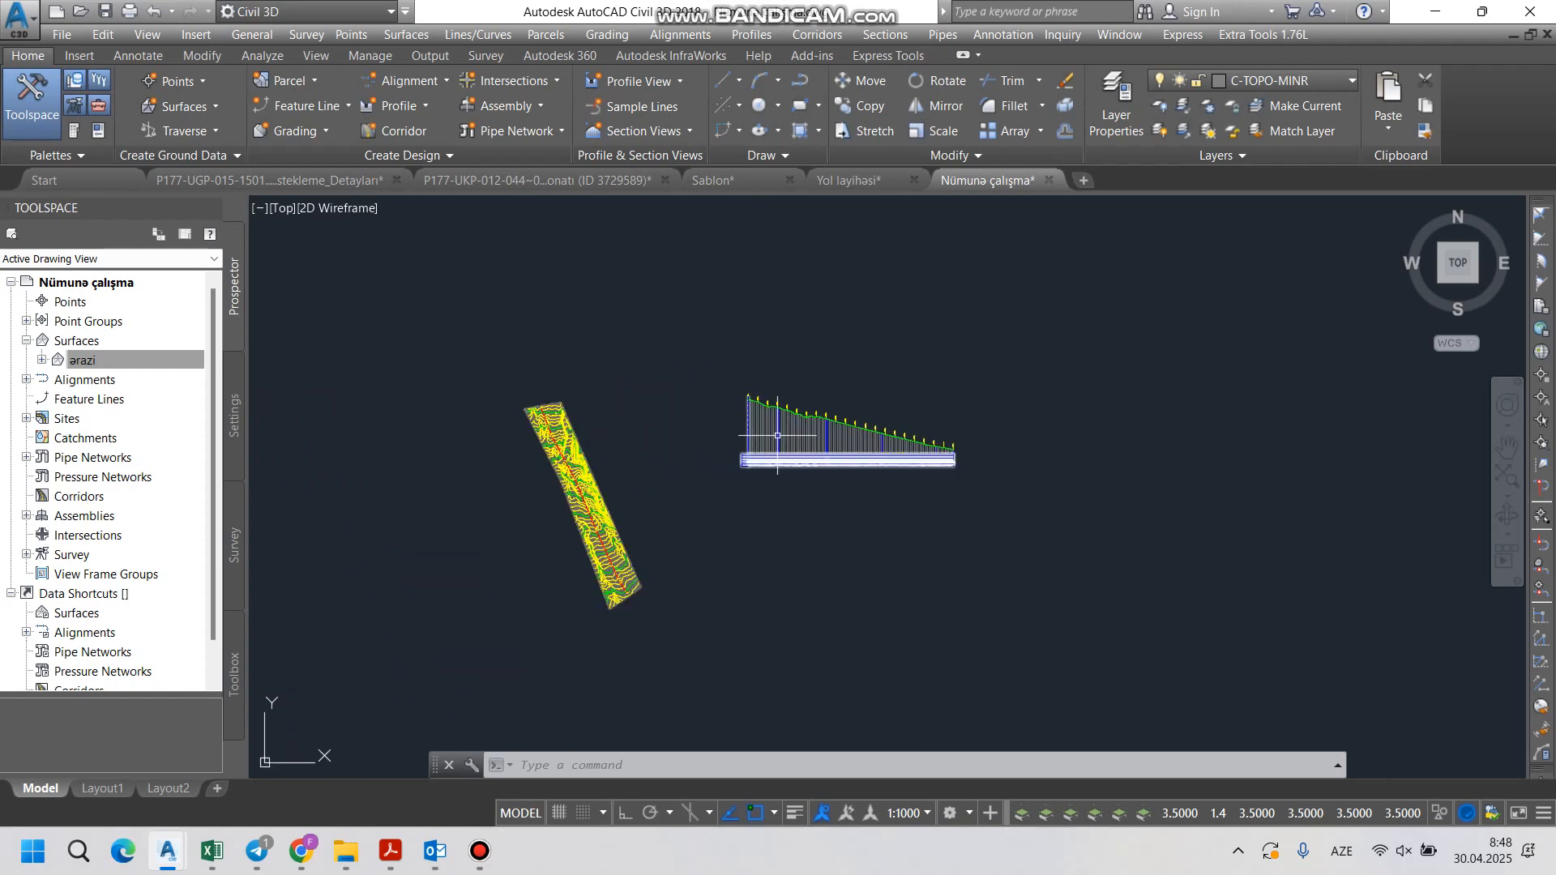
scroll(525, 418, "up", 6)
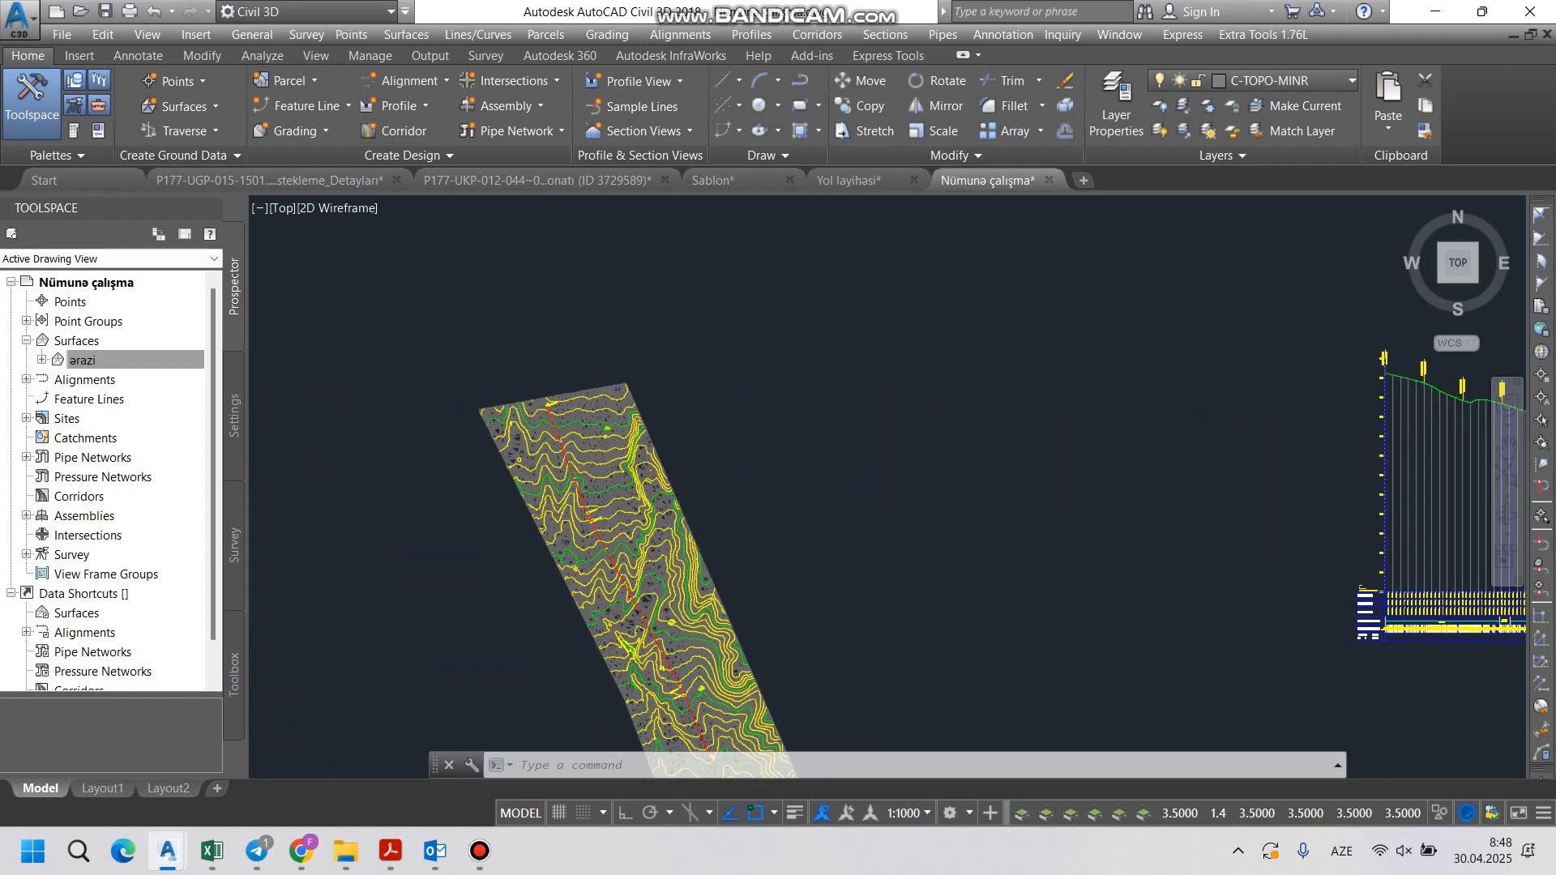
scroll(535, 413, "down", 3)
scroll(535, 415, "down", 3)
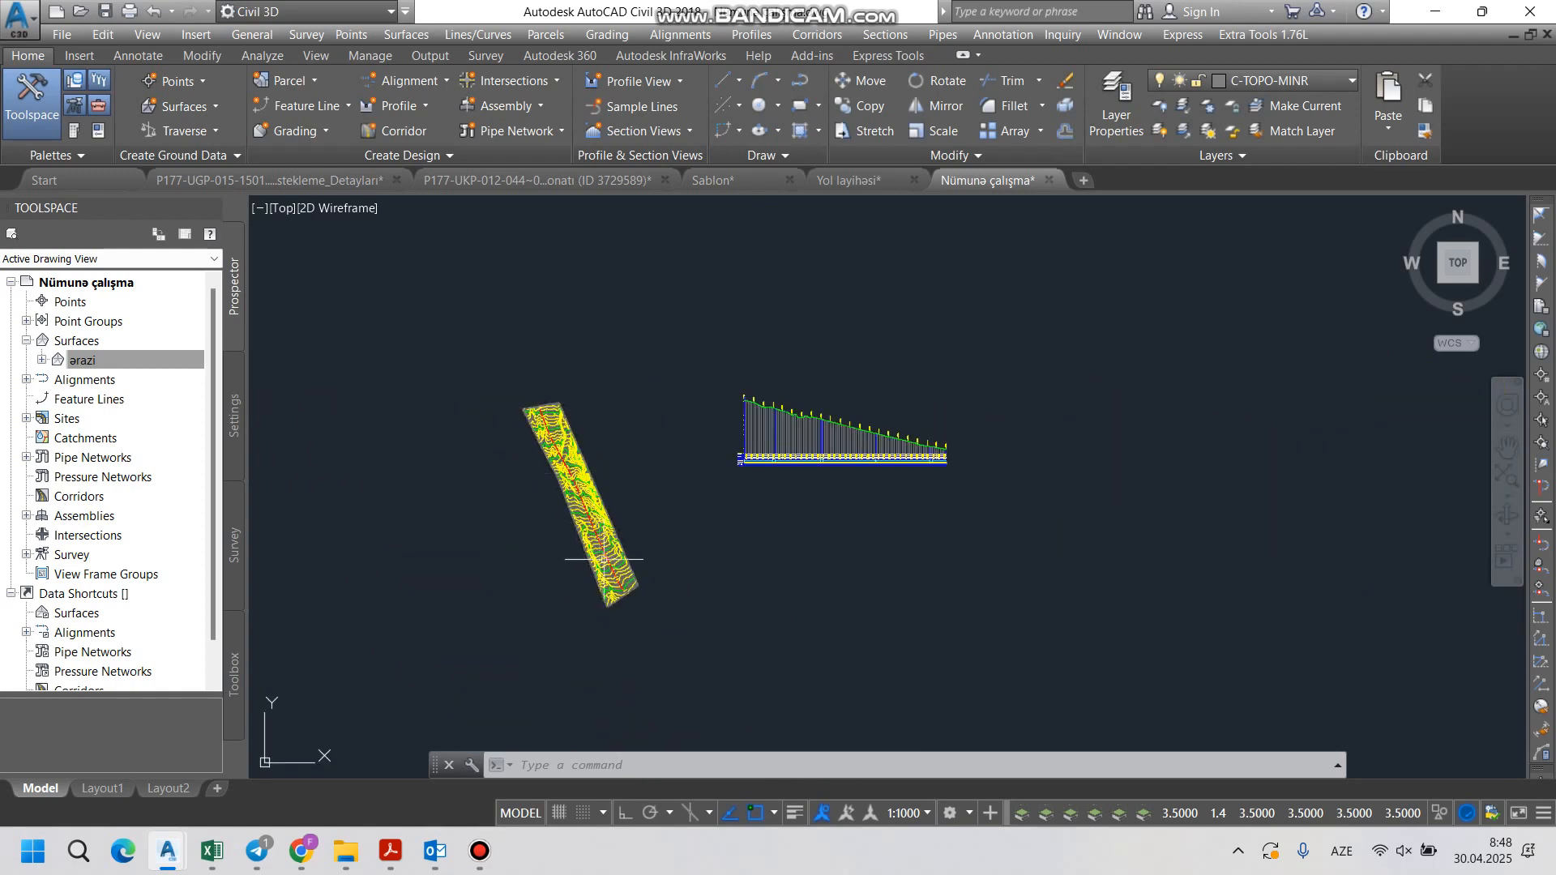
scroll(632, 567, "up", 5)
scroll(625, 597, "down", 3)
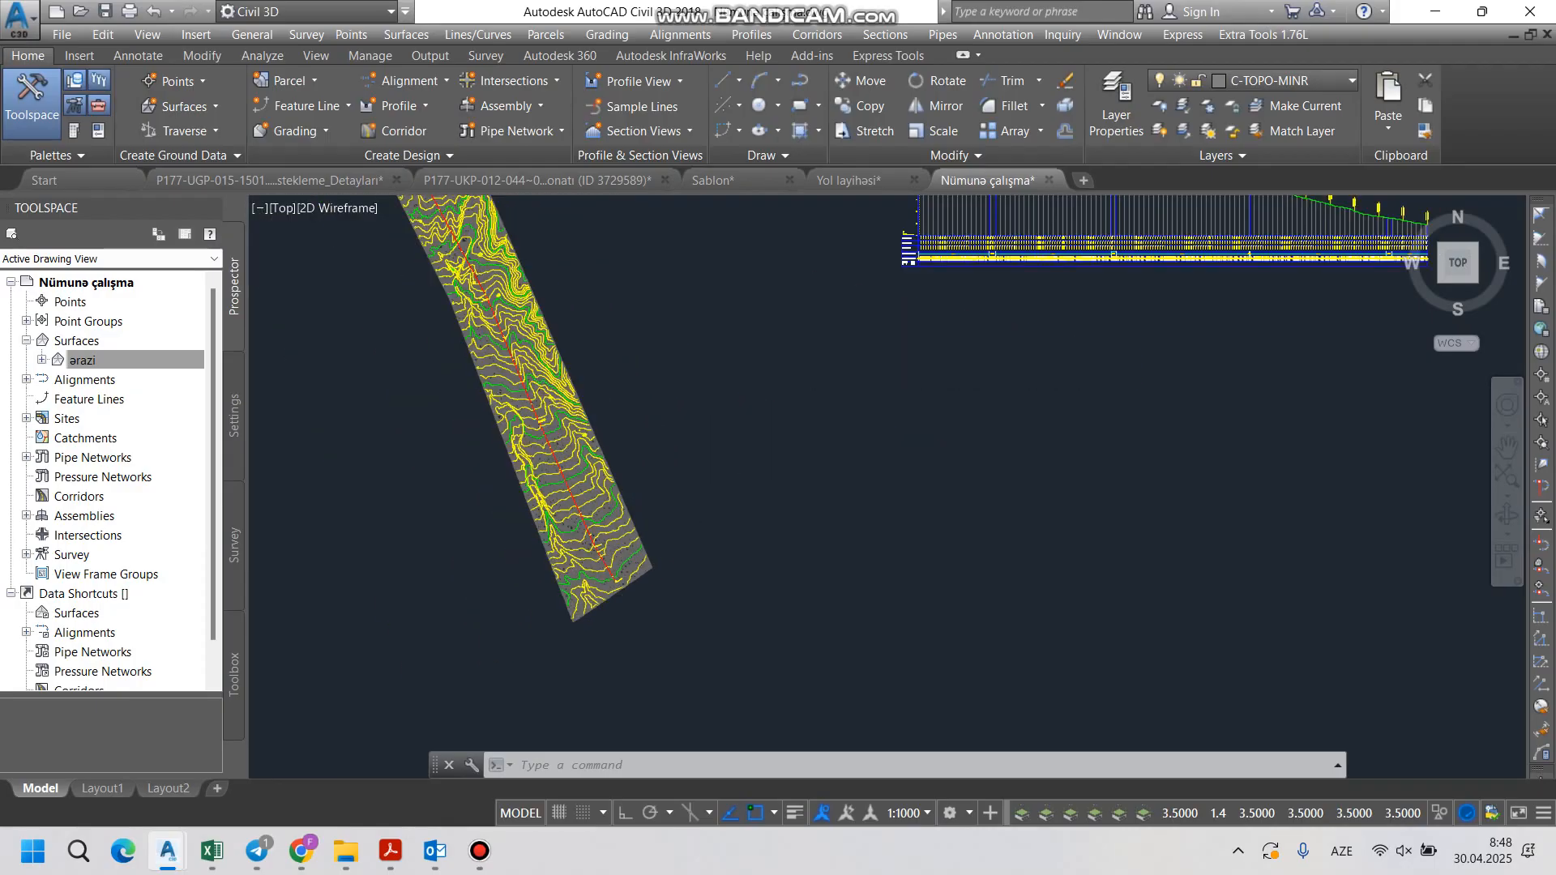
scroll(816, 493, "down", 2)
scroll(1134, 356, "up", 5)
scroll(1106, 340, "down", 2)
scroll(1131, 360, "down", 2)
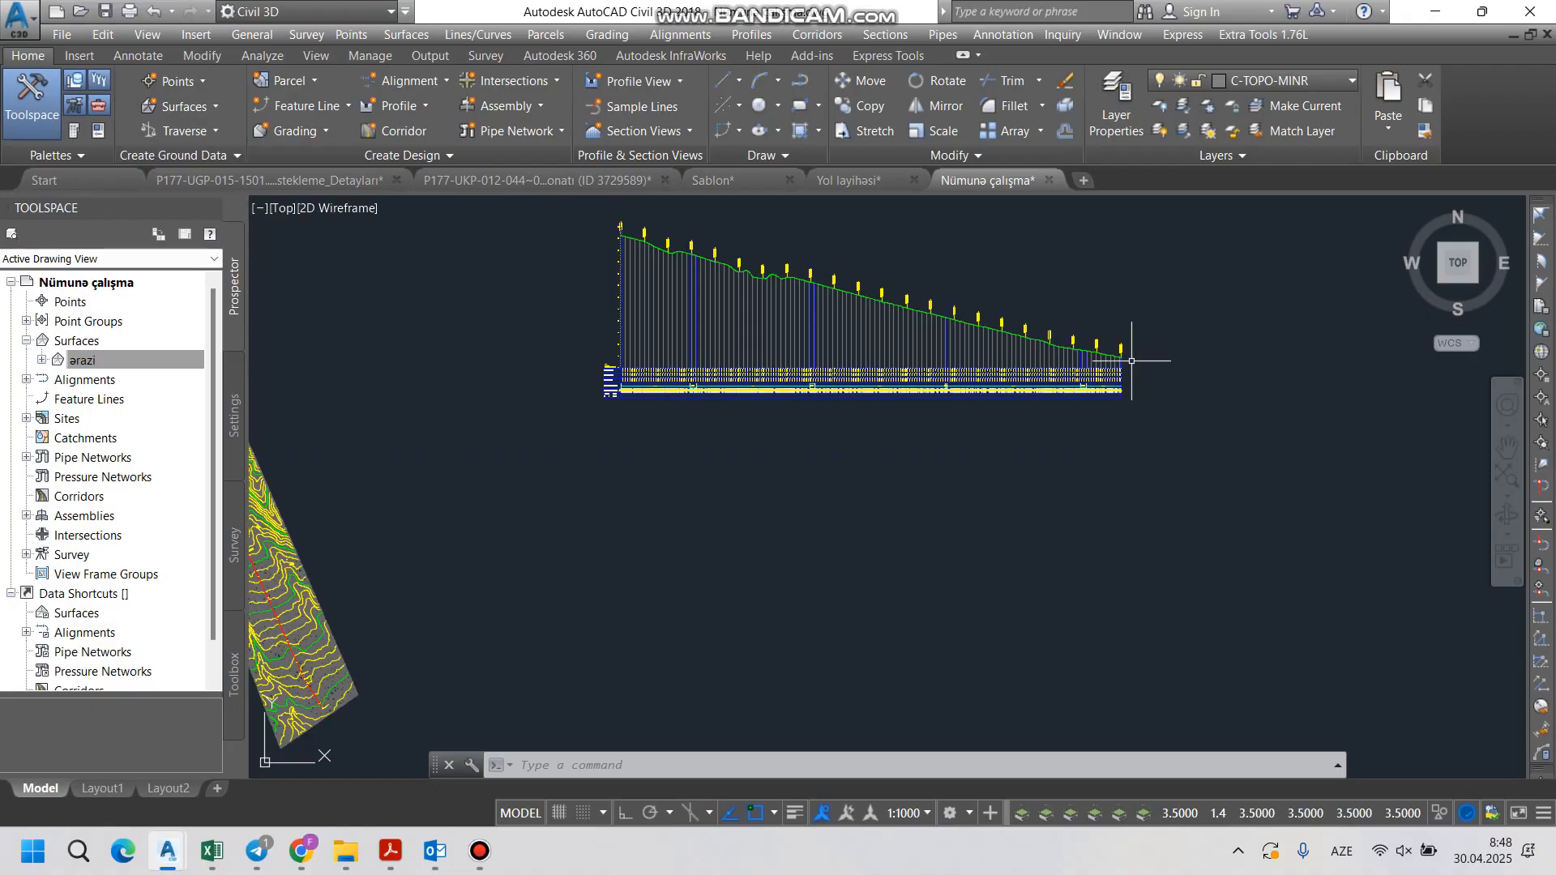
scroll(760, 494, "down", 2)
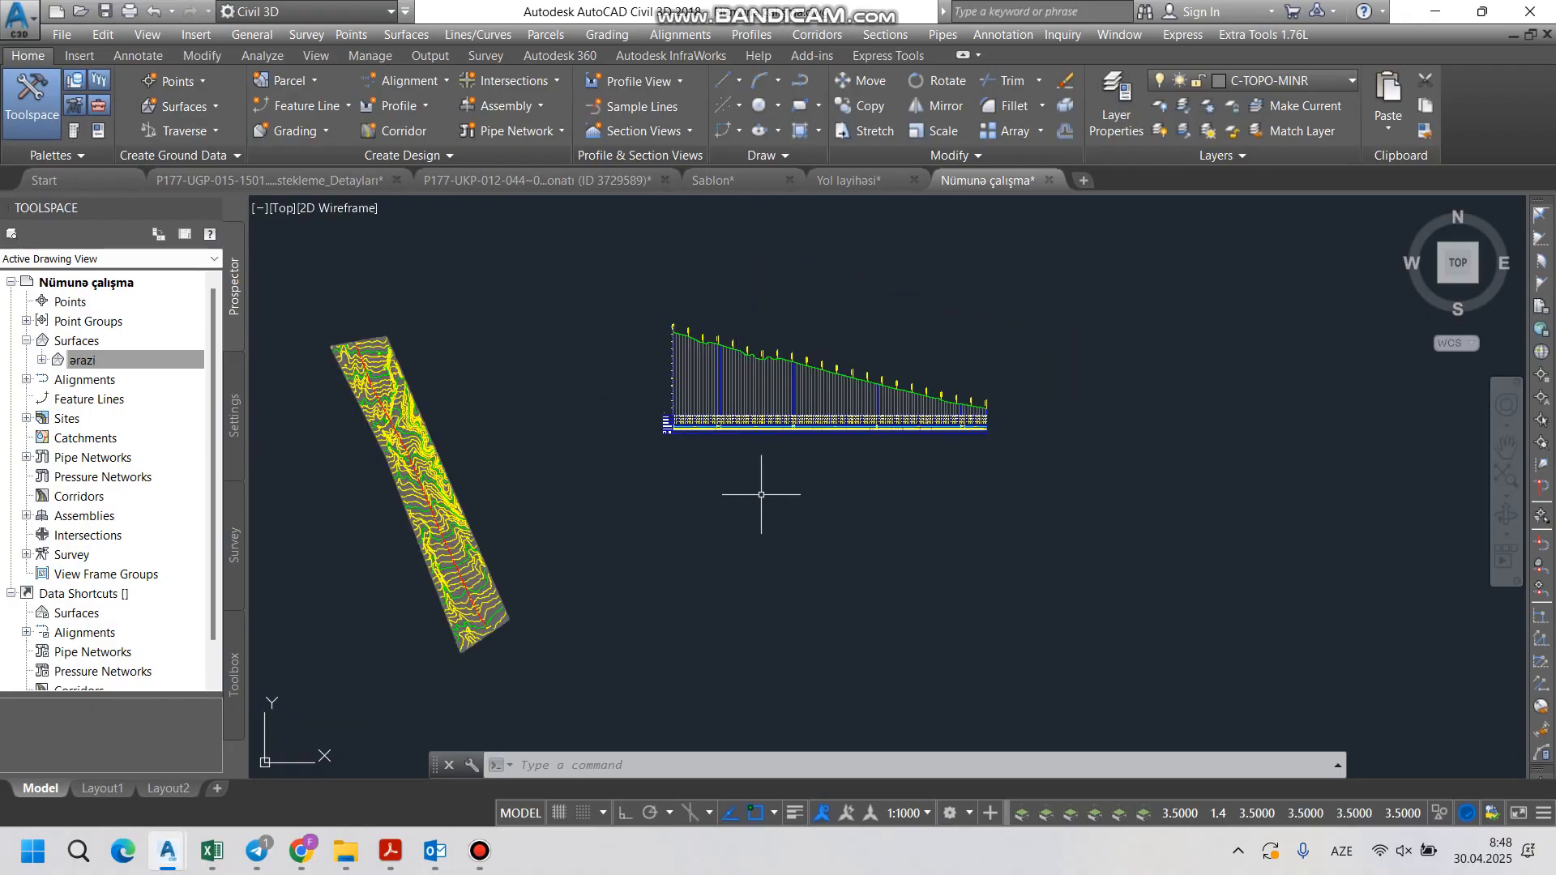
scroll(701, 341, "up", 6)
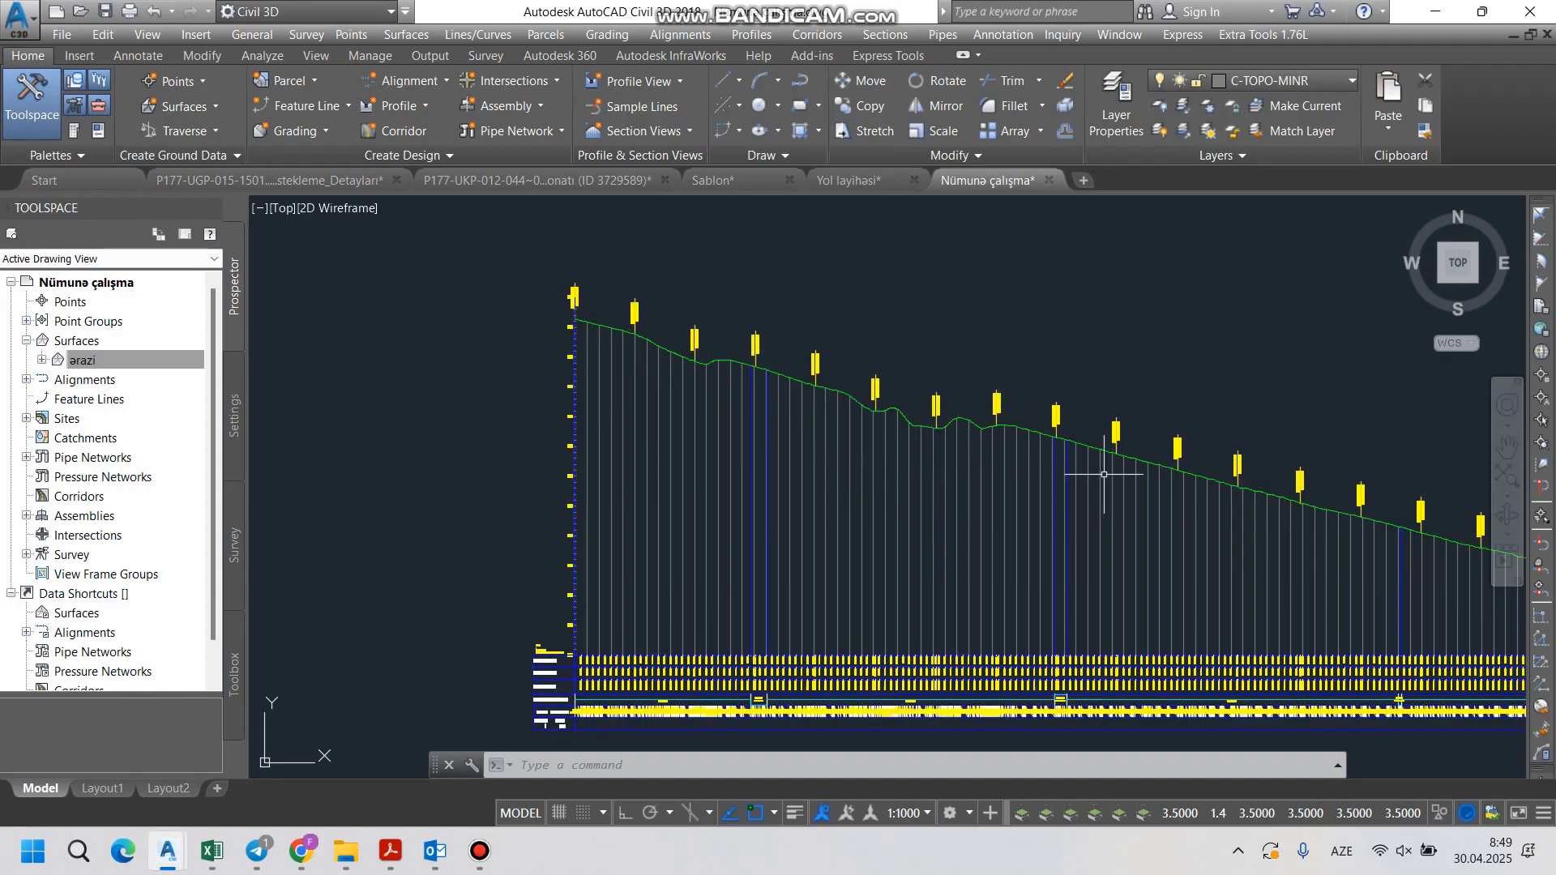
mouse_move(555, 356)
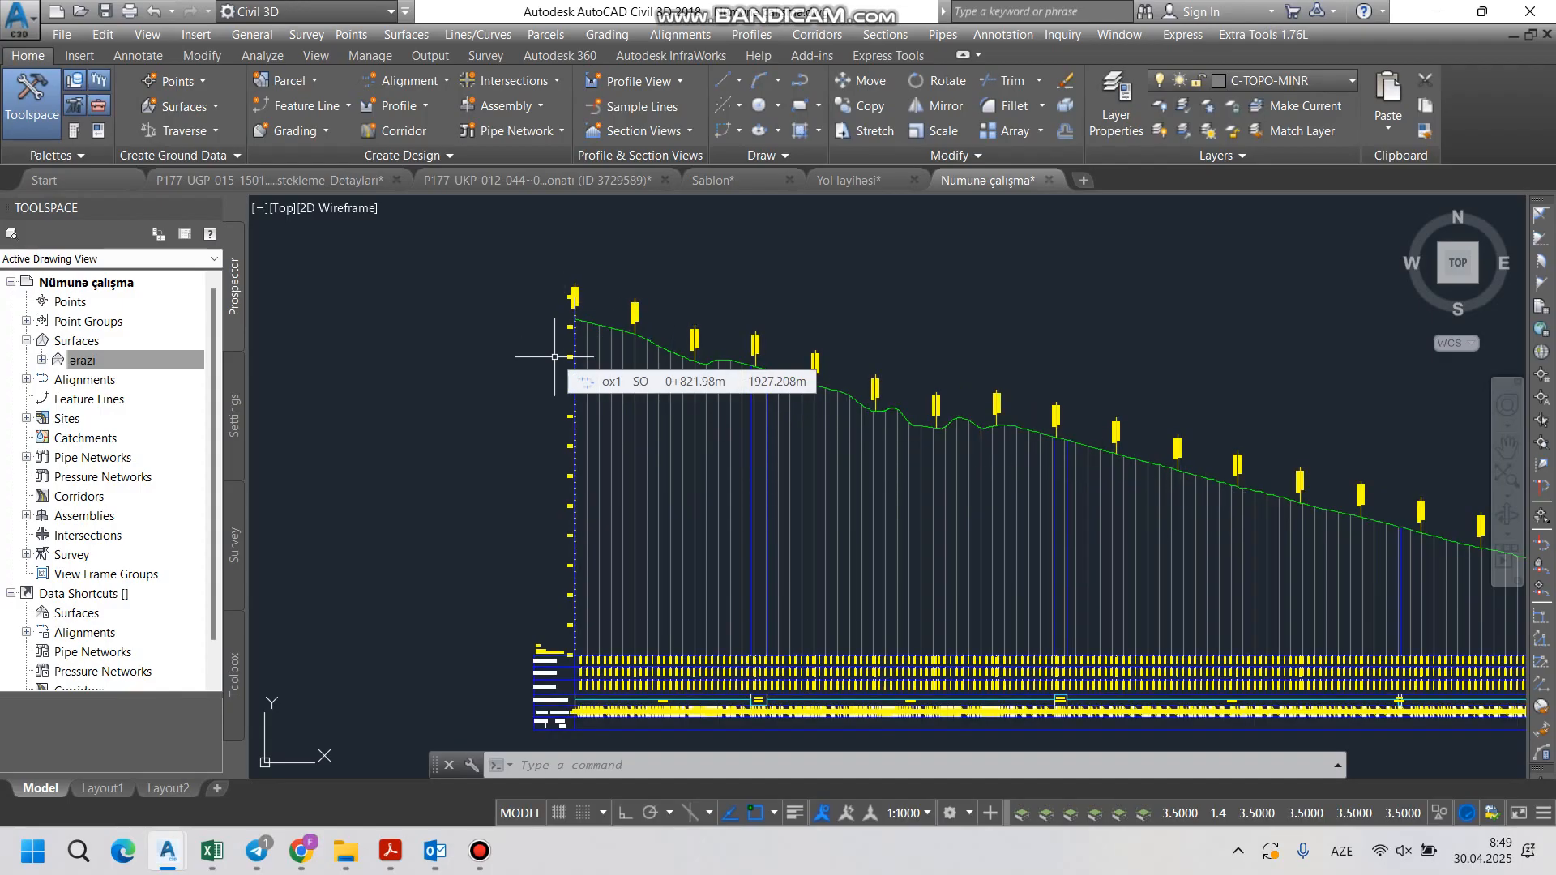
scroll(604, 328, "up", 2)
scroll(598, 326, "down", 2)
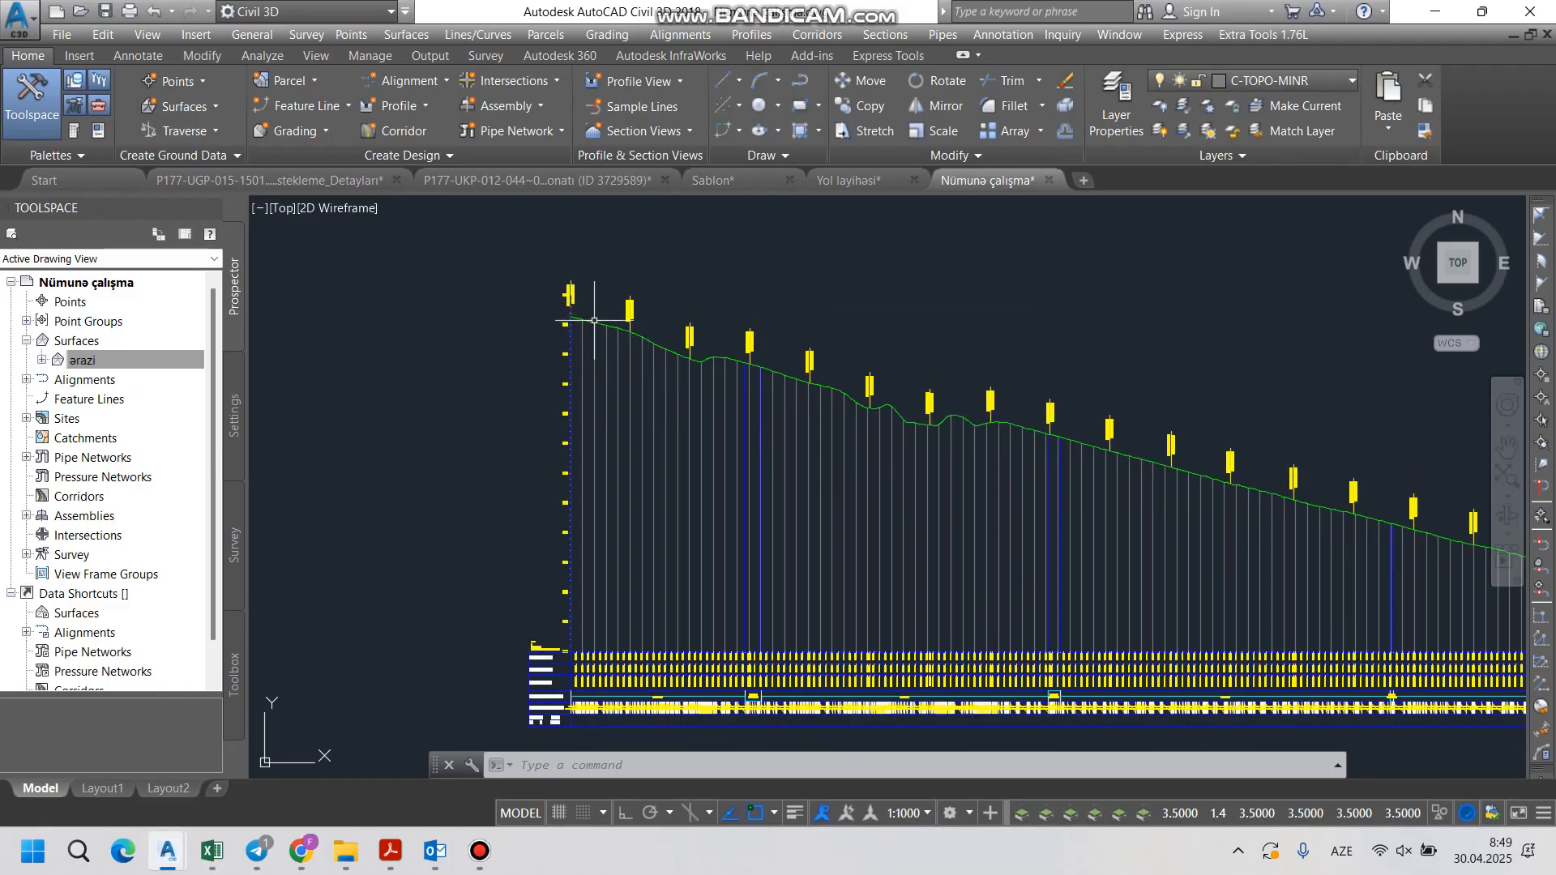
Step: Create a layout profile named profil2 for alignment ox1 in its profile view
left_click(397, 105)
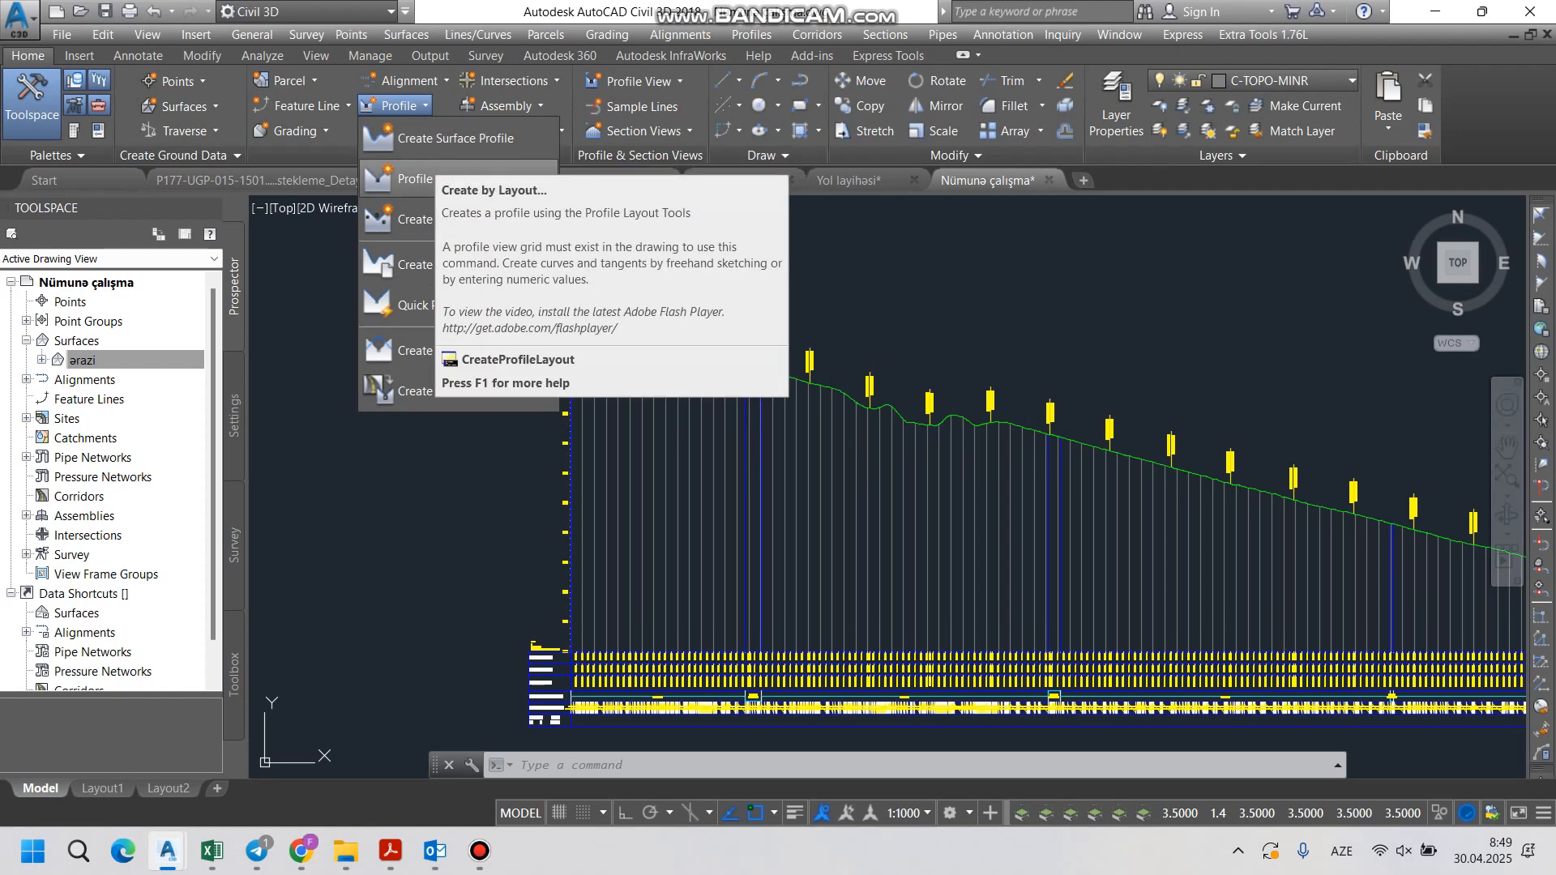
left_click(401, 178)
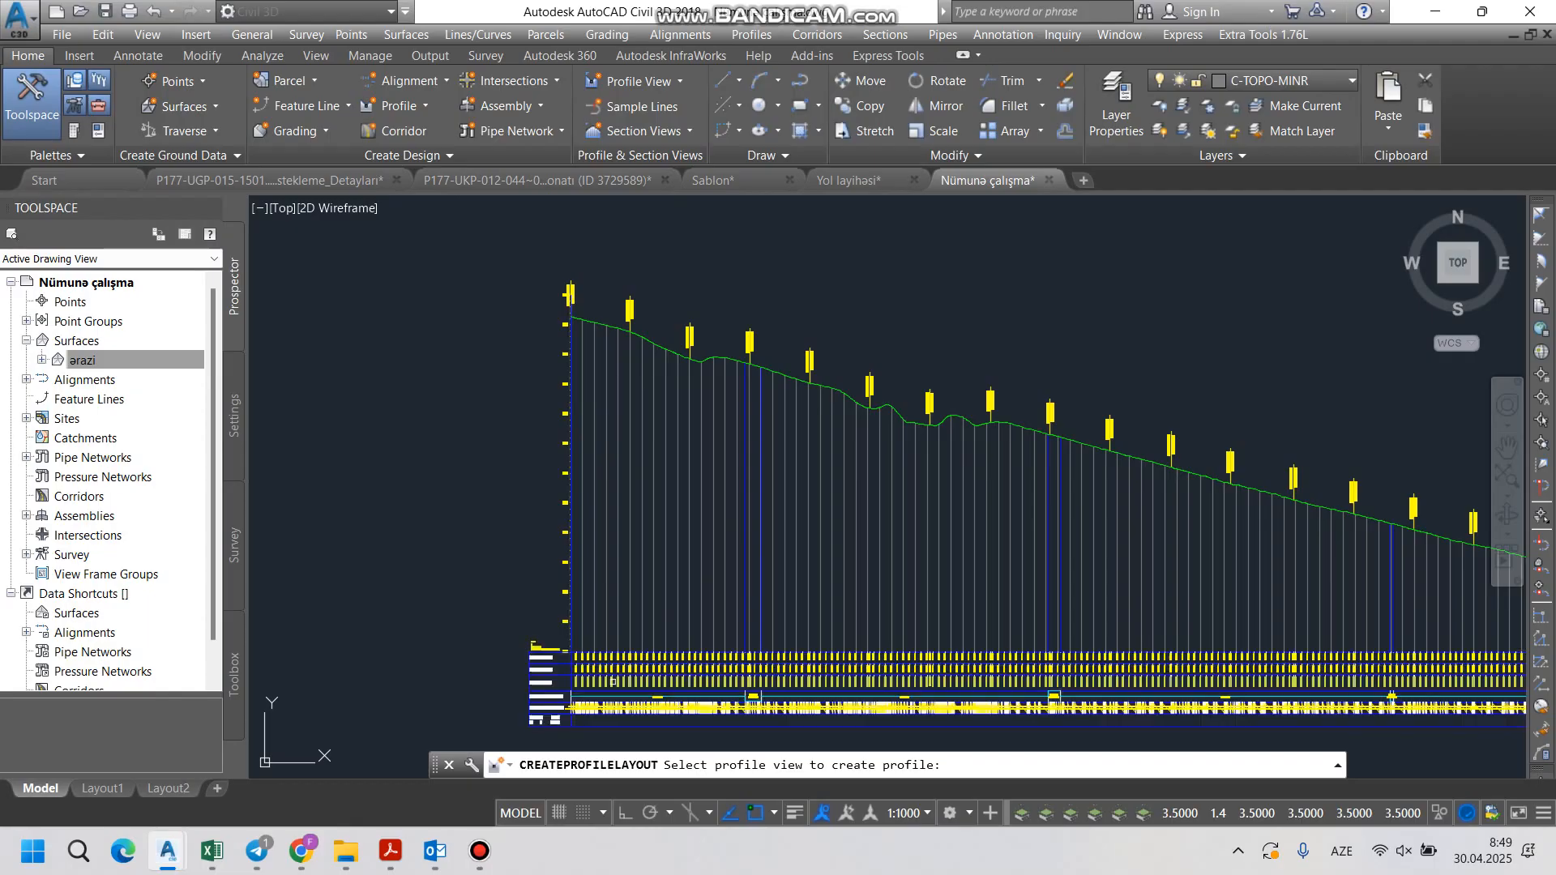
left_click(570, 491)
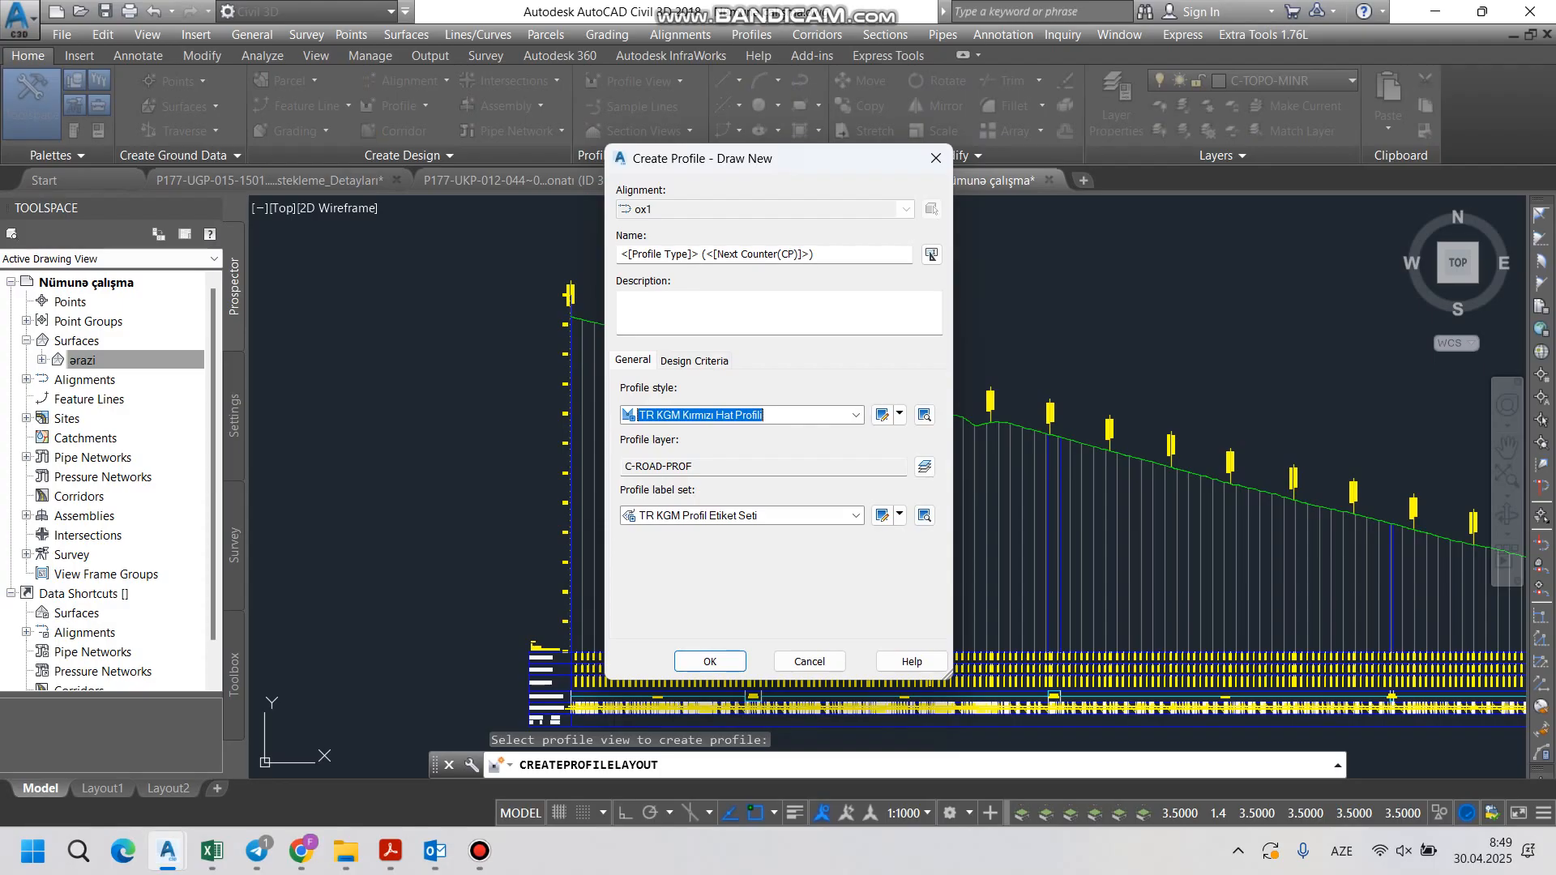
left_click(814, 255)
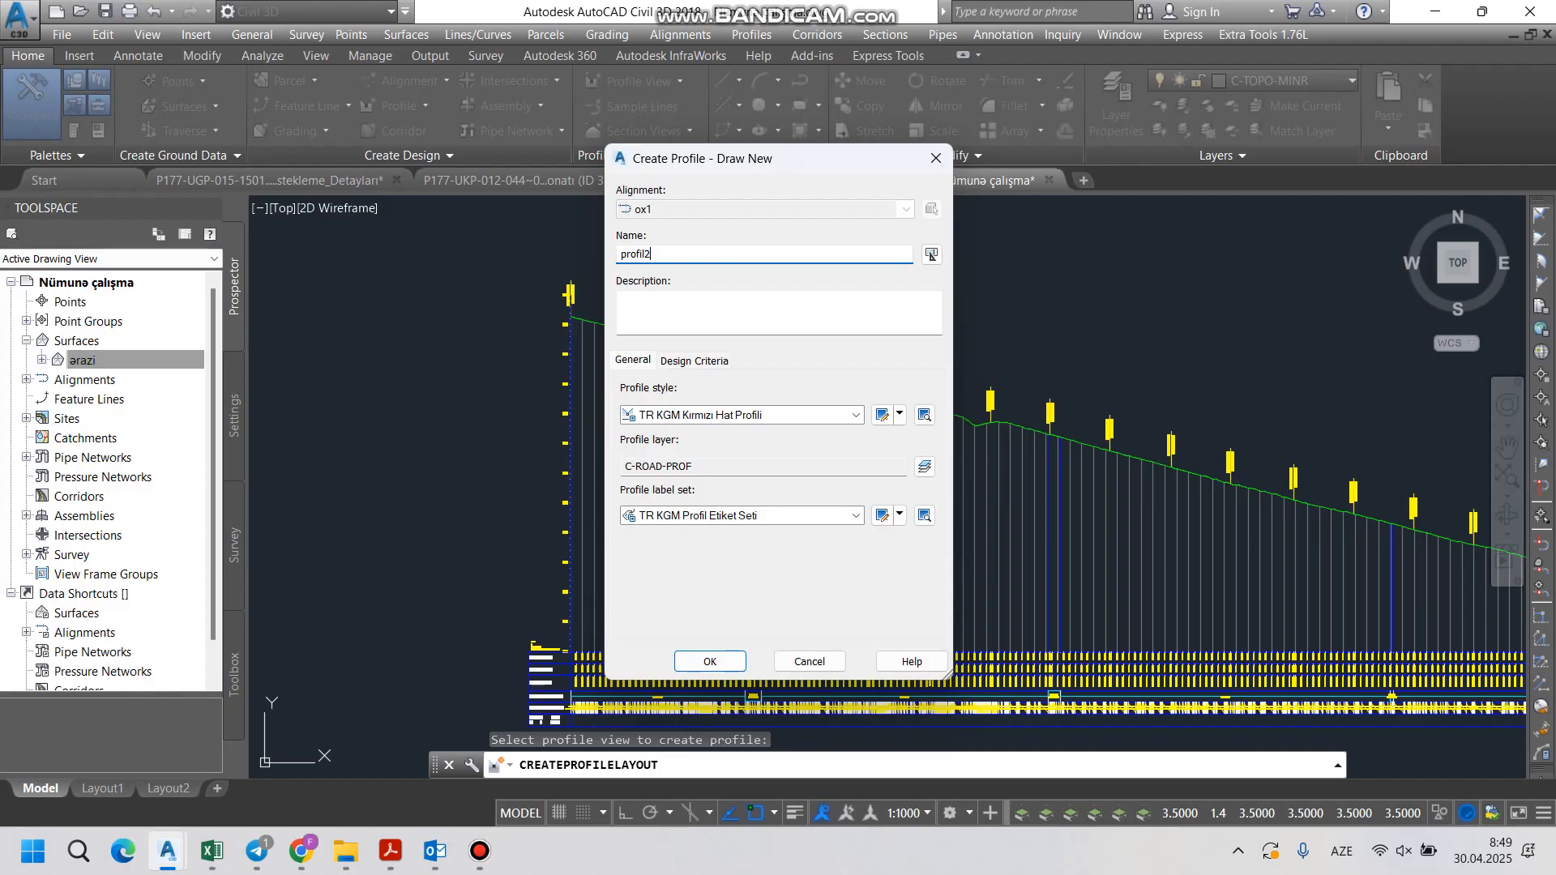
key("Return")
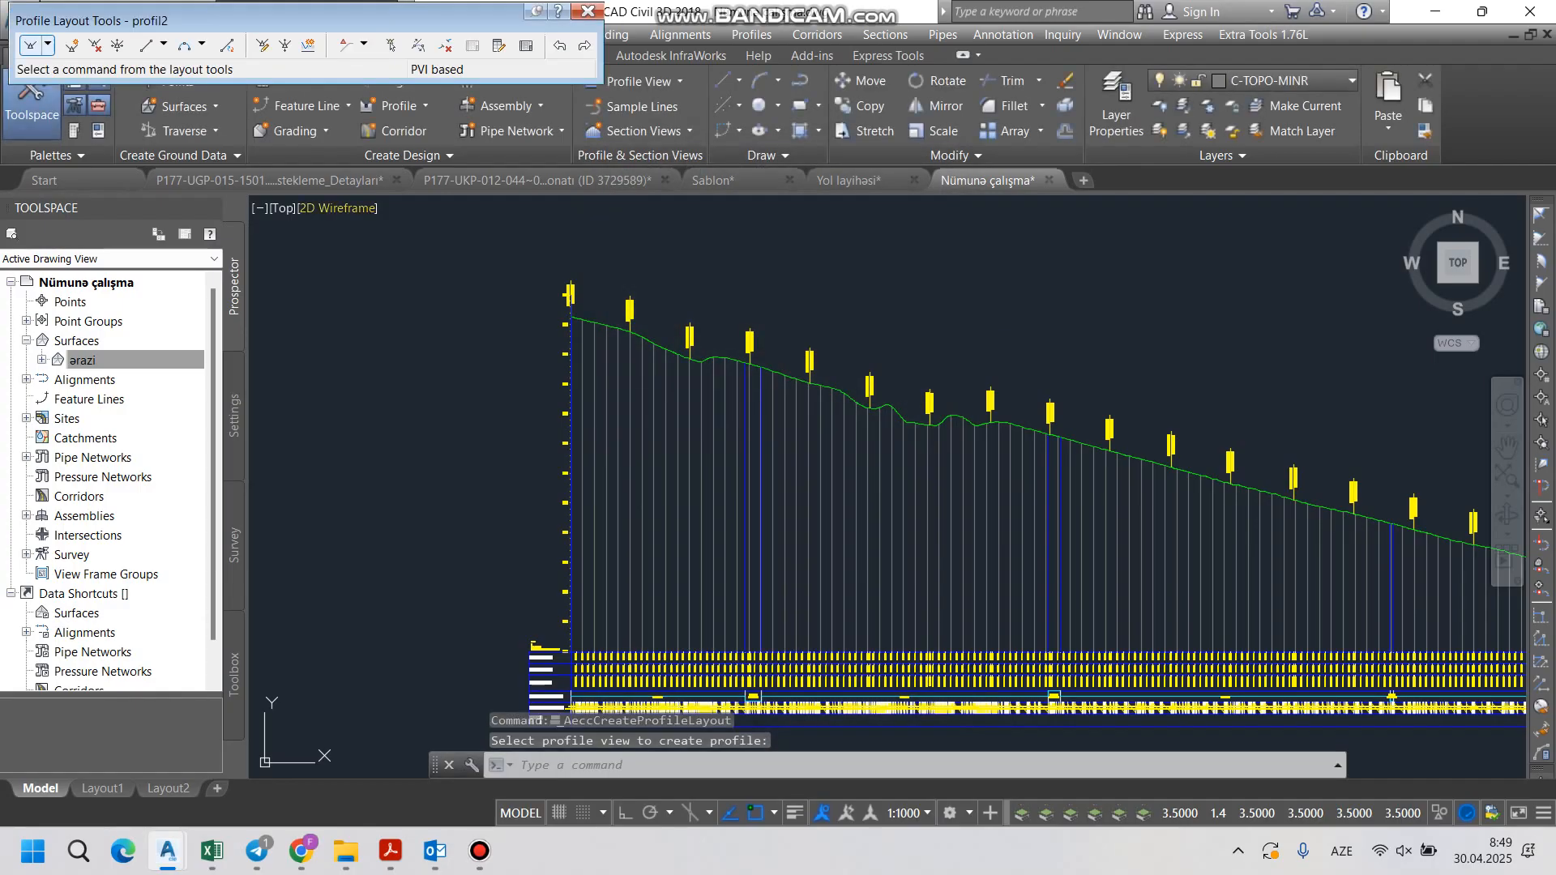
Step: Draw profil2's first tangent with the tangents-with-curves tool, from the ground line's start down to below ground at about station 0+100
left_click(48, 45)
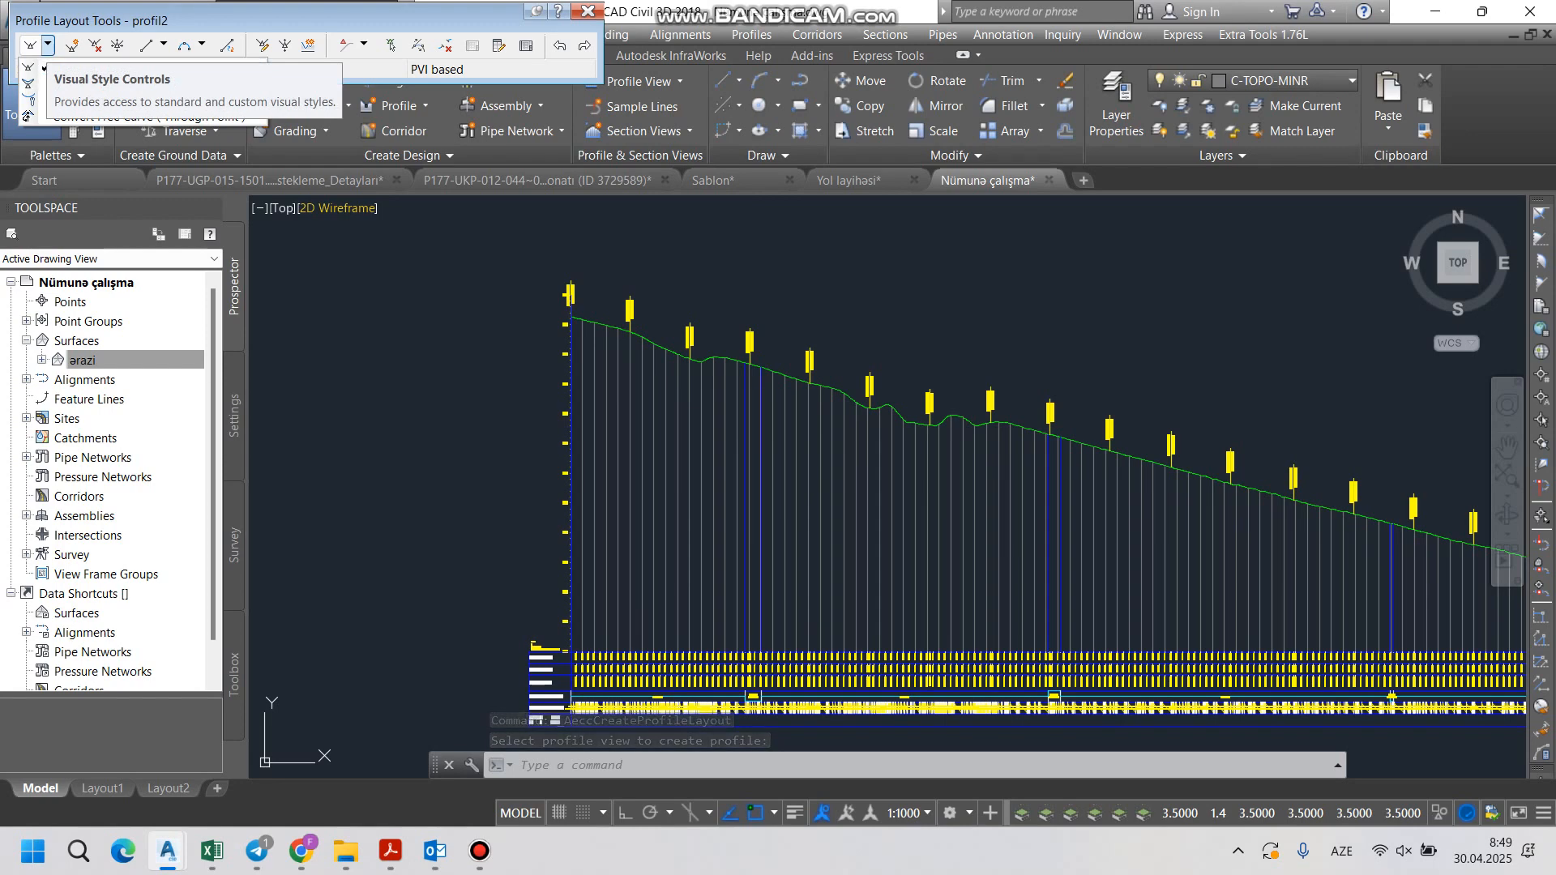
key("Escape")
left_click(47, 44)
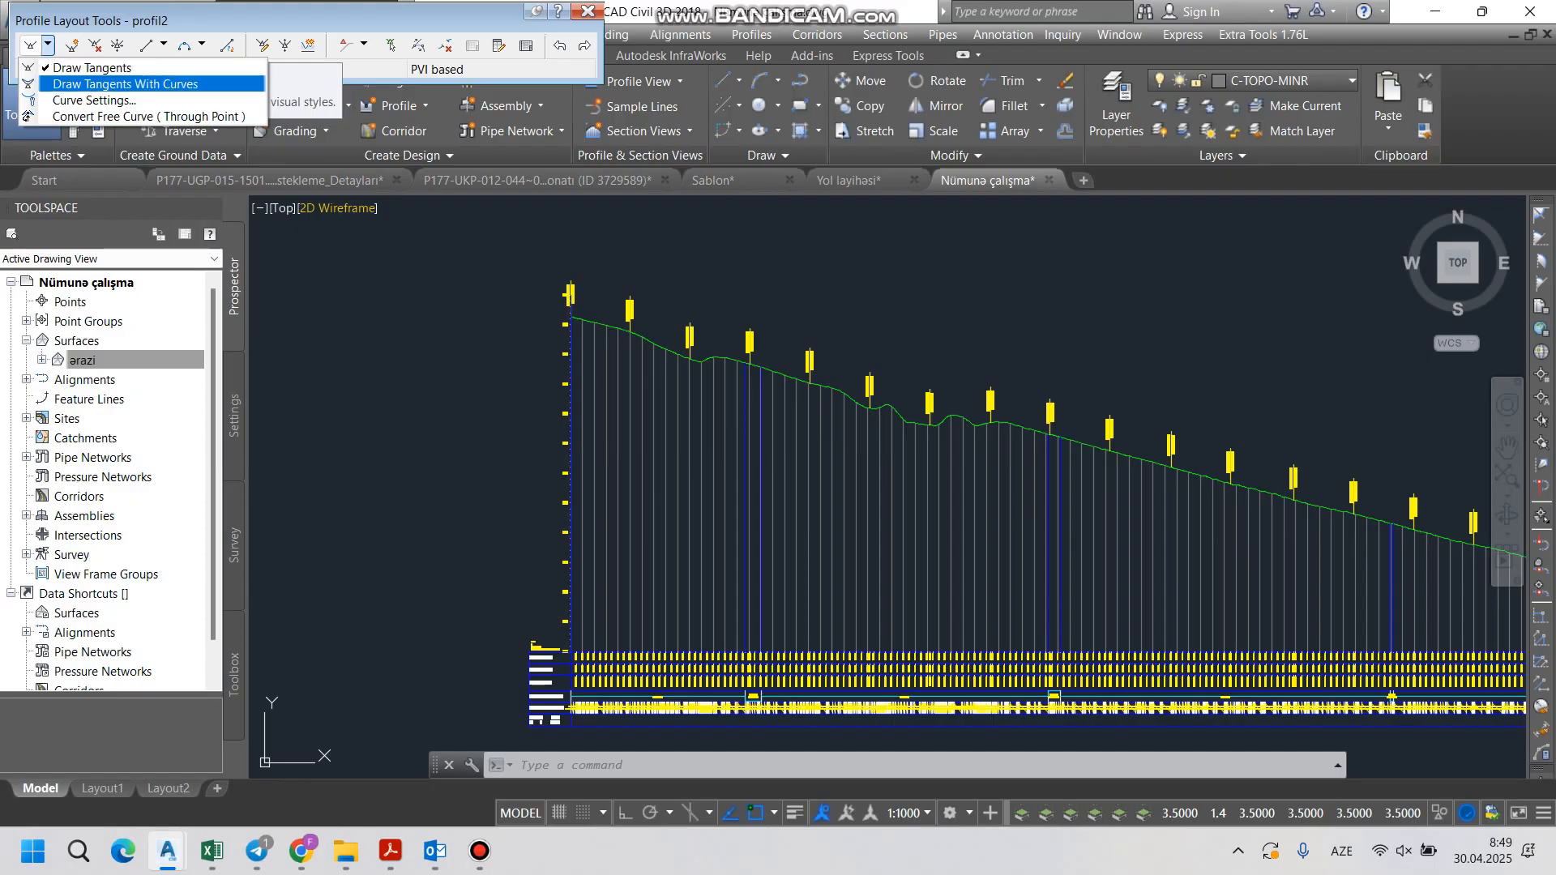
left_click(126, 83)
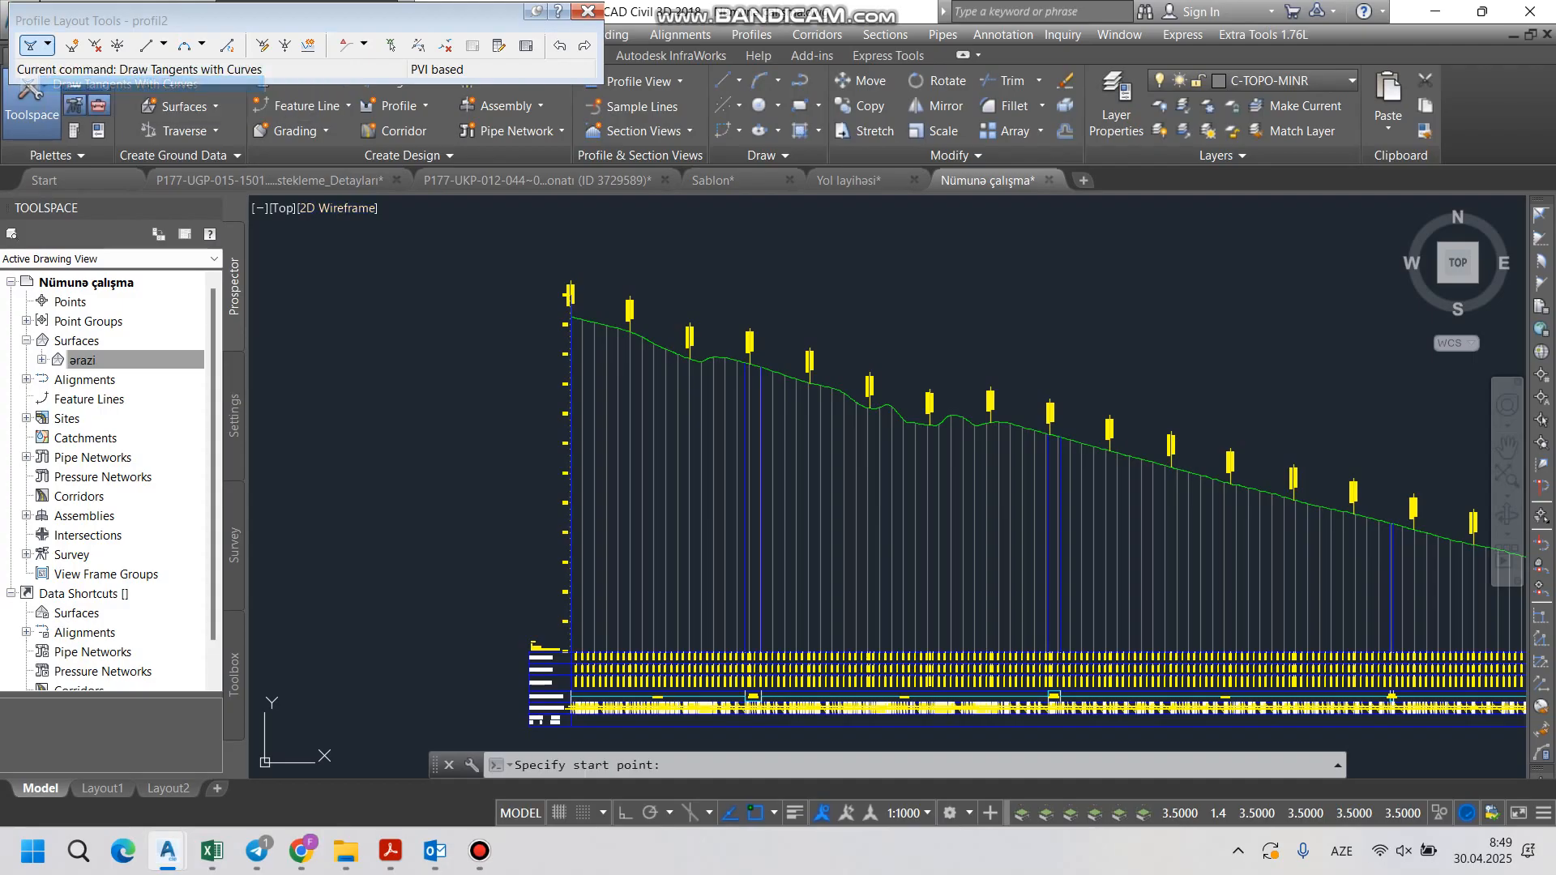
scroll(568, 331, "up", 5)
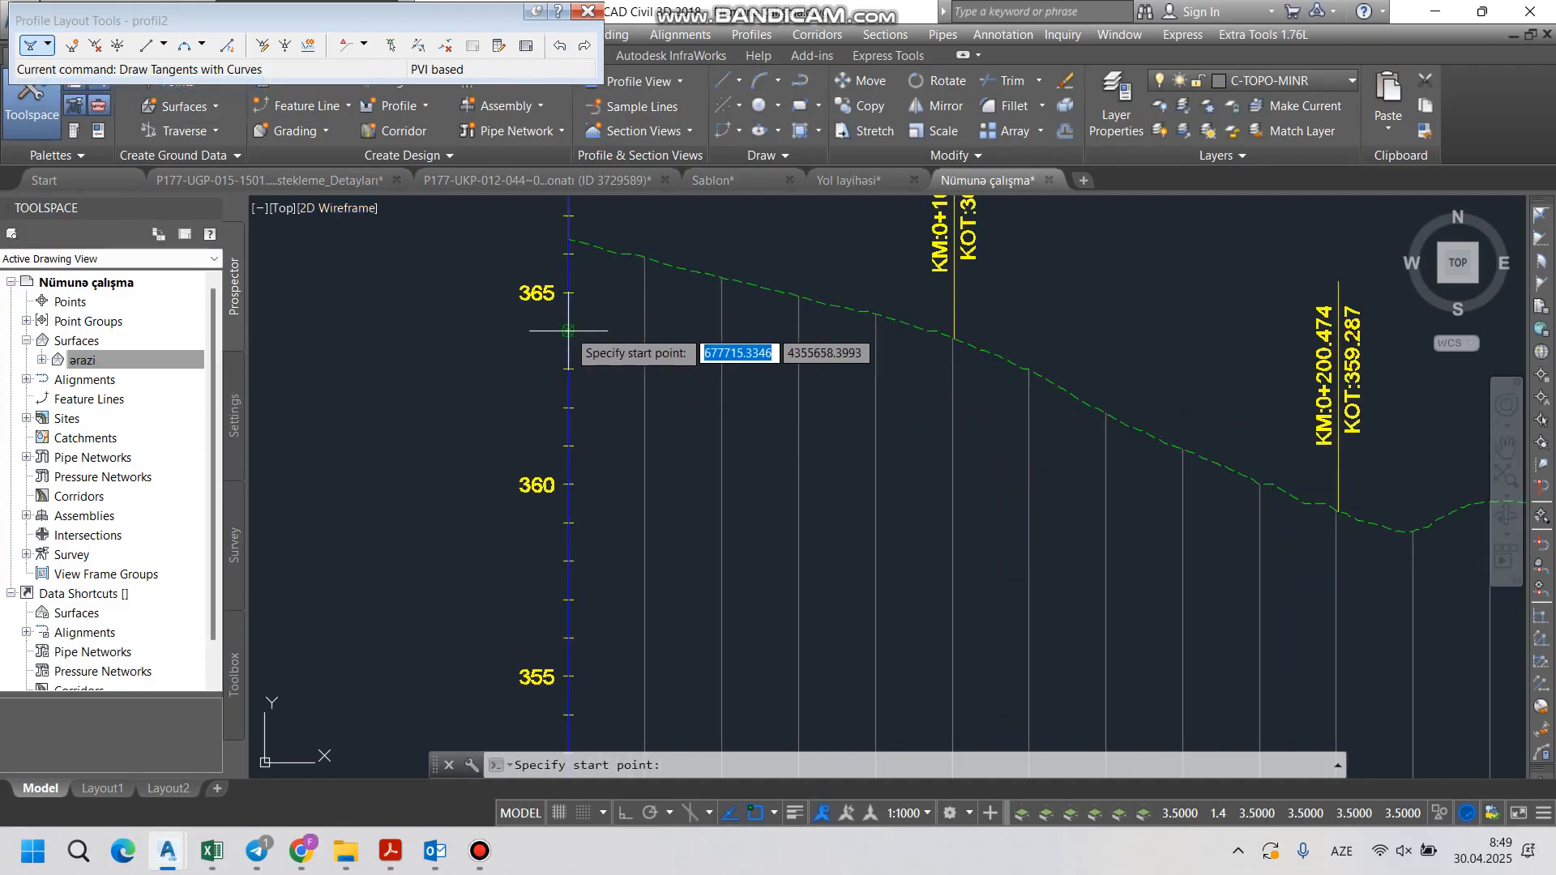
left_click(569, 240)
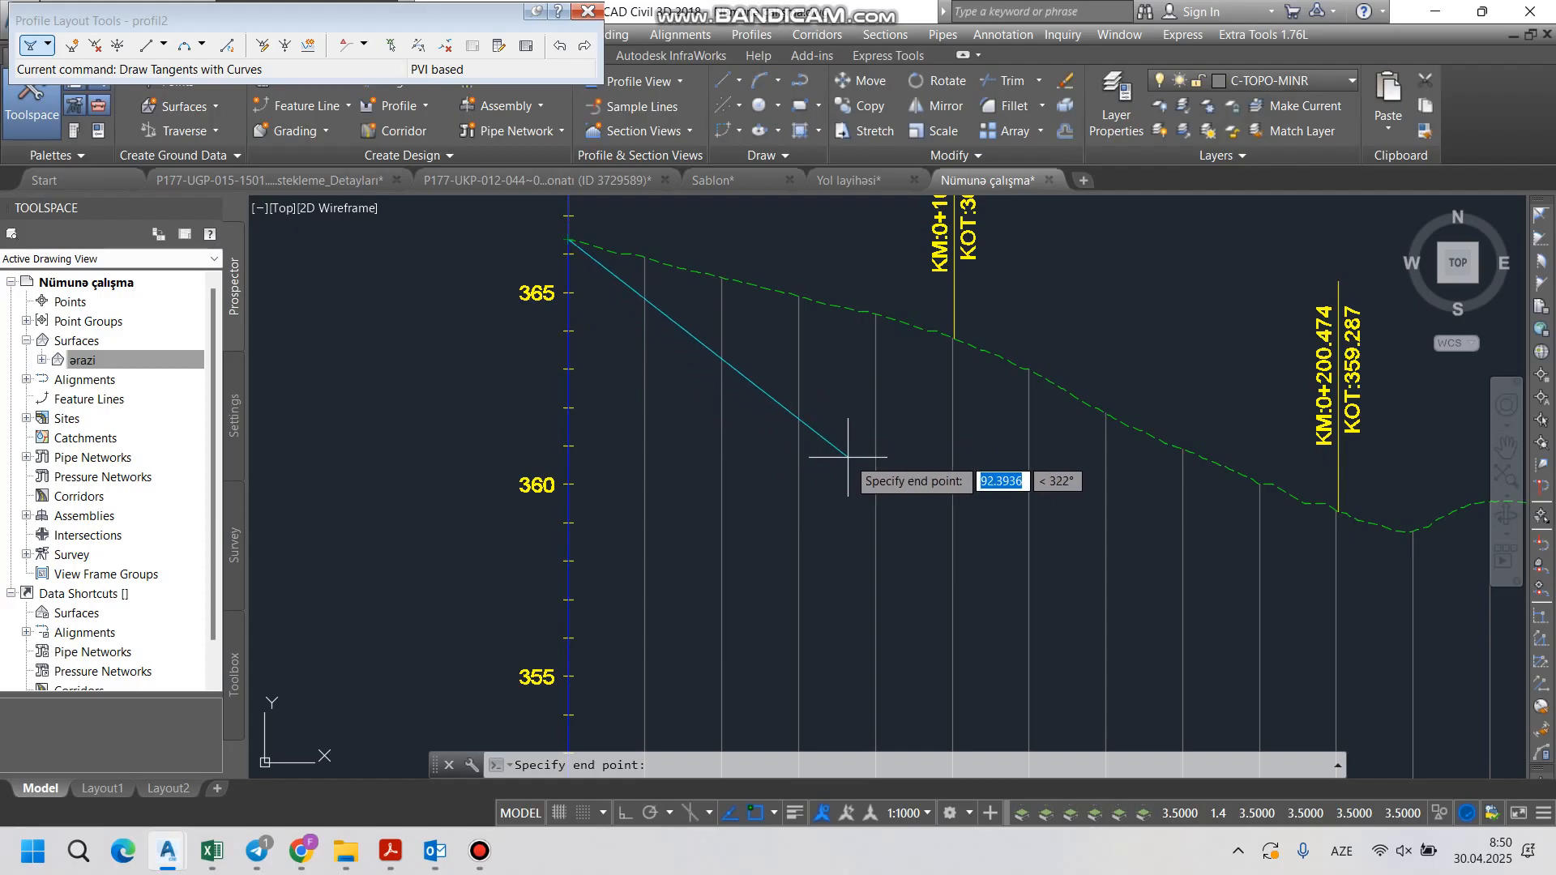
scroll(848, 457, "down", 4)
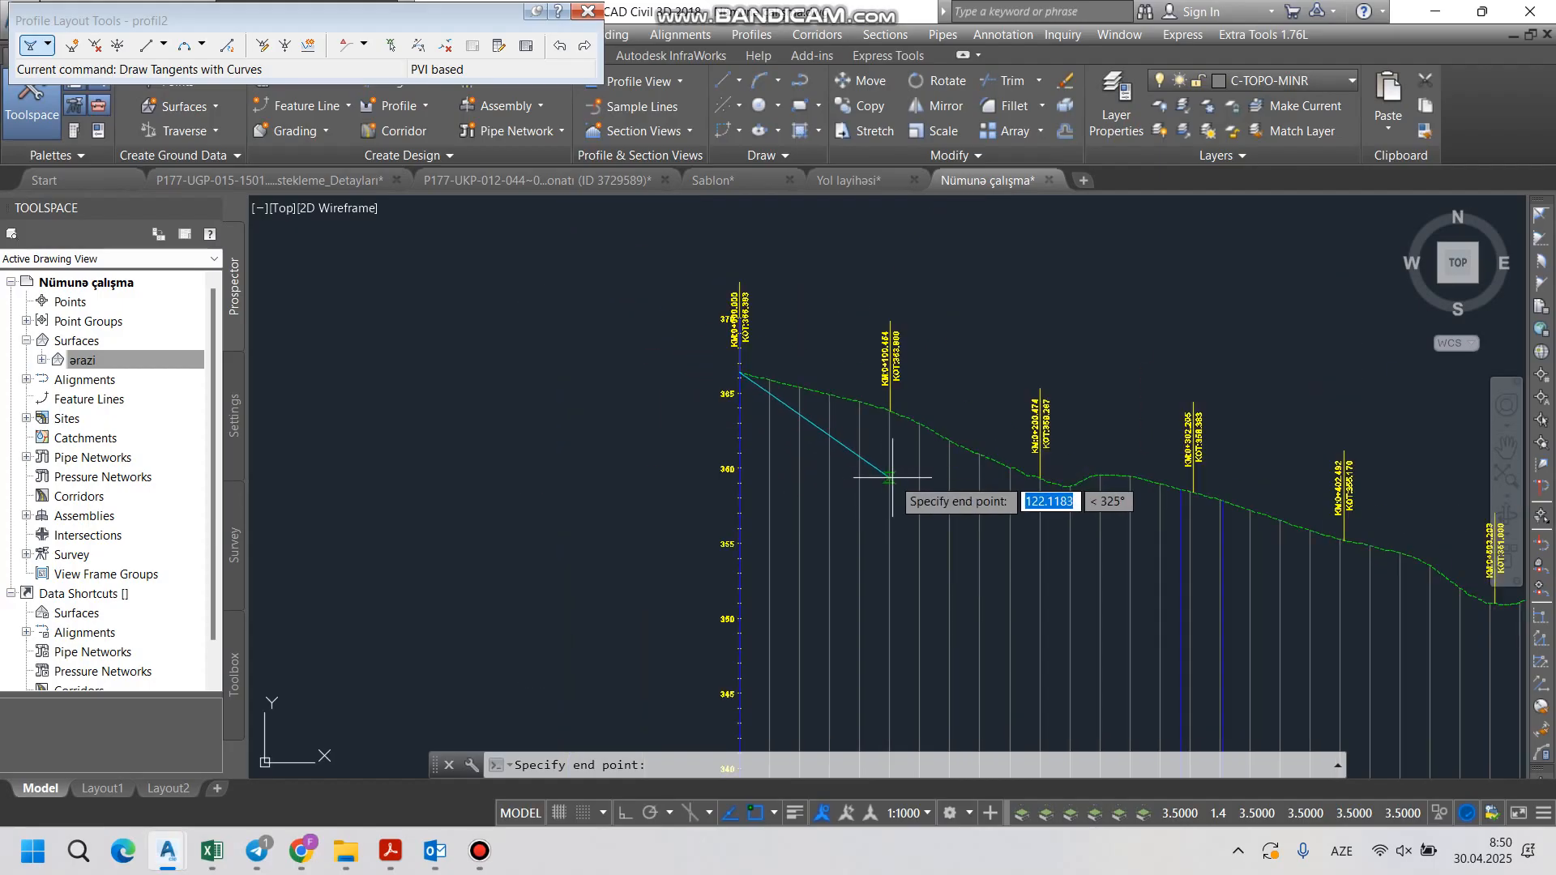
left_click(891, 478)
Step: Continue the profil2 tangents below the ground line to about station 0+550 and up above it to about 0+760
scroll(865, 503, "down", 2)
scroll(1056, 528, "up", 4)
left_click(1120, 489)
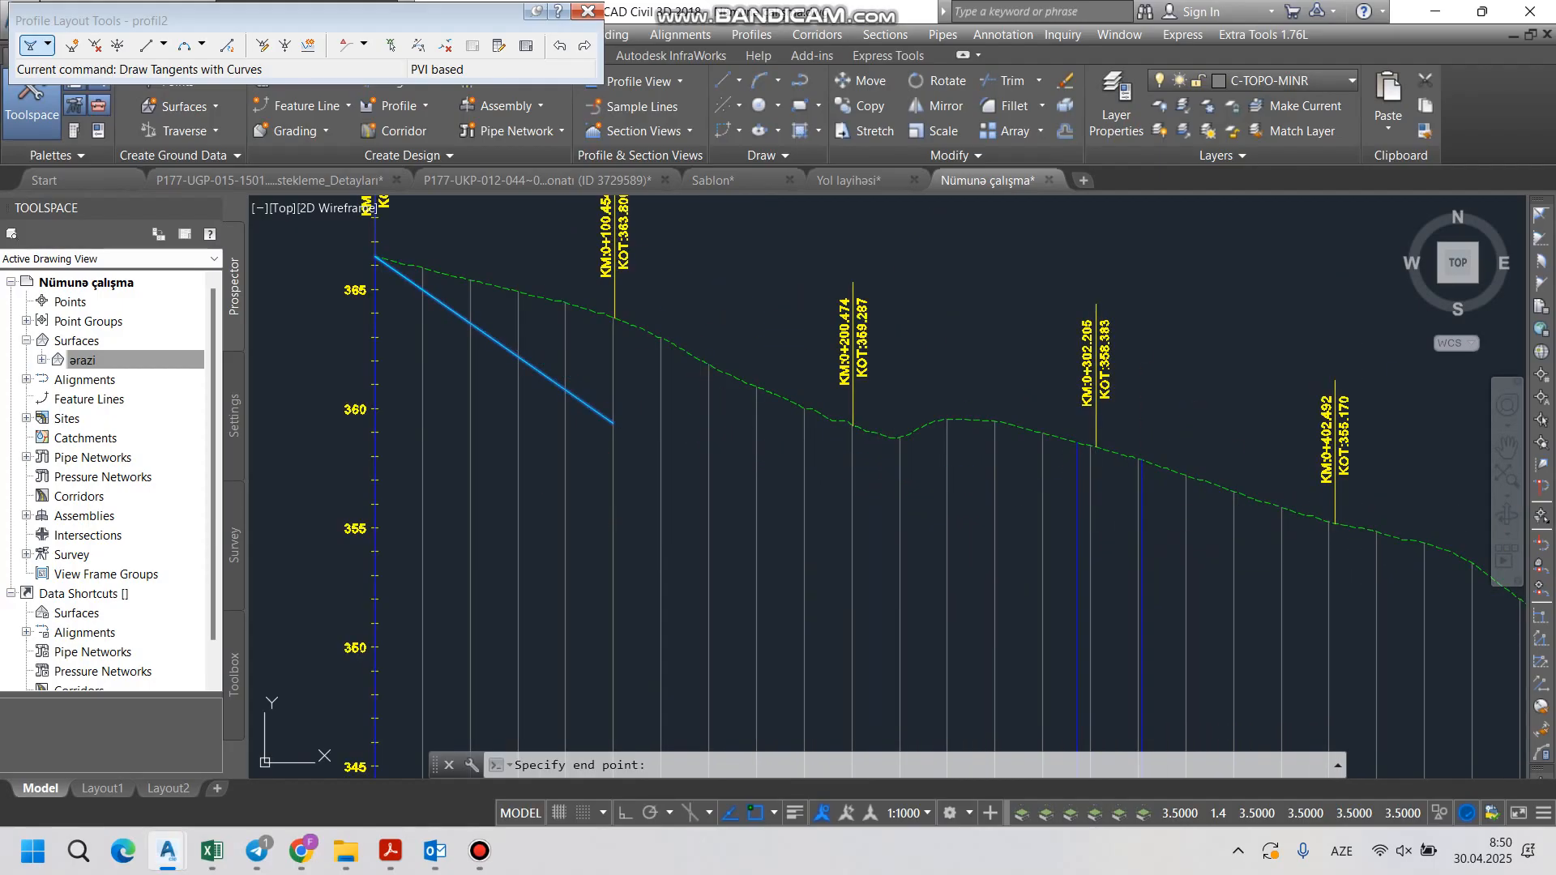
scroll(916, 489, "down", 4)
scroll(1100, 535, "up", 5)
left_click(1130, 564)
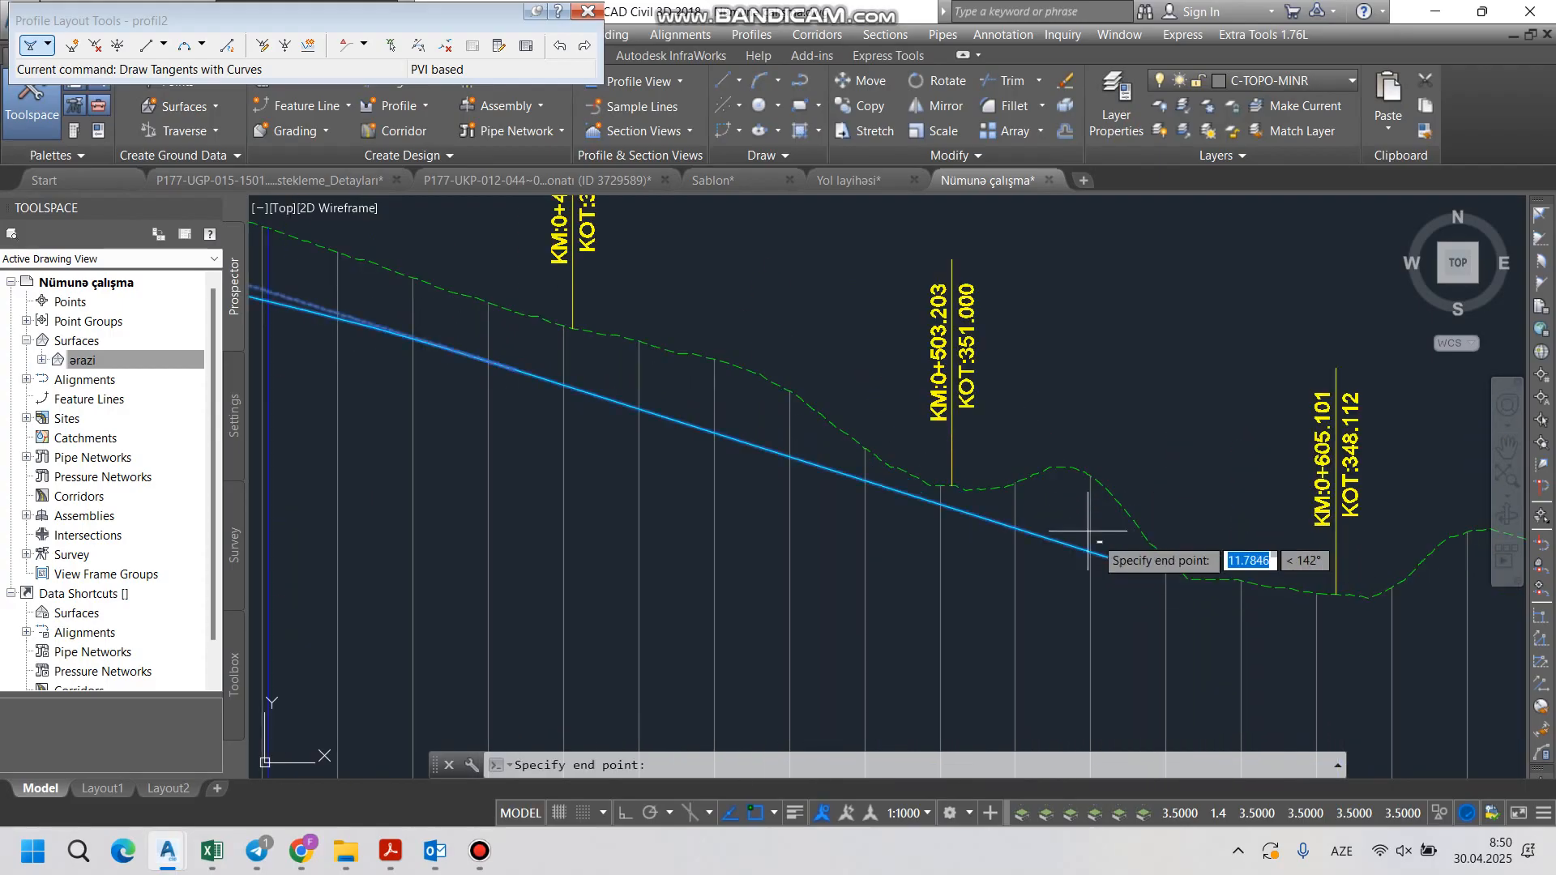
scroll(1130, 564, "down", 4)
scroll(1329, 499, "up", 5)
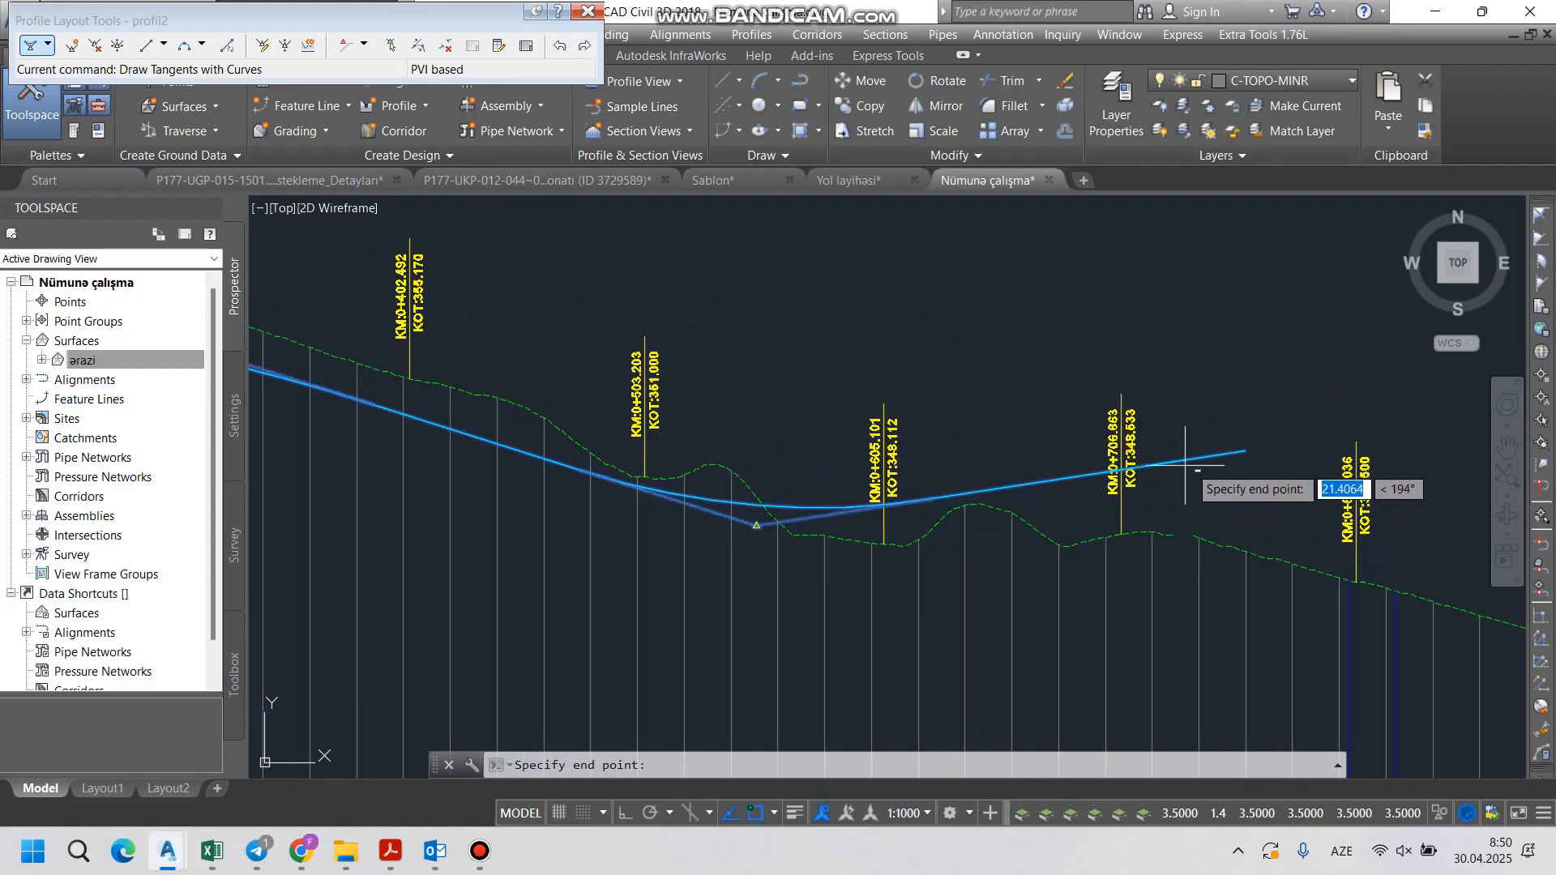
Step: Continue profil2 above ground to about station 1+060, followed by points below ground at about 1+300 and 1+640
scroll(1211, 462, "down", 4)
scroll(1257, 493, "up", 2)
scroll(1333, 507, "down", 5)
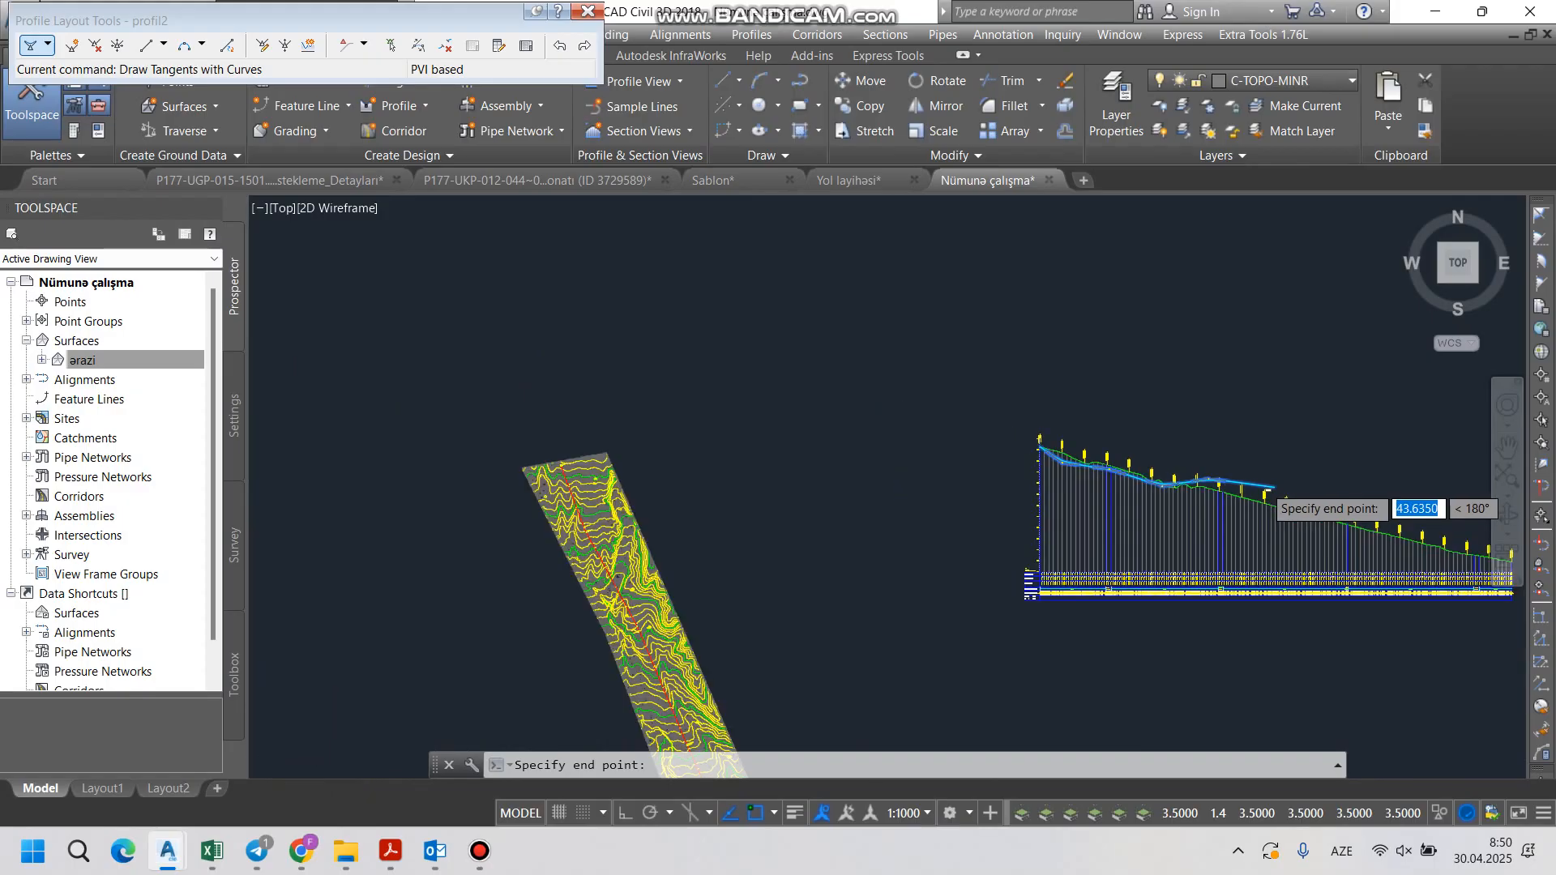
scroll(1285, 503, "up", 5)
scroll(1069, 455, "down", 3)
scroll(1267, 519, "up", 5)
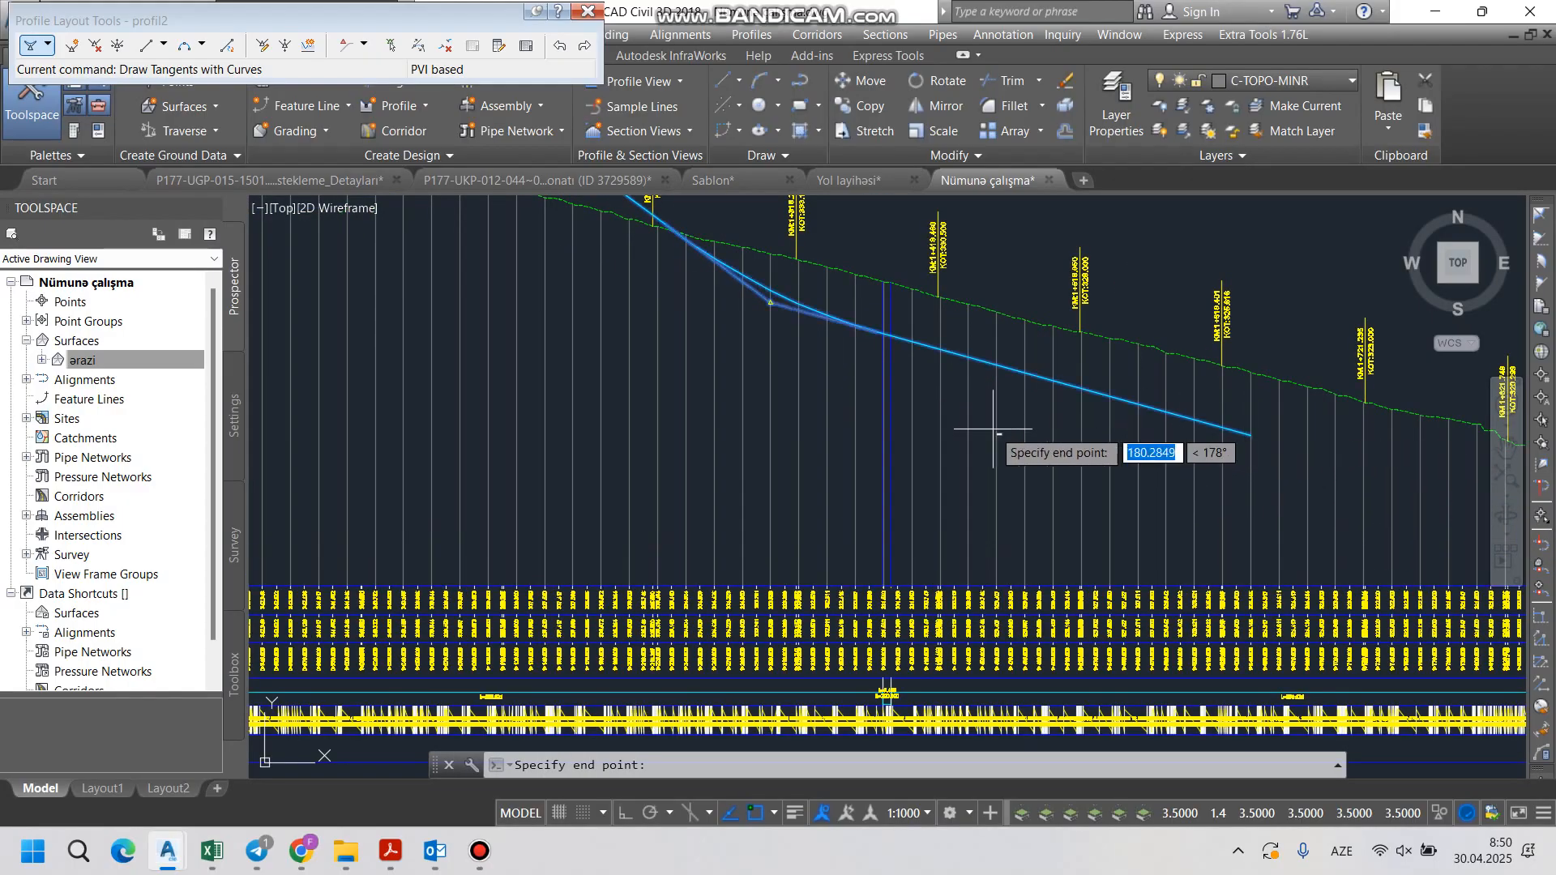
scroll(998, 427, "down", 4)
scroll(1134, 430, "up", 5)
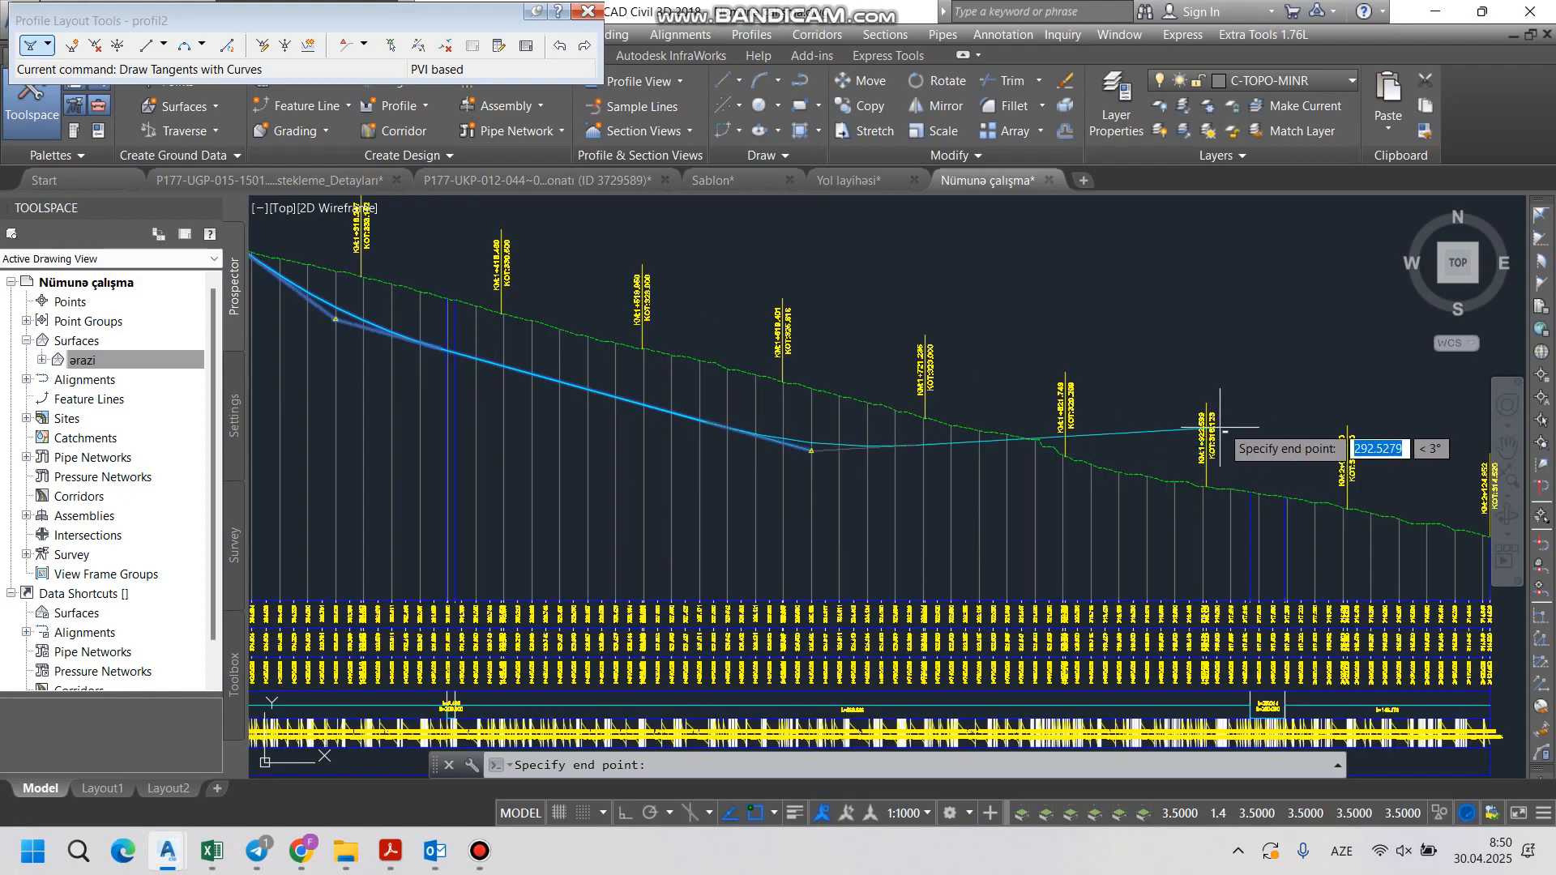
Step: Add a profil2 point above ground at about station 1+970 and end the profile on the ground line's endpoint at 2+124.952
scroll(892, 414, "down", 4)
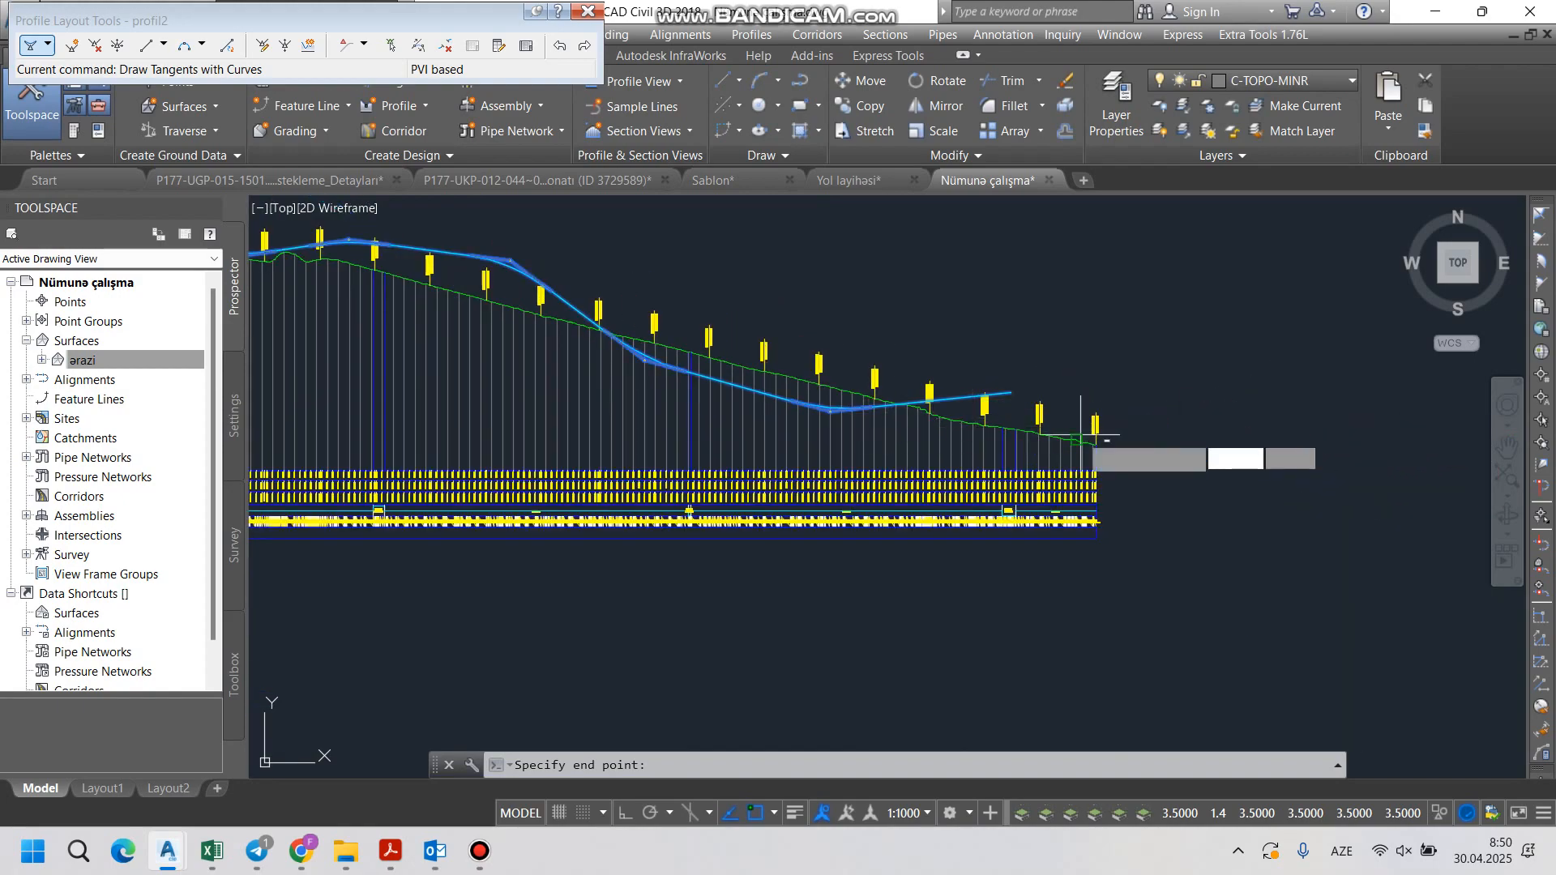
scroll(1108, 439, "up", 4)
scroll(1067, 469, "up", 2)
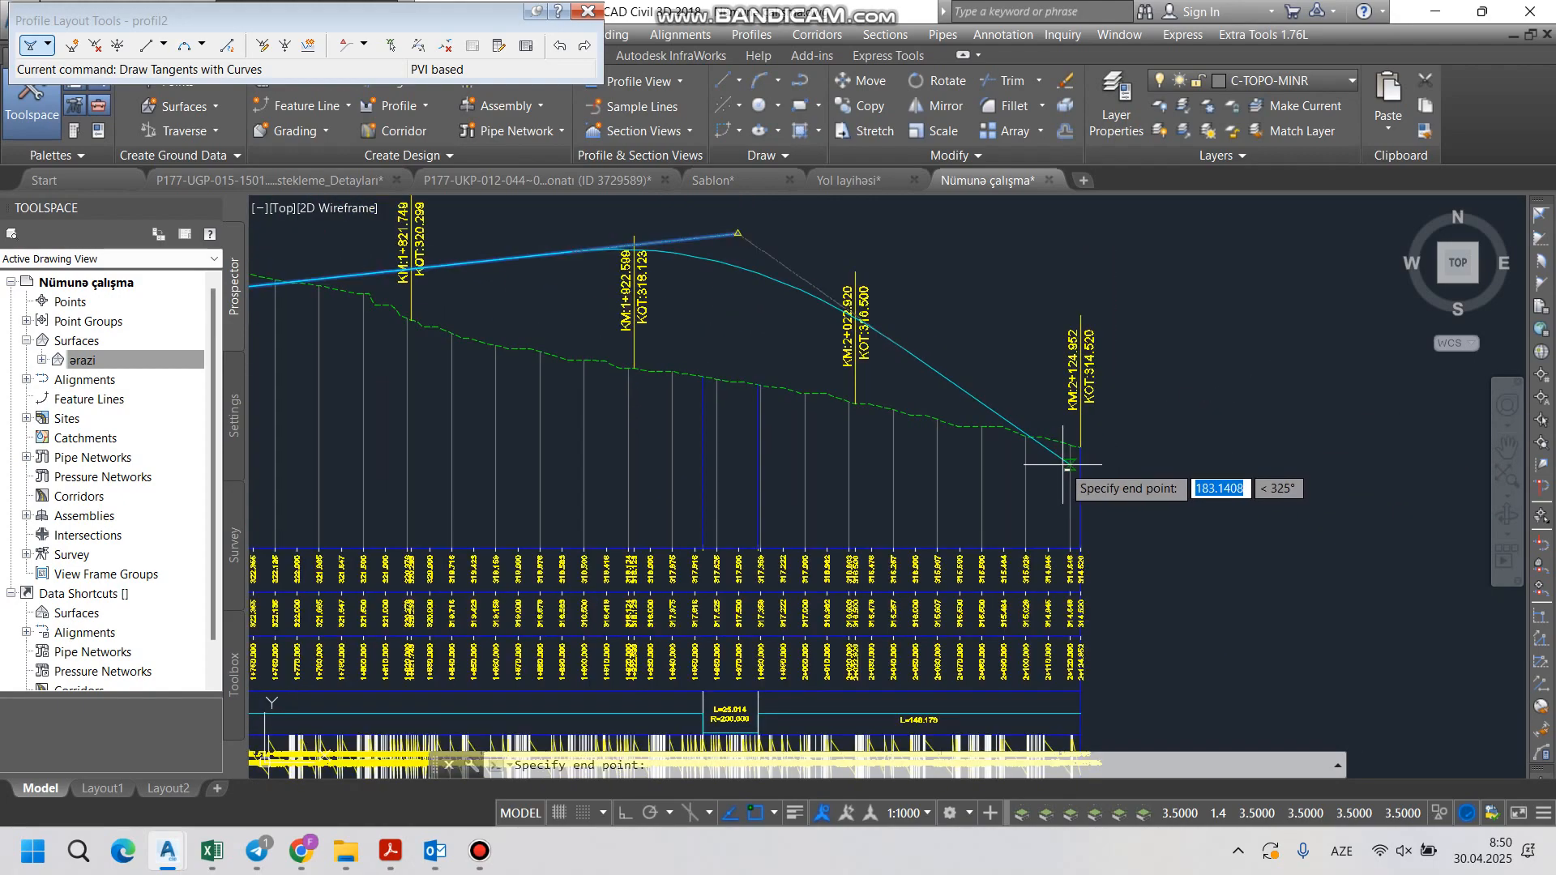
scroll(1102, 478, "down", 3)
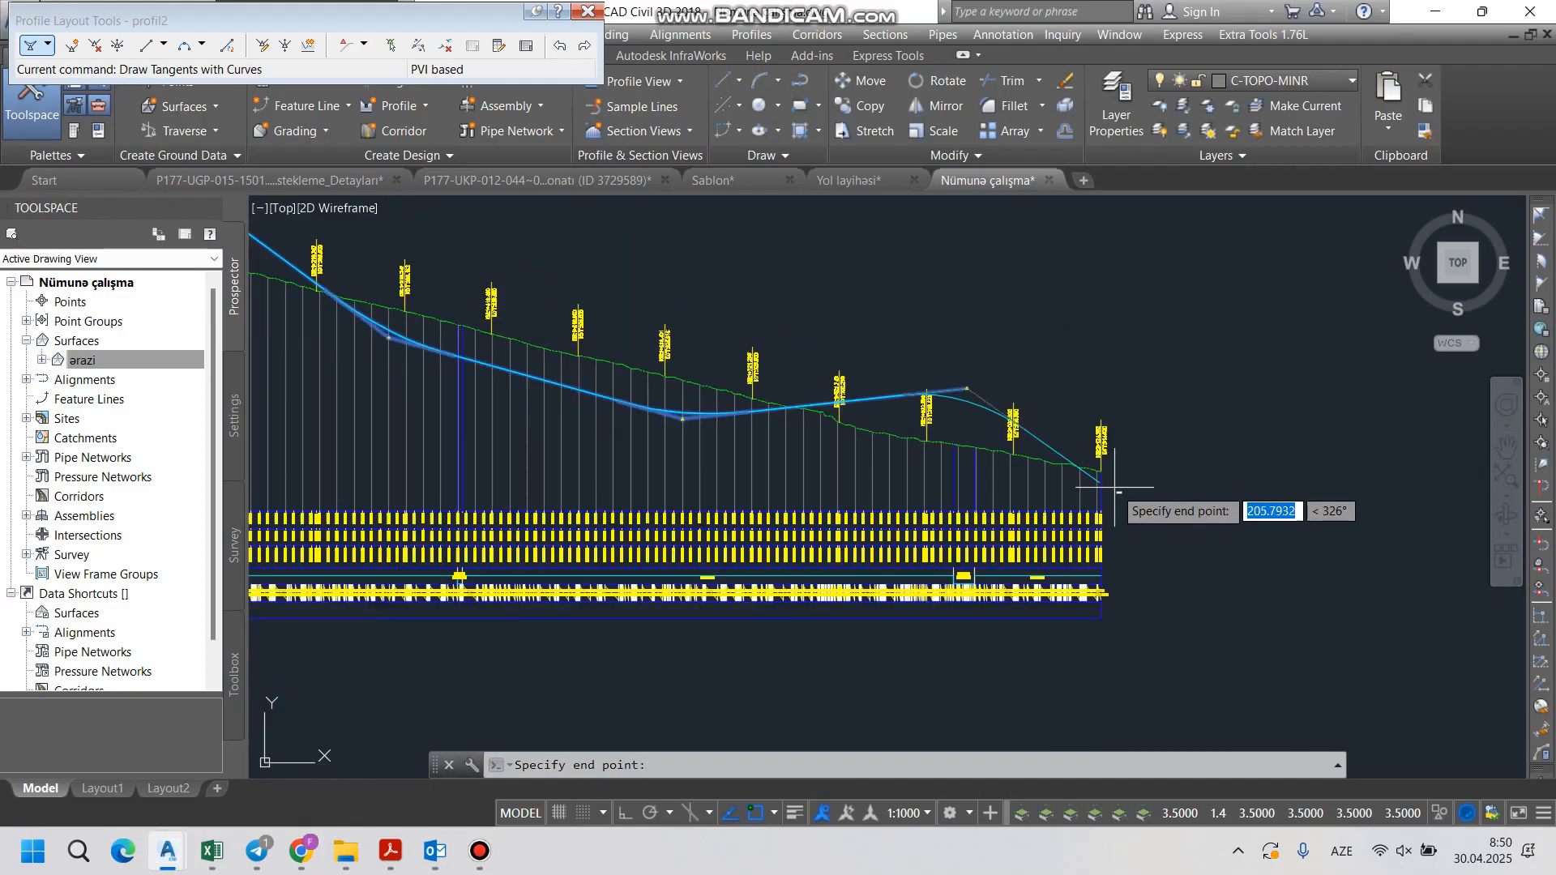
scroll(1088, 481, "up", 3)
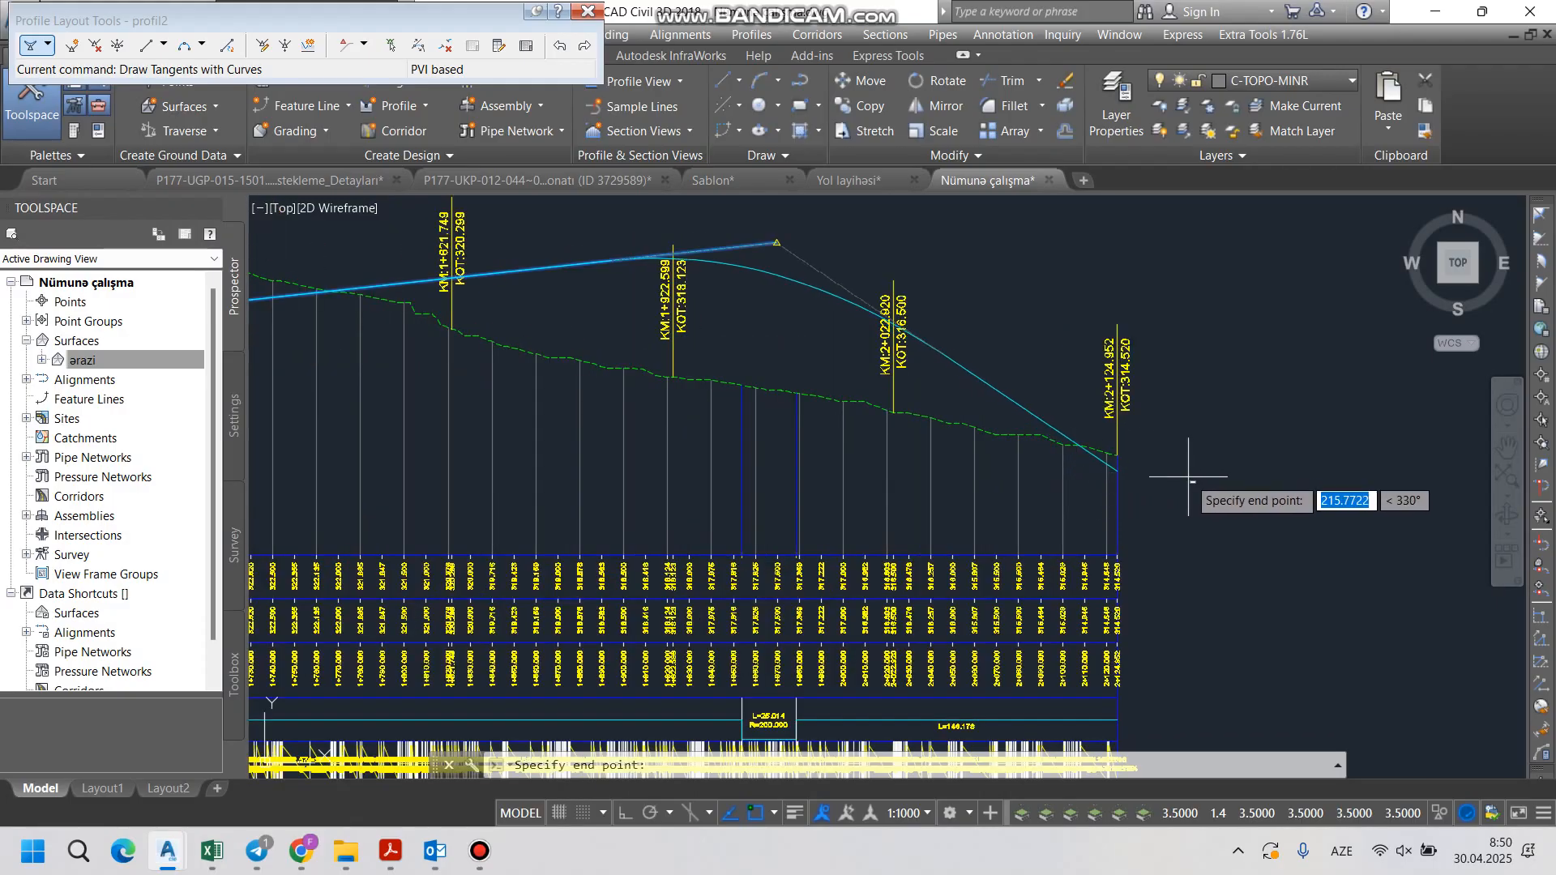
scroll(1183, 479, "down", 3)
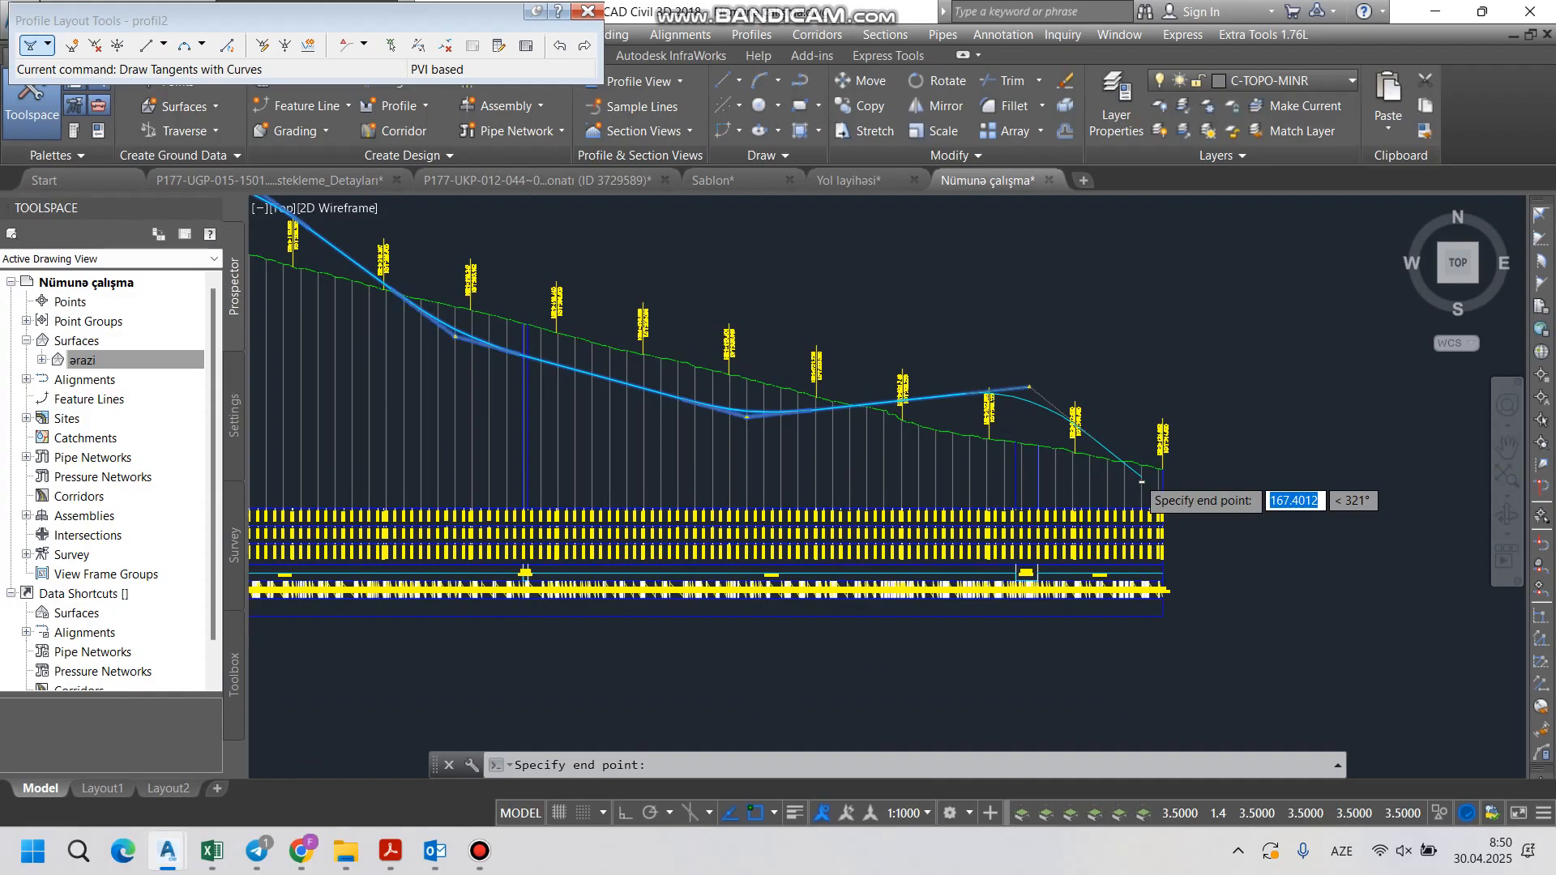
scroll(1142, 481, "up", 3)
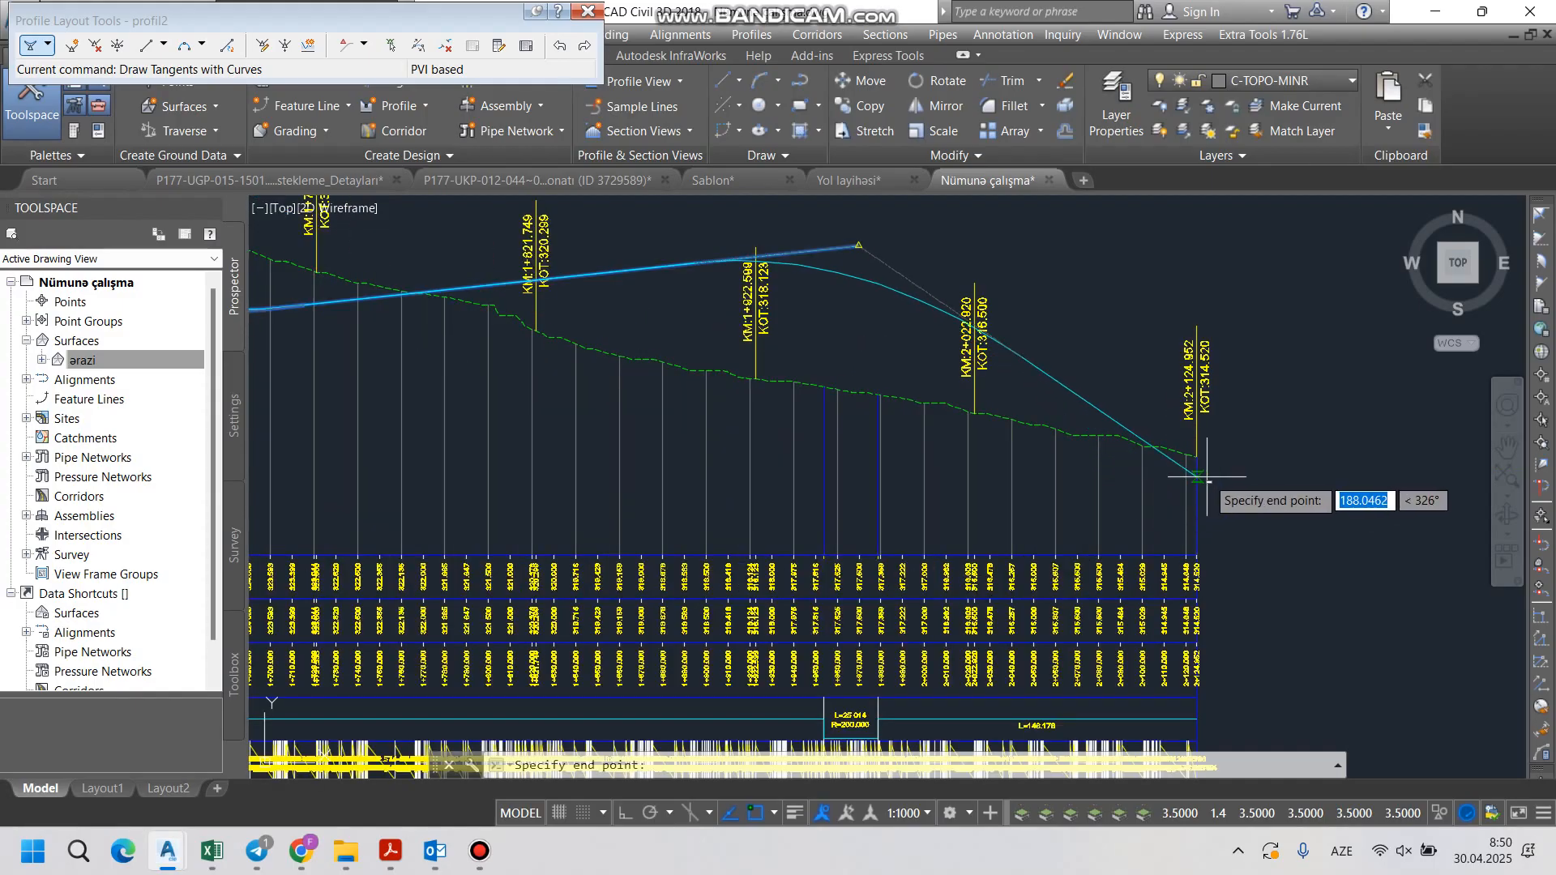
scroll(1206, 480, "down", 2)
scroll(1203, 478, "up", 3)
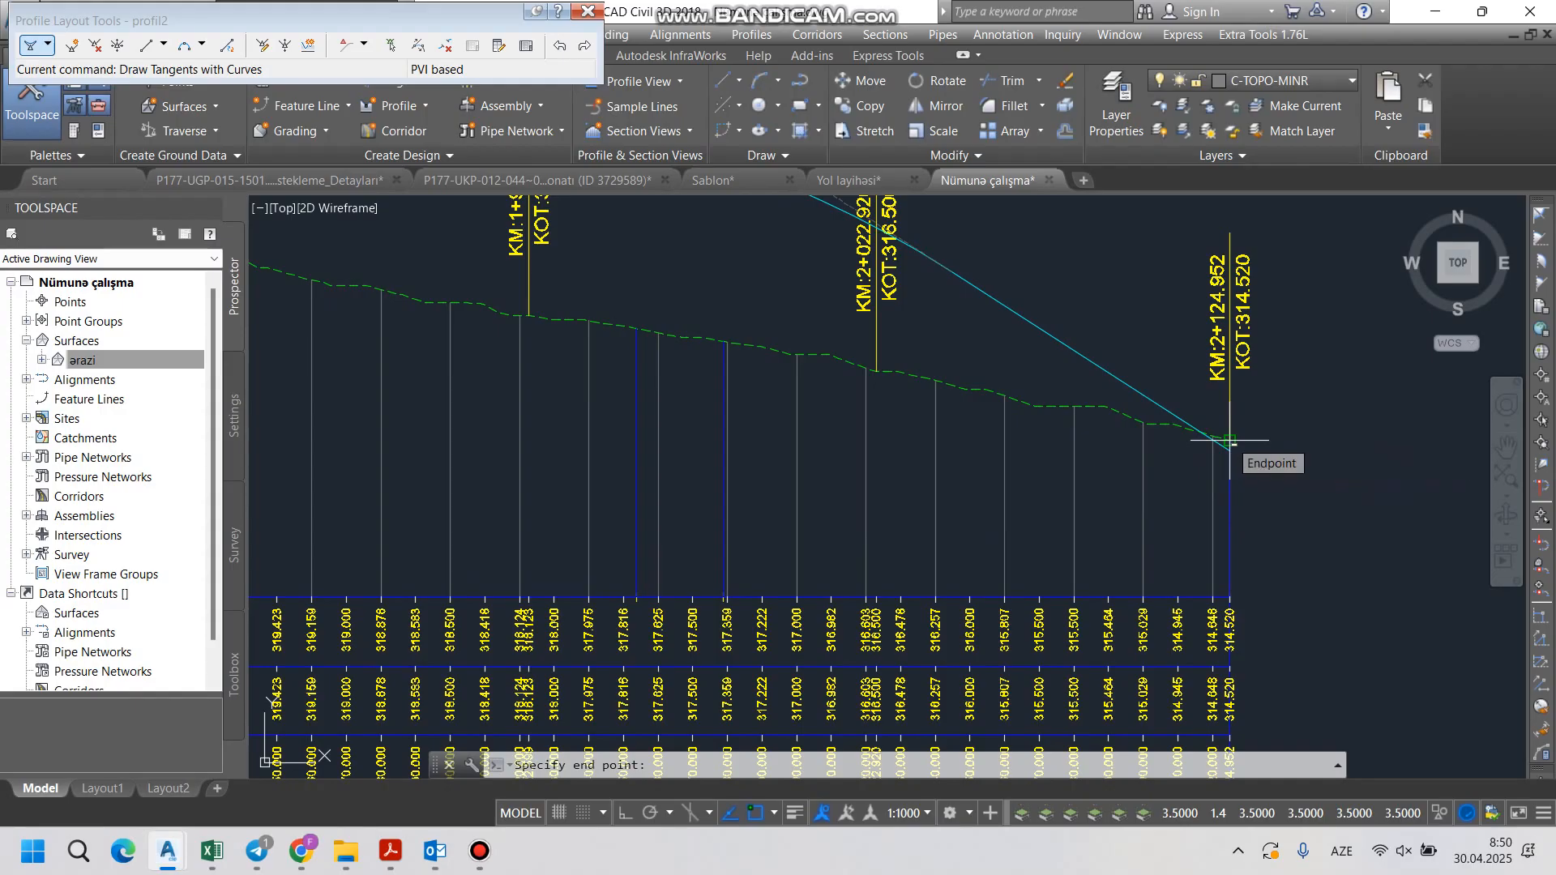
left_click(1229, 440)
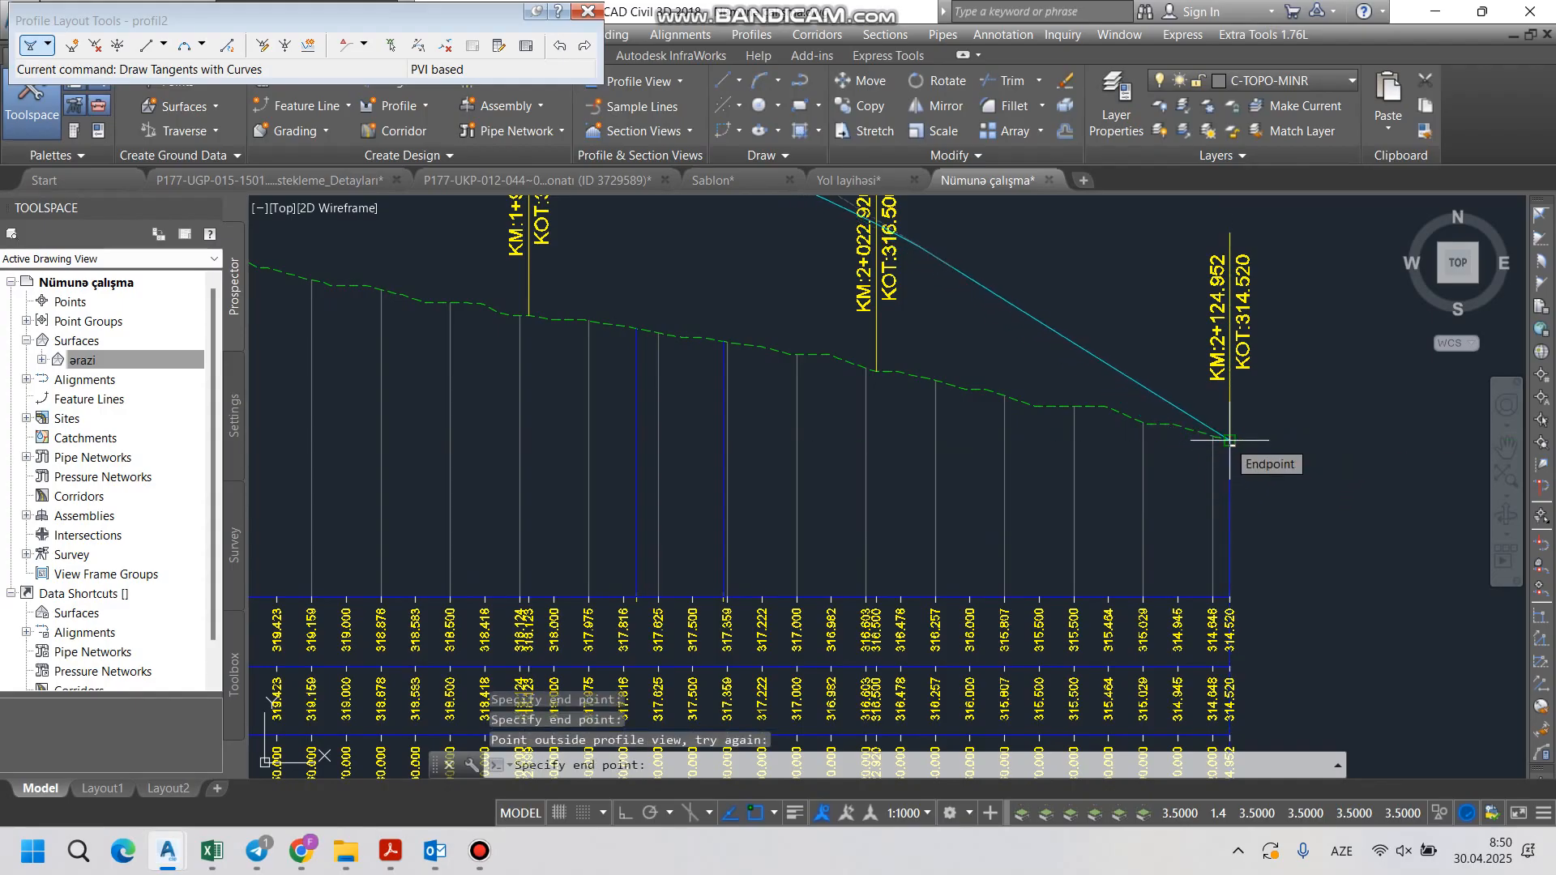
Step: Review the drawn profil2 tangents and curves against the ground line from the start to the end of the profile view
scroll(1224, 486, "down", 5)
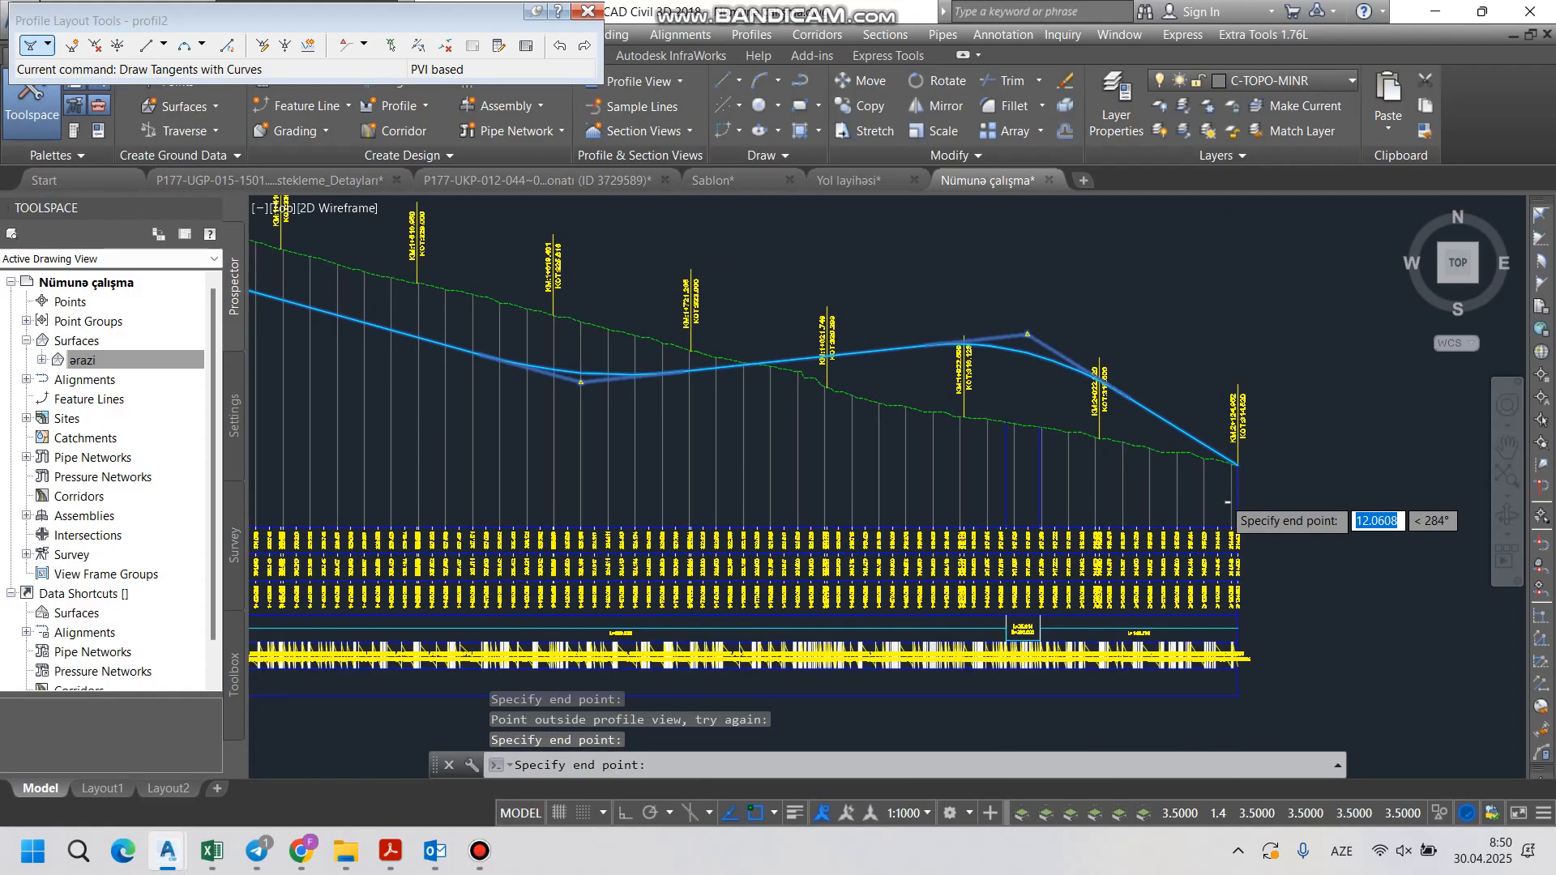
scroll(504, 312, "up", 5)
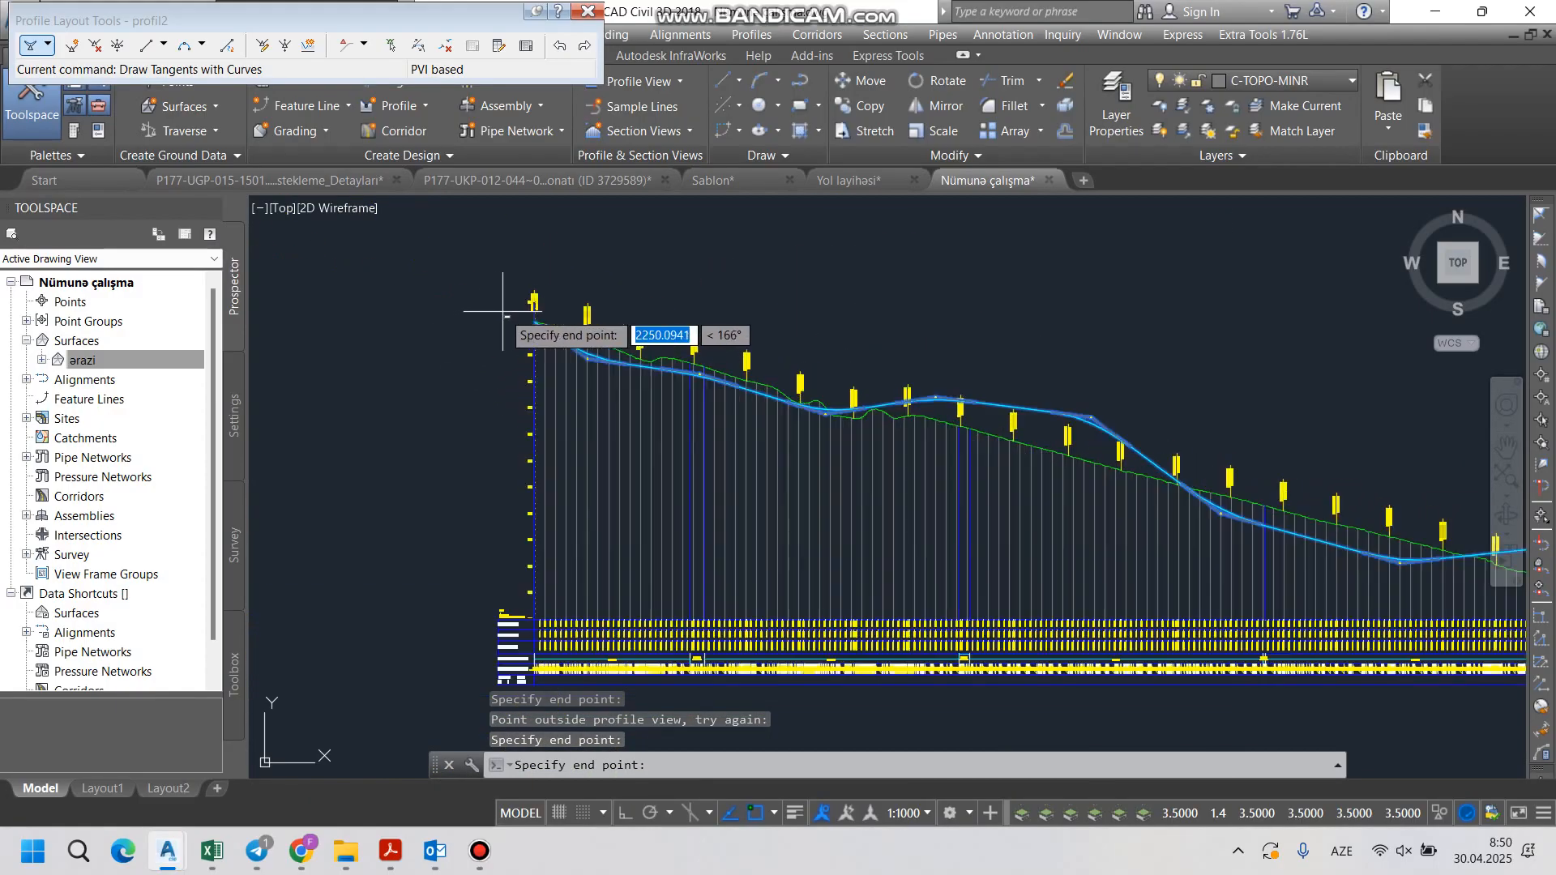
scroll(609, 384, "down", 2)
scroll(929, 442, "up", 2)
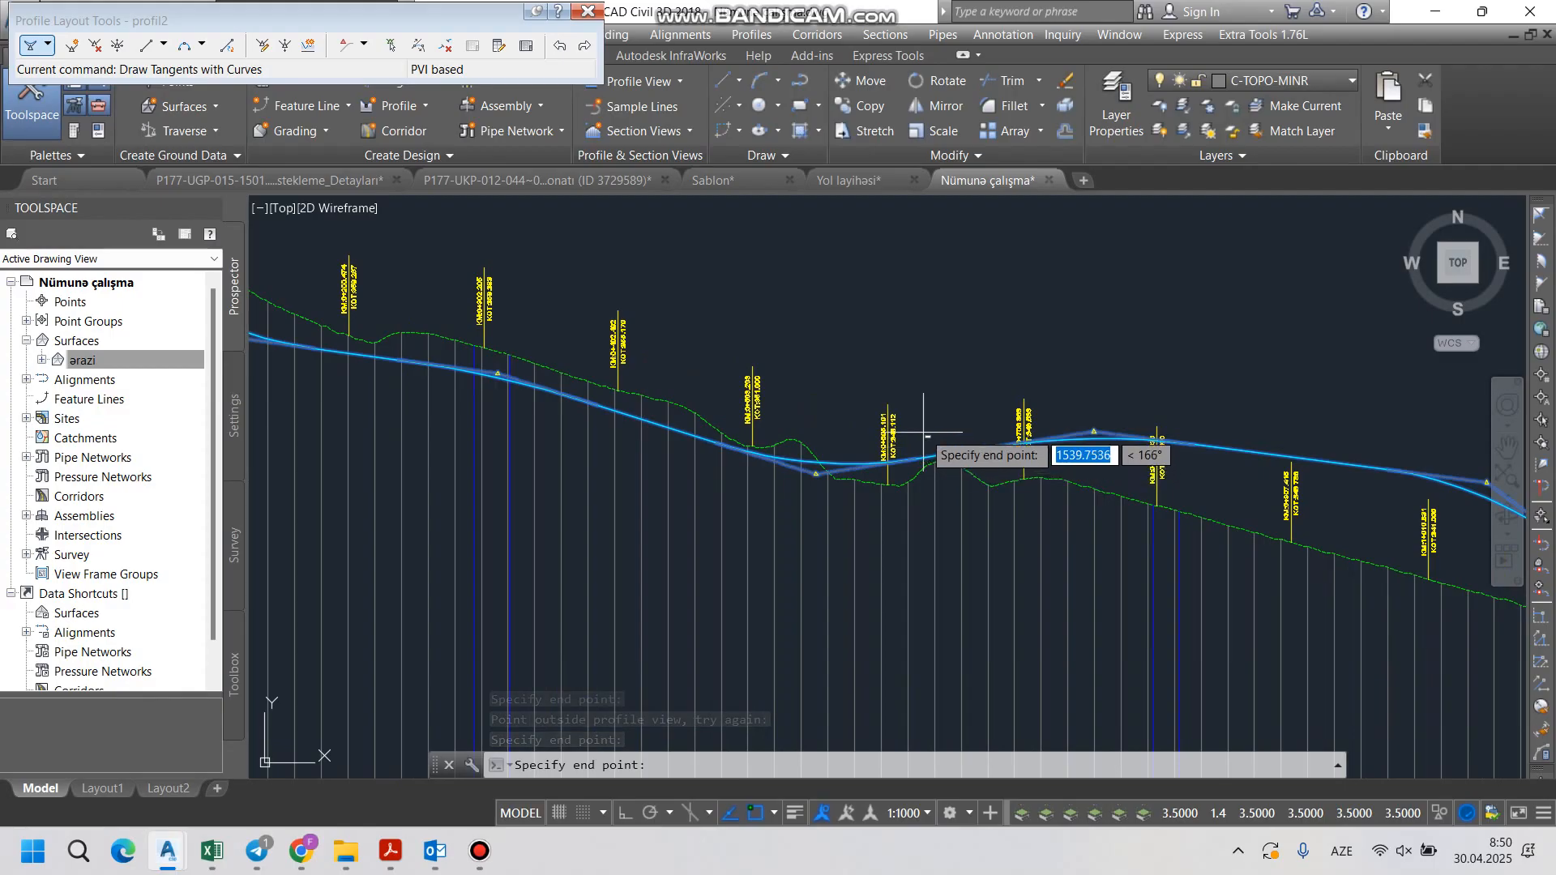
scroll(799, 422, "down", 1)
scroll(1134, 401, "up", 4)
scroll(1009, 462, "down", 4)
scroll(1008, 466, "down", 4)
scroll(1297, 555, "up", 3)
scroll(1237, 549, "down", 1)
scroll(1231, 541, "down", 4)
scroll(799, 462, "up", 5)
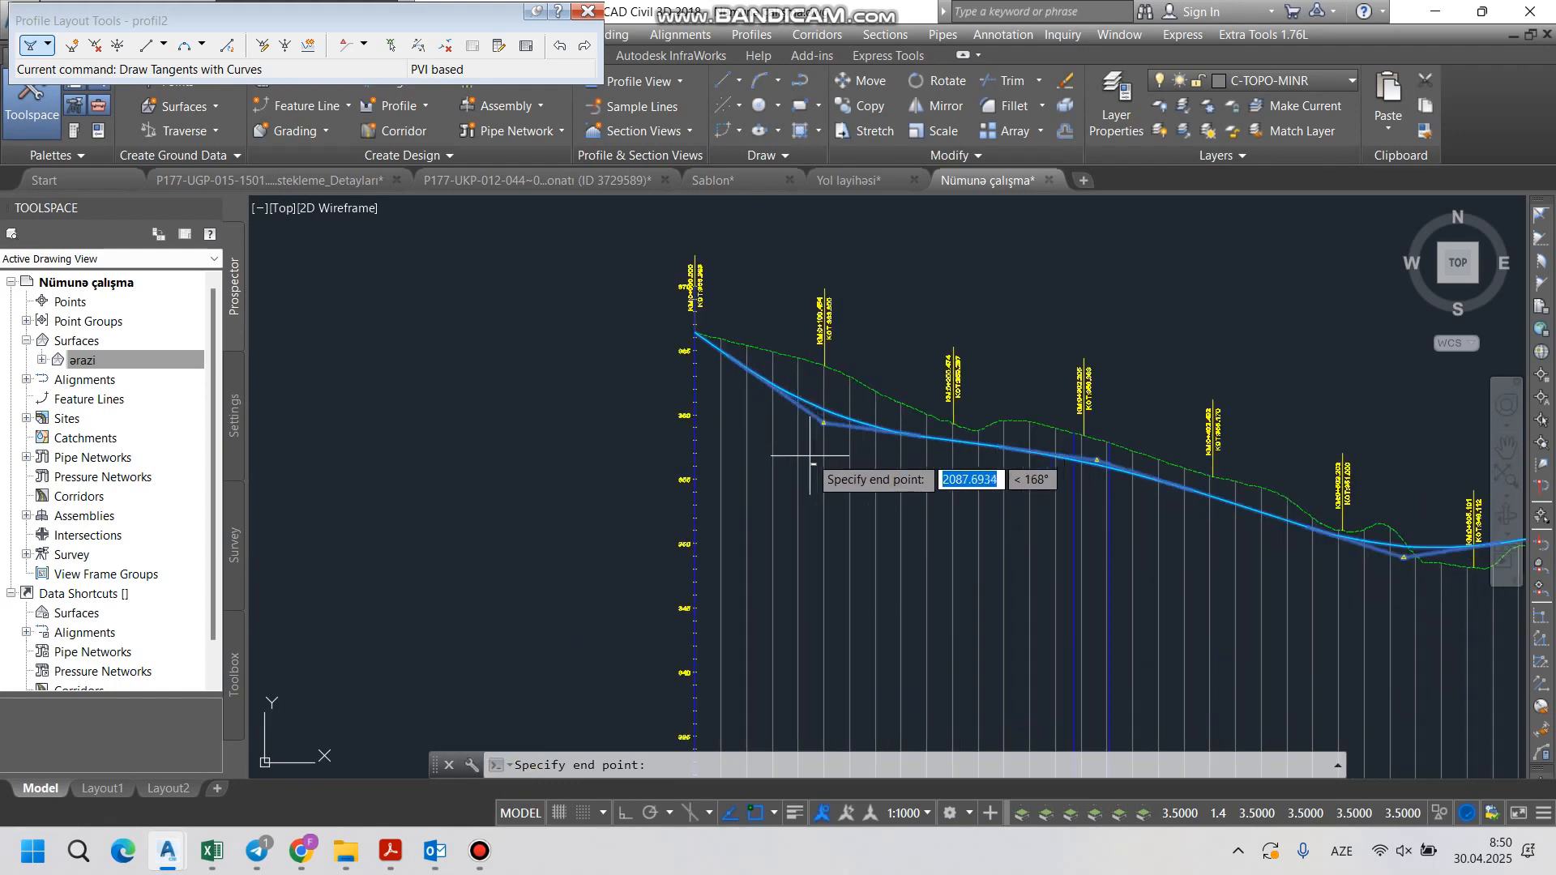
scroll(721, 352, "down", 5)
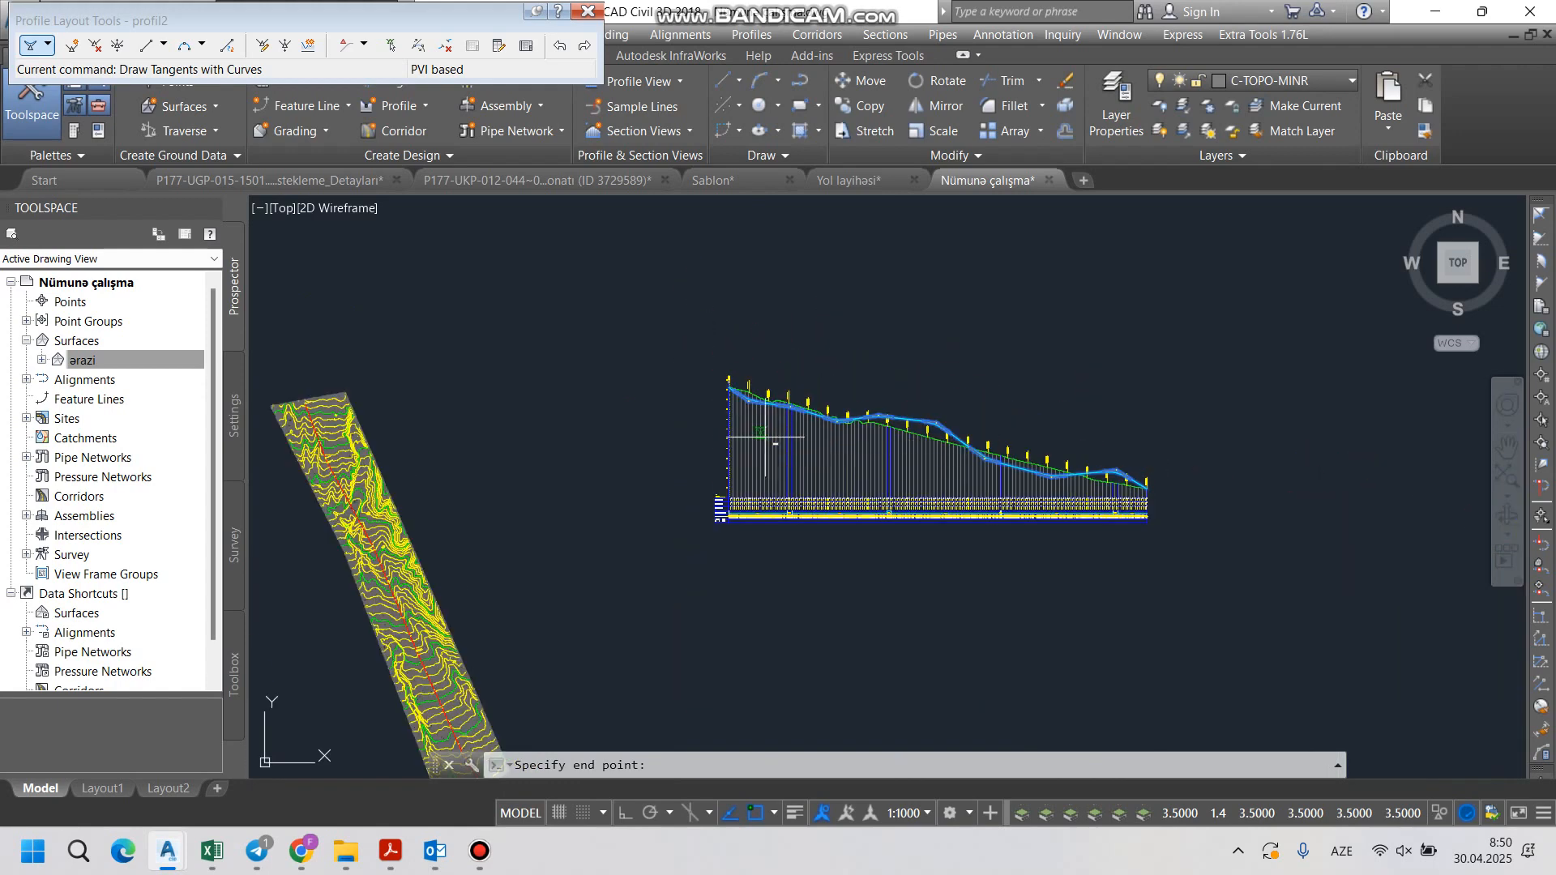
scroll(1199, 502, "up", 3)
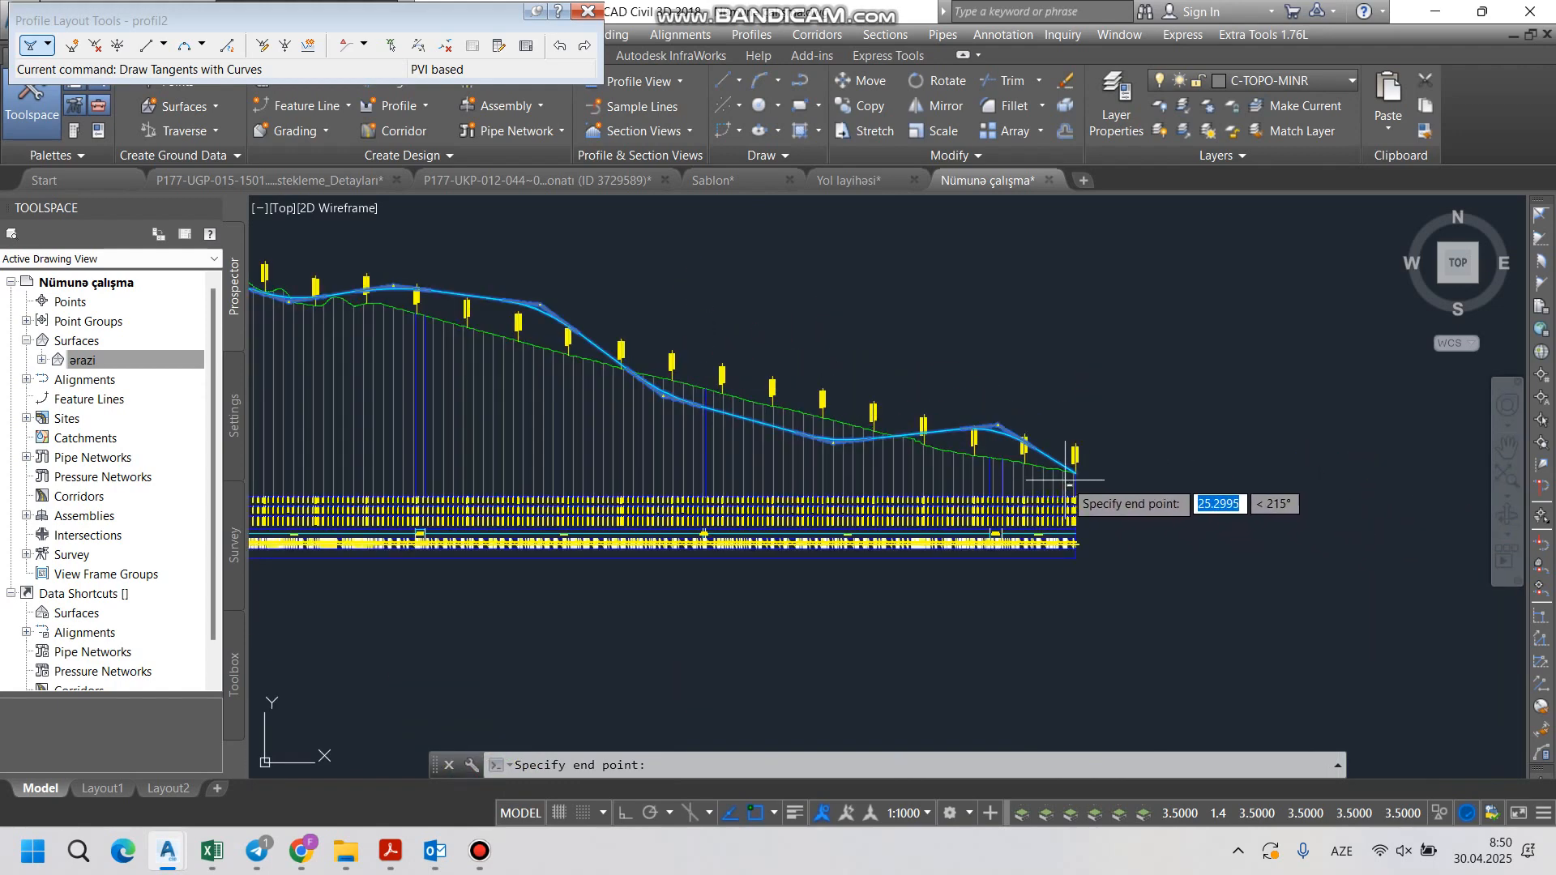
Step: Finish the tangents-with-curves drawing of profil2 and leave no profile selected
left_click(1014, 513)
scroll(1021, 494, "up", 3)
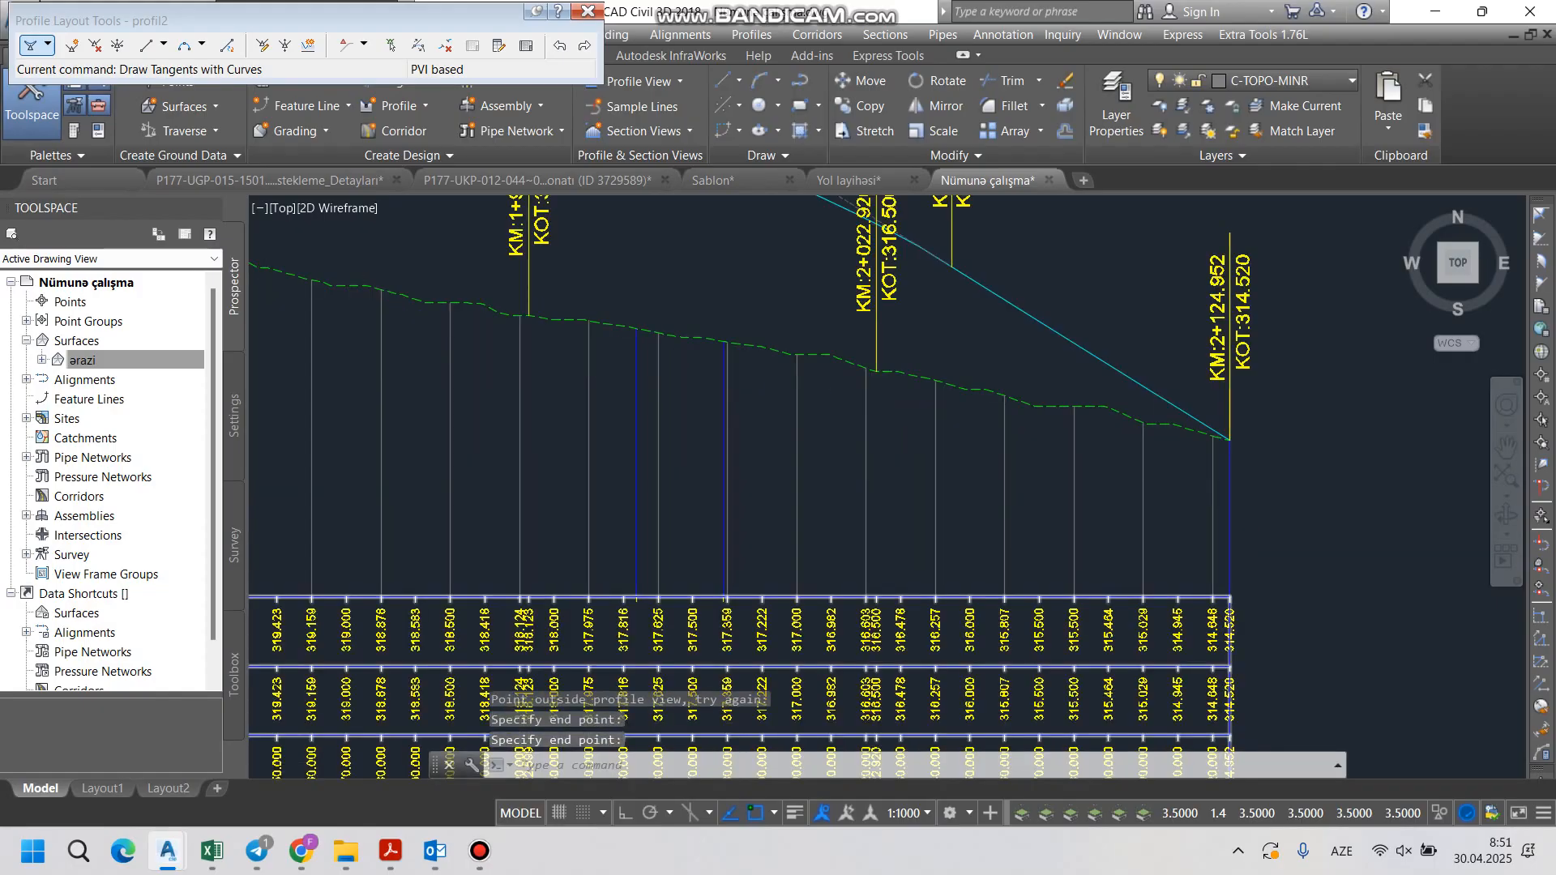
scroll(1113, 396, "down", 3)
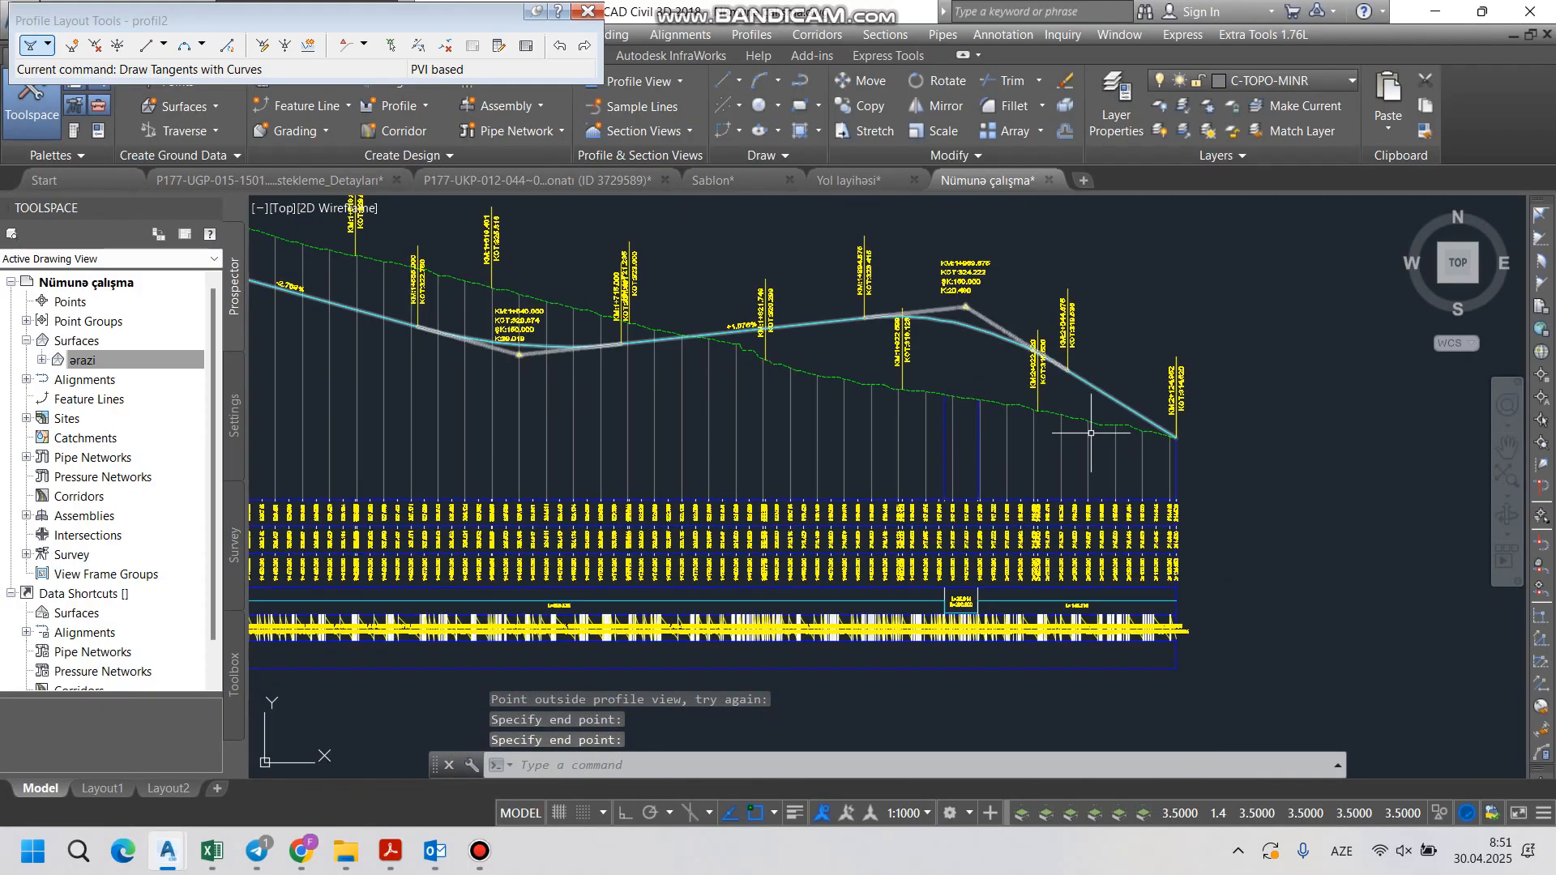
scroll(1054, 415, "up", 2)
key("Return")
left_click(1053, 414)
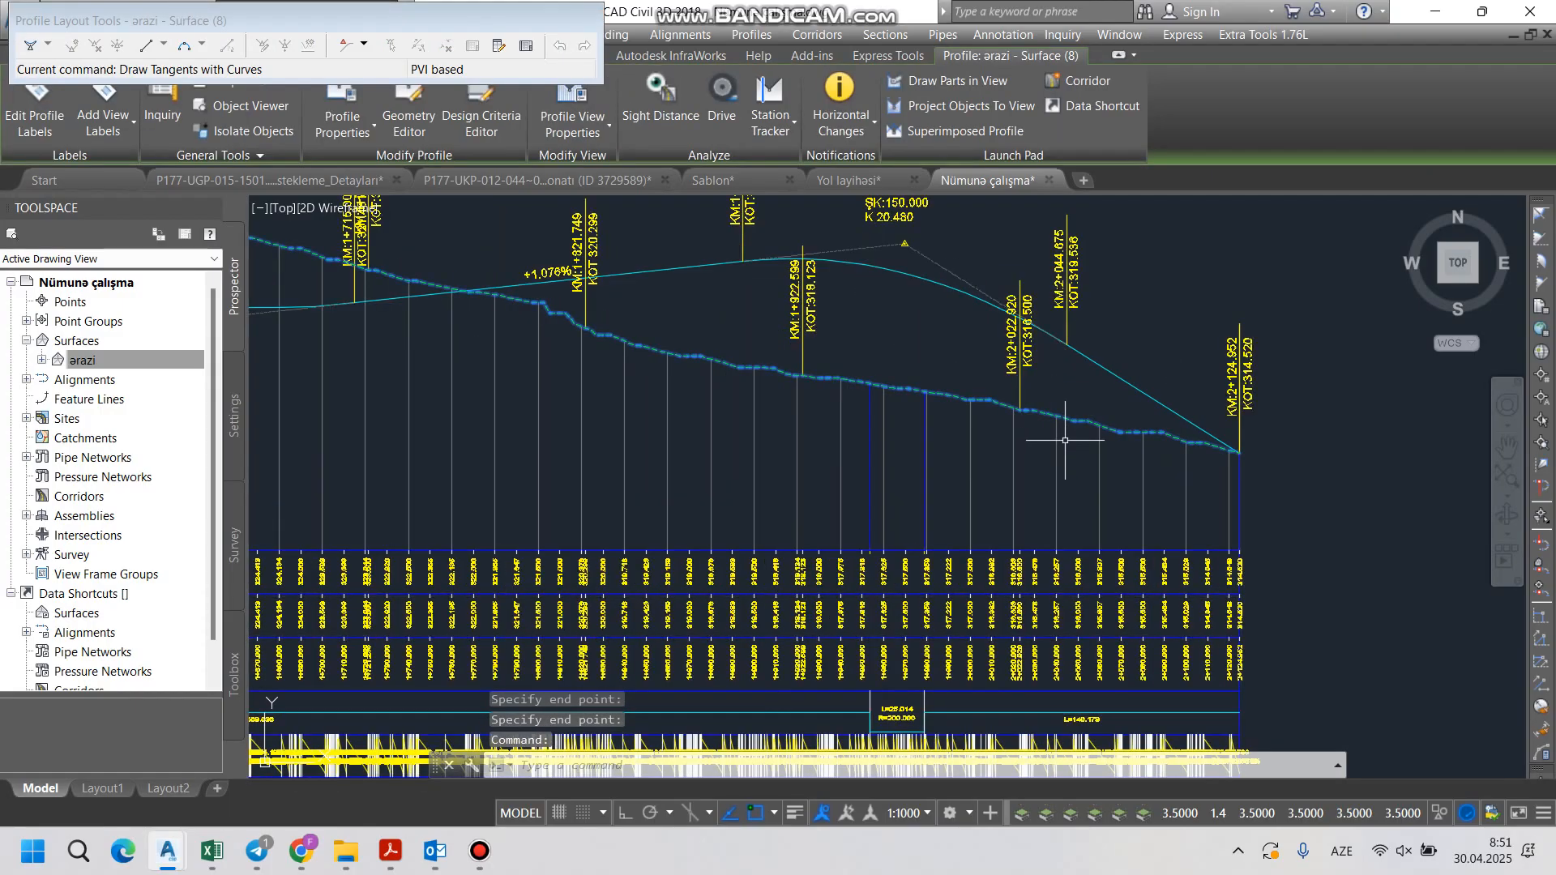
scroll(1054, 414, "down", 4)
middle_click_drag(562, 387, 896, 452)
key("Escape")
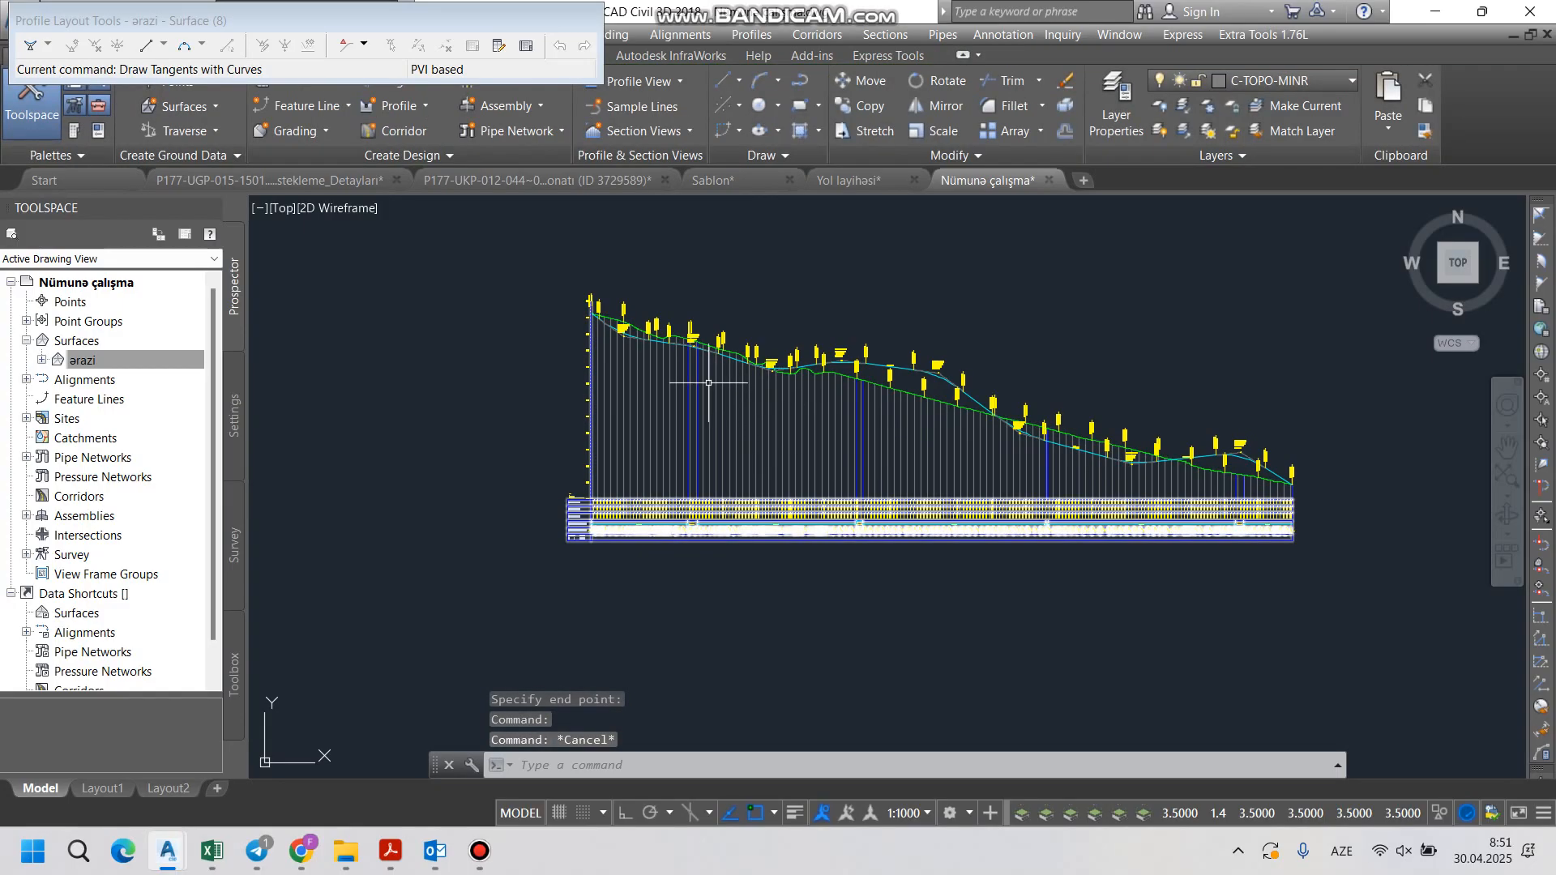
Step: Select profil2 and examine its vertical curves, intersection points and station labels along the whole length
scroll(657, 336, "up", 3)
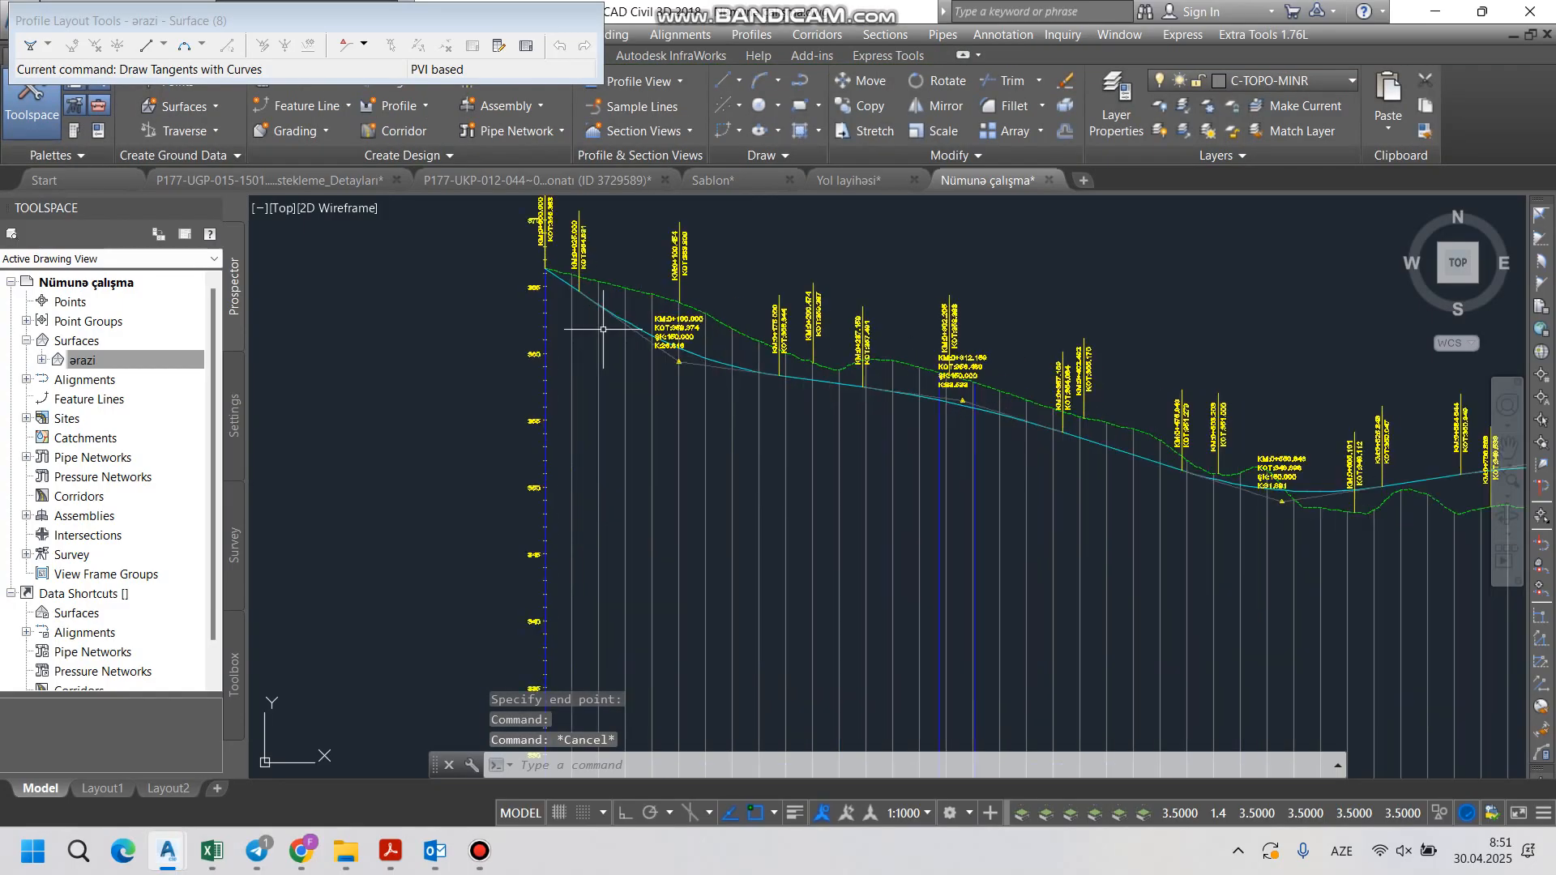
left_click(660, 324)
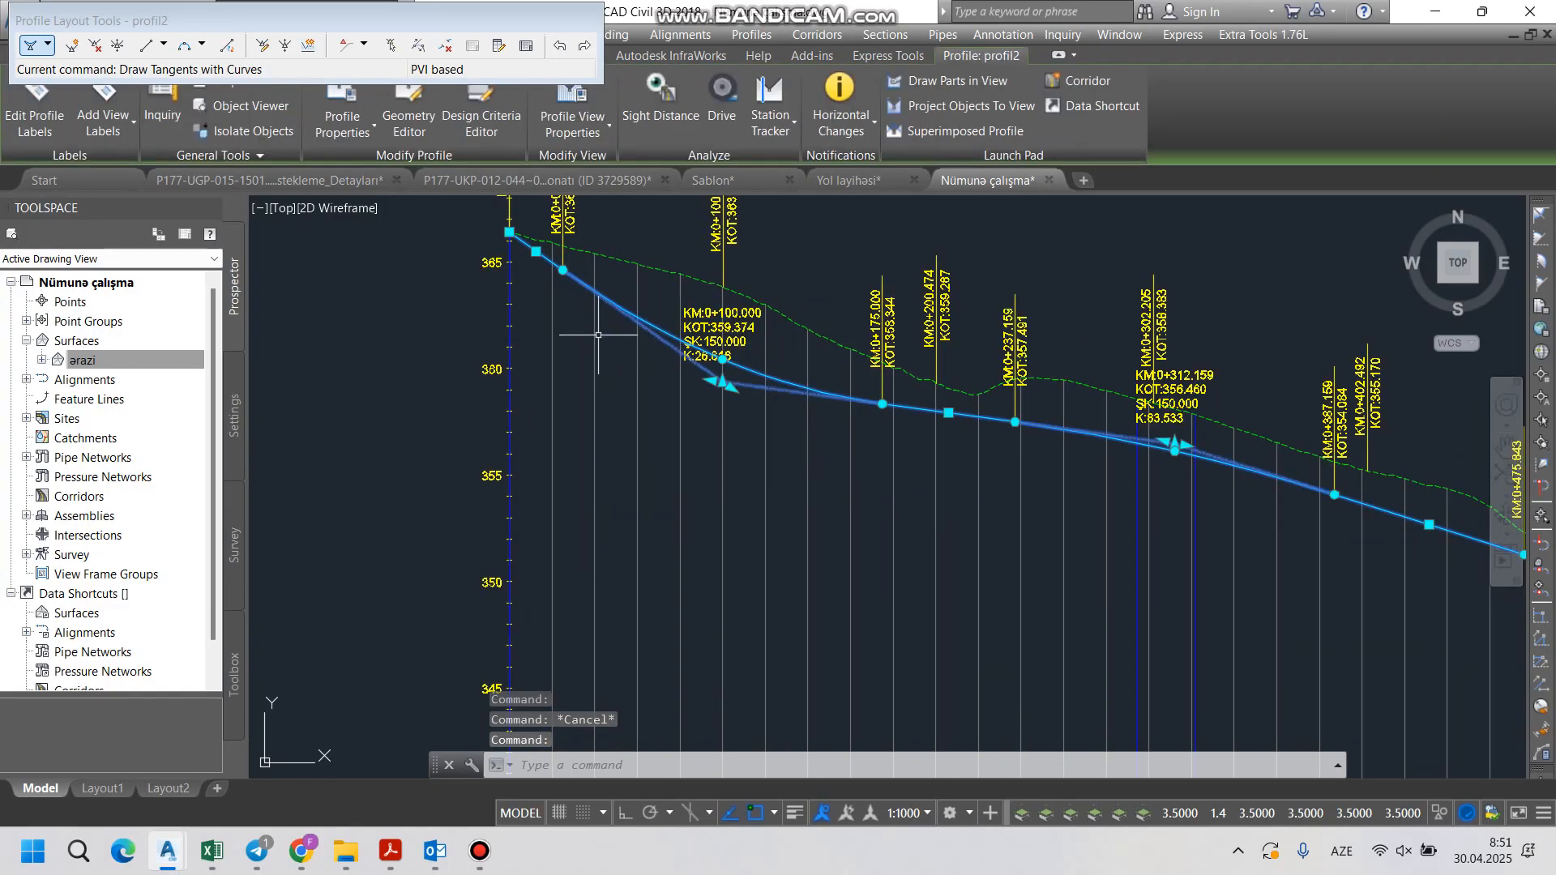
scroll(630, 364, "down", 3)
scroll(1053, 509, "down", 2)
scroll(664, 454, "down", 2)
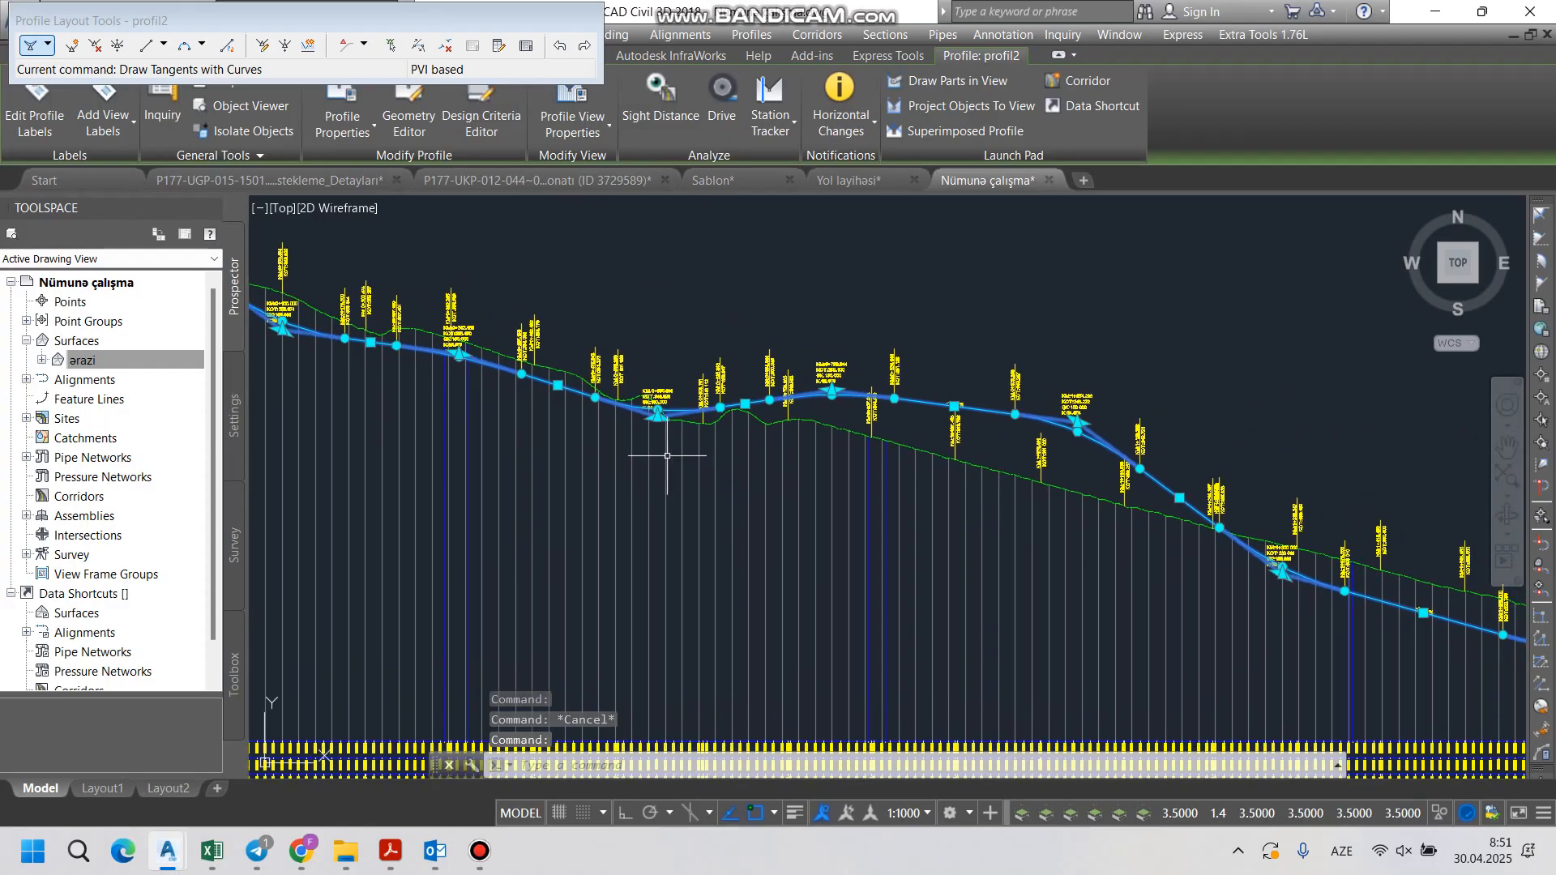
scroll(664, 454, "down", 2)
scroll(795, 486, "down", 2)
scroll(1151, 486, "up", 3)
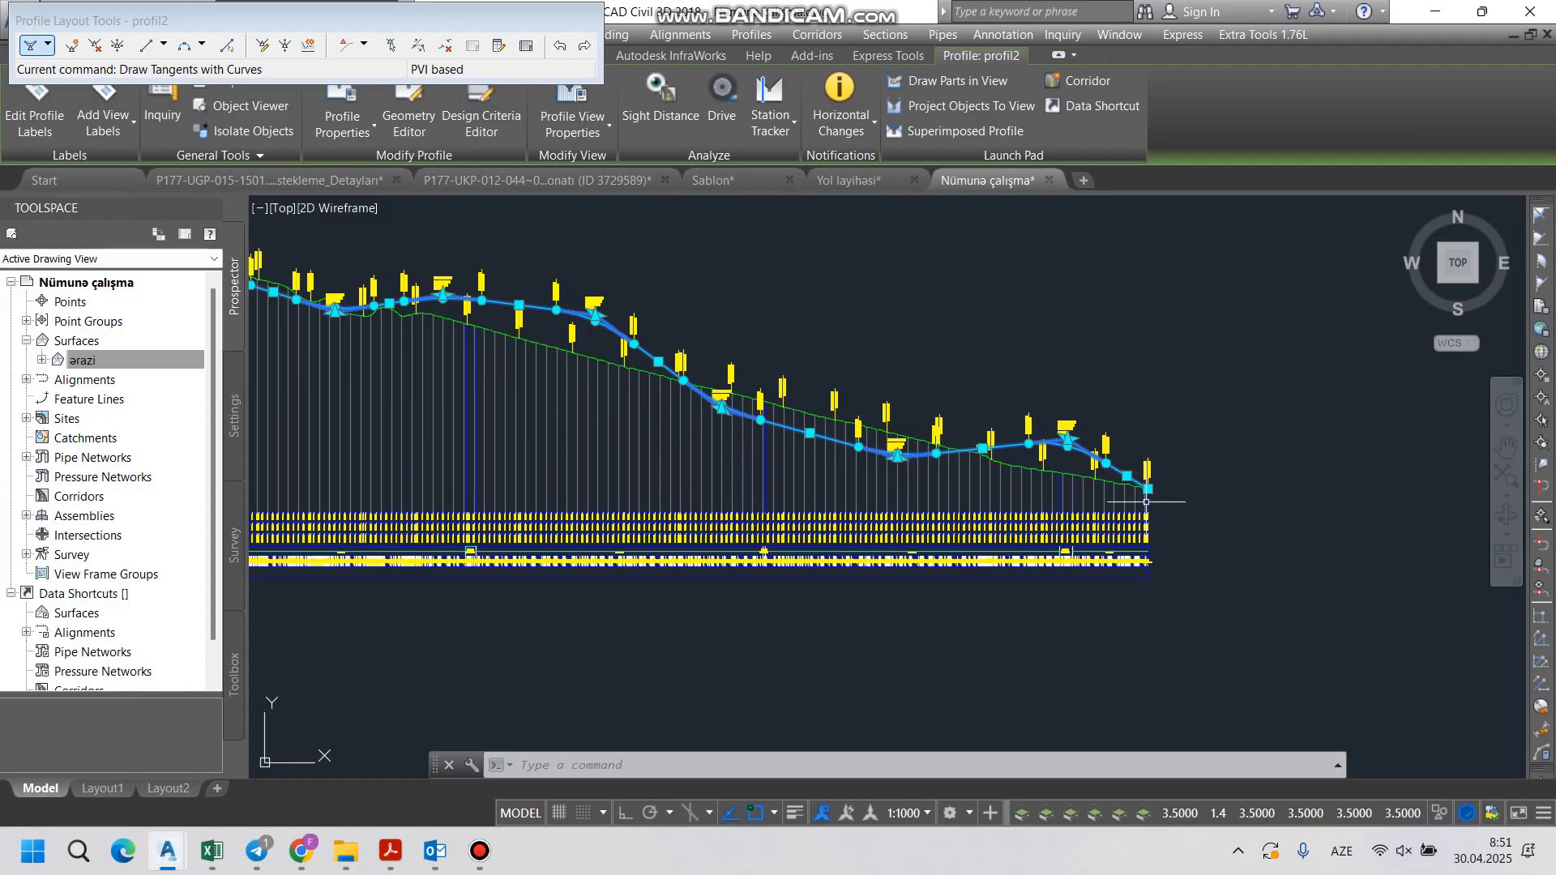
middle_click_drag(385, 342, 1061, 480)
scroll(692, 380, "up", 2)
scroll(692, 380, "down", 1)
middle_click_drag(1246, 545, 469, 434)
scroll(487, 429, "down", 2)
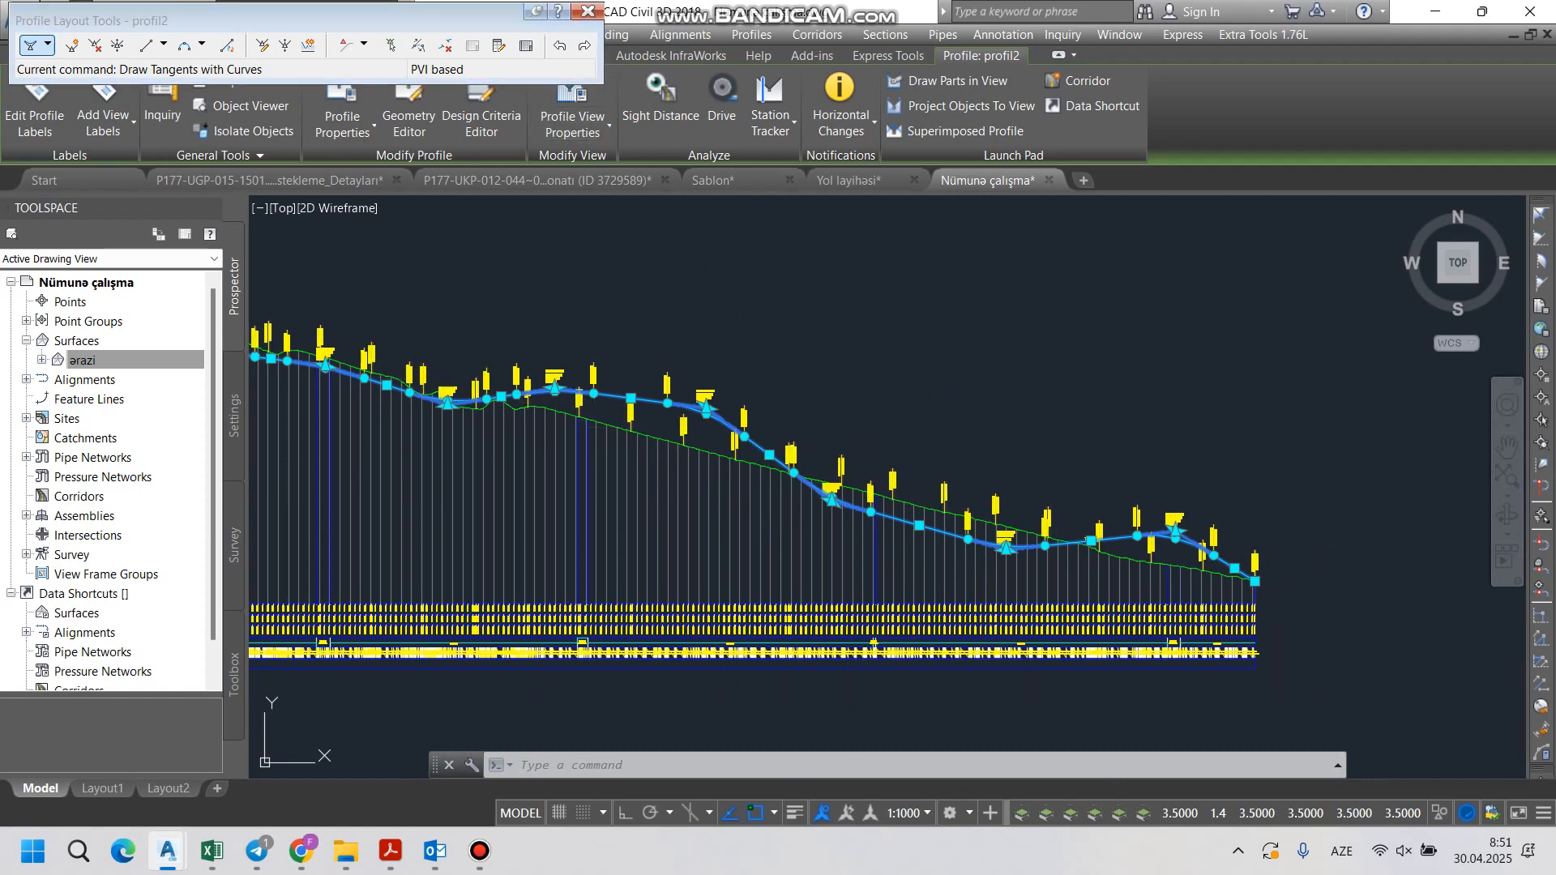
Step: Close the Profile Layout Tools and deselect profil2
left_click(588, 11)
key("Escape")
key("Escape")
key("Escape")
scroll(985, 504, "down", 4)
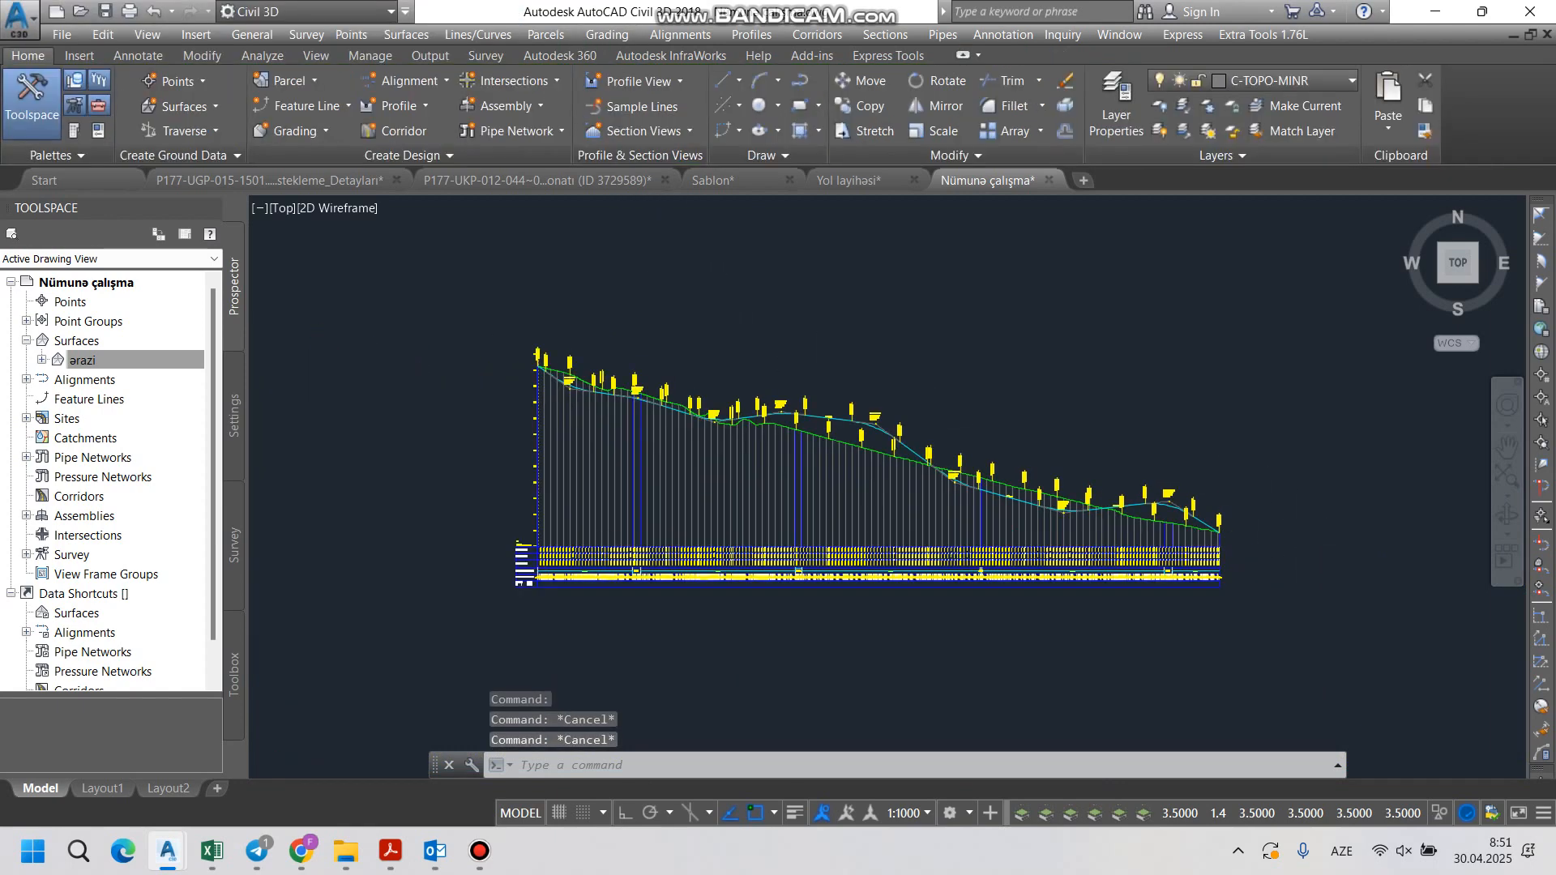
Step: Examine the KIRMIZI KOT, ARAZİ KOTU and KİLOMETRE band rows beneath the profile view
scroll(891, 504, "up", 4)
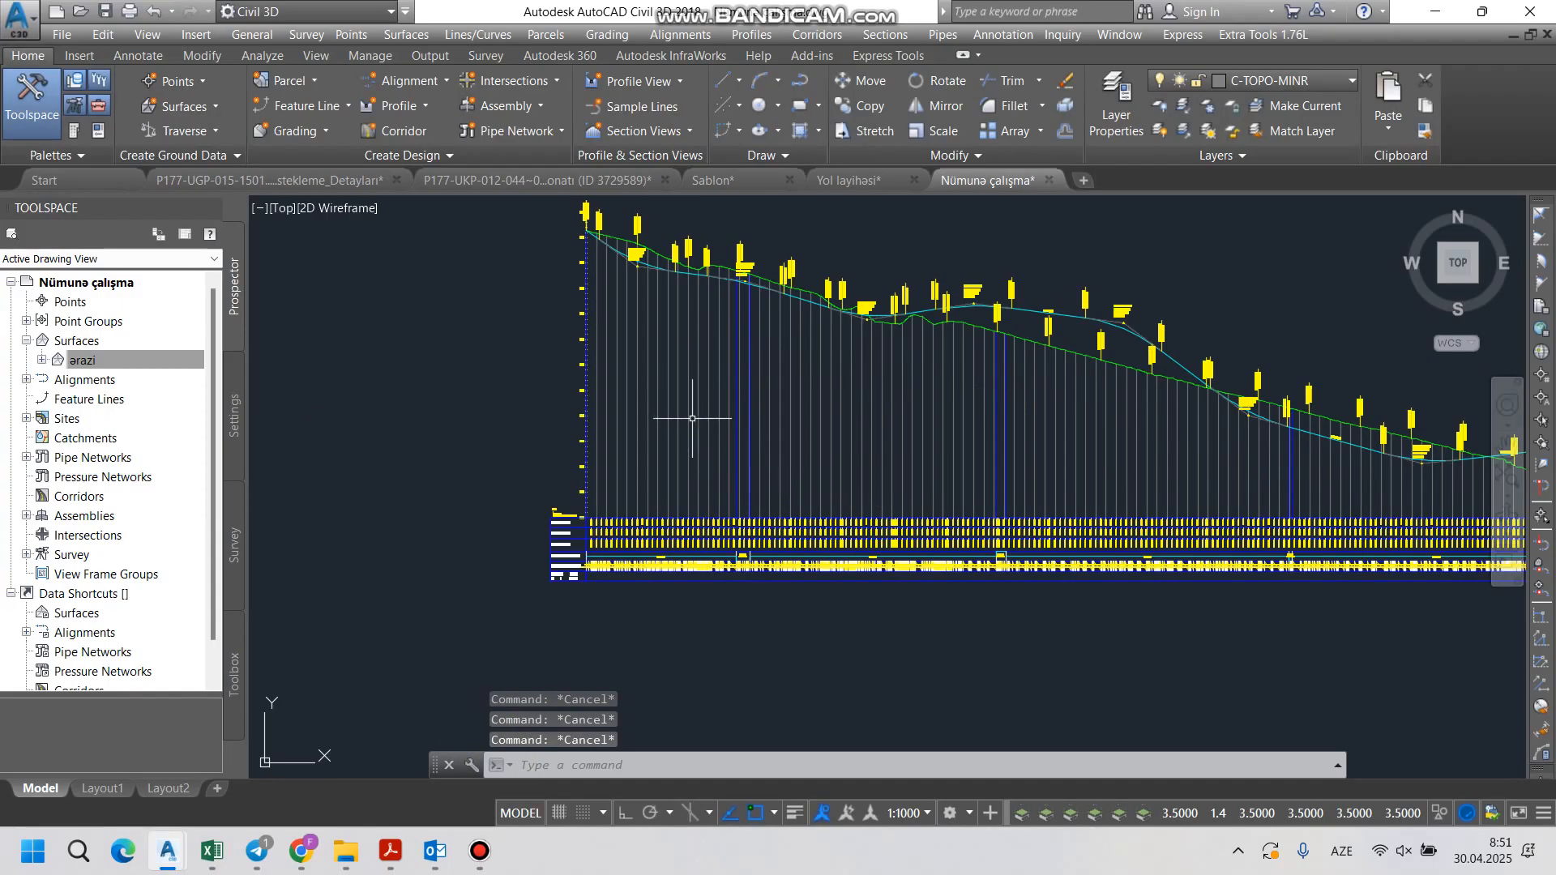
scroll(568, 555, "up", 5)
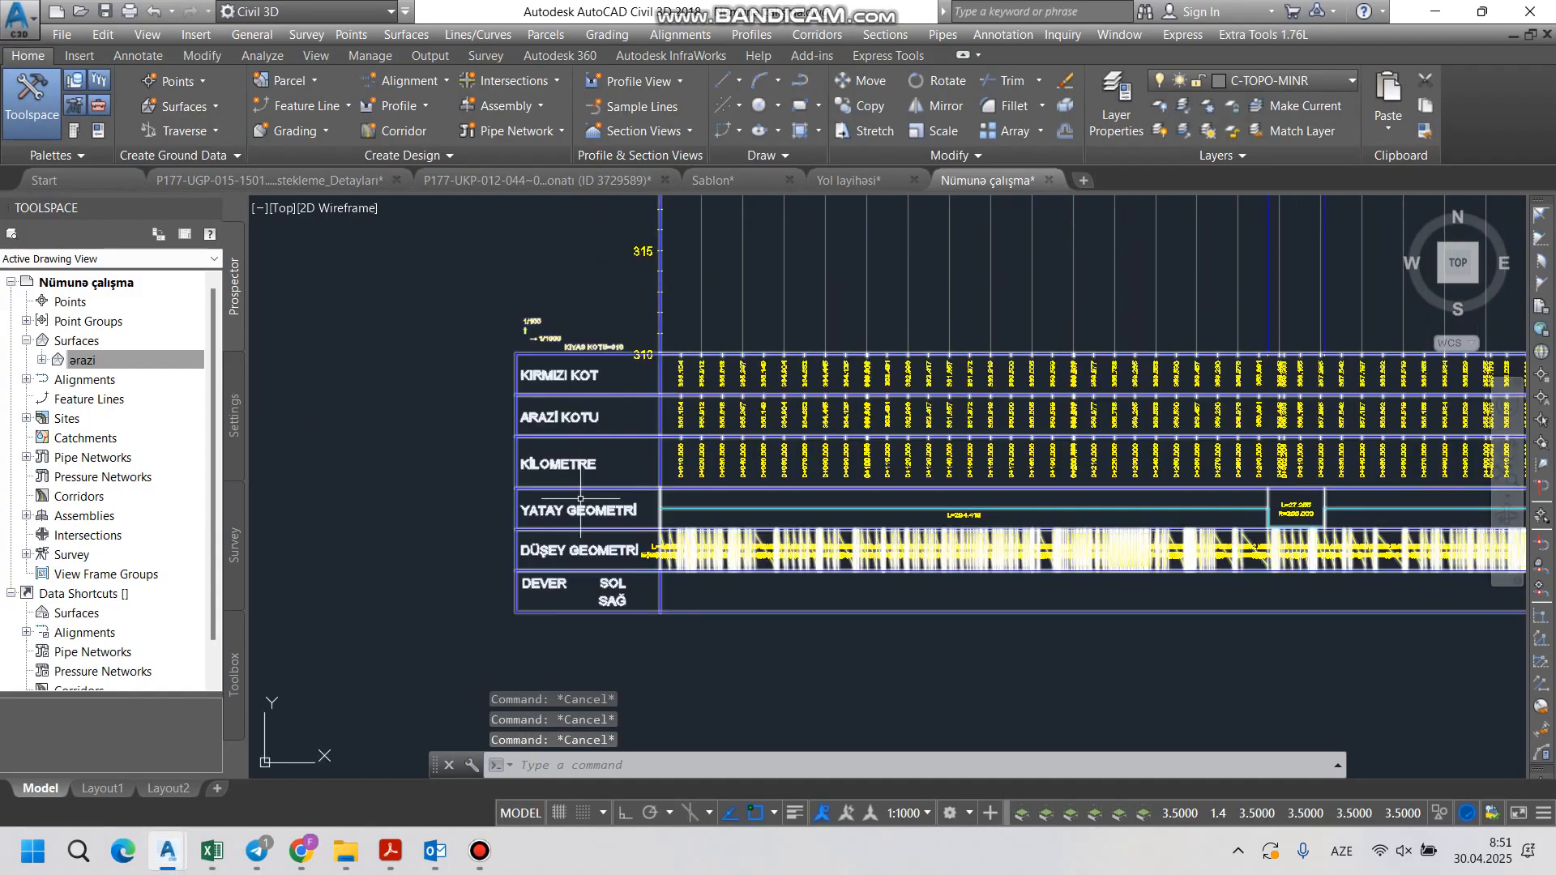
scroll(677, 374, "up", 4)
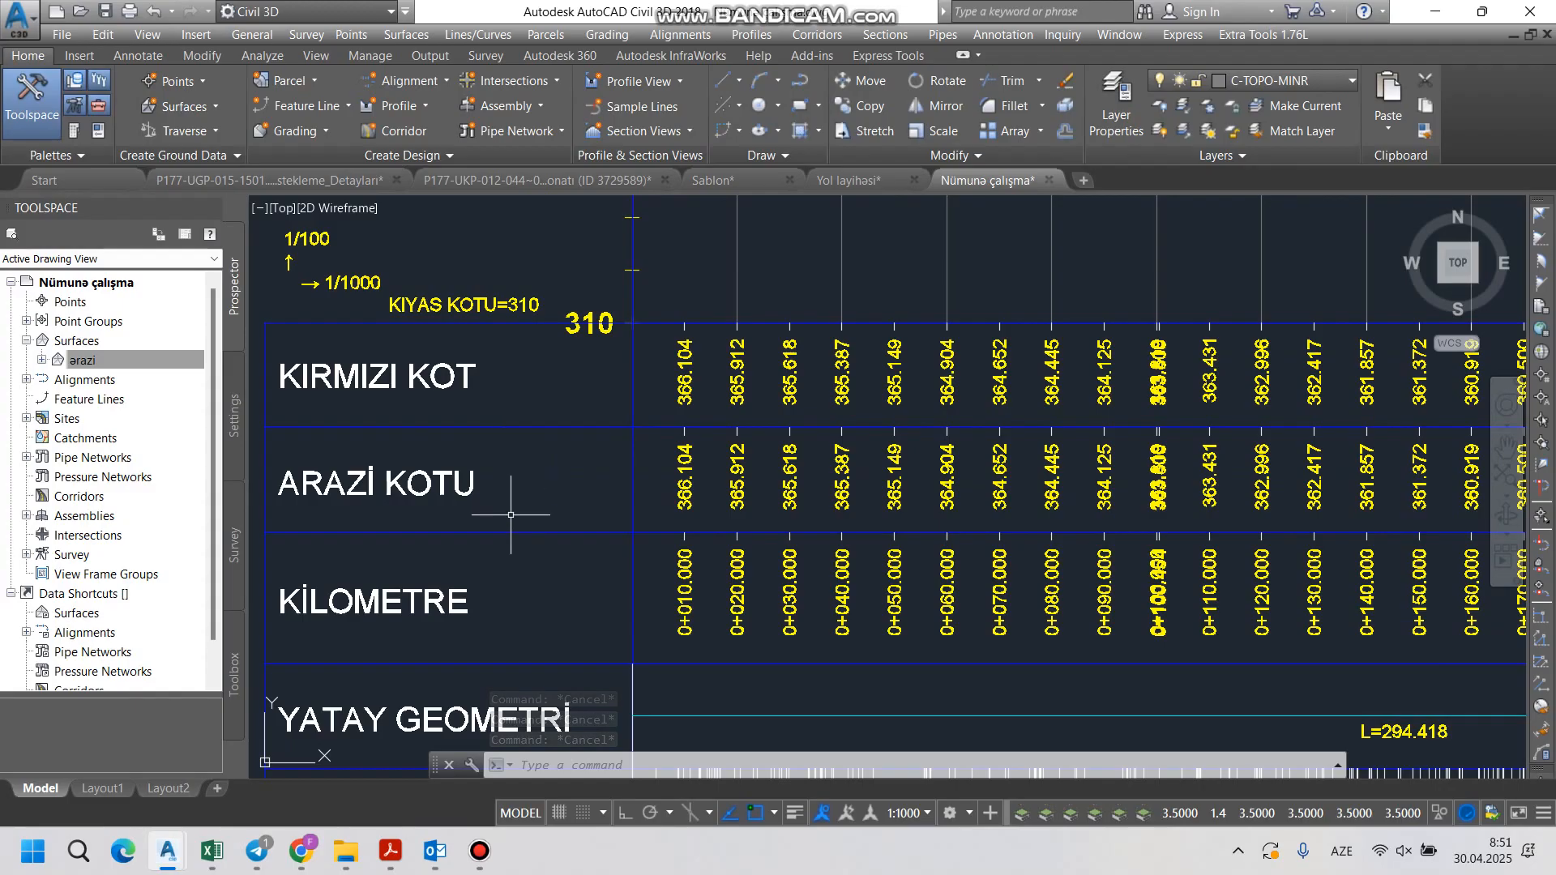
scroll(687, 486, "up", 3)
scroll(689, 405, "down", 3)
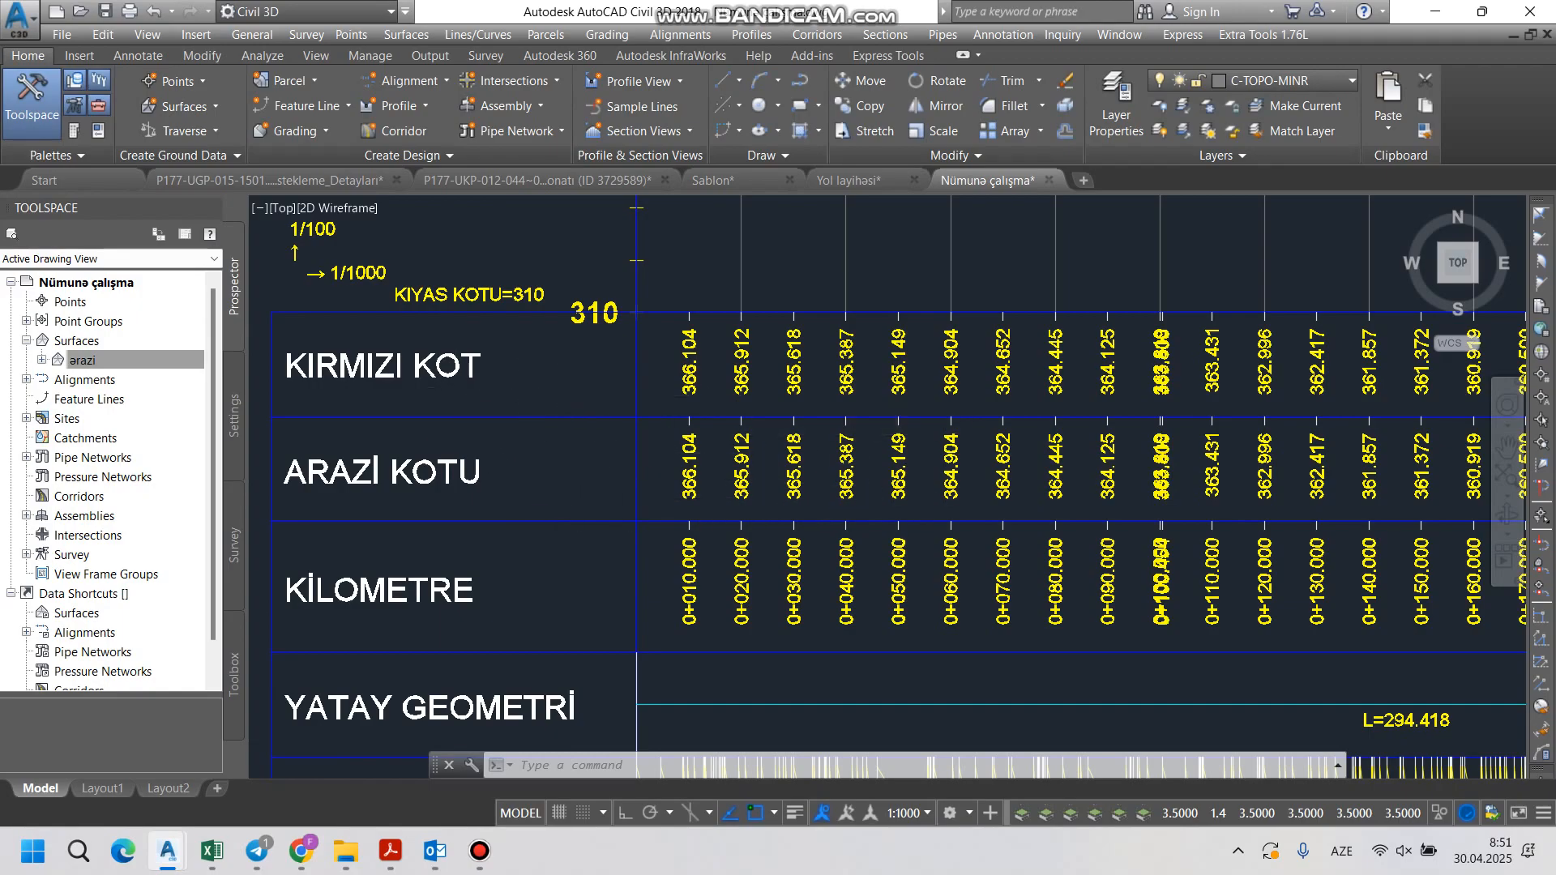
scroll(714, 341, "down", 5)
scroll(721, 266, "up", 3)
scroll(694, 295, "down", 3)
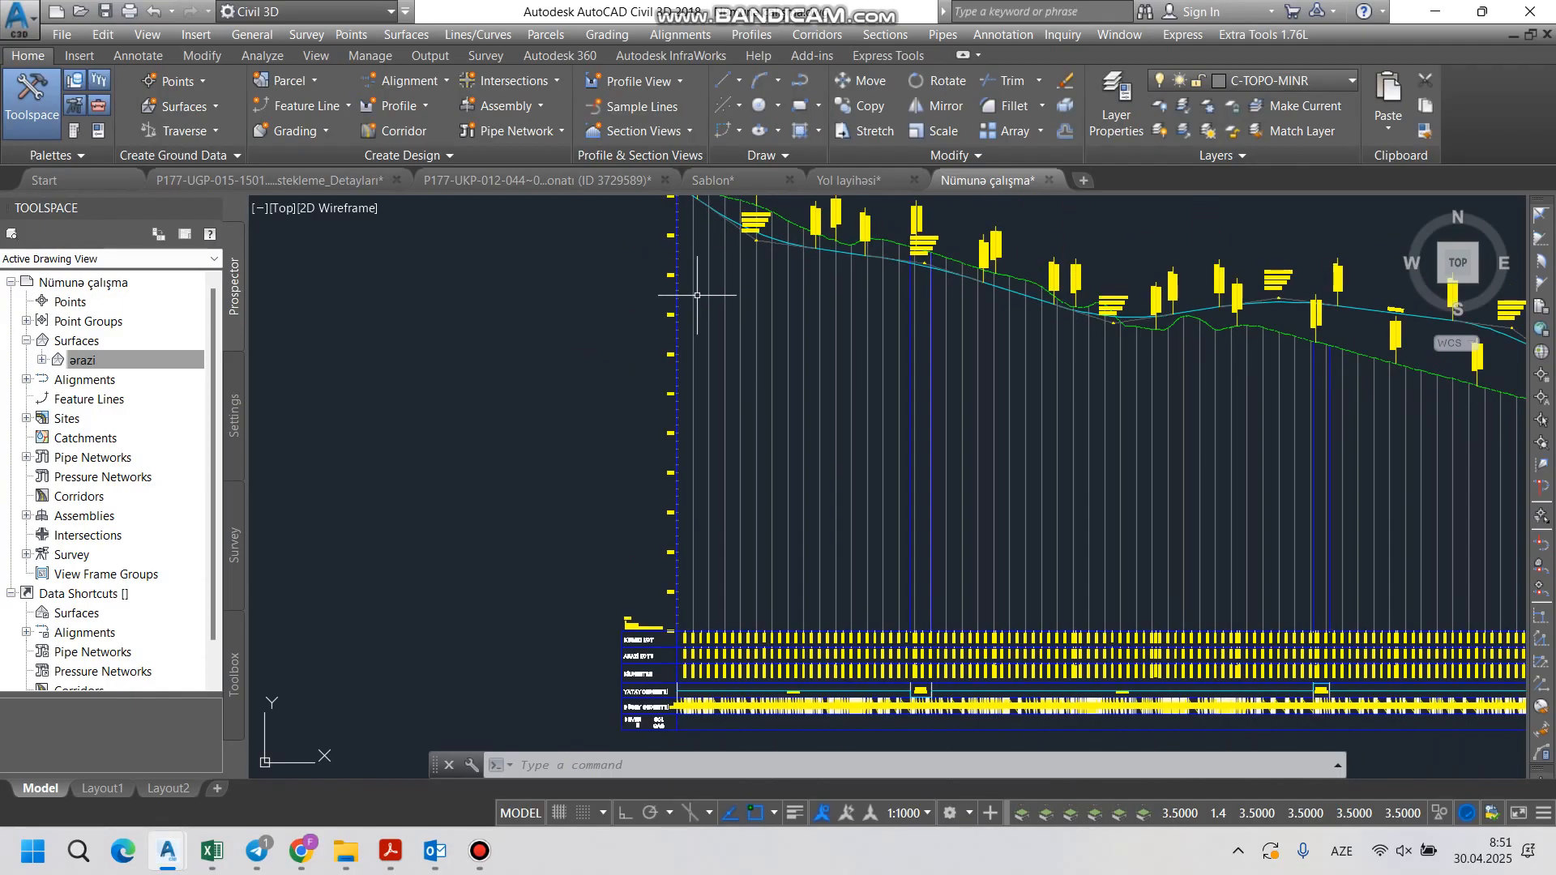
Step: Select profile view profil1 and open its Profile View Properties at the list of bands
scroll(675, 310, "up", 1)
left_click(675, 311)
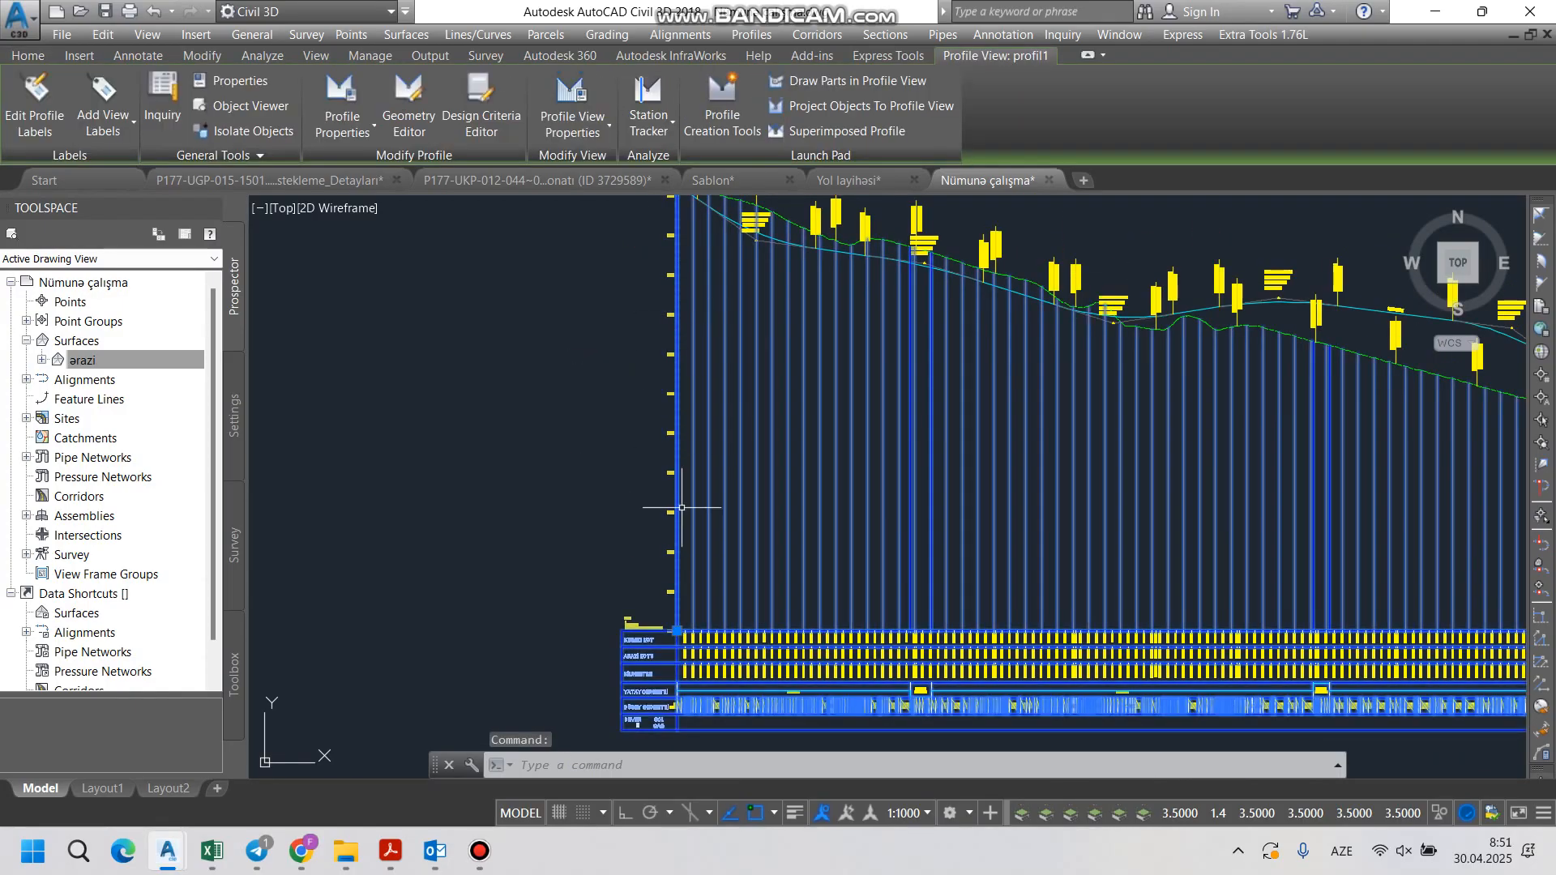
scroll(689, 643, "up", 5)
scroll(698, 616, "down", 4)
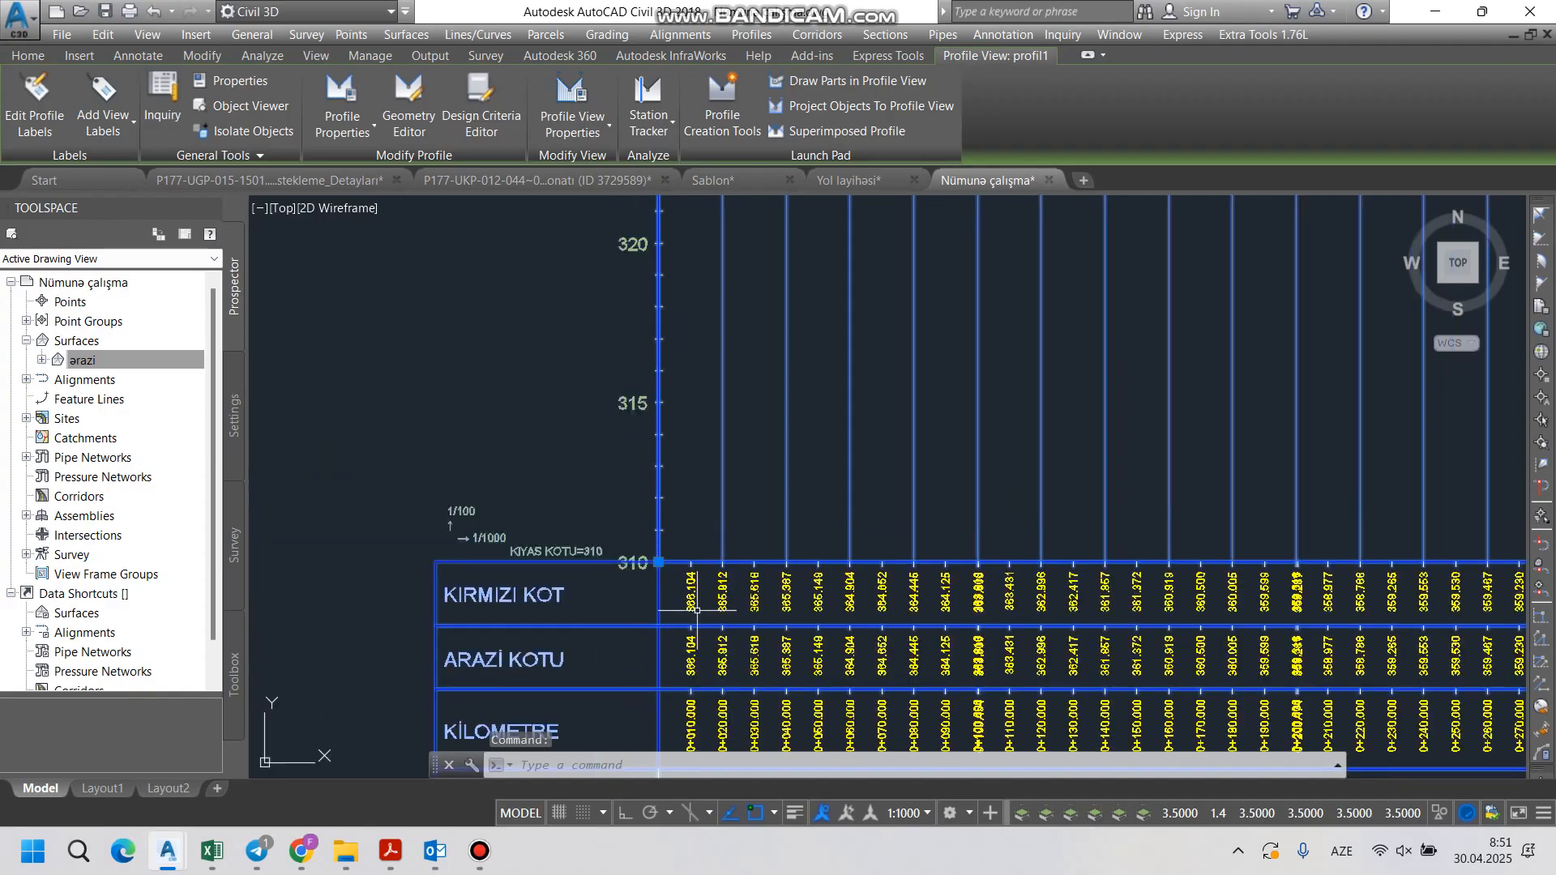
scroll(754, 389, "down", 4)
scroll(774, 316, "up", 2)
scroll(770, 324, "down", 2)
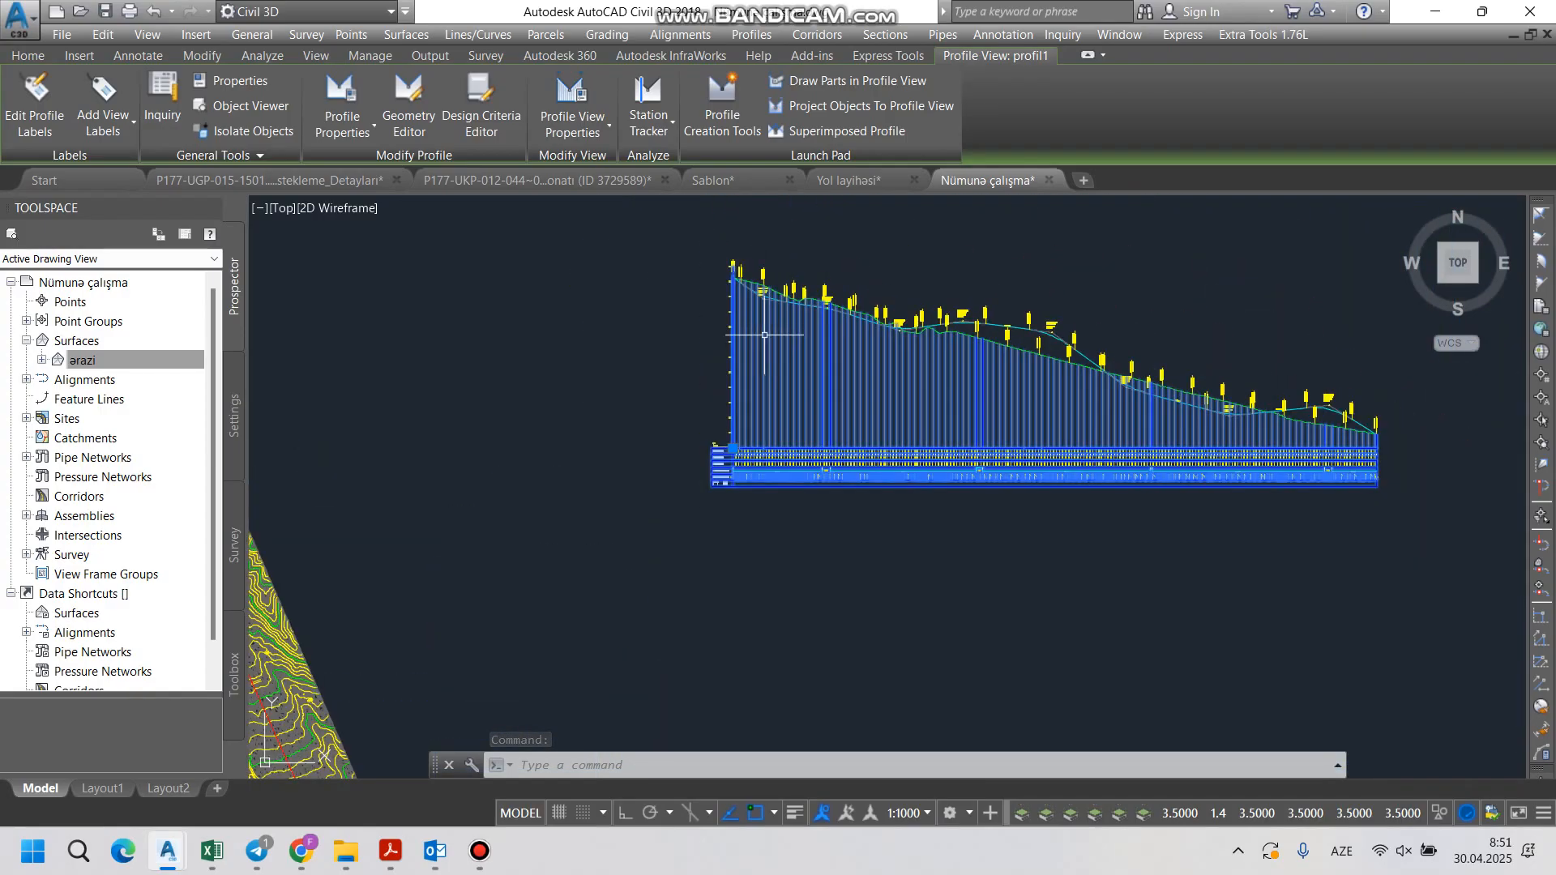
right_click(731, 429)
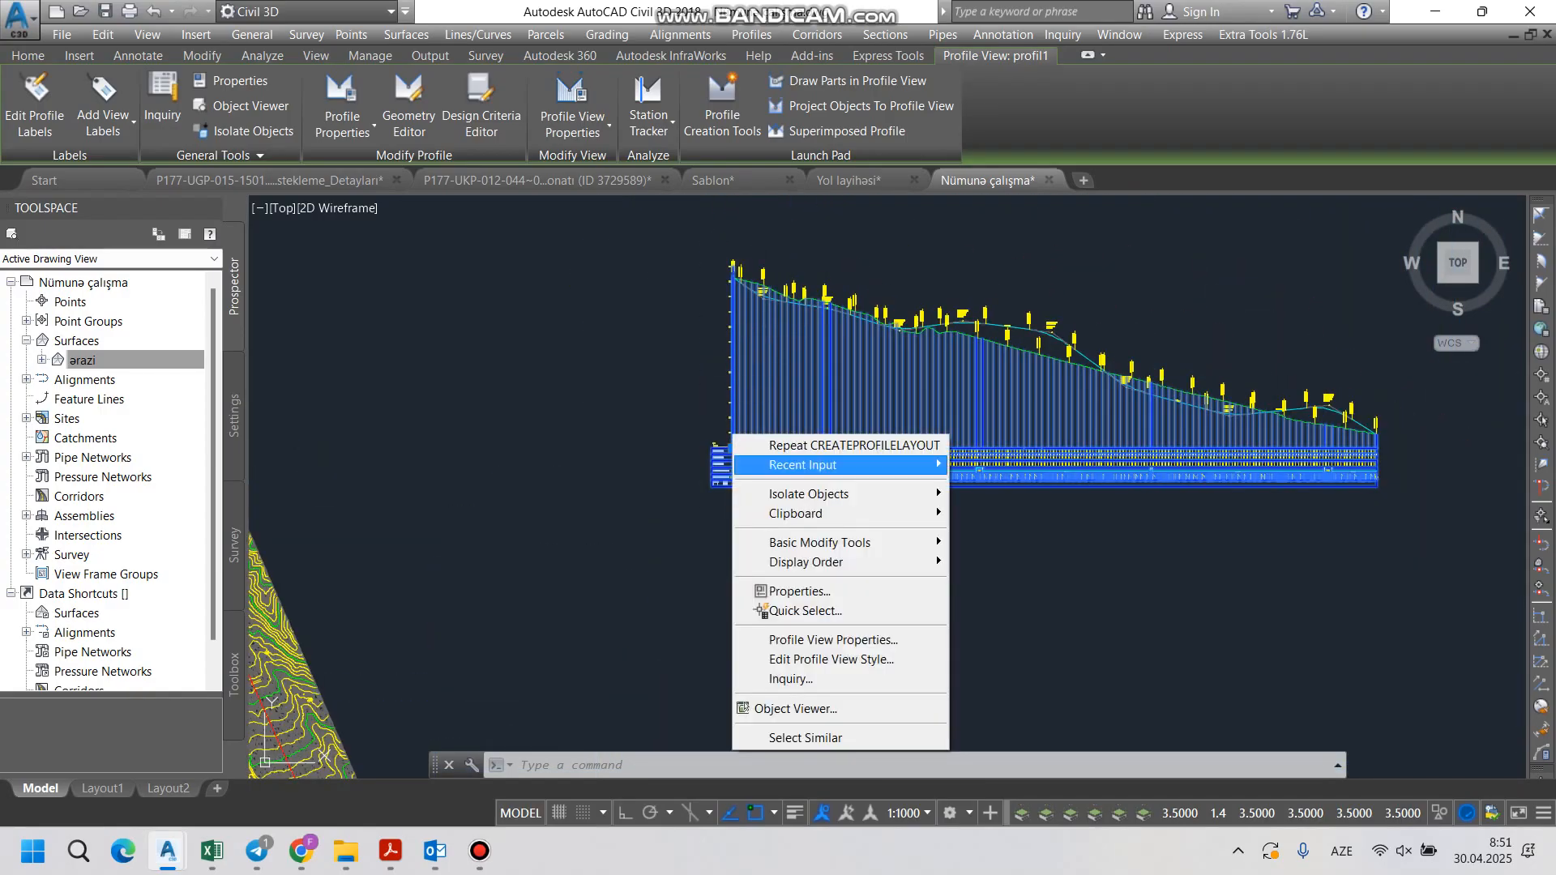
left_click(834, 639)
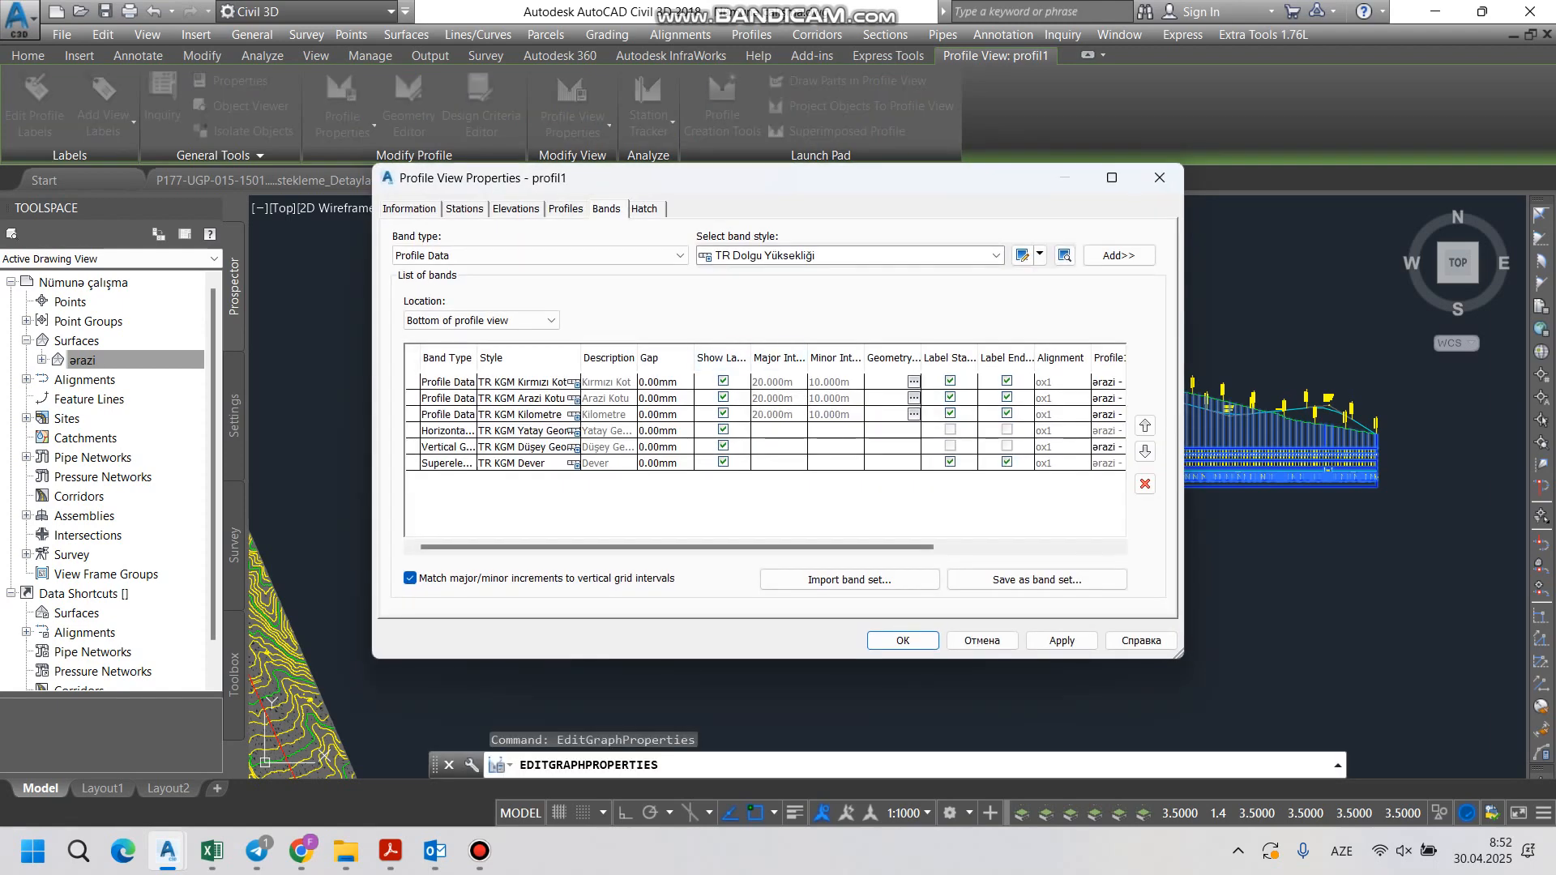
left_click_drag(649, 178, 783, 172)
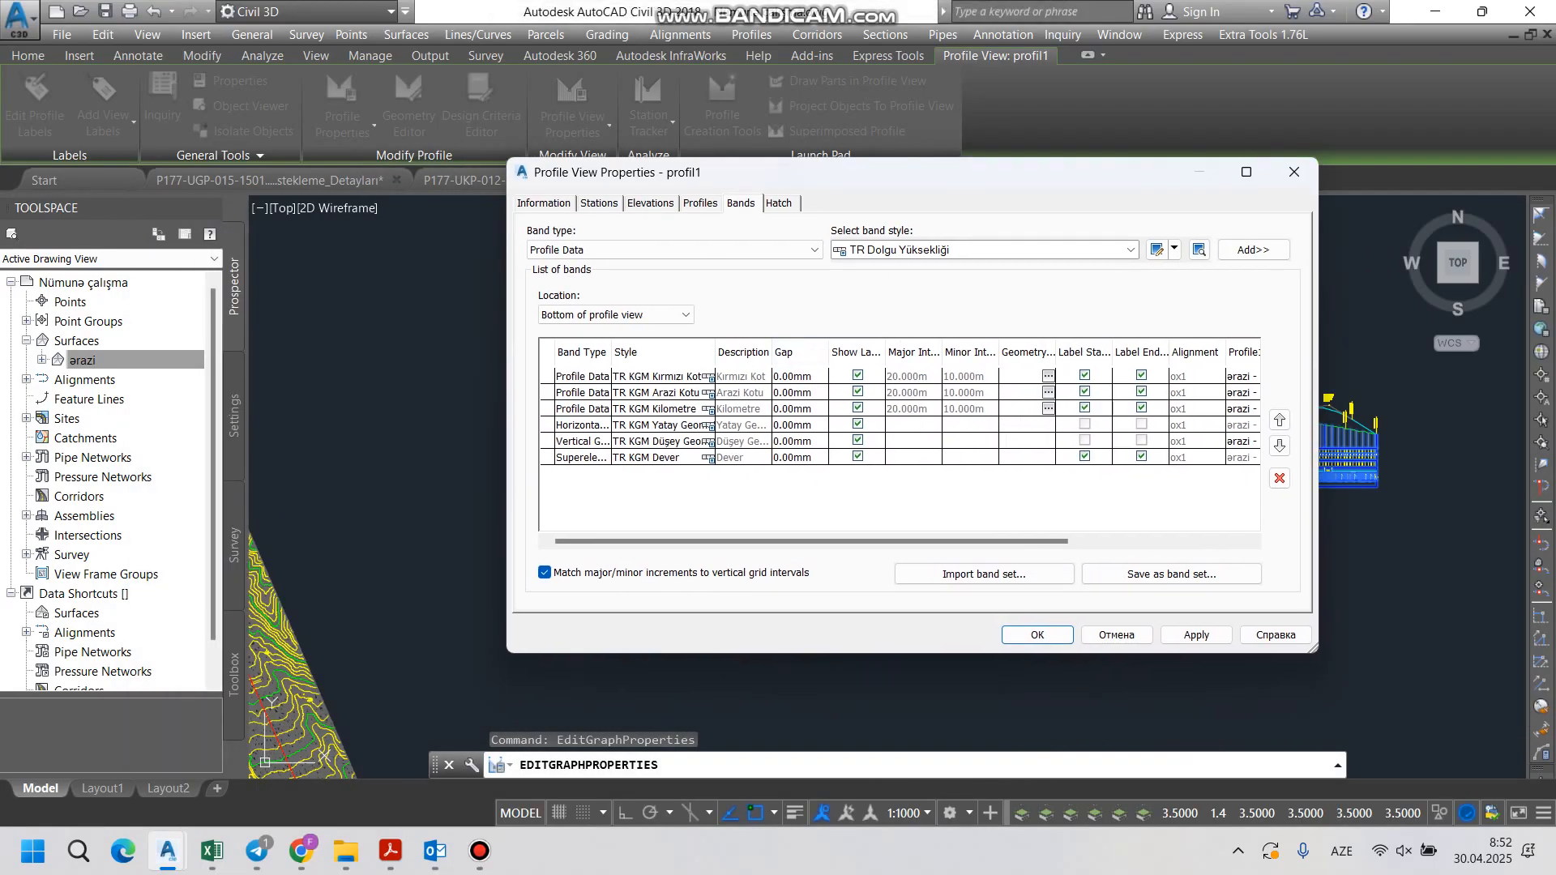
Step: Remove the superelevation, vertical geometry and horizontal geometry bands from the bottom of profile view profil1
left_click(658, 458)
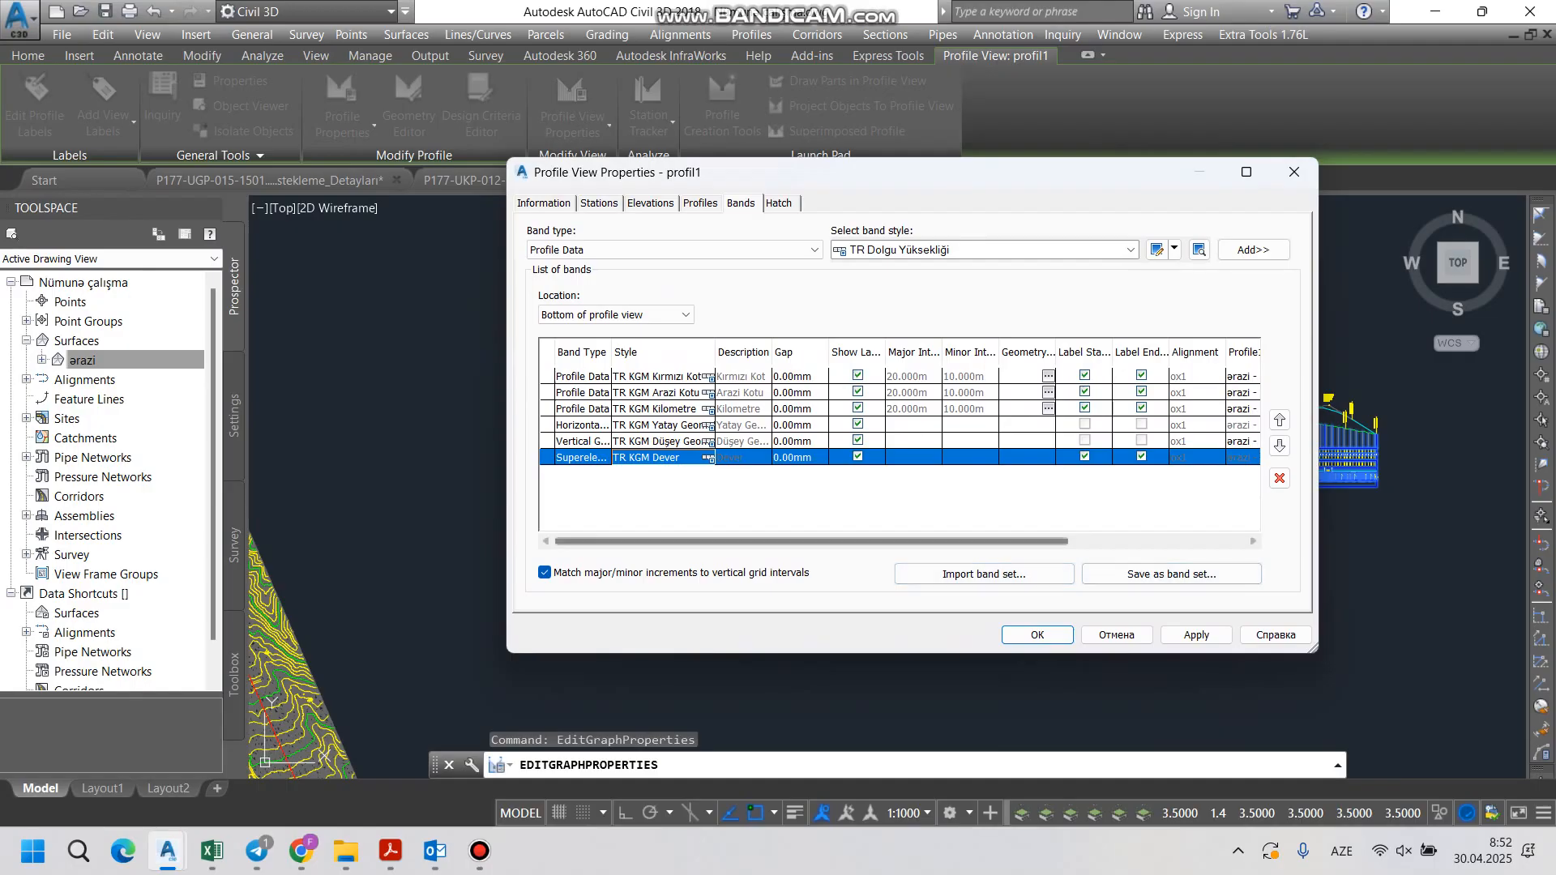
left_click(1279, 479)
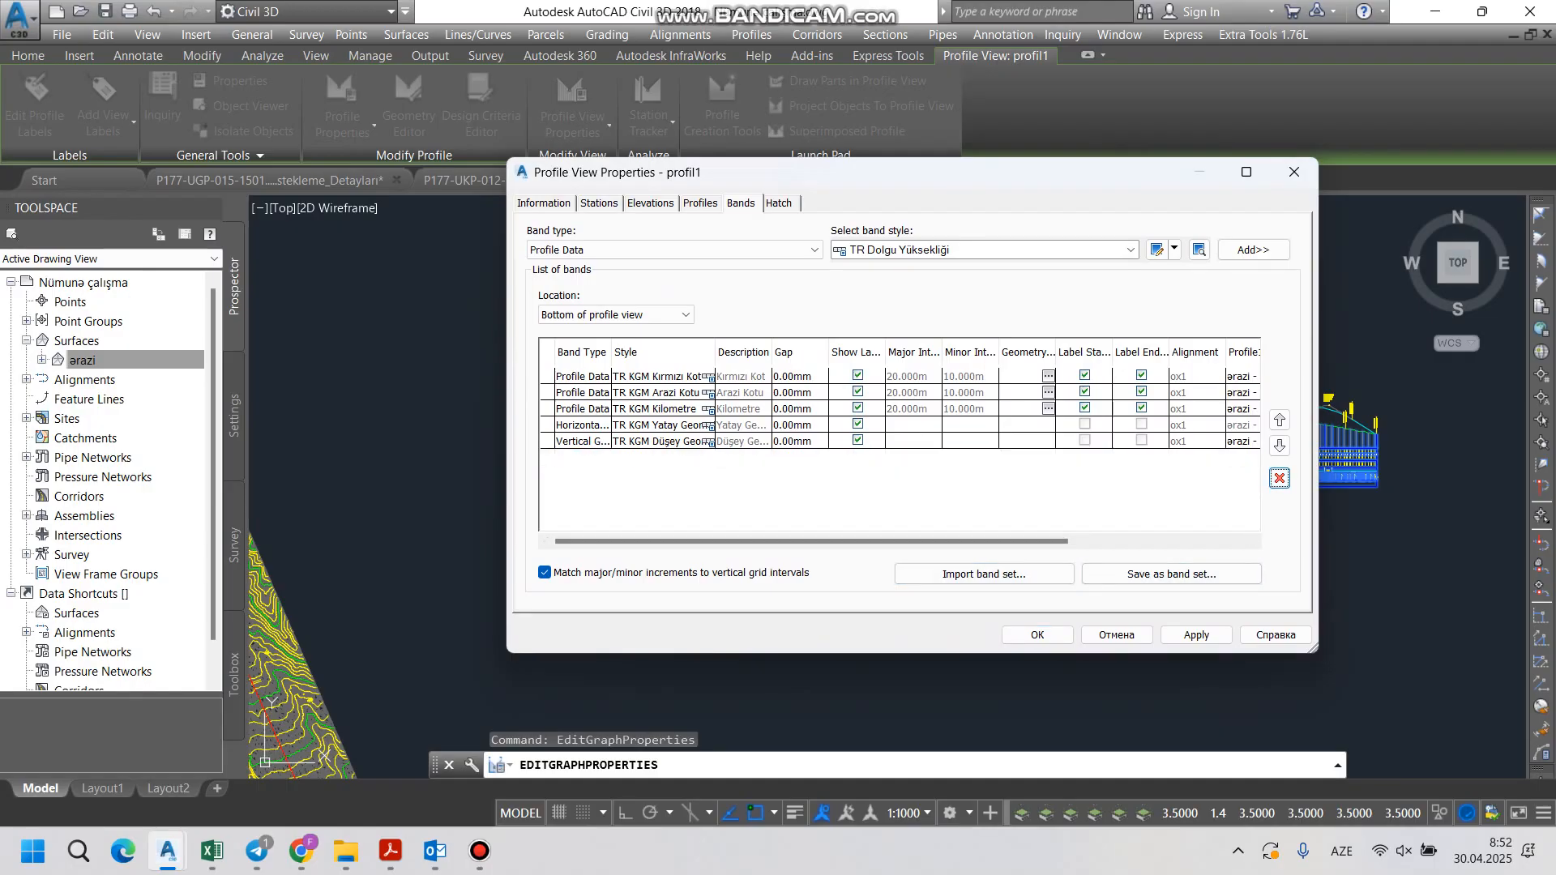
left_click(658, 441)
left_click(1279, 478)
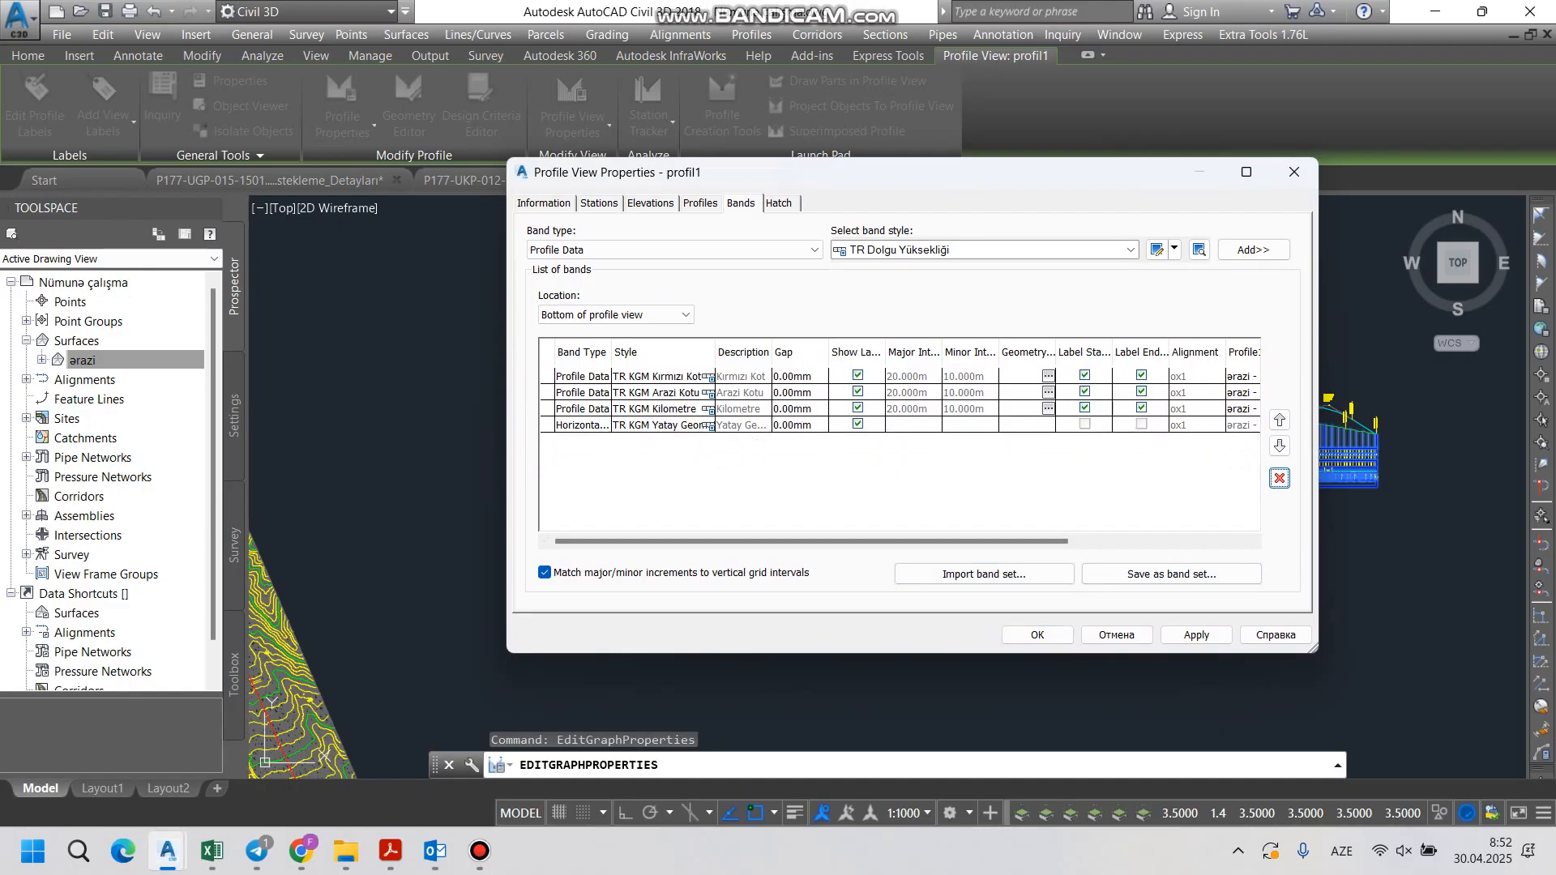
left_click(661, 425)
left_click(1280, 478)
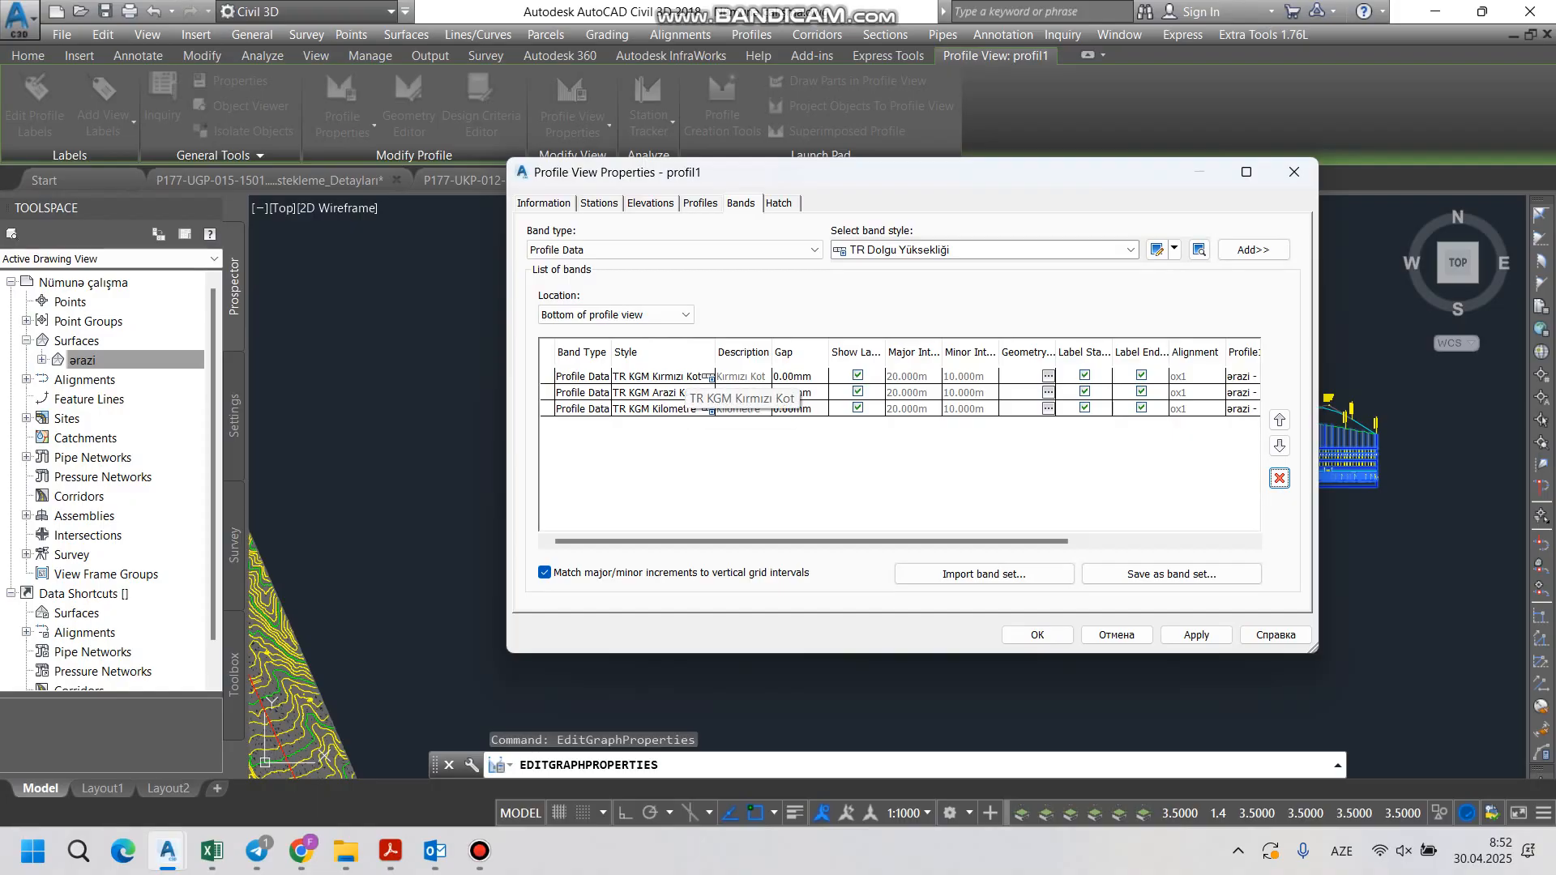
Step: Set both Profile1 and Profile2 of the TR KGM Kırmızı Kot band to profil2 and apply the profile view properties
left_click_drag(811, 542, 947, 541)
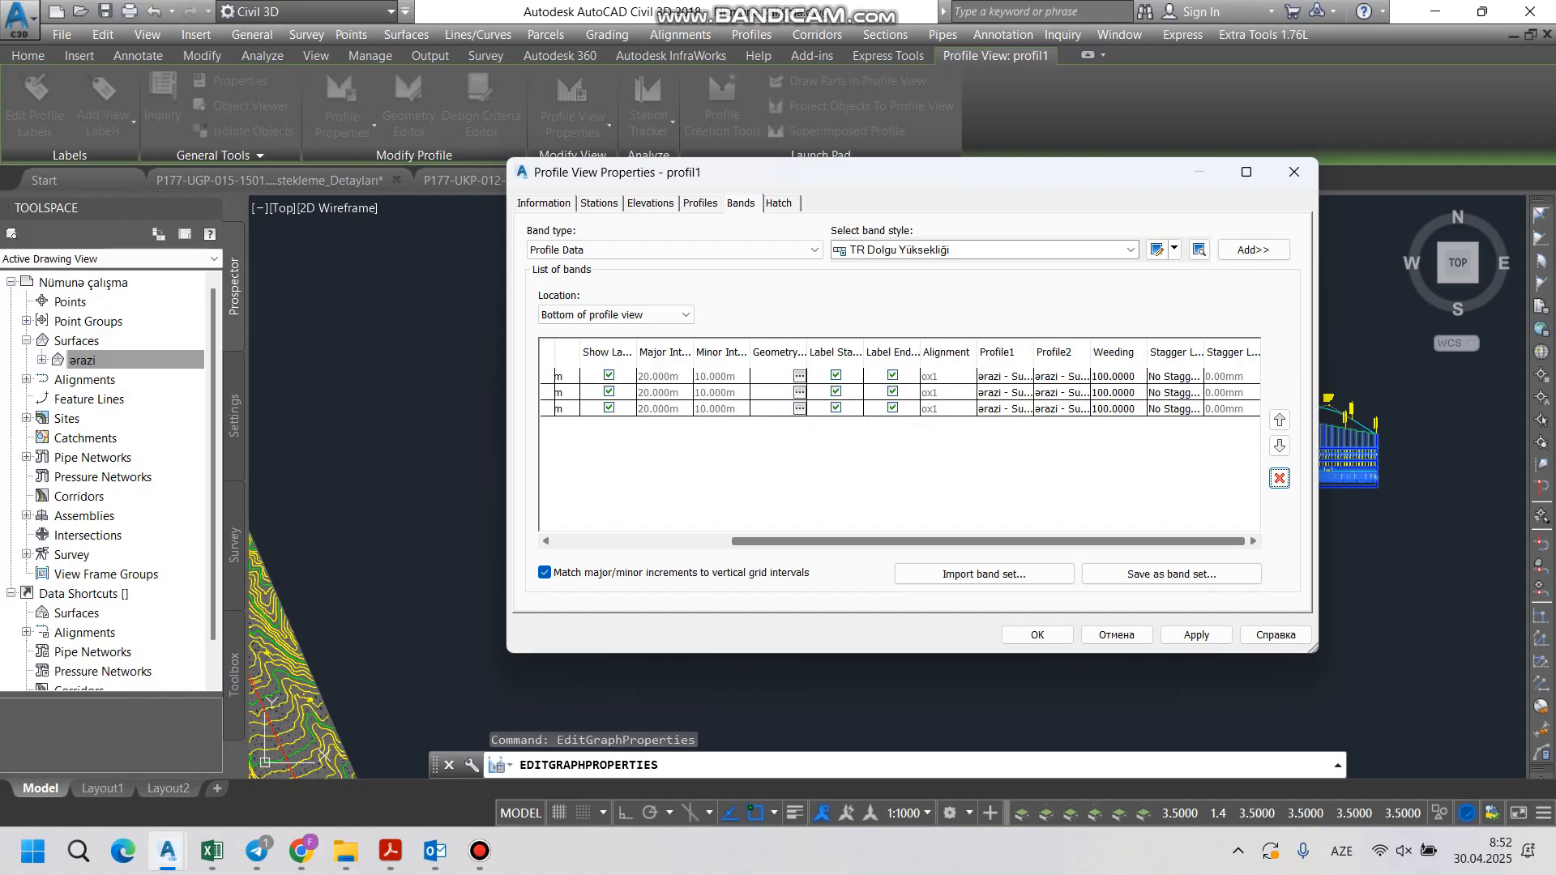
mouse_move(989, 541)
left_mouse_down()
mouse_move(811, 541)
mouse_move(988, 542)
left_mouse_up()
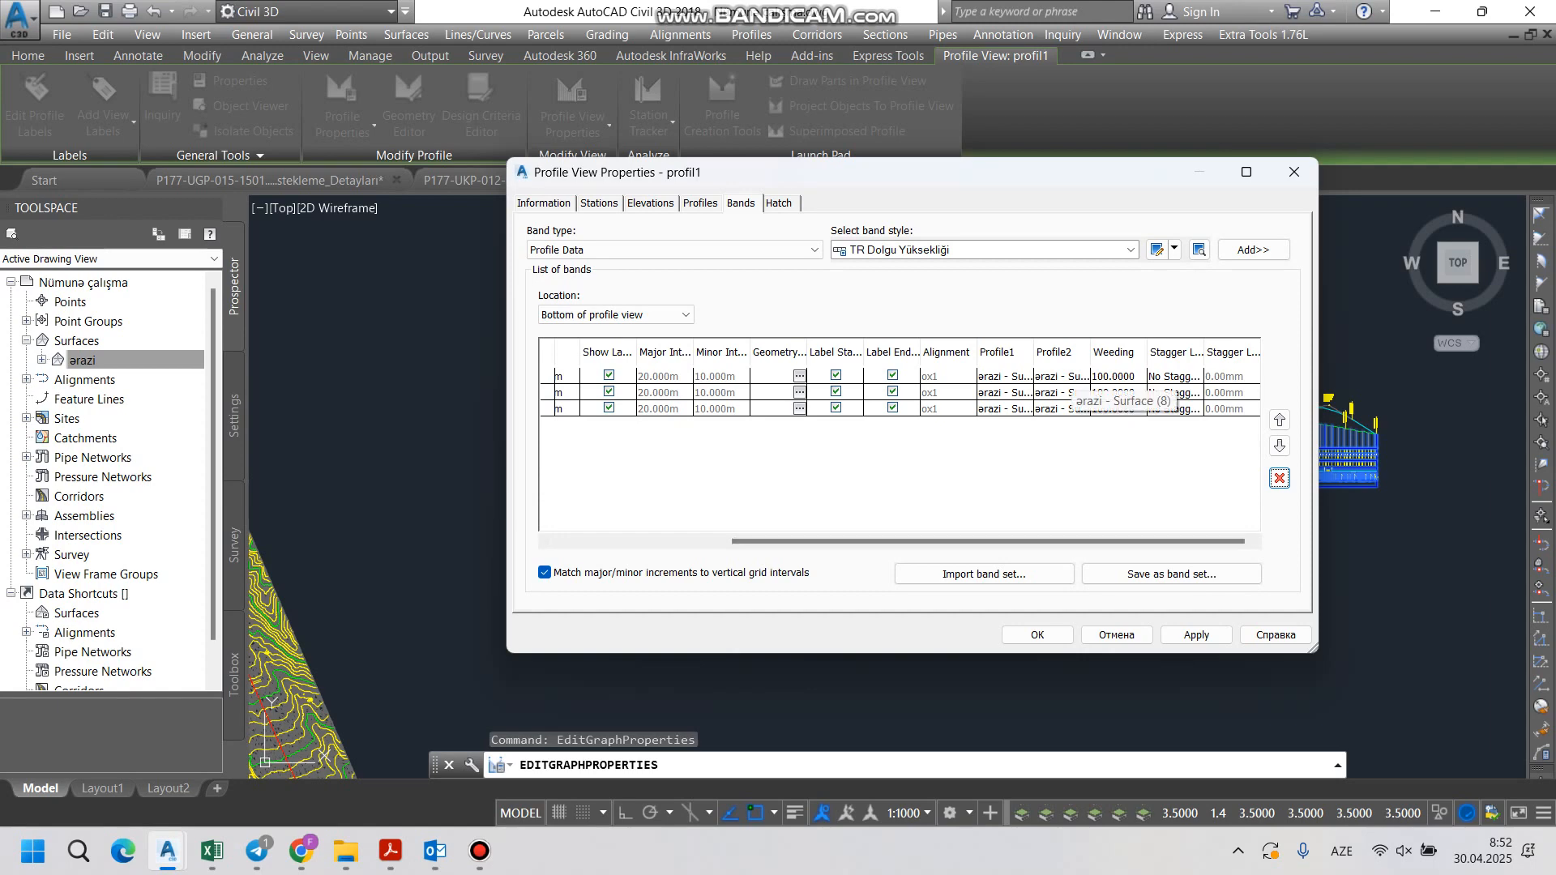
left_click(1004, 376)
left_click(1083, 378)
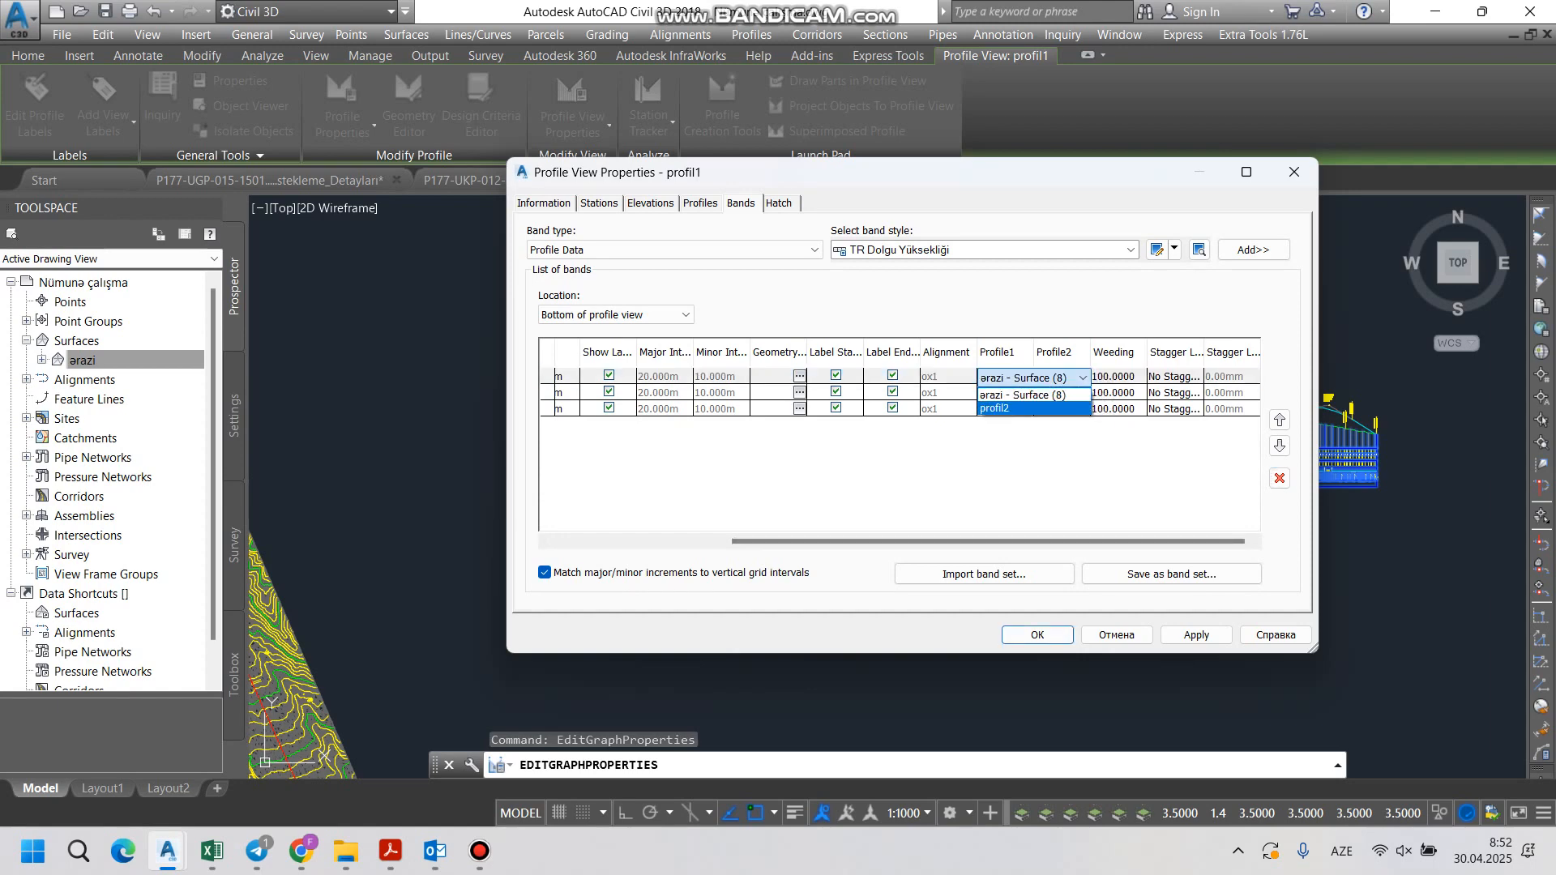
left_click(1005, 408)
left_click(1061, 376)
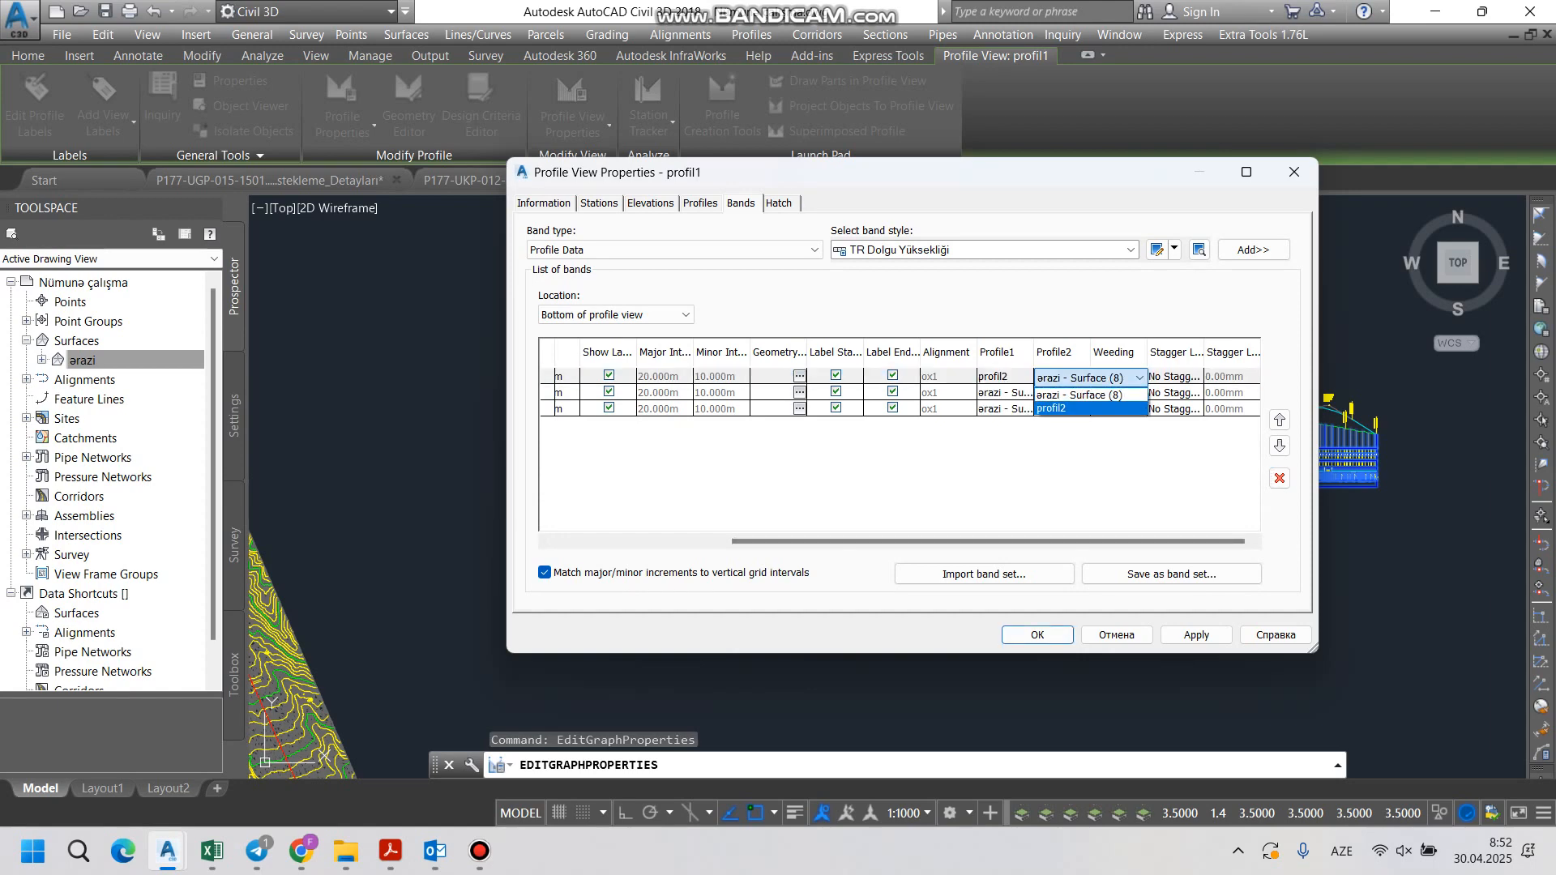
left_click(1062, 408)
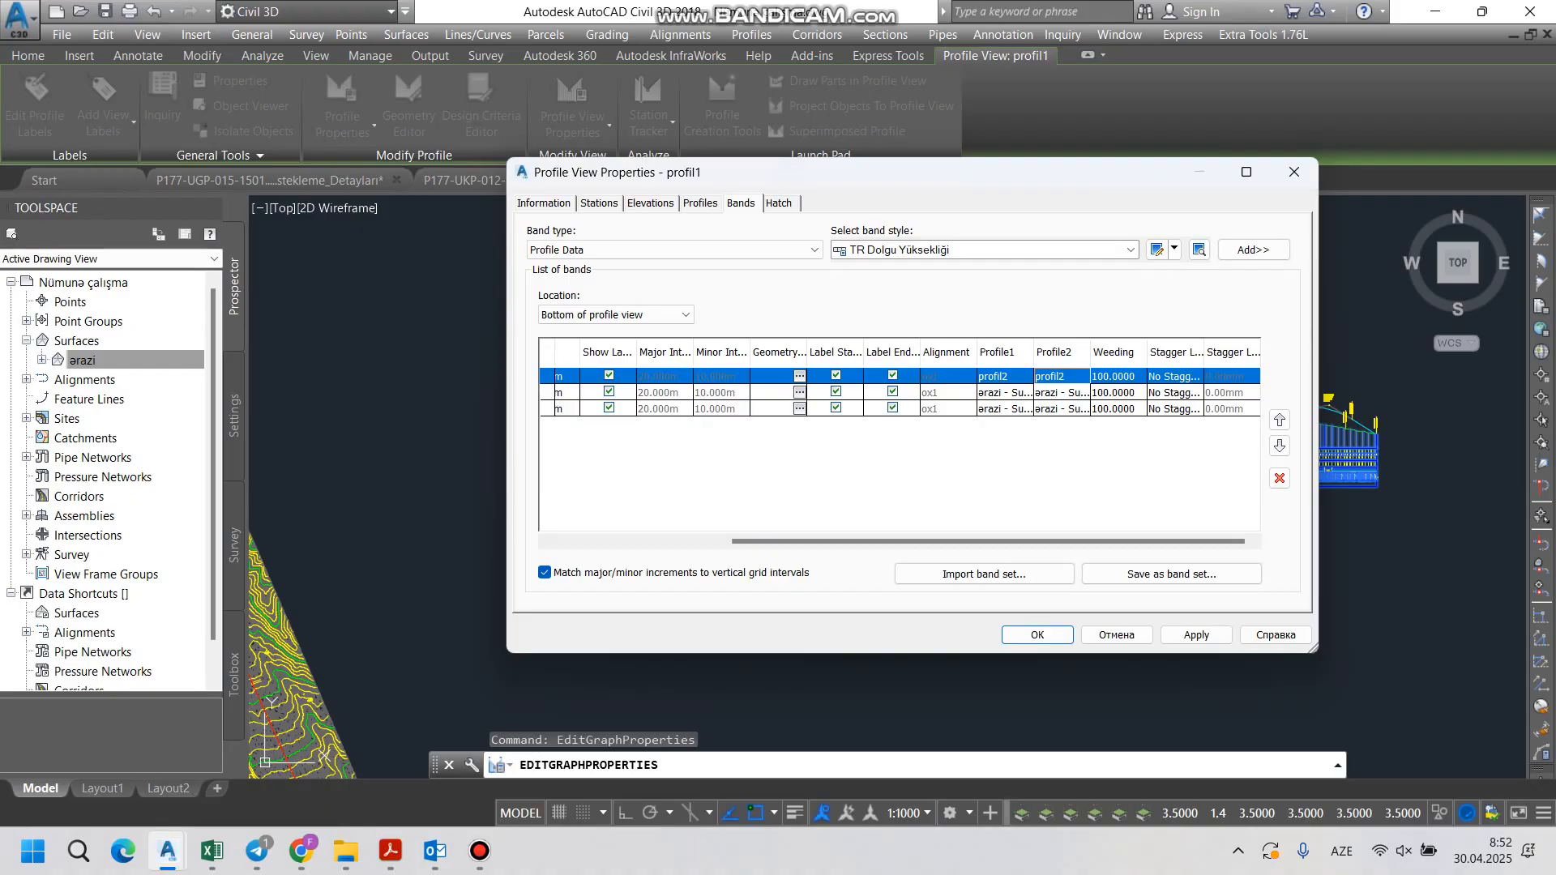
left_click_drag(730, 172, 636, 200)
left_click(1104, 663)
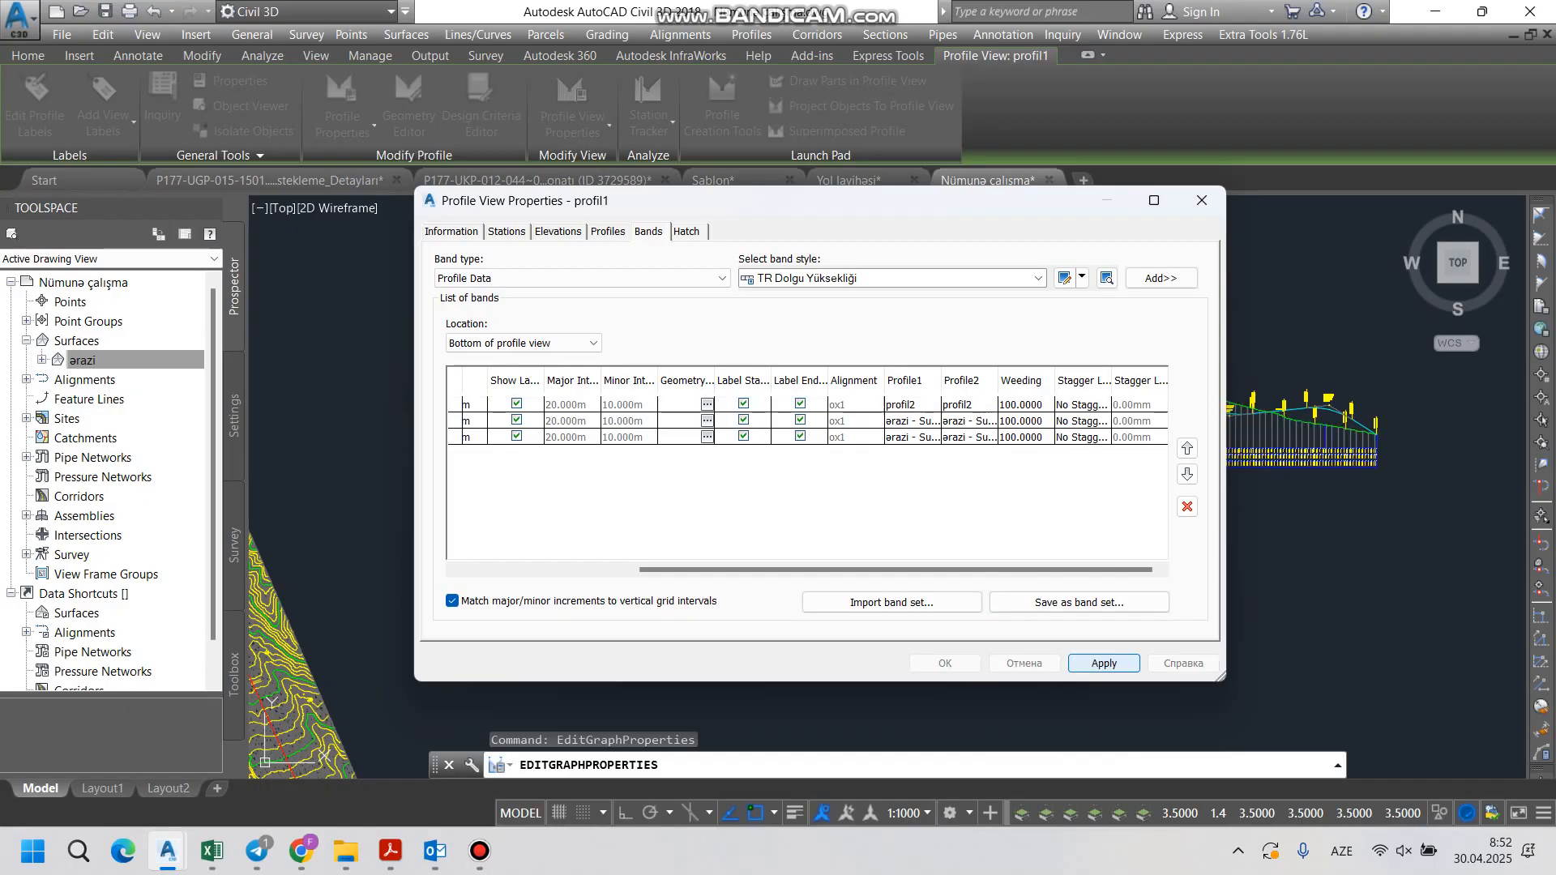
left_click(944, 662)
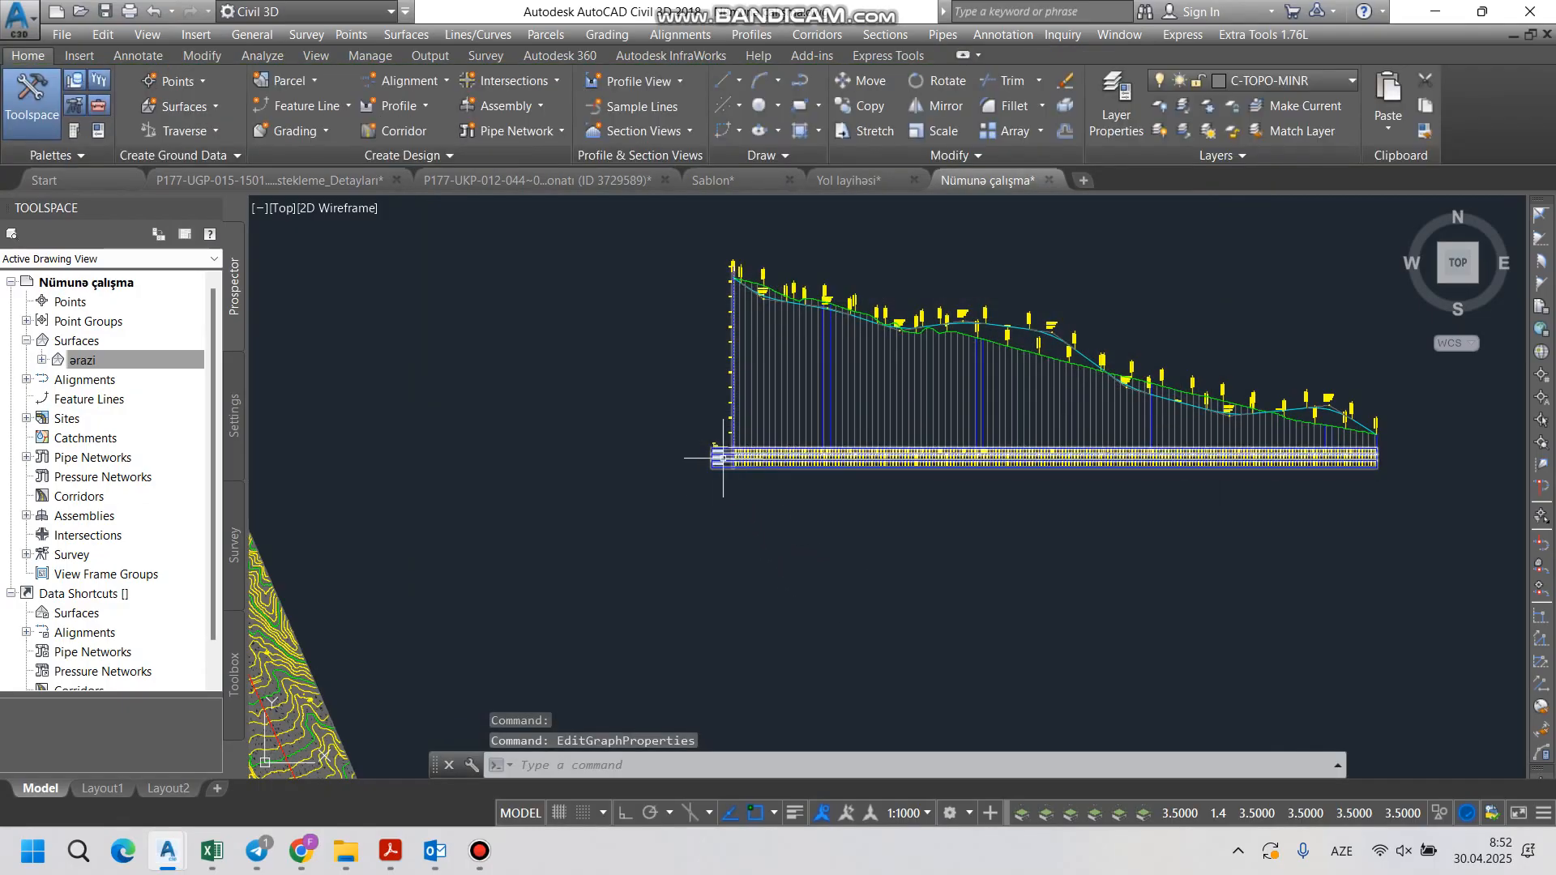
Step: Compare the KIRMIZI KOT elevations with the ARAZİ KOTU elevations at stations near both ends of the profile view
scroll(719, 452, "up", 10)
scroll(889, 484, "up", 2)
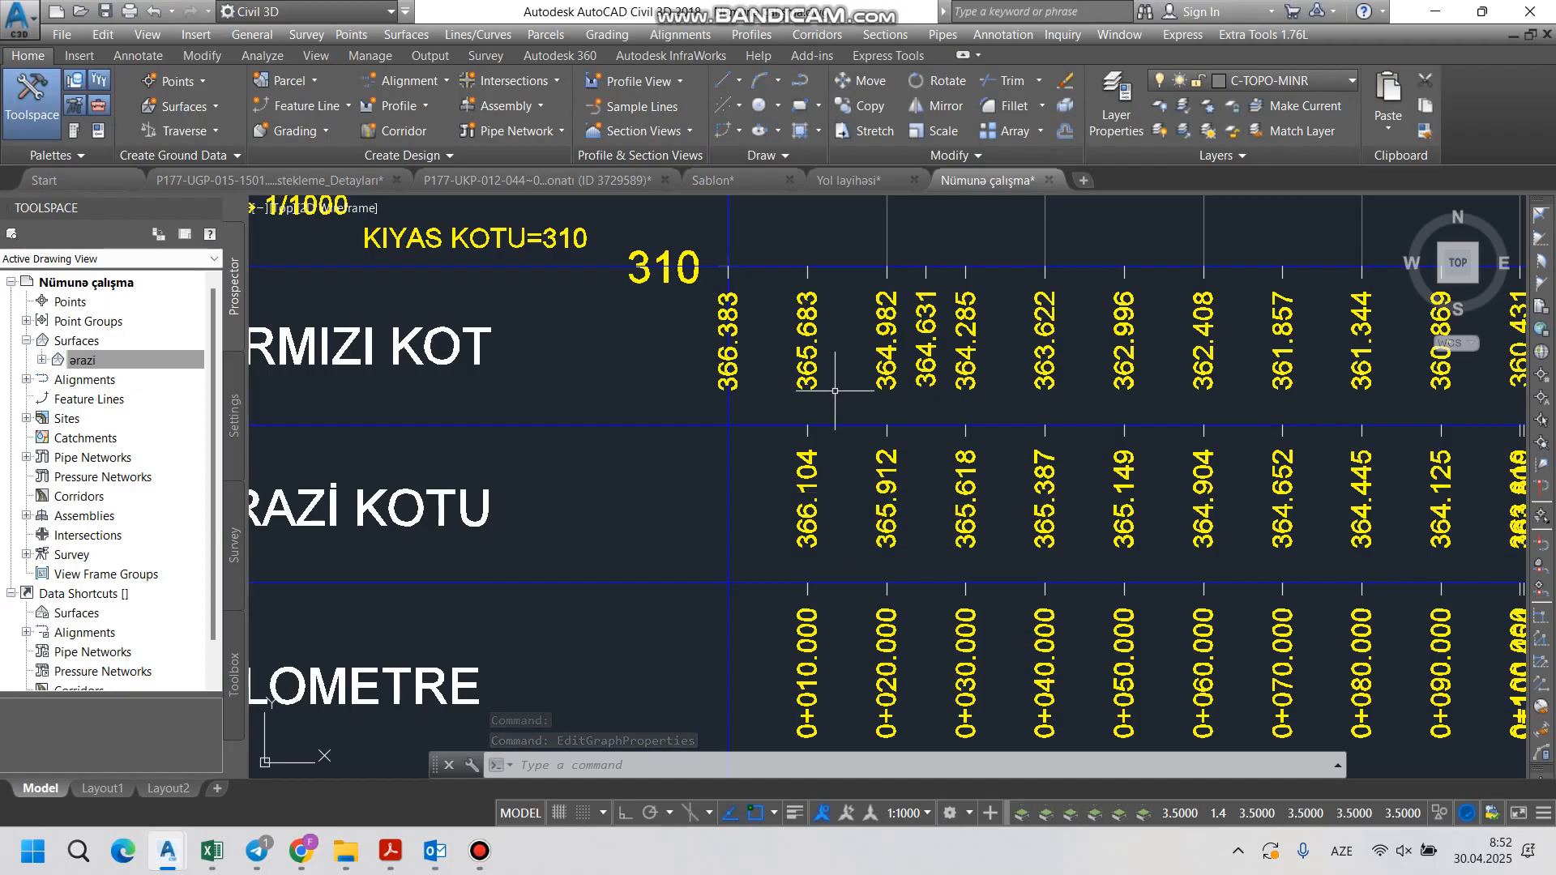
middle_click_drag(835, 389, 866, 443)
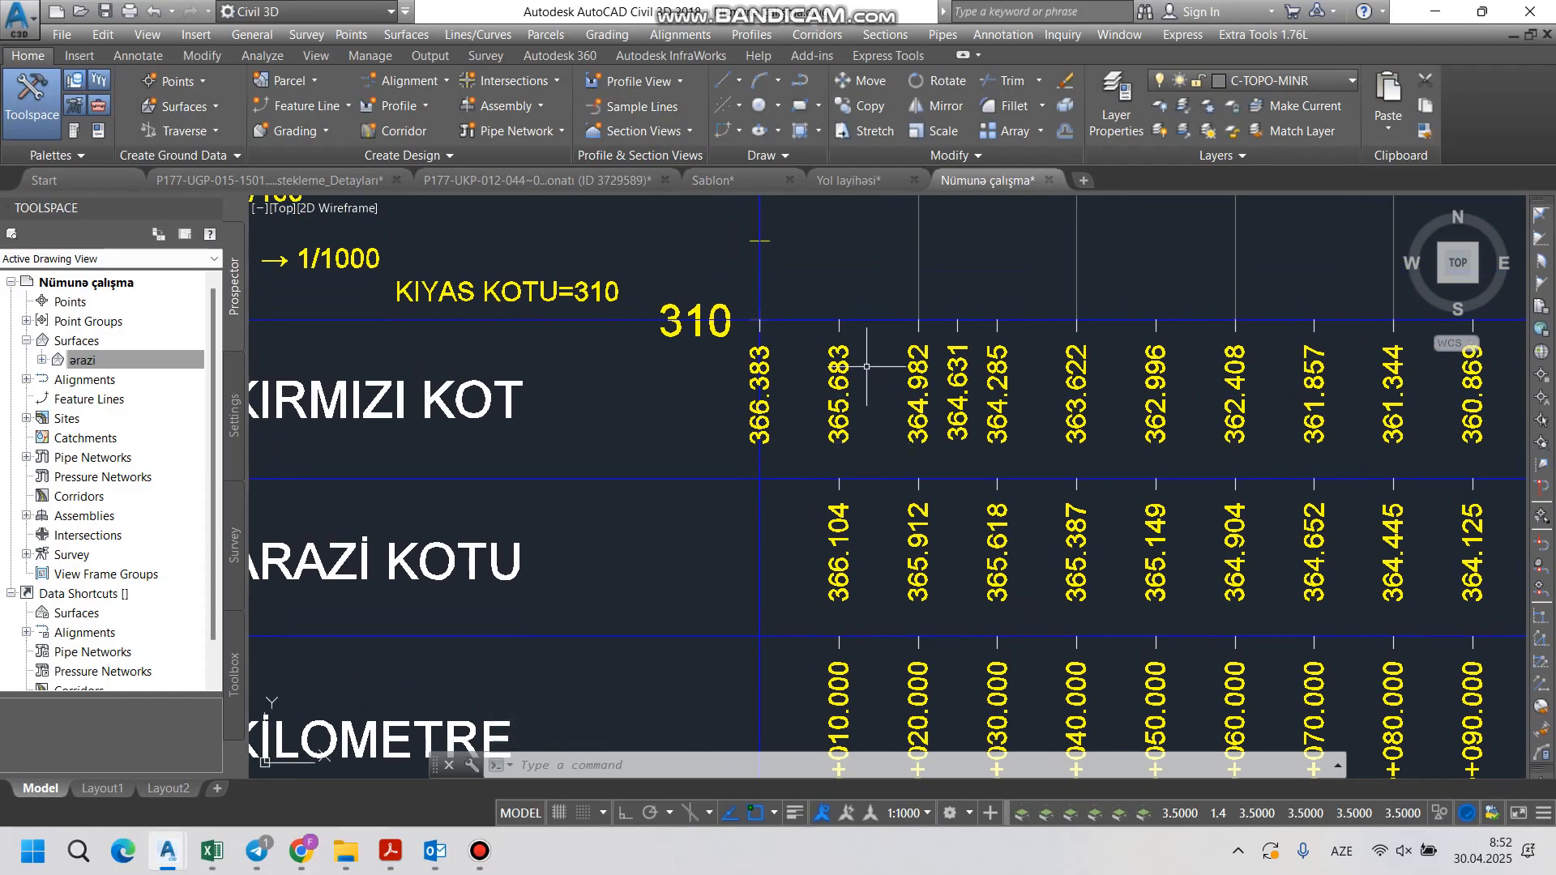
scroll(866, 366, "down", 10)
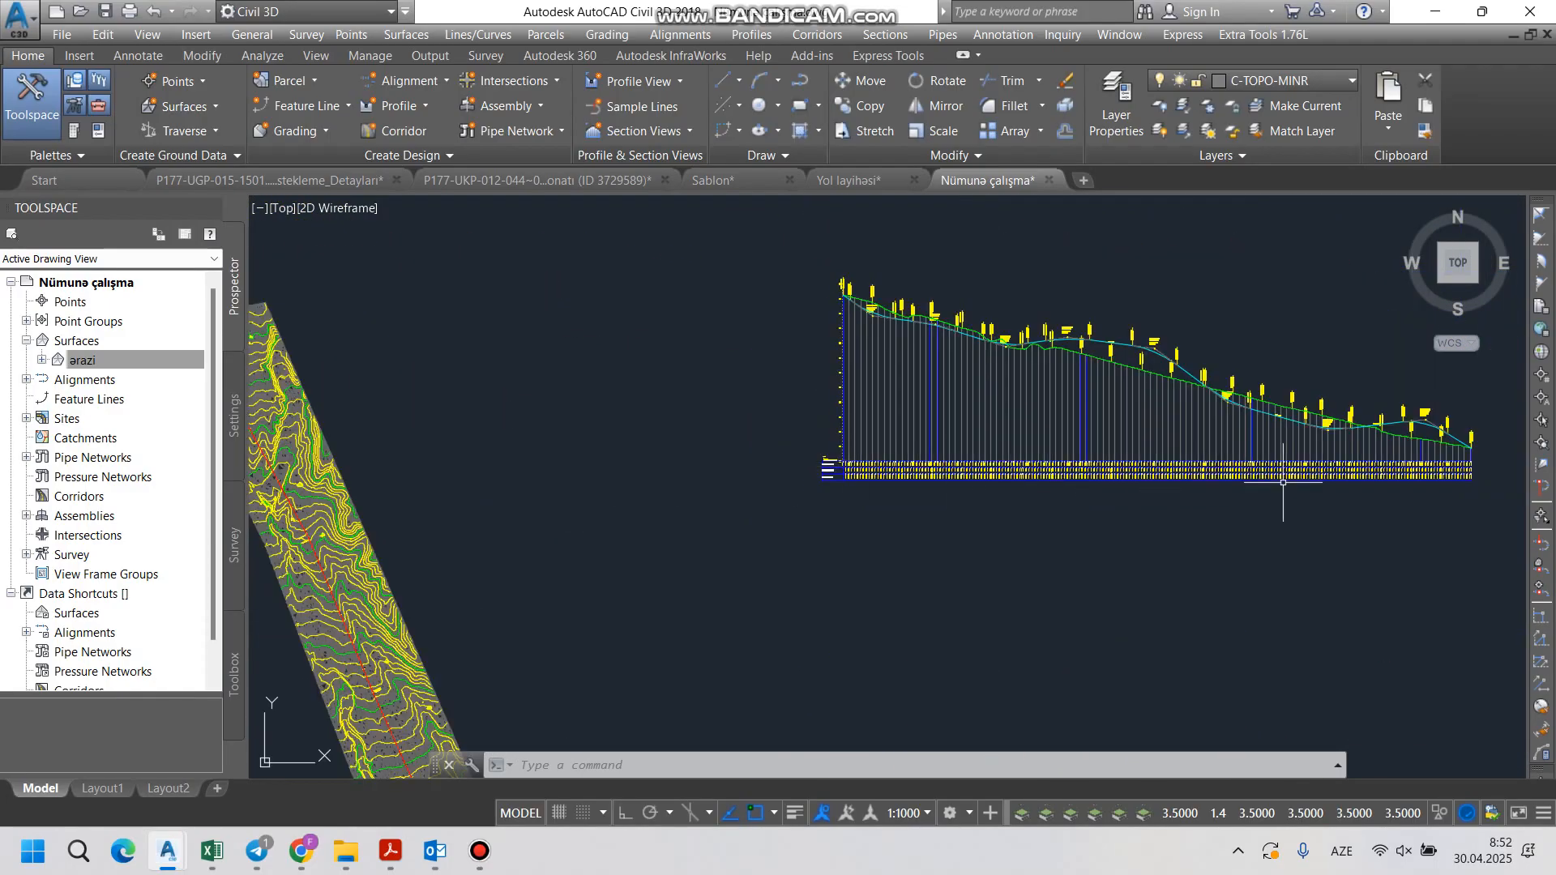
scroll(1283, 482, "up", 10)
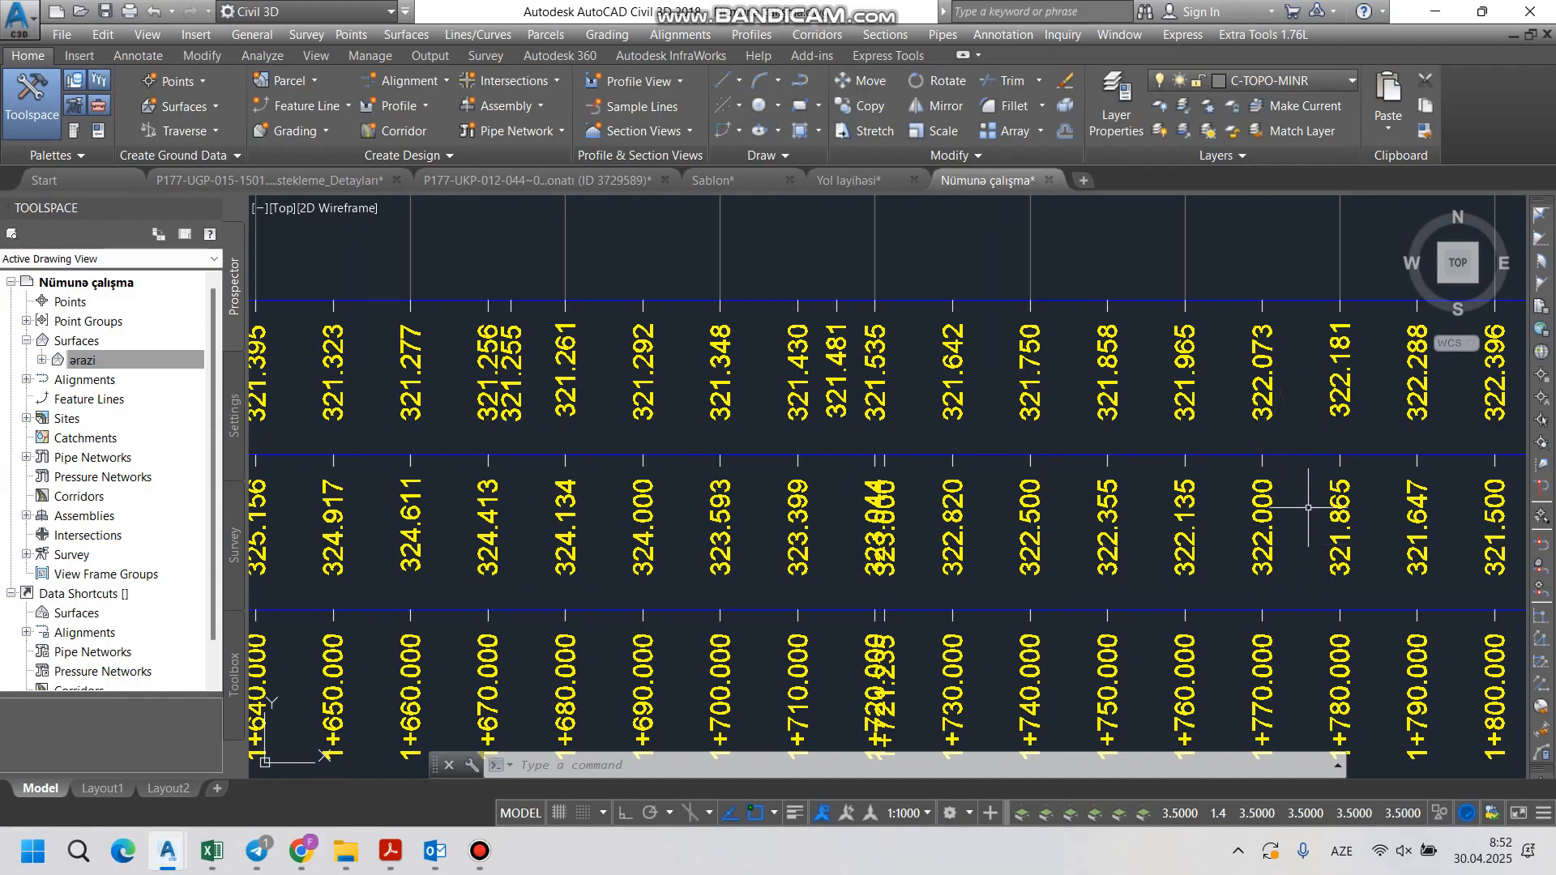
scroll(1308, 507, "down", 10)
scroll(549, 507, "up", 8)
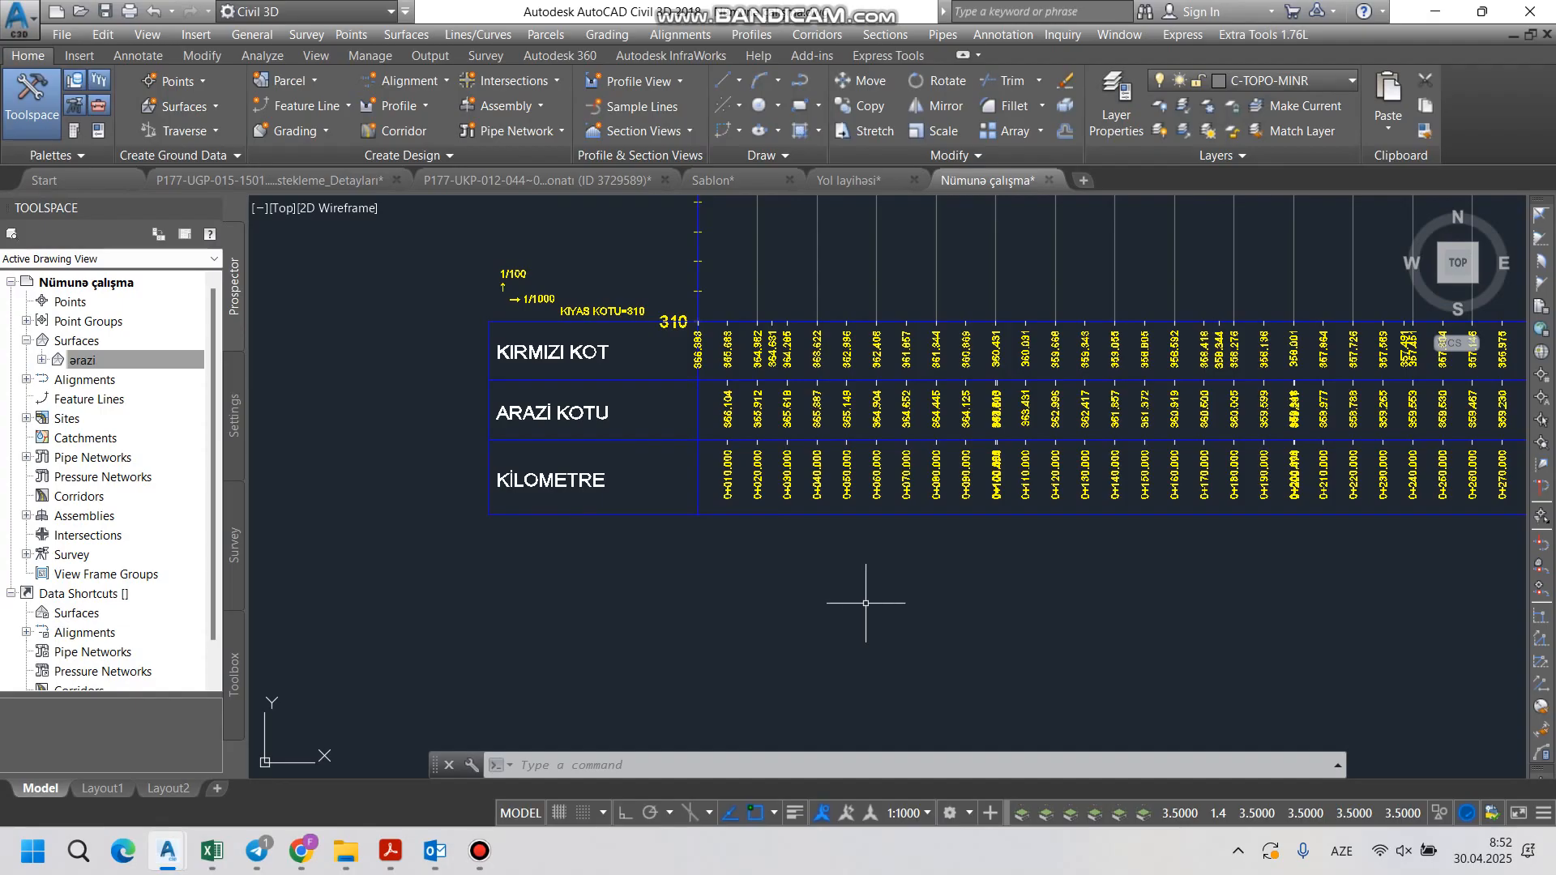
scroll(880, 448, "down", 5)
scroll(715, 419, "up", 6)
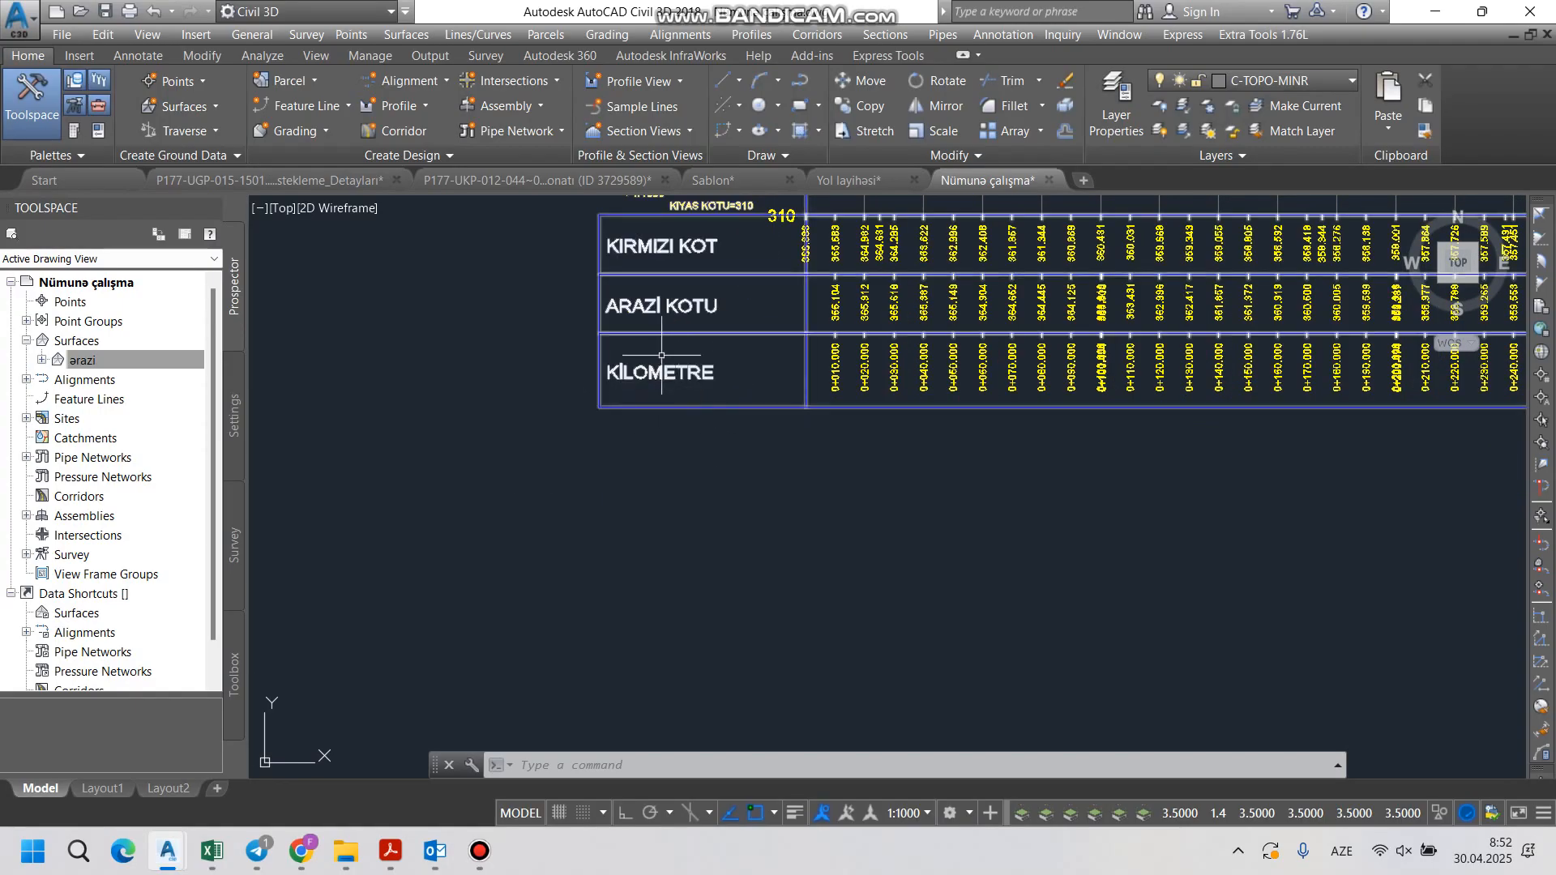
middle_click_drag(754, 267, 759, 407)
scroll(758, 405, "up", 4)
scroll(778, 397, "down", 7)
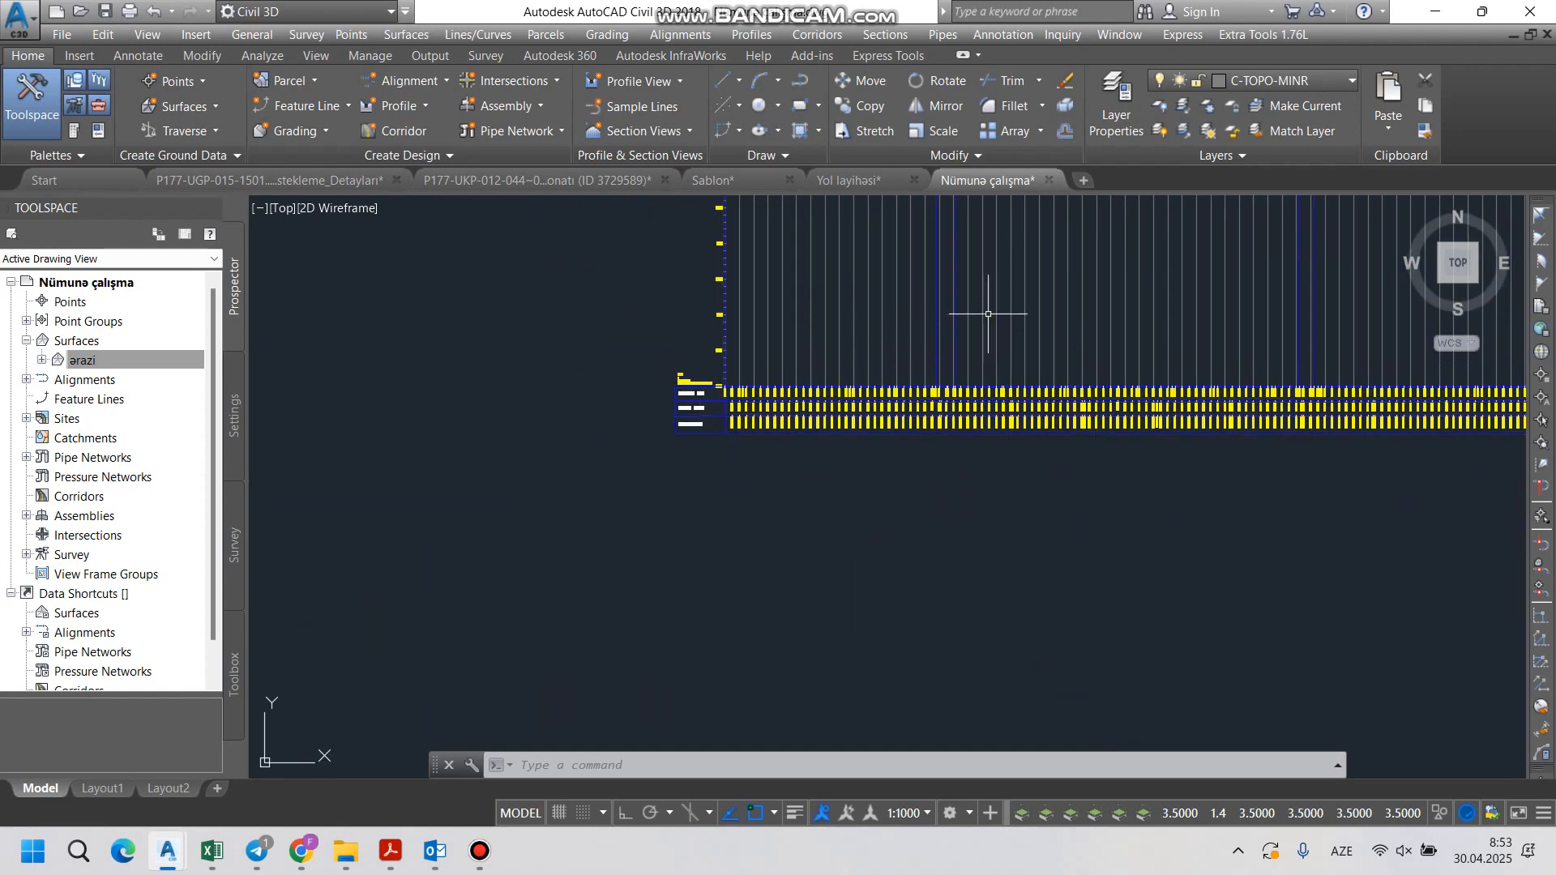
scroll(799, 390, "down", 6)
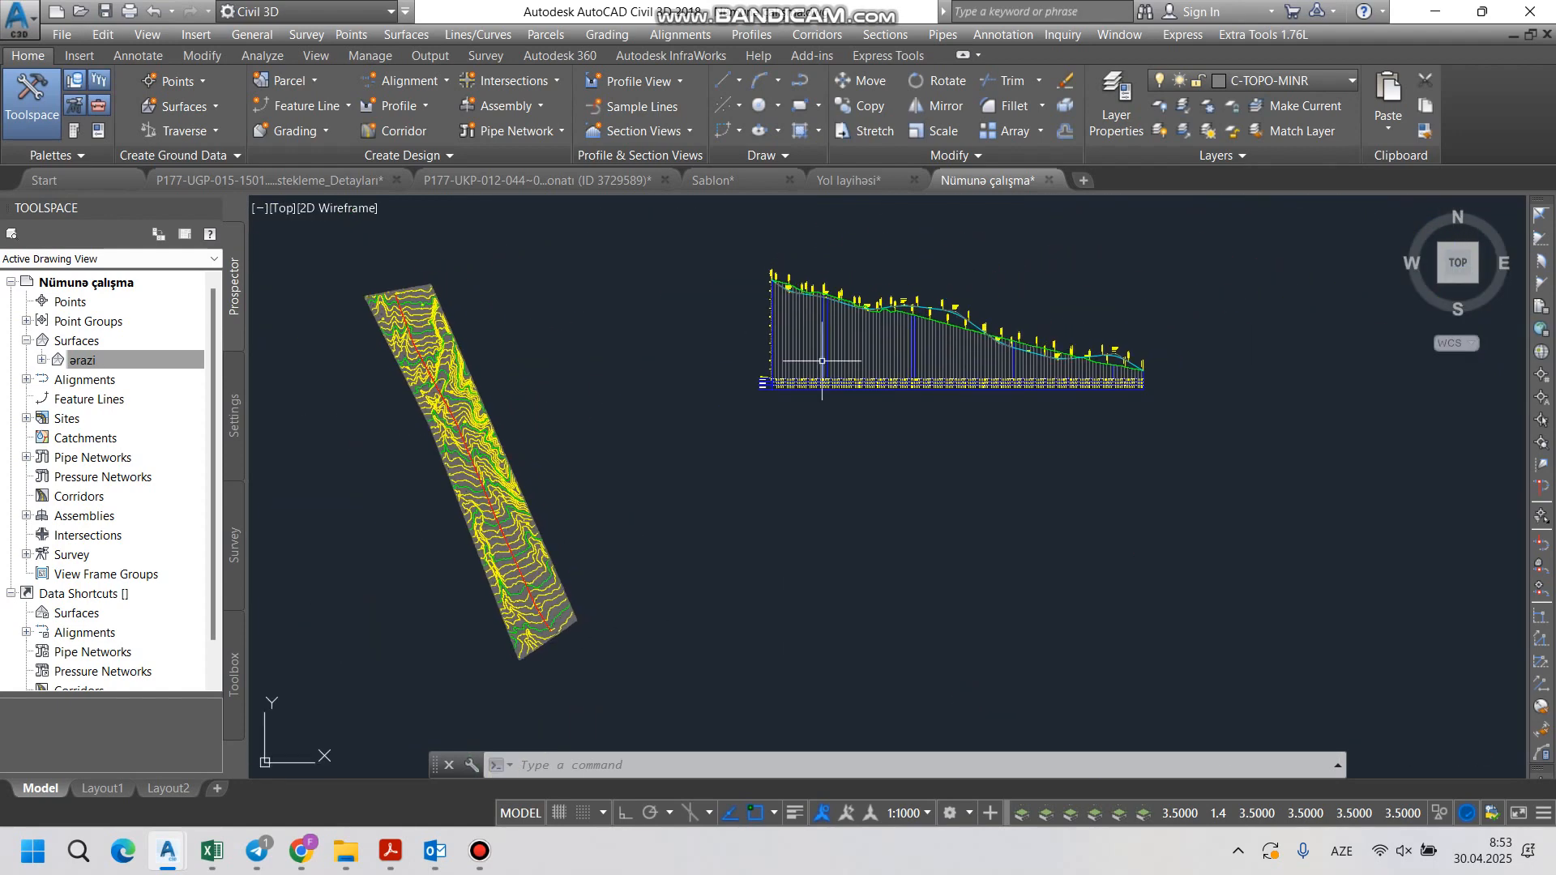
scroll(824, 310, "up", 4)
scroll(835, 318, "down", 4)
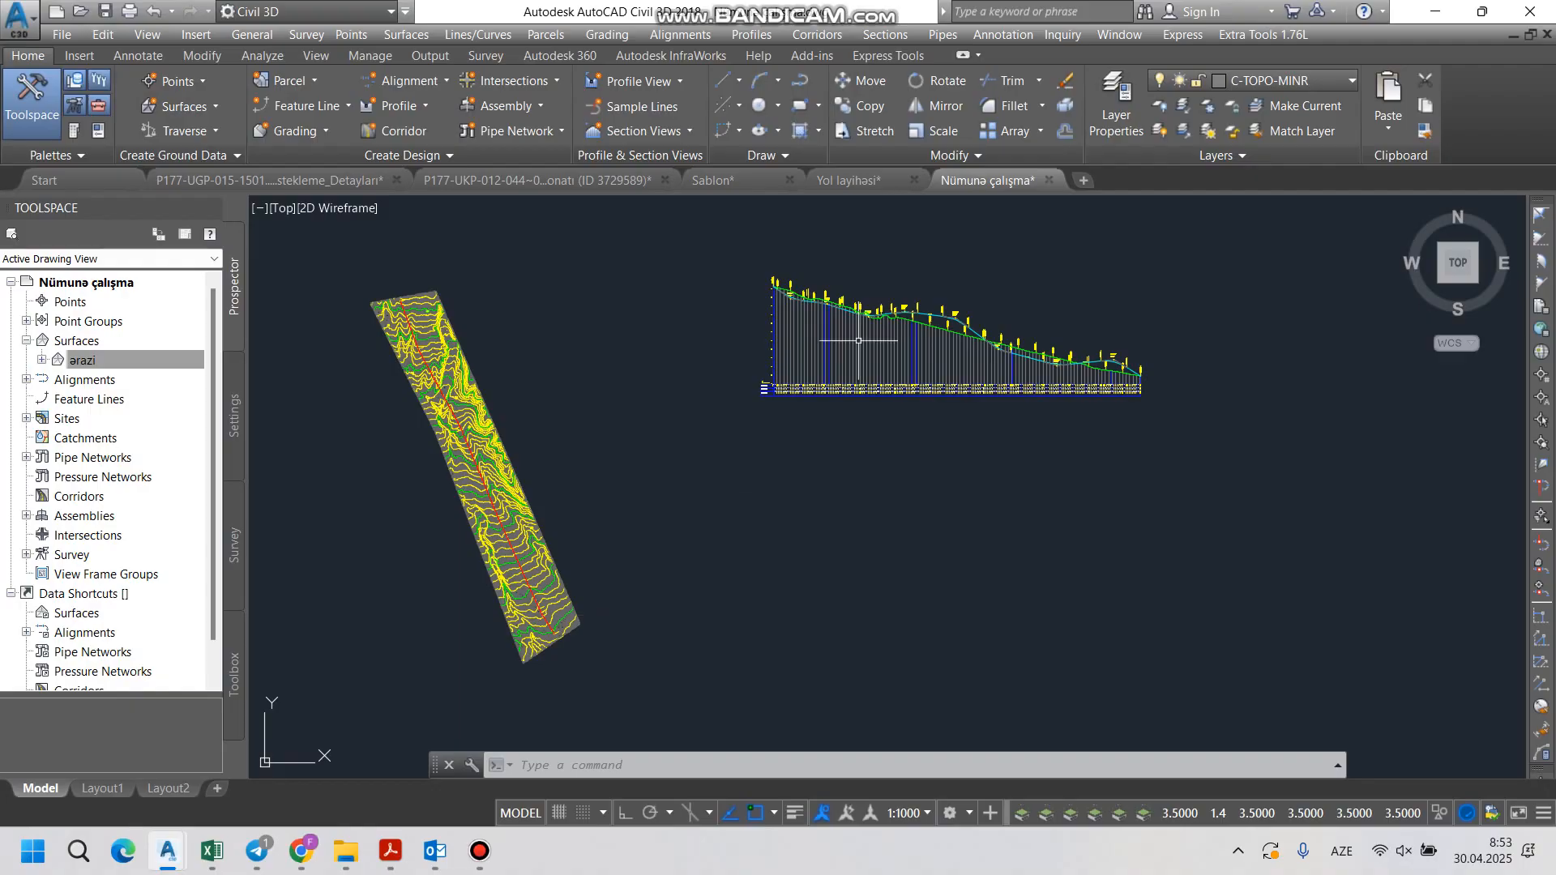
scroll(816, 272, "up", 3)
scroll(817, 276, "down", 3)
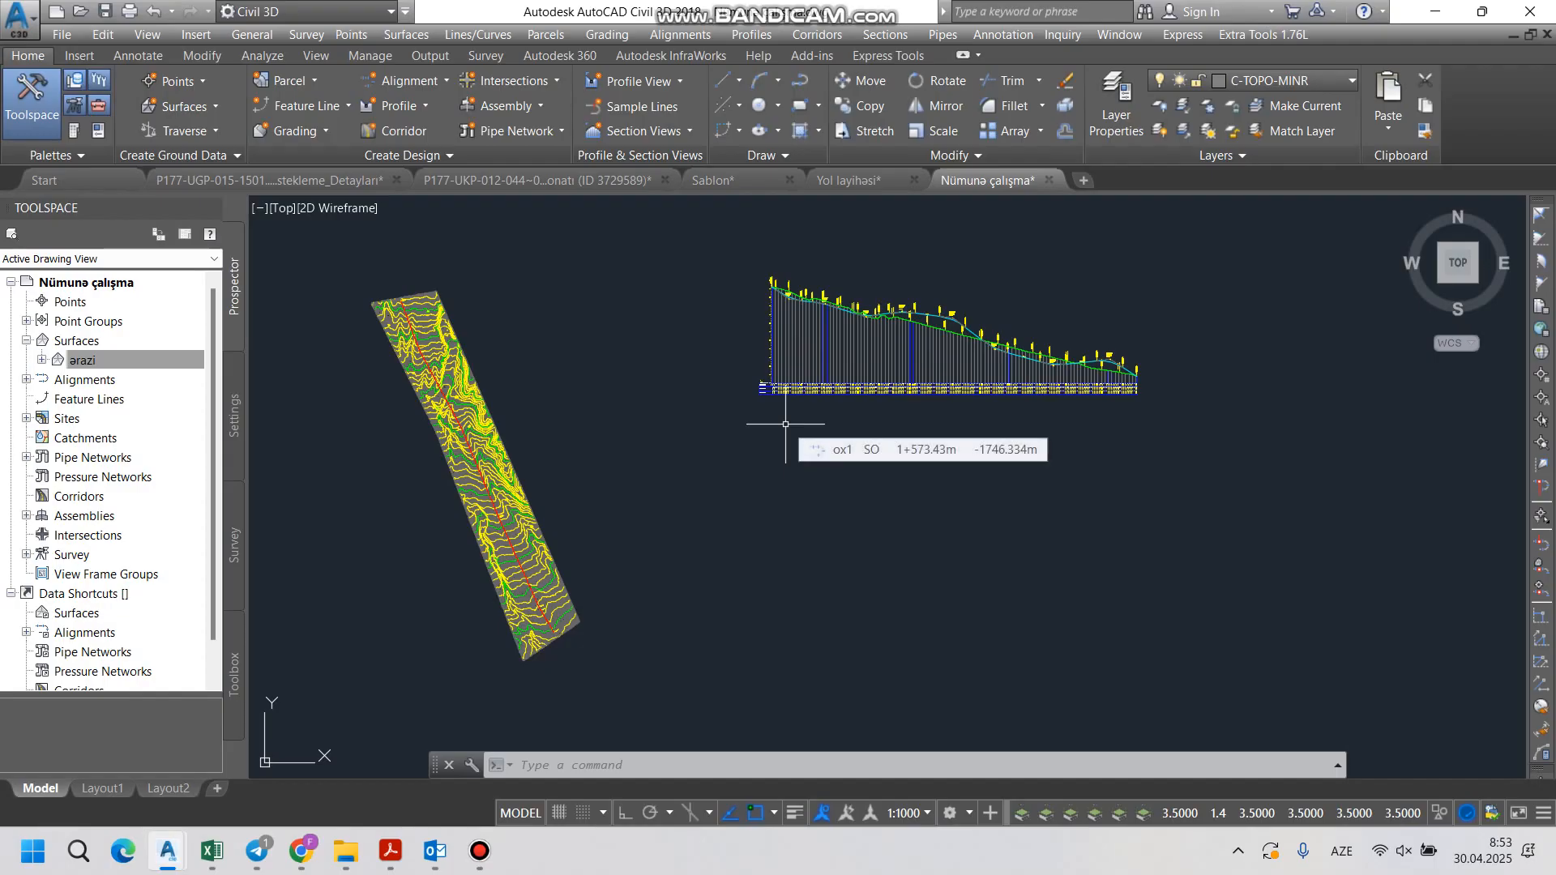
scroll(773, 312, "up", 5)
scroll(830, 311, "down", 3)
mouse_move(830, 311)
middle_mouse_down()
mouse_move(462, 313)
mouse_move(694, 320)
middle_mouse_up()
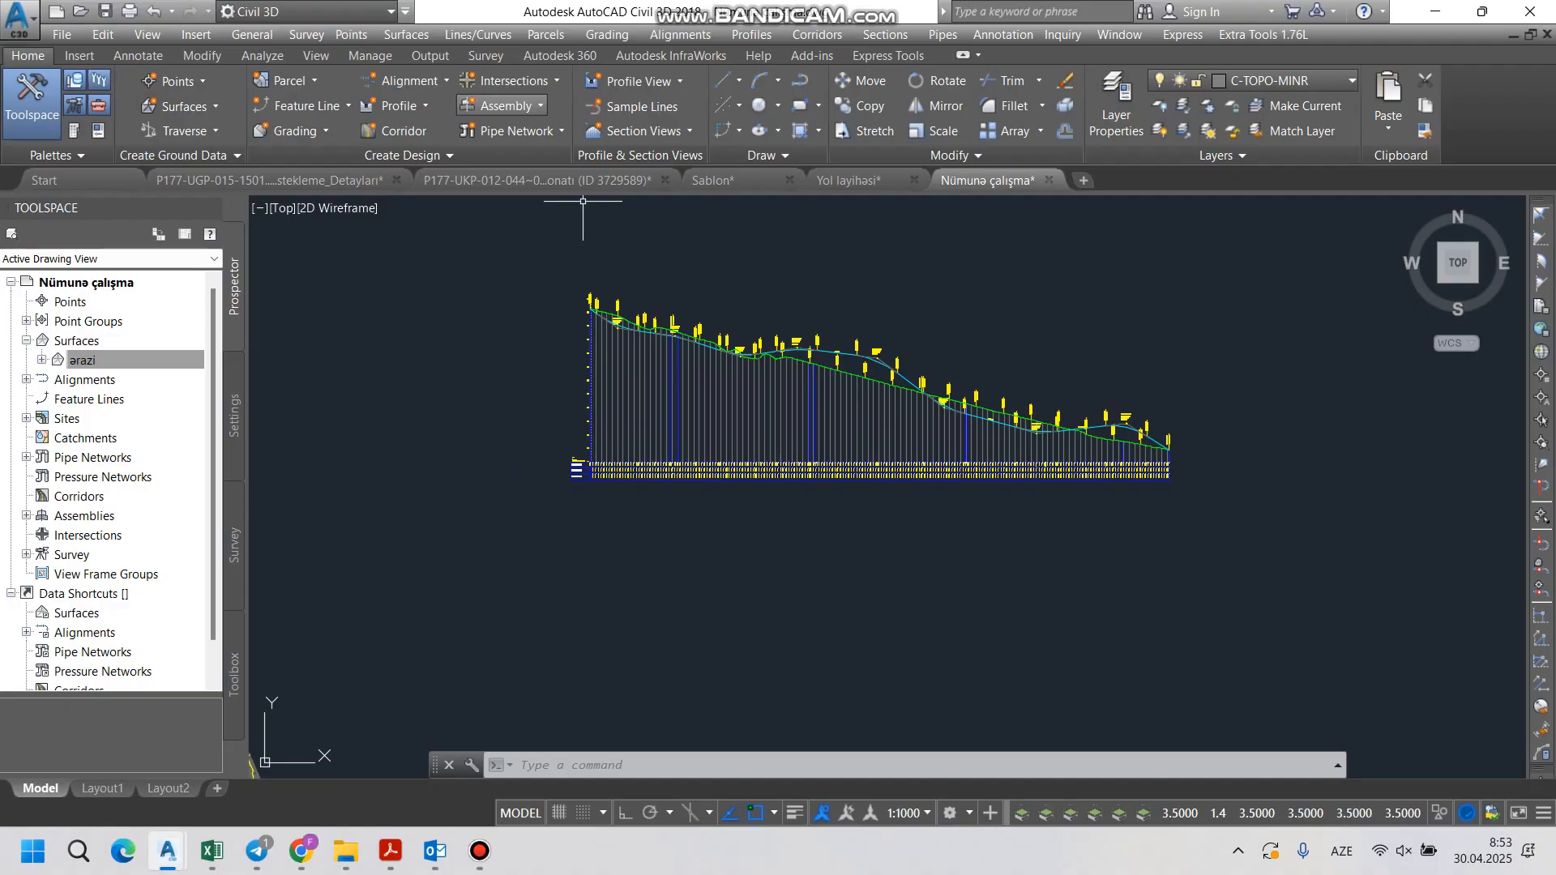
Step: Create an assembly named tipkesik1 and place its baseline in the empty area below the profile view
left_click(507, 106)
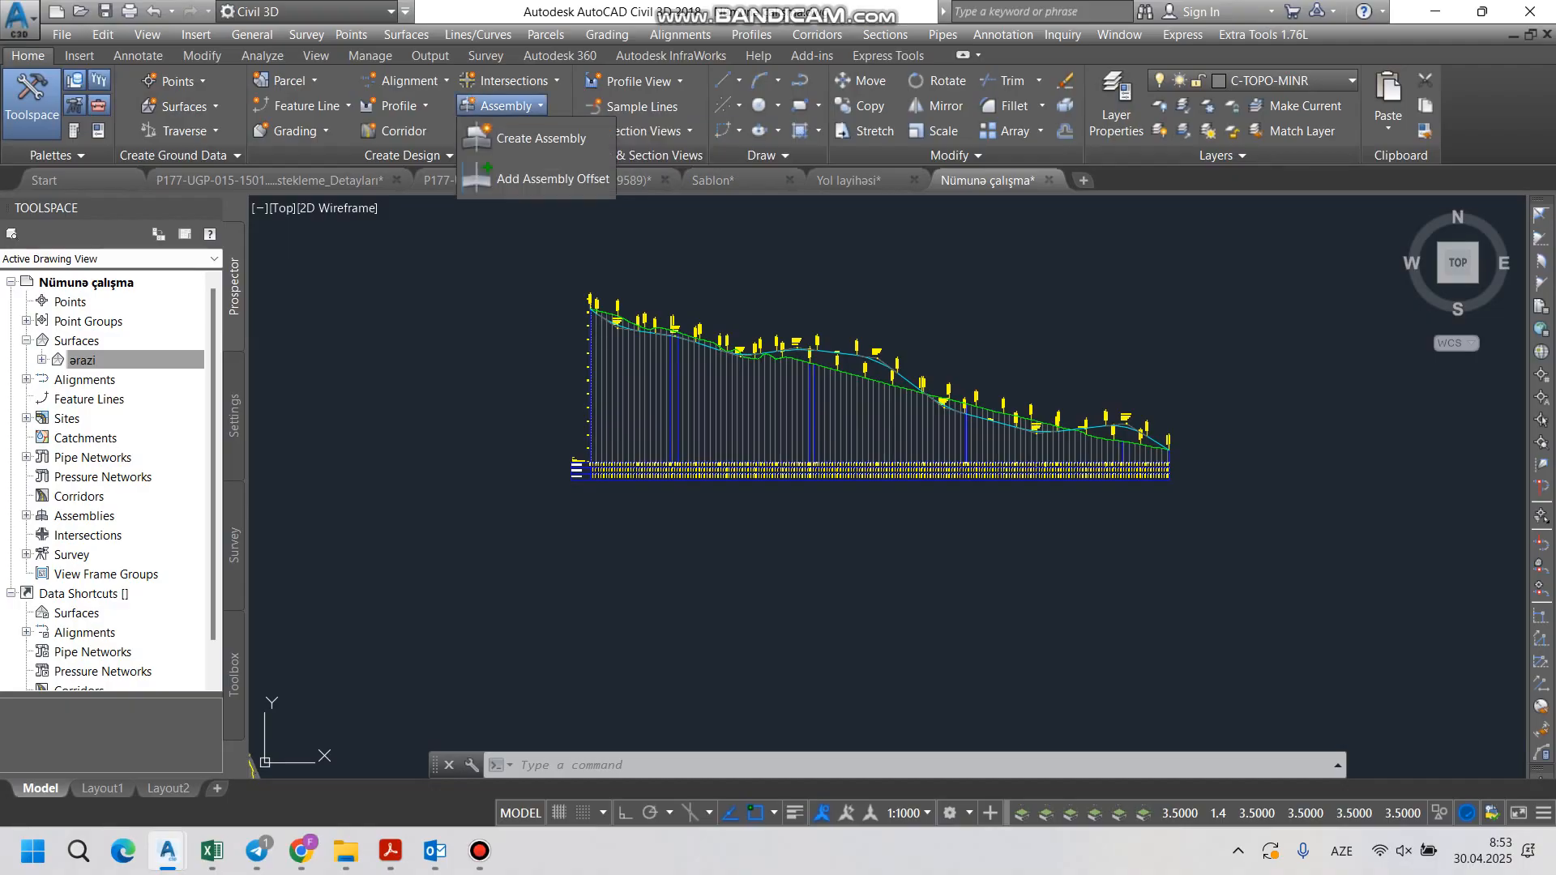
left_click(540, 138)
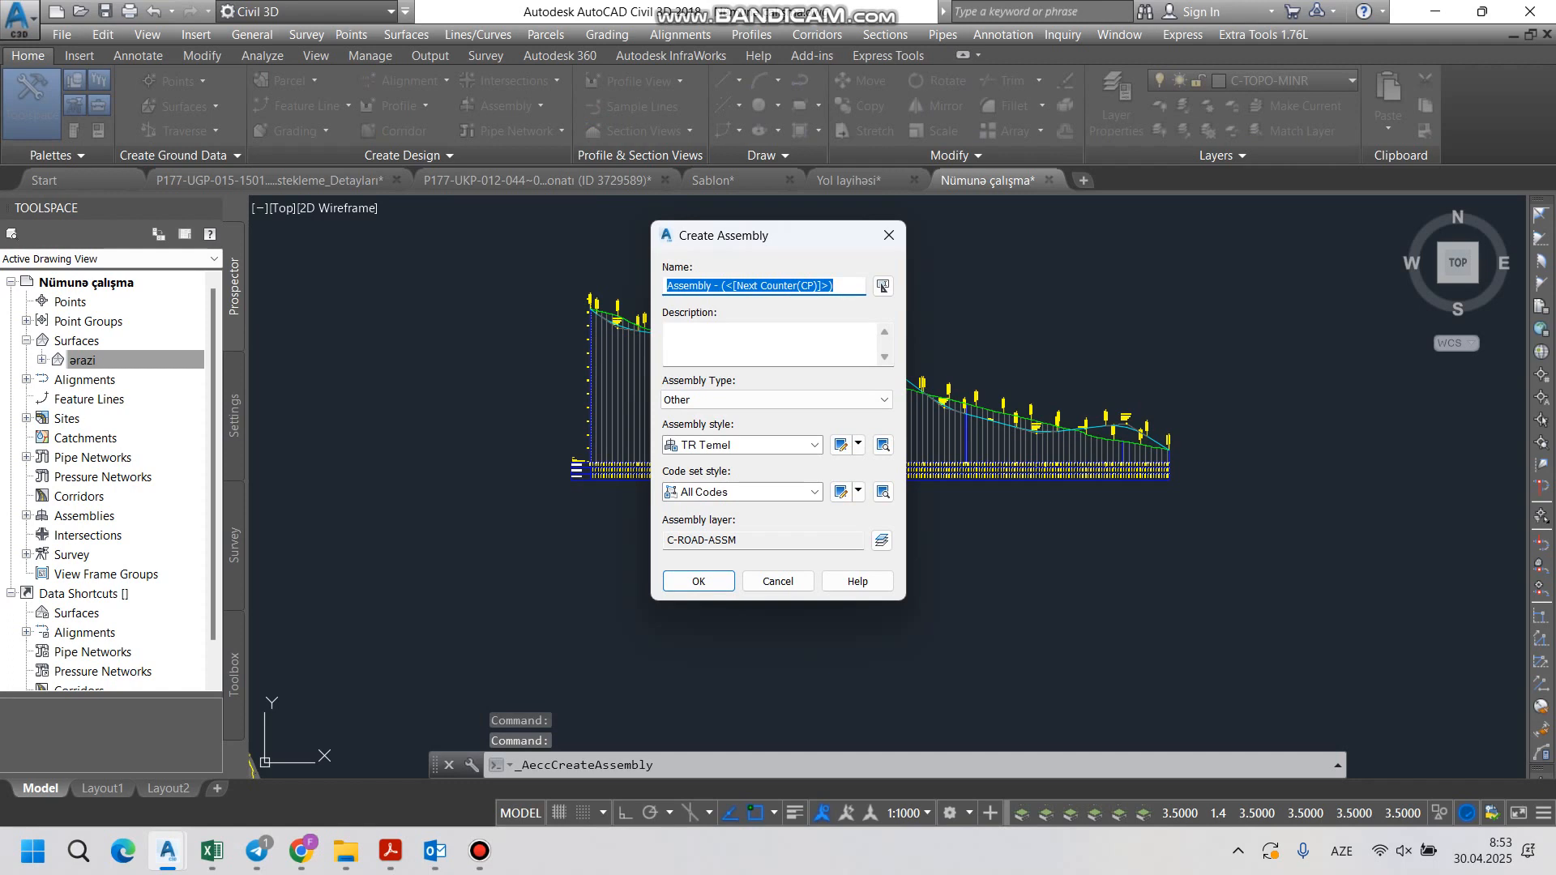
key("BackSpace")
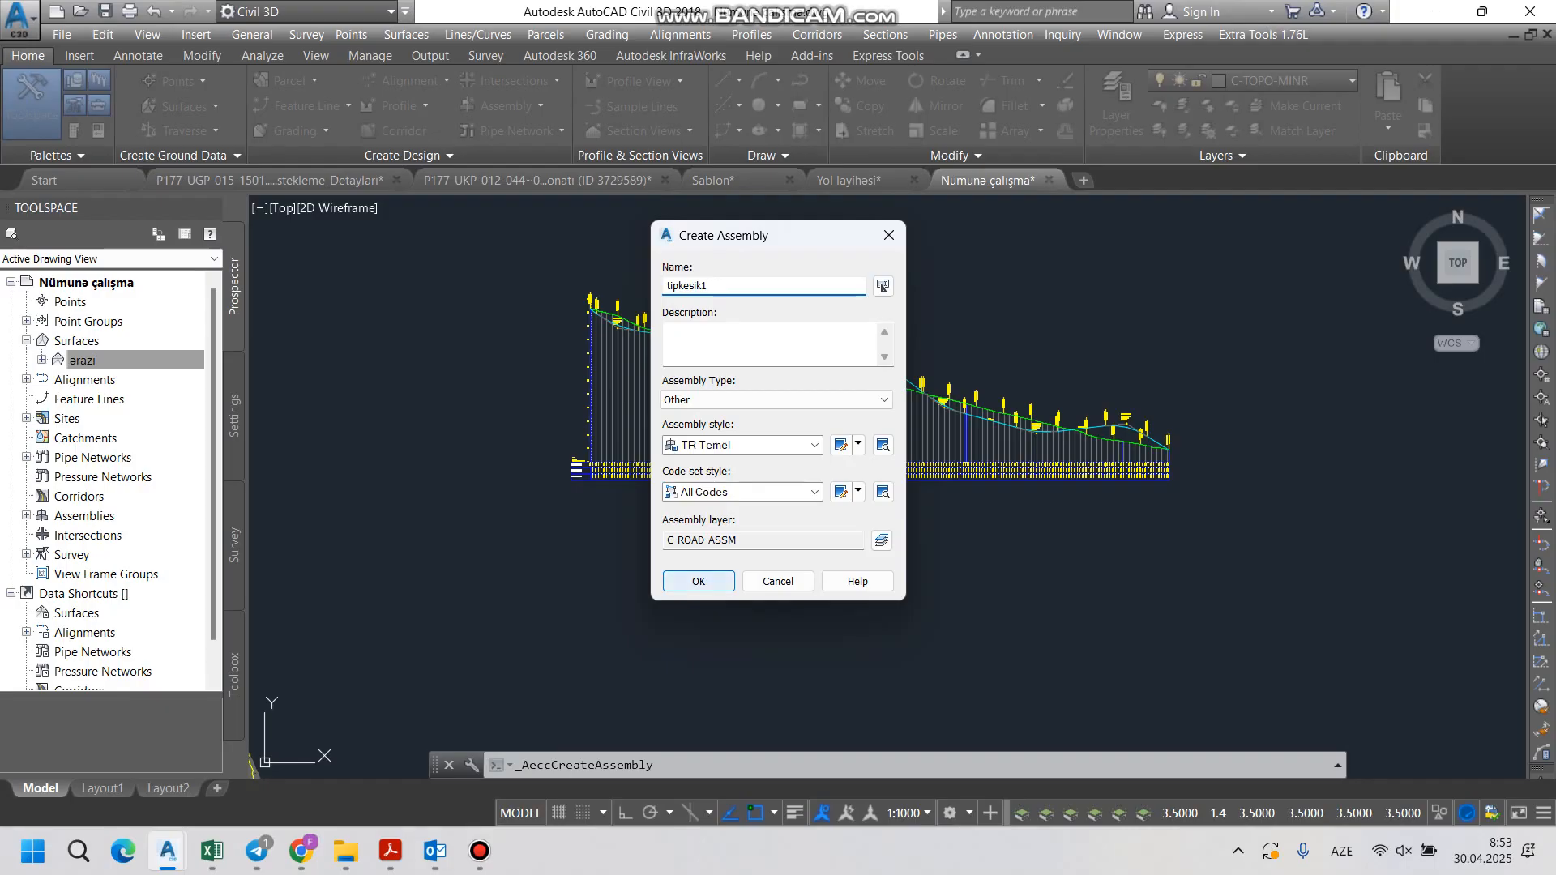
key("Return")
scroll(731, 359, "down", 2)
middle_click_drag(704, 559, 702, 511)
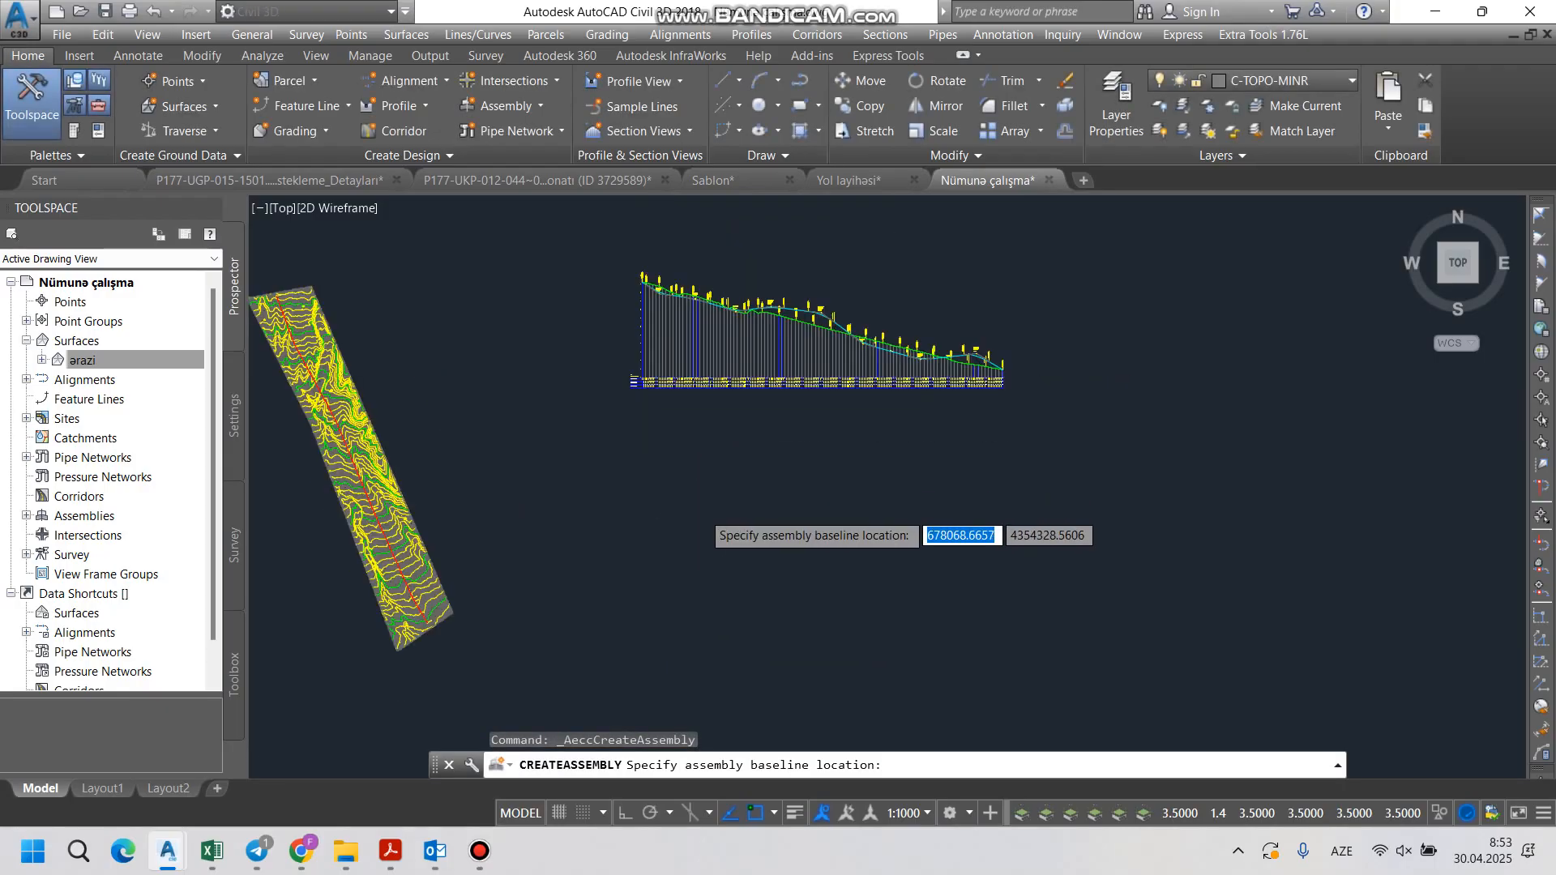
scroll(700, 508, "up", 2)
scroll(686, 467, "up", 2)
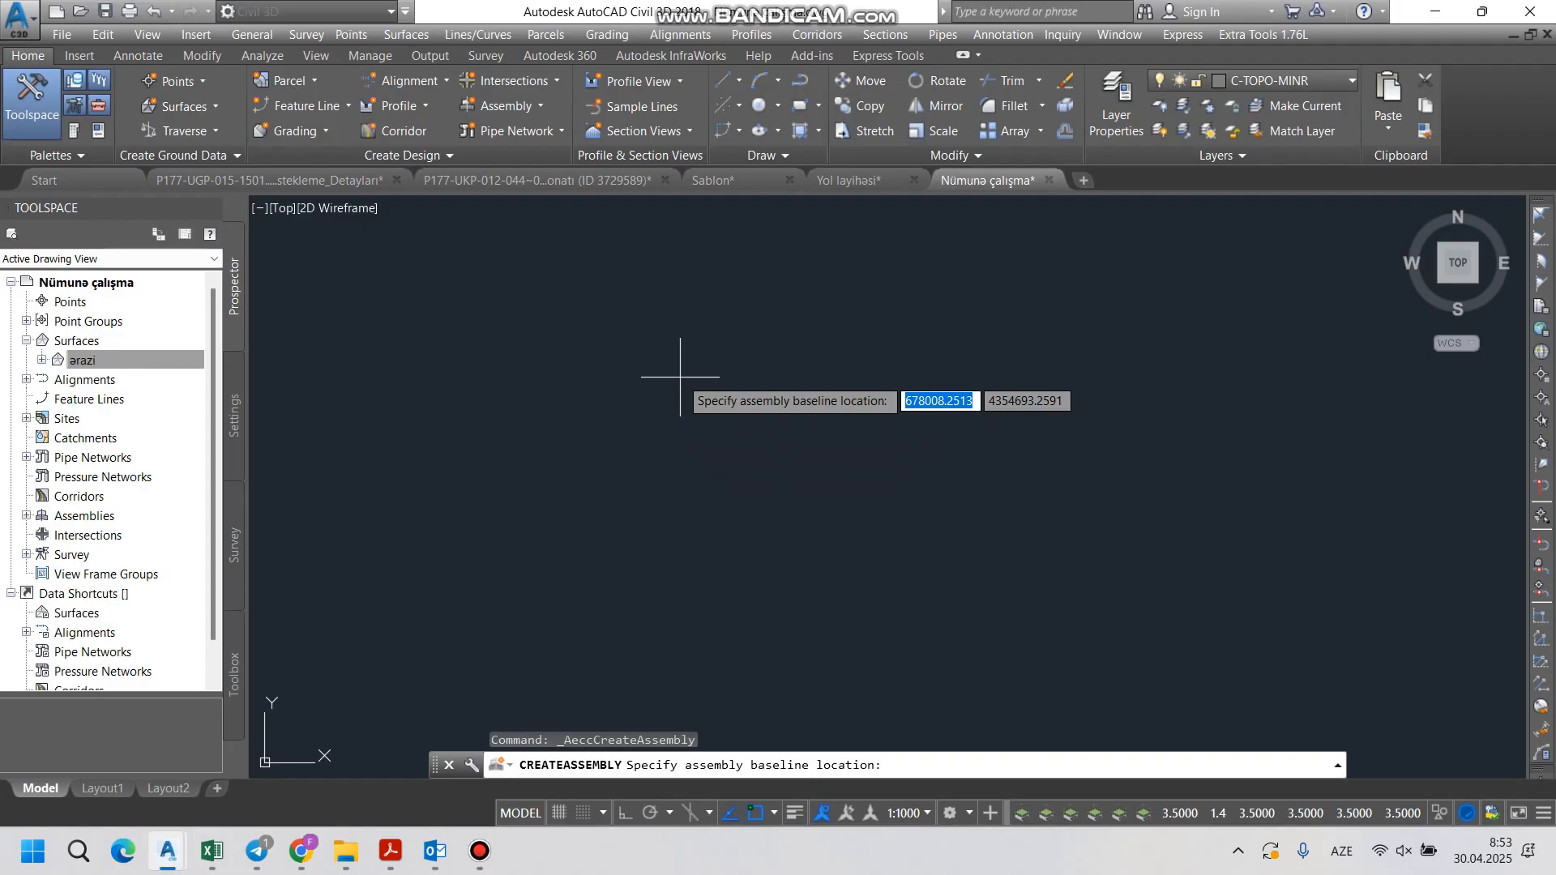
left_click(887, 486)
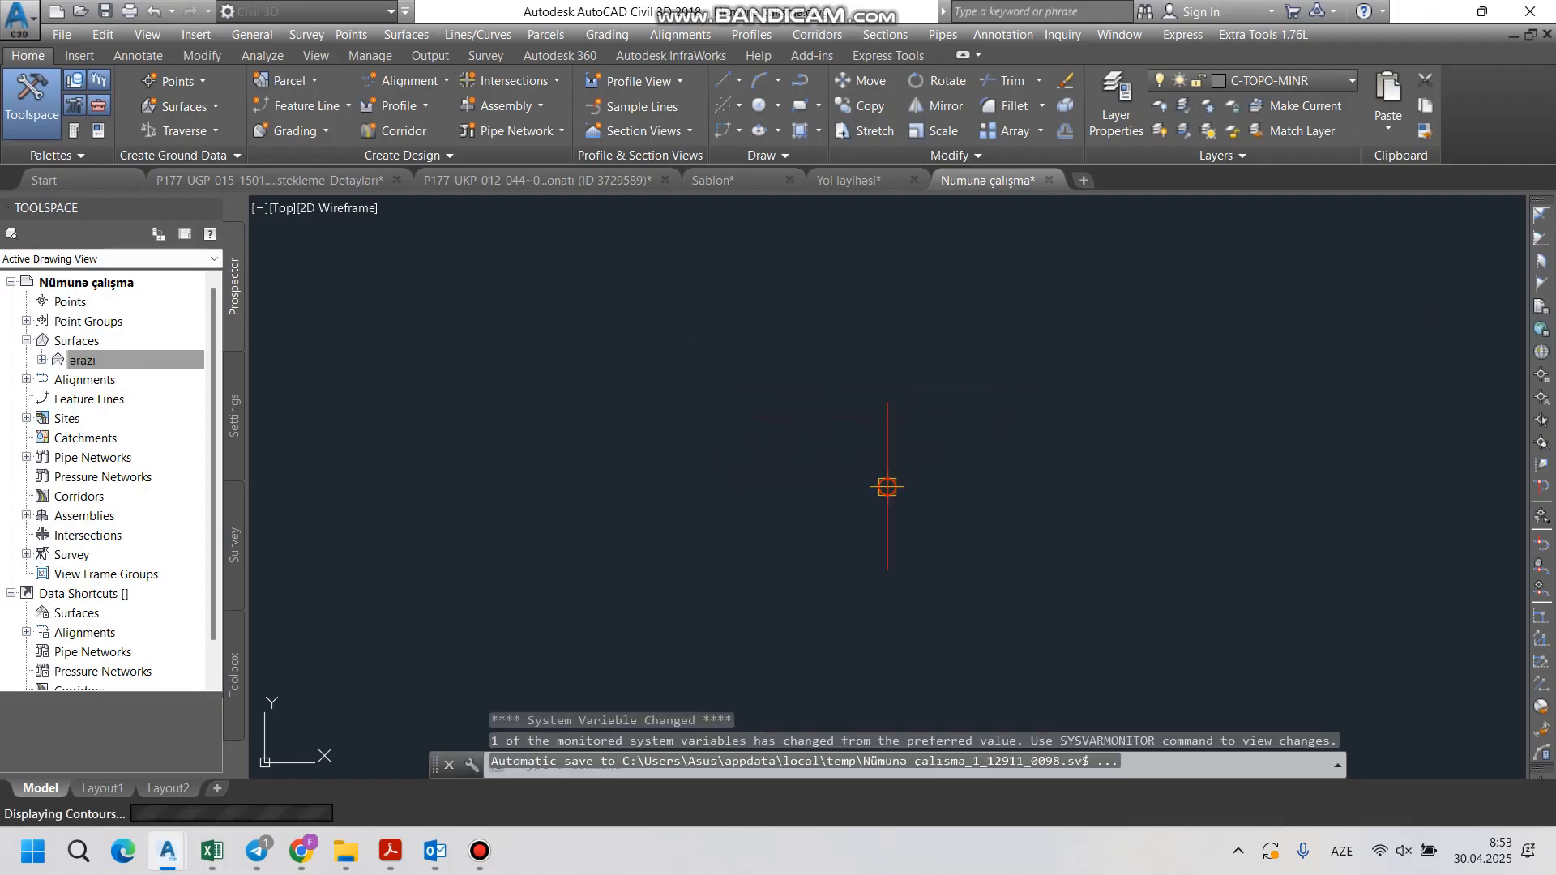
middle_click_drag(921, 538, 760, 438)
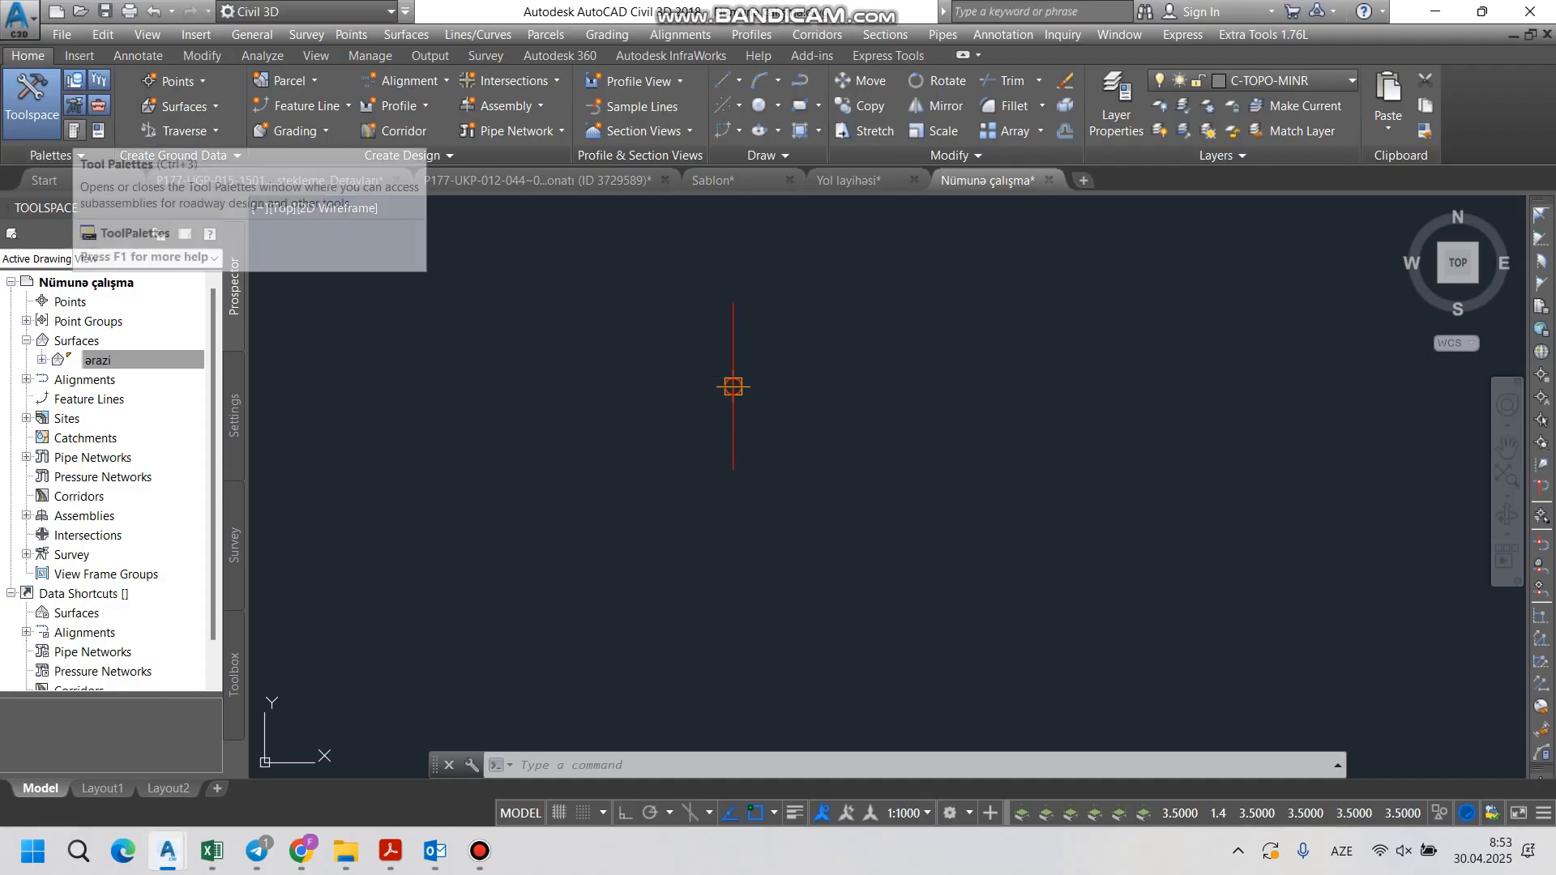
Step: Show the tool palettes containing the metric subassemblies
left_click(75, 130)
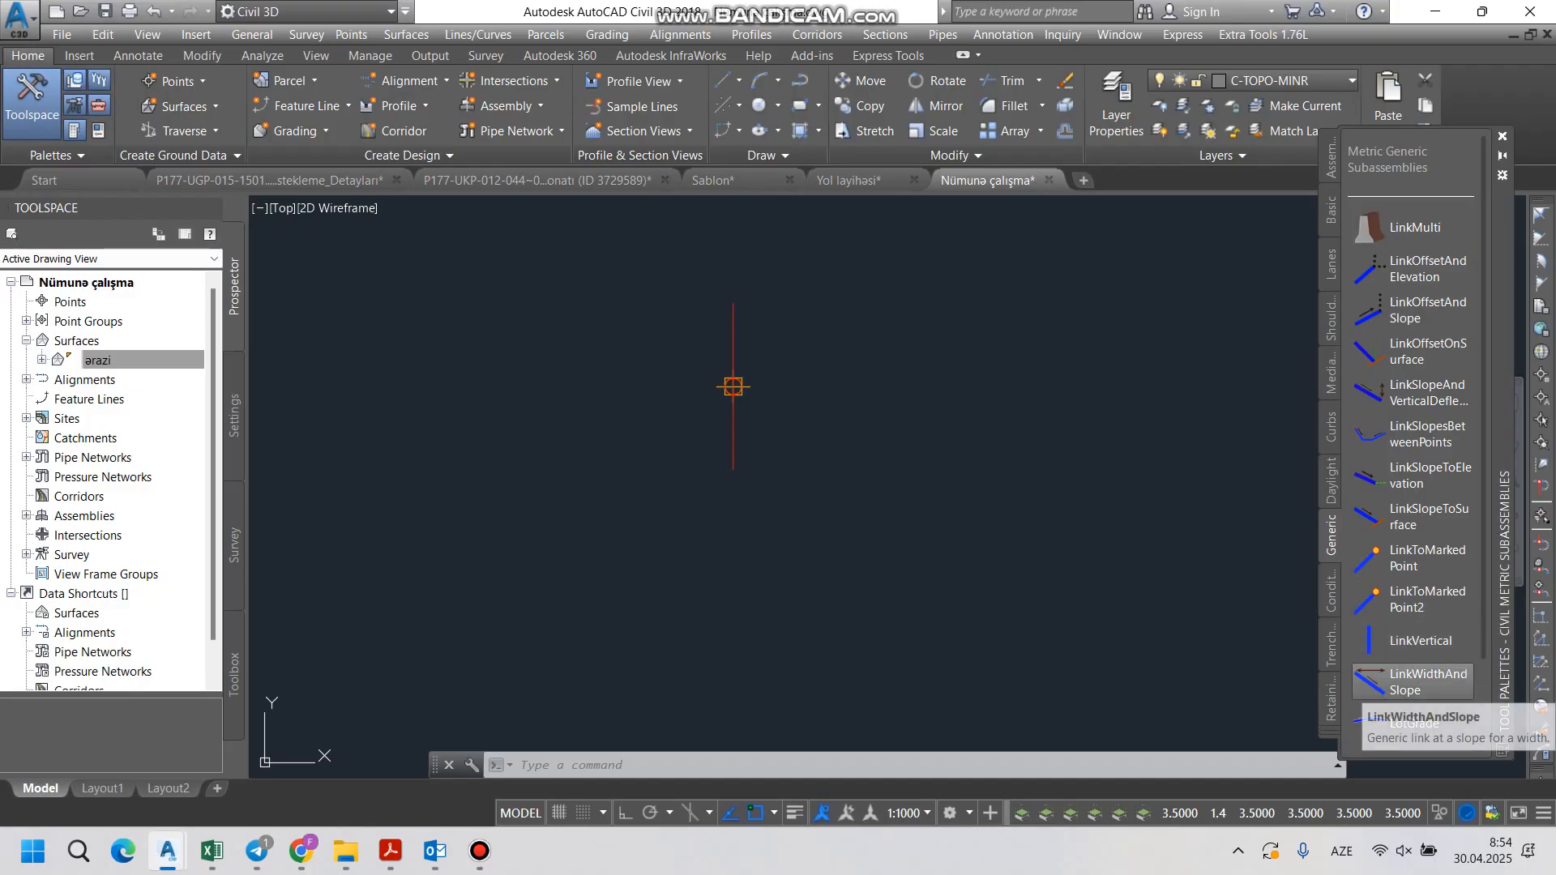
Step: Try to attach generic LinkWidthAndSlope subassemblies to the centre marker of the tipkesik1 baseline
left_click(1411, 681)
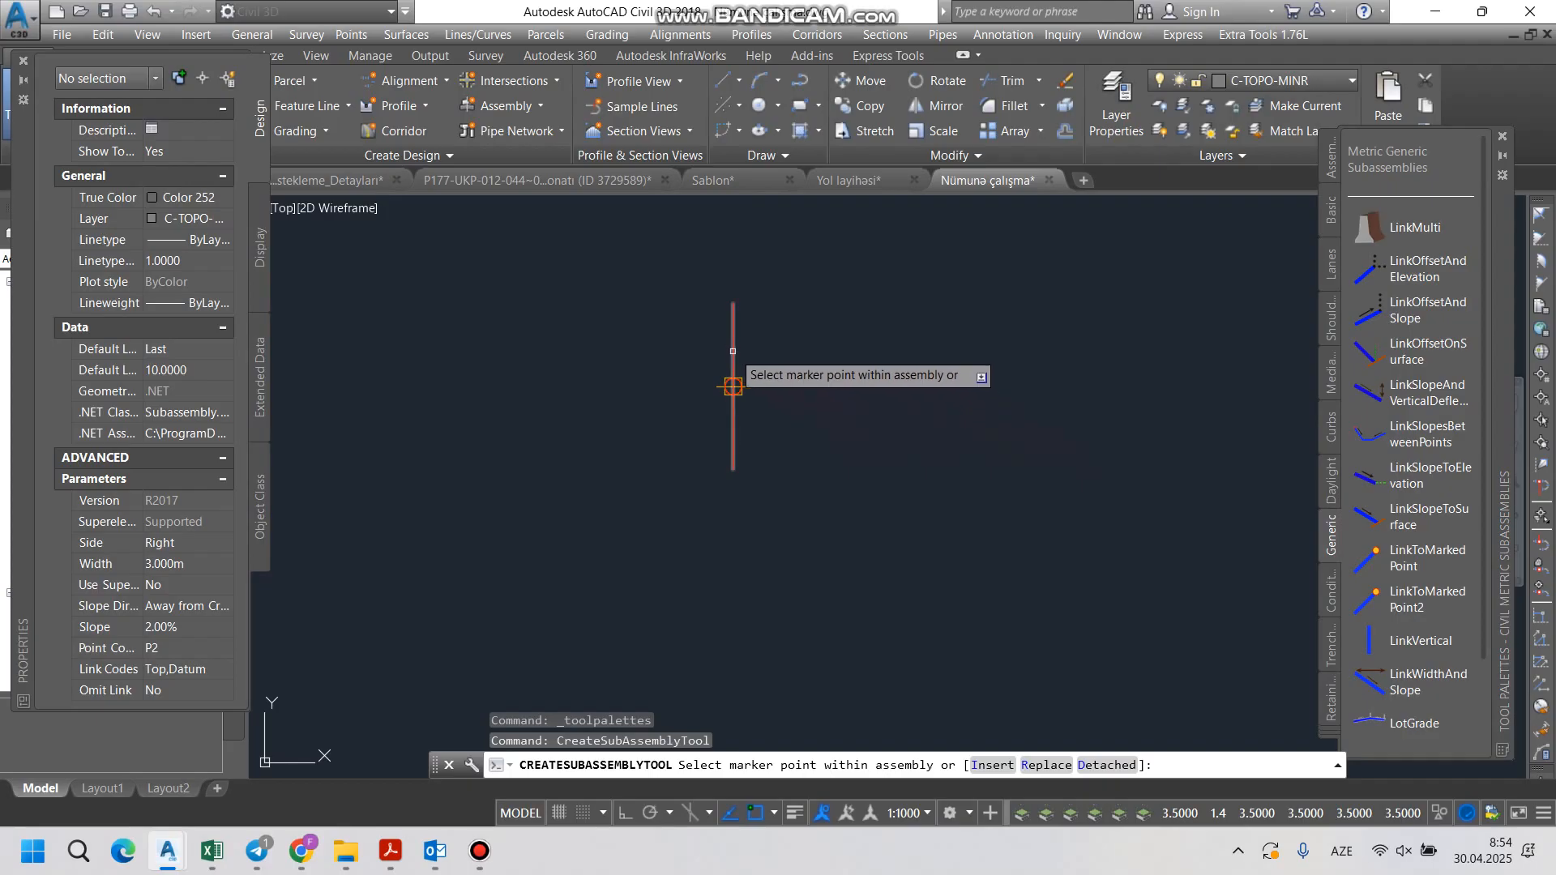
left_click(732, 387)
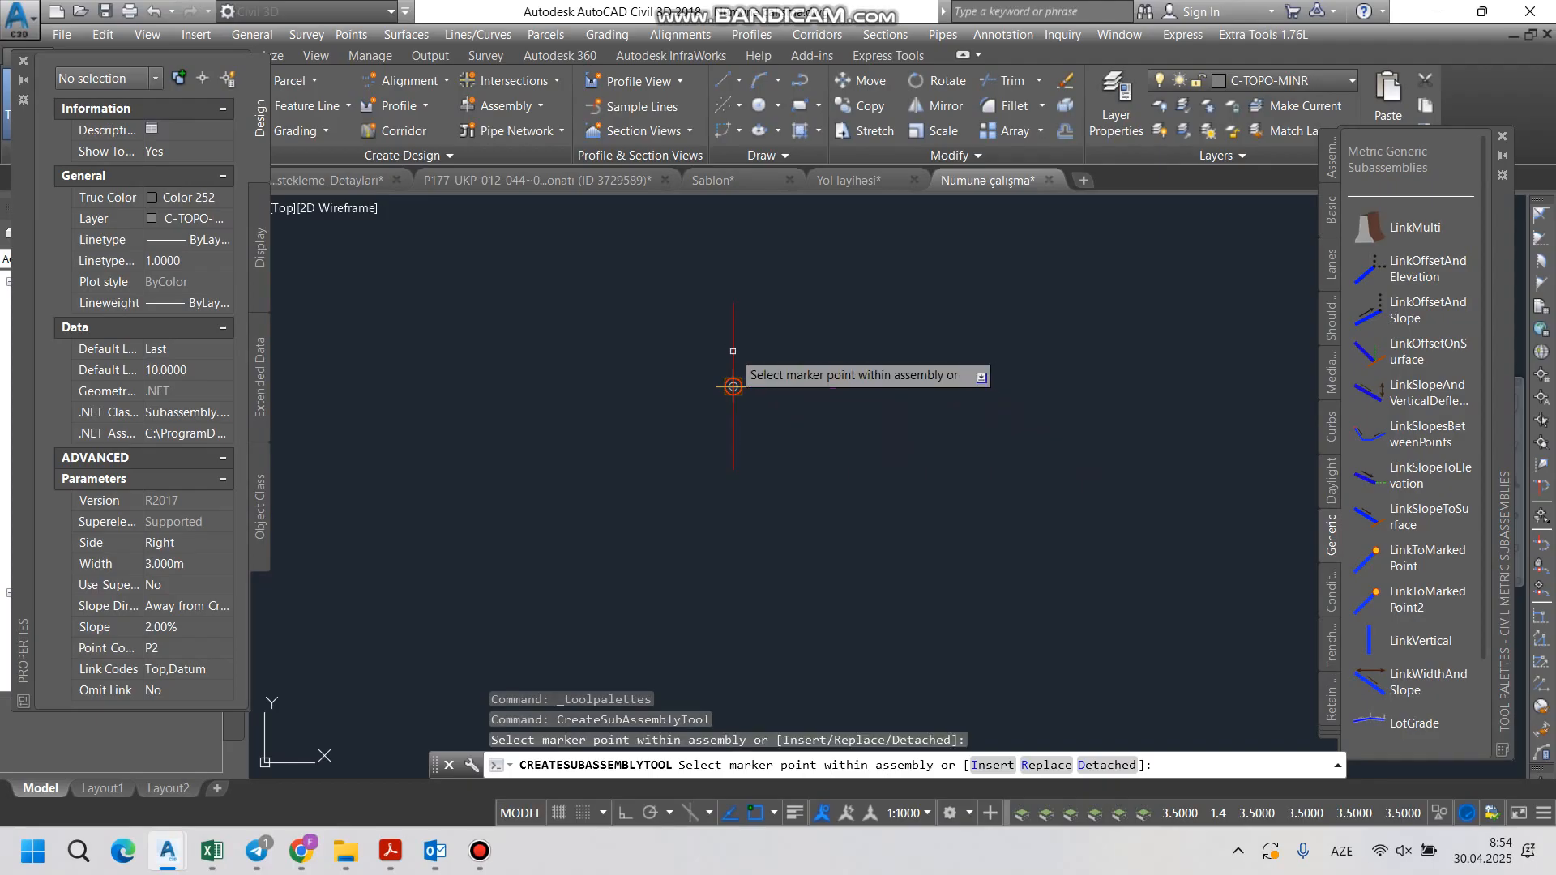
left_click(733, 386)
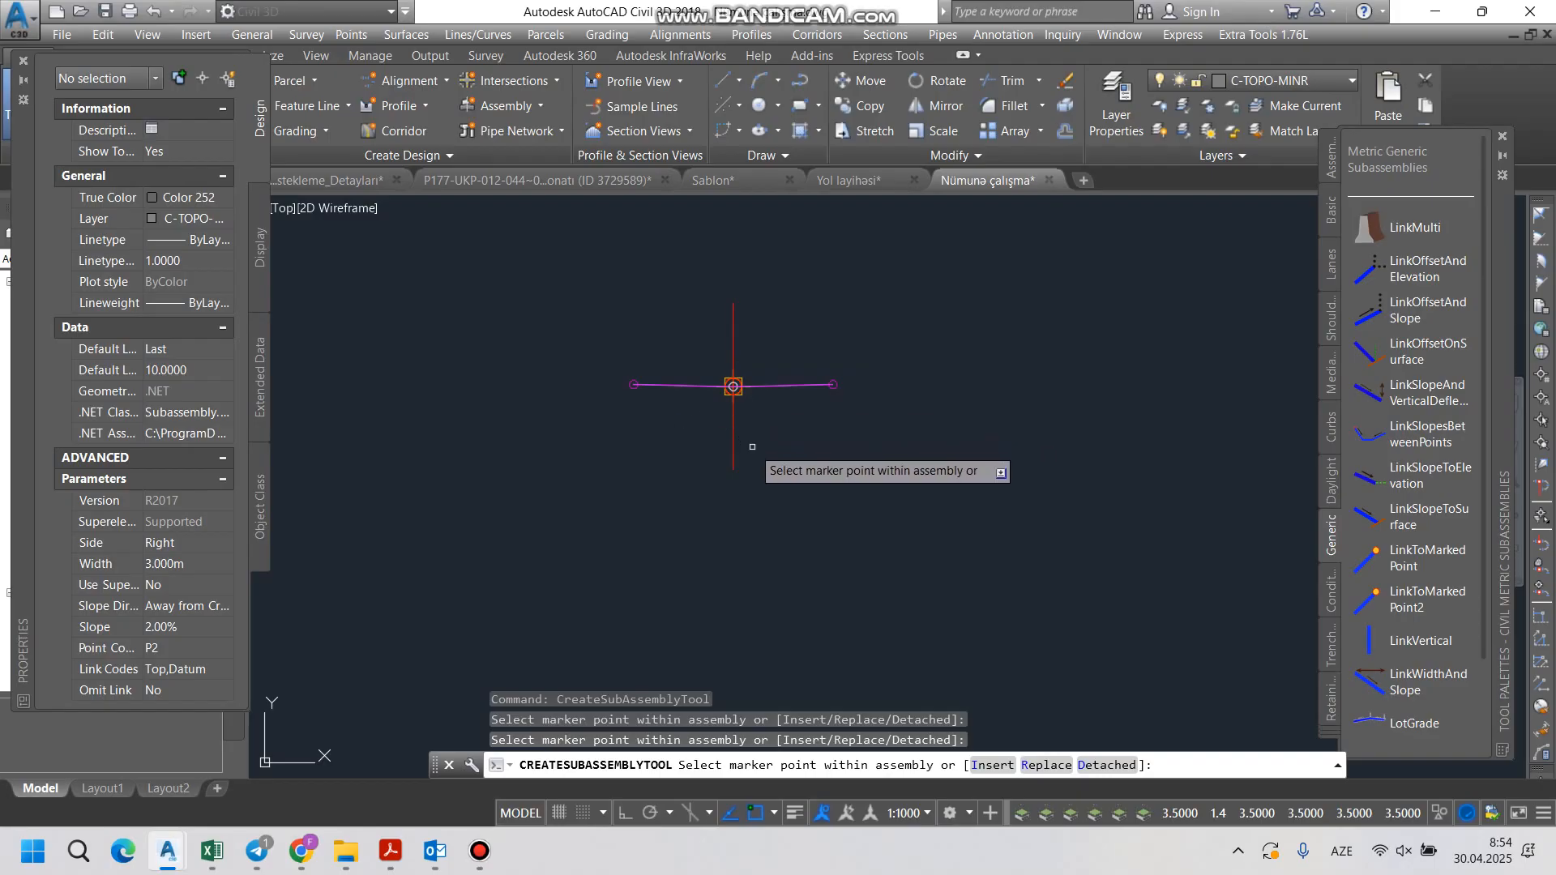
key("Escape")
key("ctrl+z")
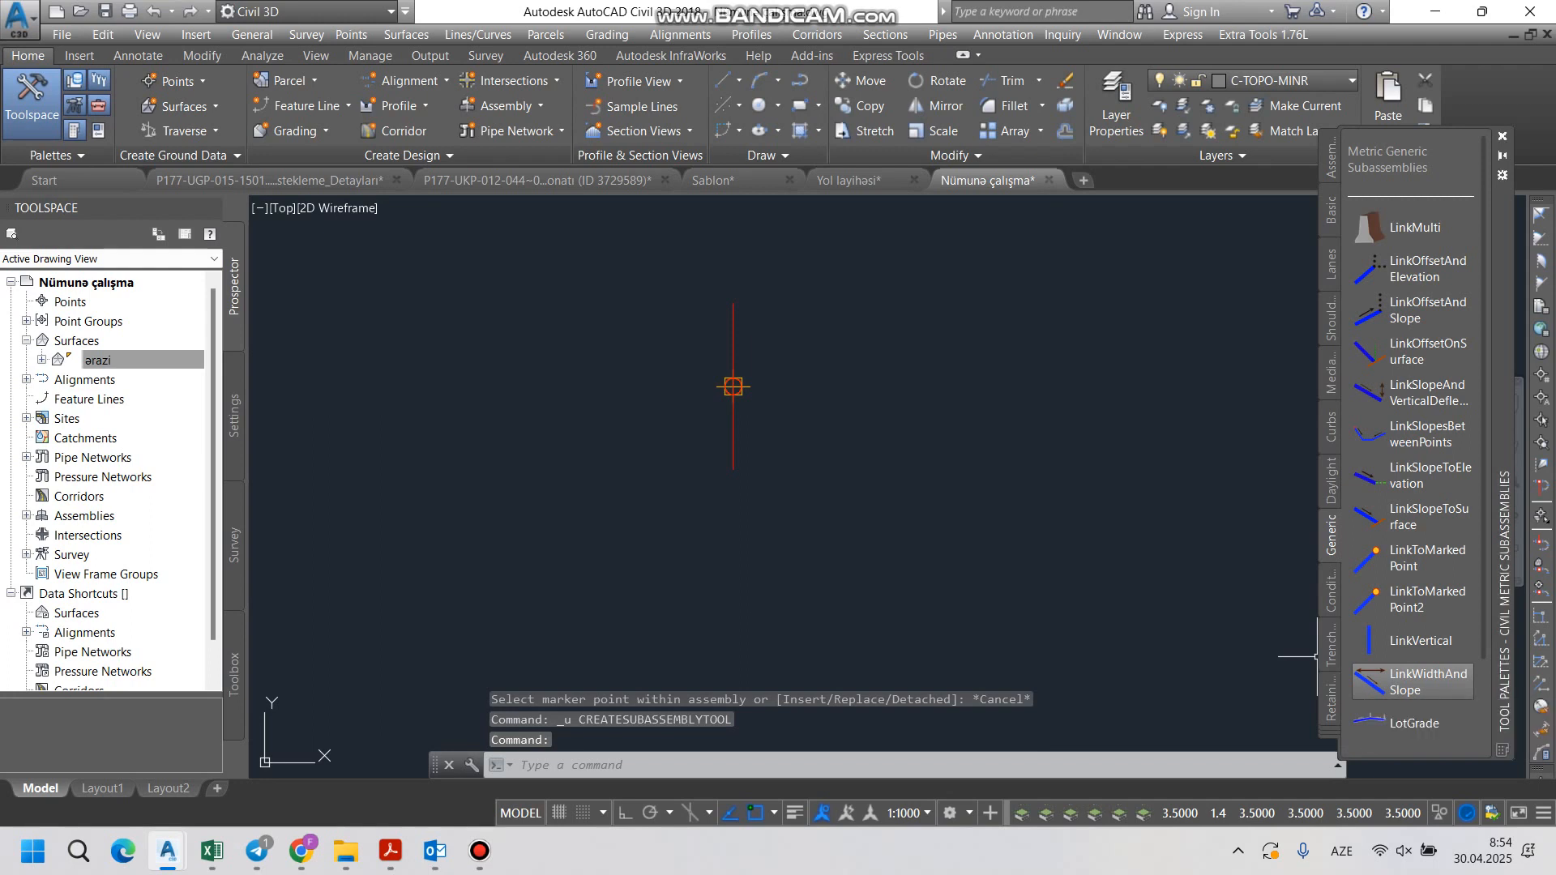
Step: Attach one LinkWidthAndSlope subassembly to the right side of the assembly baseline
left_click(1410, 684)
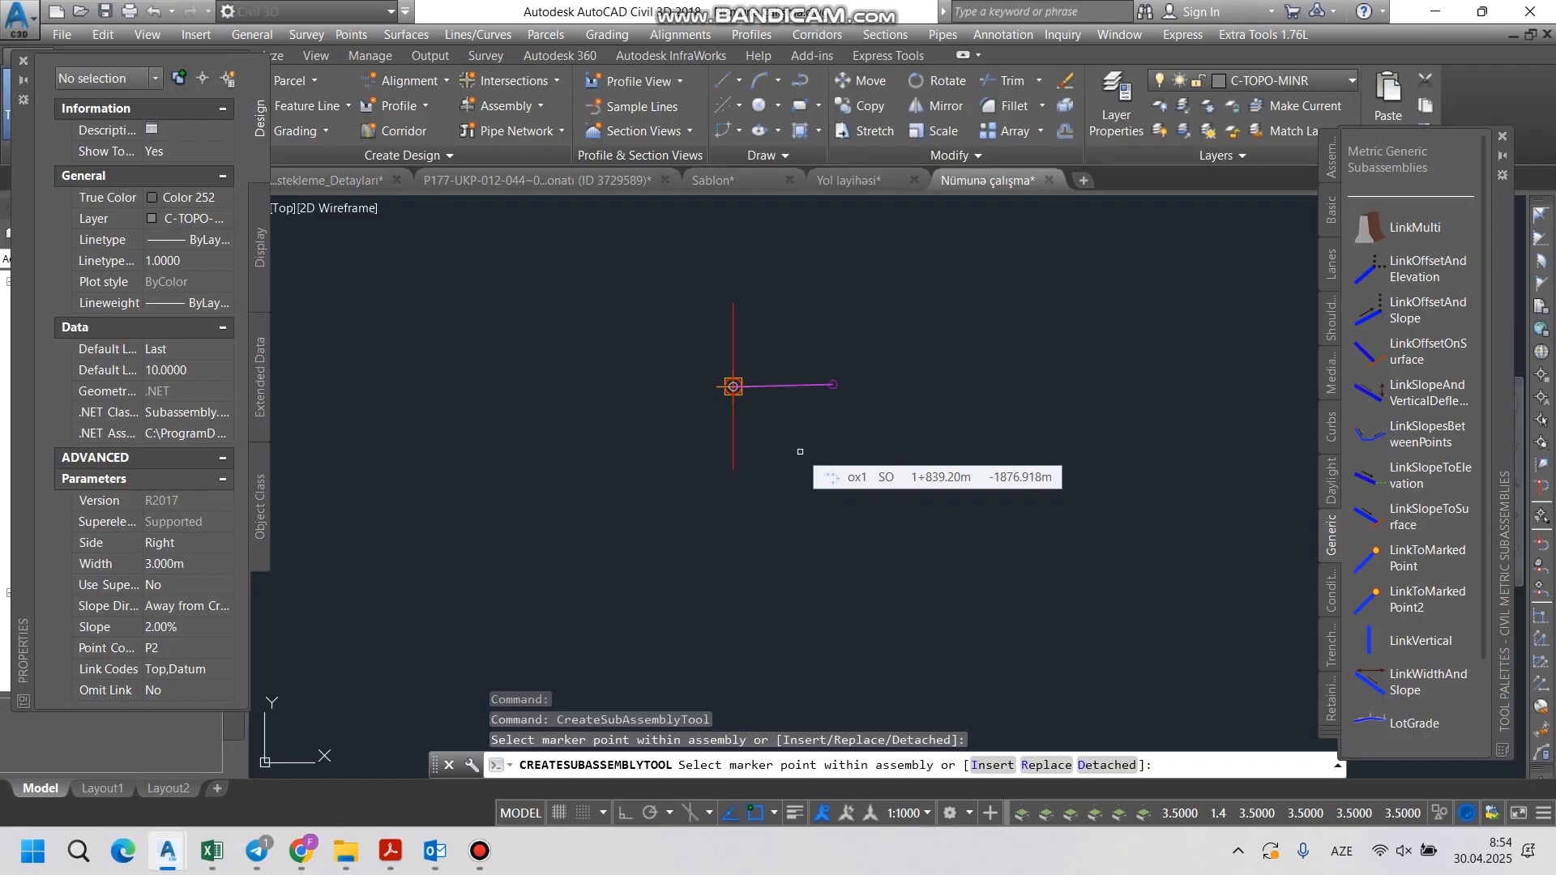
key("Escape")
scroll(814, 393, "up", 4)
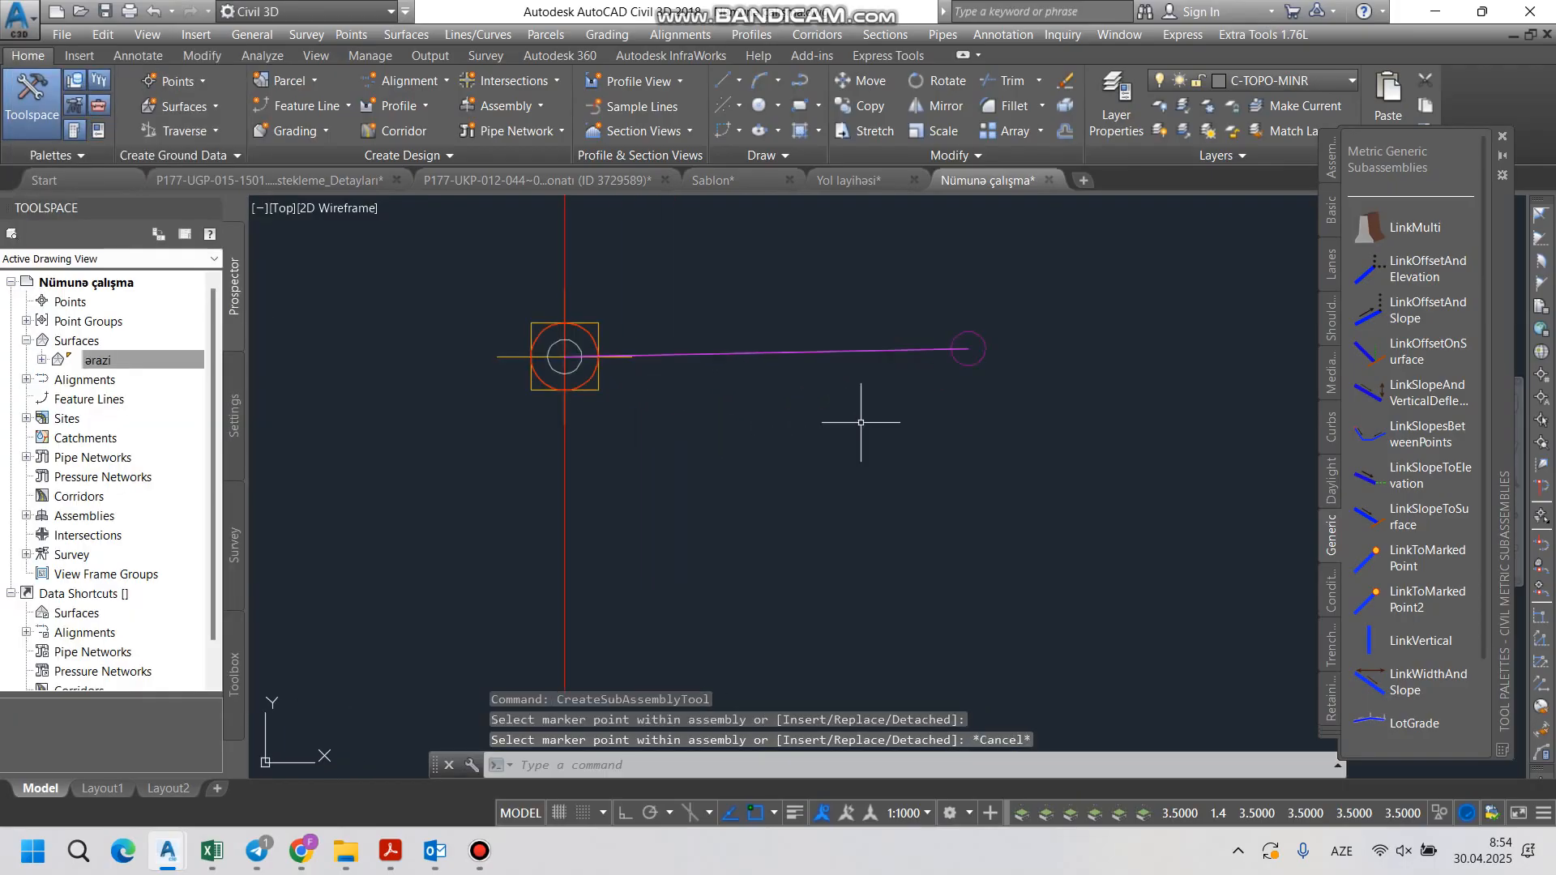
Step: Show the properties of the link attached to the baseline and set its width to 6 m
left_click(834, 406)
left_click(705, 325)
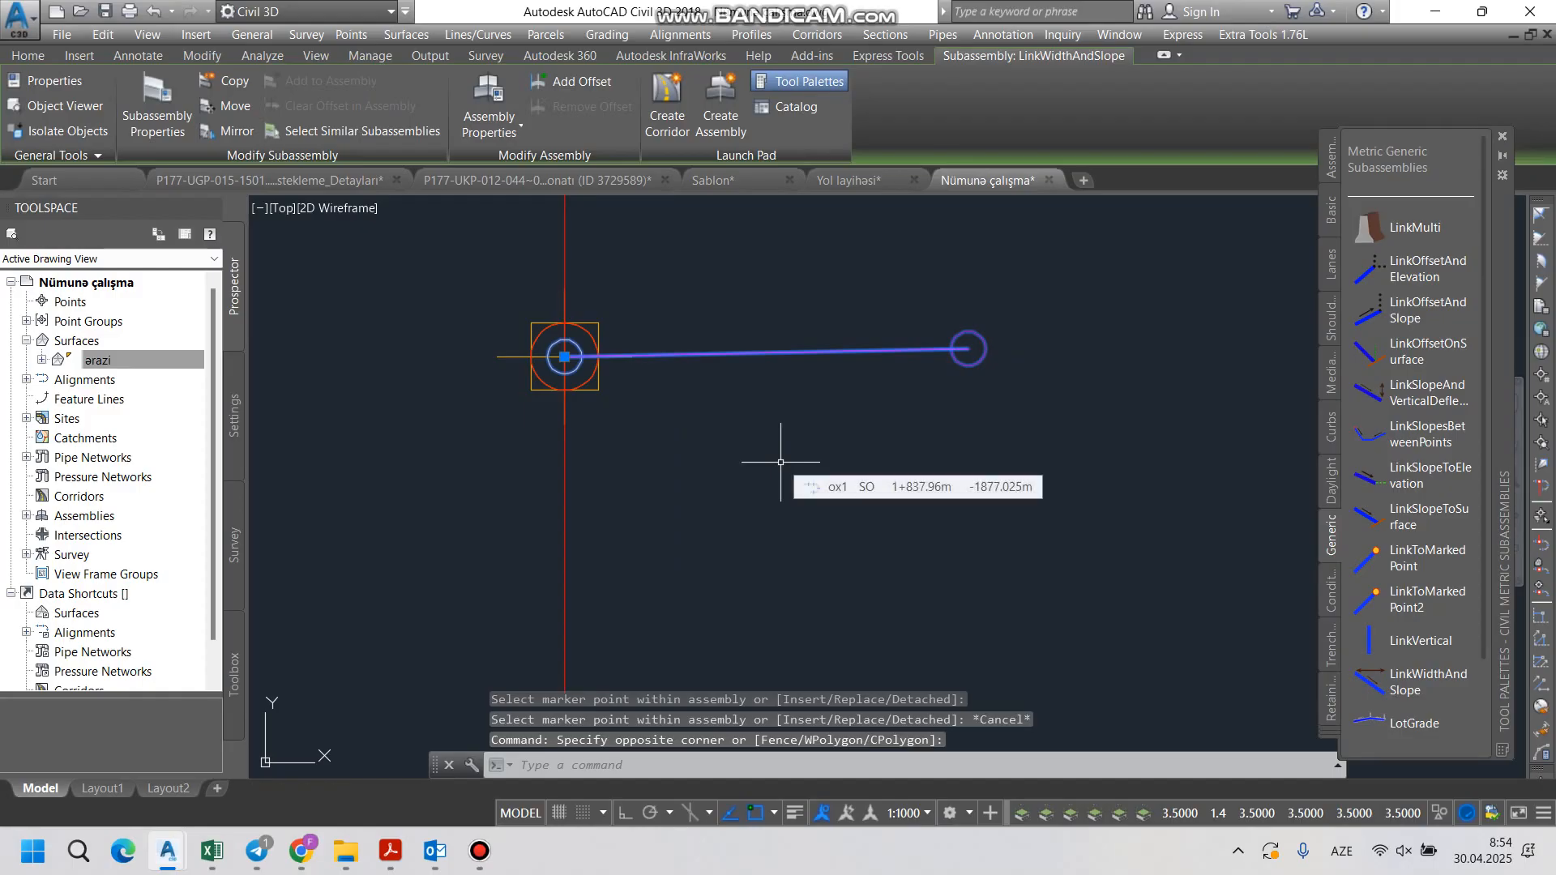
right_click(770, 353)
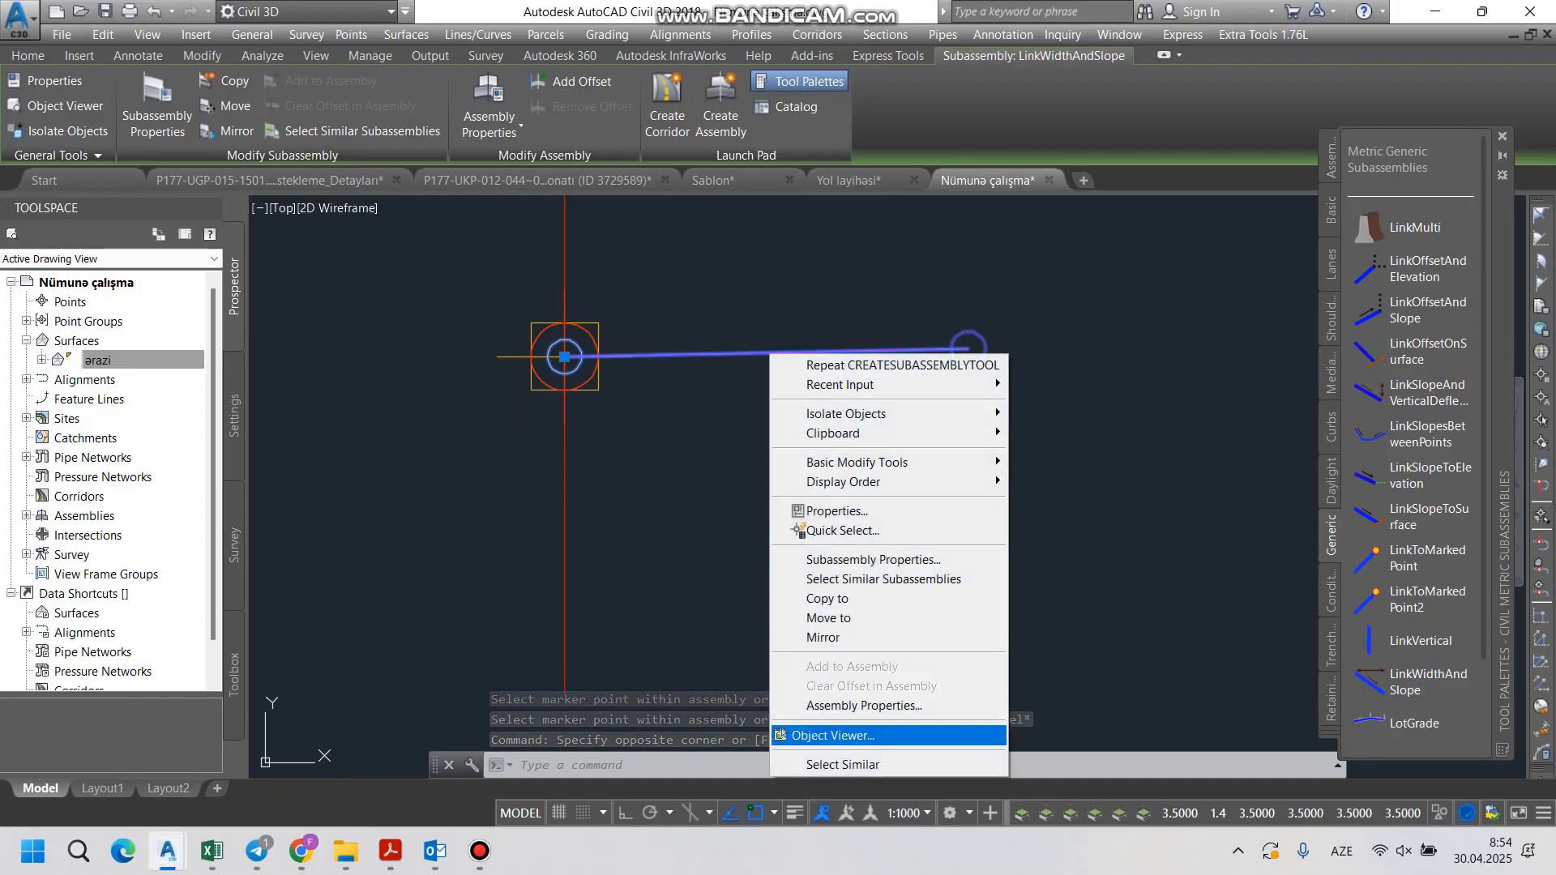
left_click(838, 512)
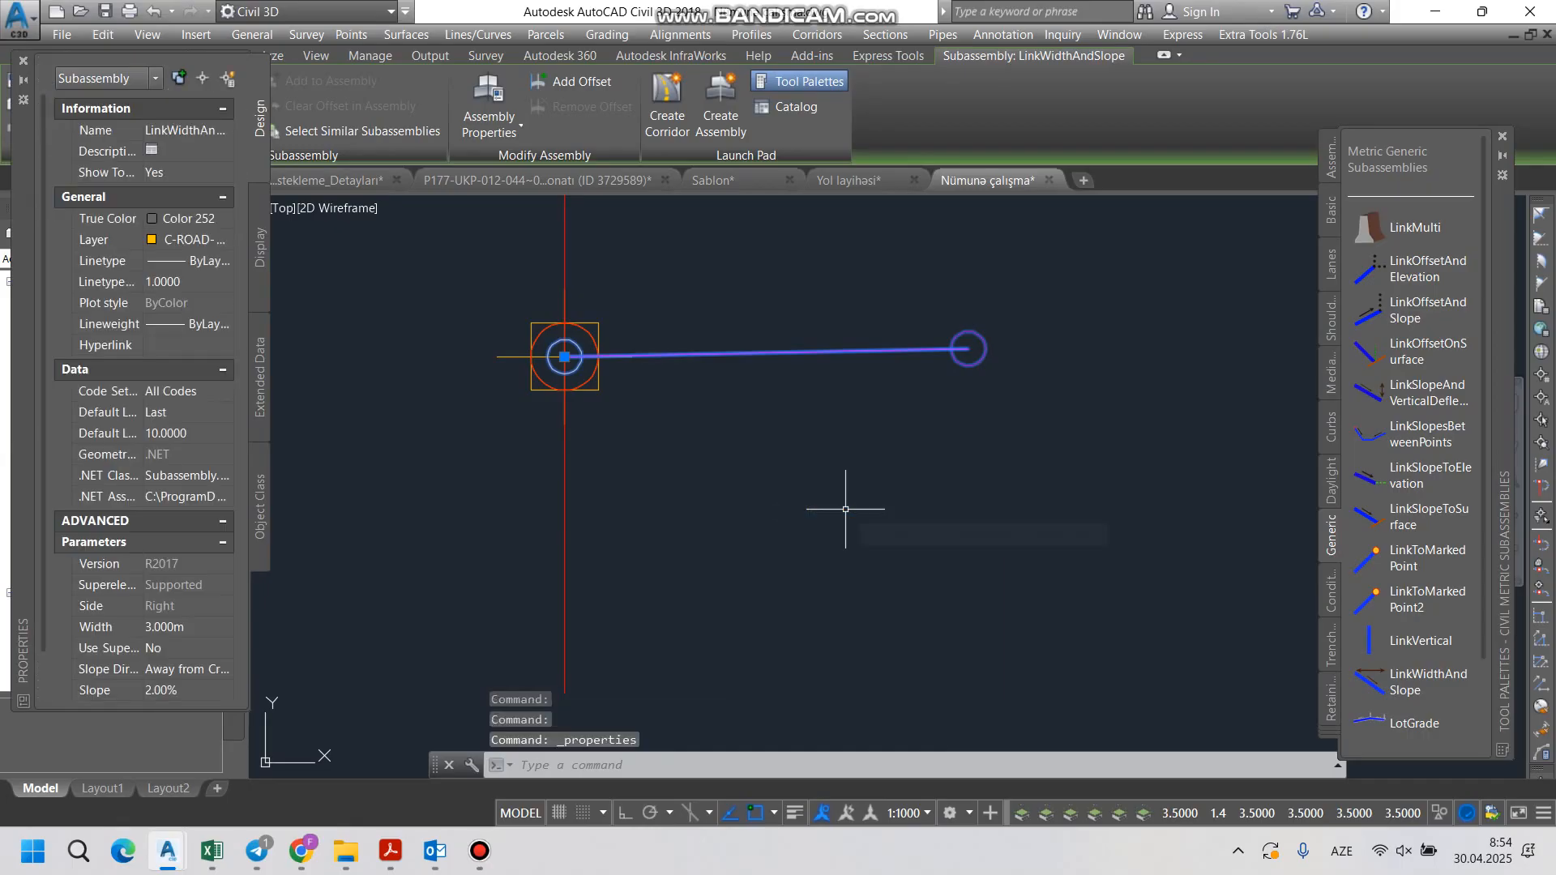
scroll(667, 441, "down", 2)
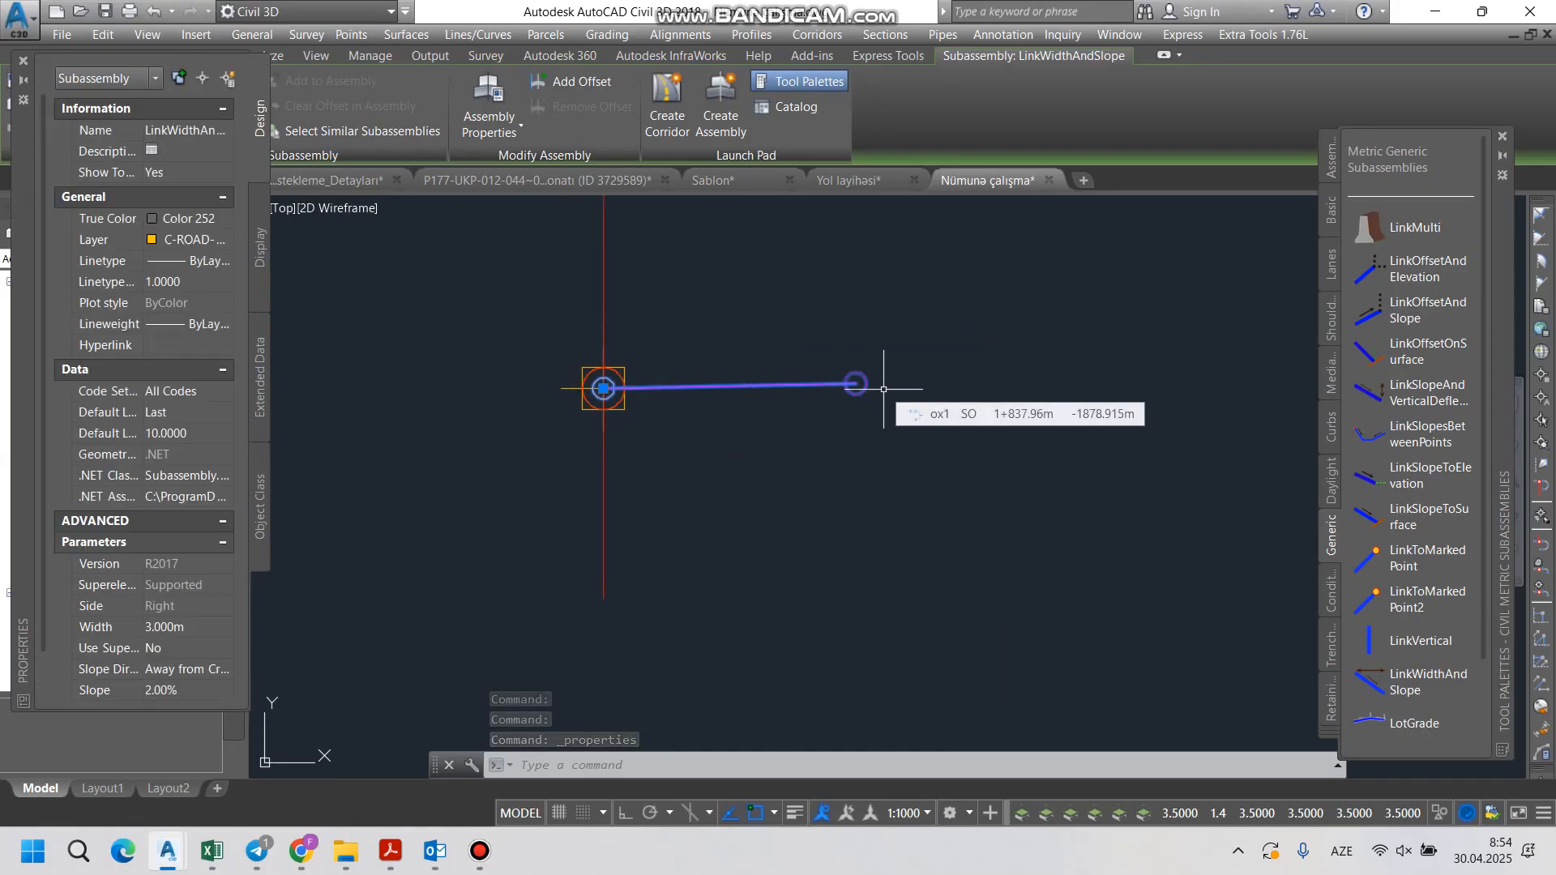
key("Escape")
left_click(737, 406)
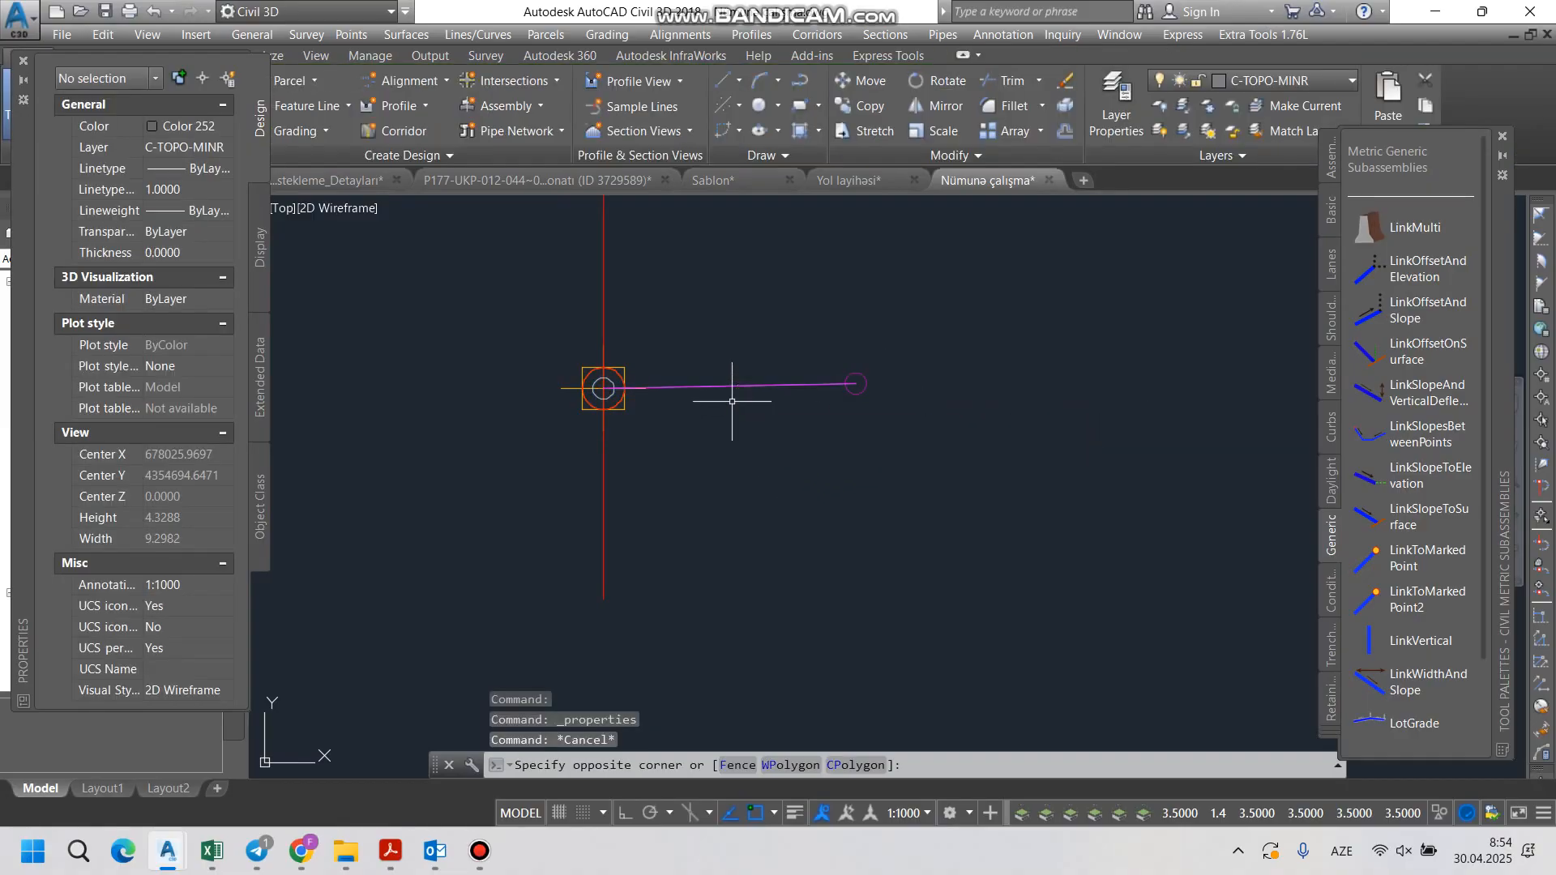
left_click(712, 338)
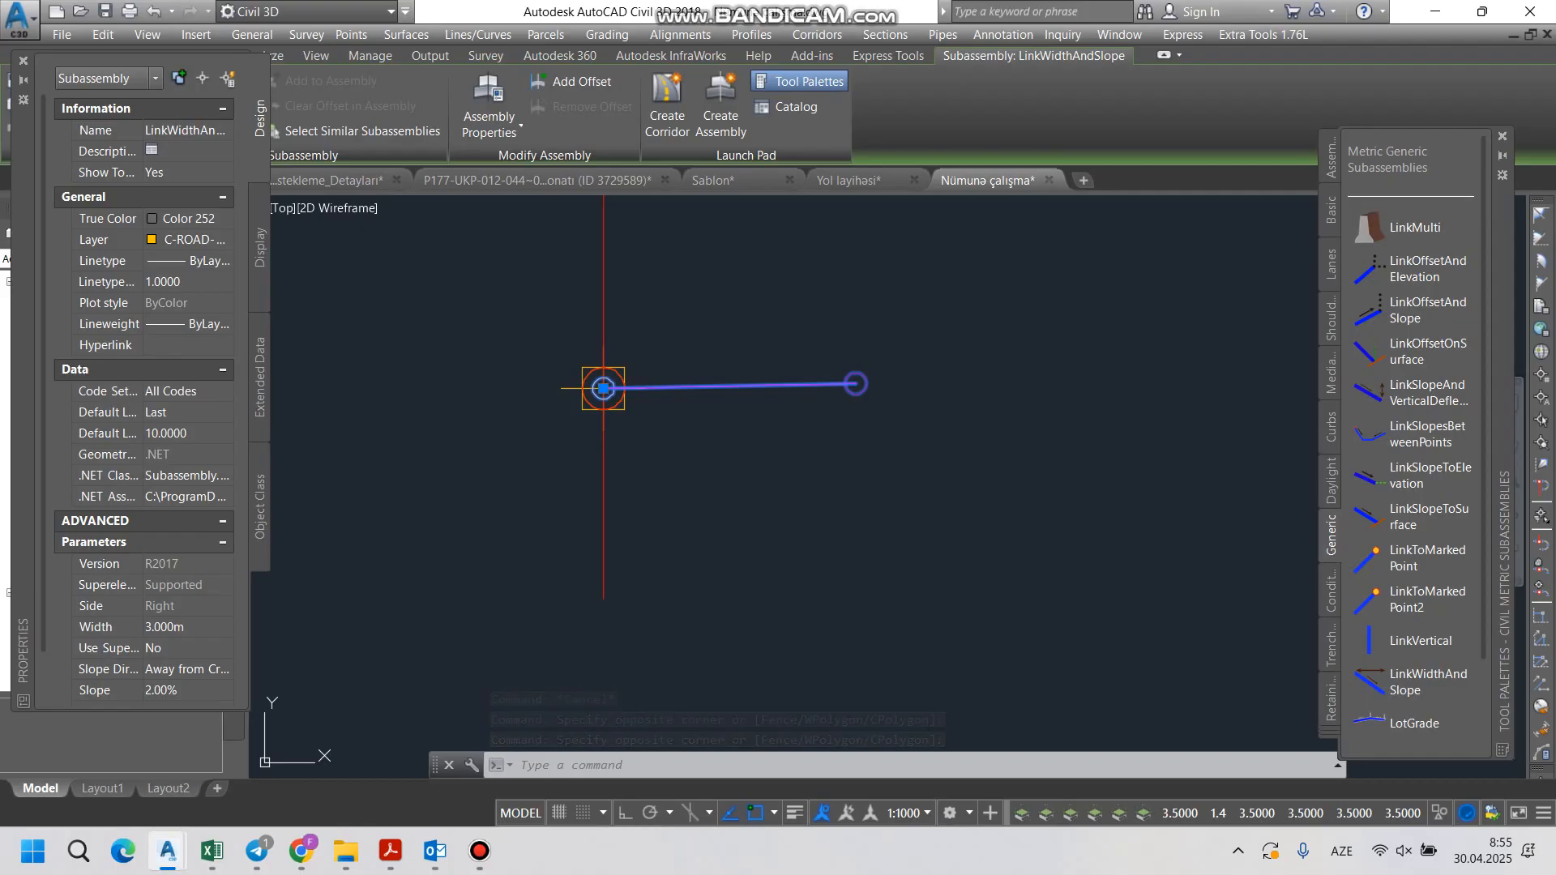
left_click(175, 627)
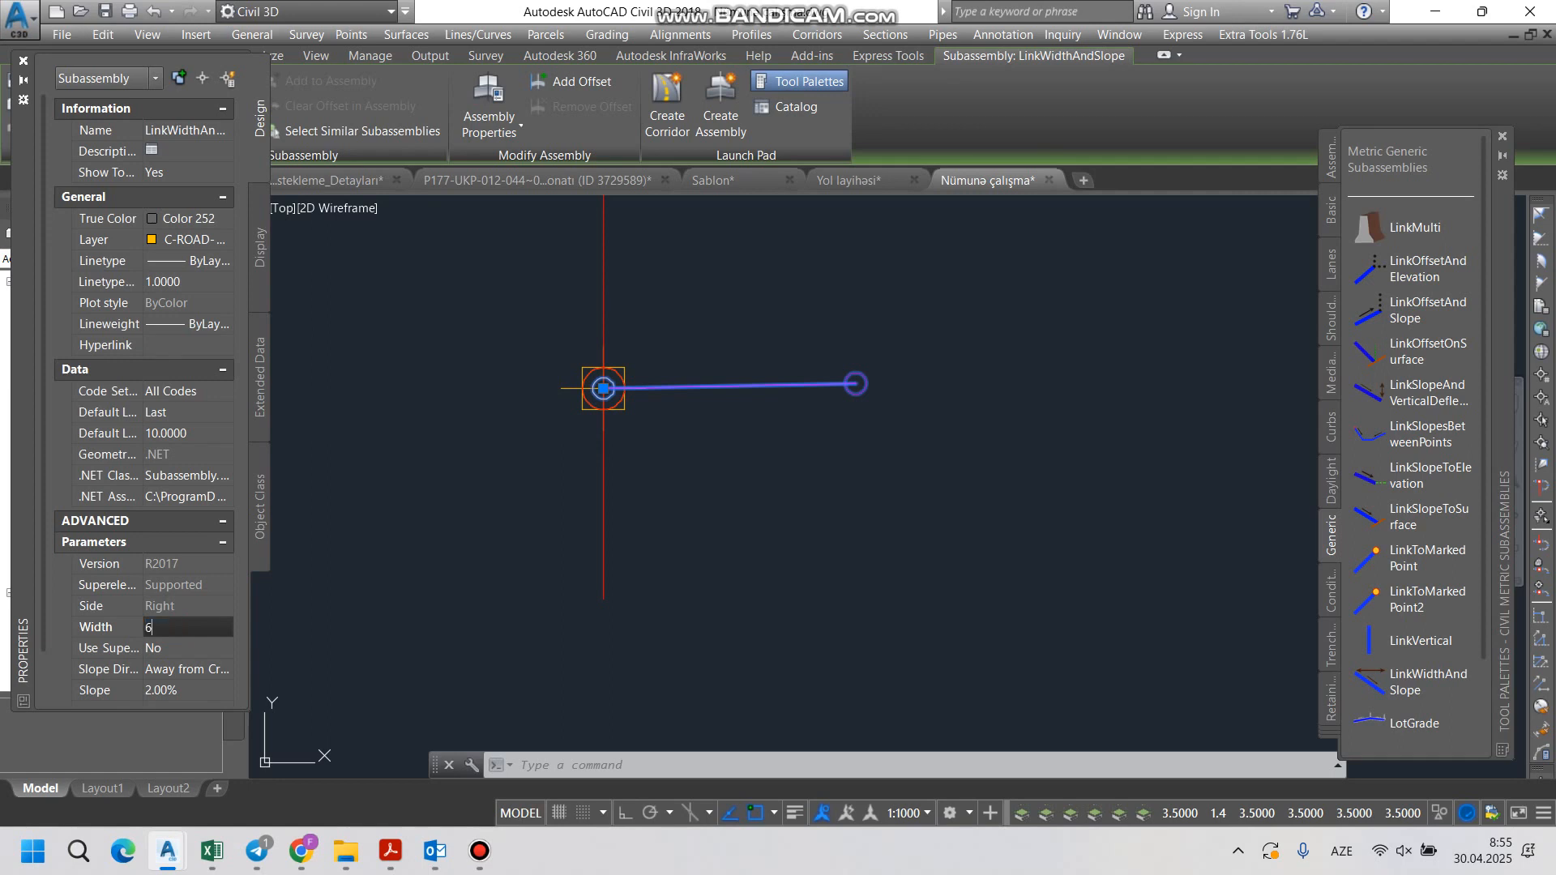
type("6")
key("Return")
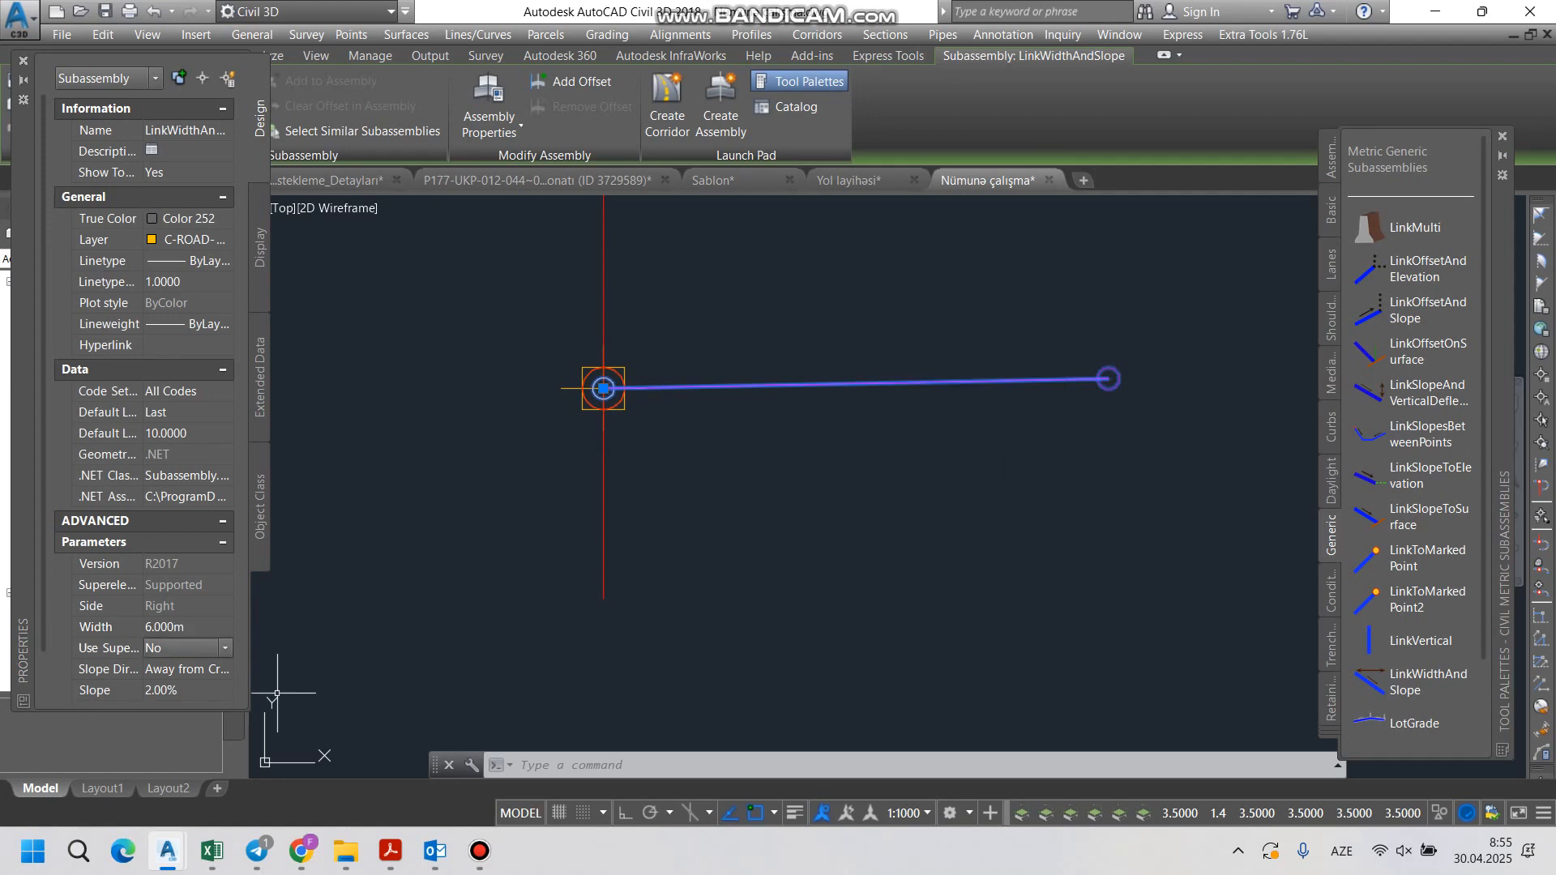
Step: Set the slope of the 6 m link to 2.50%
left_click(180, 691)
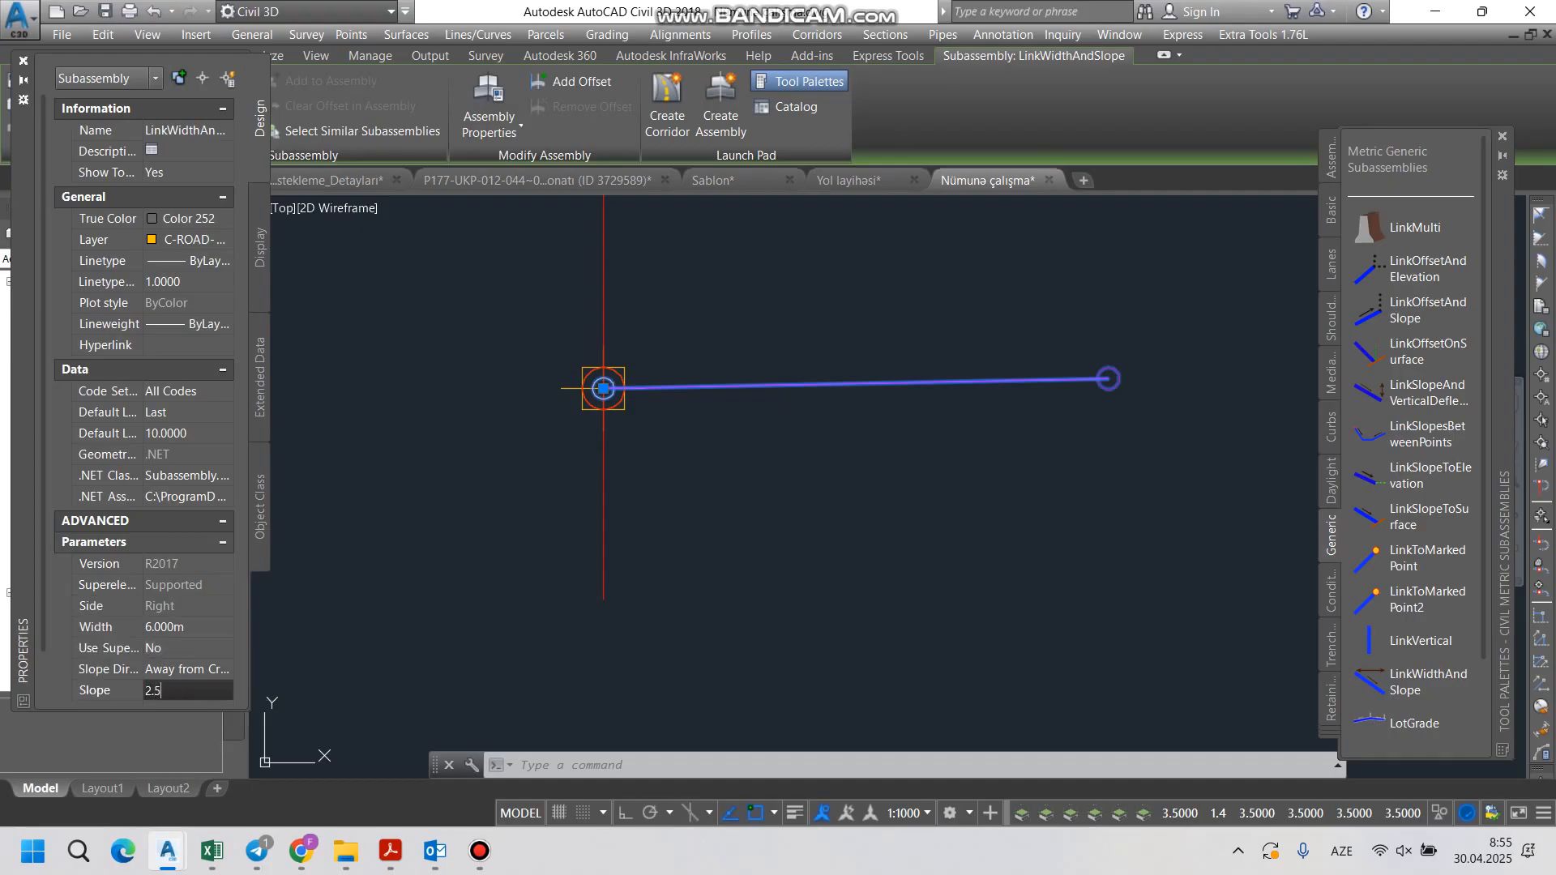
type("2.50")
key("Return")
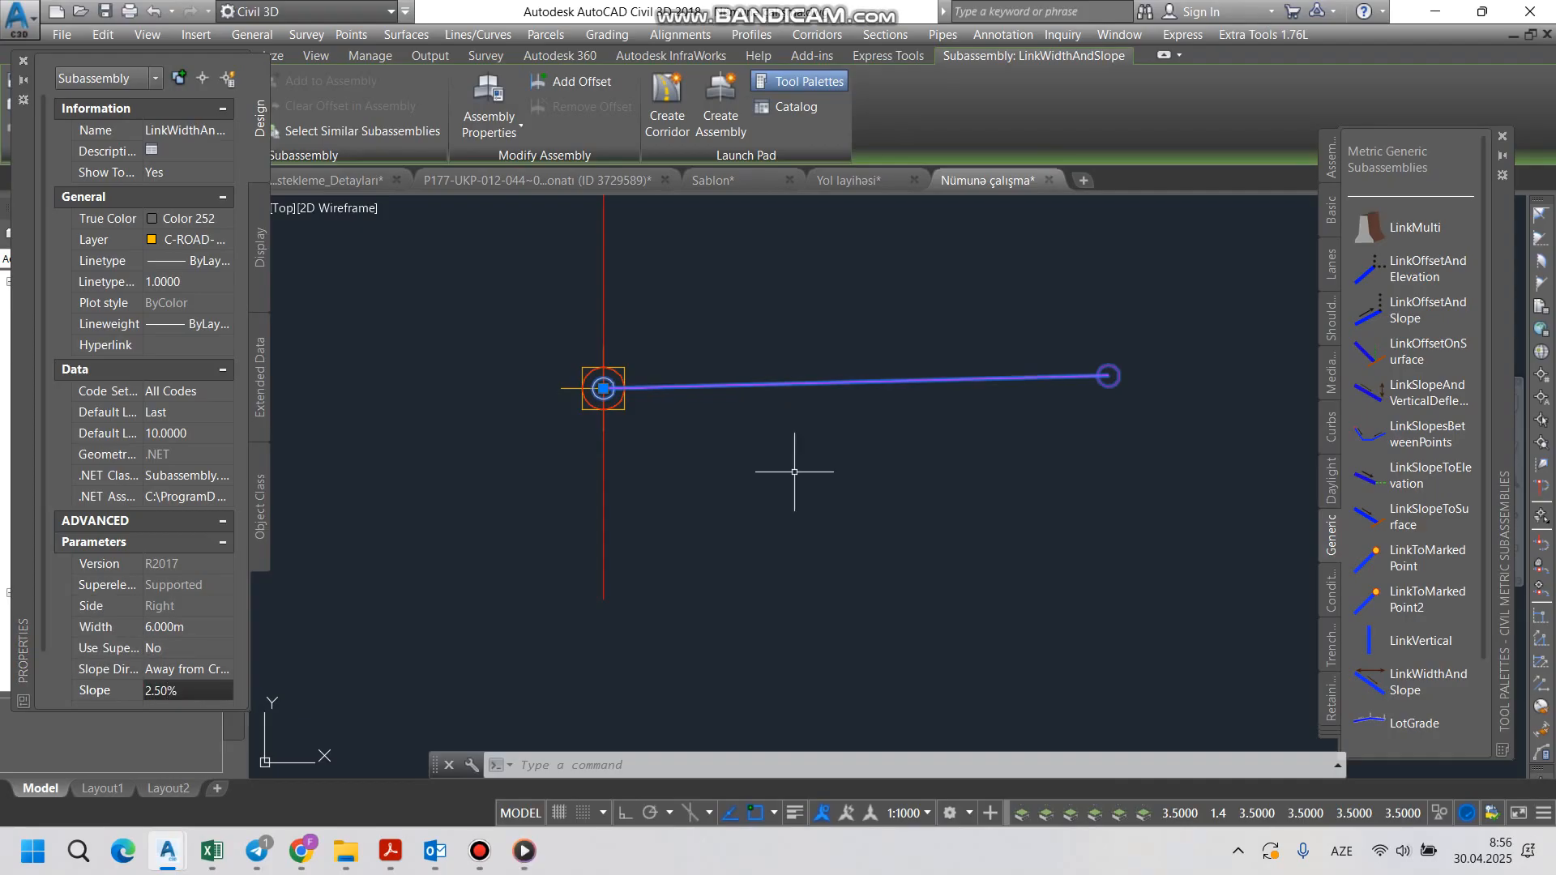
Step: Change the slope of the 6 m link to -2.50% so that it falls away from the baseline
key("Escape")
left_click(829, 421)
left_click(798, 356)
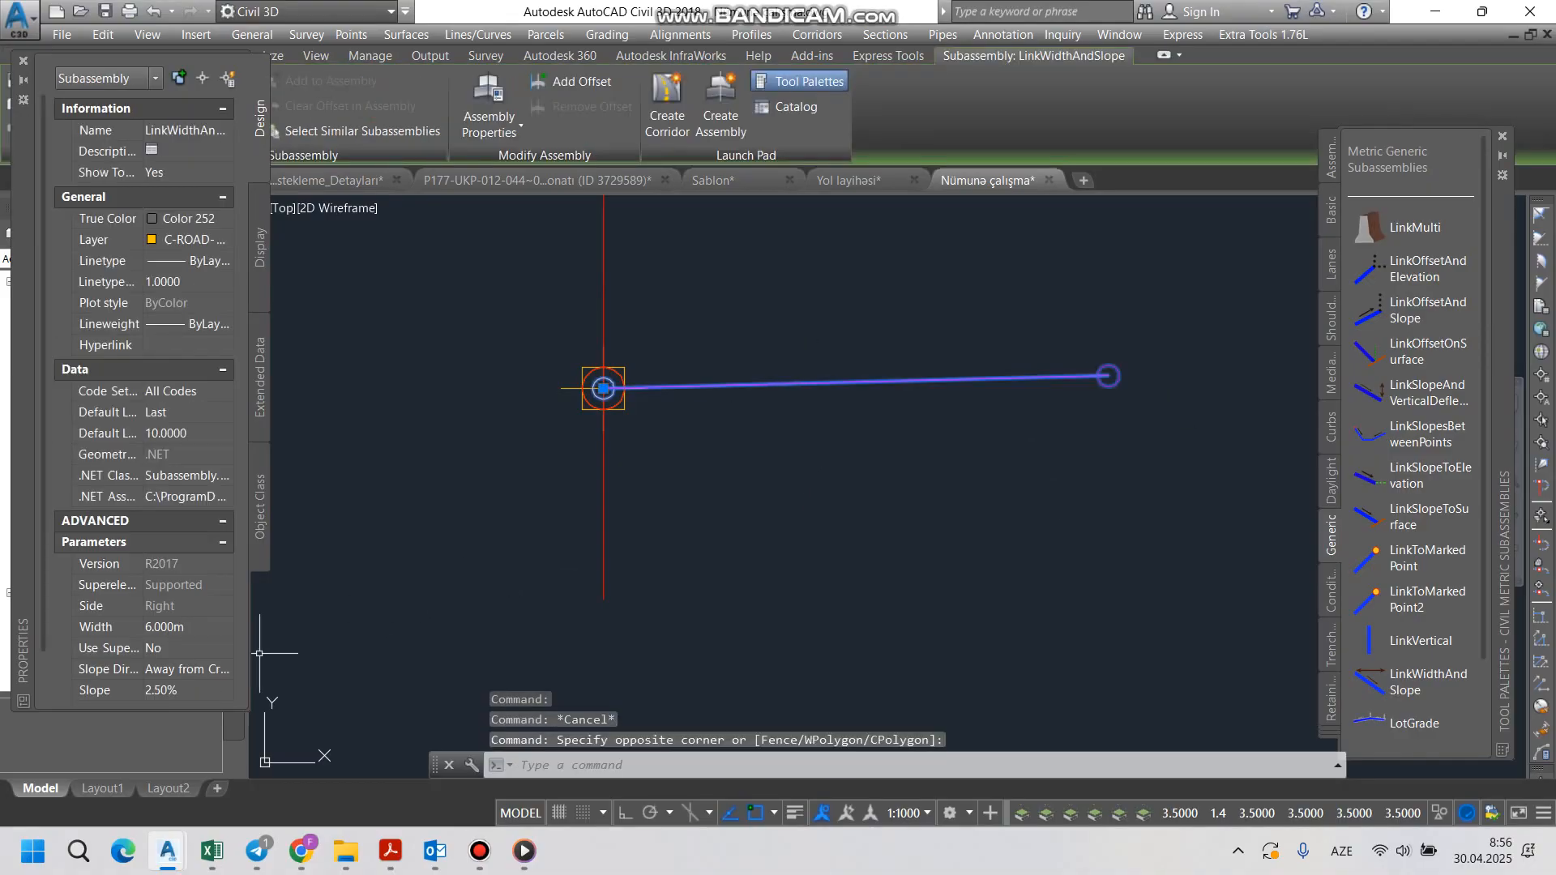
scroll(661, 412, "down", 2)
scroll(660, 411, "up", 2)
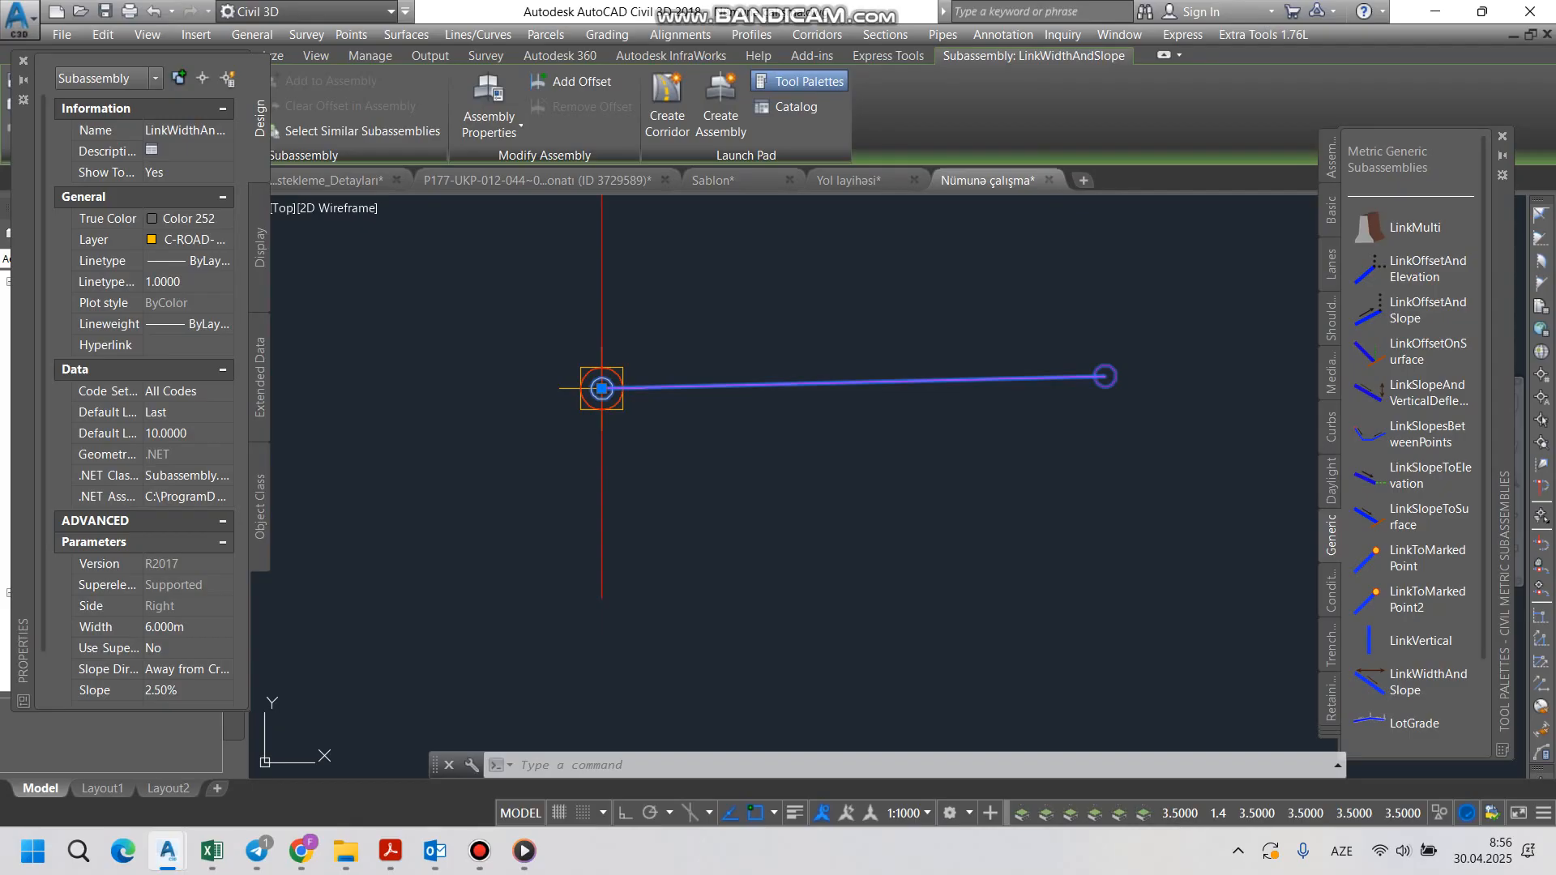
left_click(186, 691)
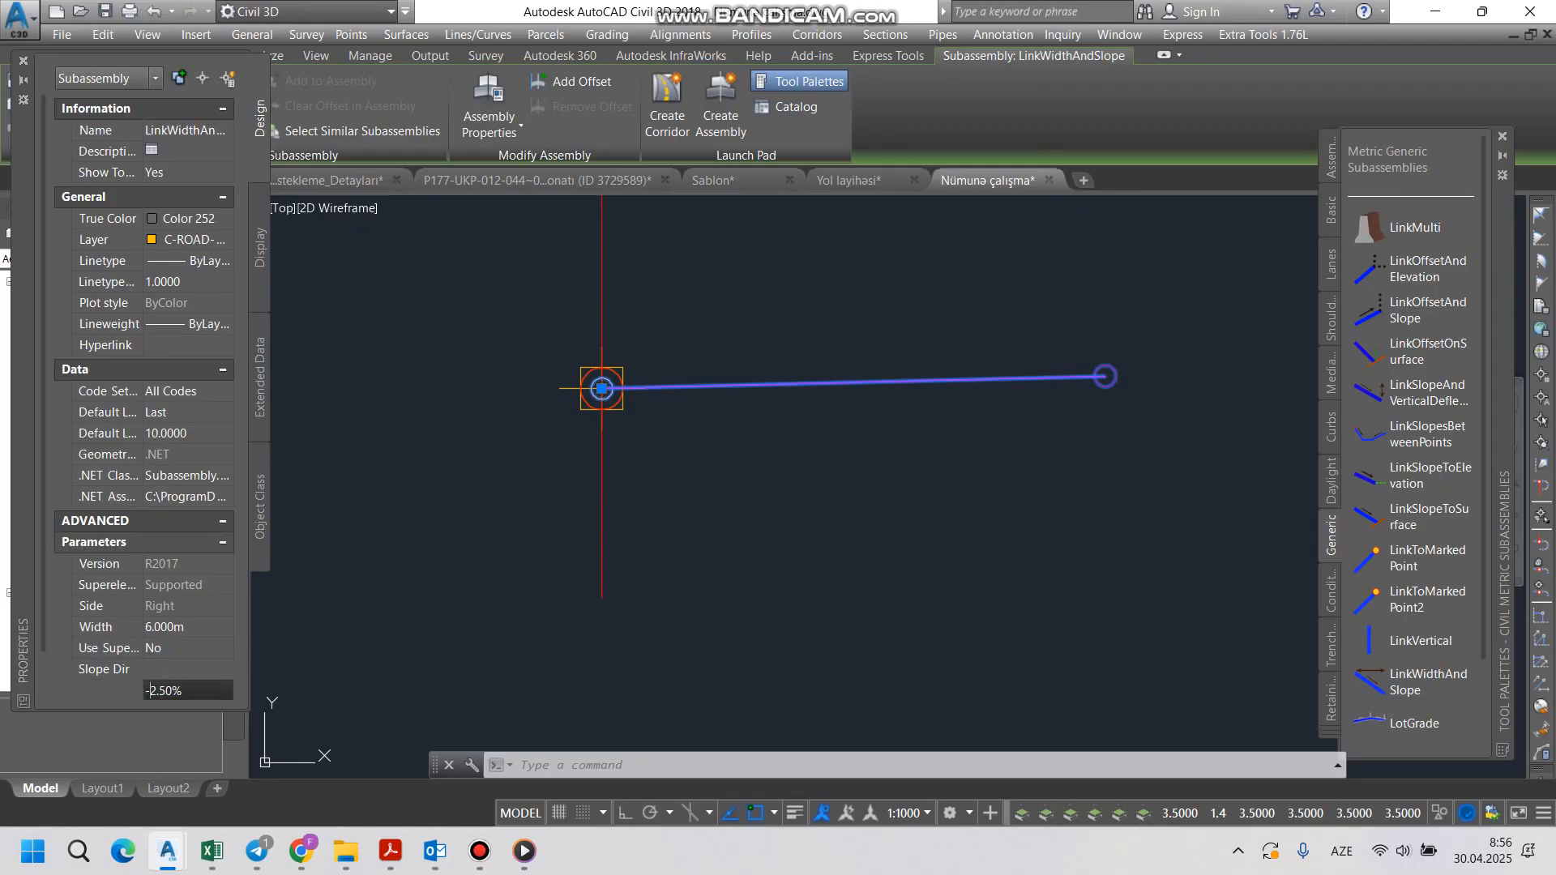
left_click(739, 503)
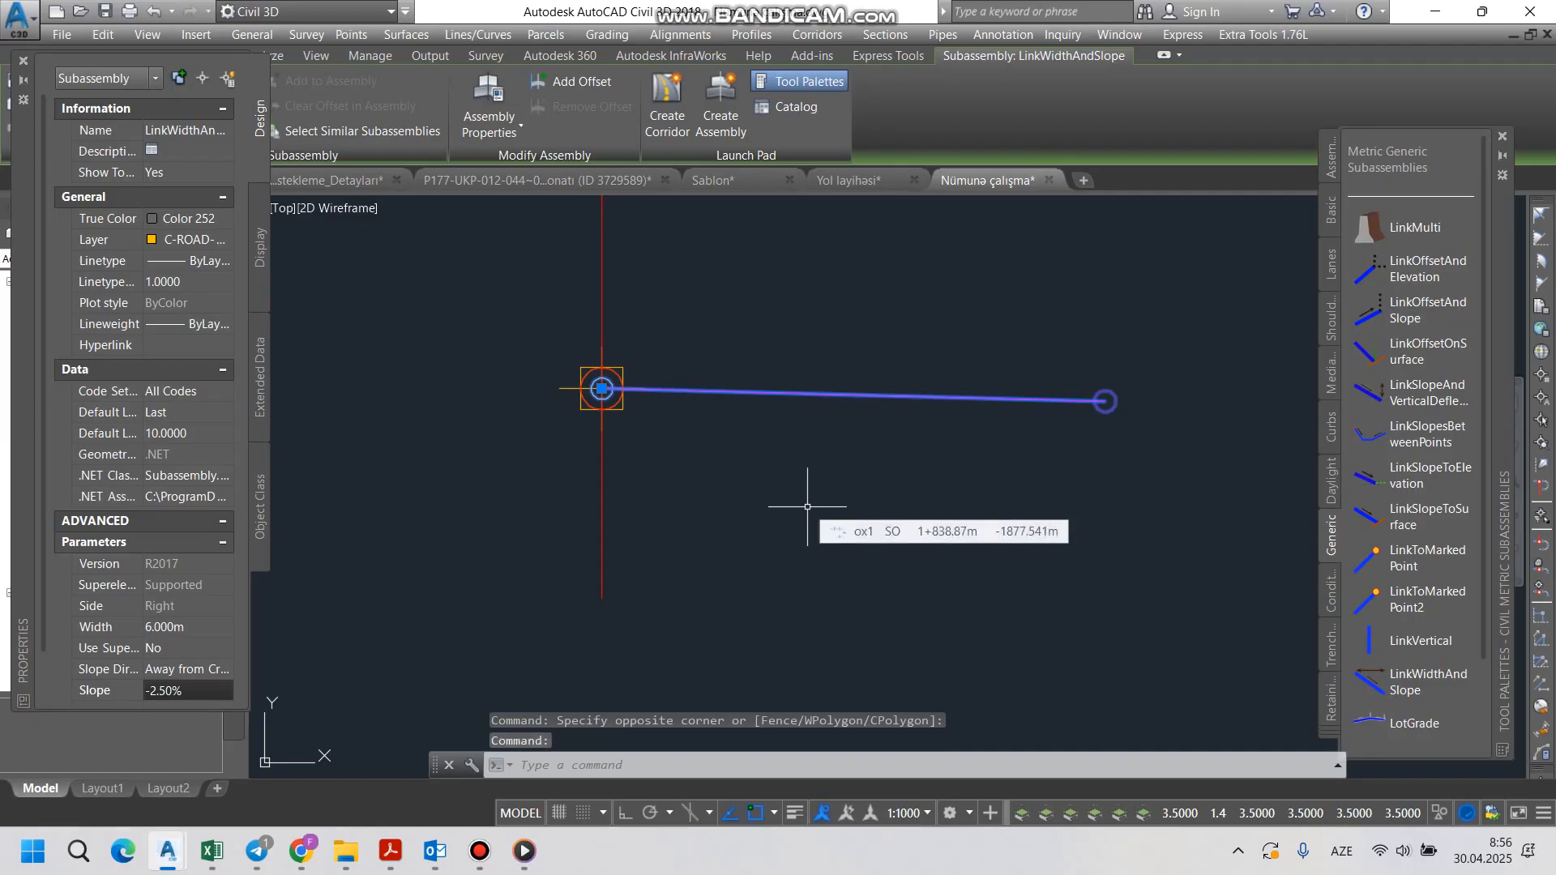
key("Escape")
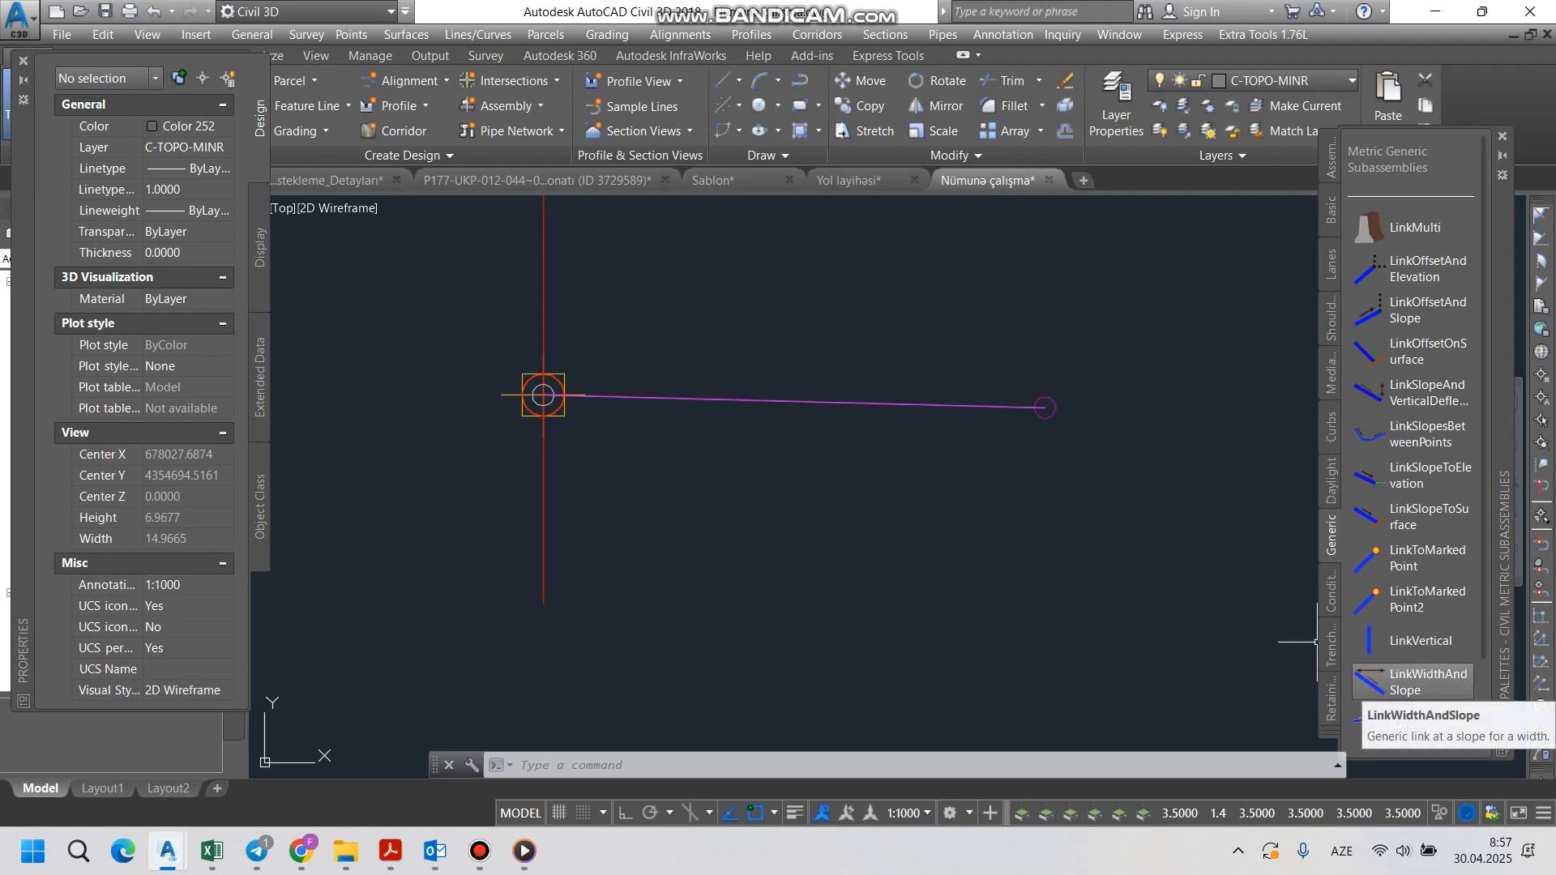
Step: Attach a second LinkWidthAndSlope subassembly to the outer end of the 6 m link
left_click(1377, 685)
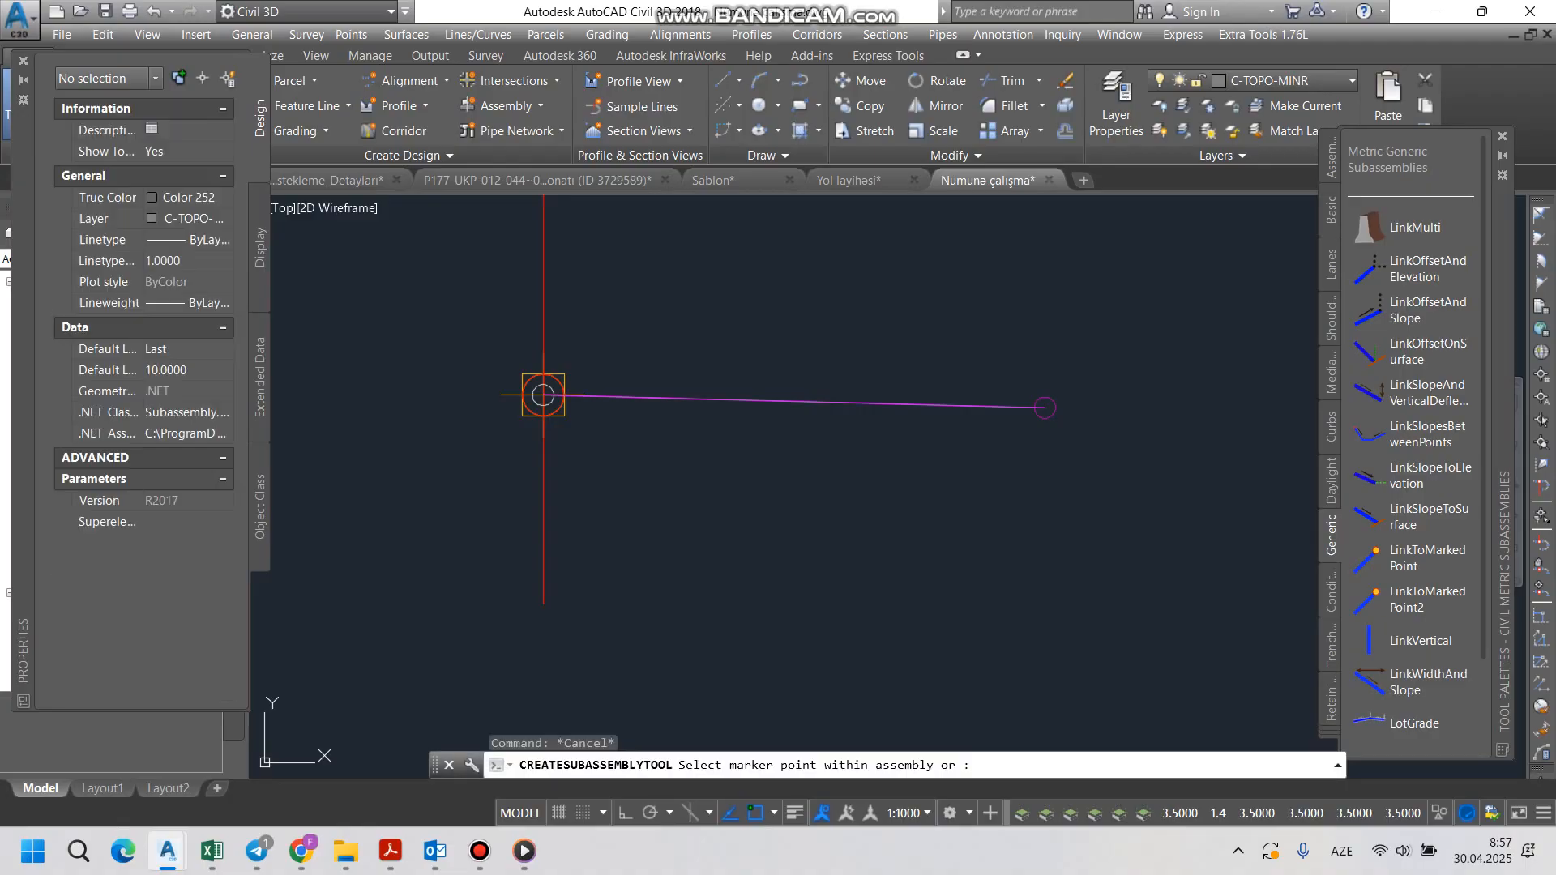
left_click(1044, 407)
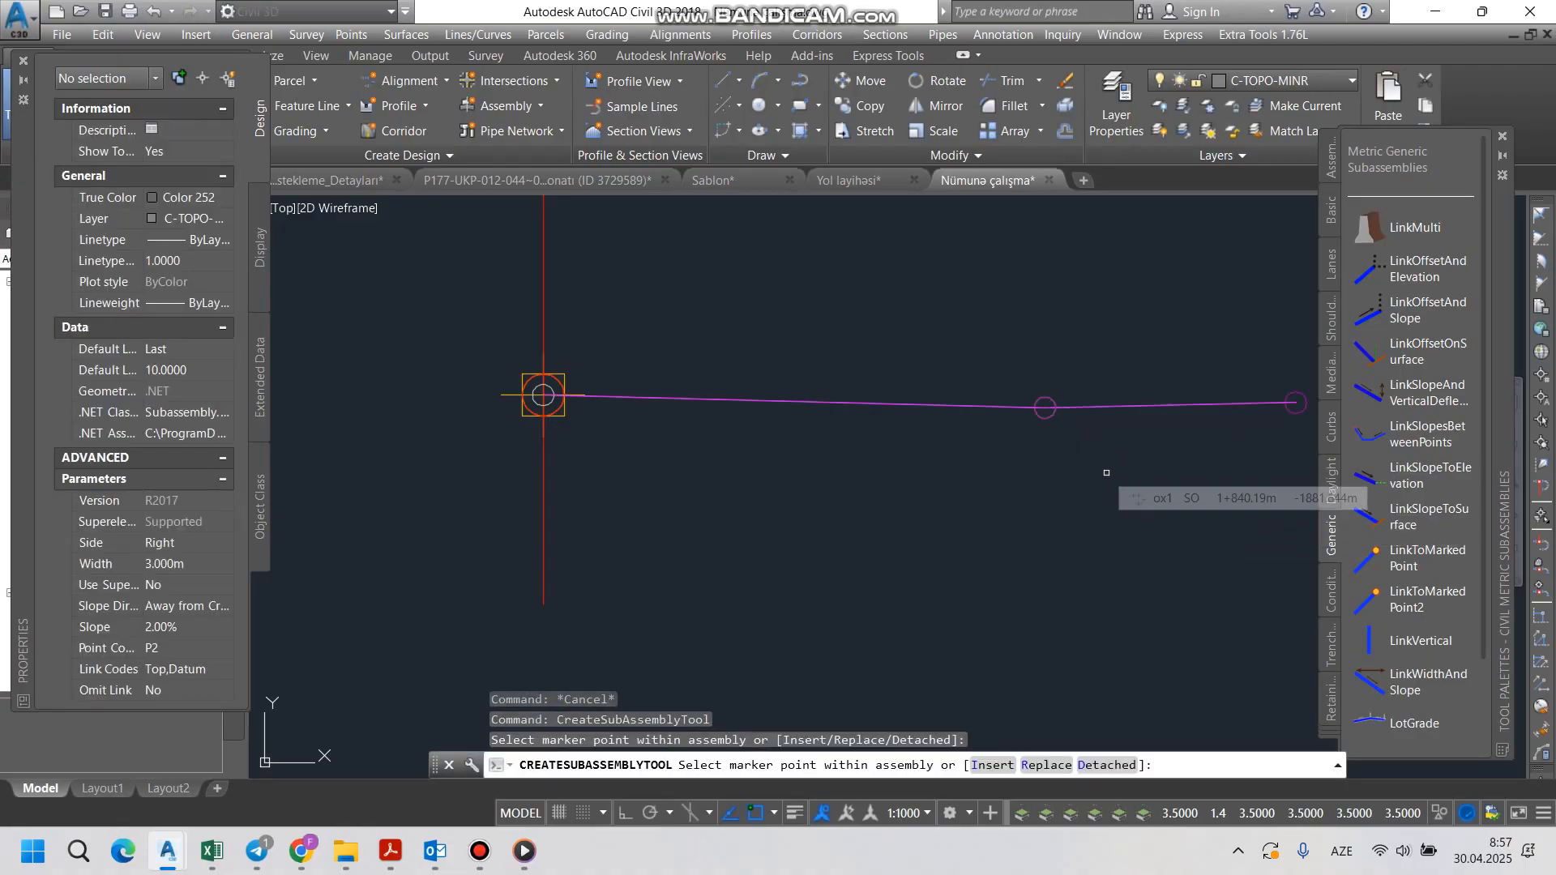
key("Escape")
Step: Set the width of the outer link to 1 m and its slope to 4%
left_click(1127, 381)
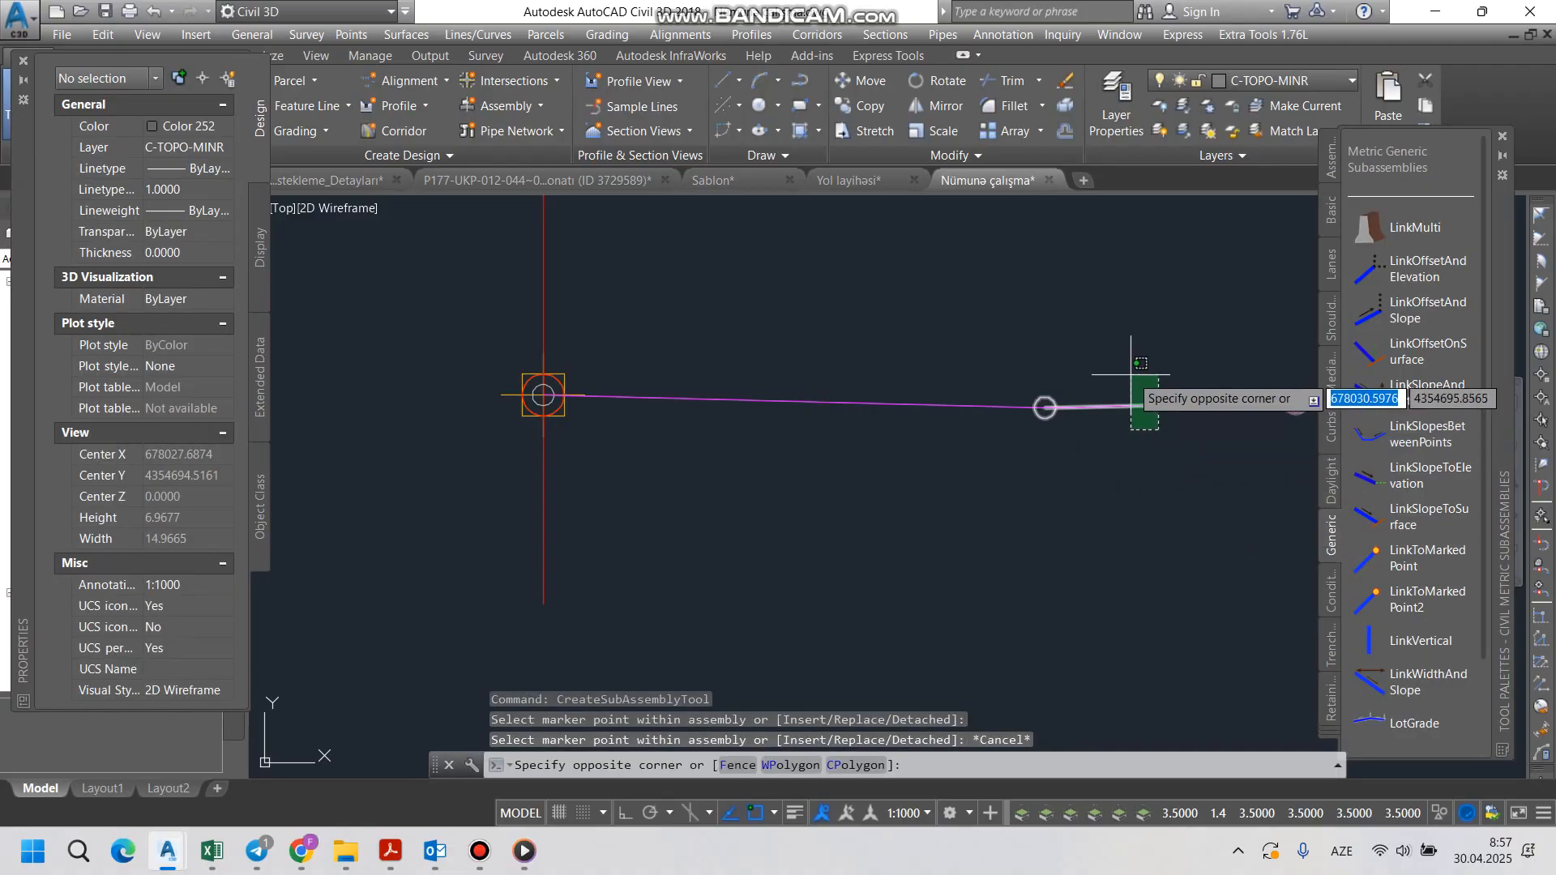
left_click(801, 459)
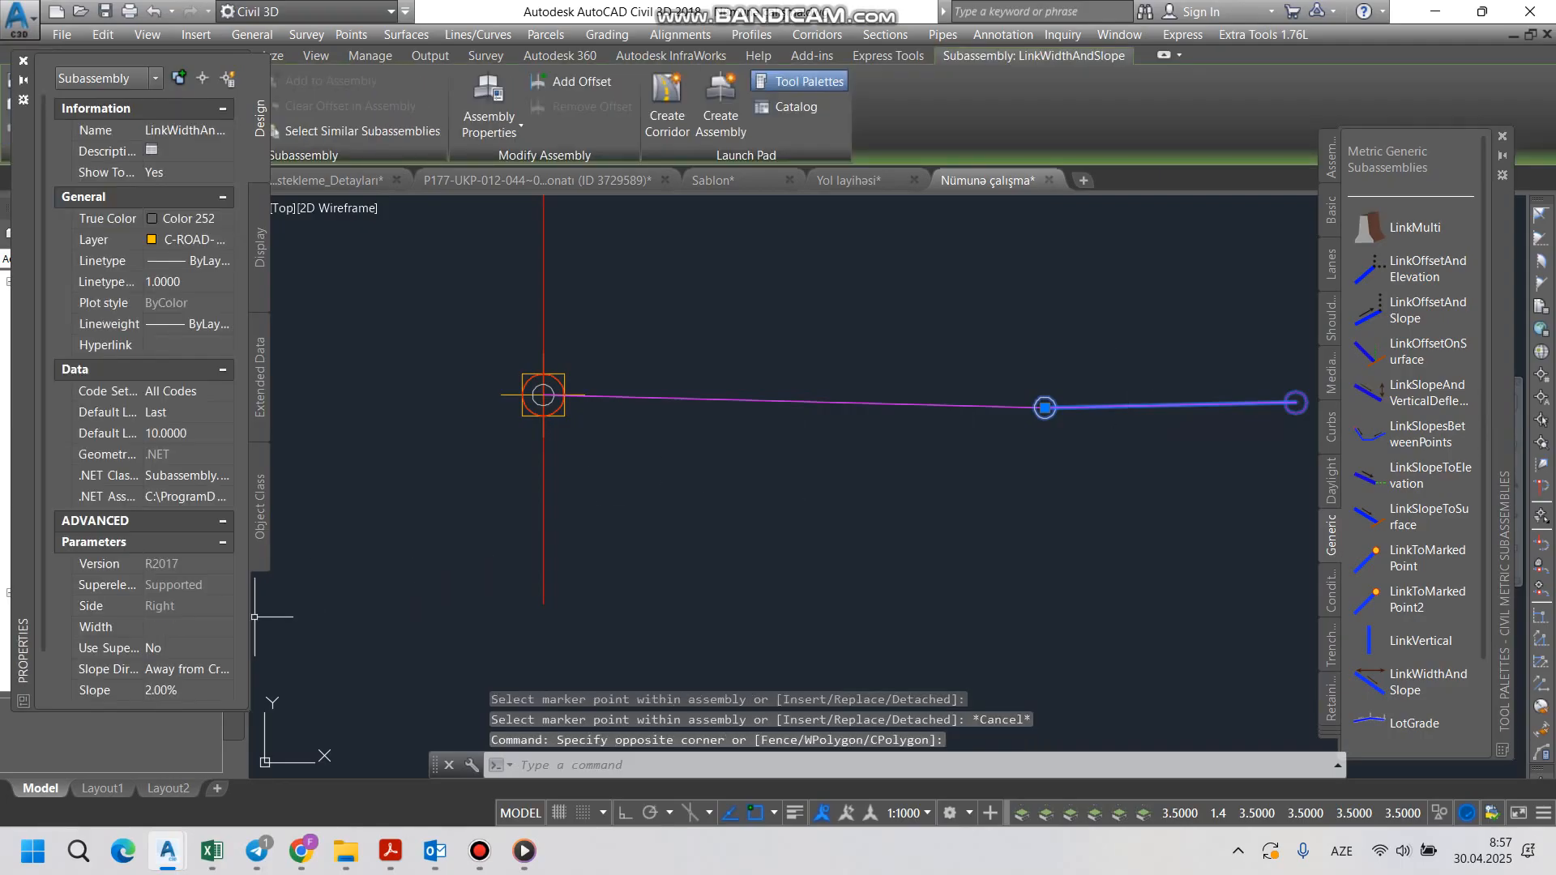
left_click(187, 627)
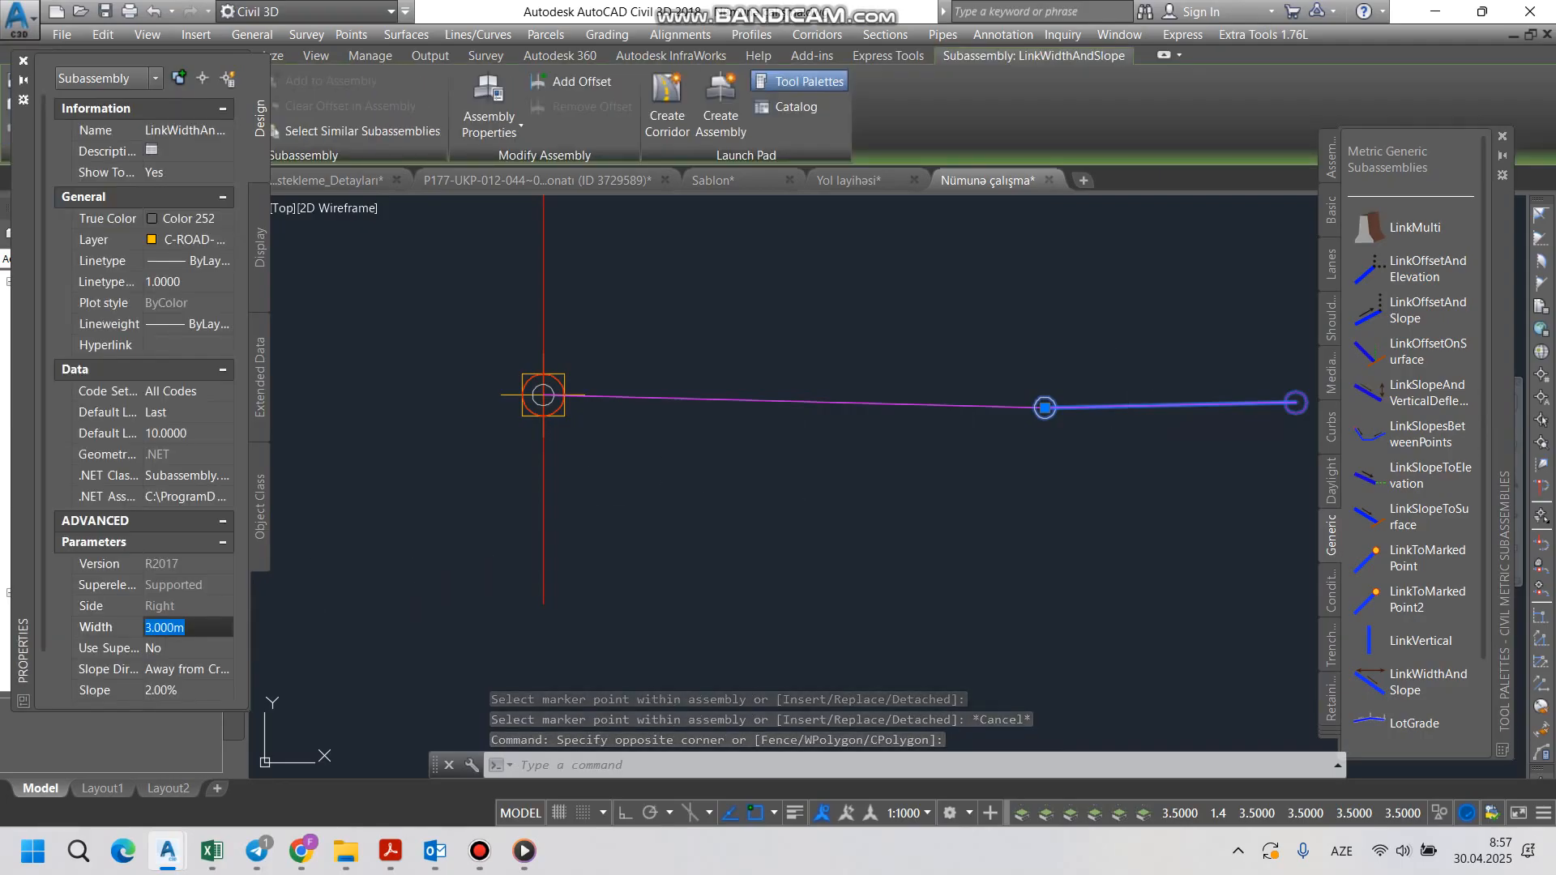
type("1")
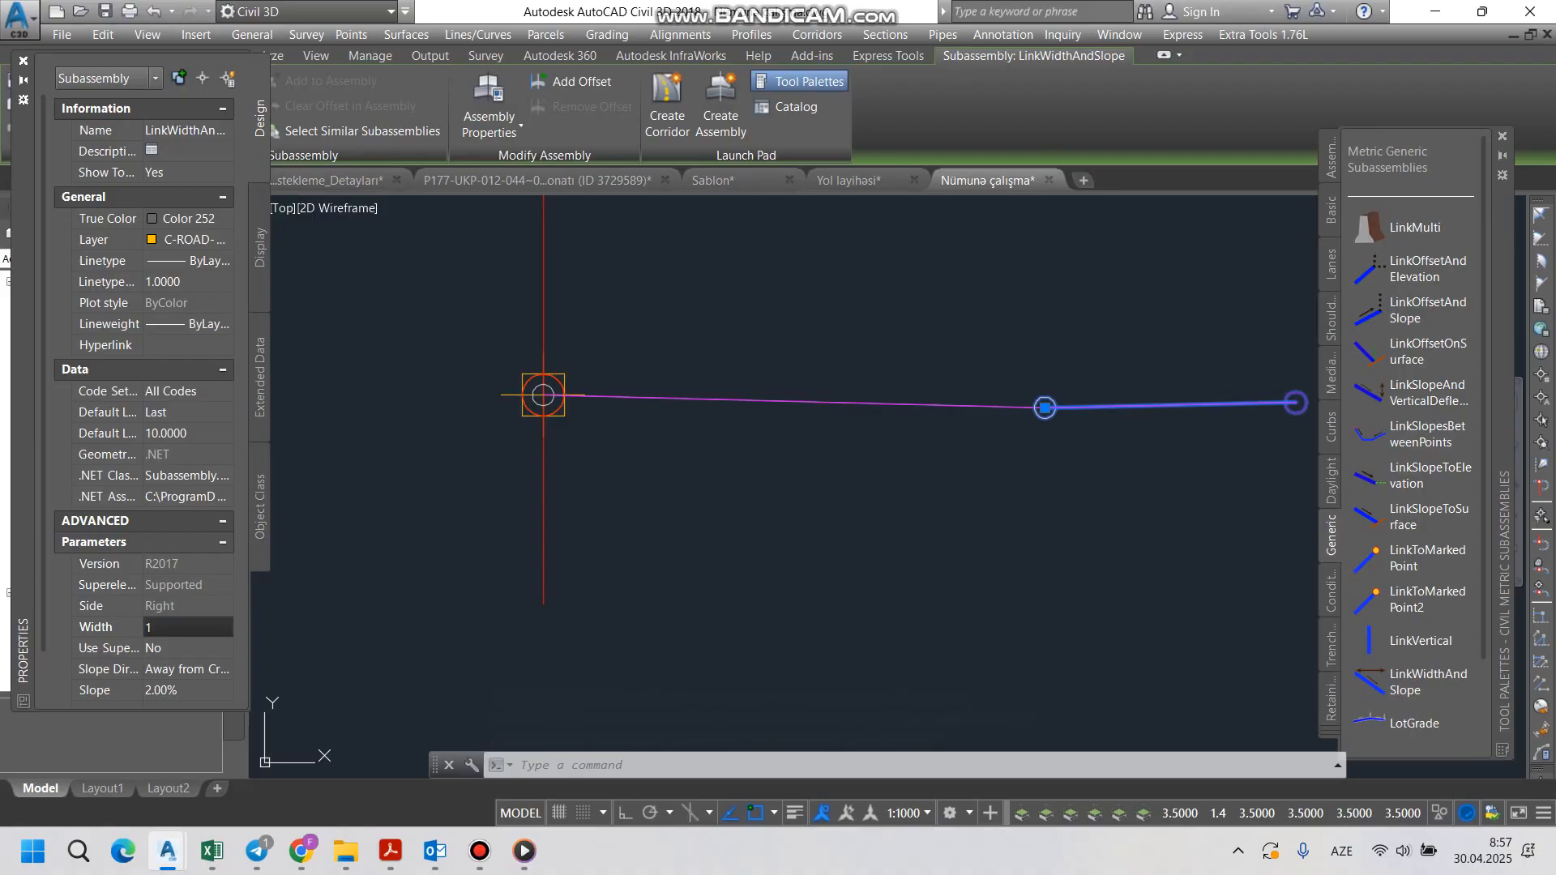
key("Tab")
key("Tab")
key("Tab")
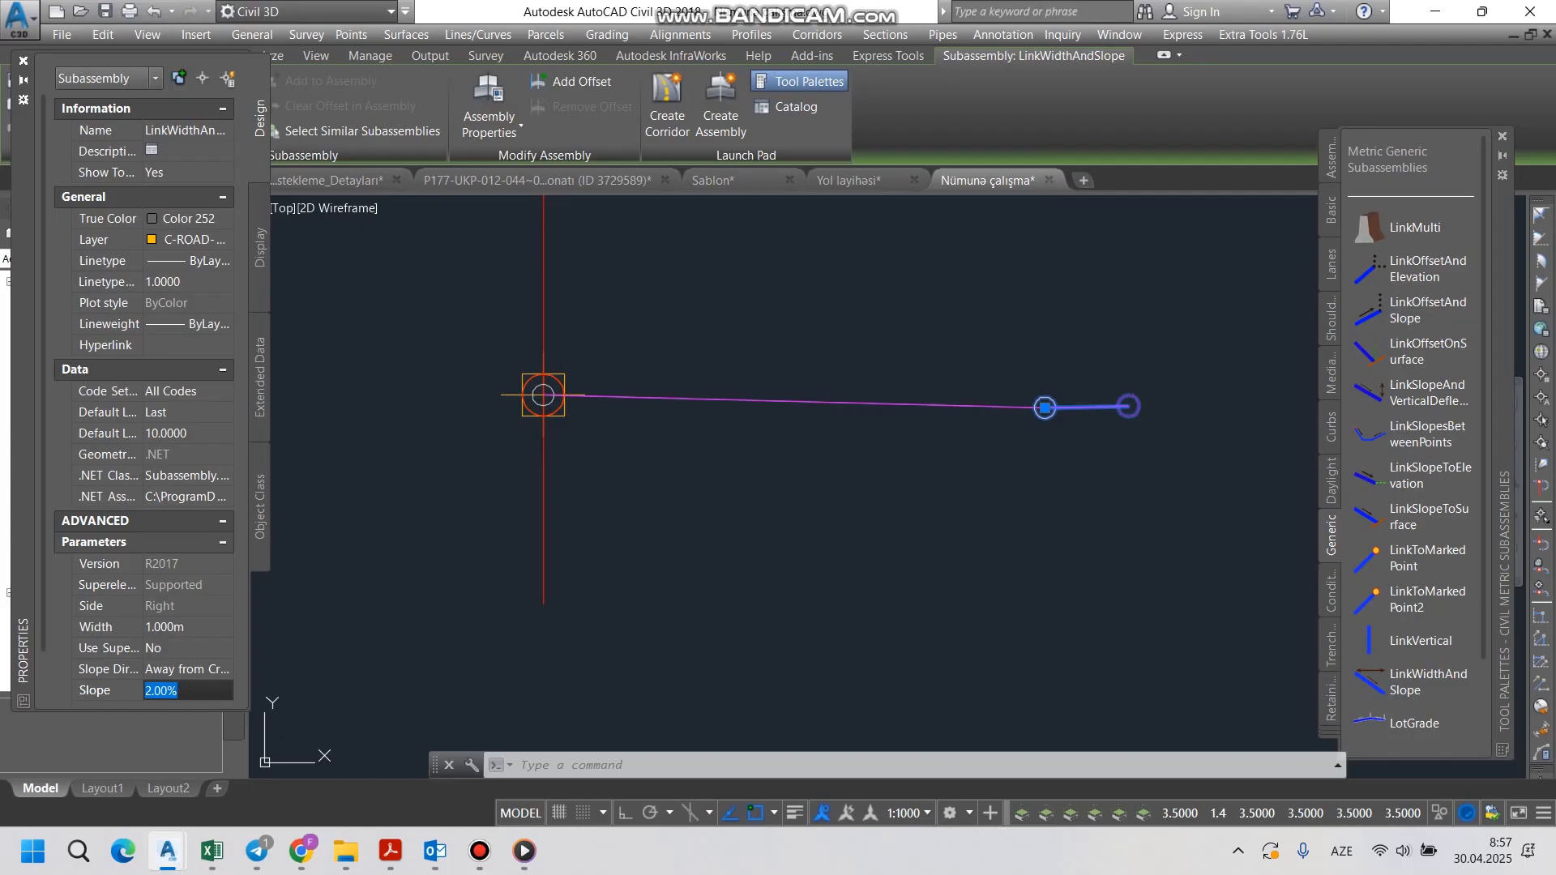
type("4")
key("Return")
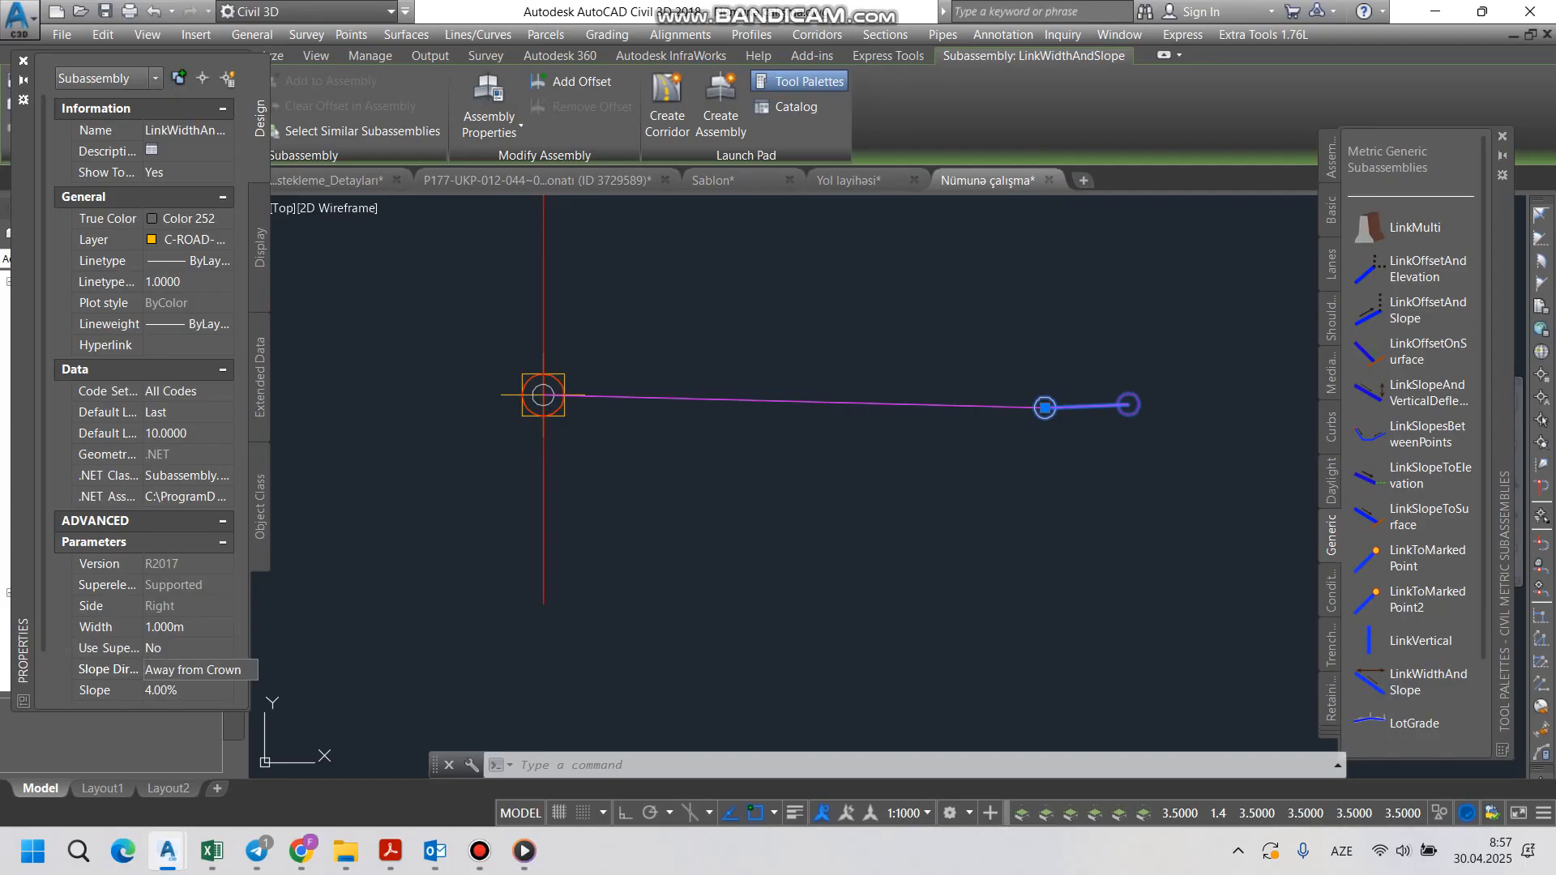
Step: Change the slope of the 1 m outer link to -4%
left_click(145, 690)
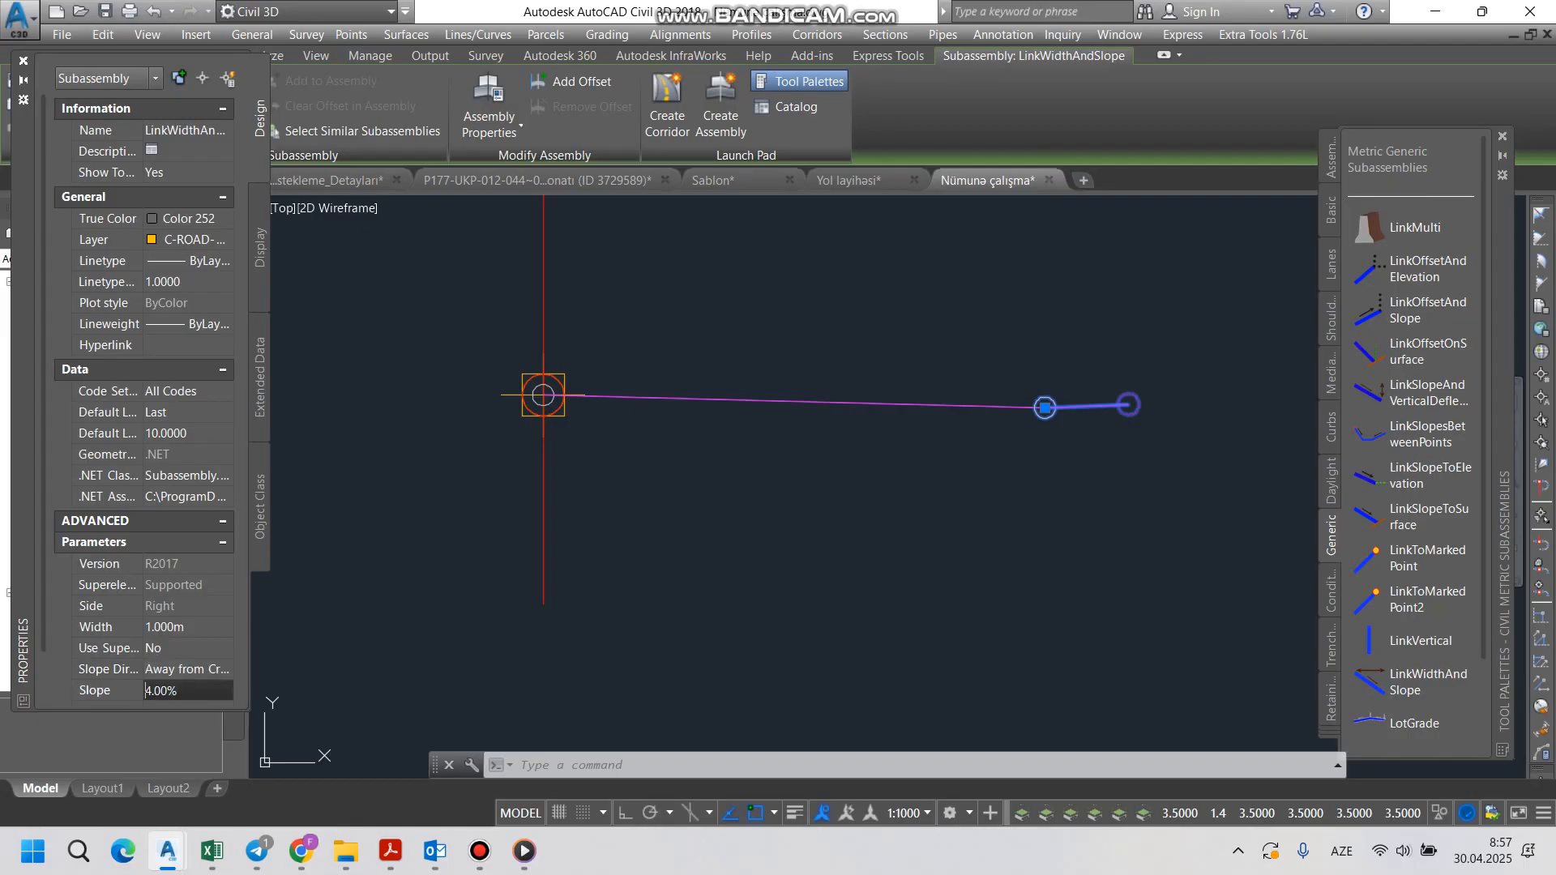
type("-")
key("Return")
key("Escape")
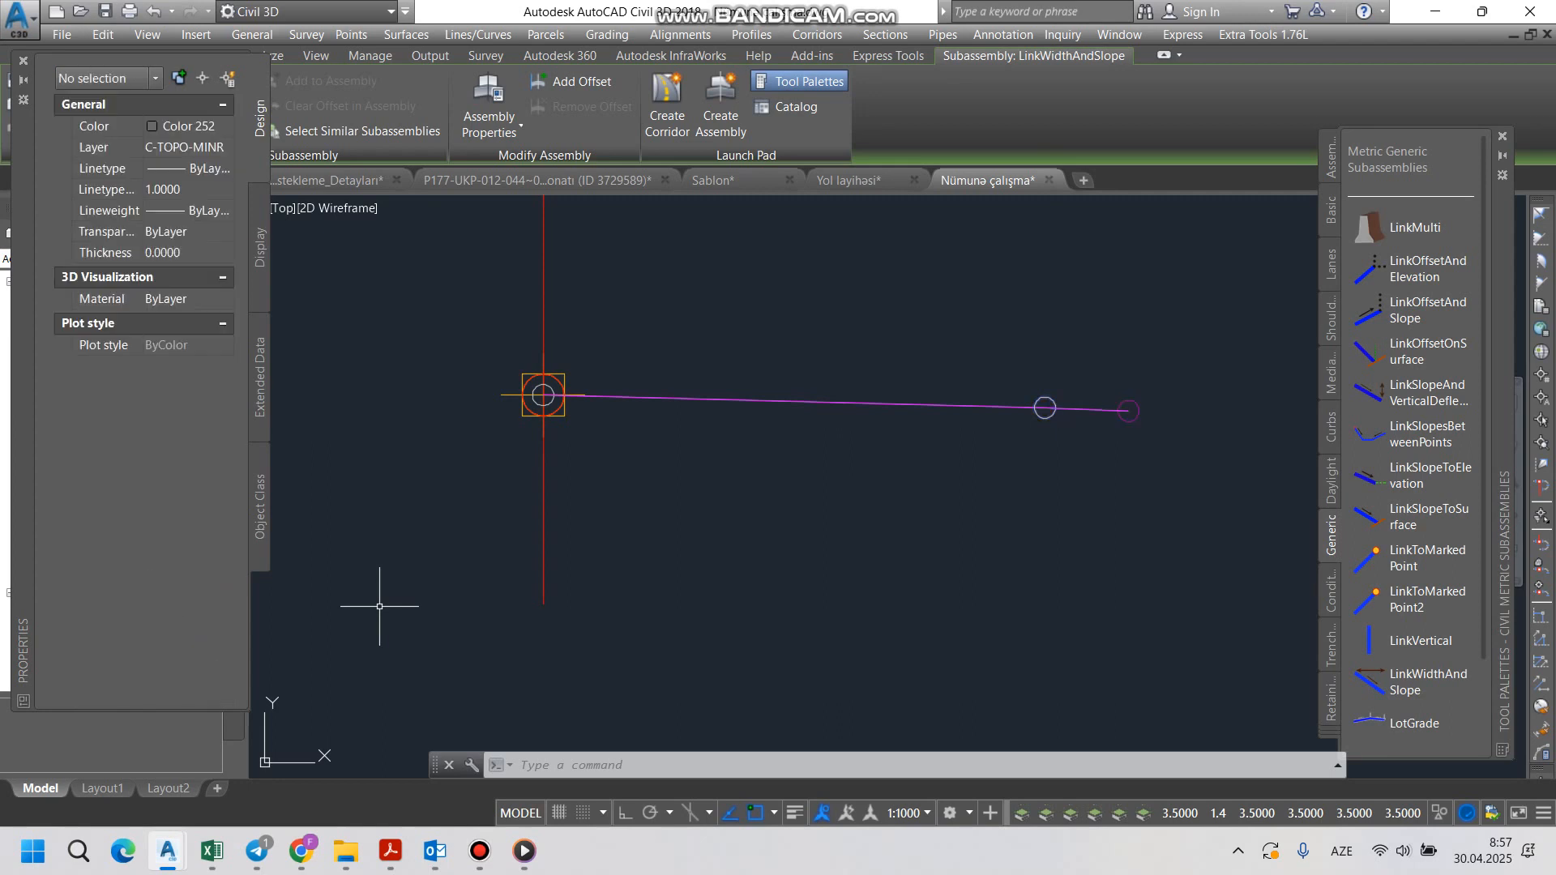
Step: Attach a ConditionalCutOrFill subassembly of type Cut to the outer end of the 1 m link
scroll(886, 496, "down", 2)
middle_click_drag(886, 497, 706, 511)
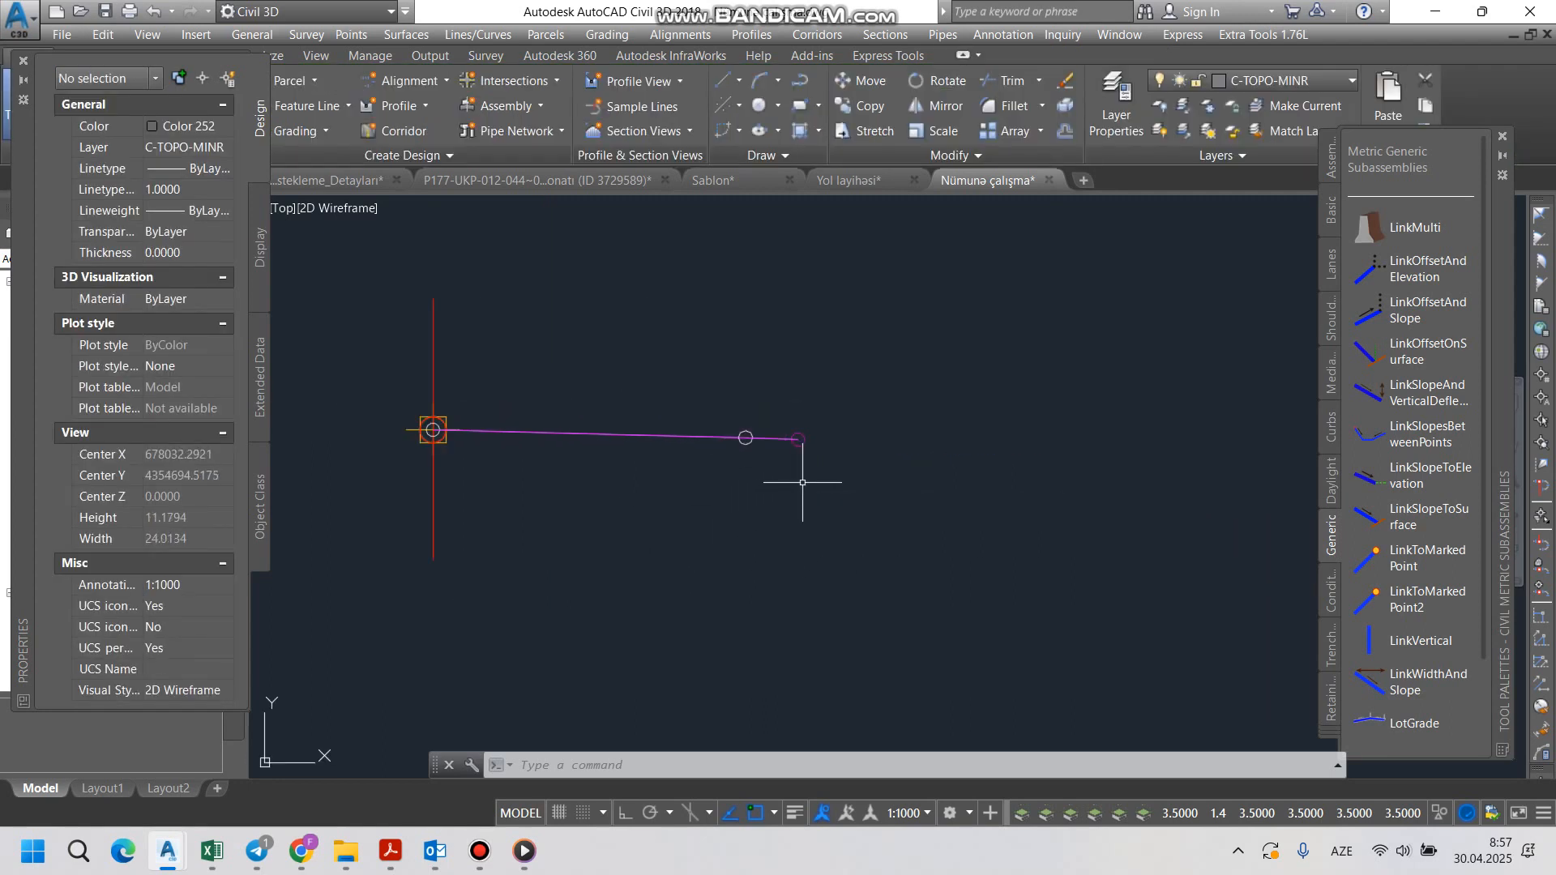
left_click(1331, 604)
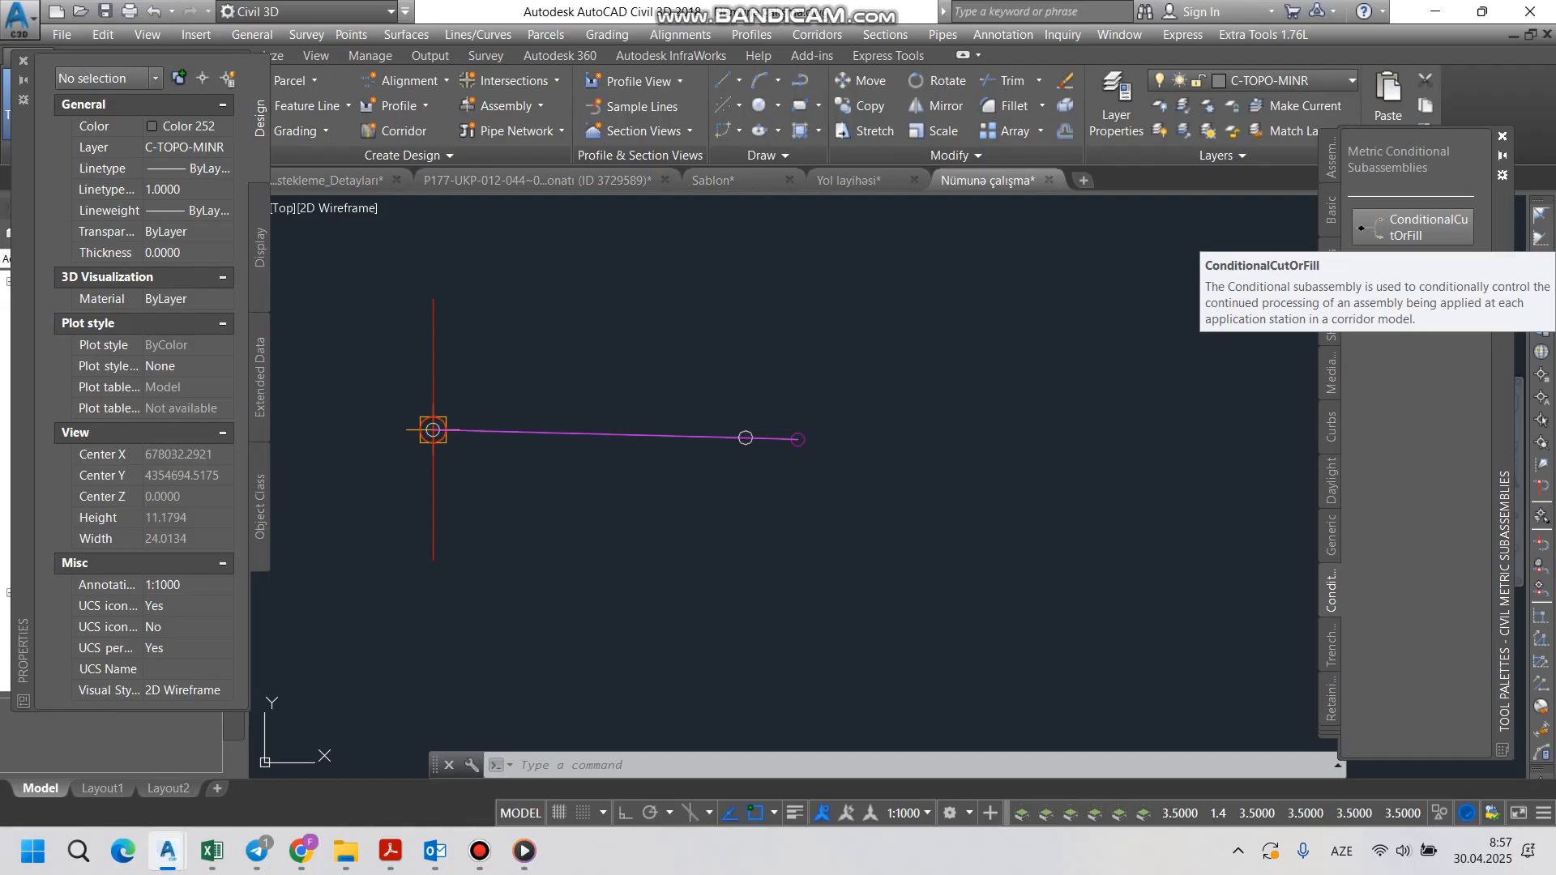
left_click(1412, 269)
scroll(823, 480, "up", 4)
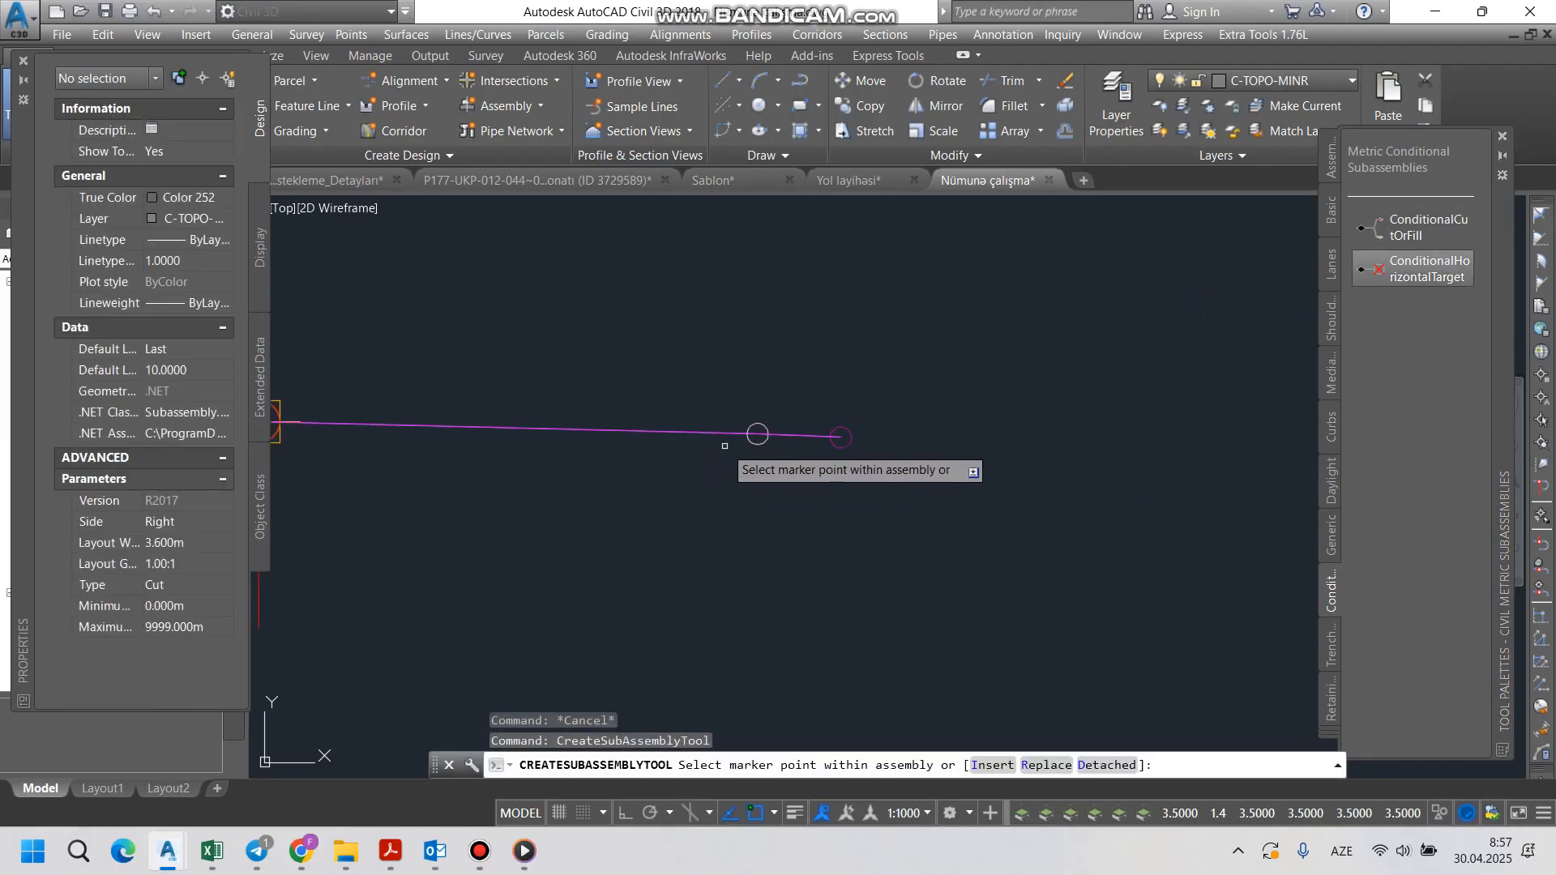
left_click(905, 432)
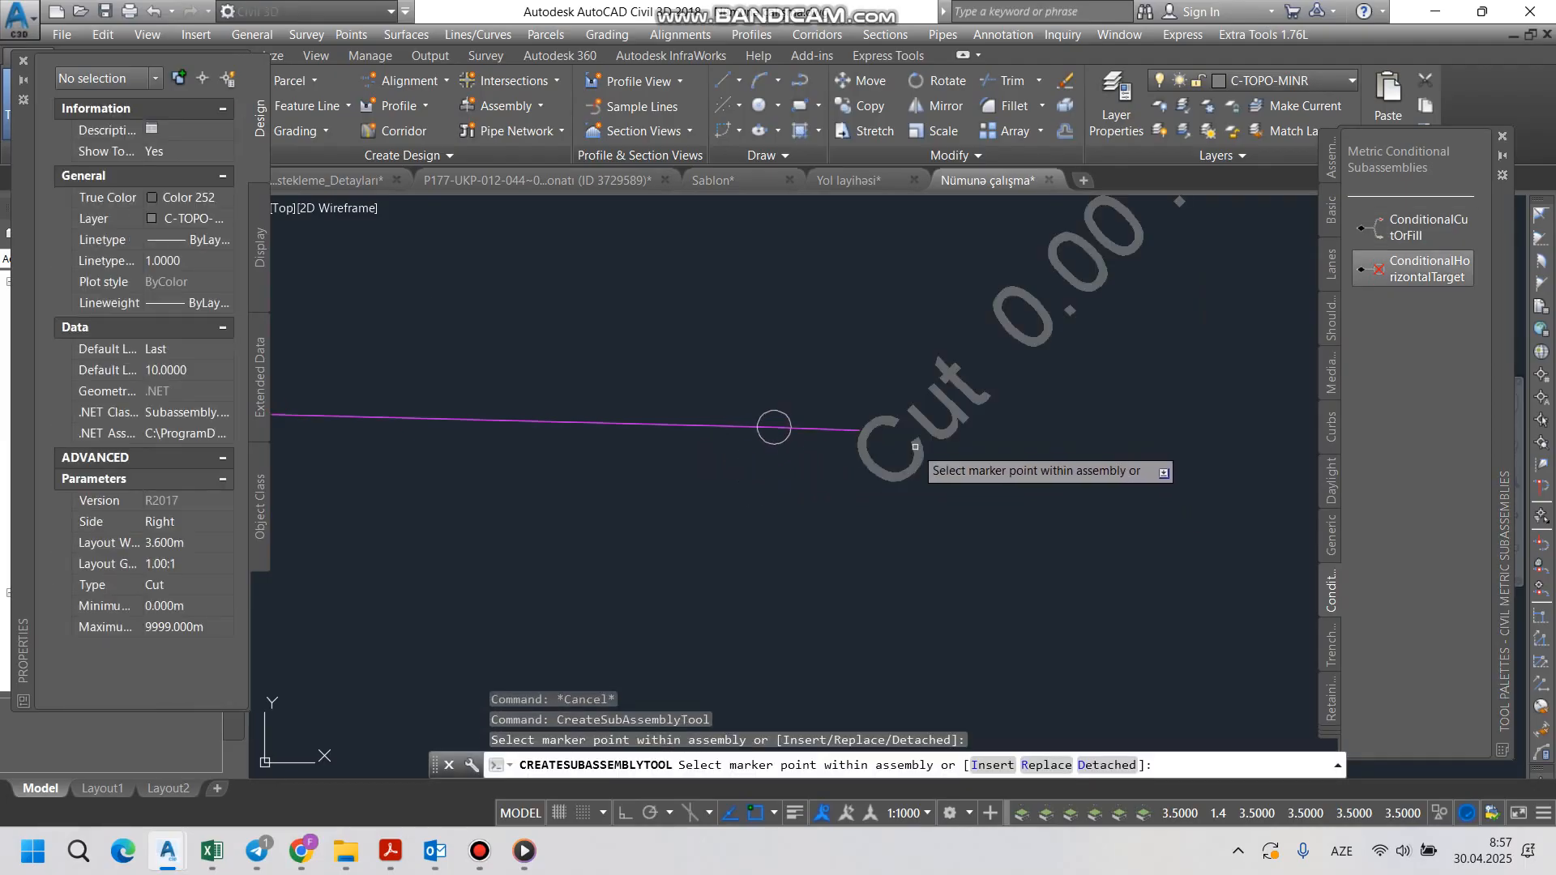
scroll(848, 518, "down", 3)
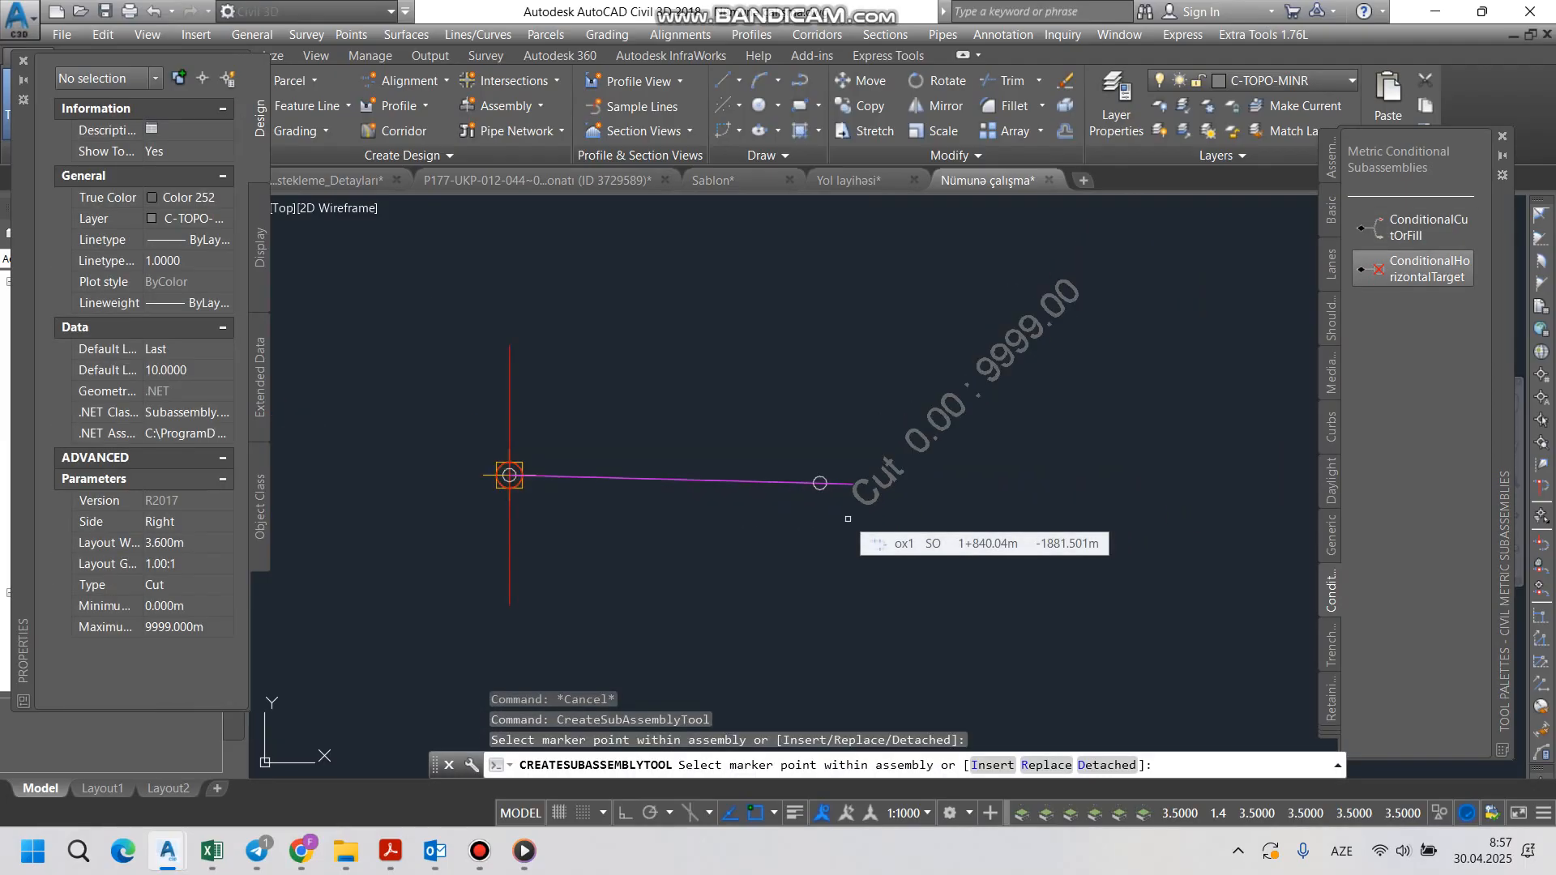
key("Escape")
Step: Set the layout width of the Cut condition to 5 m
left_click(947, 454)
left_click(908, 401)
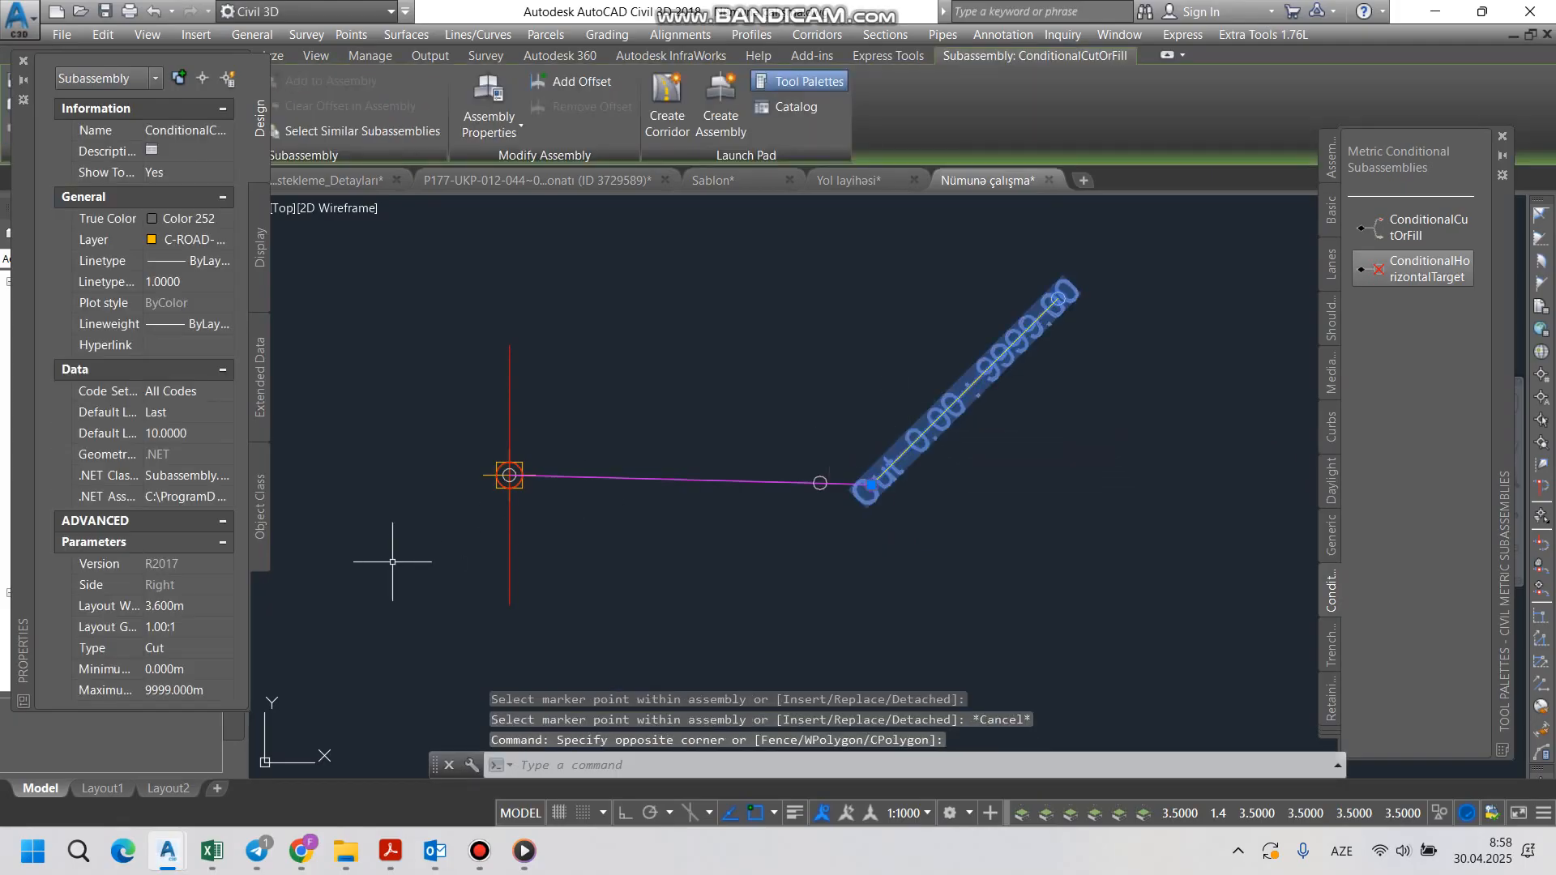
left_click(184, 606)
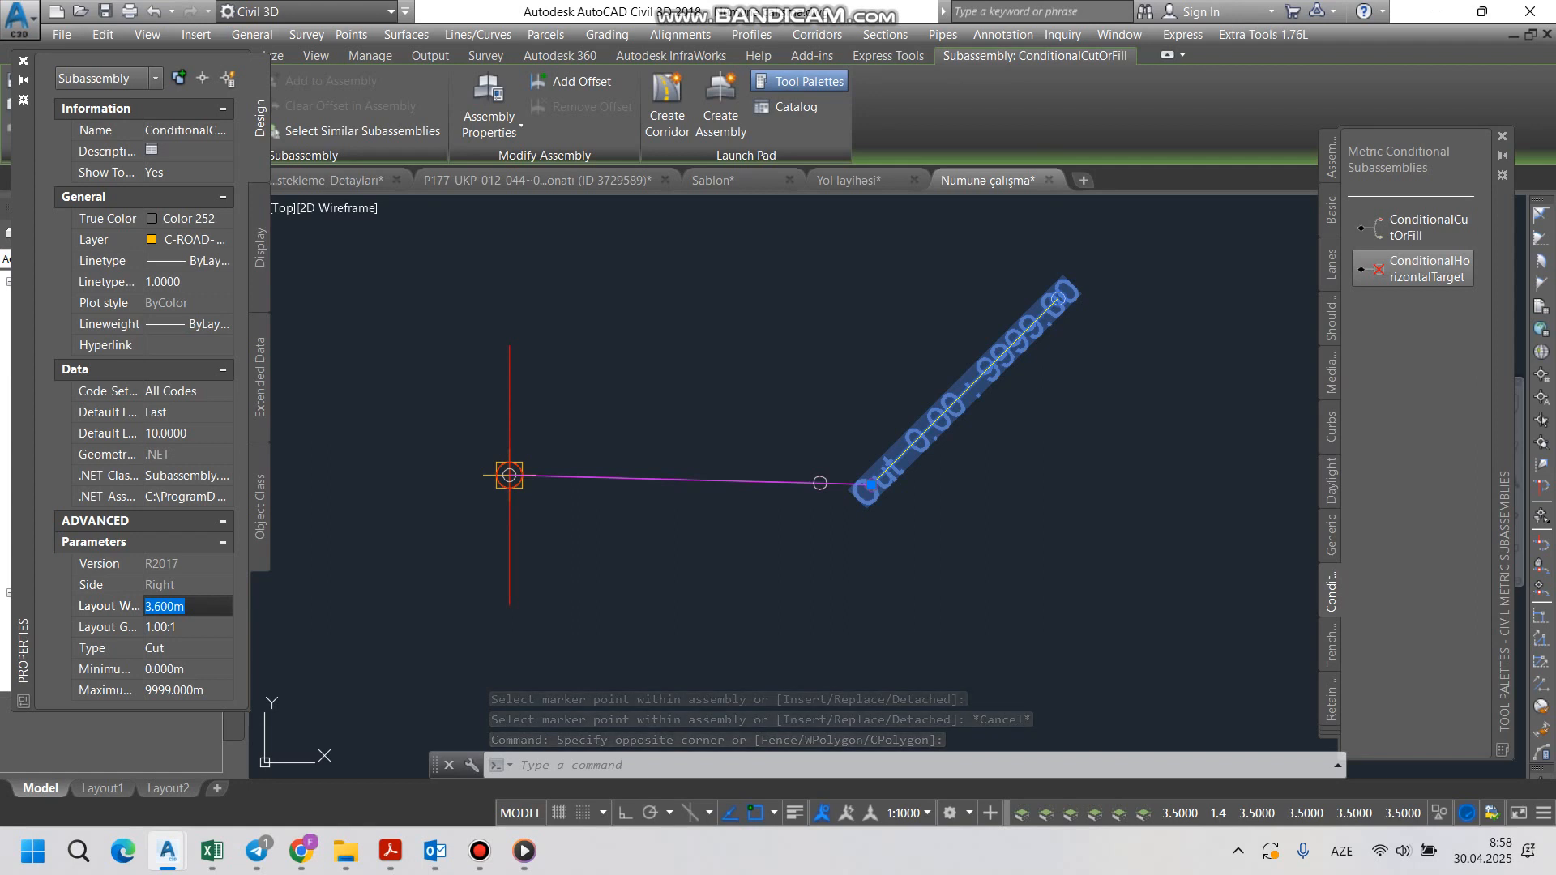
type("5")
key("Tab")
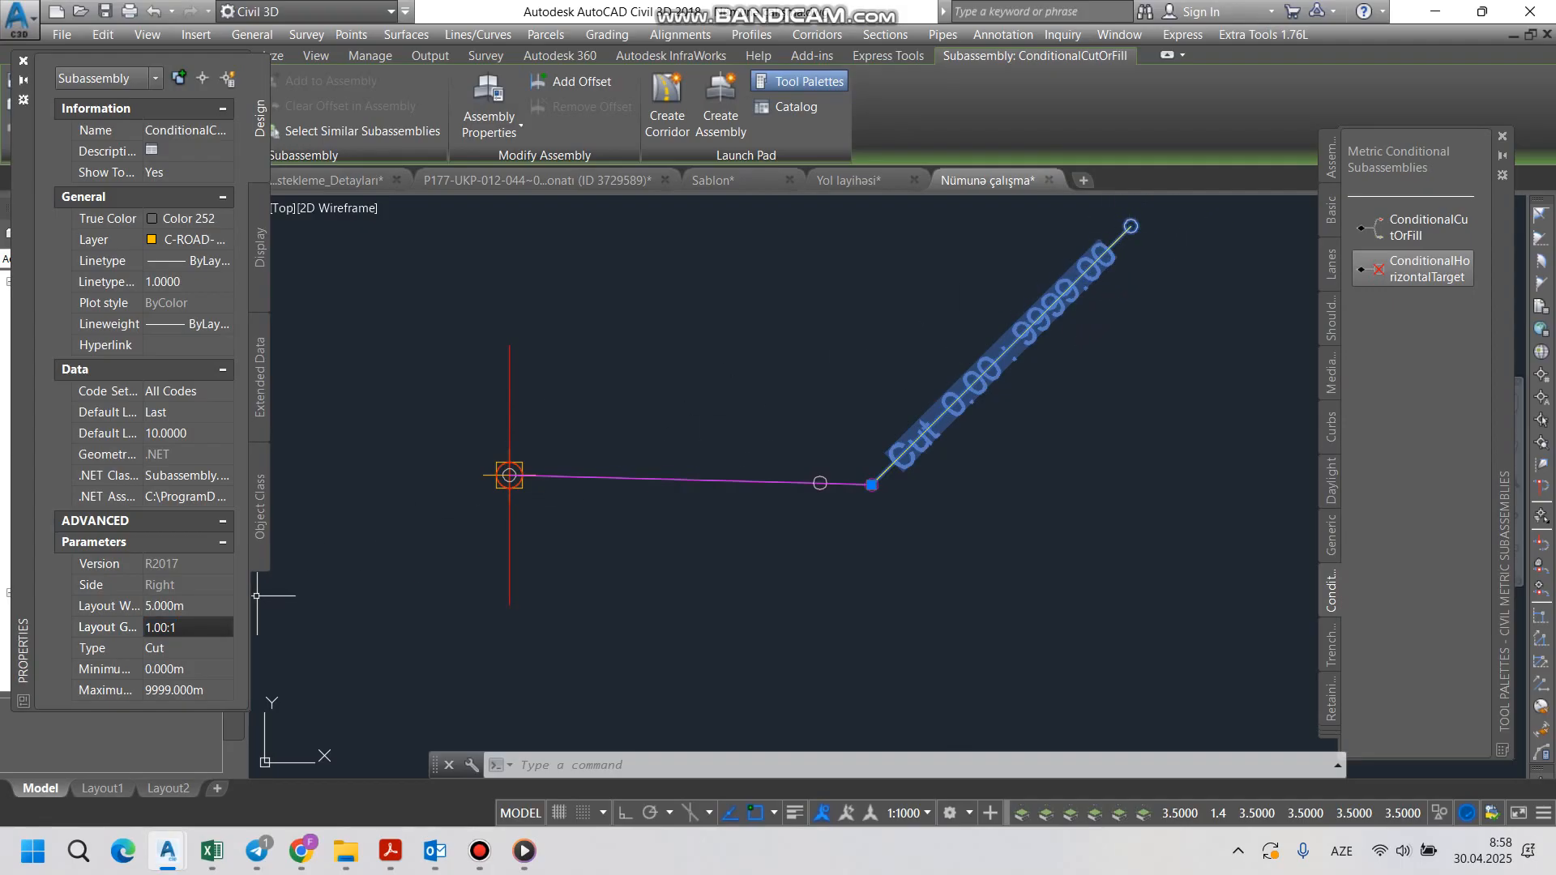
key("Tab")
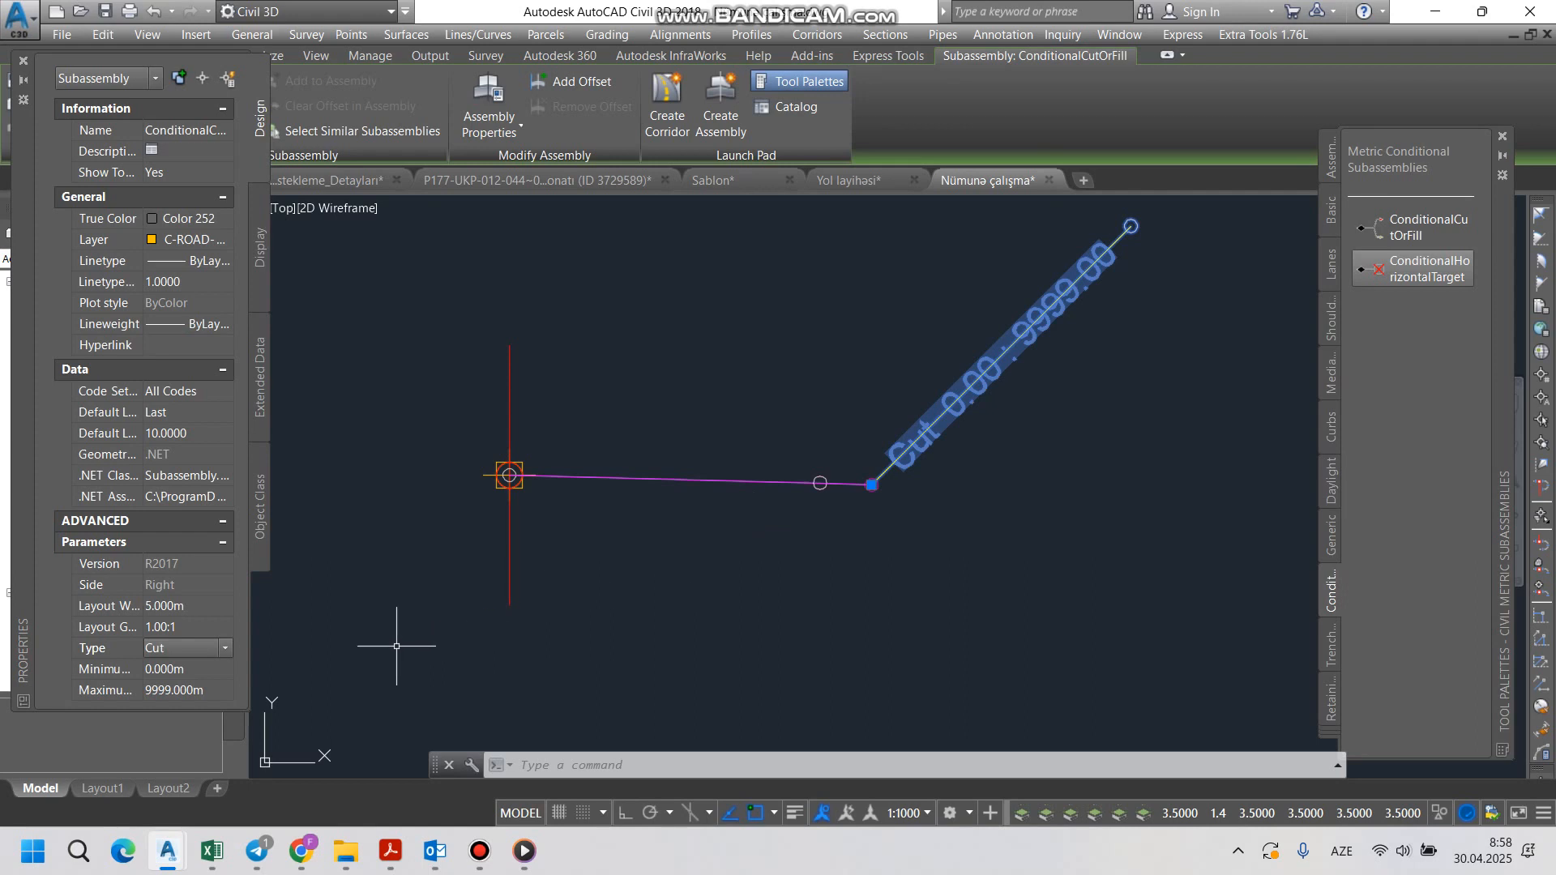
scroll(875, 485, "down", 4)
scroll(894, 498, "up", 4)
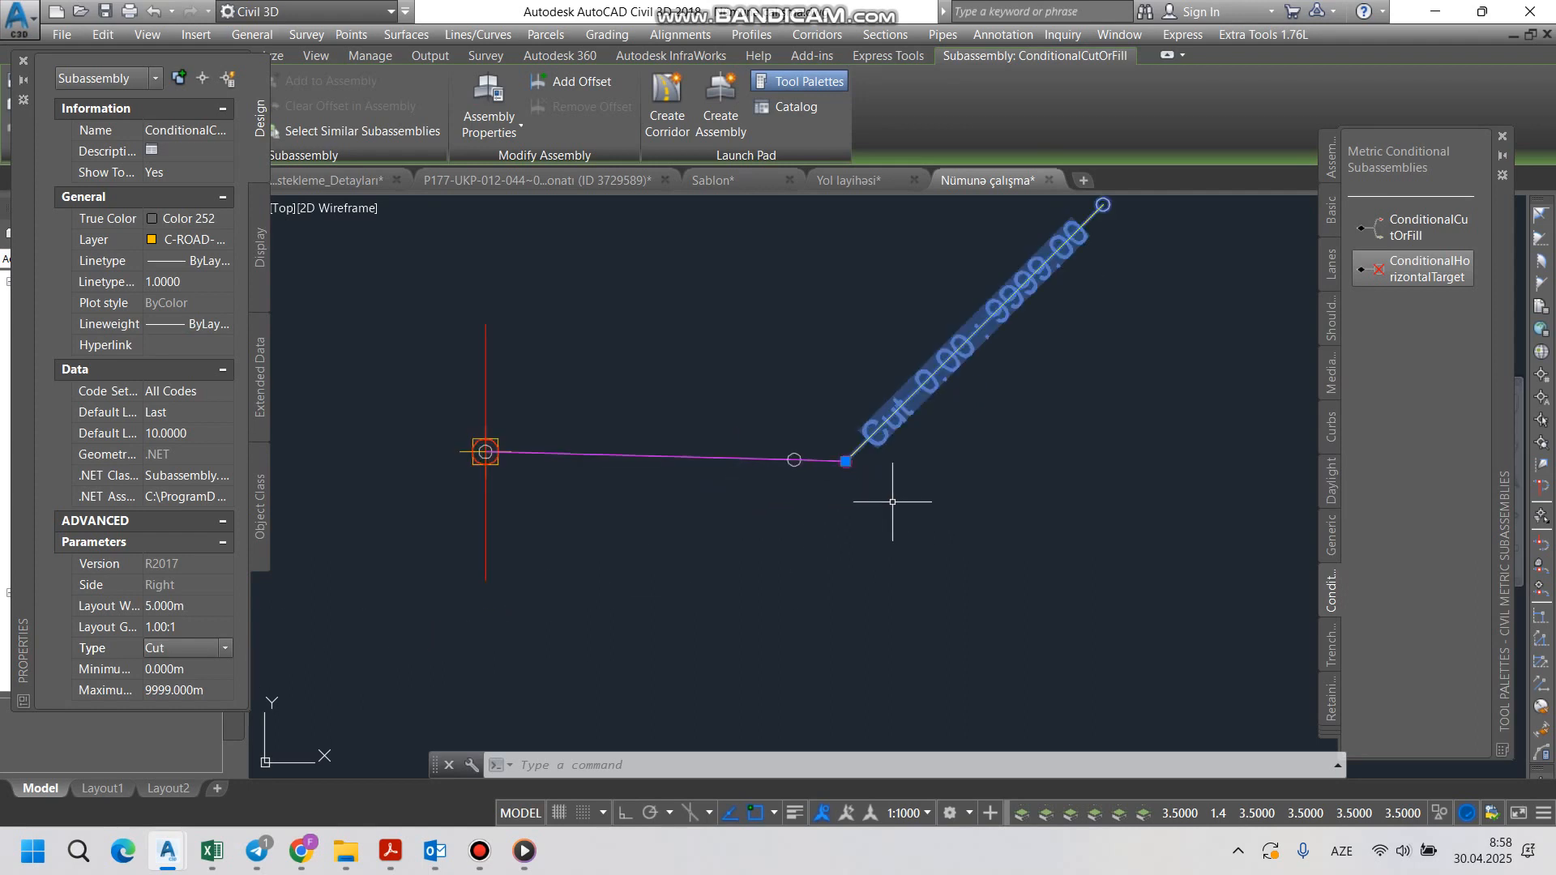
key("Escape")
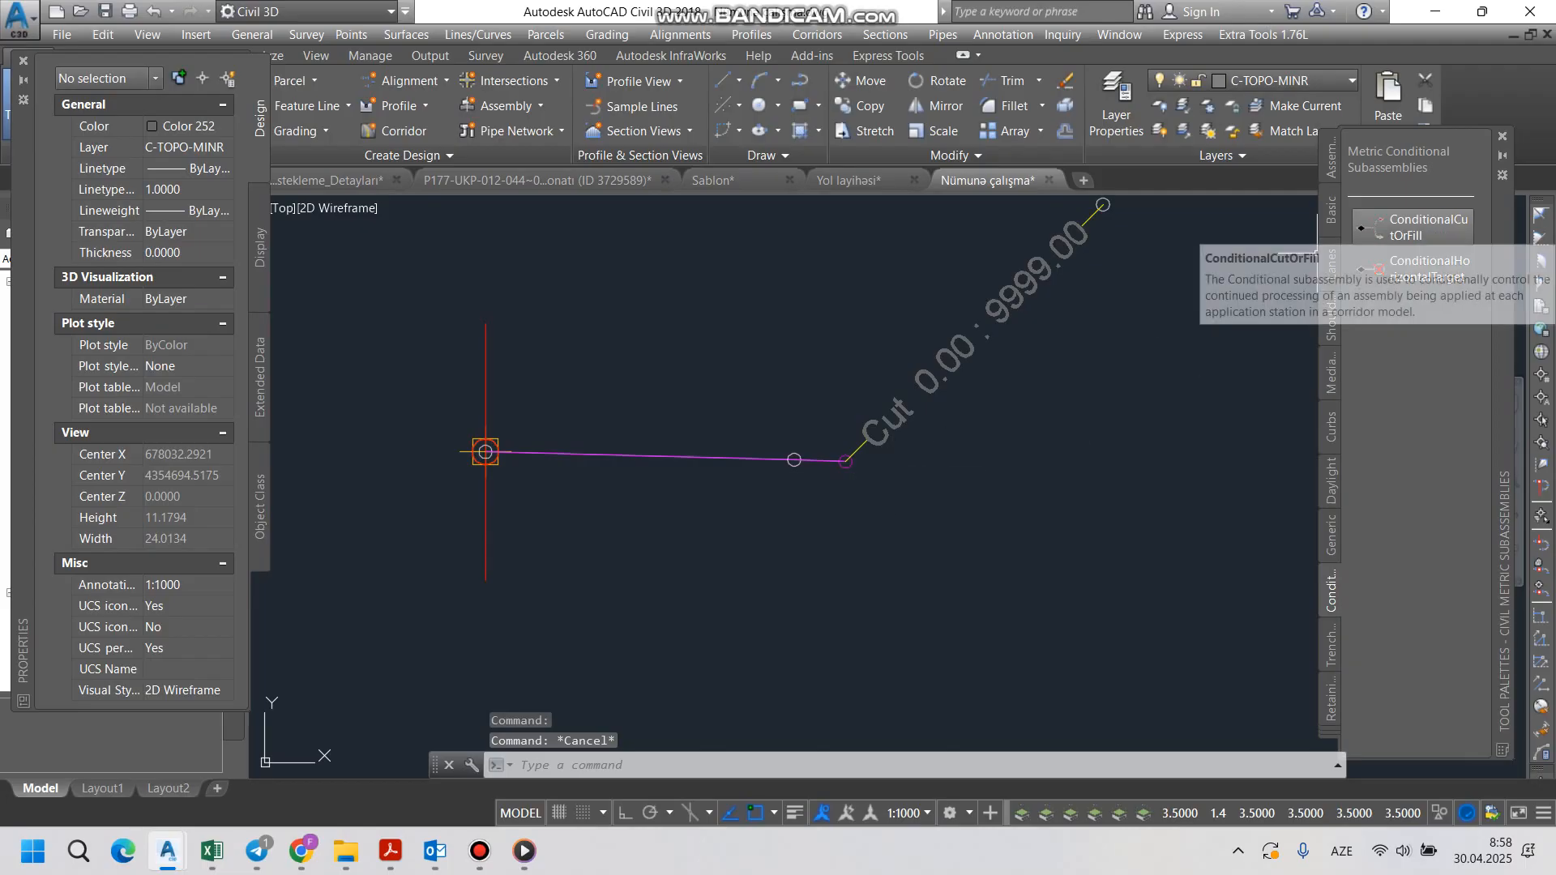
Step: Attach a second ConditionalCutOrFill of type Fill with a 5 m layout width to the outer end of the 1 m link
left_click(1426, 268)
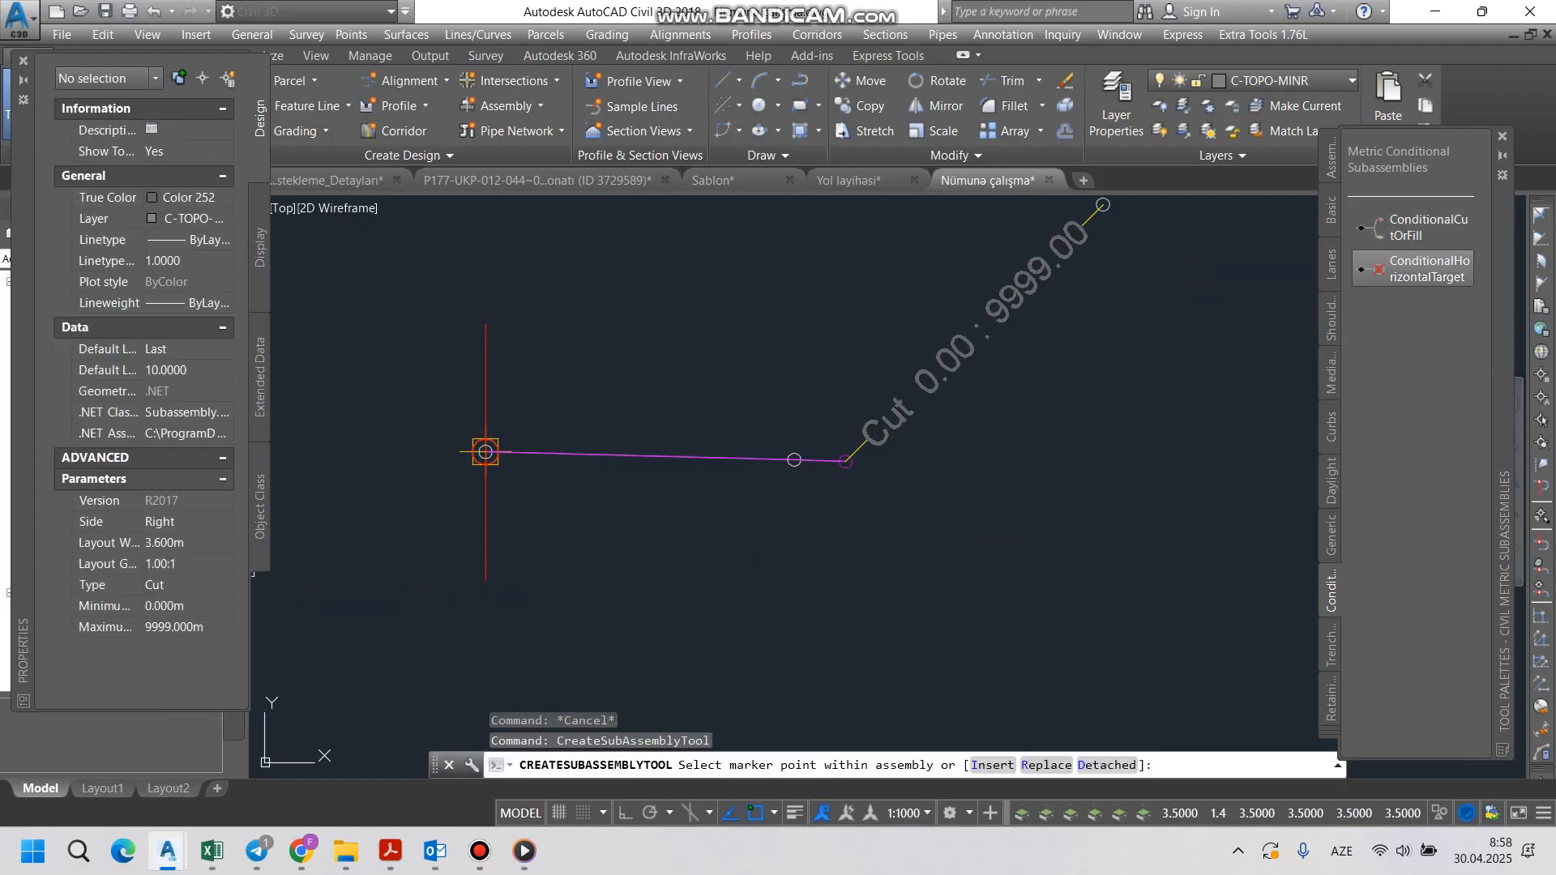
left_click(187, 543)
type("5")
key("Return")
left_click(194, 585)
left_click(224, 585)
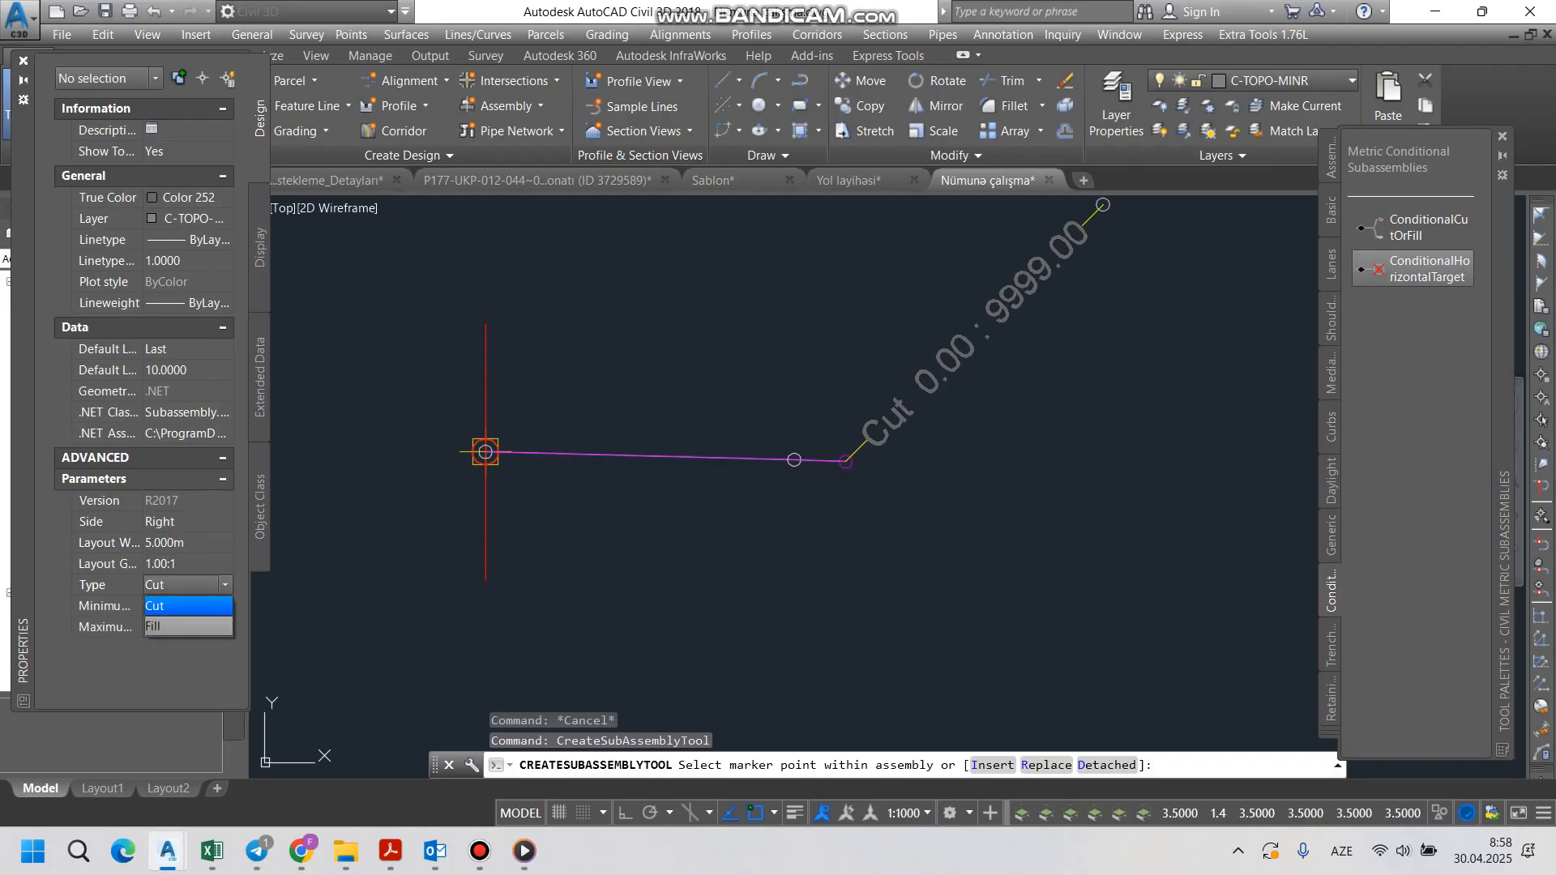
left_click(188, 626)
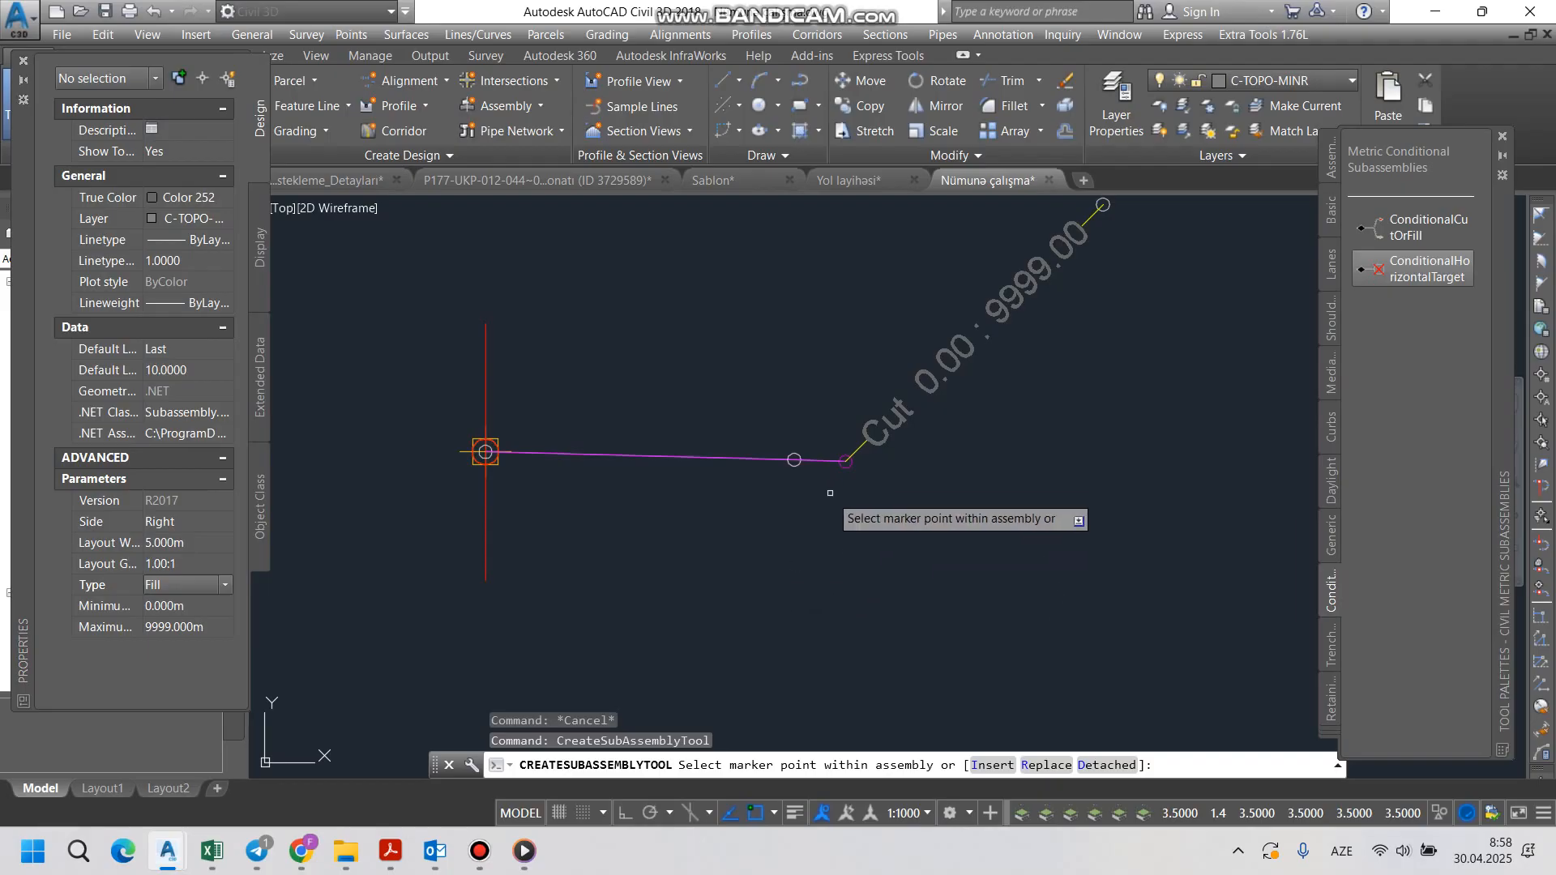
scroll(847, 482, "up", 4)
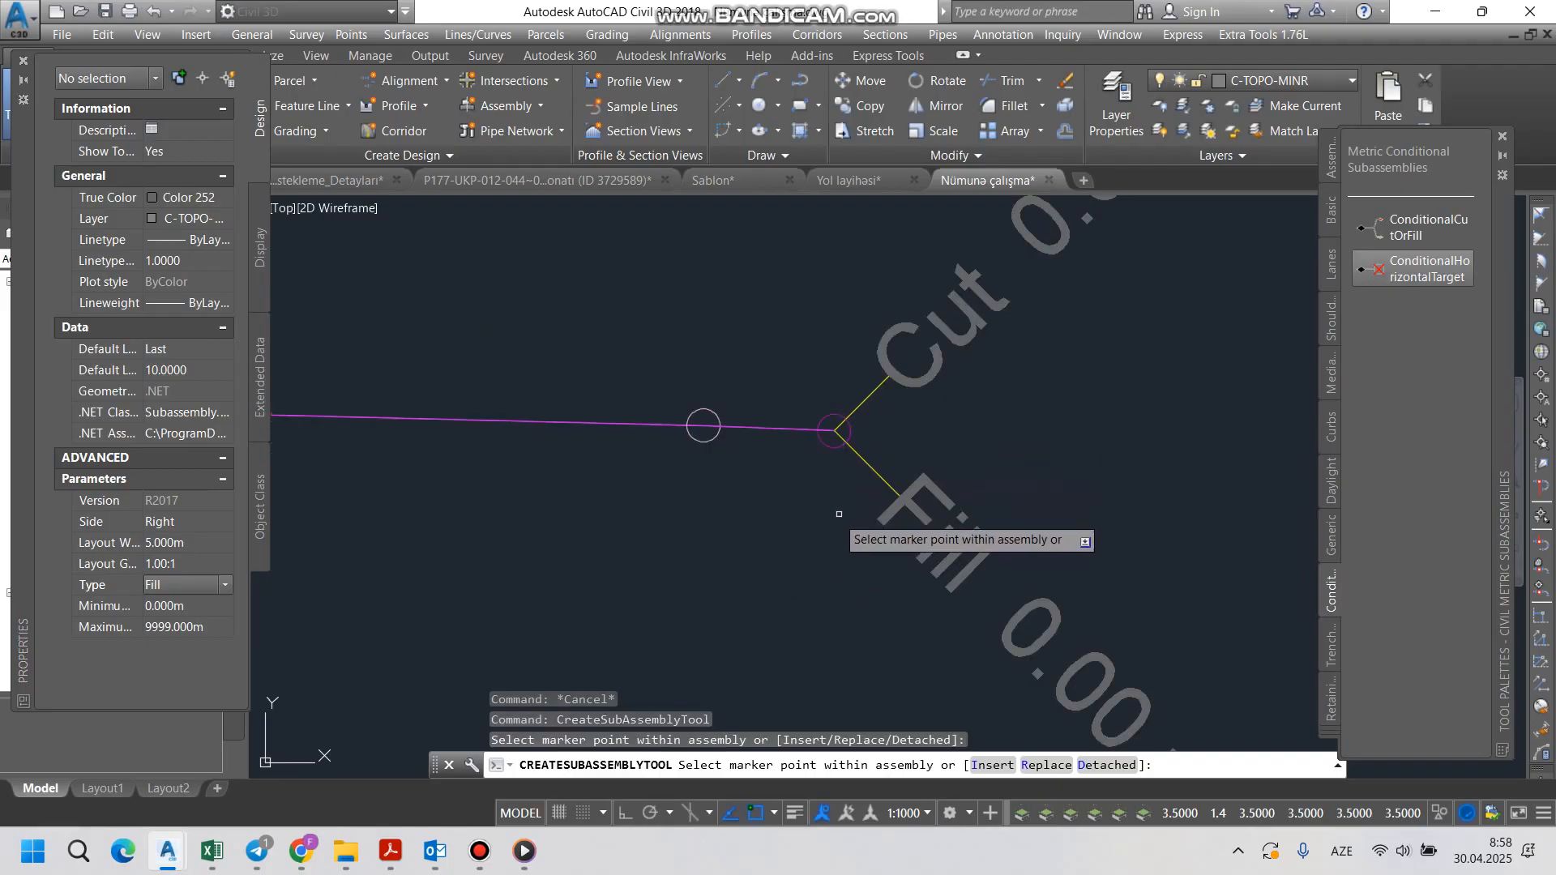
scroll(831, 518, "down", 5)
scroll(887, 611, "up", 3)
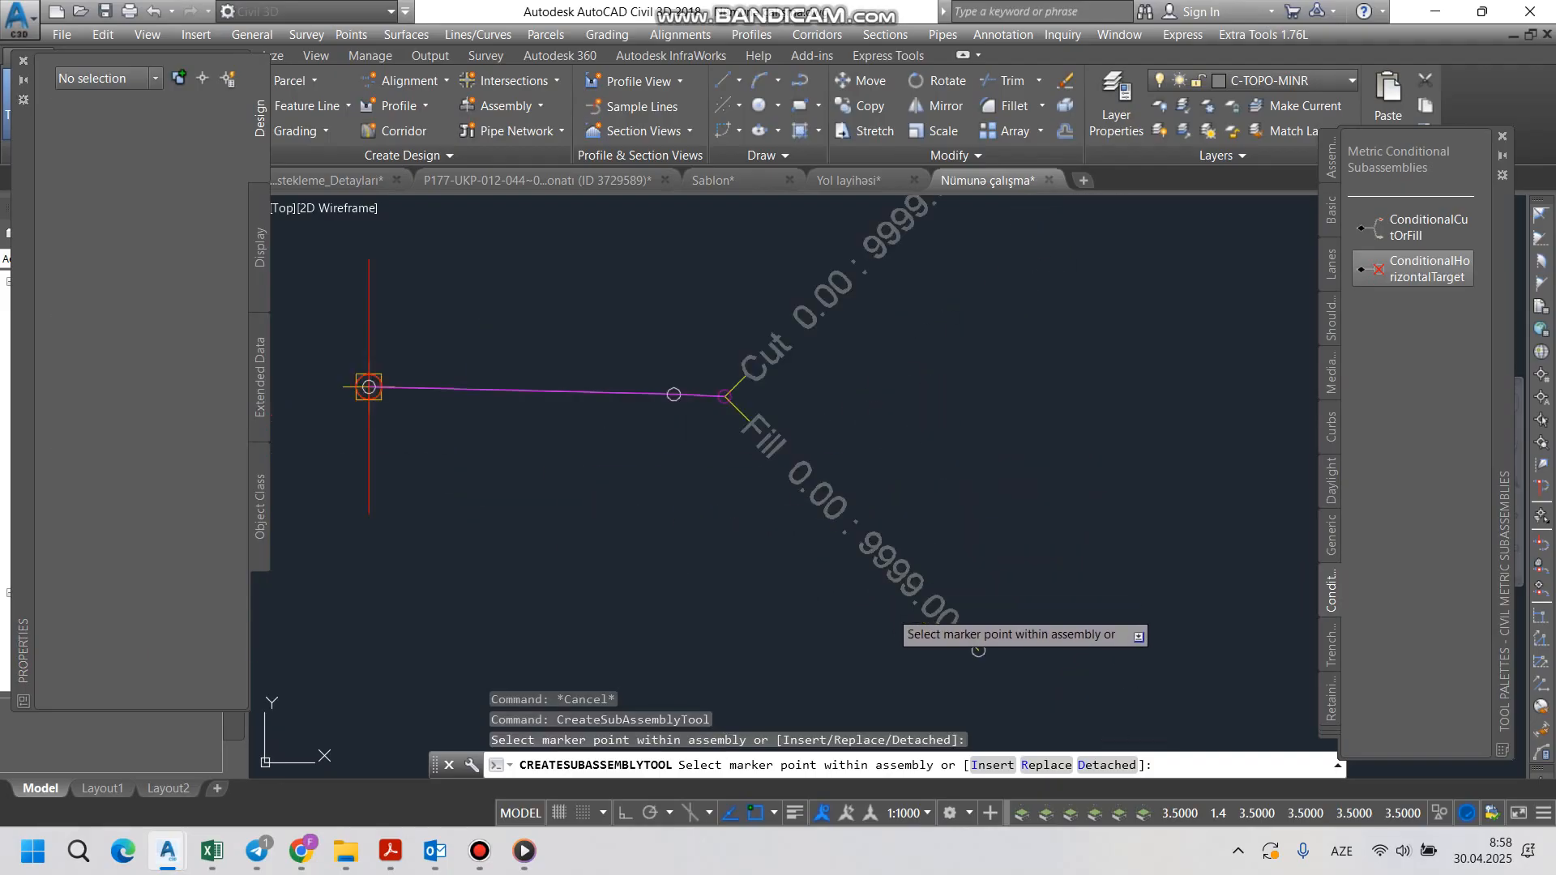
key("Escape")
Step: Examine how the Cut and Fill branches extend from the outer end of the 1 m link
scroll(840, 563, "down", 3)
scroll(729, 503, "up", 3)
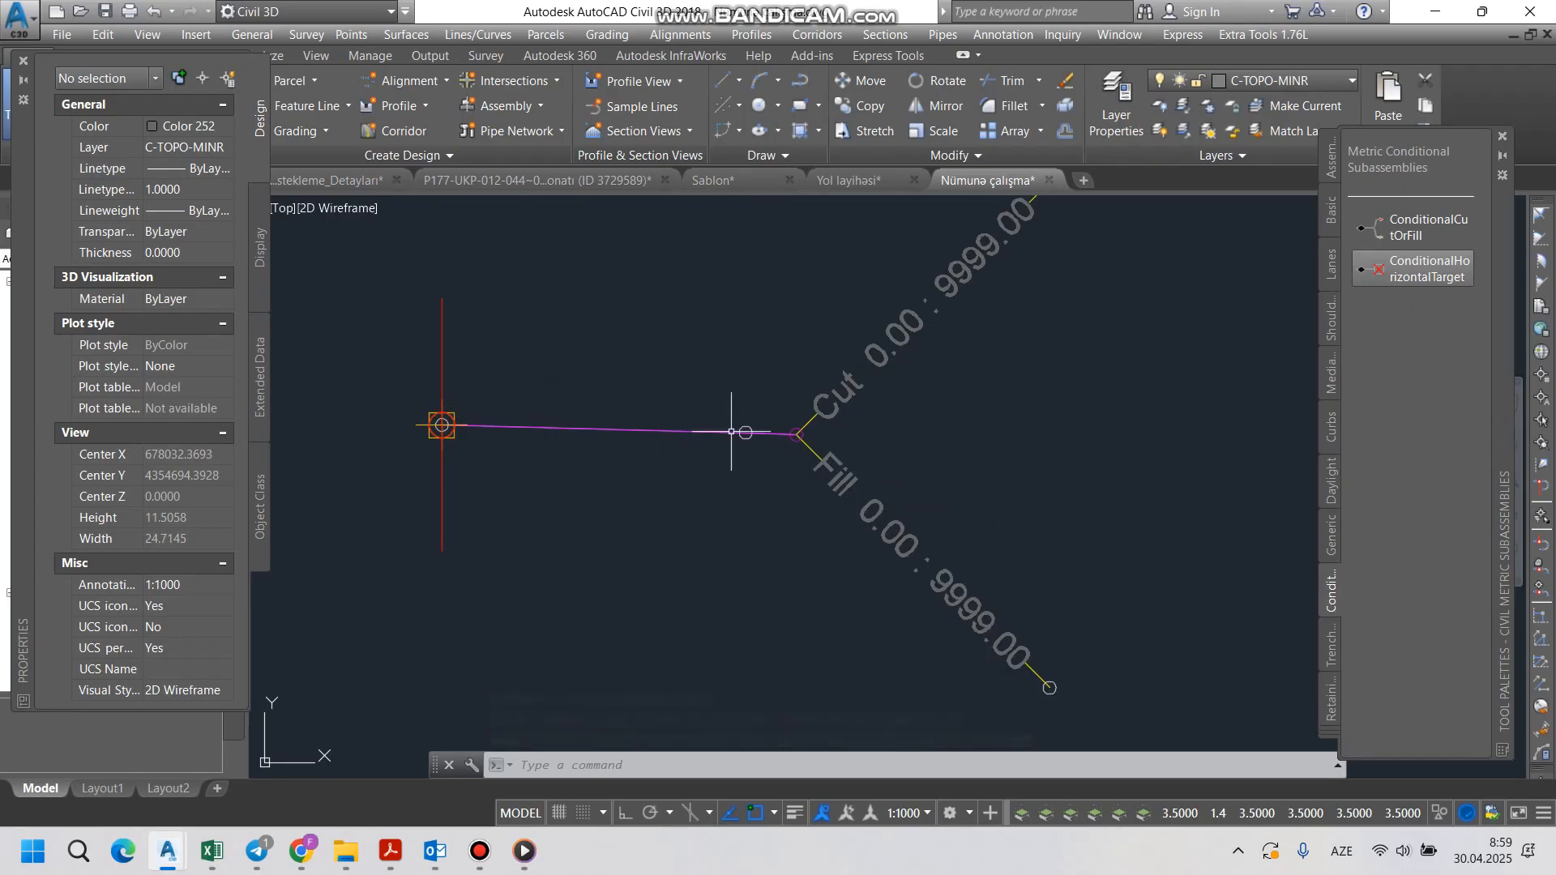
scroll(610, 486, "down", 2)
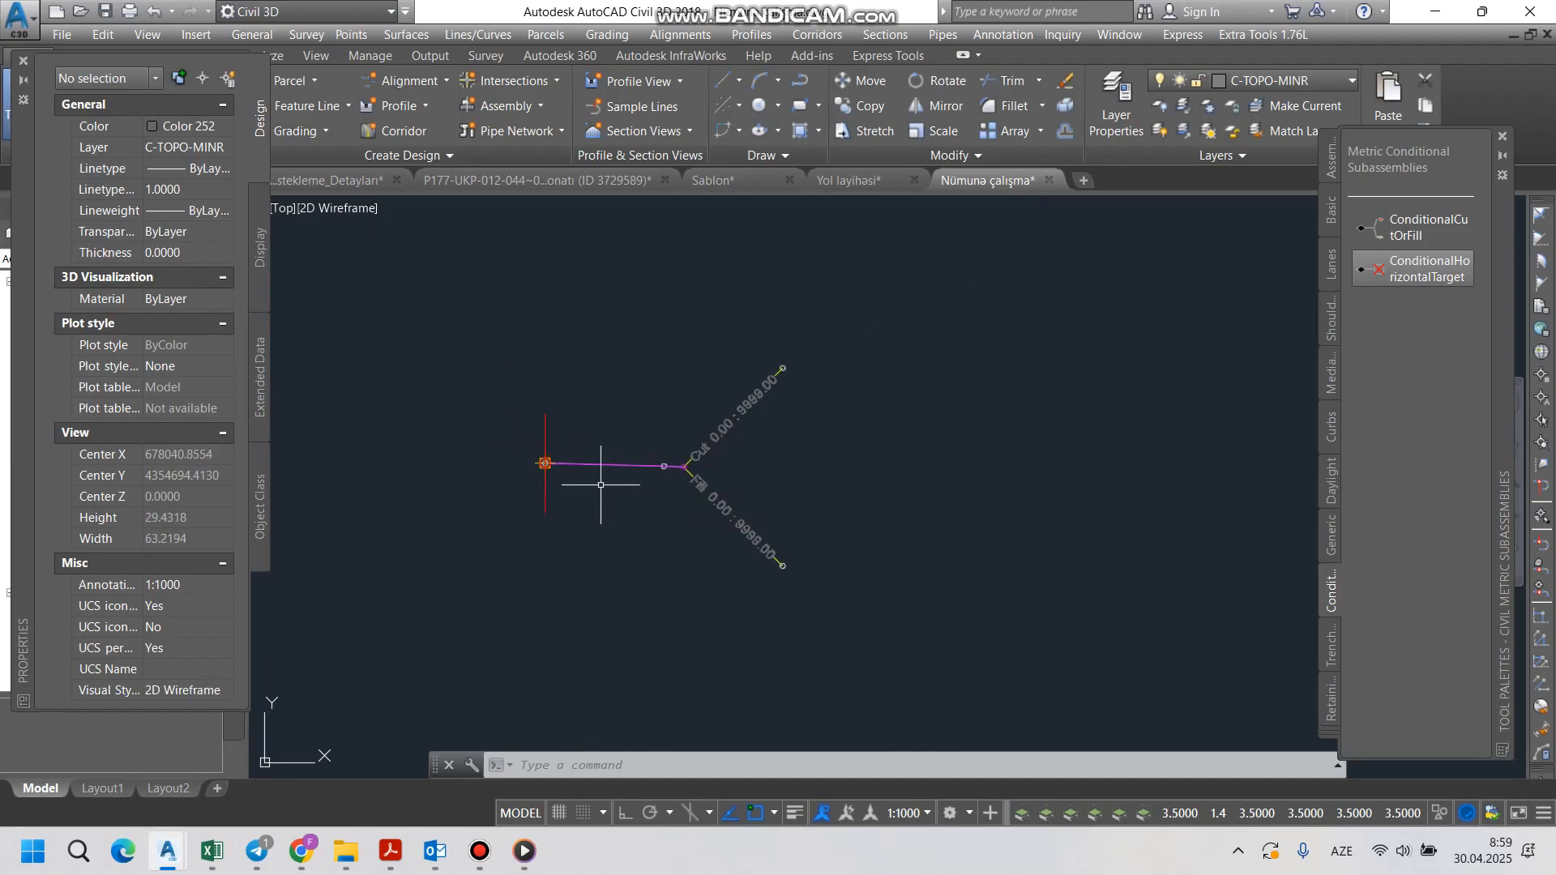
scroll(610, 486, "up", 2)
scroll(884, 454, "up", 1)
scroll(884, 454, "down", 2)
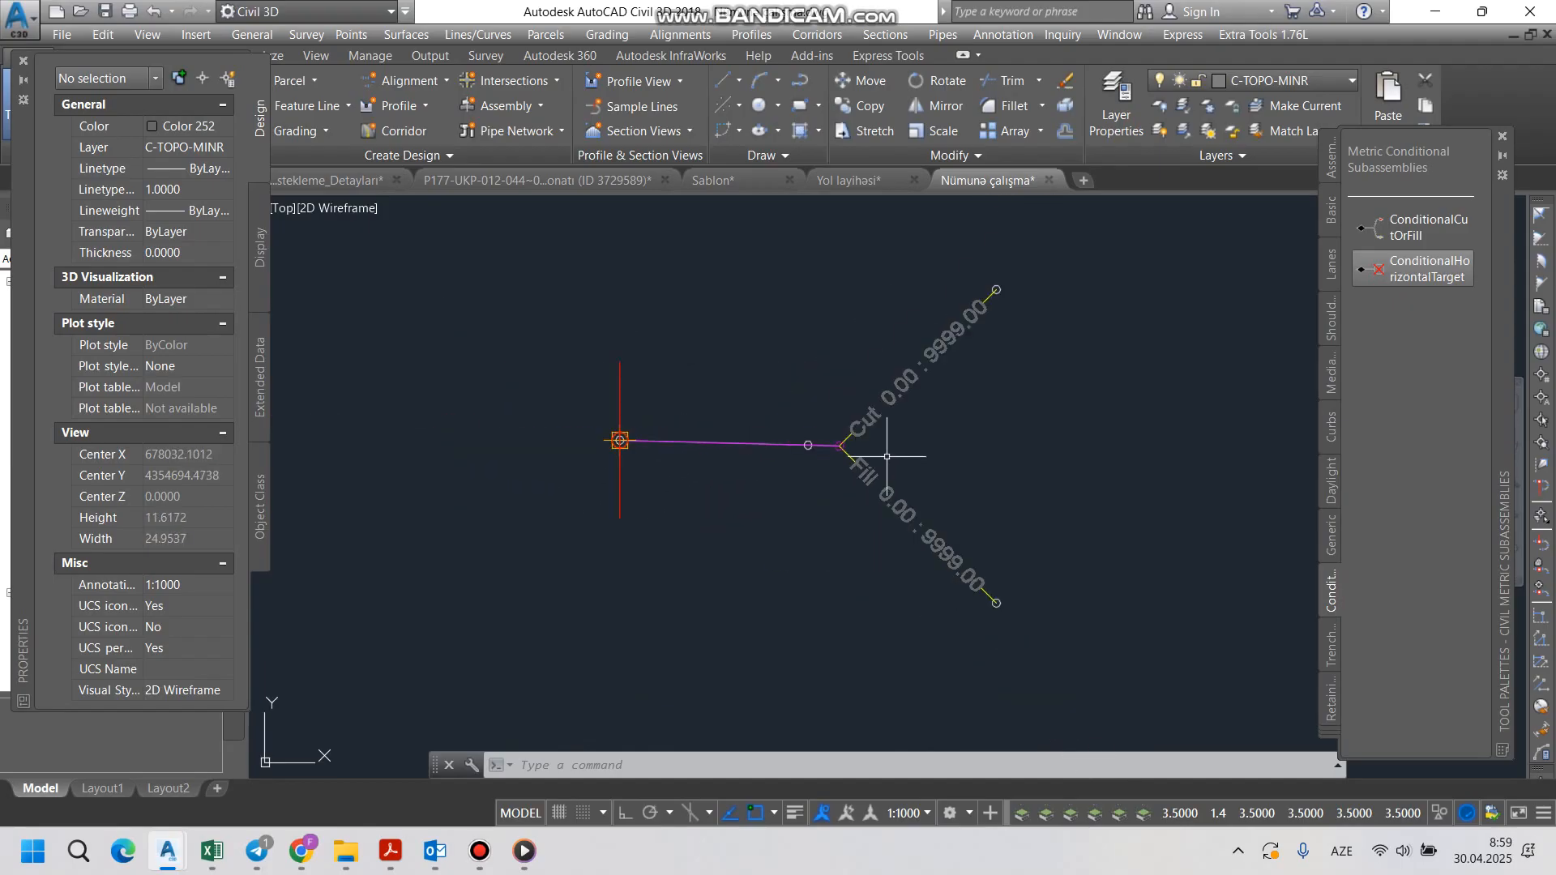
scroll(843, 455, "up", 2)
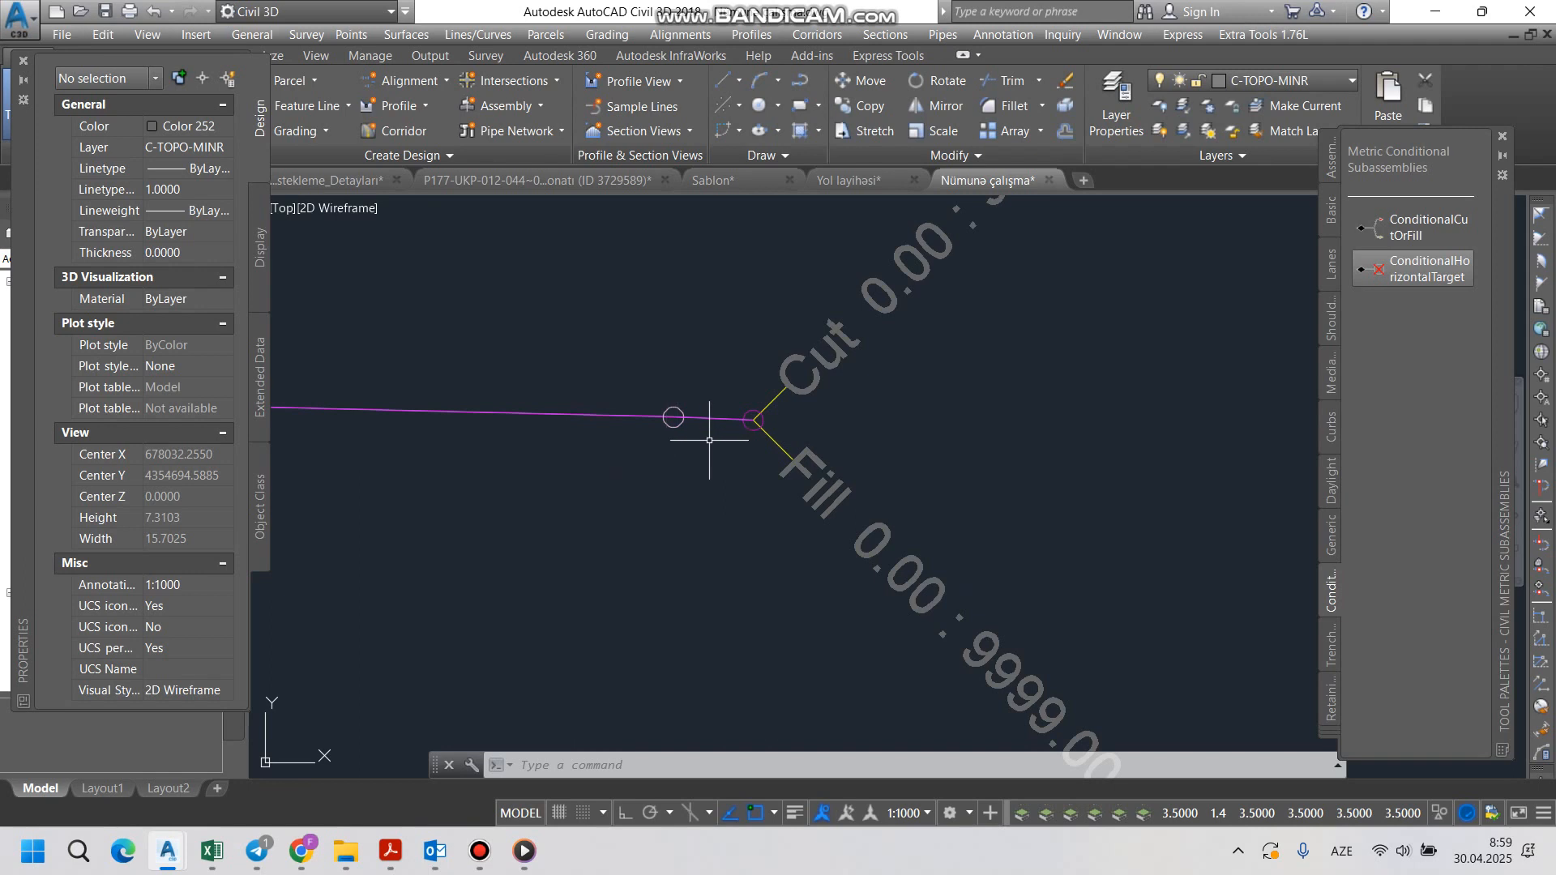
scroll(710, 441, "down", 2)
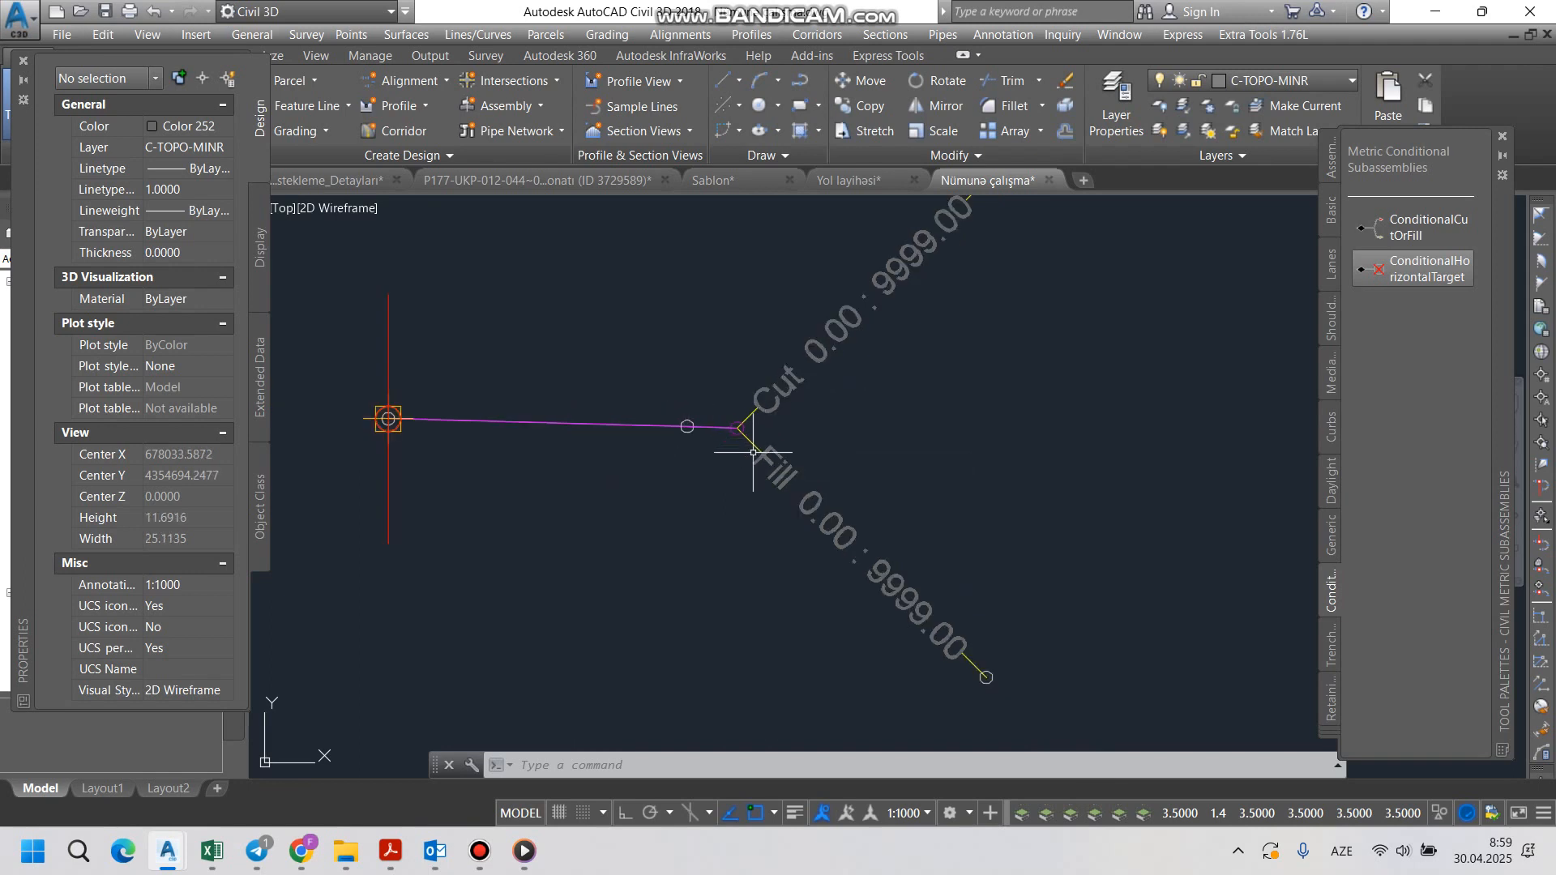
scroll(760, 441, "down", 2)
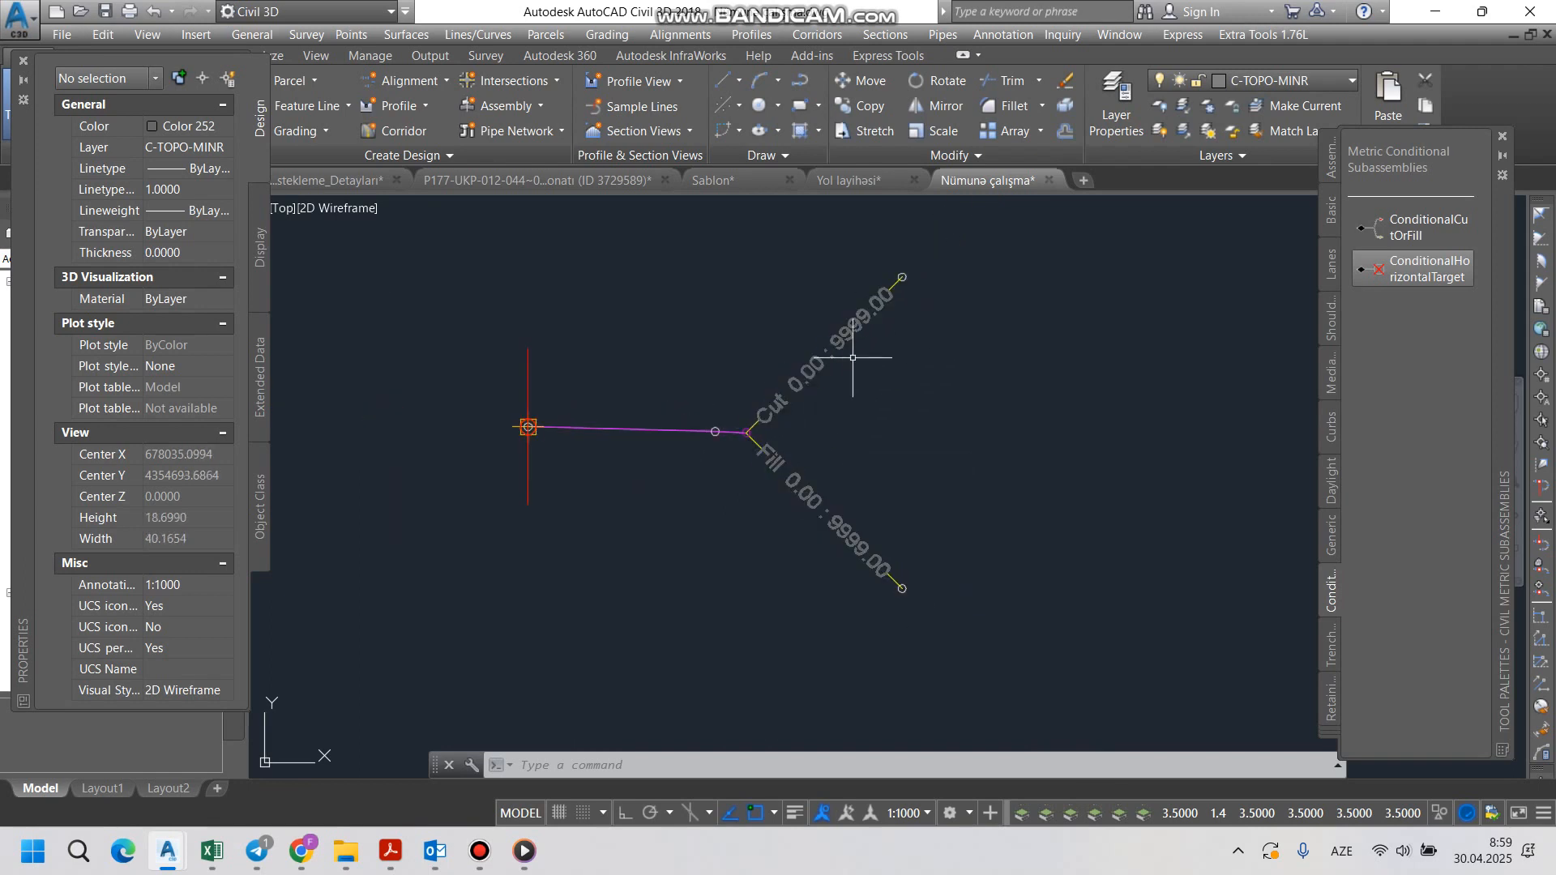
scroll(734, 441, "up", 2)
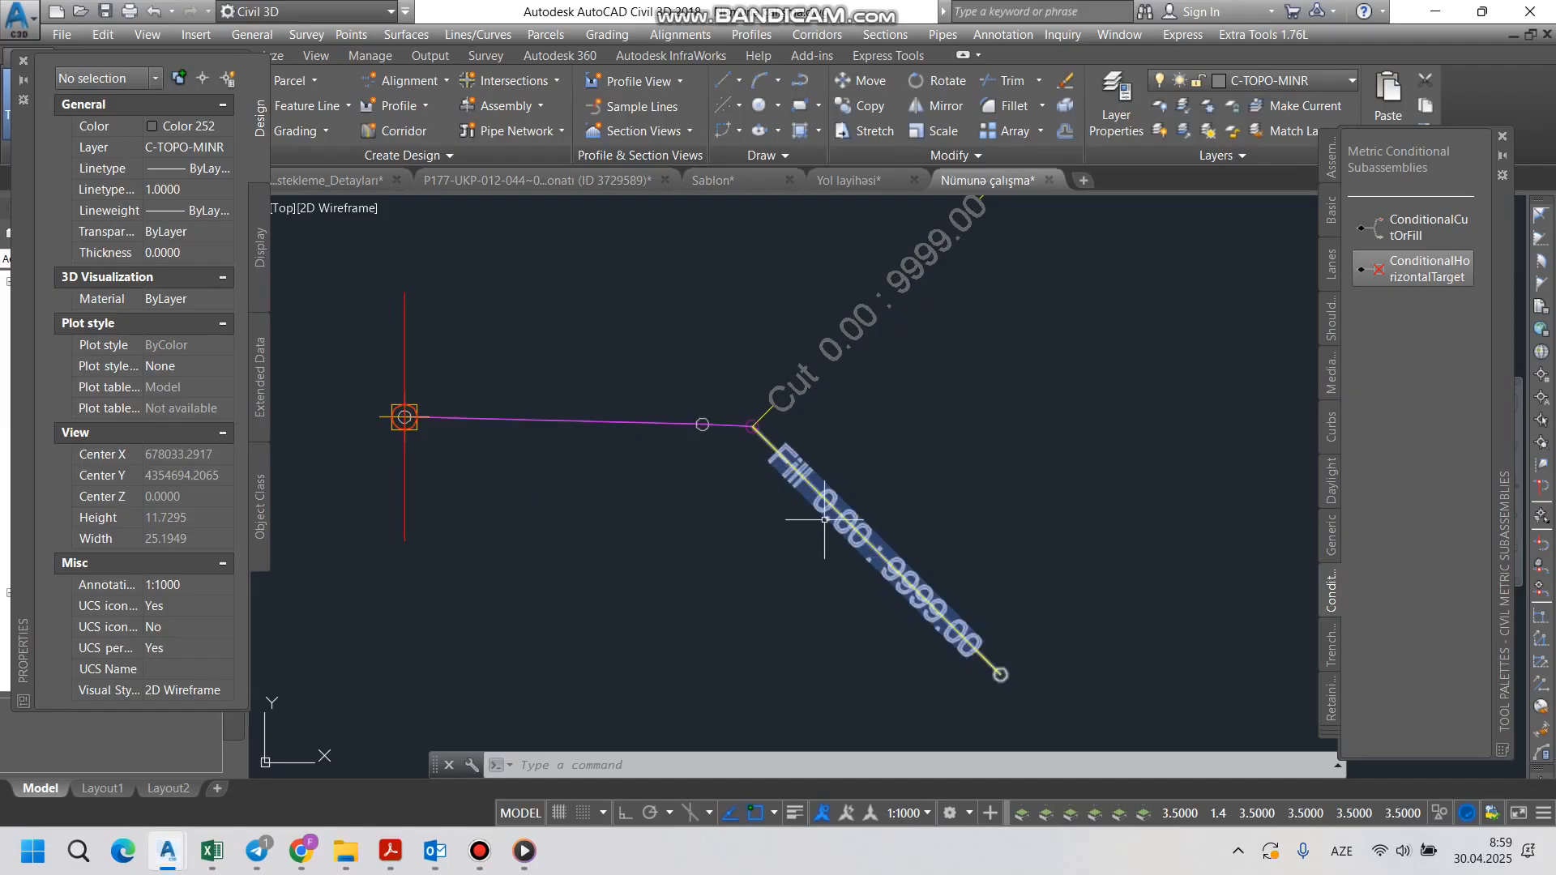
scroll(823, 520, "down", 2)
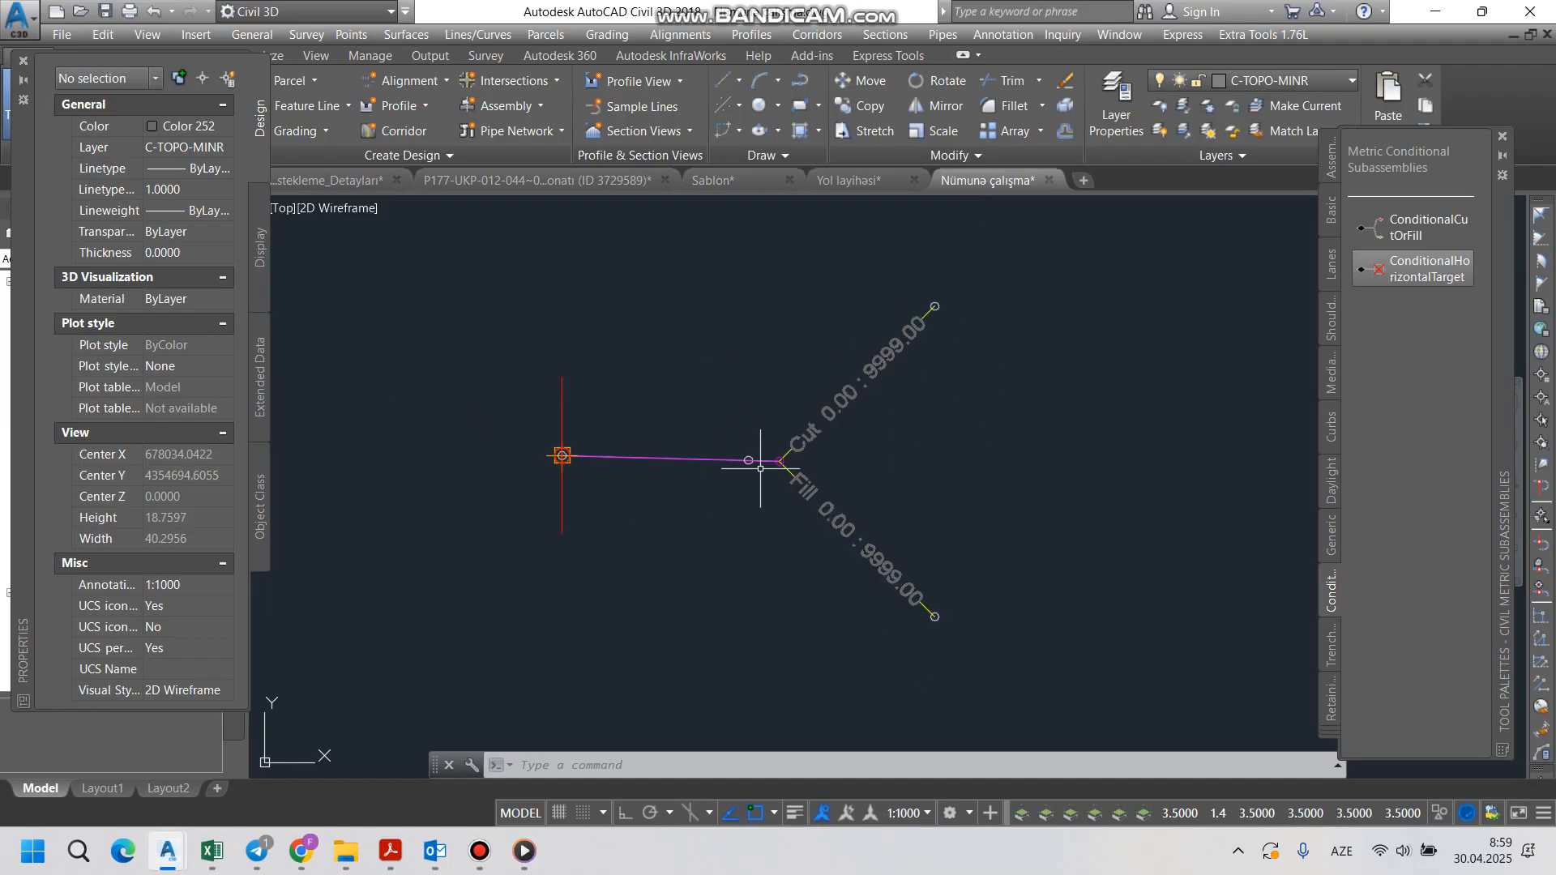
scroll(760, 468, "up", 4)
scroll(760, 469, "down", 4)
scroll(760, 469, "up", 4)
scroll(760, 468, "down", 2)
scroll(760, 469, "down", 2)
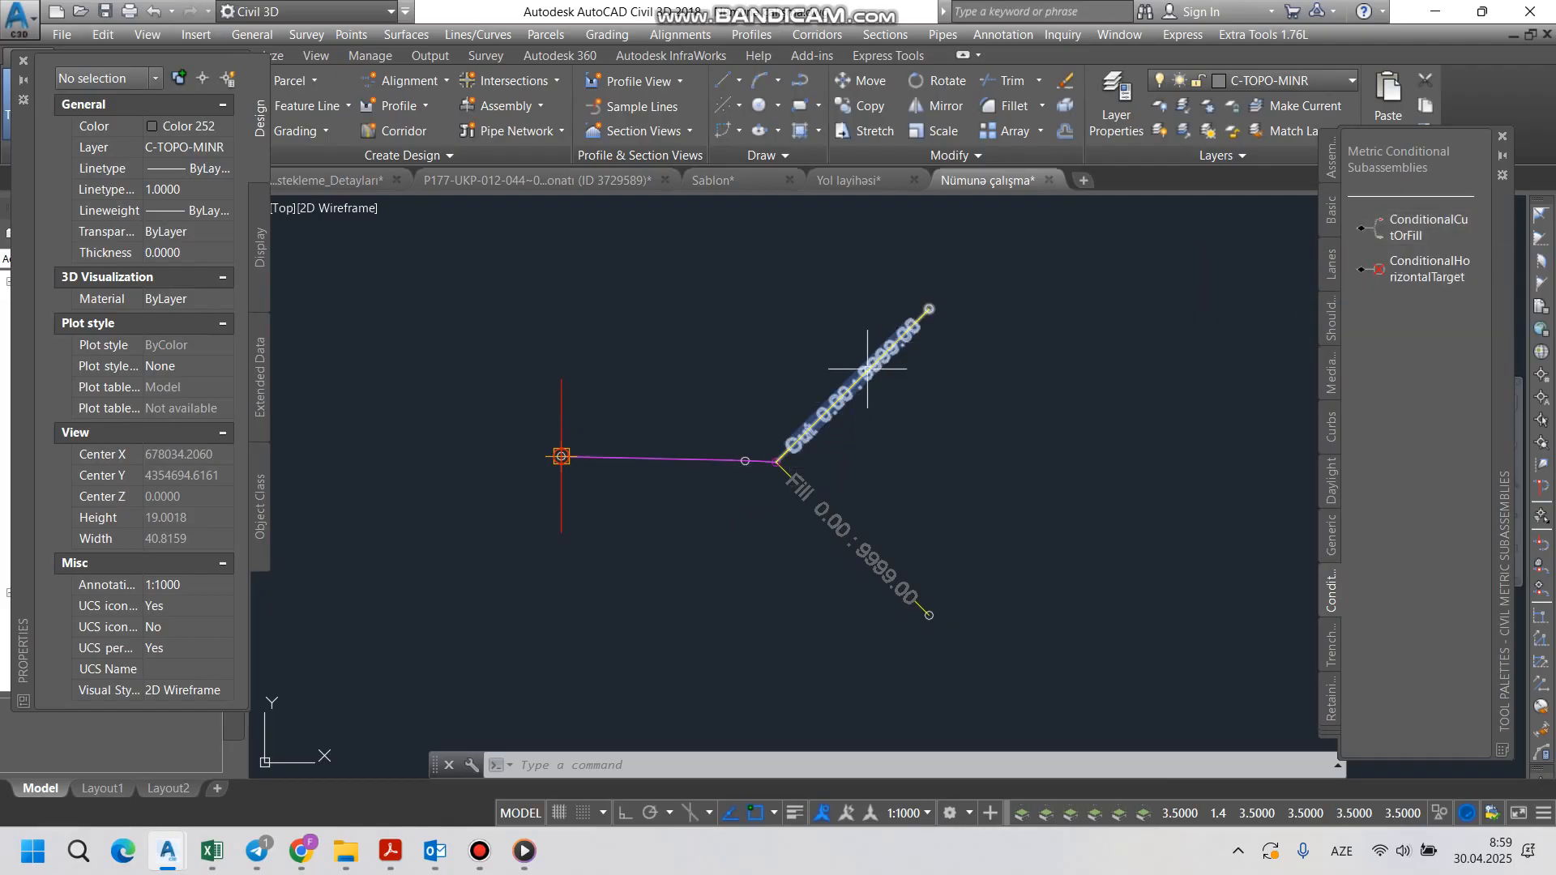
scroll(771, 468, "up", 1)
scroll(896, 347, "down", 1)
scroll(888, 349, "up", 3)
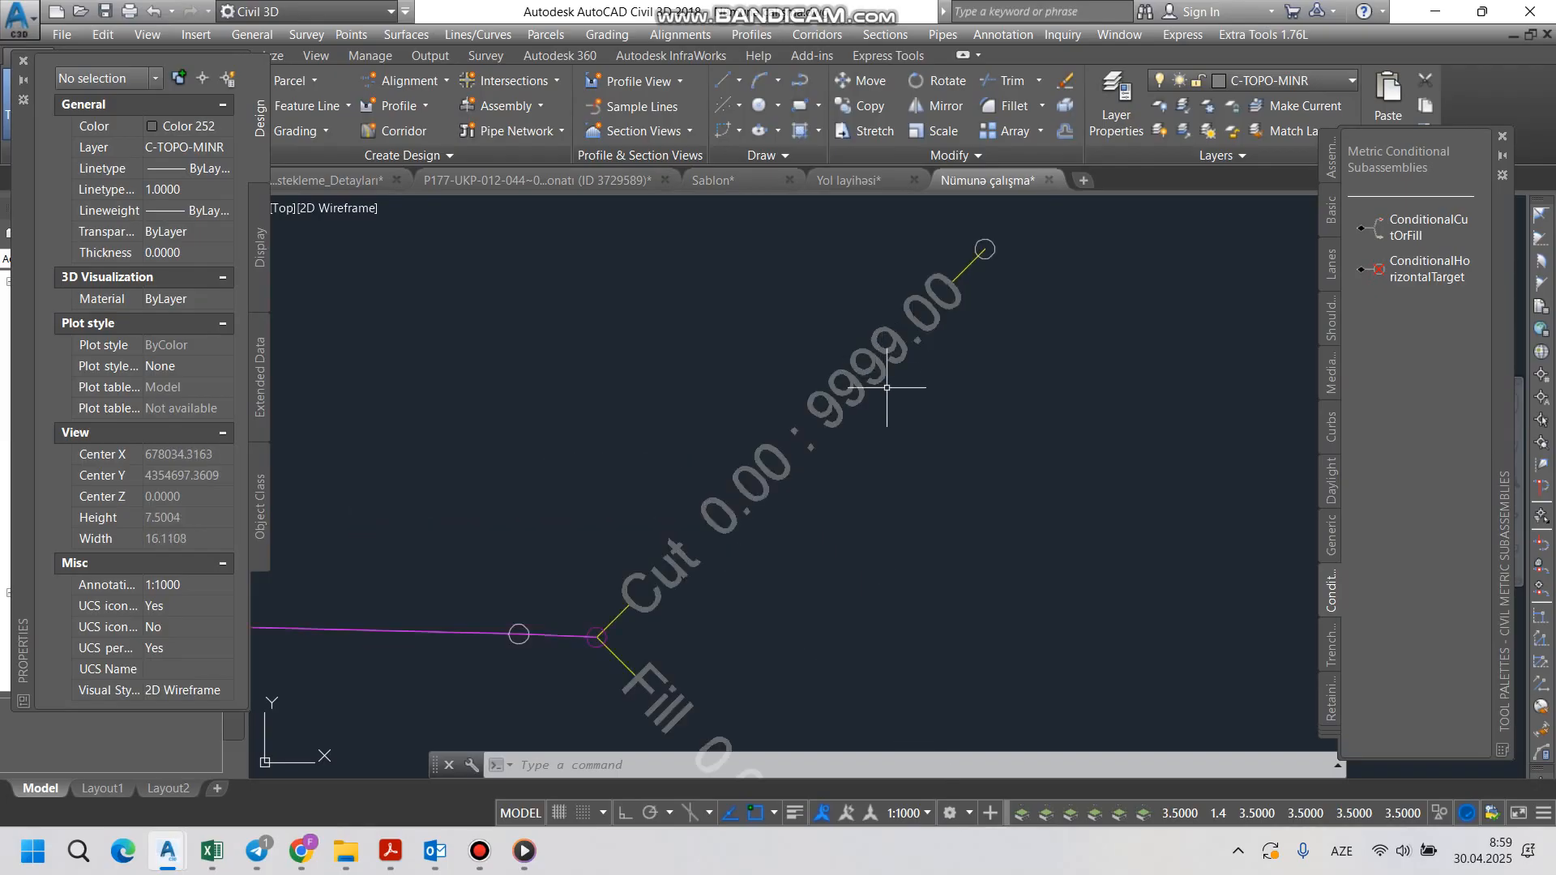
scroll(896, 389, "down", 2)
scroll(952, 292, "up", 3)
scroll(945, 286, "down", 1)
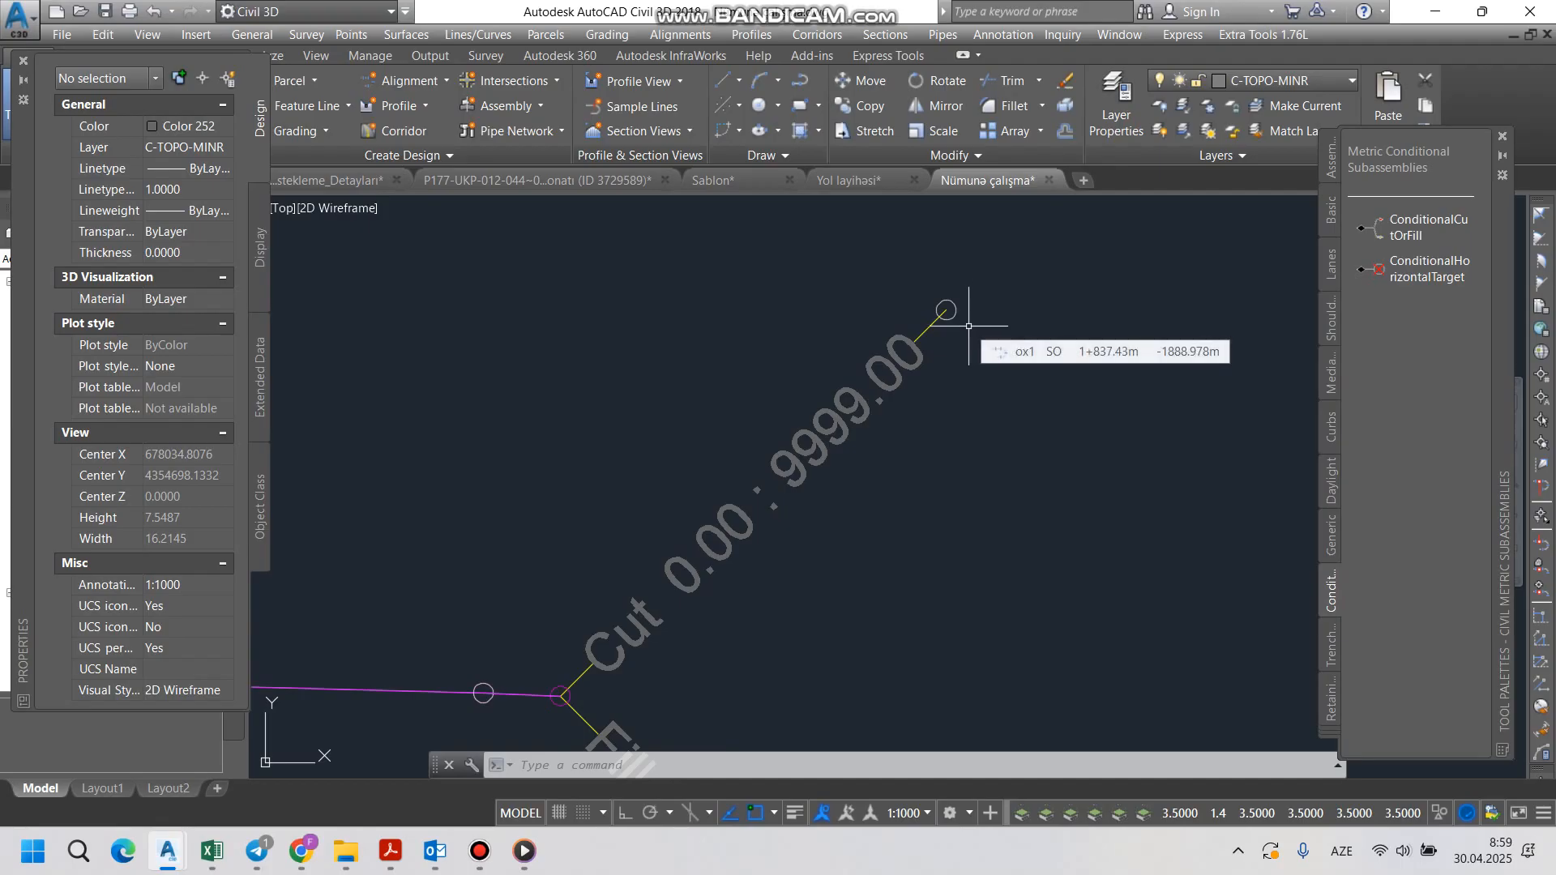
scroll(968, 326, "down", 2)
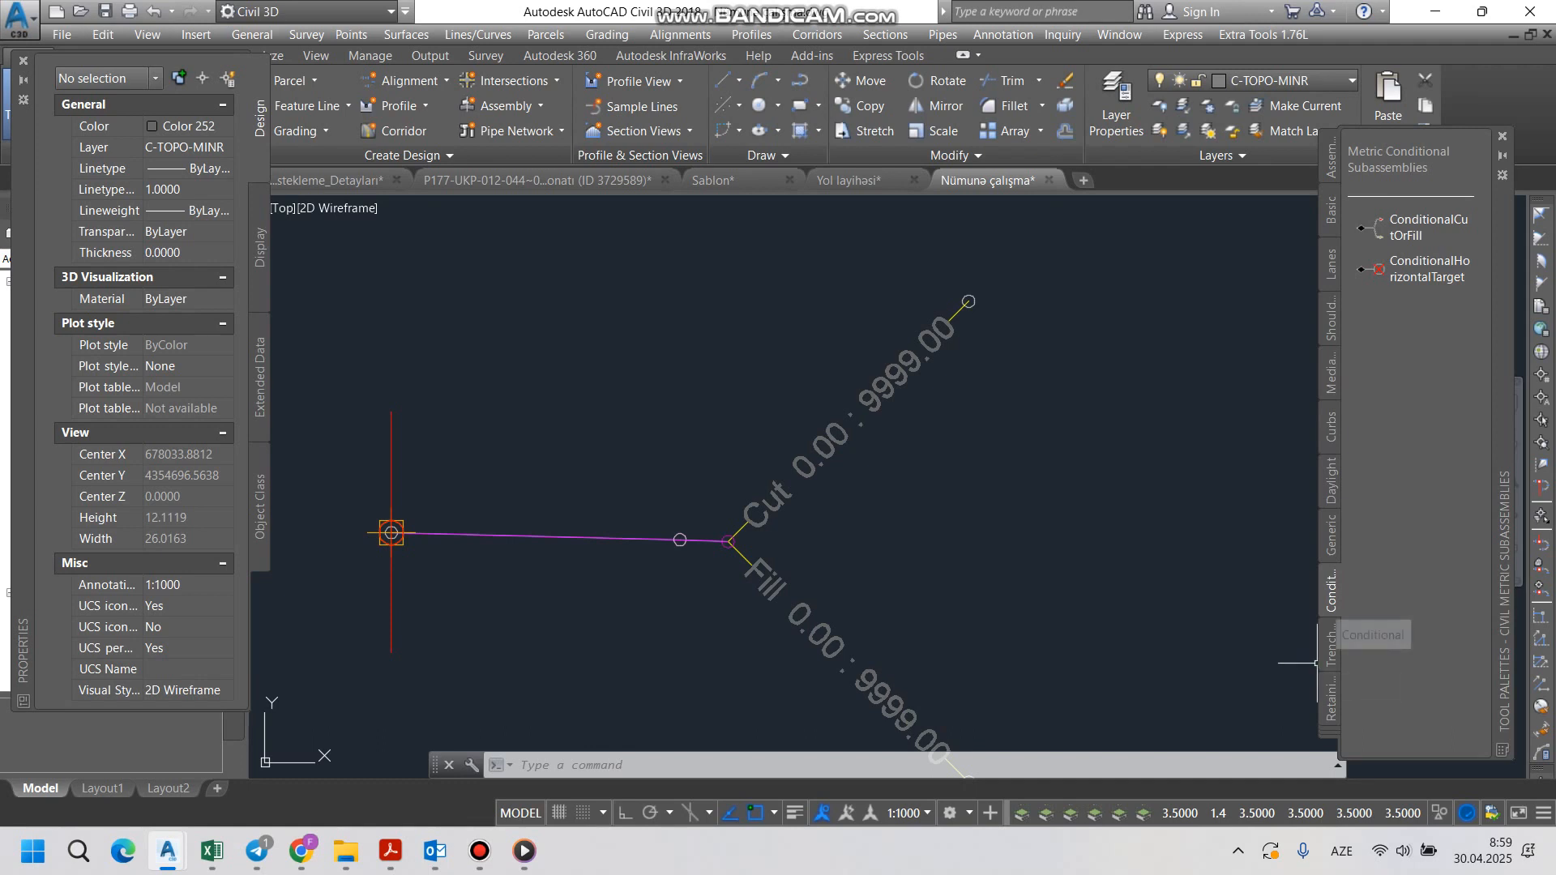
Step: Attach a LinkWidthAndSlope subassembly to the outer end of the Cut condition
left_click(1331, 534)
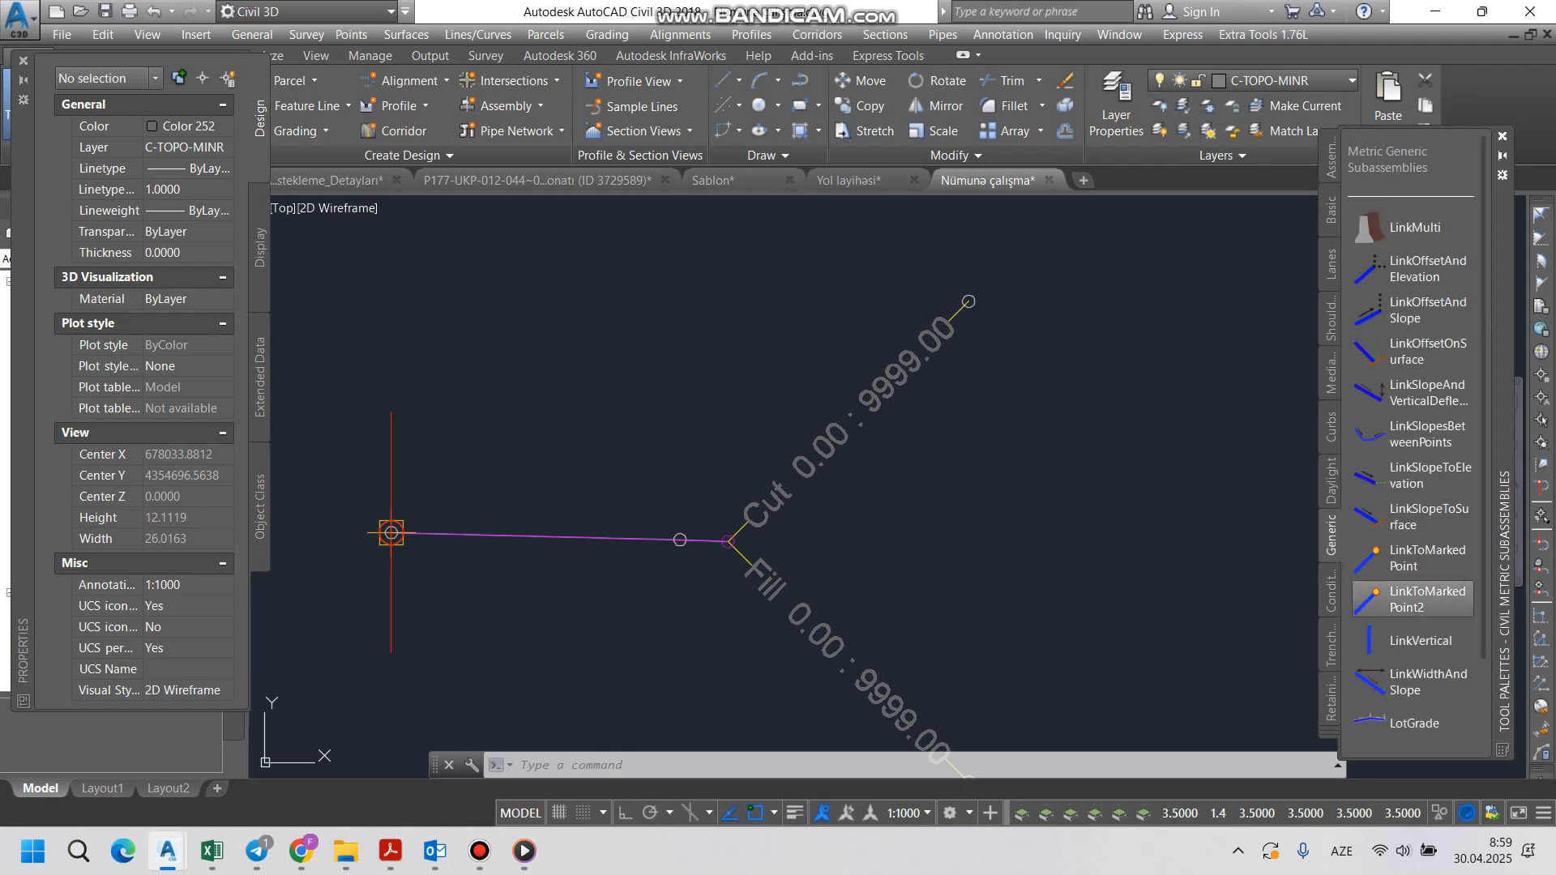
left_click(1410, 682)
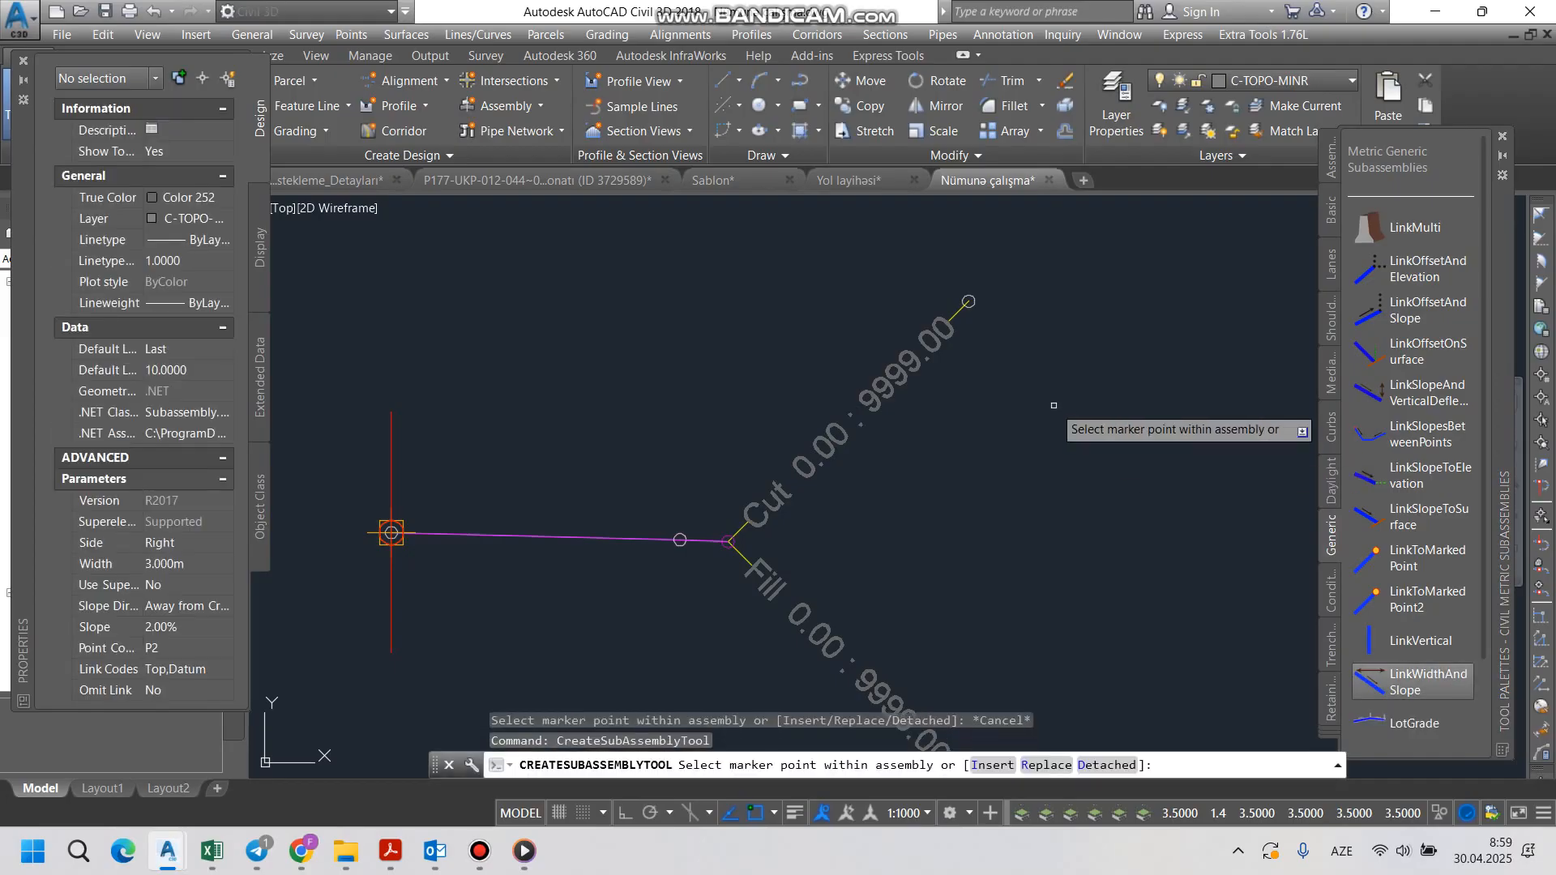
scroll(951, 260, "up", 3)
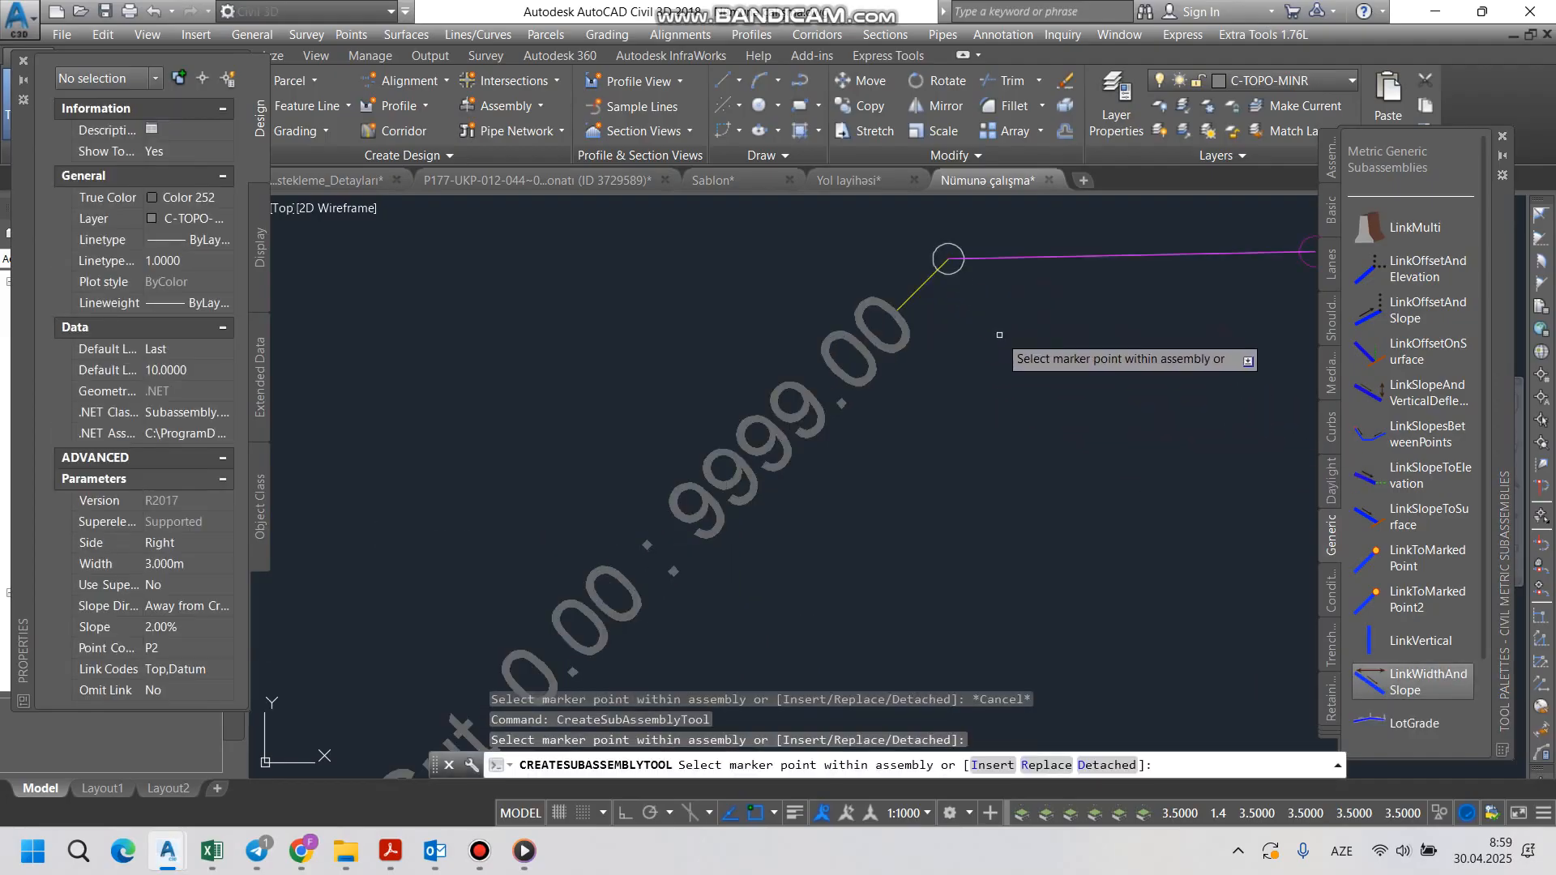
scroll(1012, 324, "down", 3)
key("Escape")
Step: Set the width of the link on the Cut branch to 1 m and its slope to 3:1
left_click(1052, 323)
left_click(1025, 295)
left_click(186, 628)
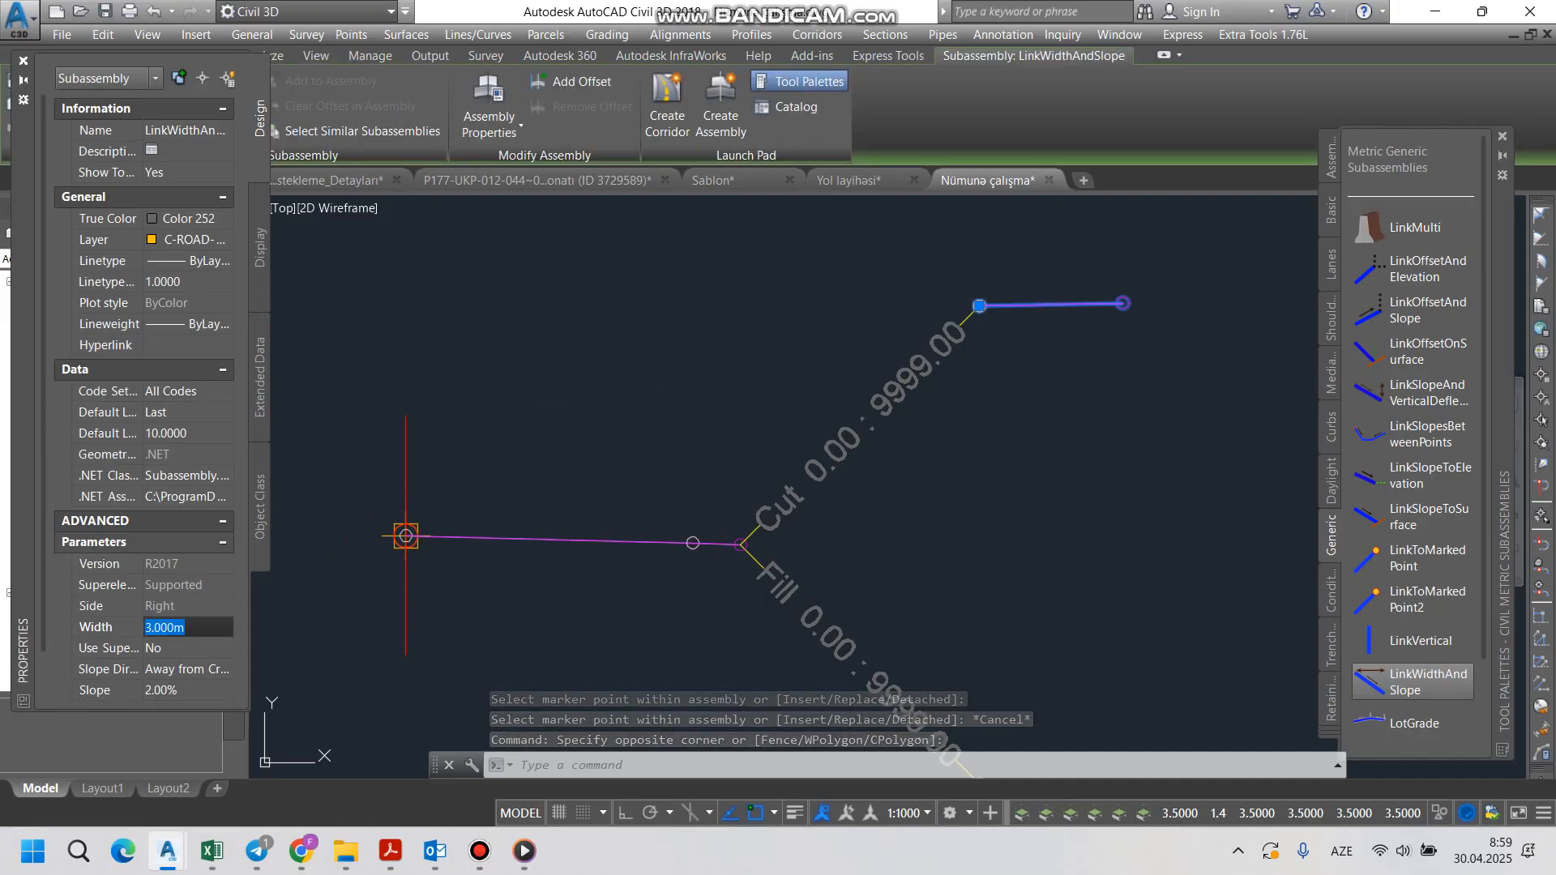
type("1")
left_click(187, 690)
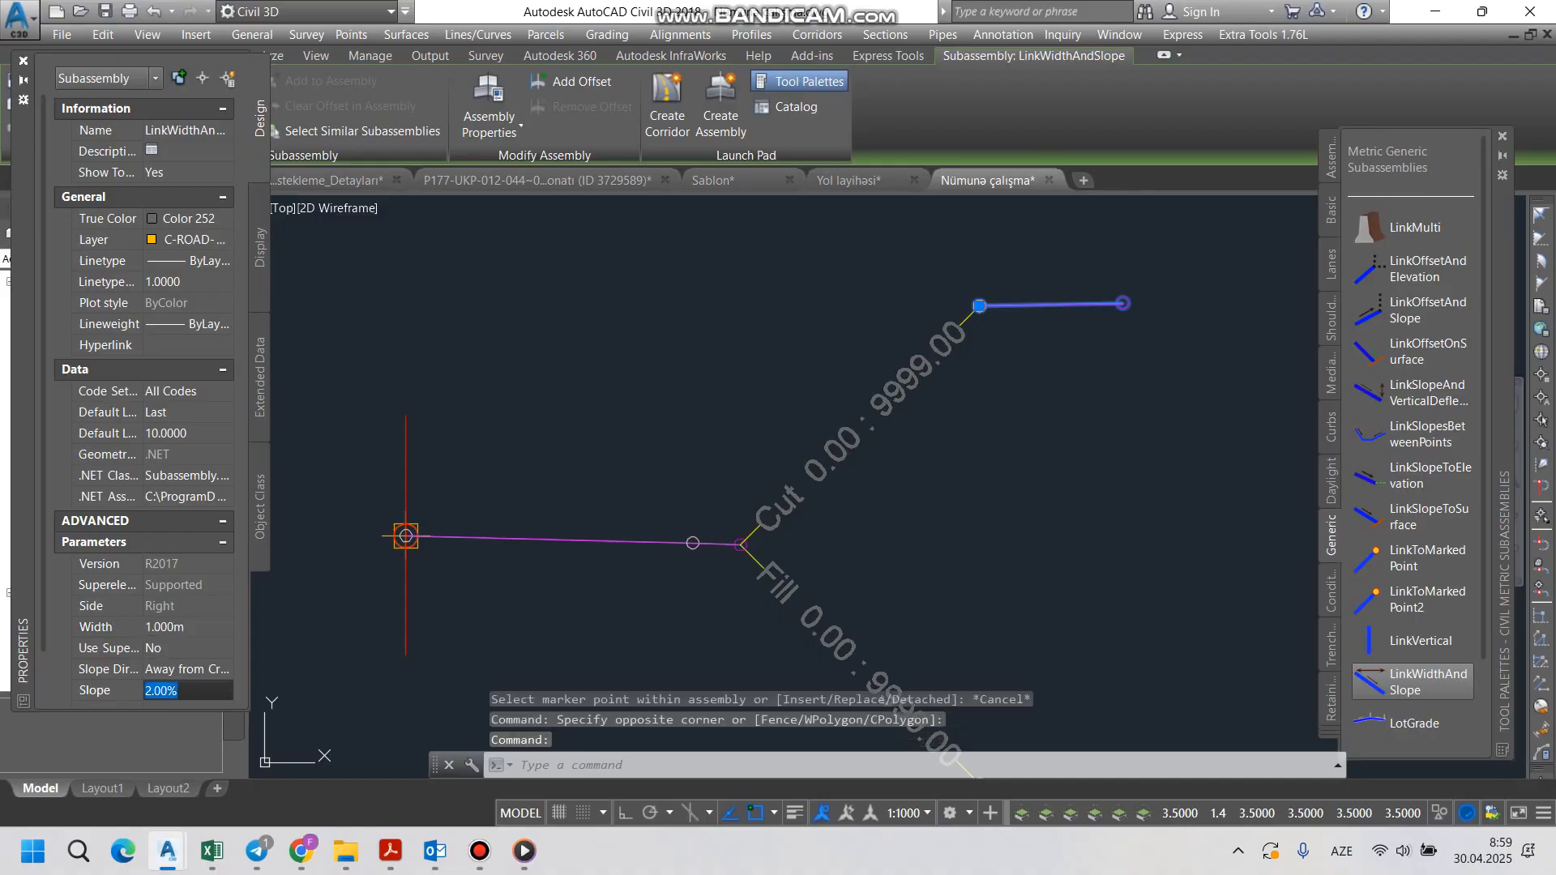
left_click(182, 691)
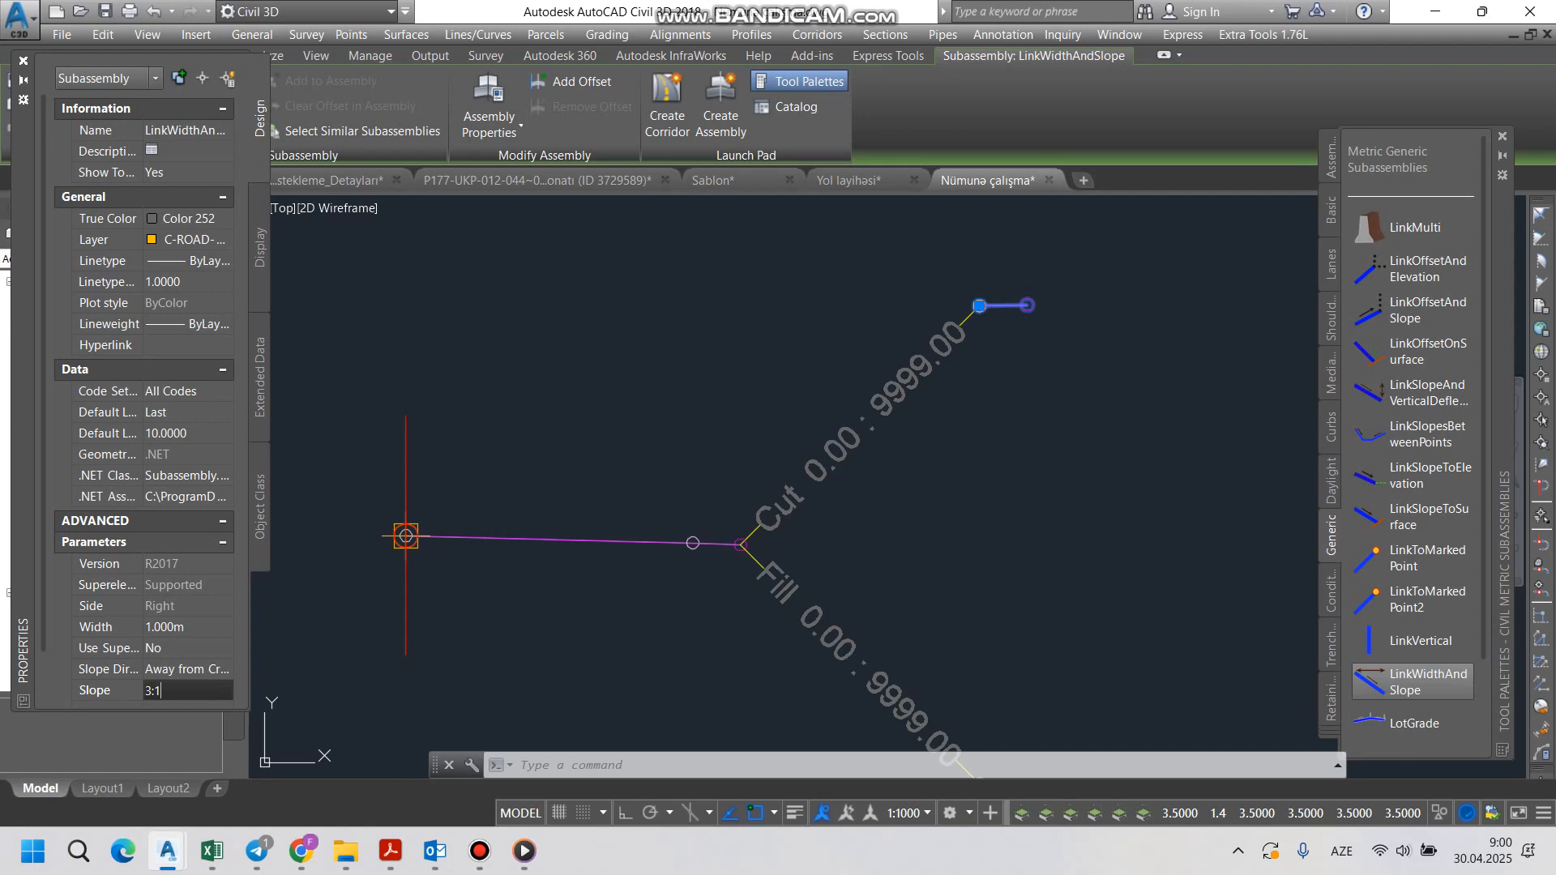
key("Return")
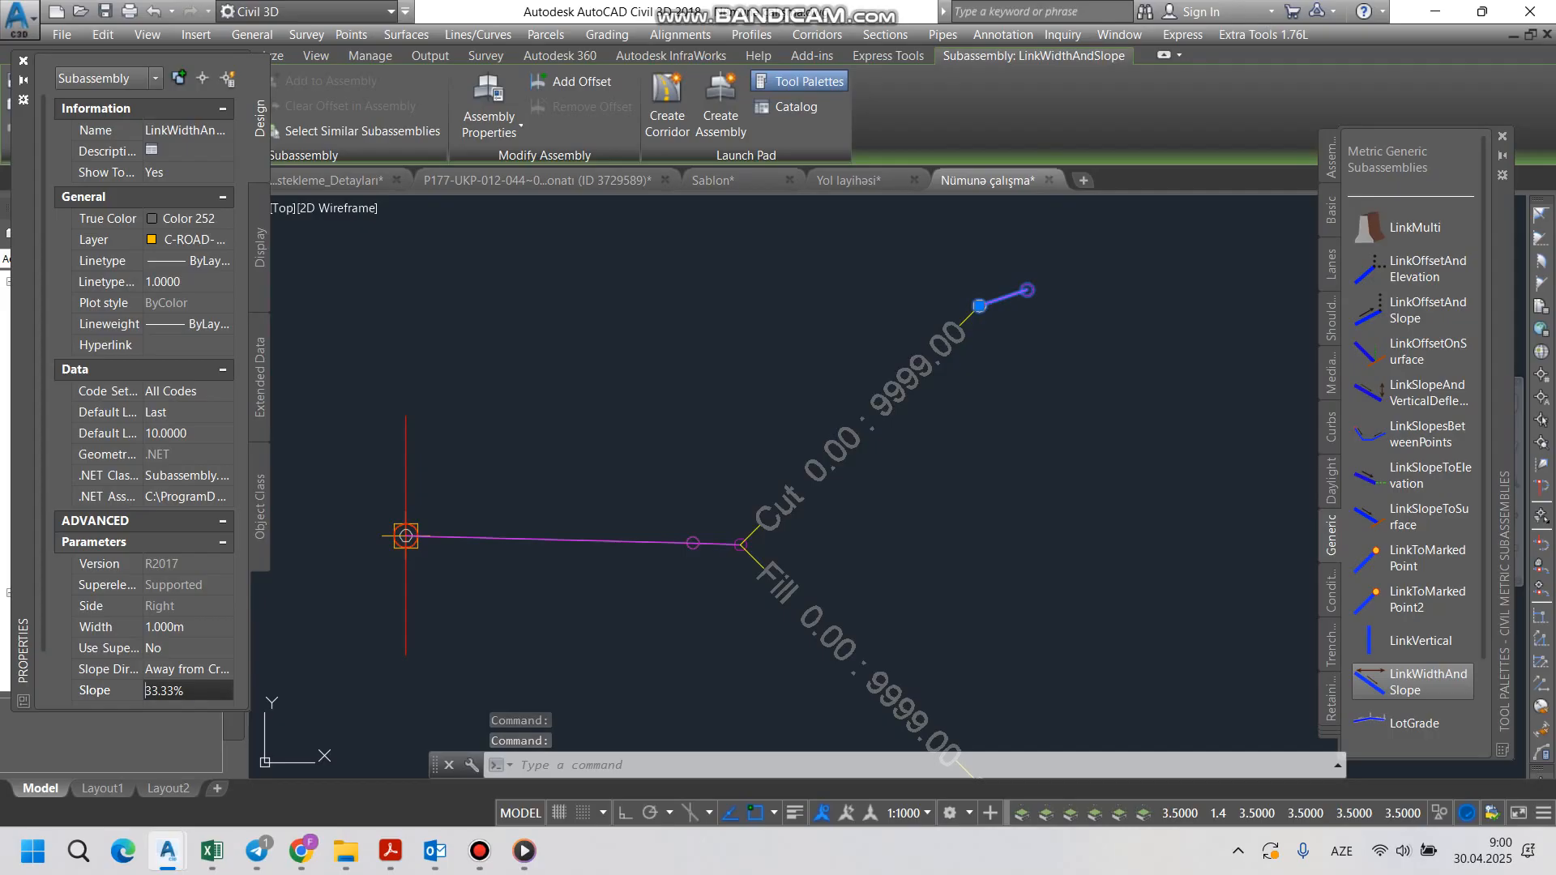
Step: Set the slope of the 1 m link on the Cut branch to -3:2 so it falls outward
left_click(146, 690)
type("-")
key("Return")
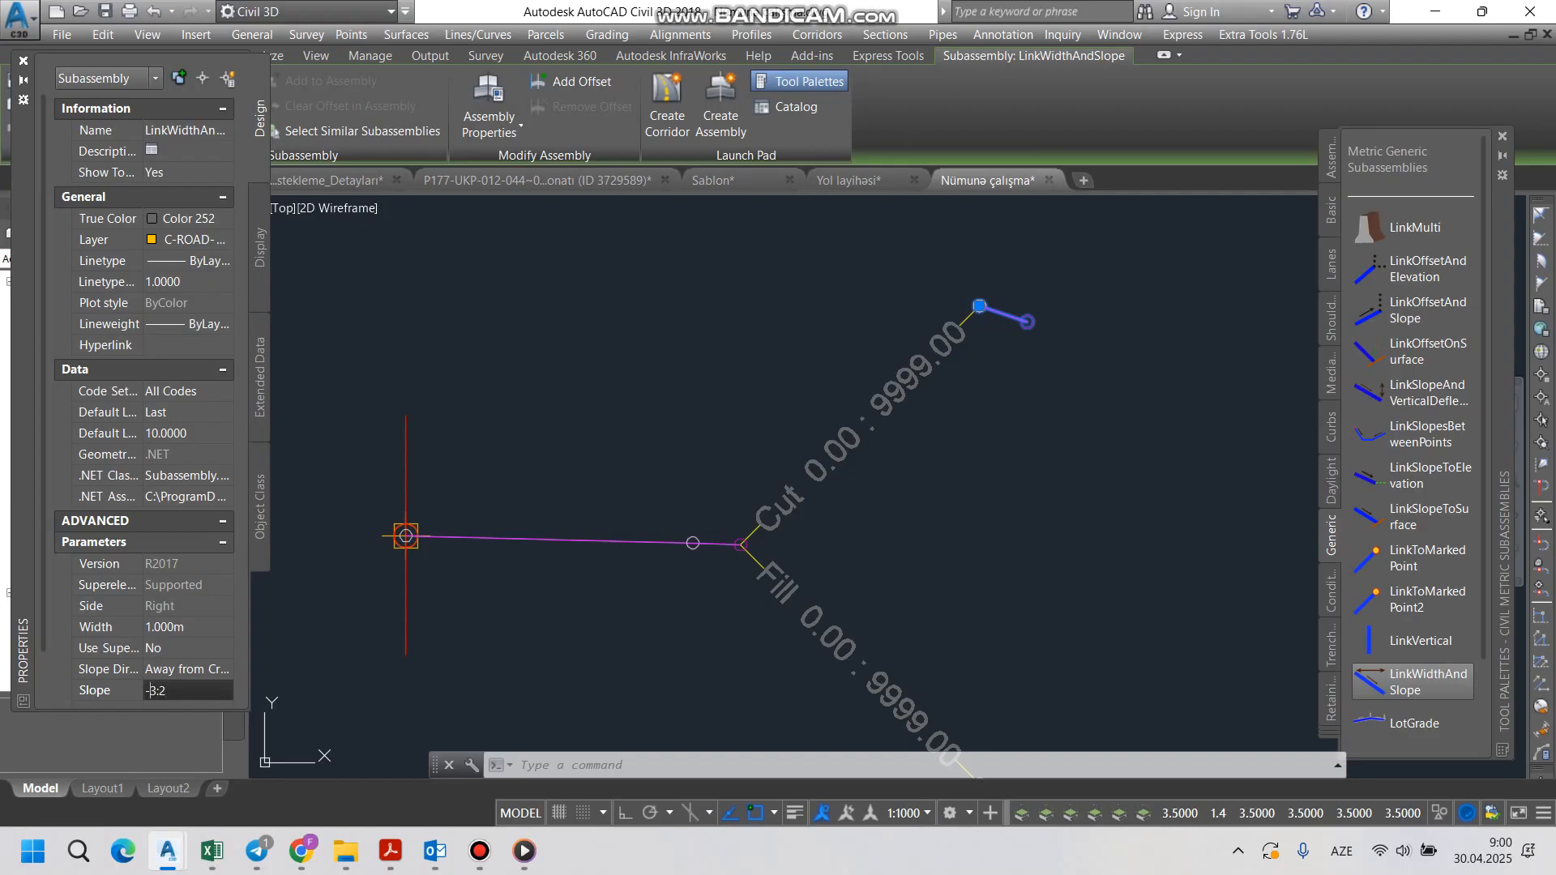
key("Return")
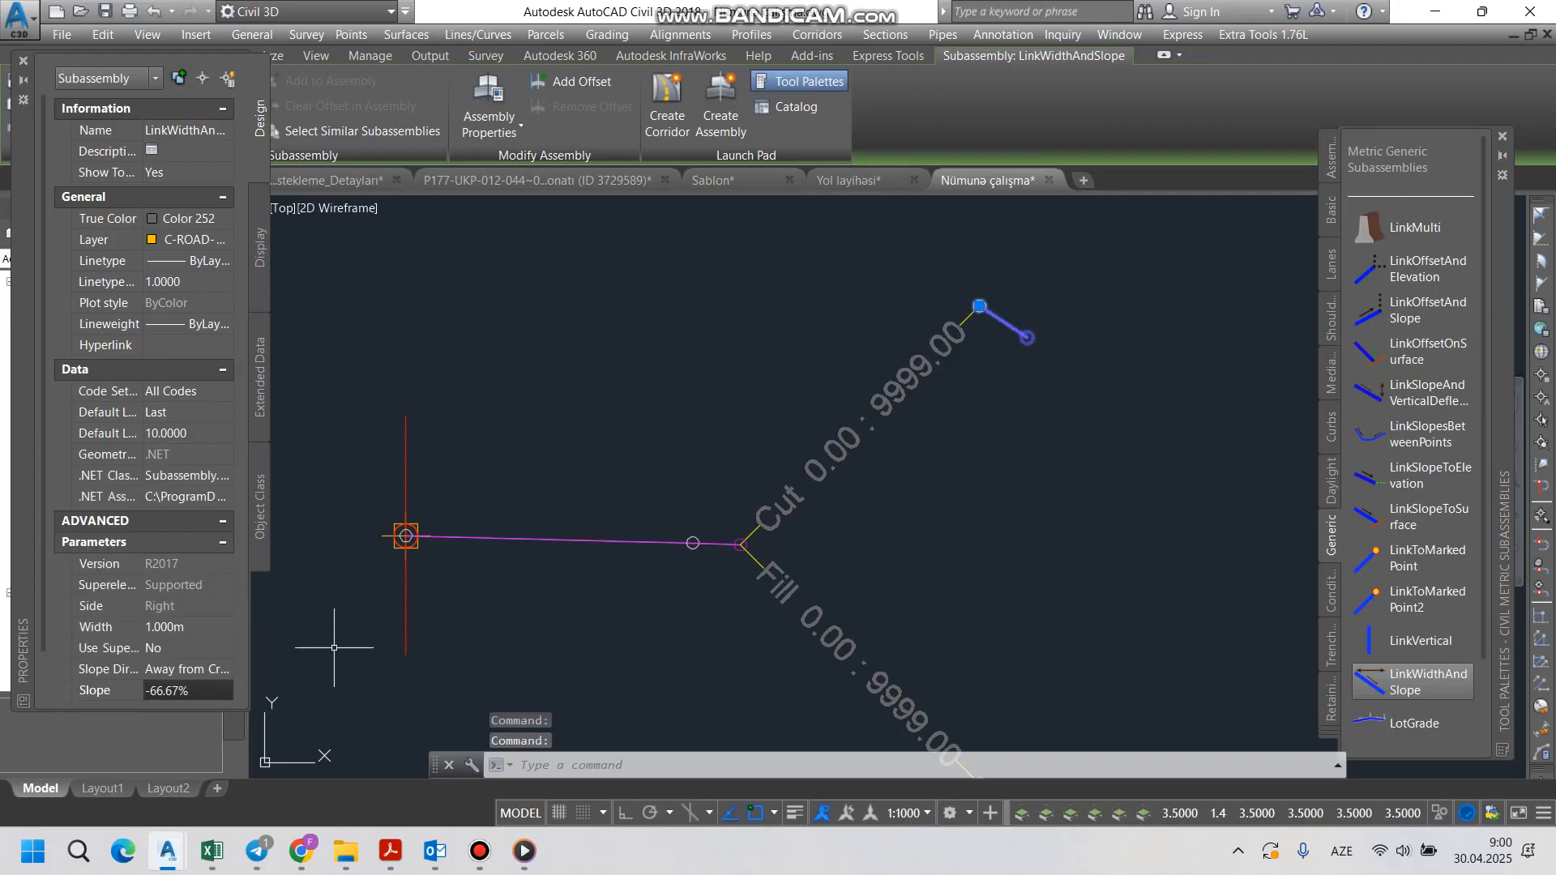
key("Escape")
Step: Attach a LinkWidthAndSlope subassembly to the lower outer end of the -3:2 link on the Cut branch
scroll(1037, 344, "up", 2)
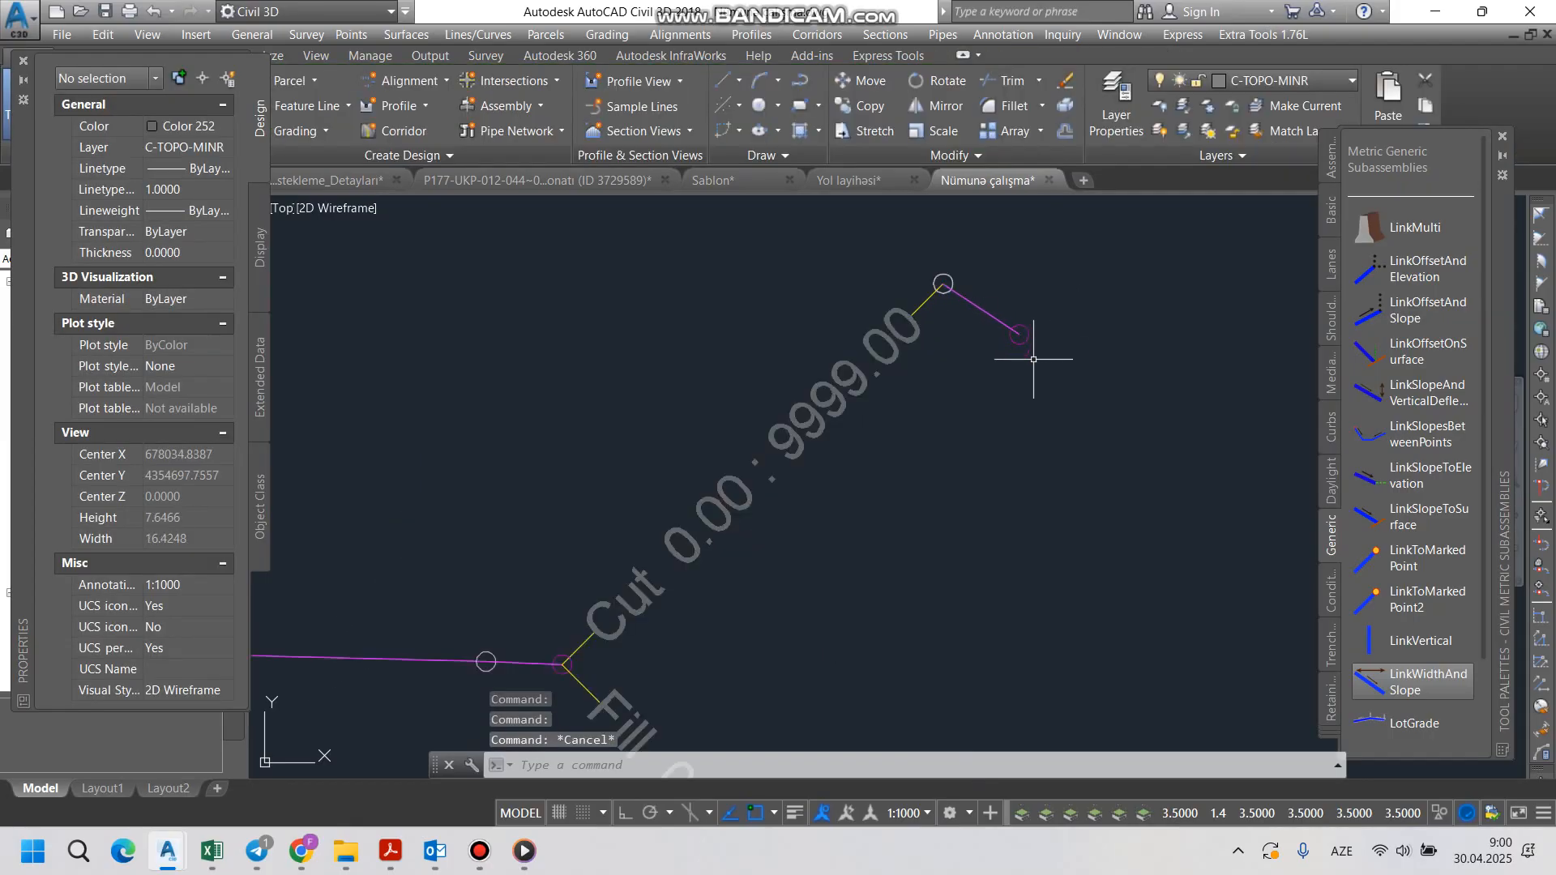
left_click(1414, 681)
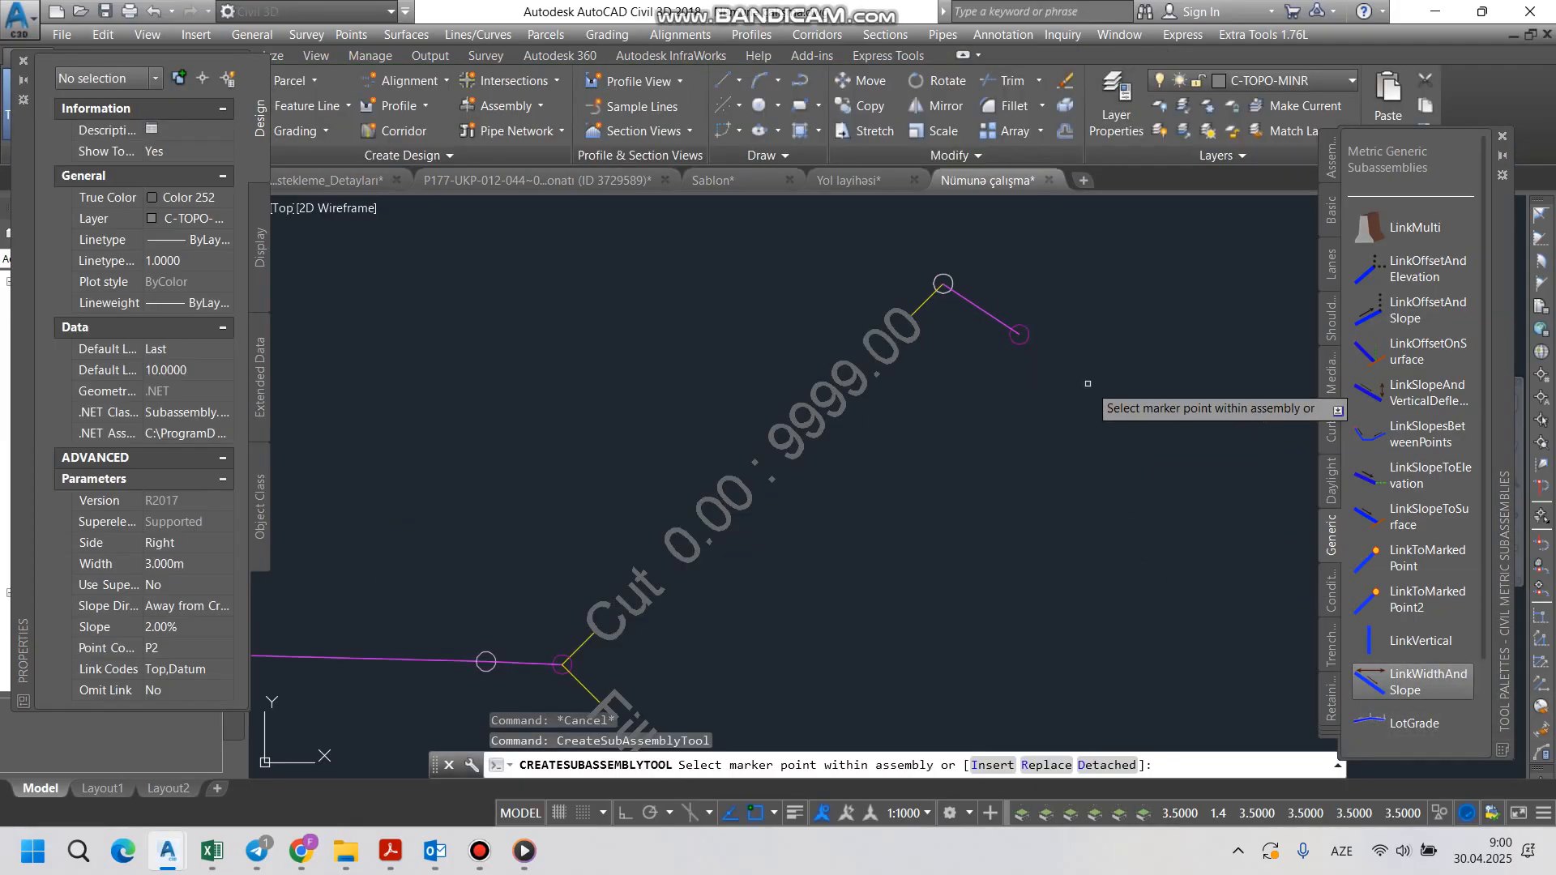
scroll(1027, 344, "up", 2)
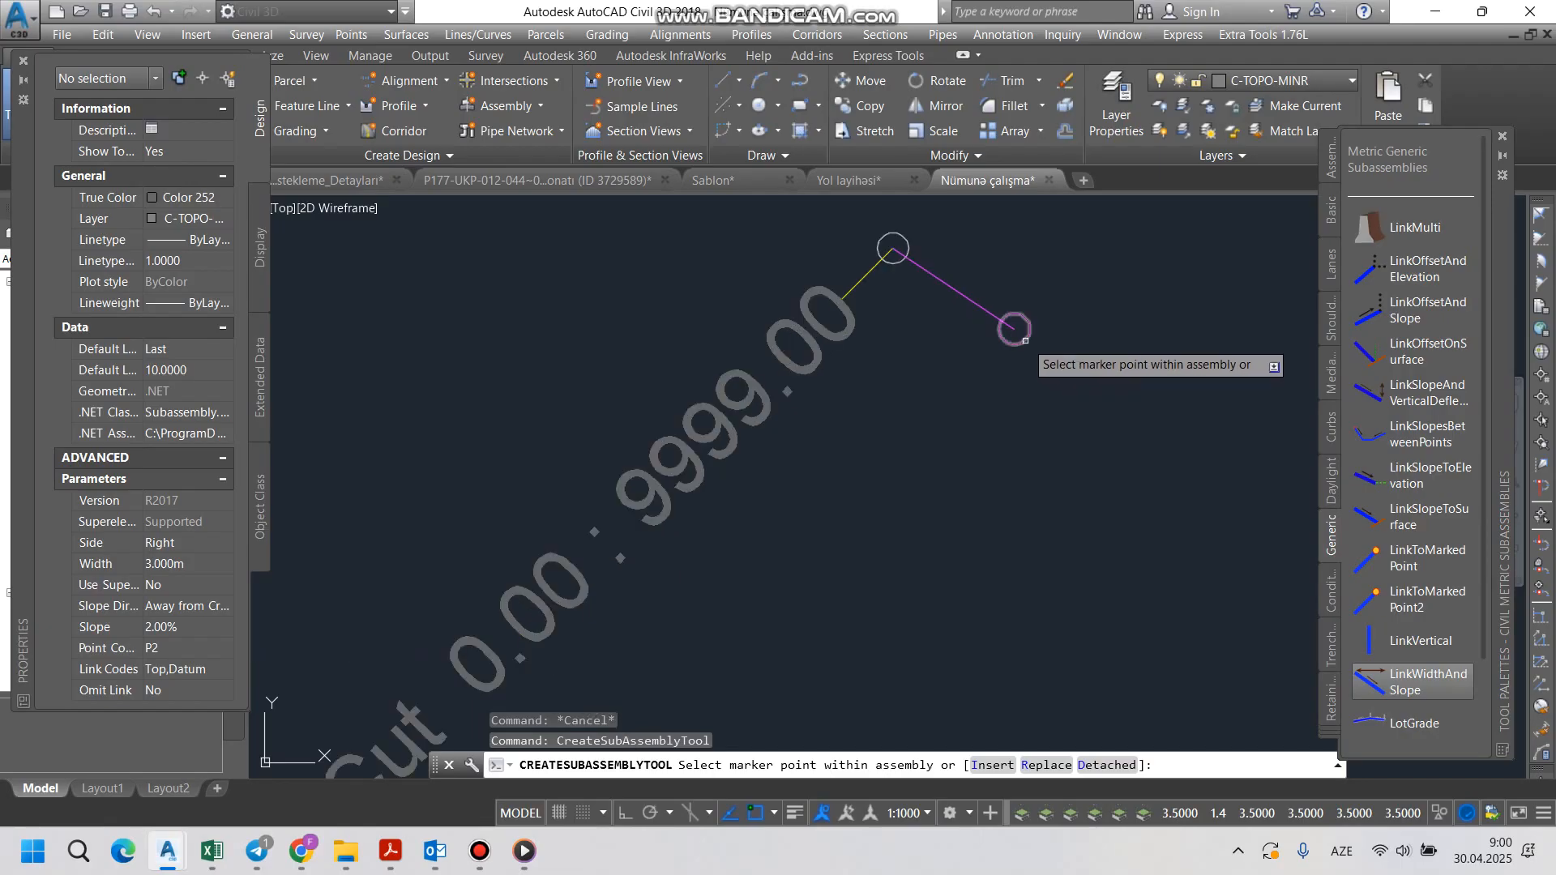
left_click(1025, 340)
scroll(1070, 373, "down", 4)
key("Escape")
Step: Set the width of the new ditch bottom link on the Cut branch to 0.5 m and its slope to 0
left_click(1108, 362)
left_click(1089, 321)
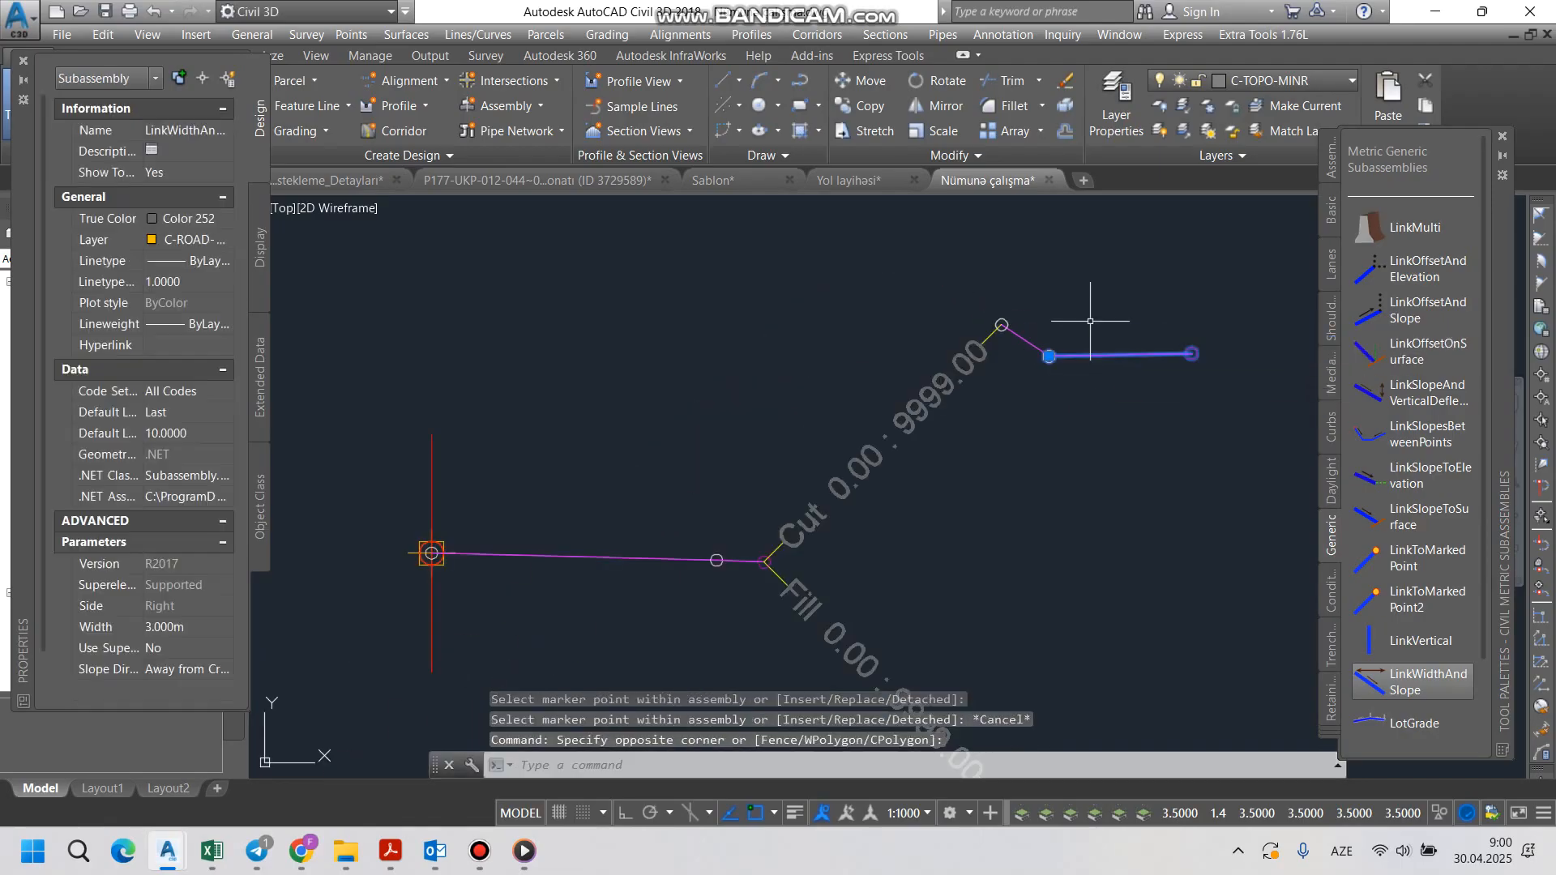
left_click(178, 626)
type("0.50")
key("Tab")
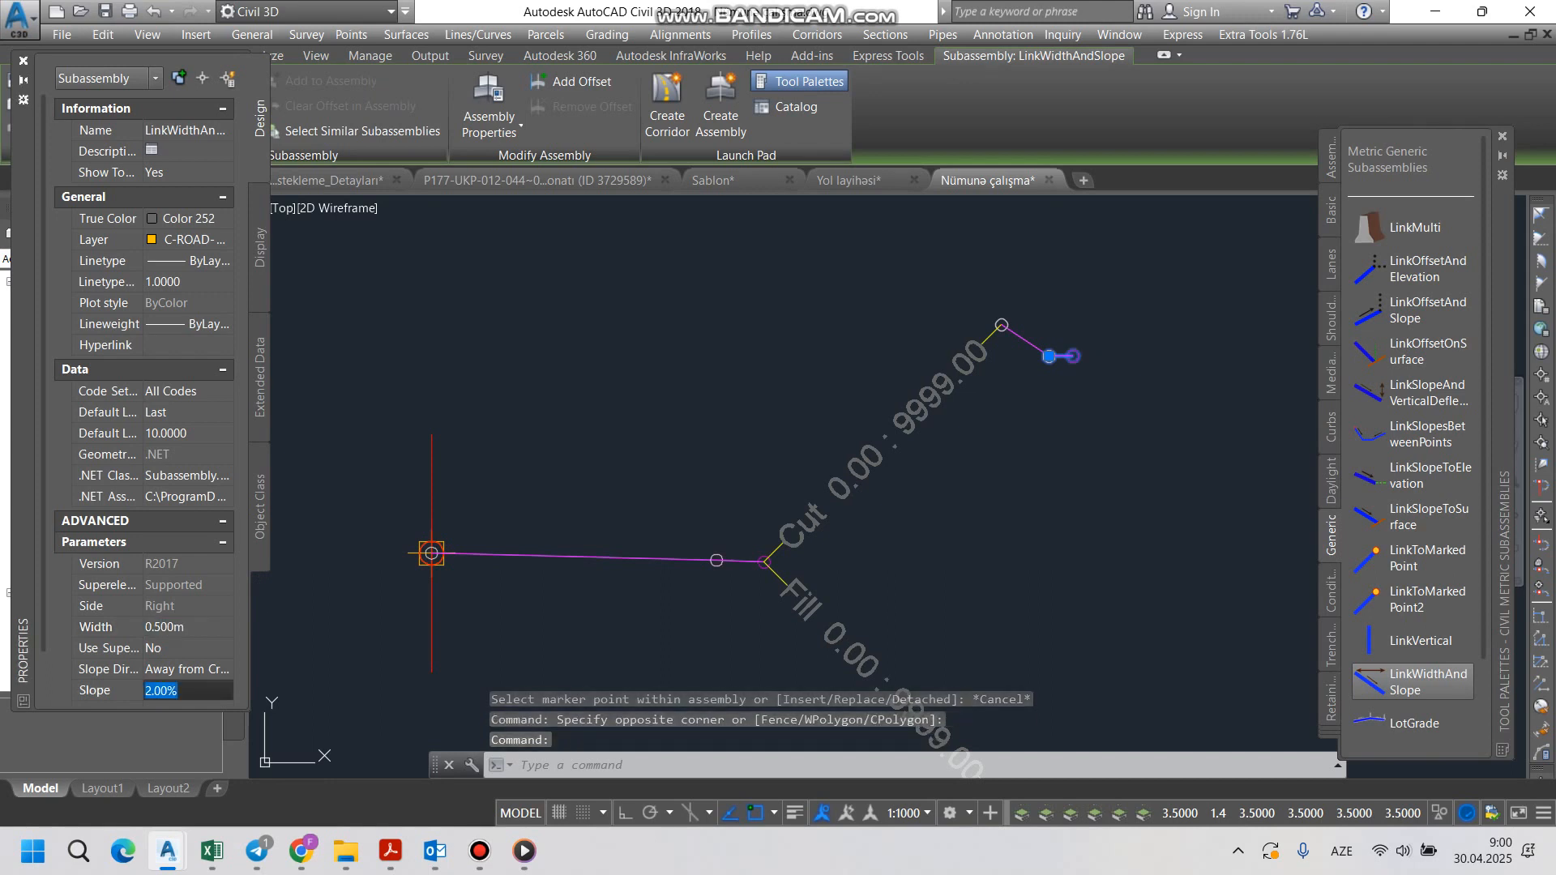
type("0")
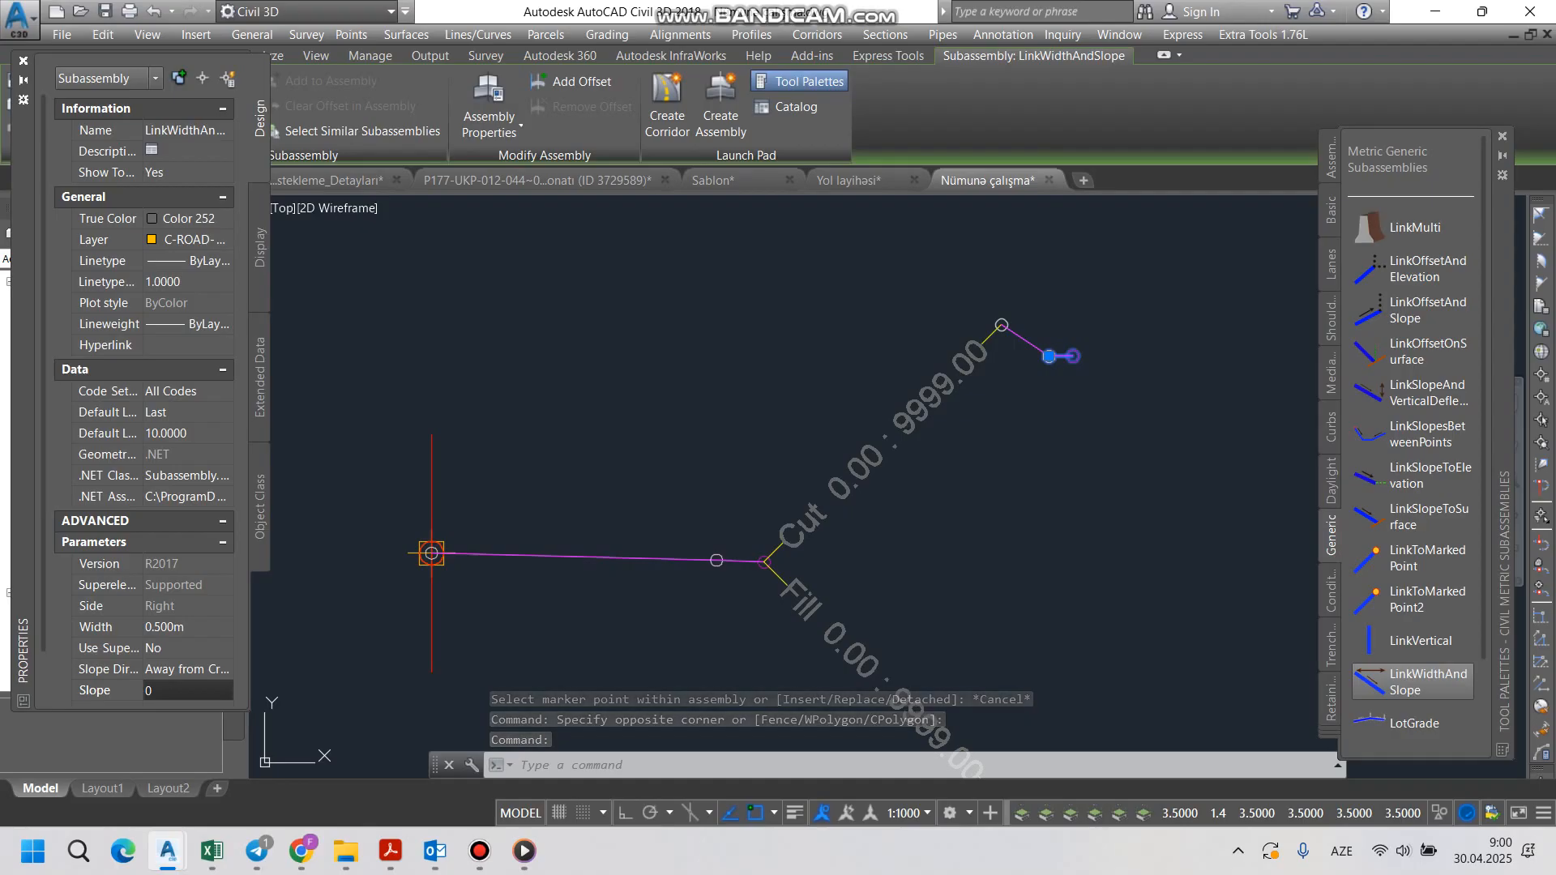
key("Return")
key("Escape")
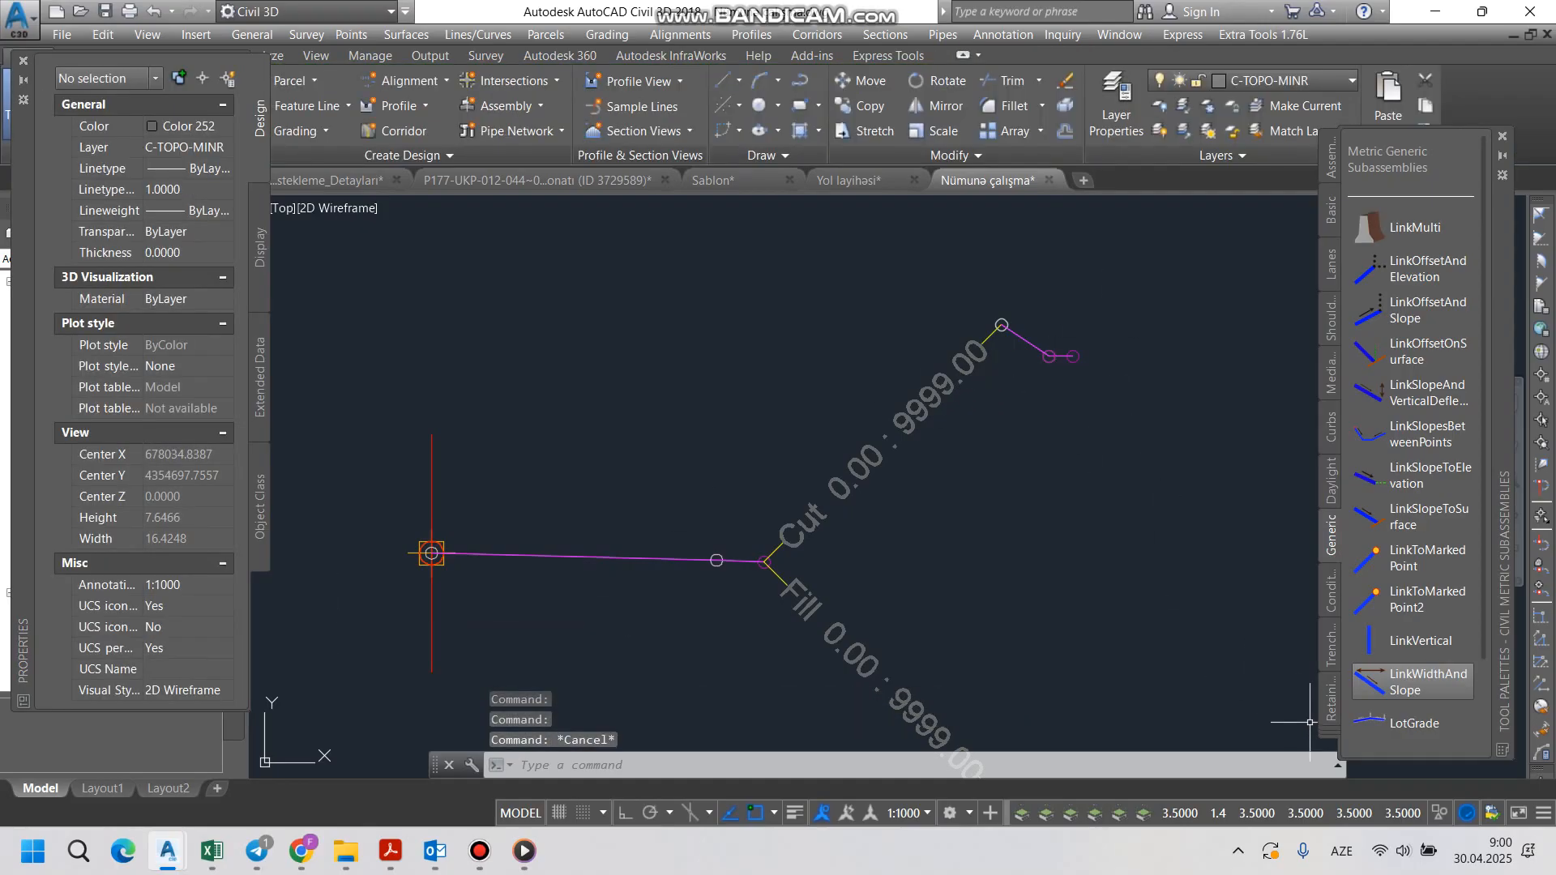
Step: Attach another LinkWidthAndSlope subassembly to the outer end of the flat 0.5 m link
left_click(1410, 681)
scroll(1110, 330, "up", 4)
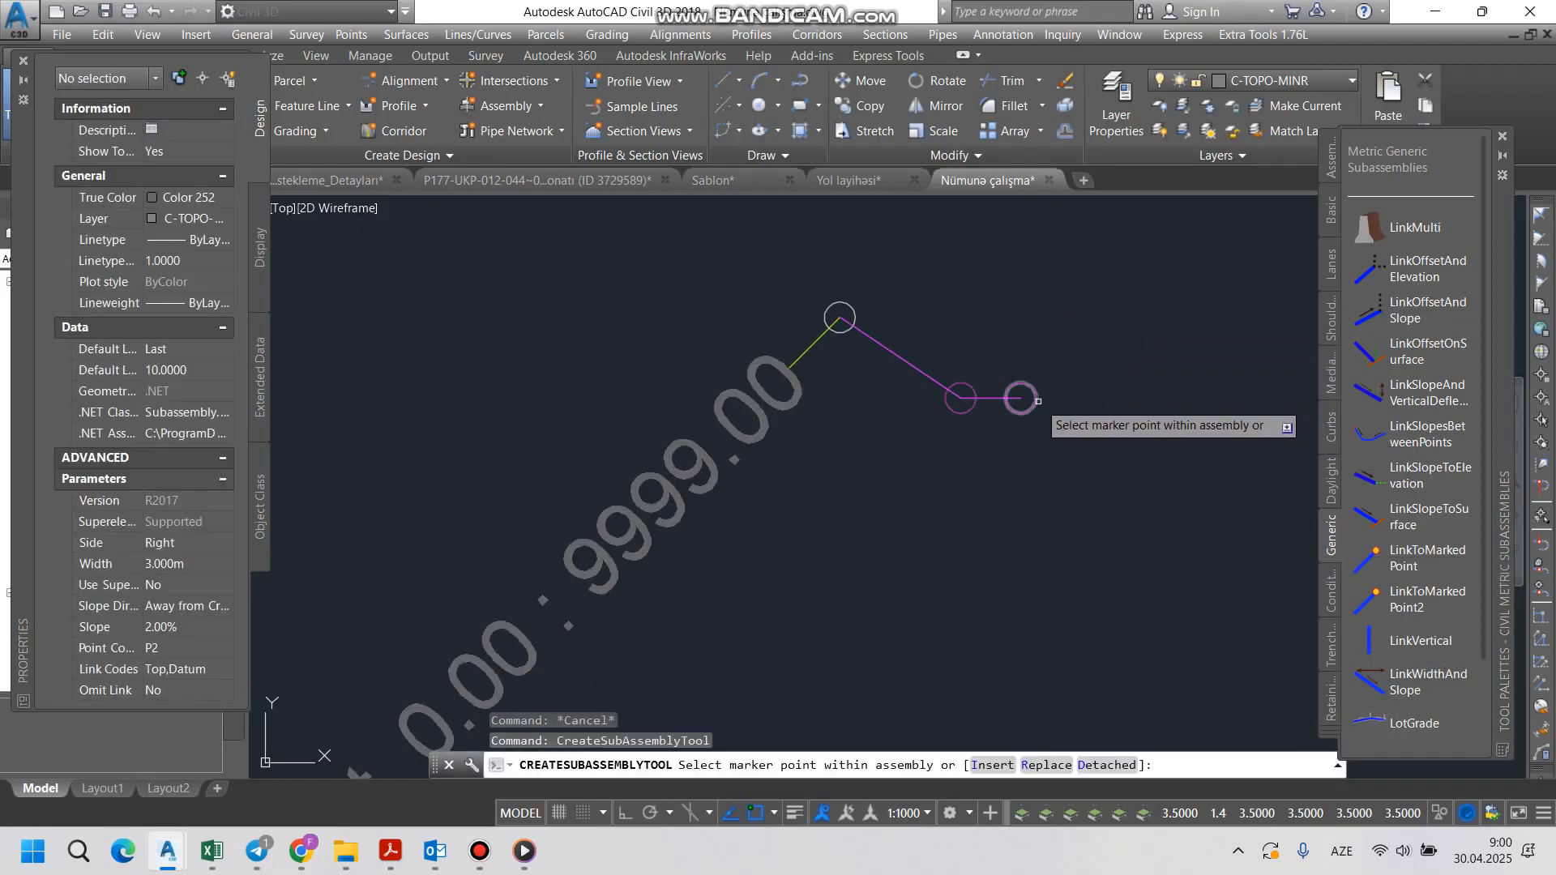
scroll(1061, 451, "down", 2)
key("Escape")
Step: Set the width of the outermost link on the Cut branch to 1 m and its slope to 3:2
left_click(1077, 442)
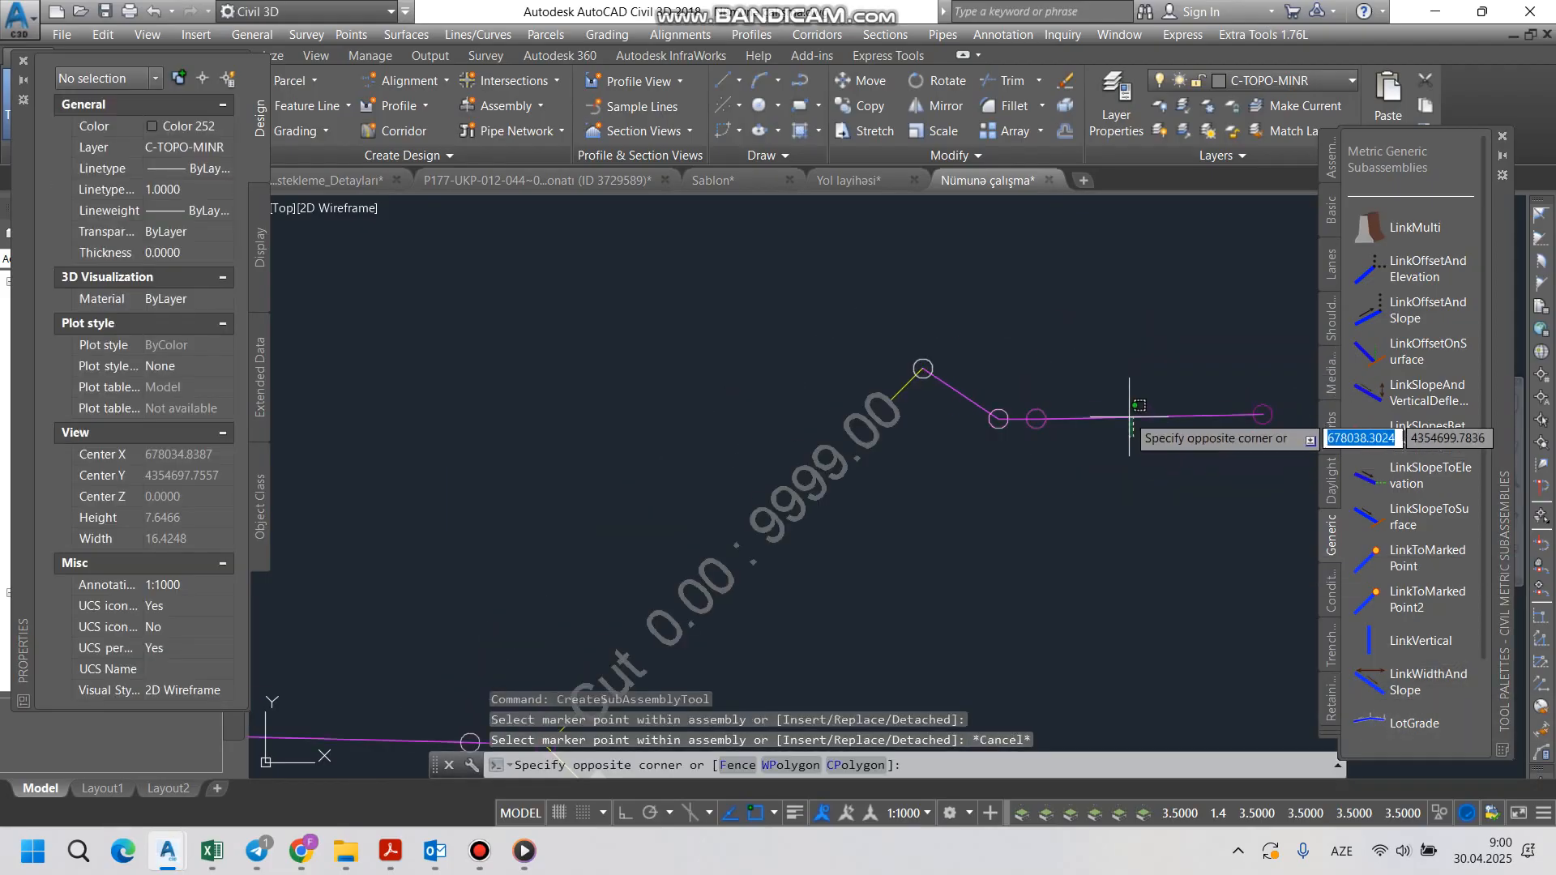
left_click(1129, 401)
left_click(186, 627)
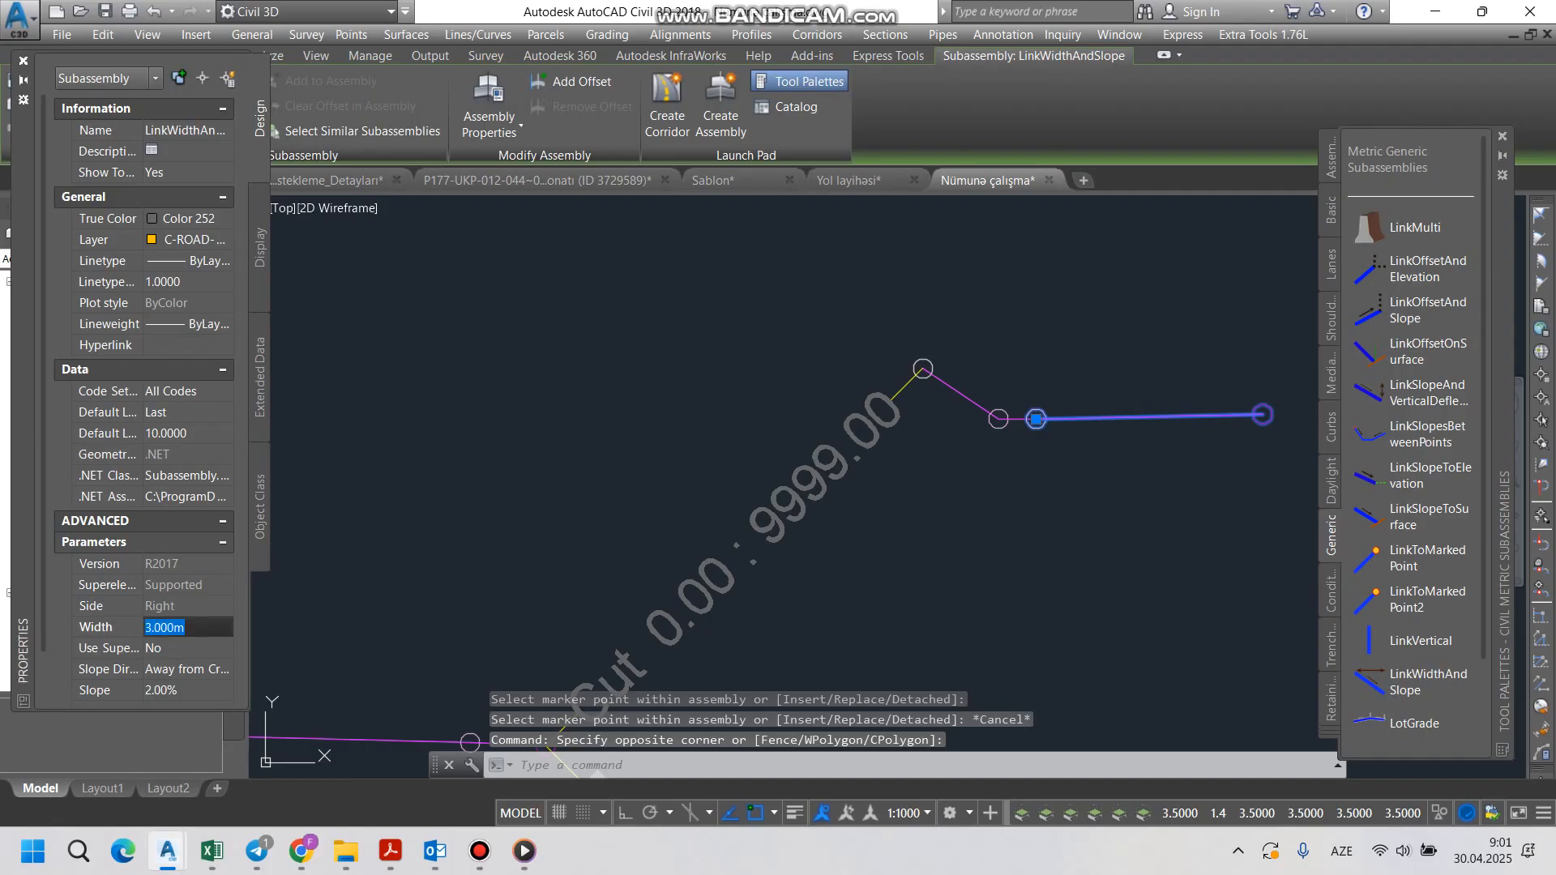
type("1")
key("Tab")
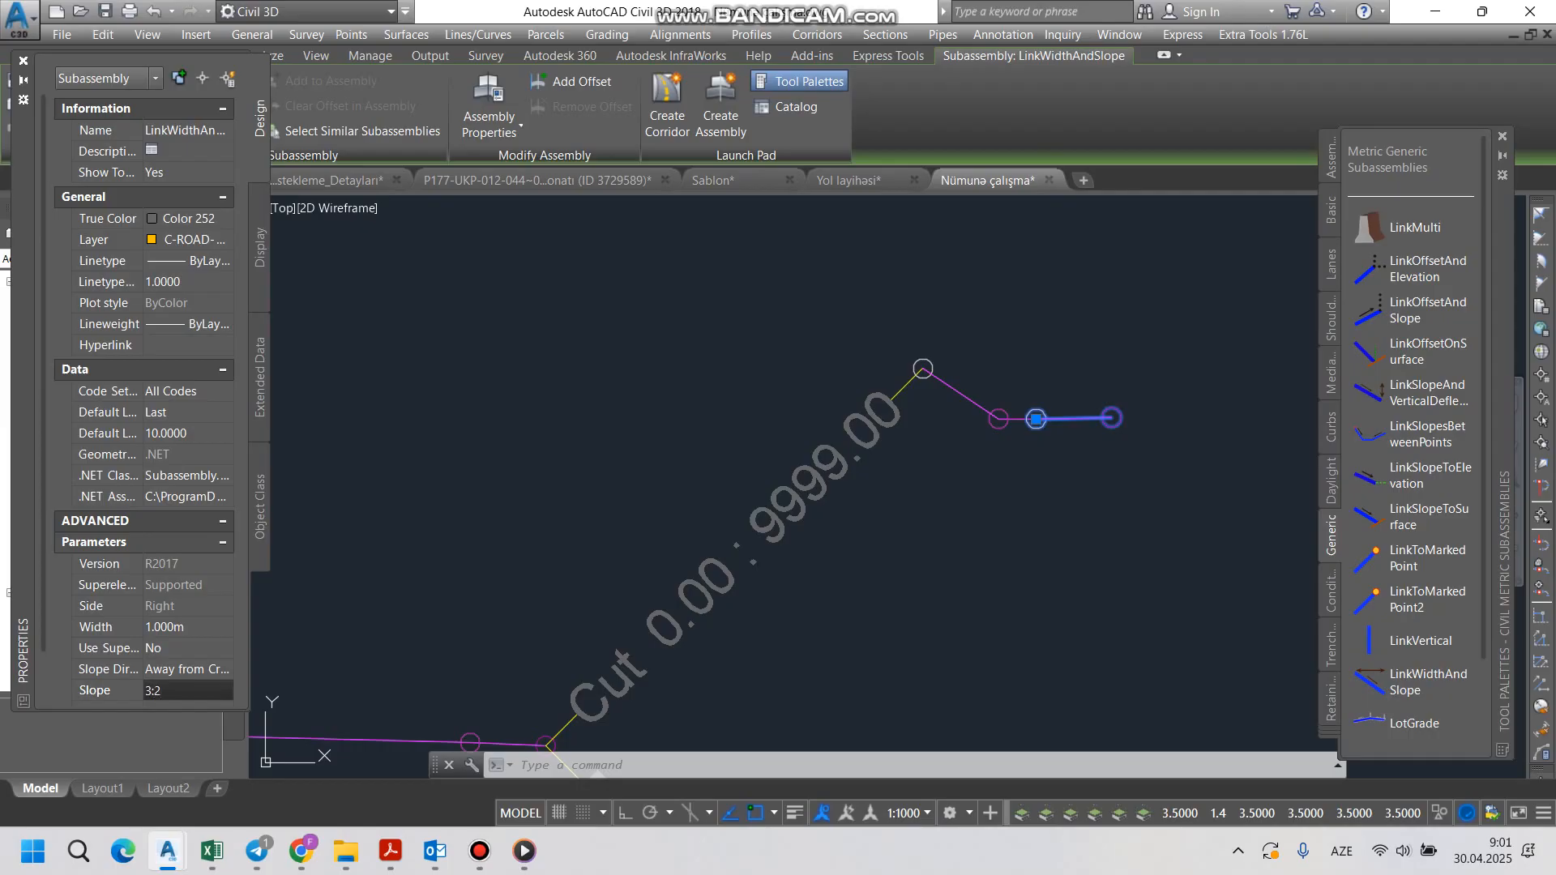
key("Return")
scroll(1017, 393, "up", 2)
scroll(1009, 405, "down", 4)
key("Escape")
Step: Attach a LinkSlopeToSurface subassembly to the upper outer end of the rising 3:2 link on the Cut branch
scroll(1001, 426, "down", 2)
middle_click_drag(1005, 483, 946, 363)
middle_click_drag(730, 392, 736, 402)
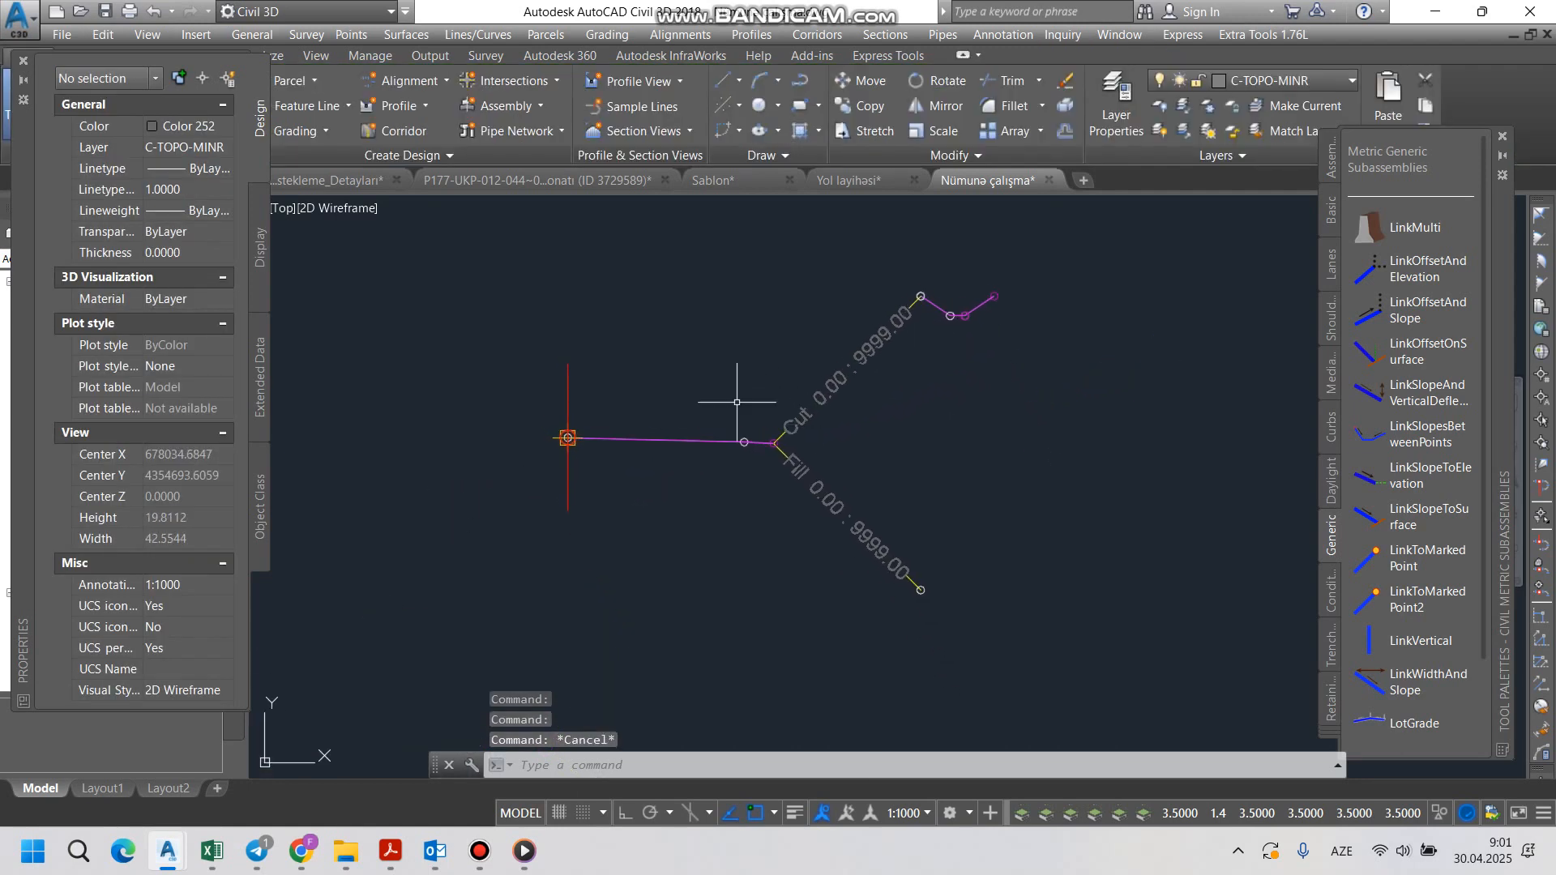
scroll(782, 439, "up", 2)
scroll(777, 445, "down", 2)
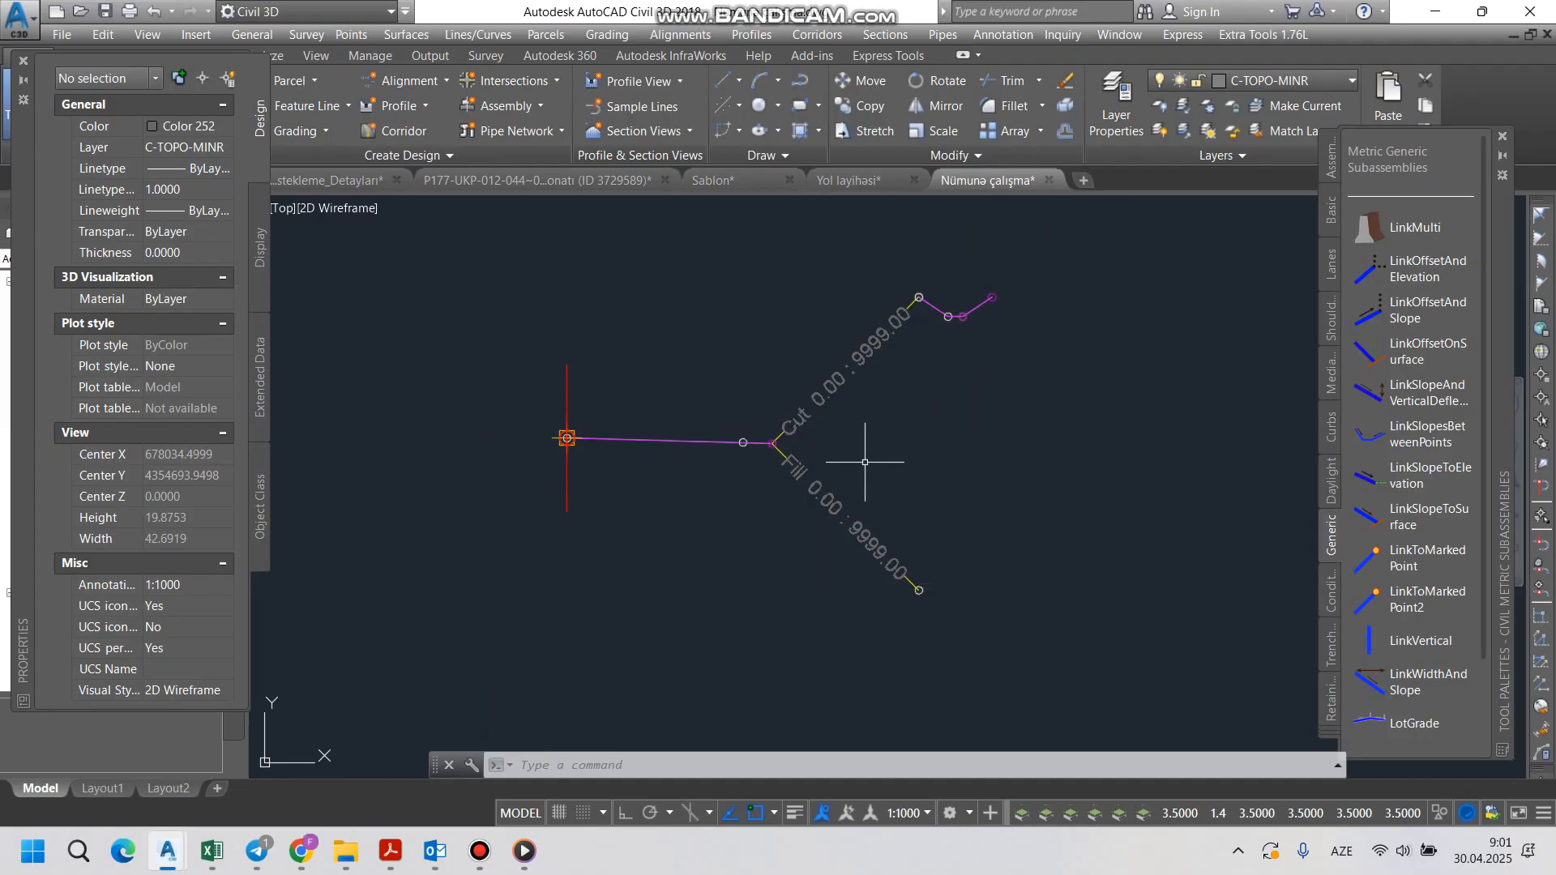
scroll(940, 357, "up", 2)
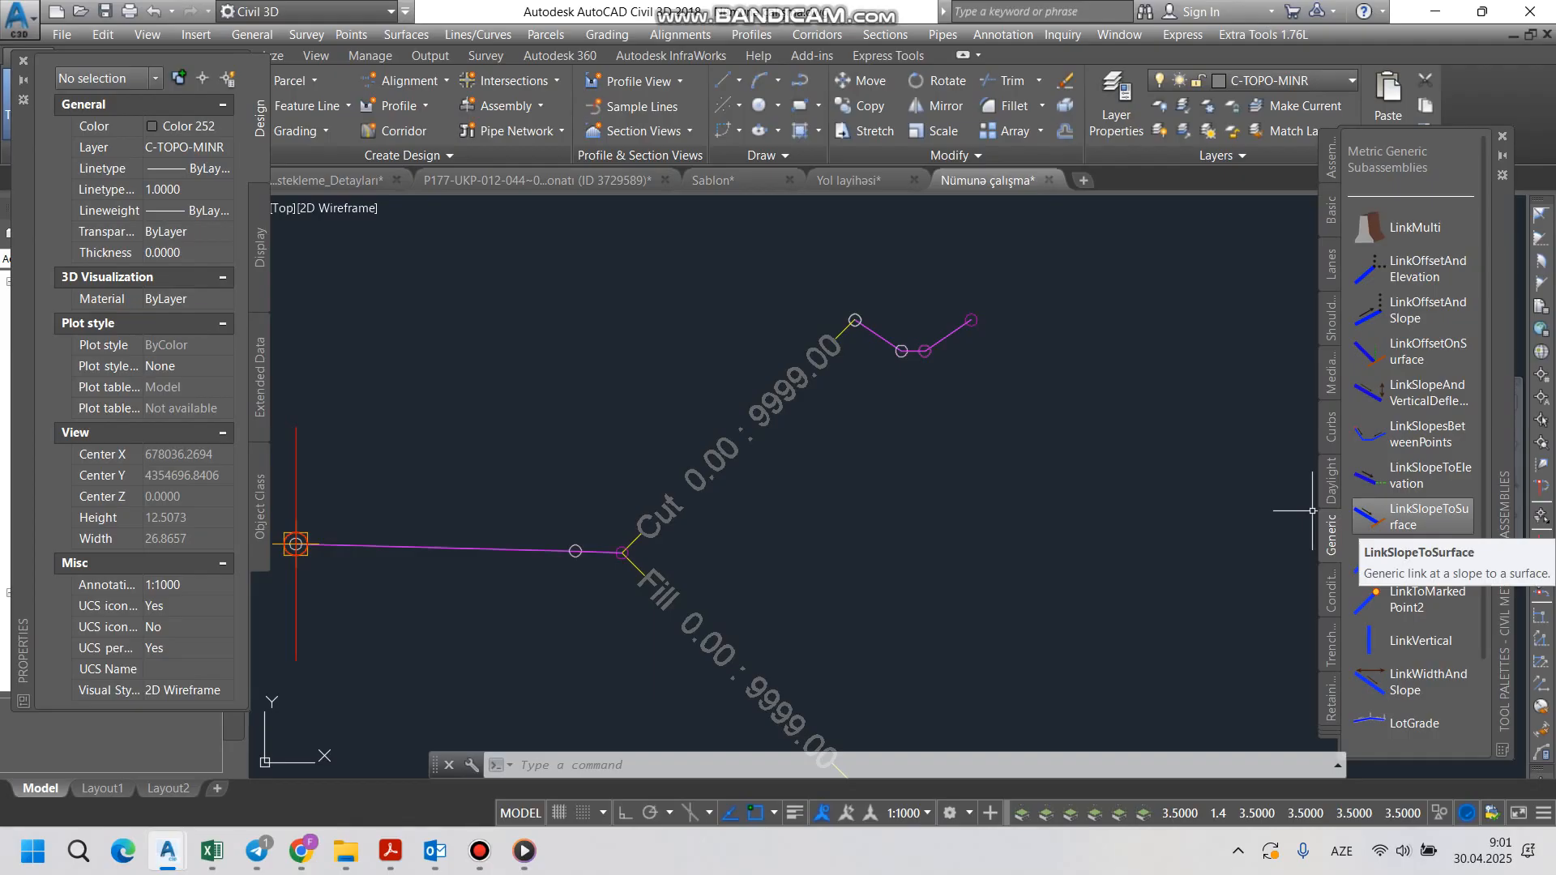
left_click(1394, 517)
scroll(1005, 336, "up", 4)
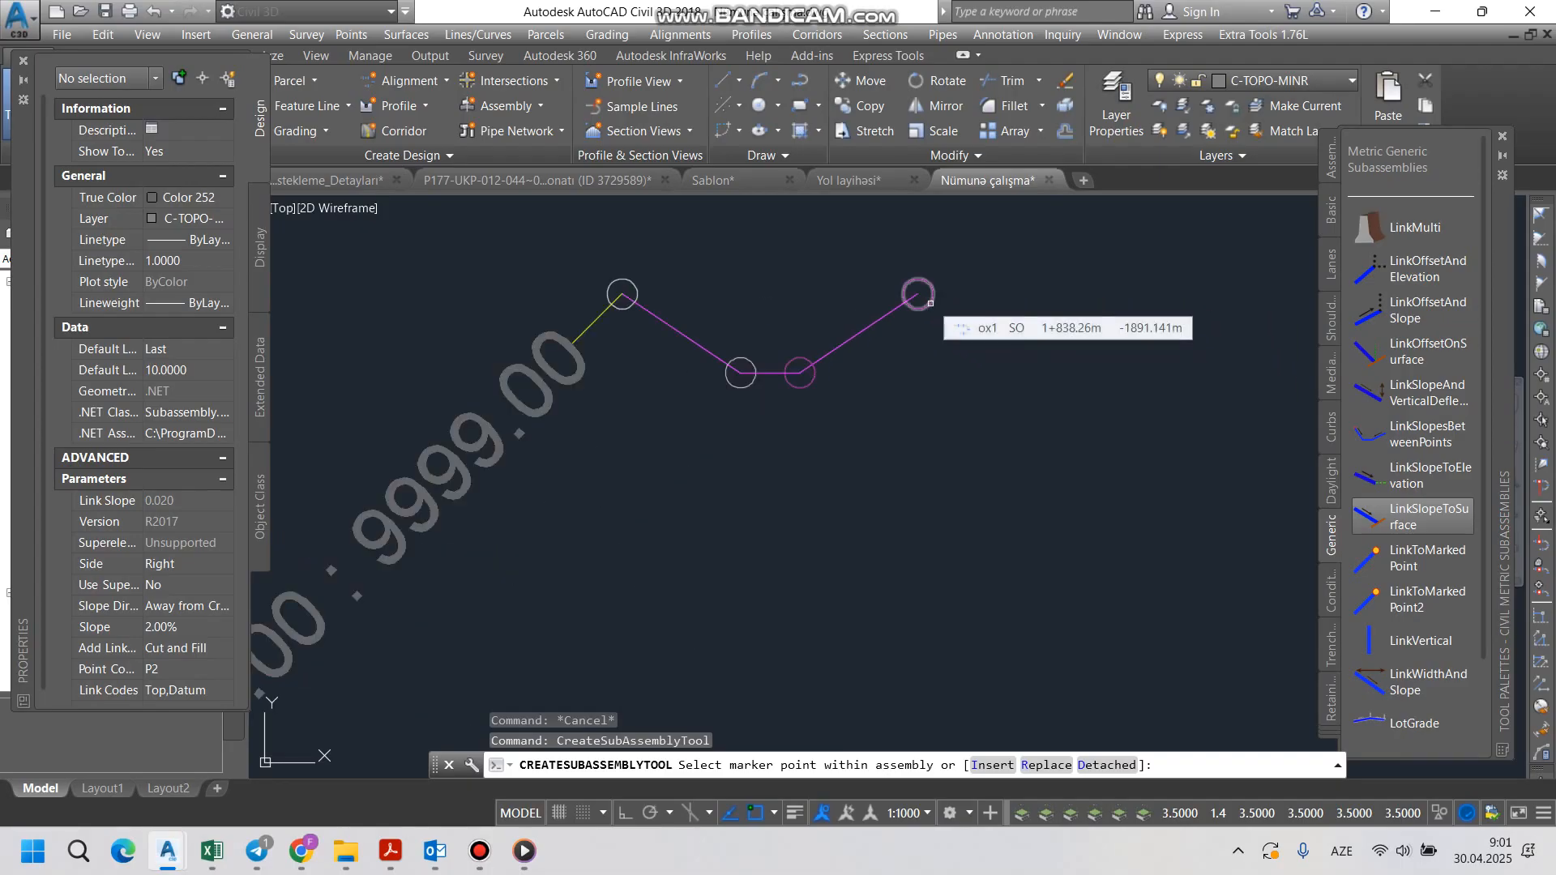
scroll(952, 422, "down", 2)
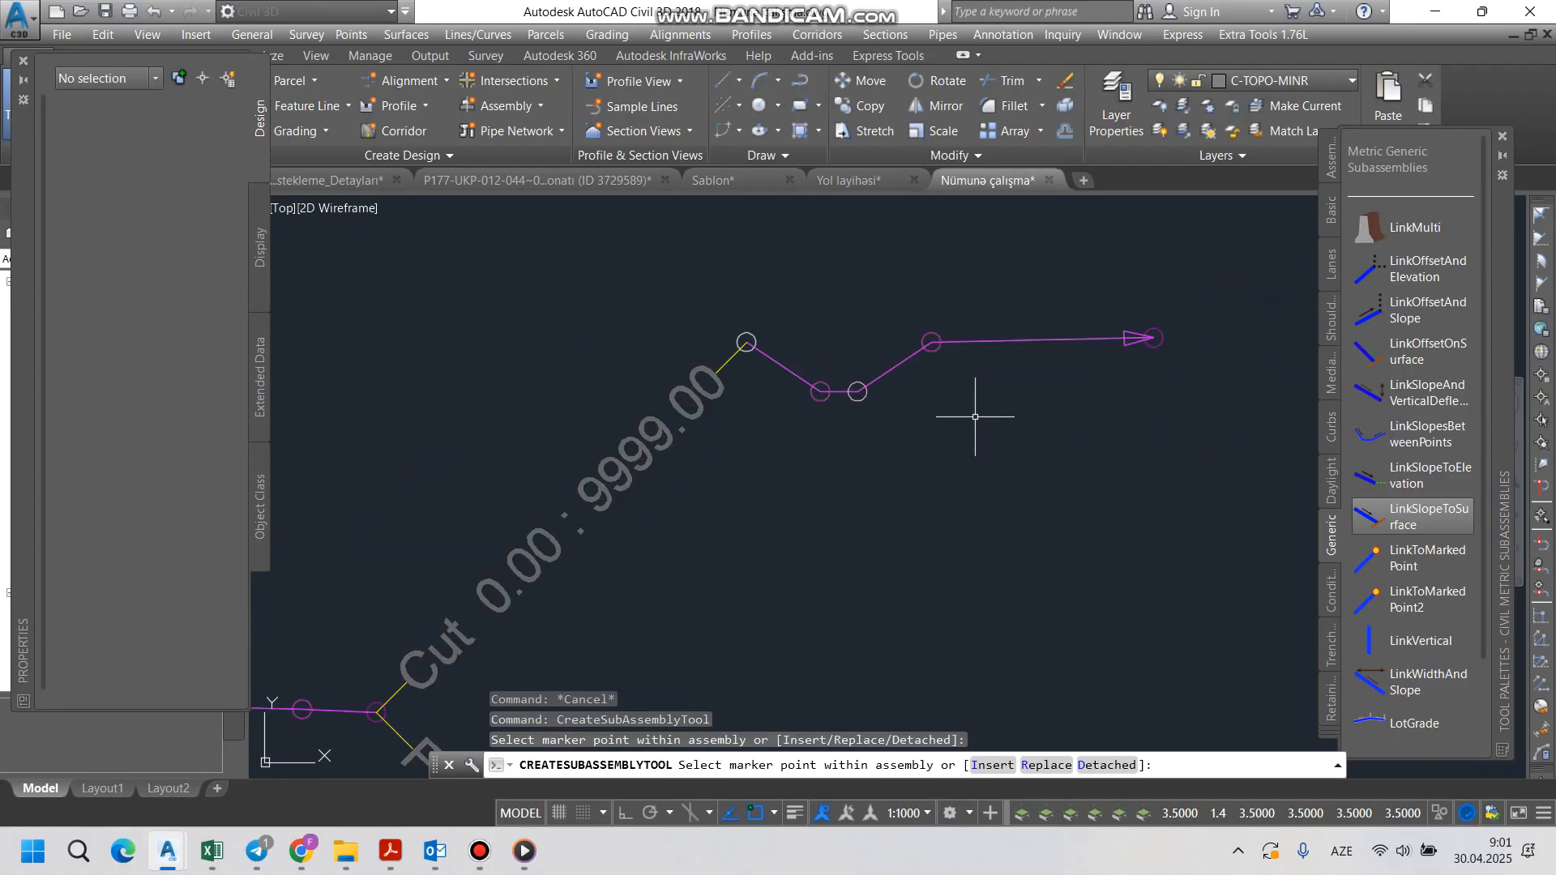
Step: Set the slope of the LinkSlopeToSurface subassembly at the outer end of the cut-side ditch to 3:2
key("Escape")
left_click(1027, 351)
left_click(1018, 333)
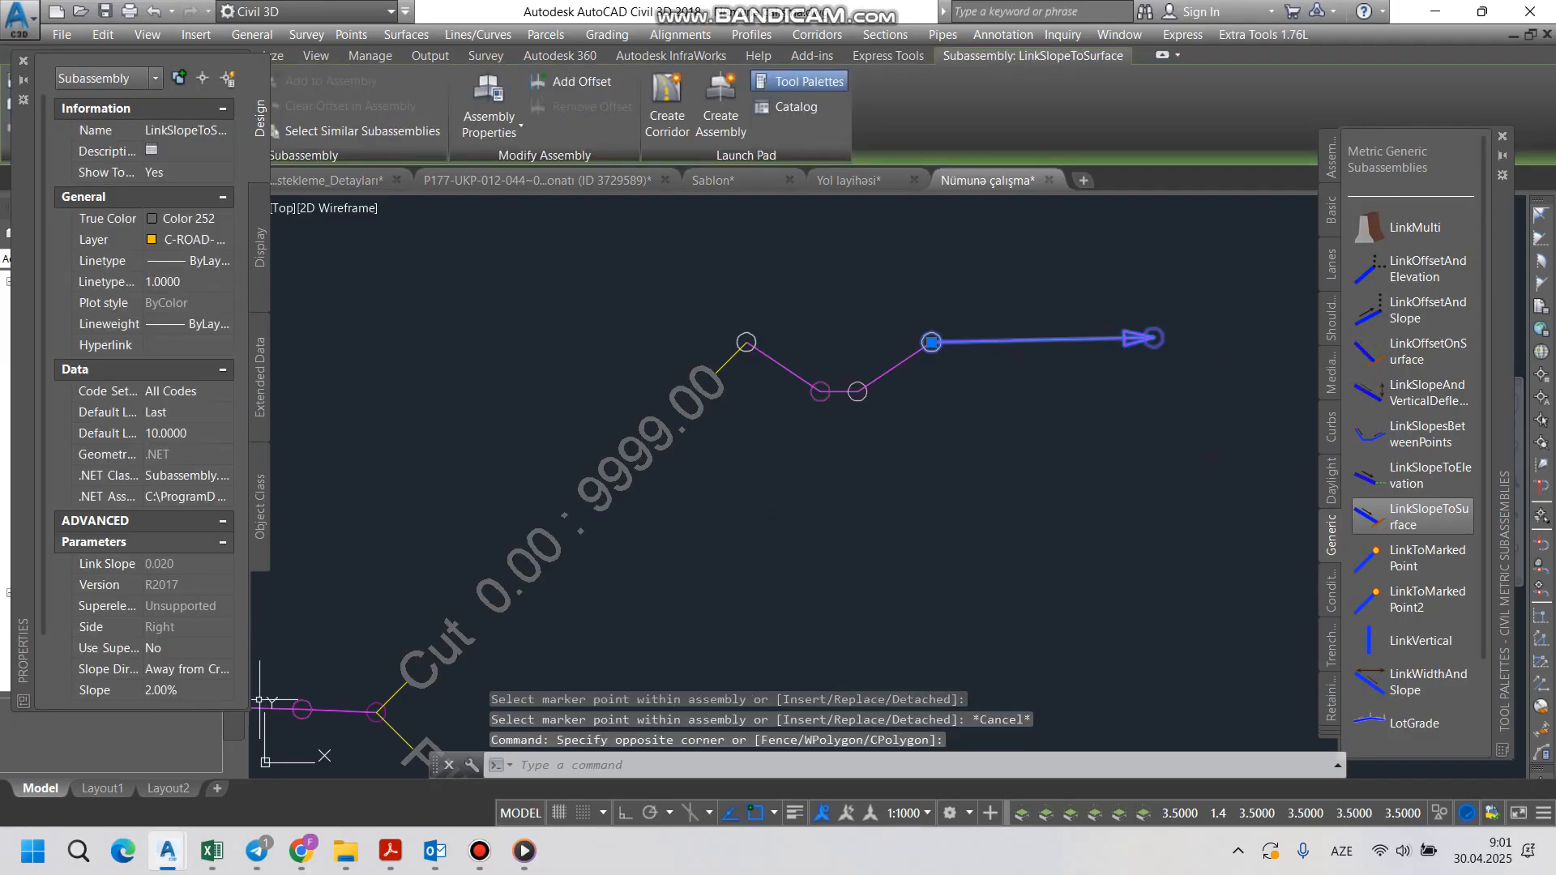
left_click(182, 689)
type("3:")
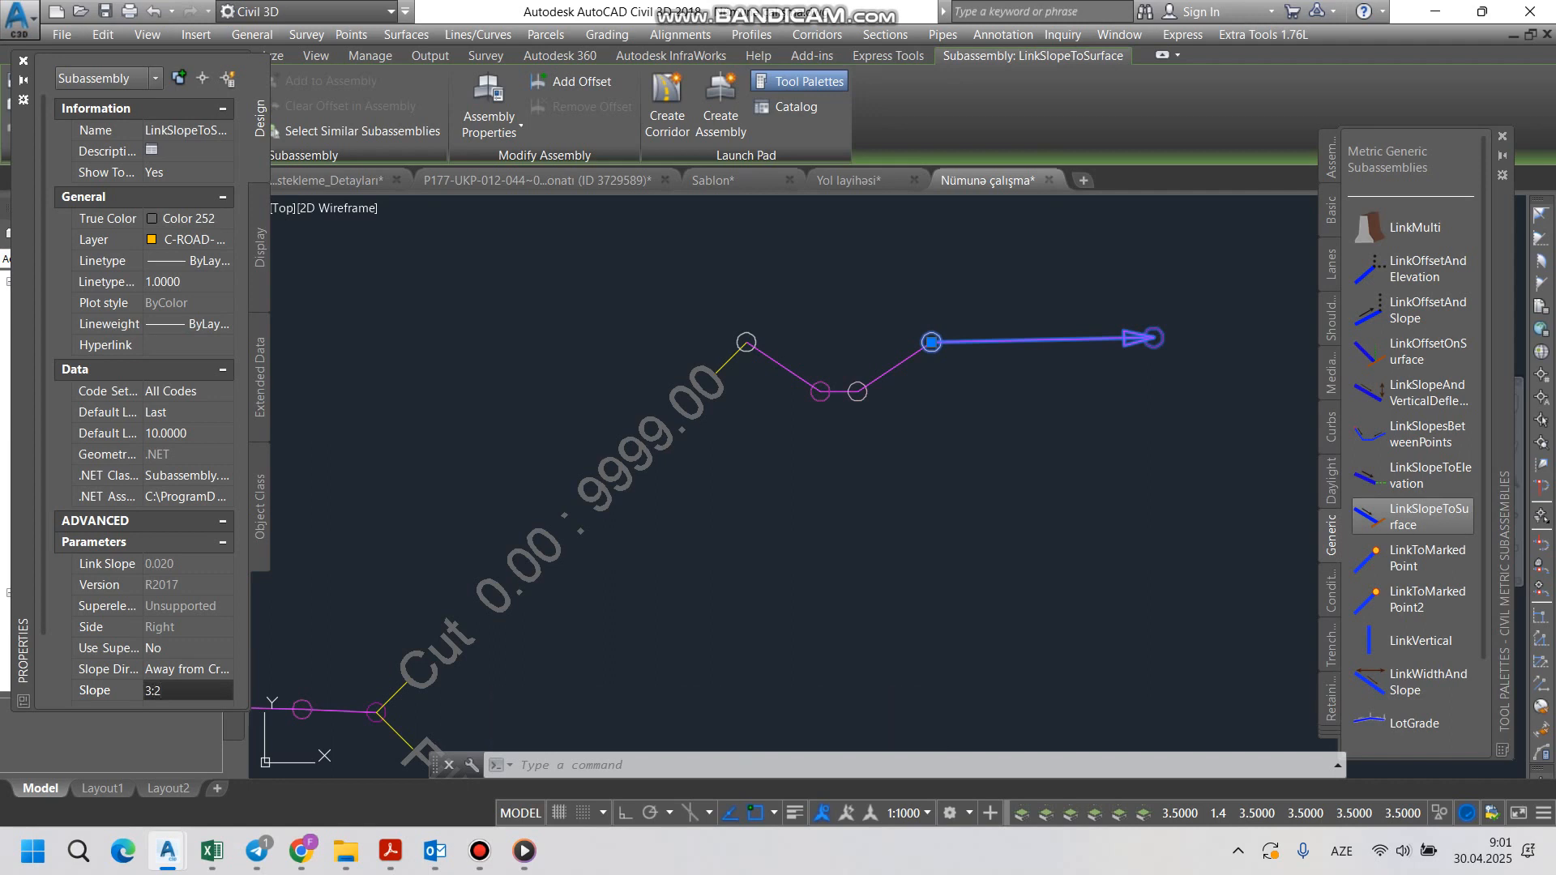
type("2")
key("Return")
key("Escape")
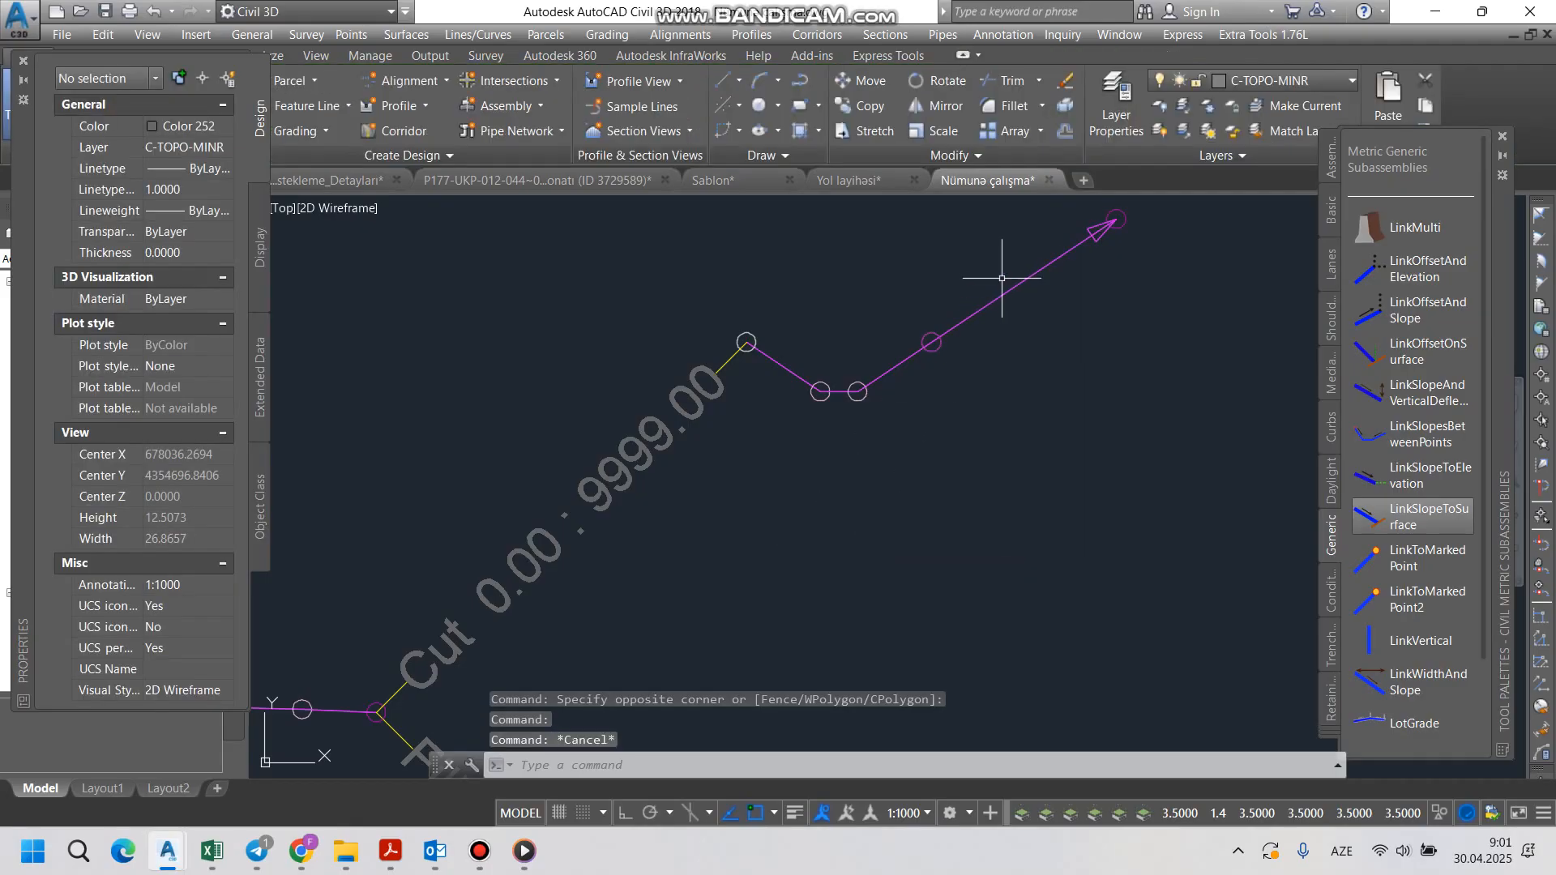
left_click(1033, 316)
left_click(990, 253)
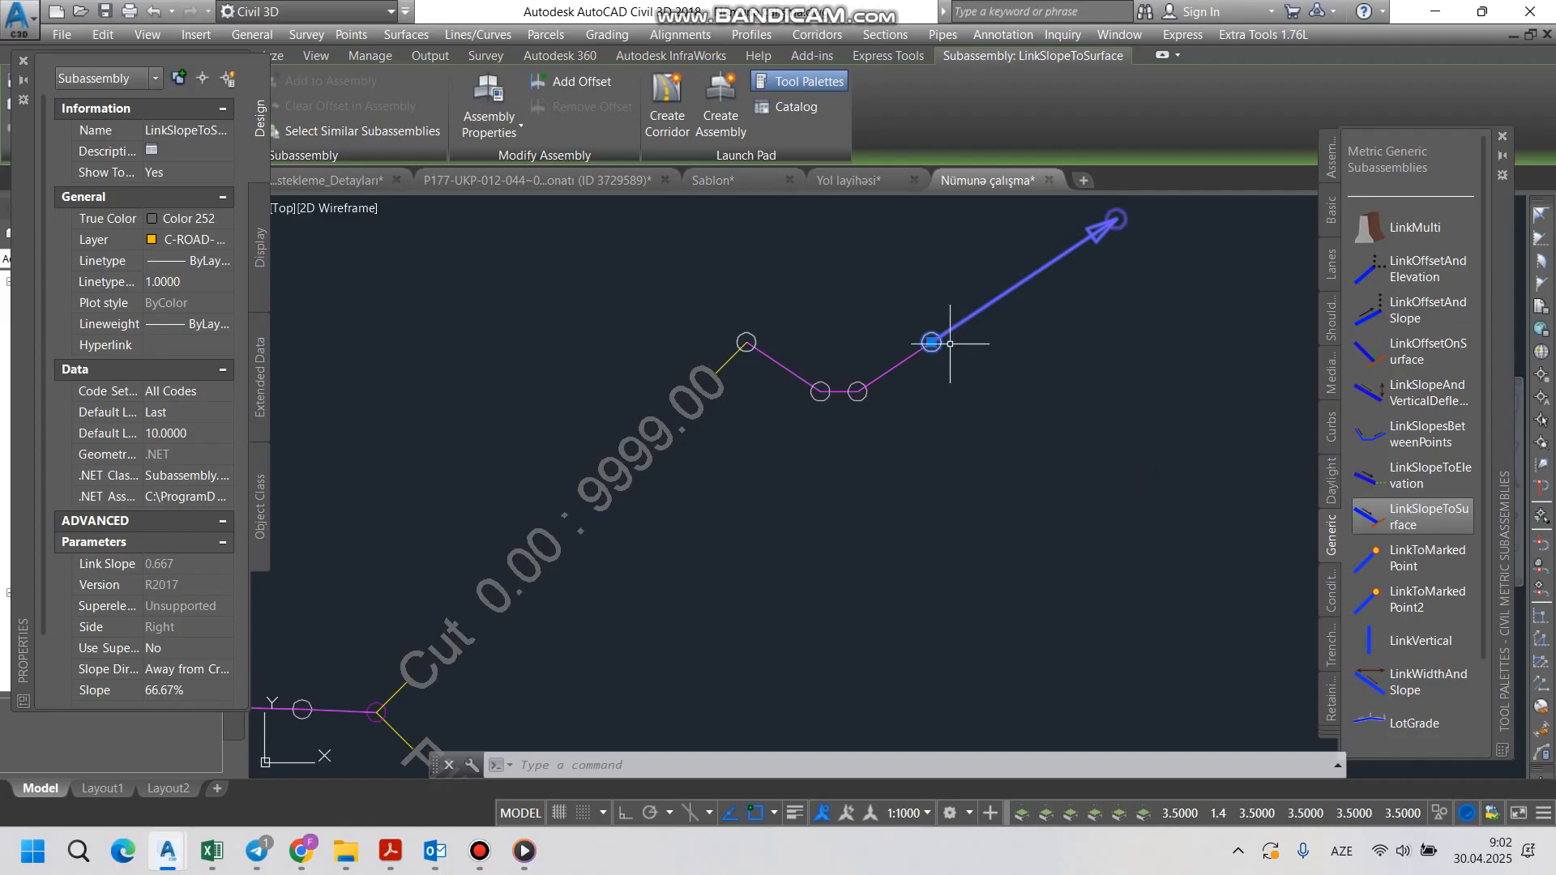
scroll(950, 342, "down", 6)
scroll(852, 561, "up", 4)
scroll(851, 561, "down", 3)
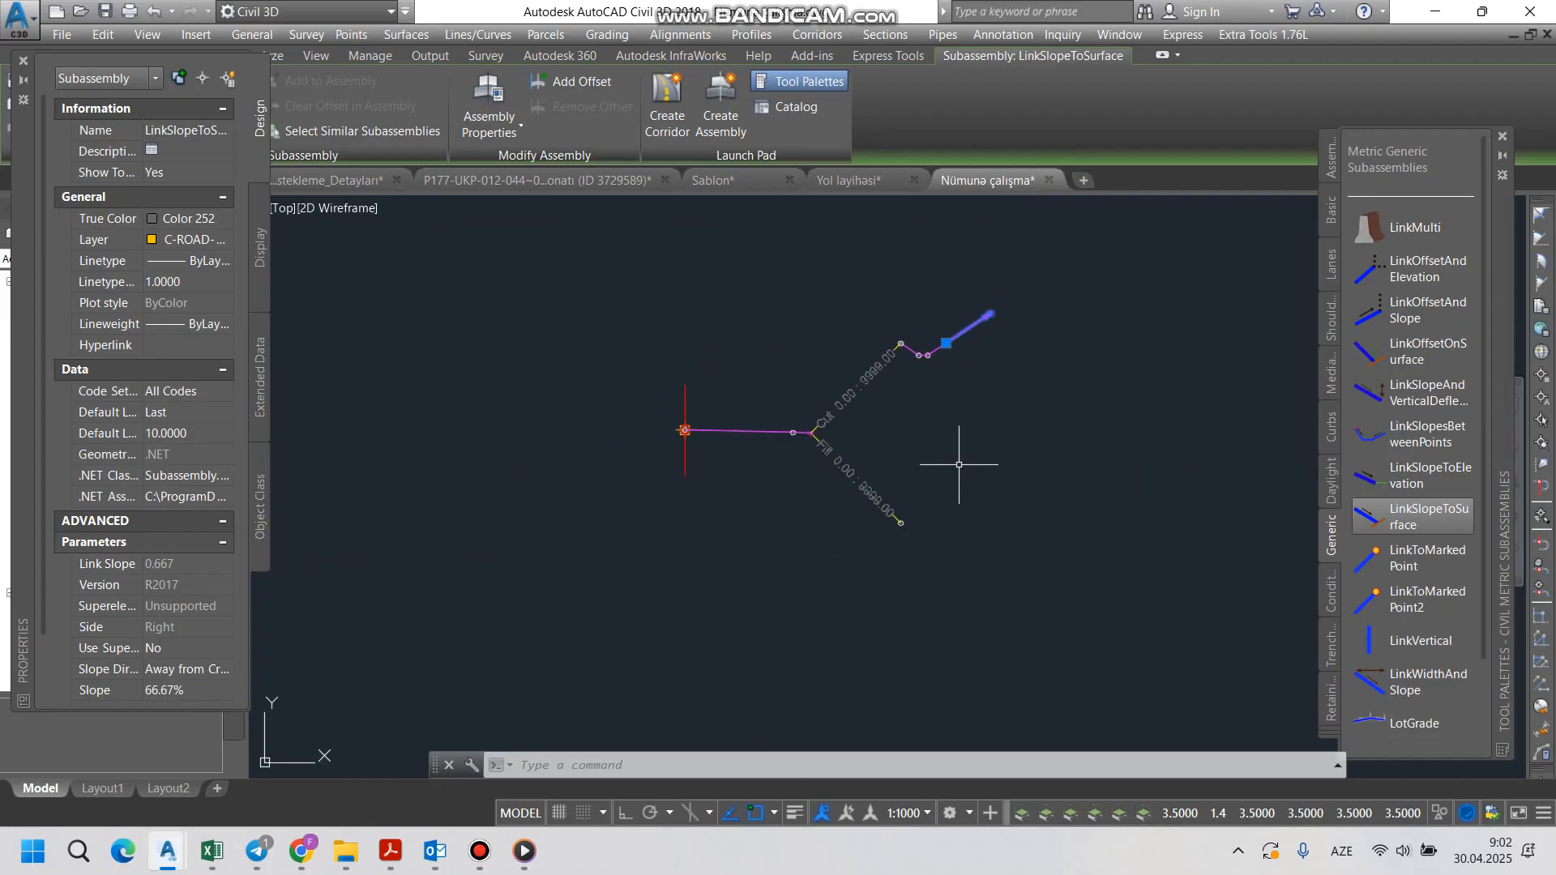
left_click(955, 452)
key("Escape")
Step: Attach a LinkSlopeToSurface subassembly to the marker point at the end of the Fill branch
scroll(884, 507, "up", 3)
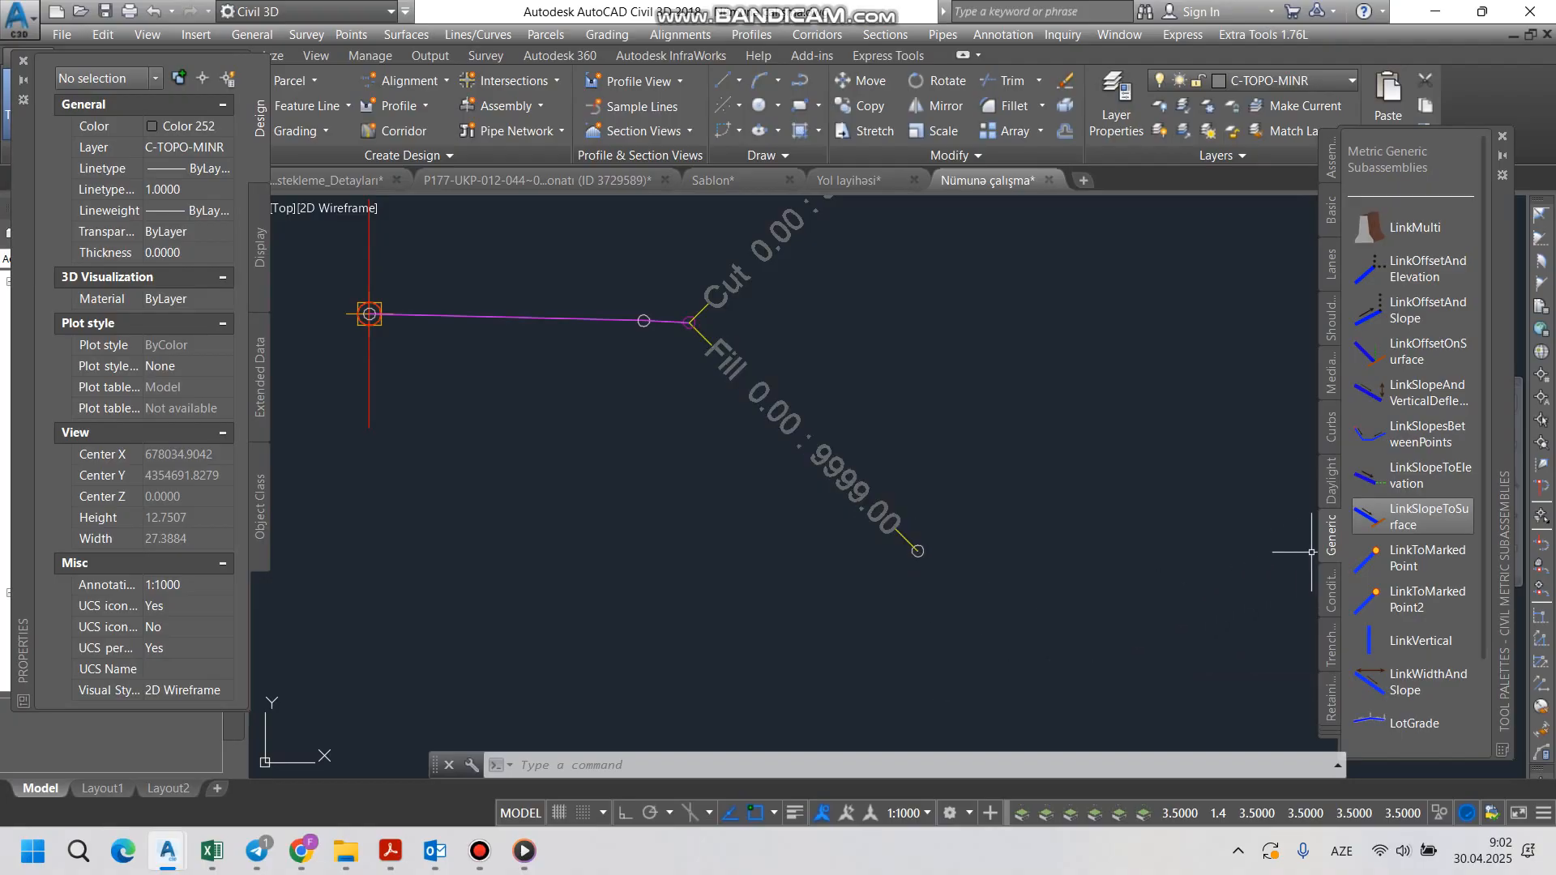
left_click(1414, 557)
scroll(923, 551, "up", 2)
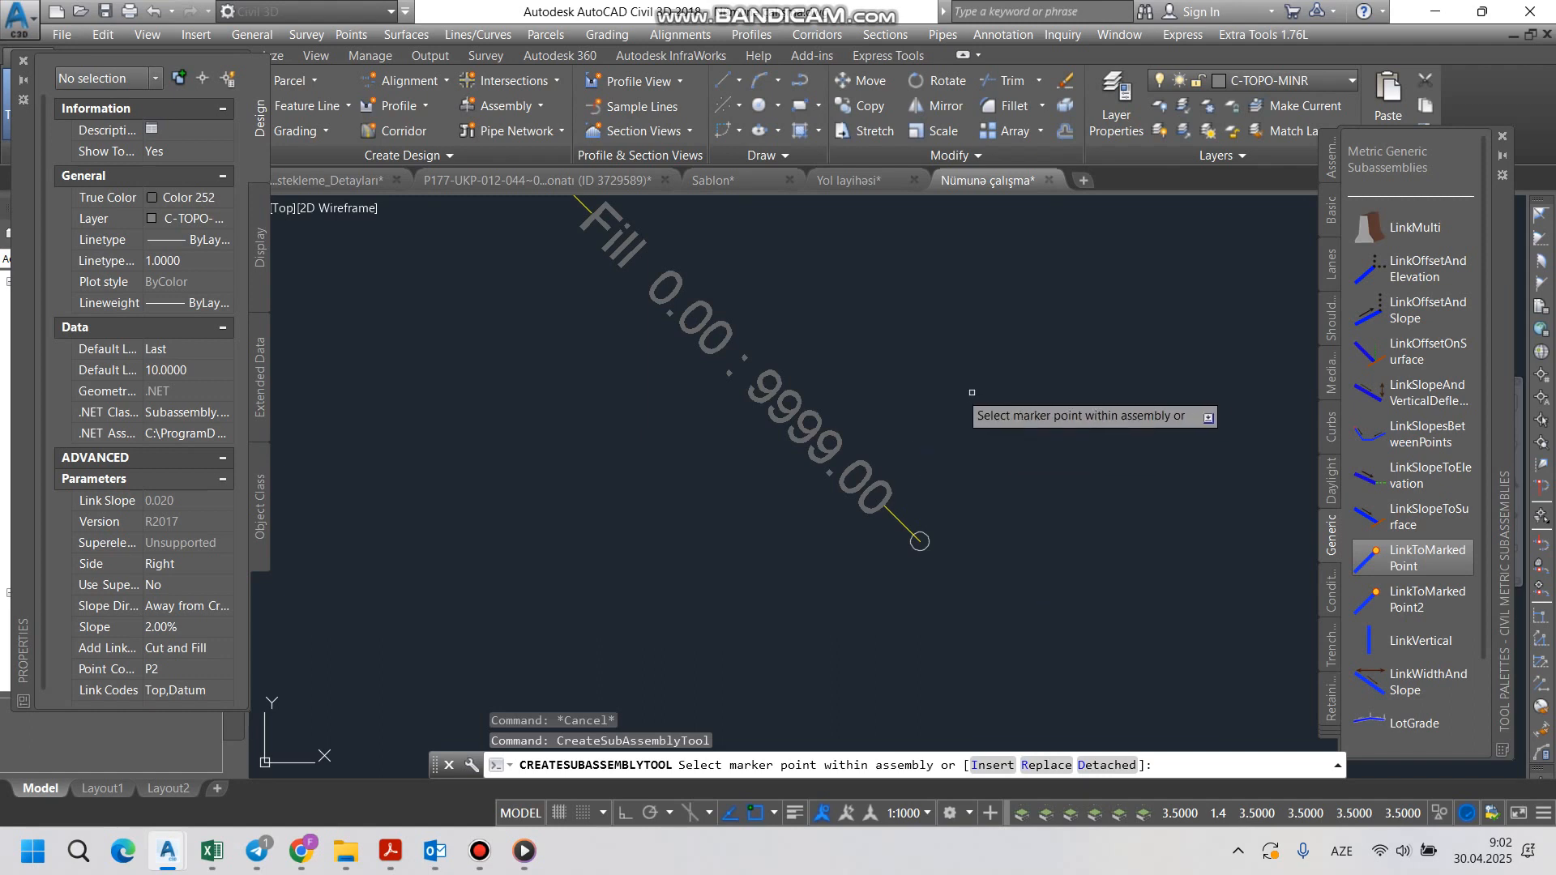
left_click(920, 541)
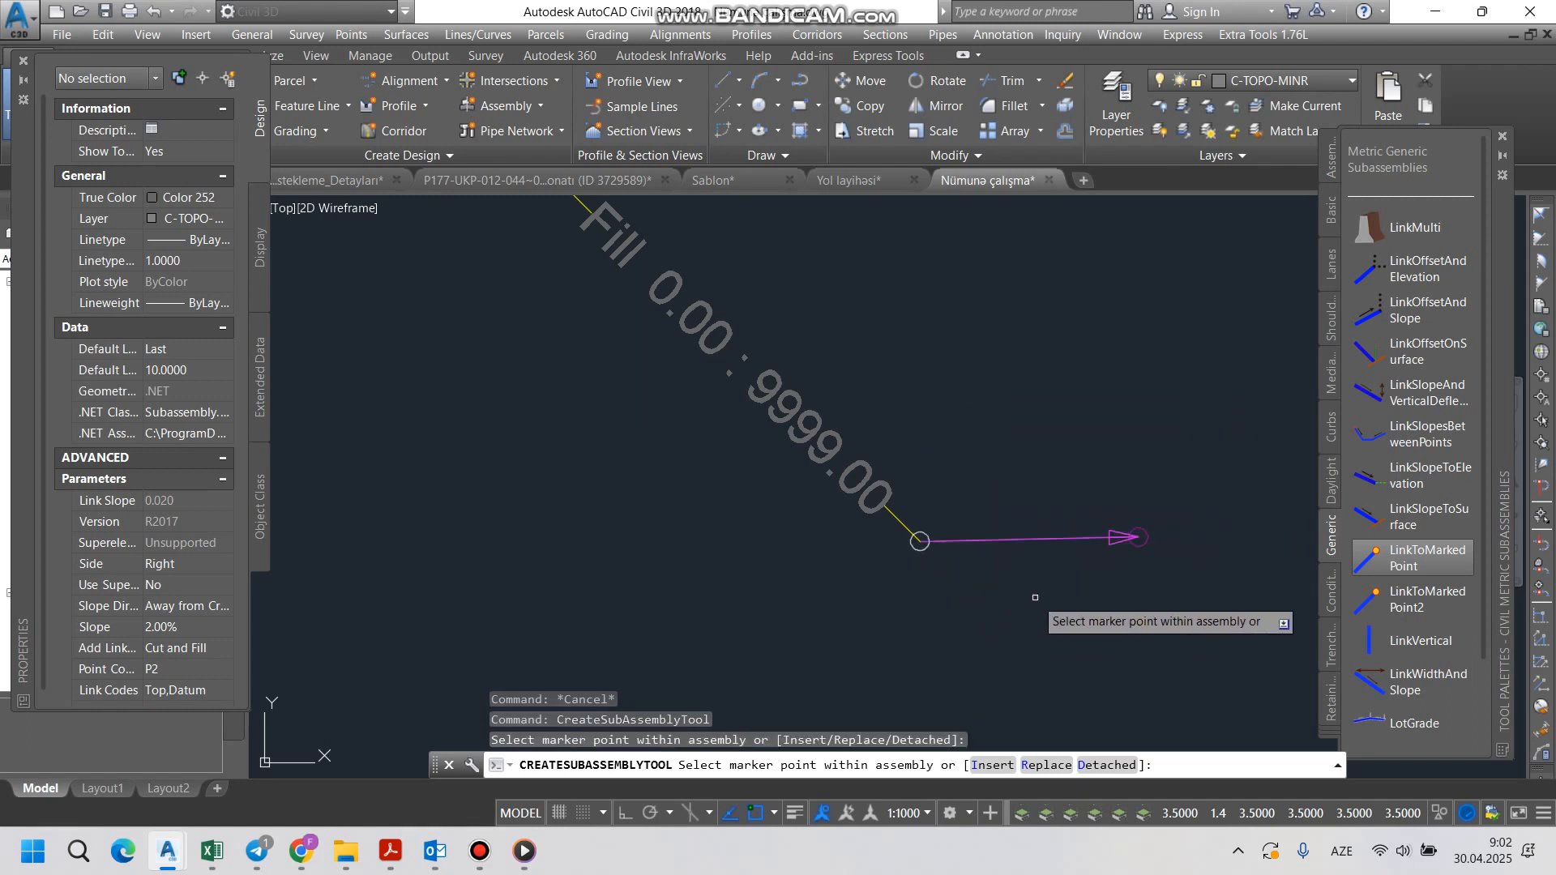
key("Escape")
Step: Set the fill-side surface link's slope to 3:2 and make it negative (-66.67%) so it runs downward
left_click(1023, 556)
left_click(1006, 510)
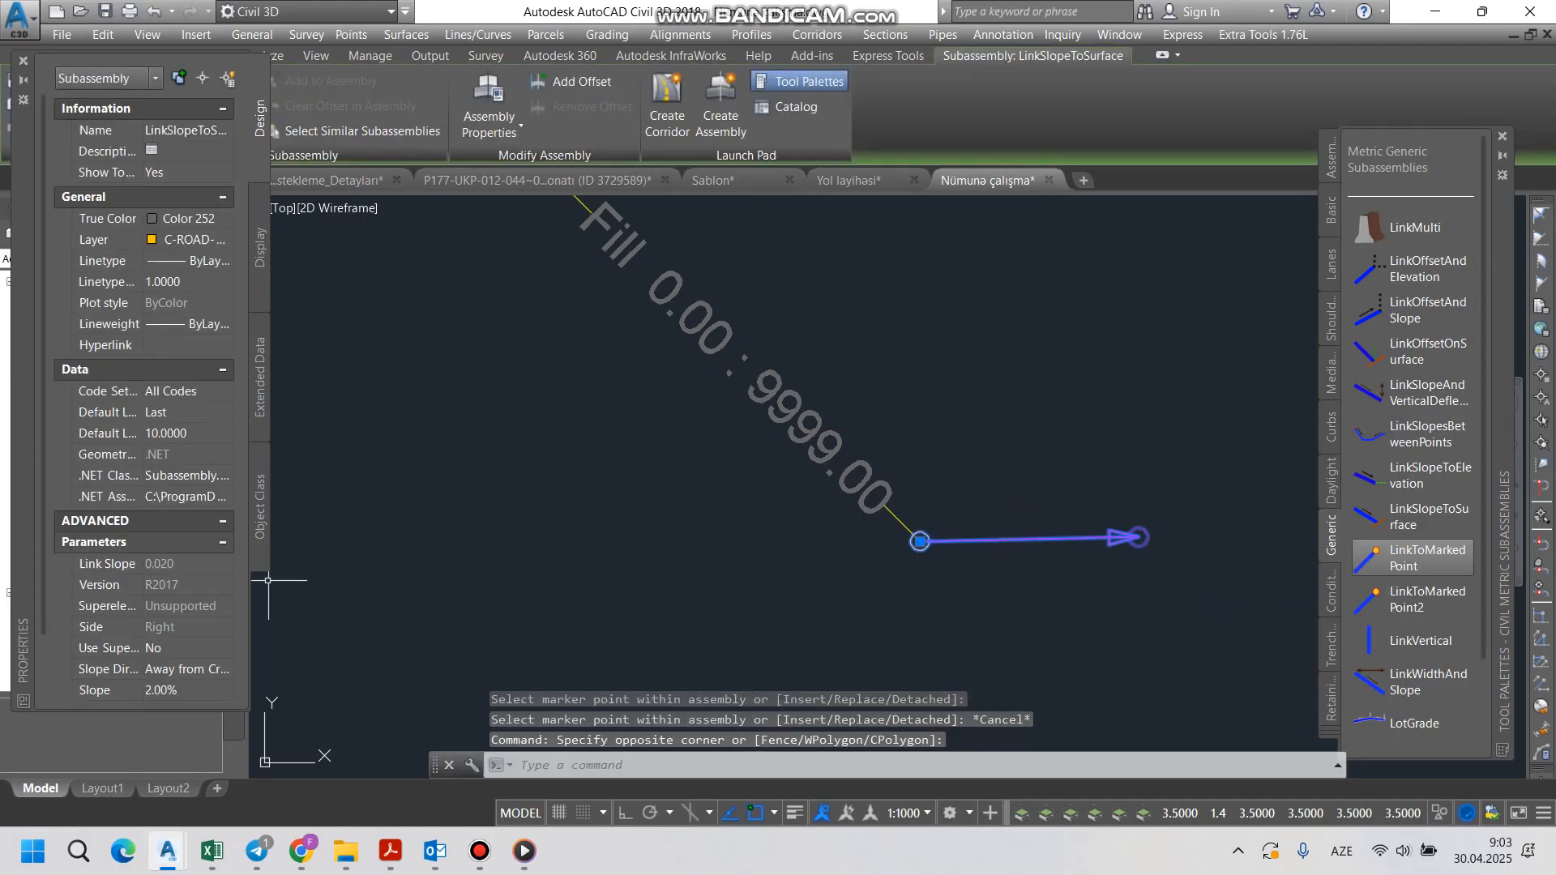
left_click(186, 689)
type("3")
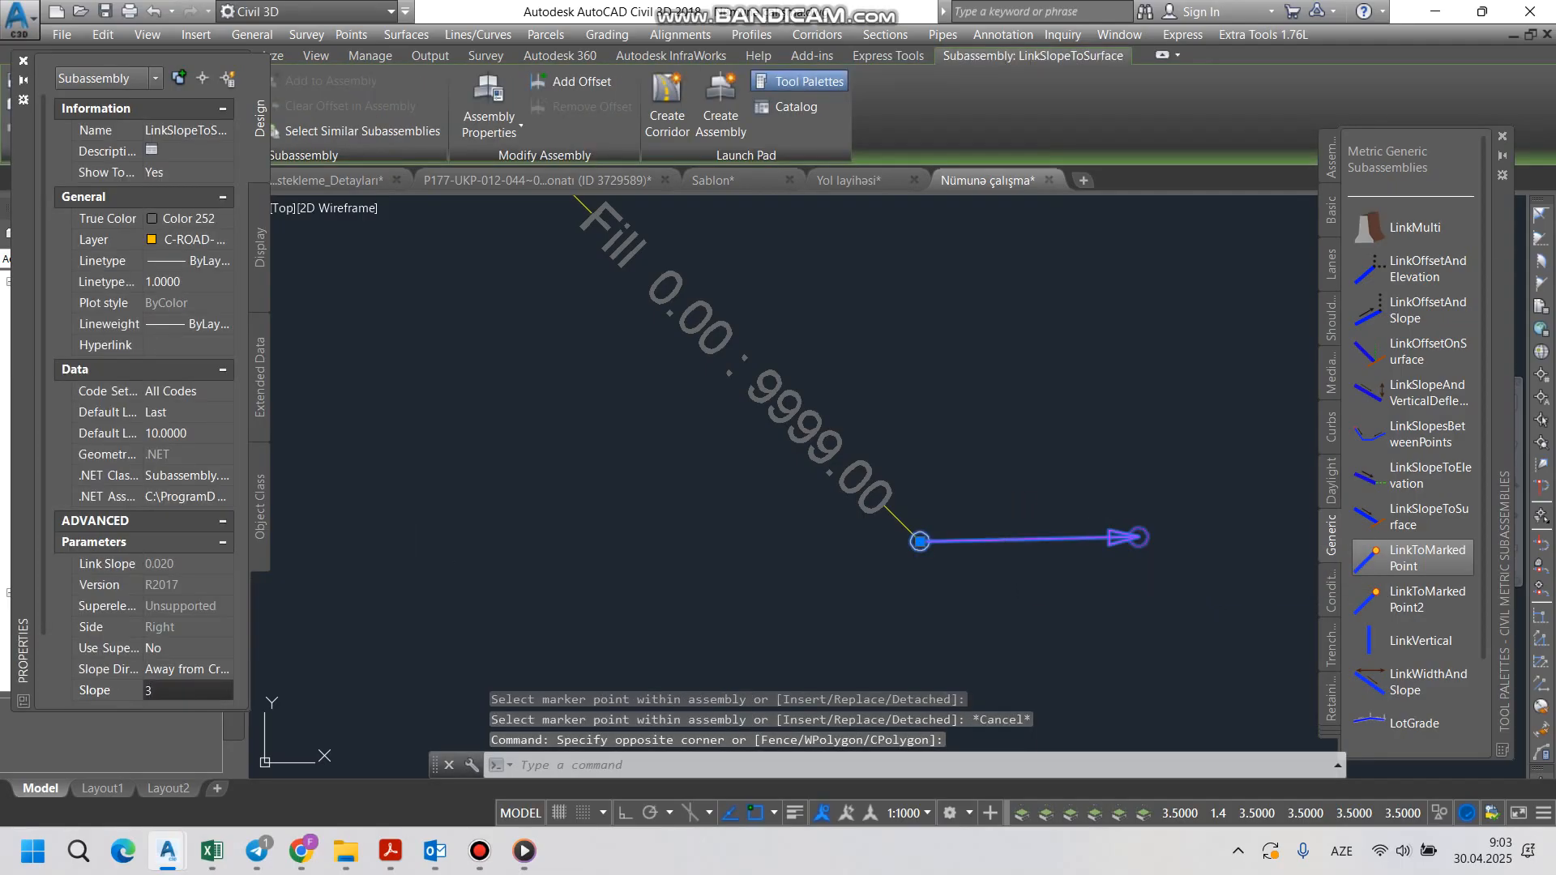
type(":")
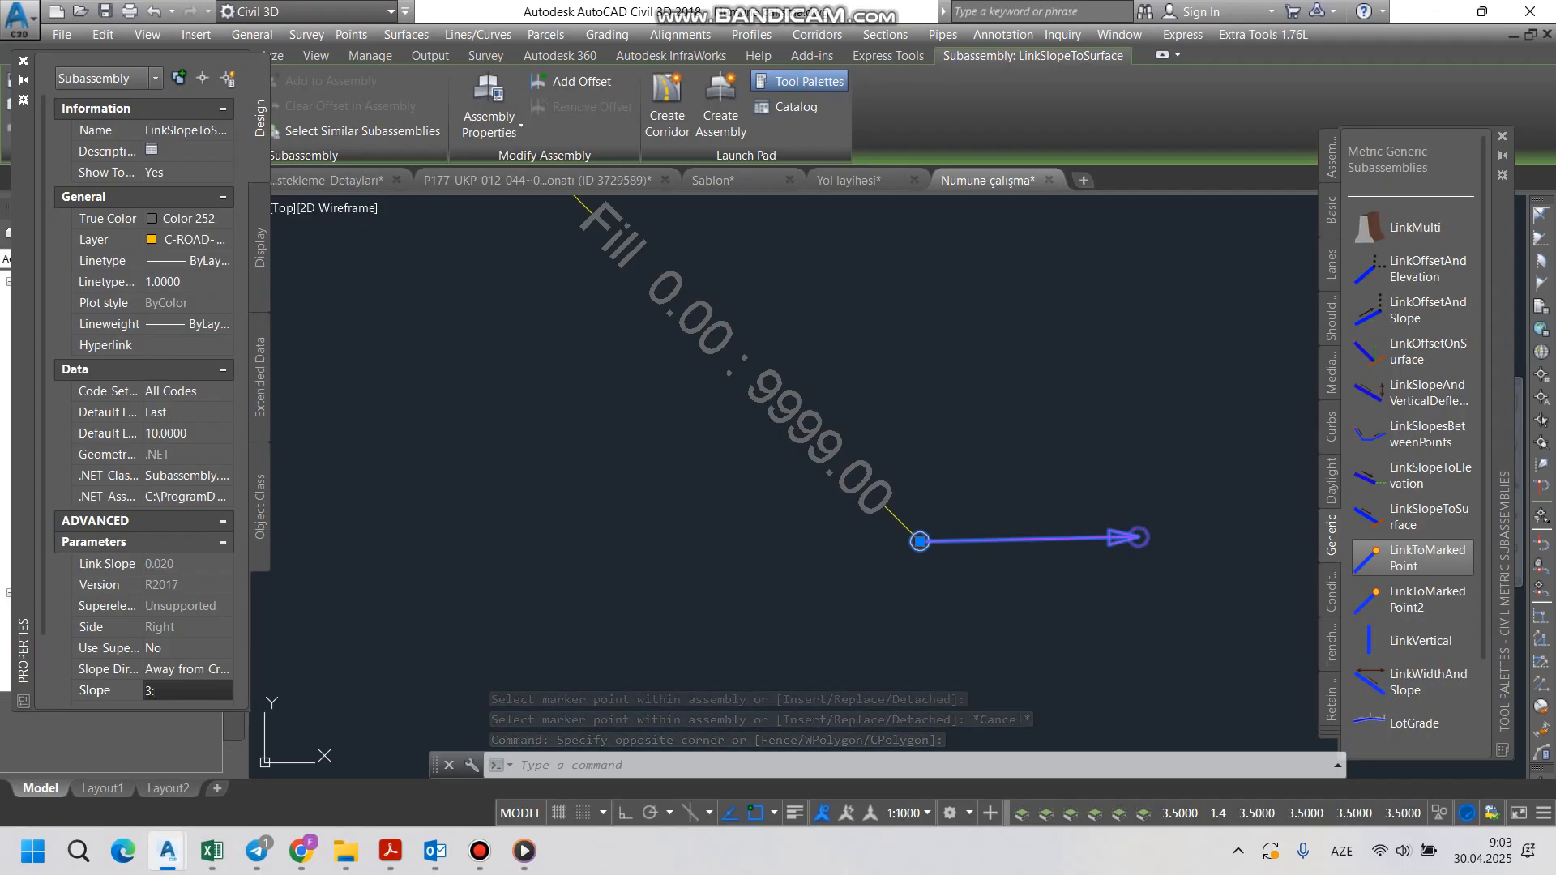
type("2")
key("Return")
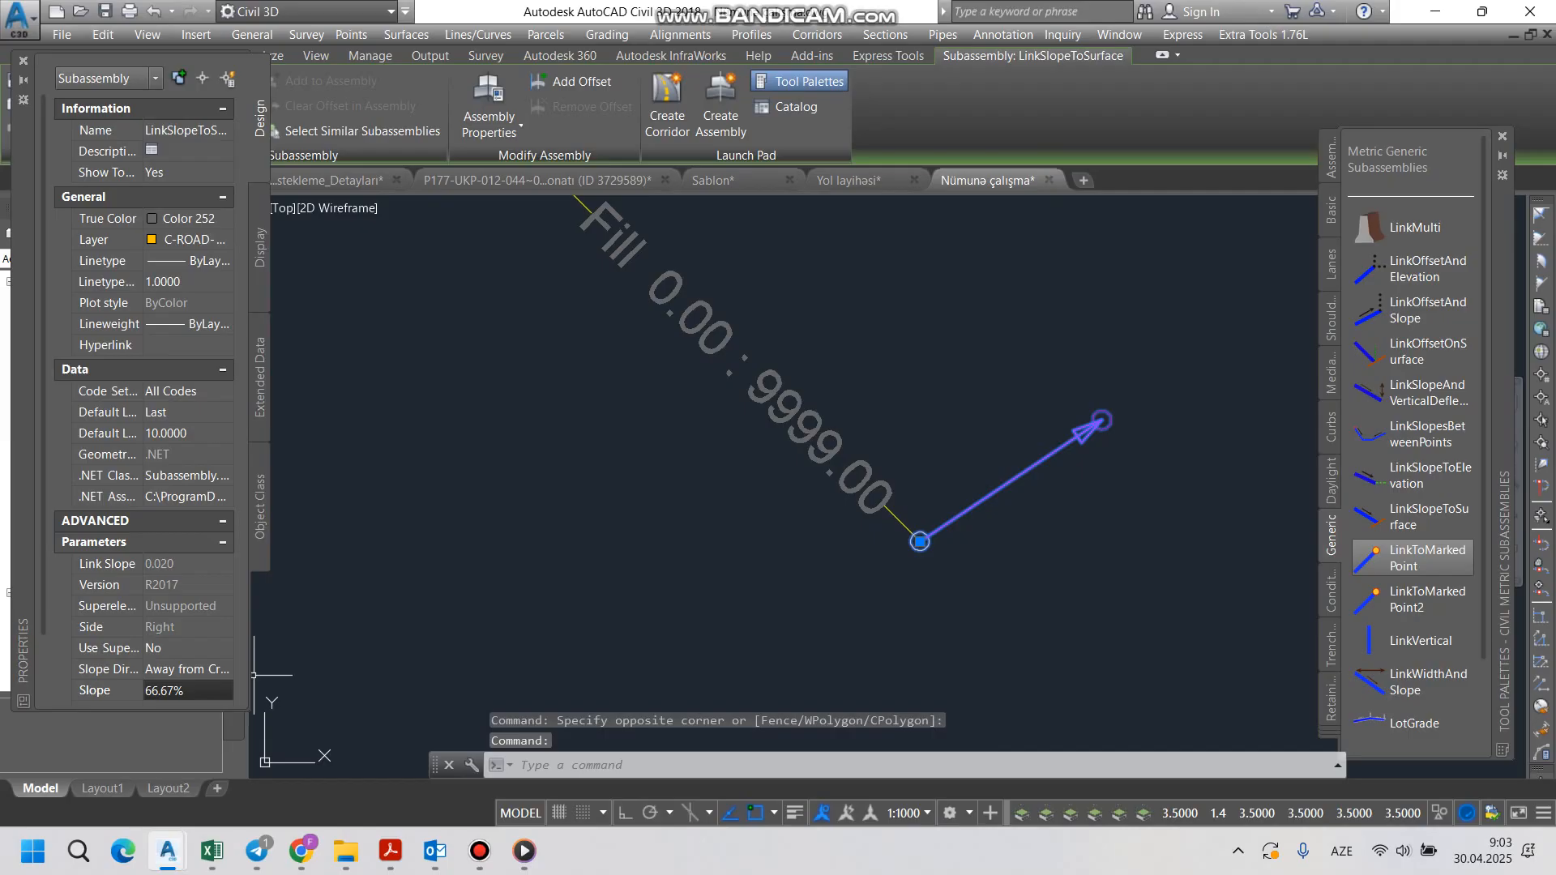
type("-")
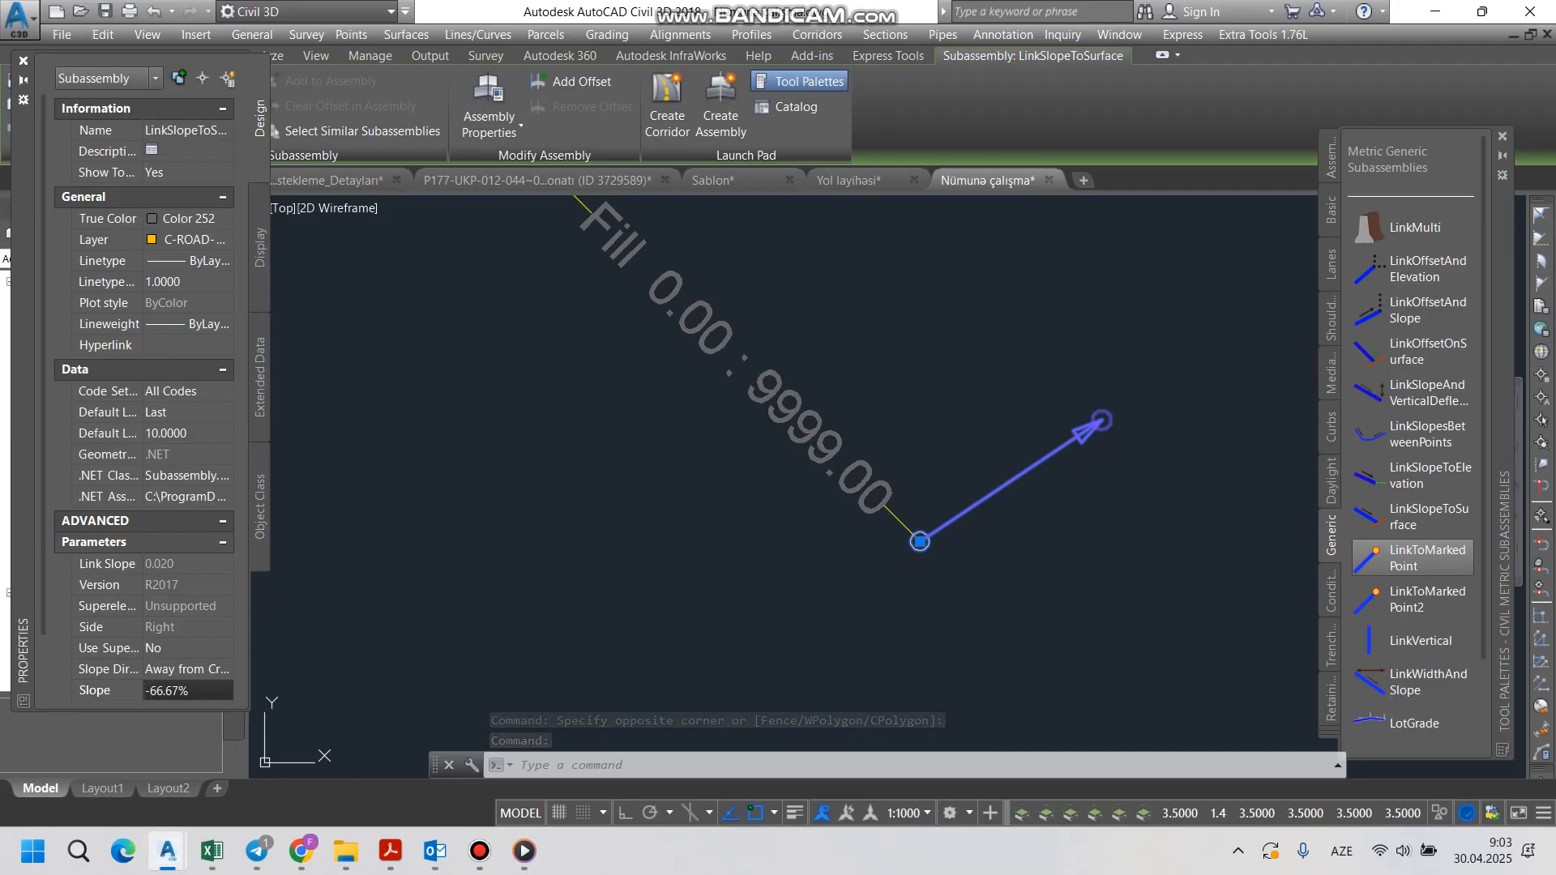
key("Return")
scroll(624, 556, "down", 3)
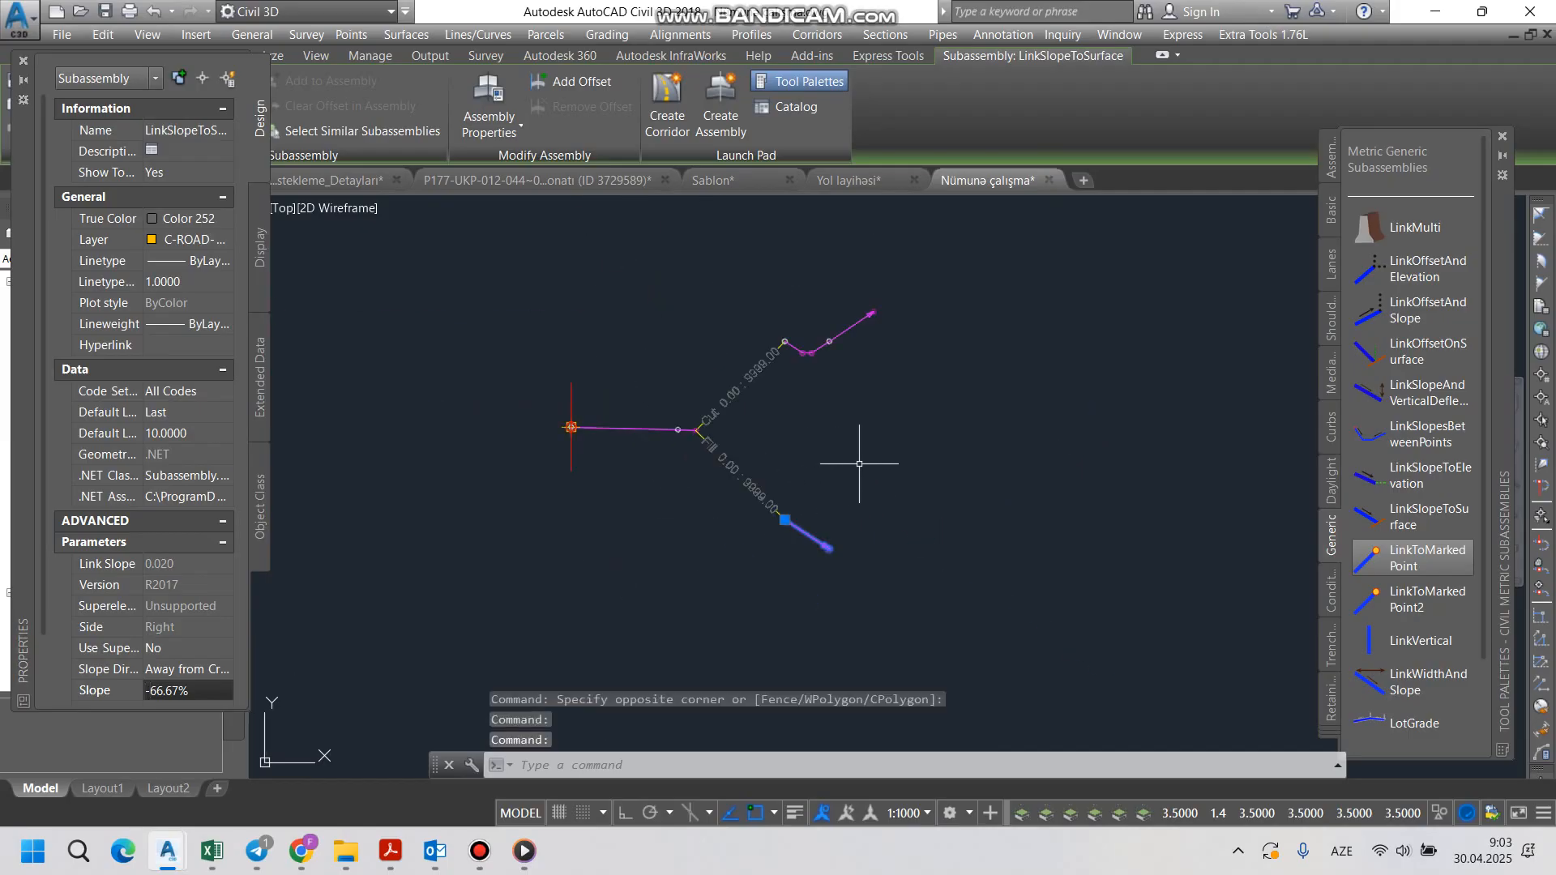
key("Escape")
Step: Close the subassembly tool palettes and the Properties palette
scroll(667, 464, "up", 2)
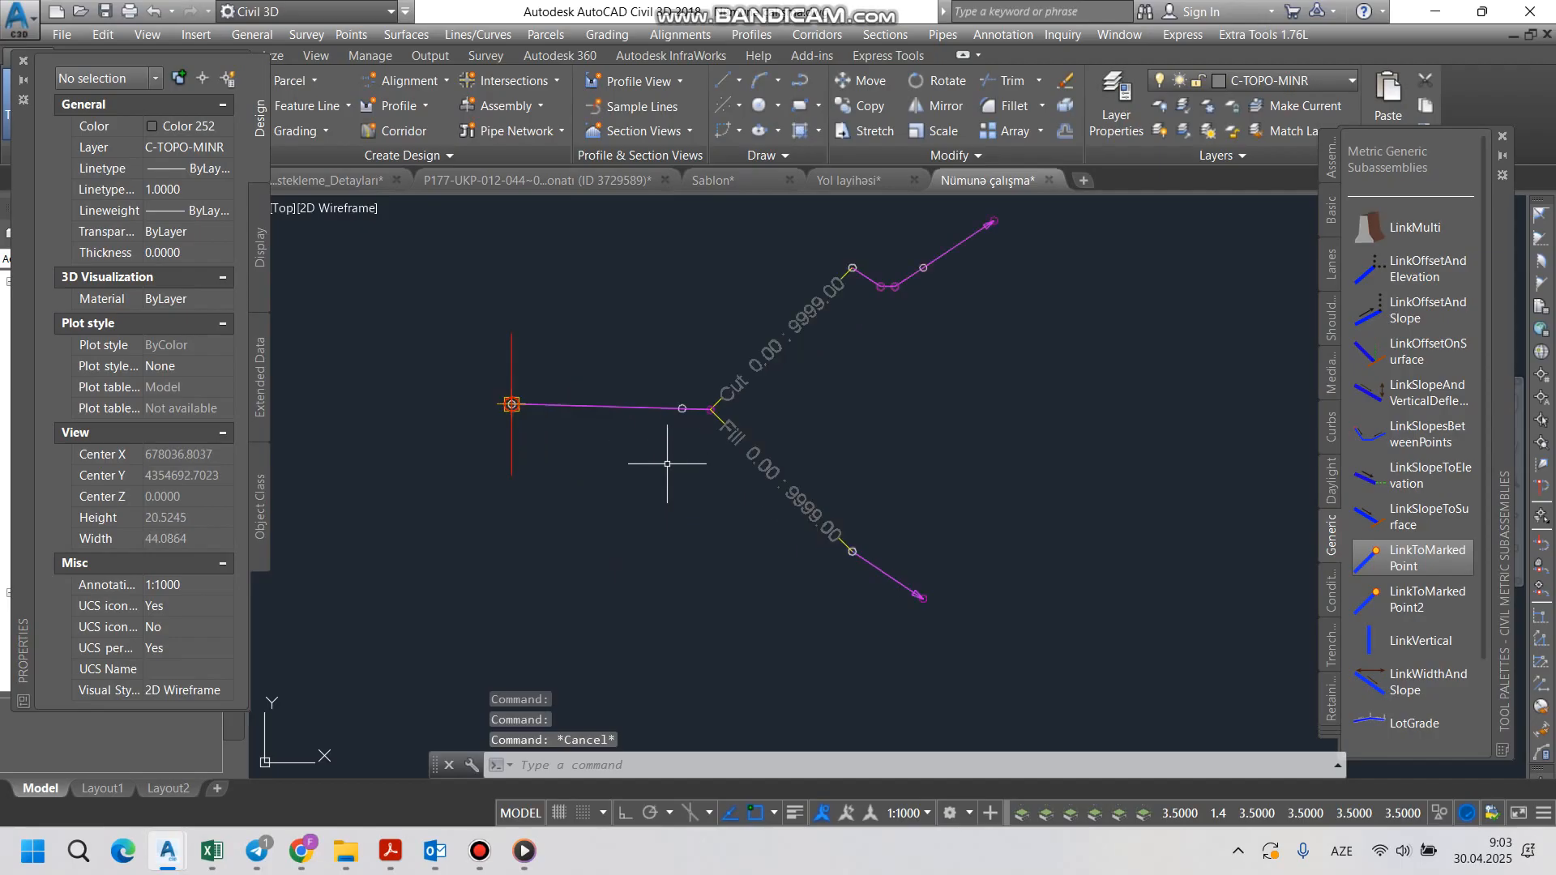
scroll(667, 464, "down", 2)
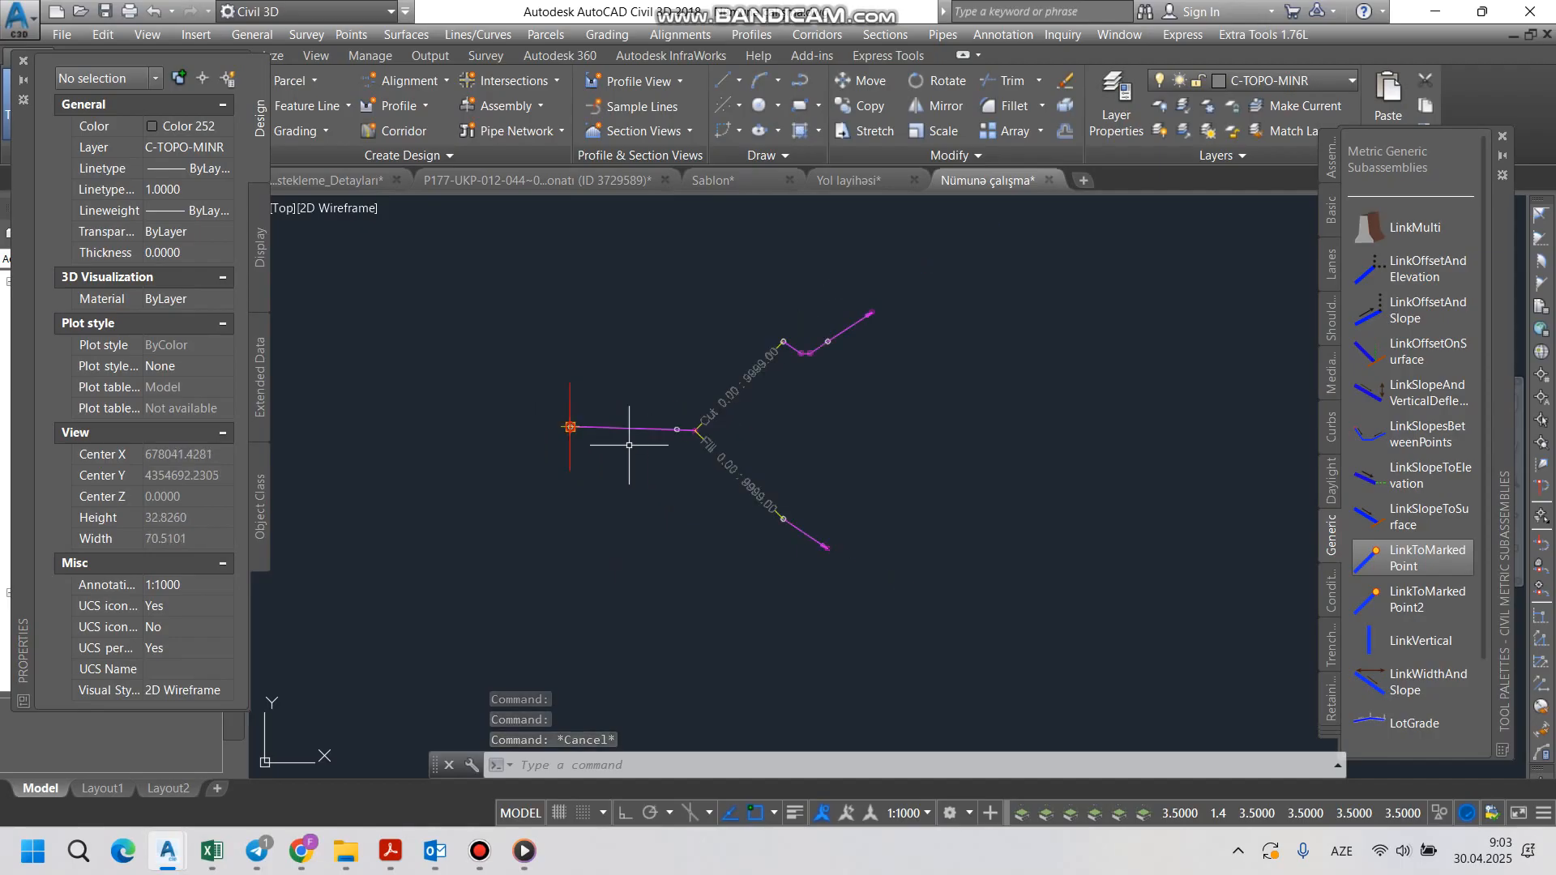
scroll(591, 438, "up", 5)
scroll(540, 433, "down", 3)
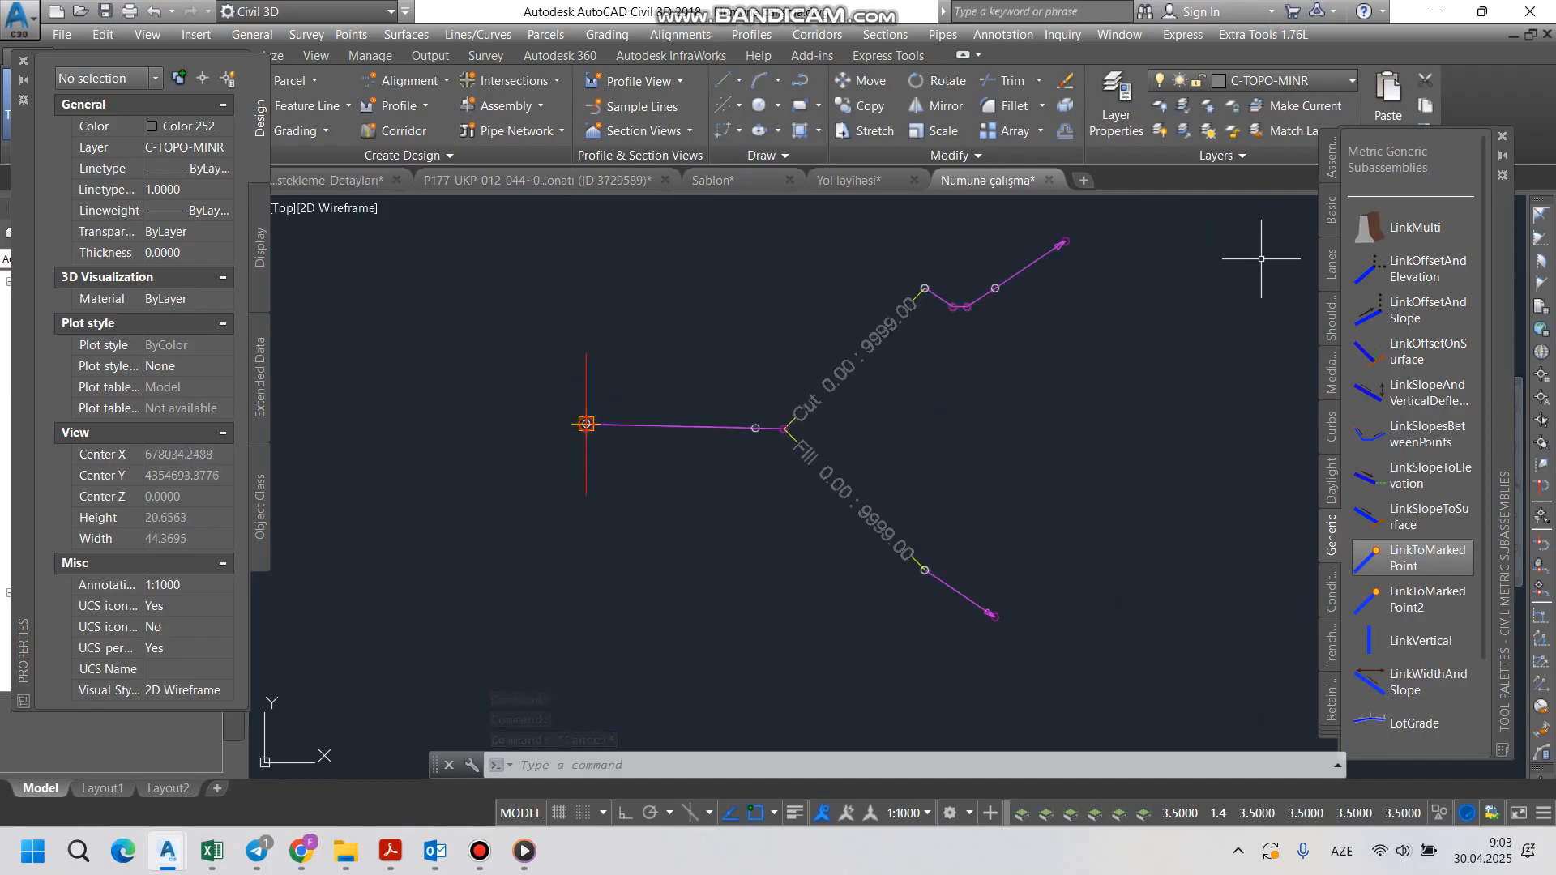
left_click(1502, 136)
scroll(776, 426, "down", 2)
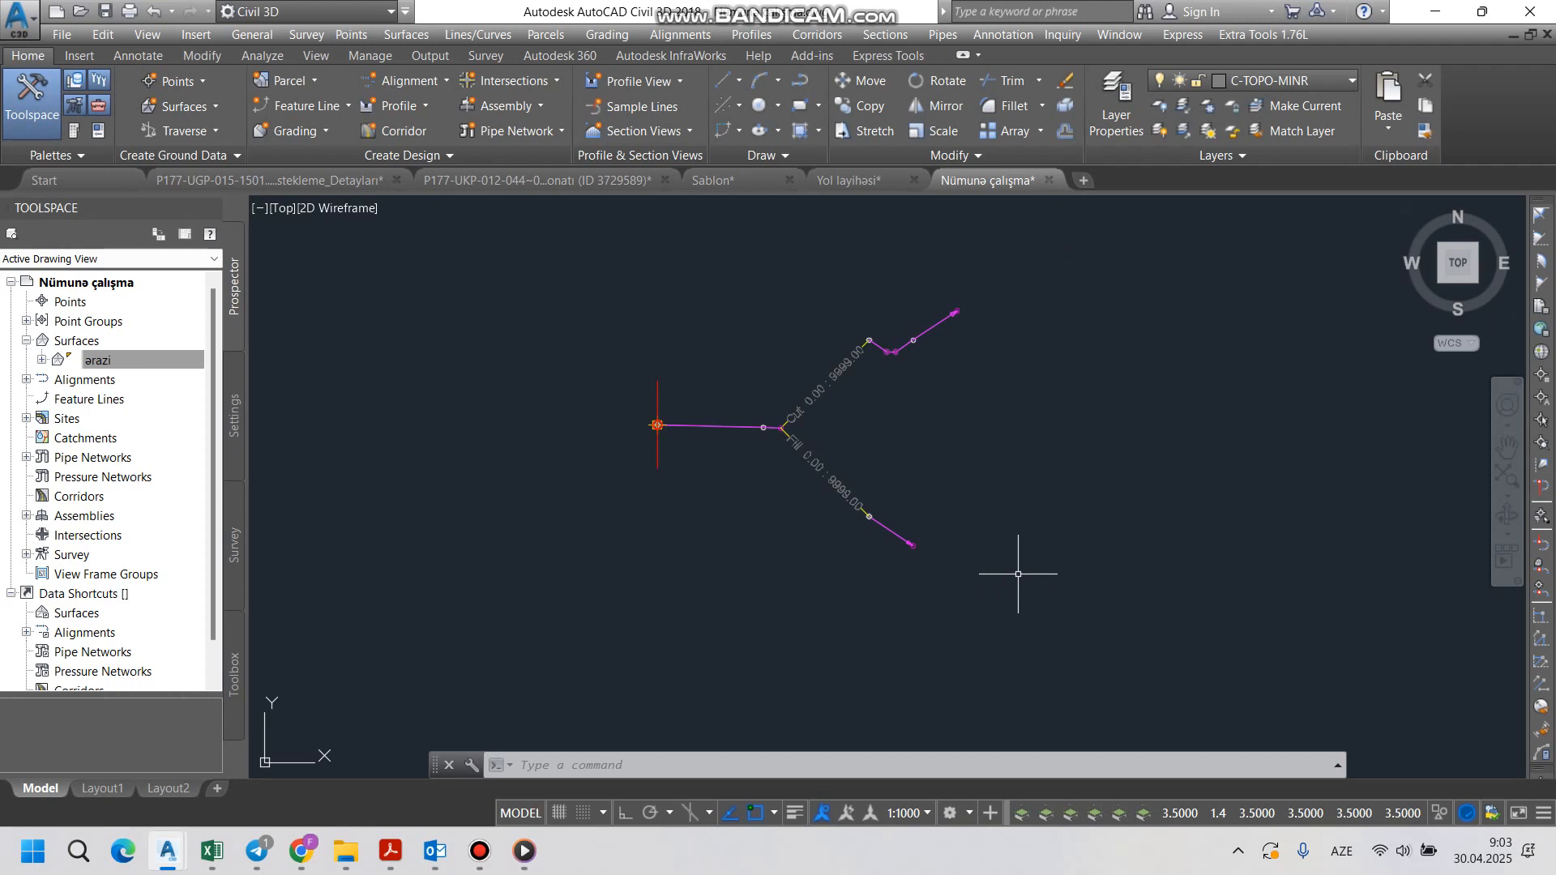
Step: Mirror all subassemblies of the right half to the other side of the assembly, using the baseline marker point
left_click(1055, 581)
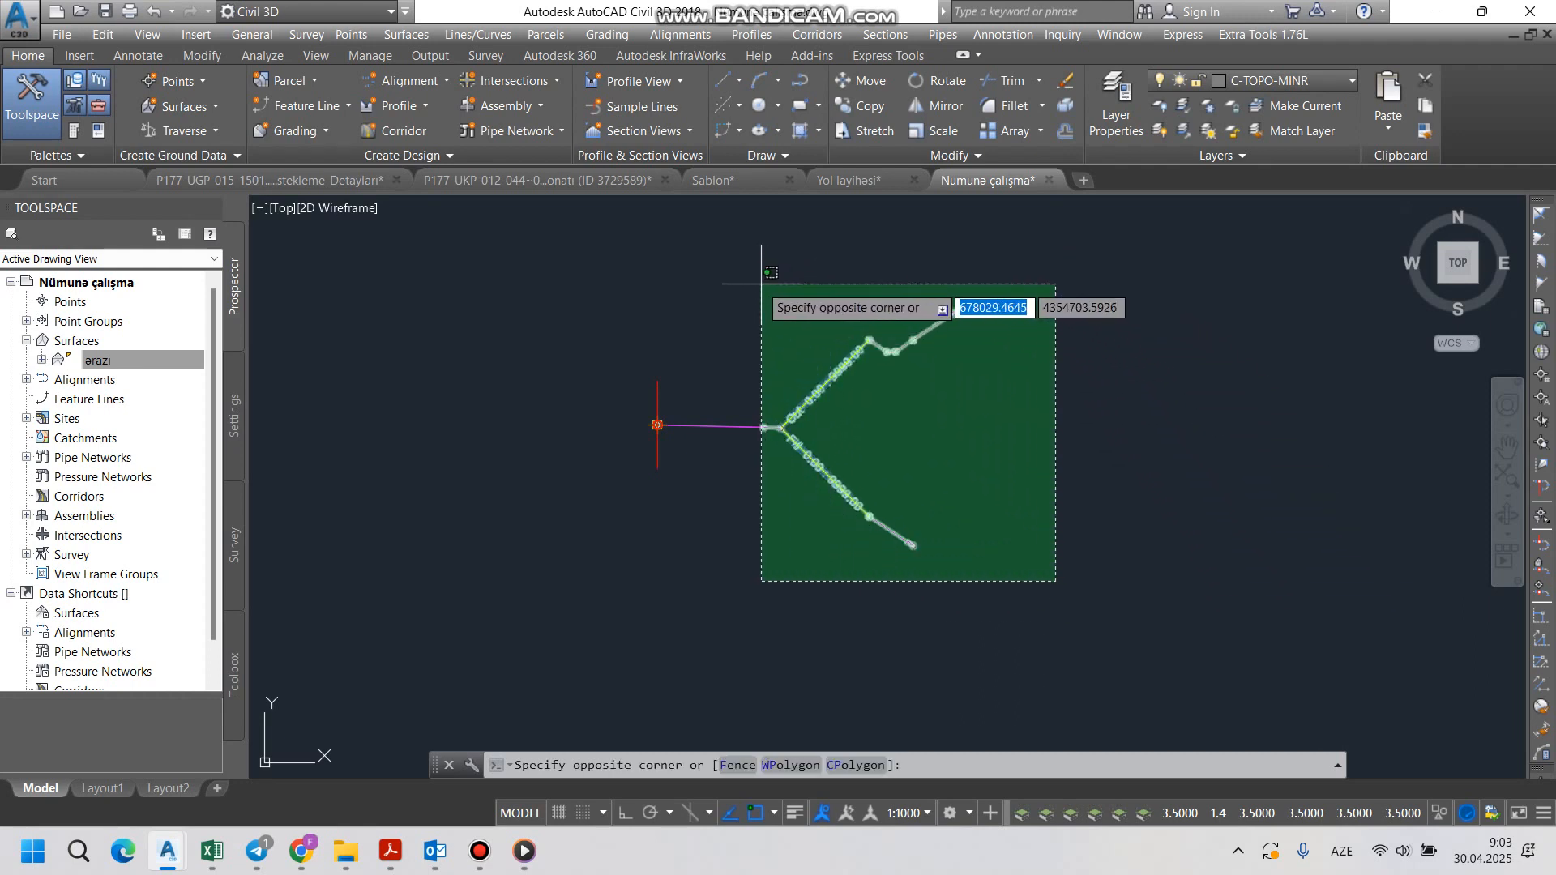
left_click(669, 286)
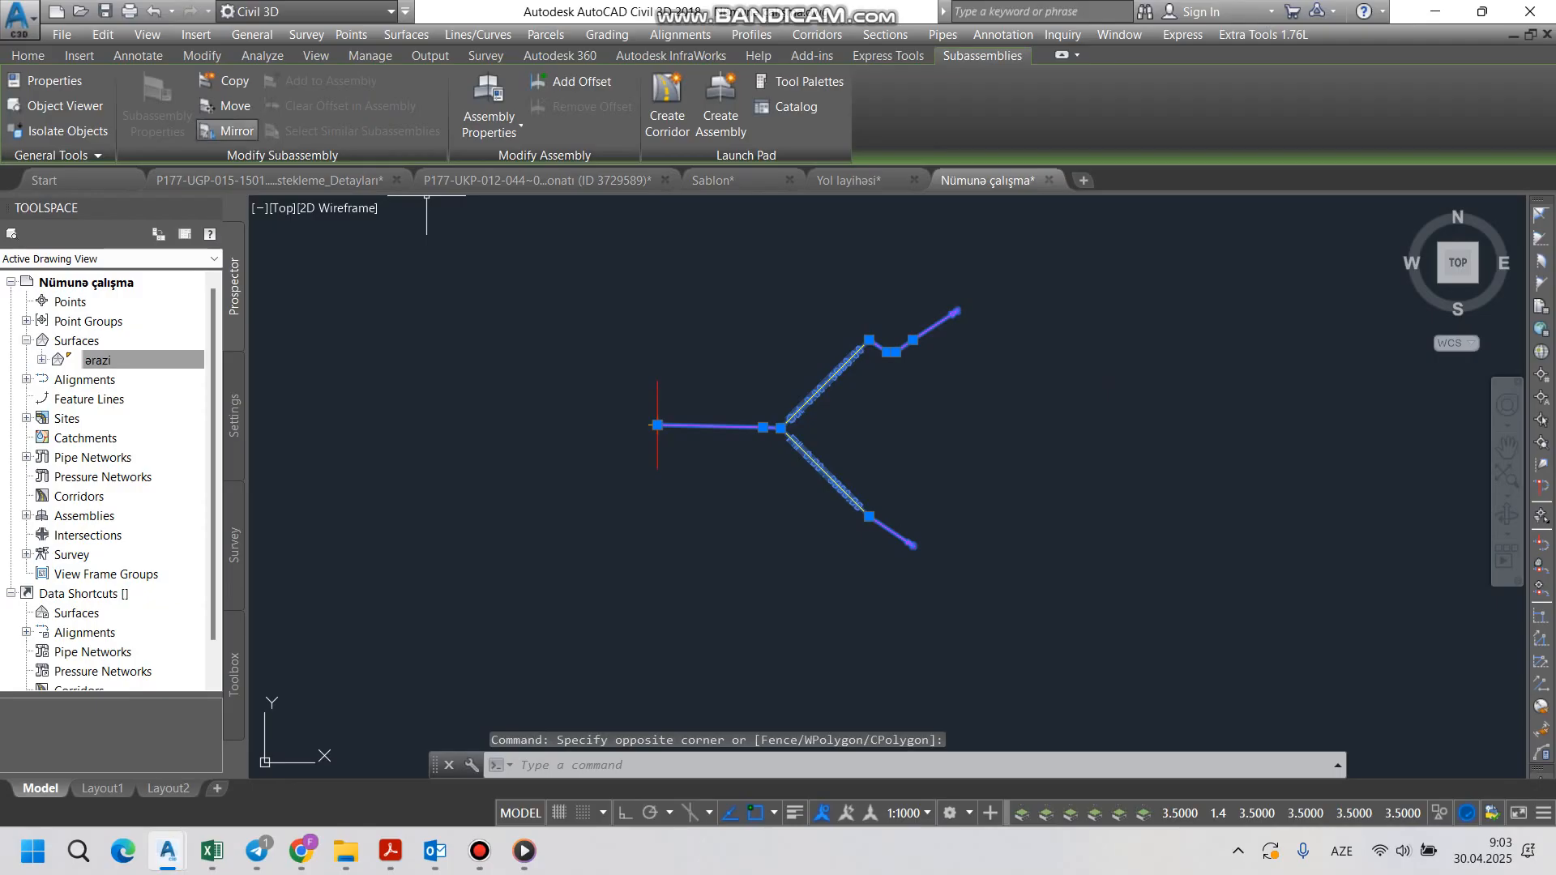
left_click(235, 131)
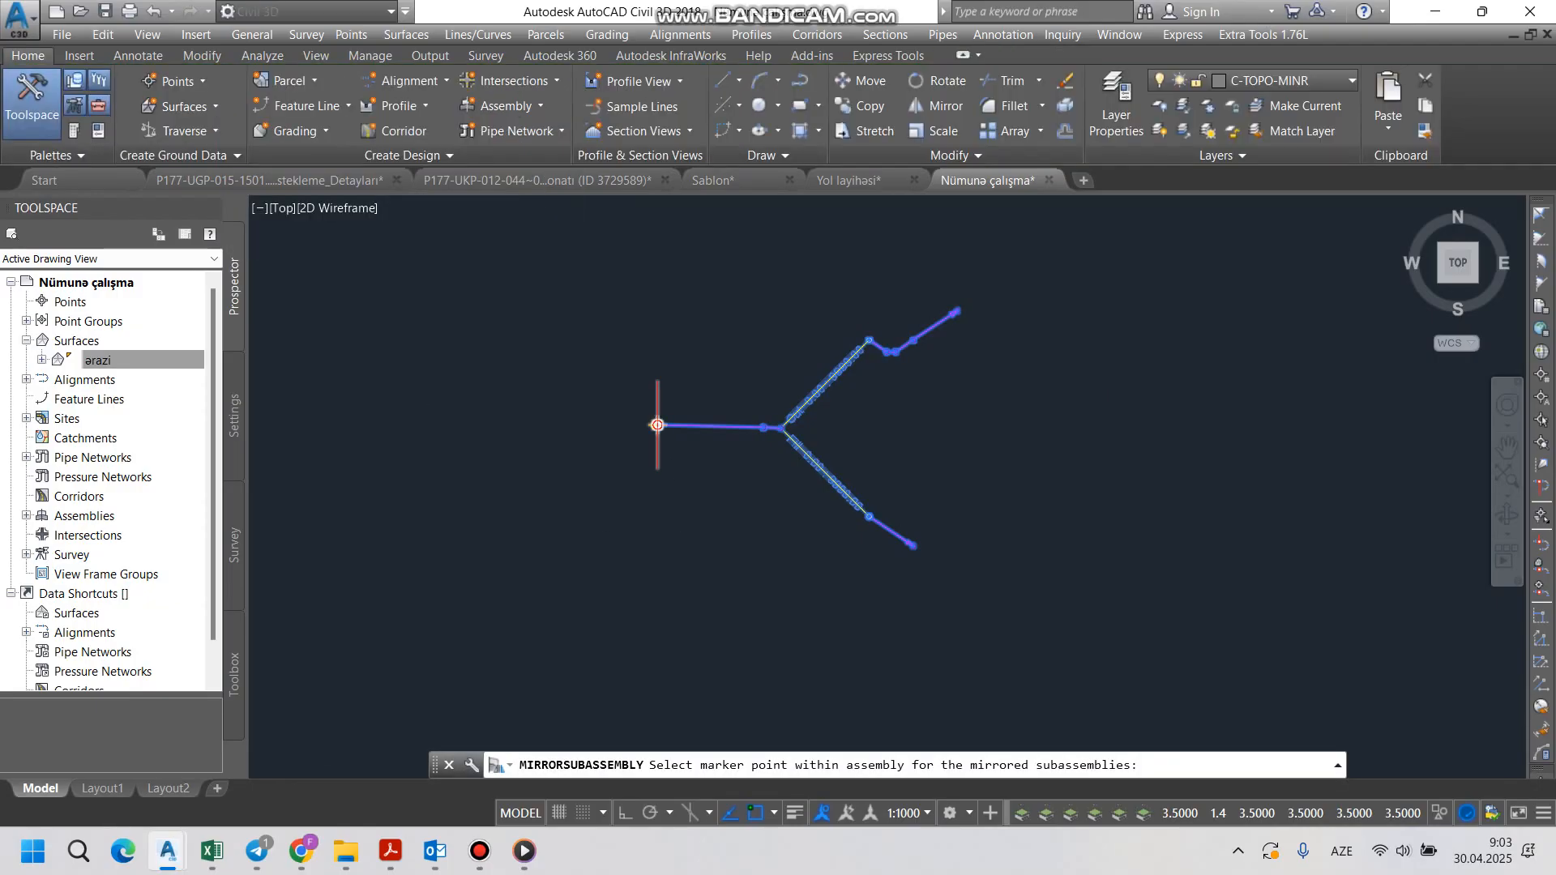
scroll(658, 425, "up", 4)
left_click(653, 440)
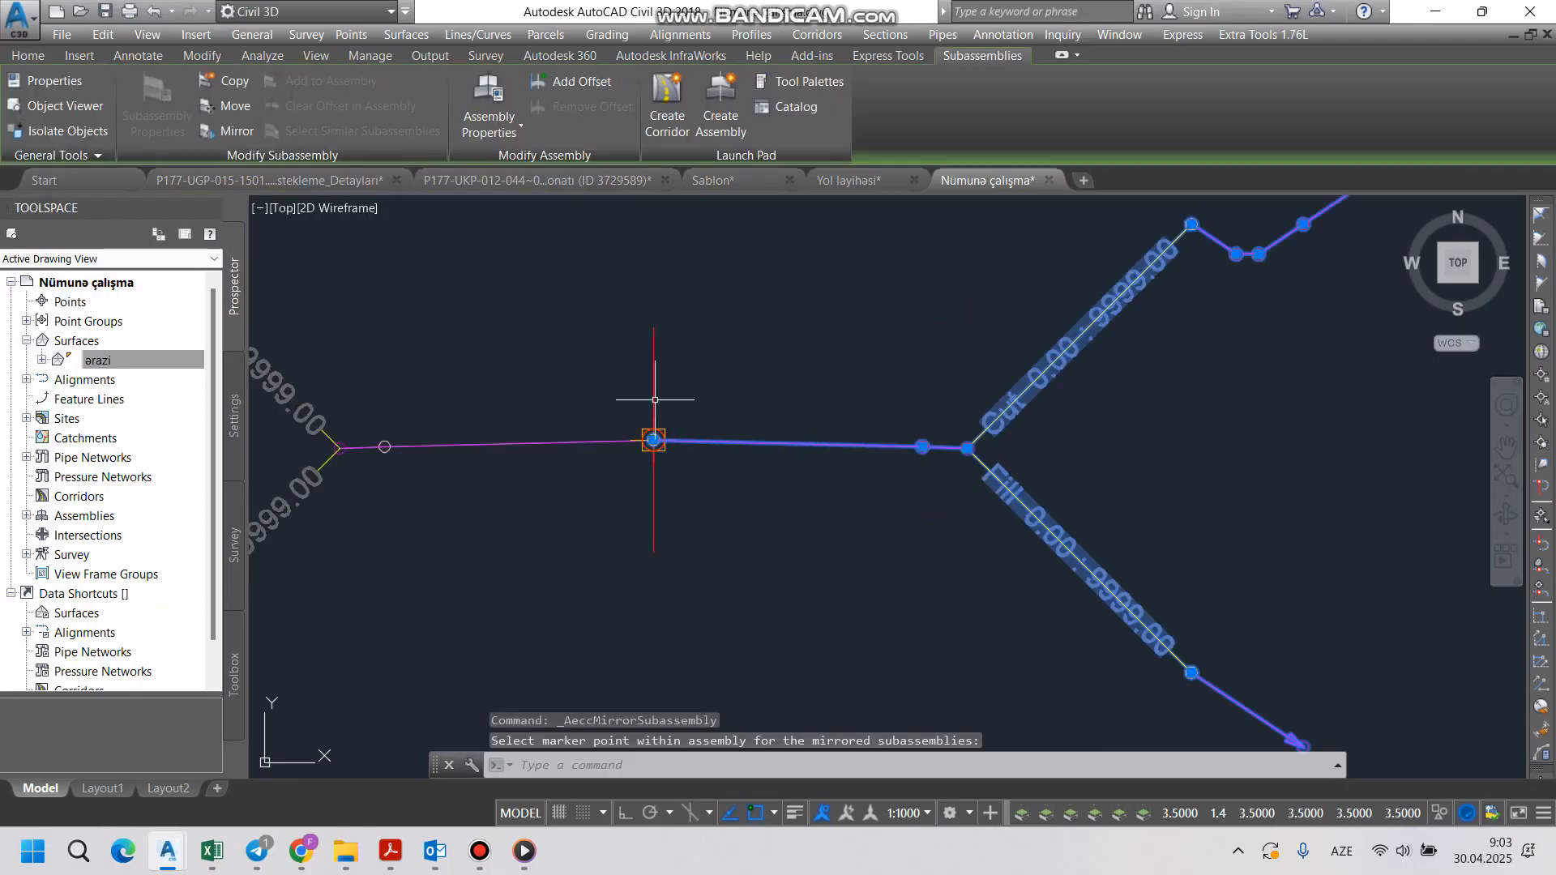
key("Return")
scroll(747, 568, "down", 2)
middle_click_drag(747, 568, 932, 538)
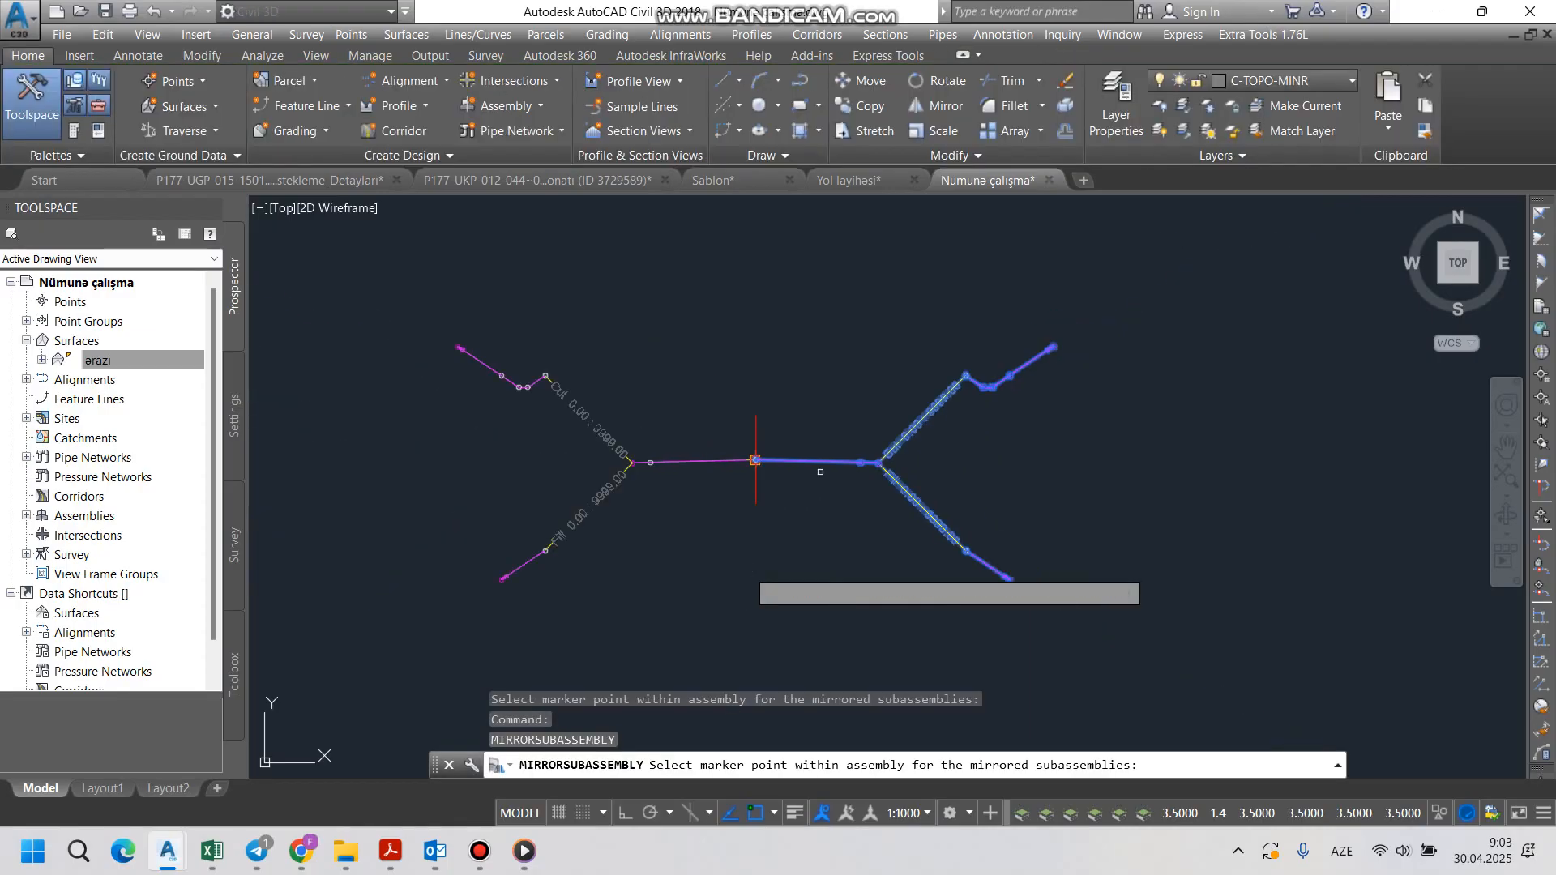
scroll(554, 462, "down", 2)
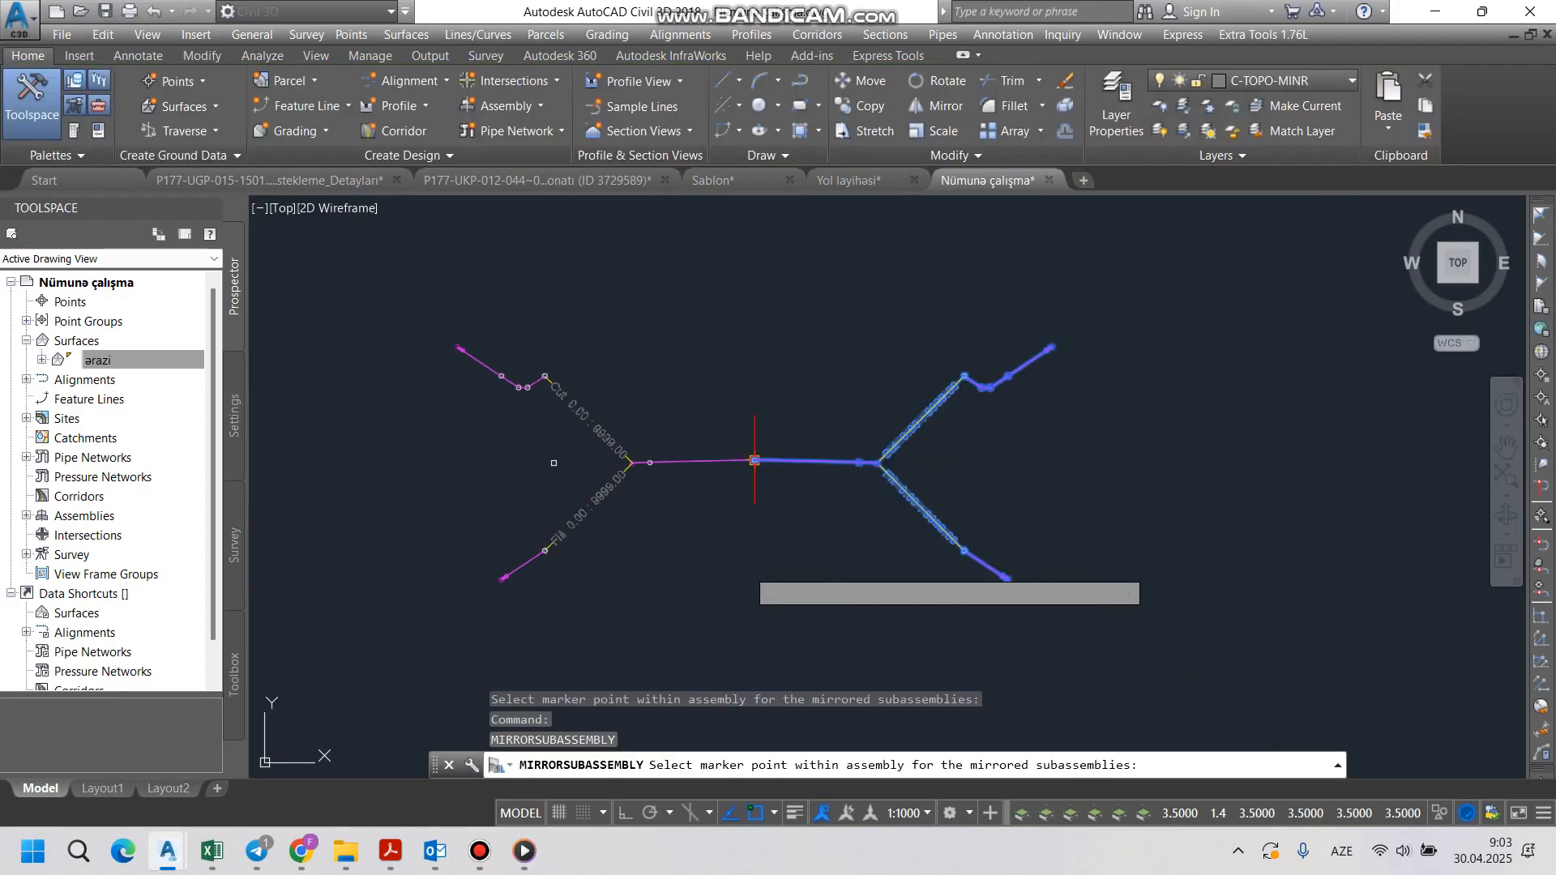
key("Escape")
scroll(704, 457, "up", 2)
scroll(709, 469, "down", 4)
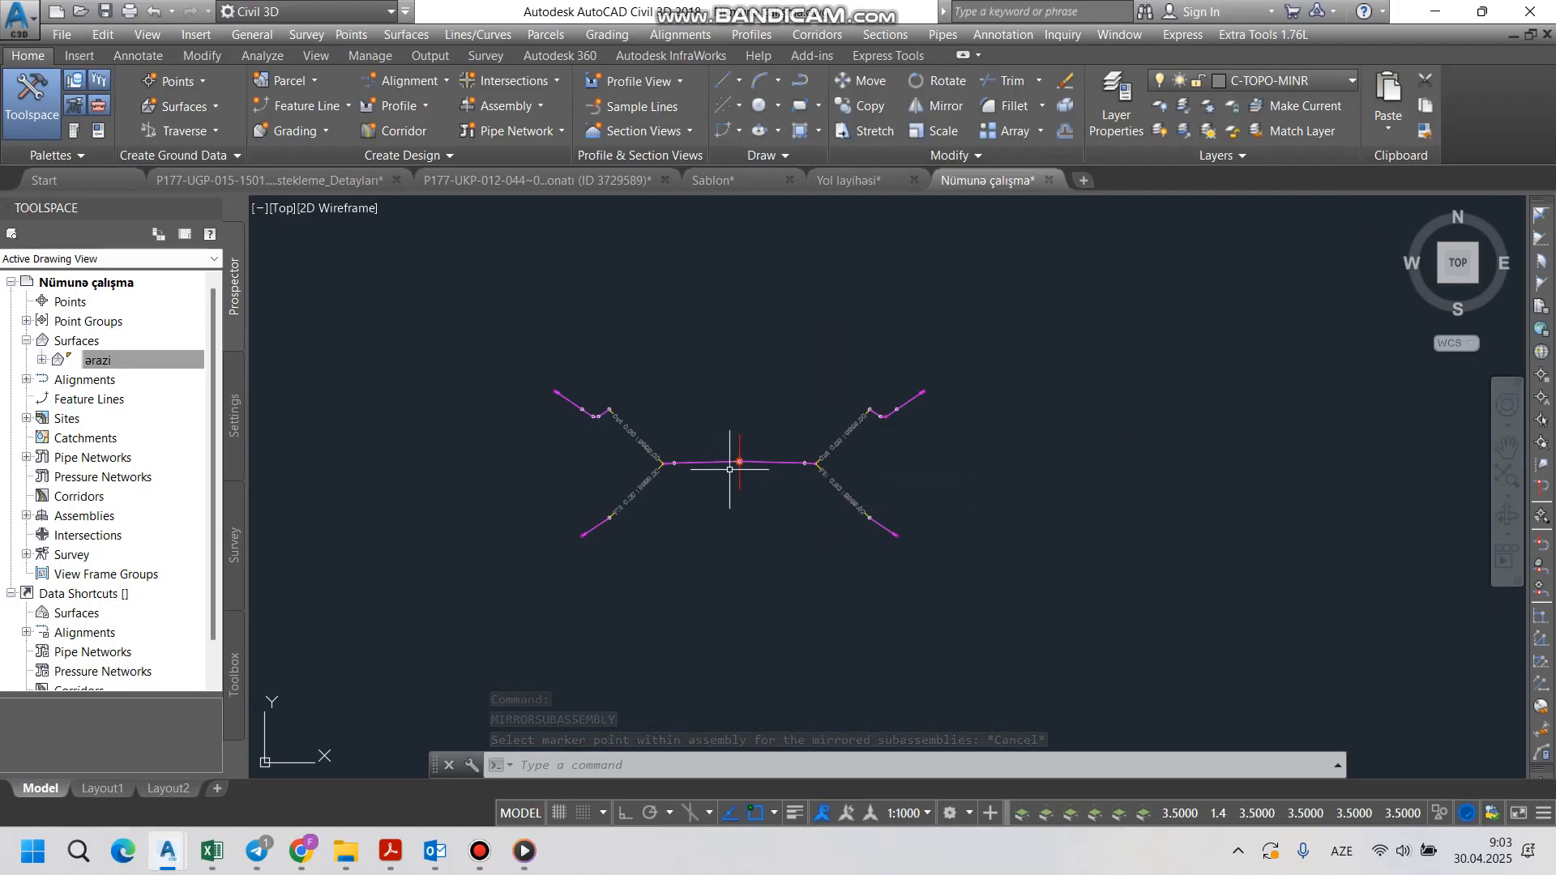
scroll(620, 468, "up", 2)
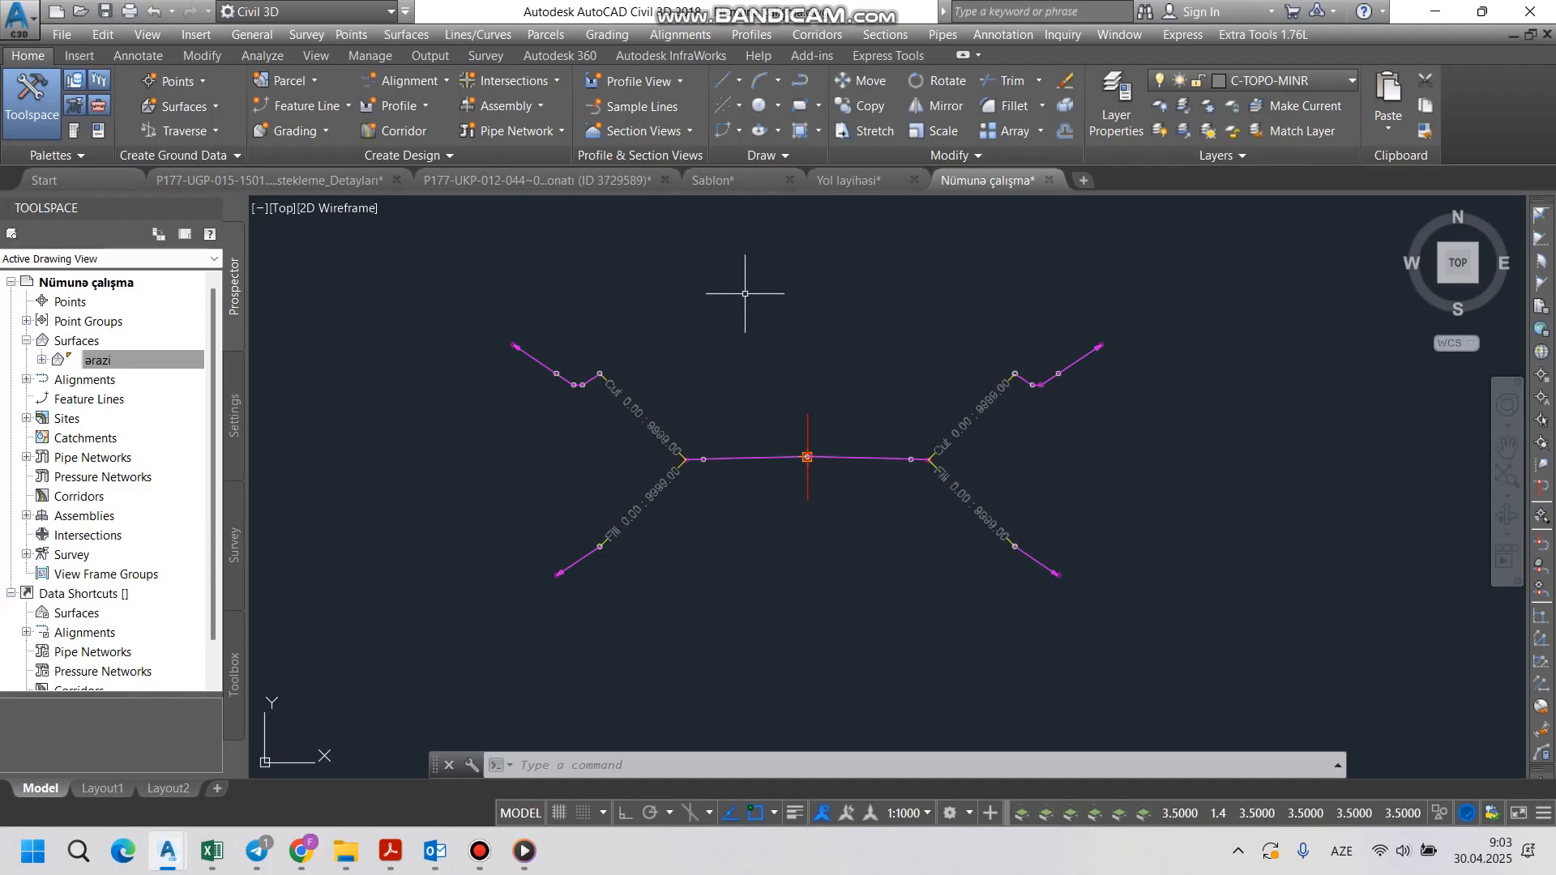
scroll(980, 486, "down", 8)
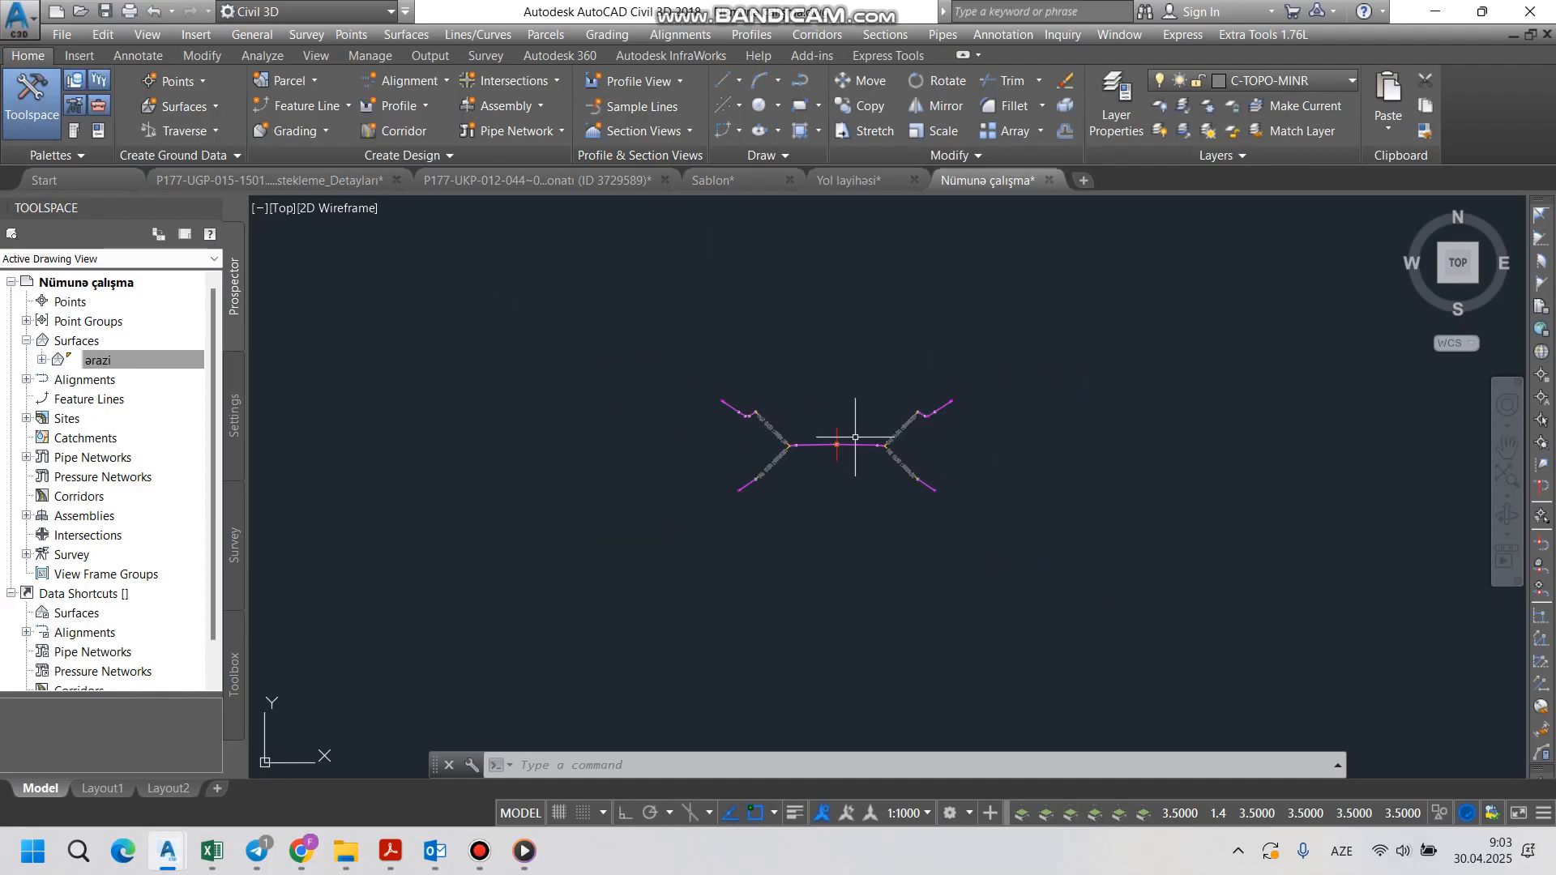
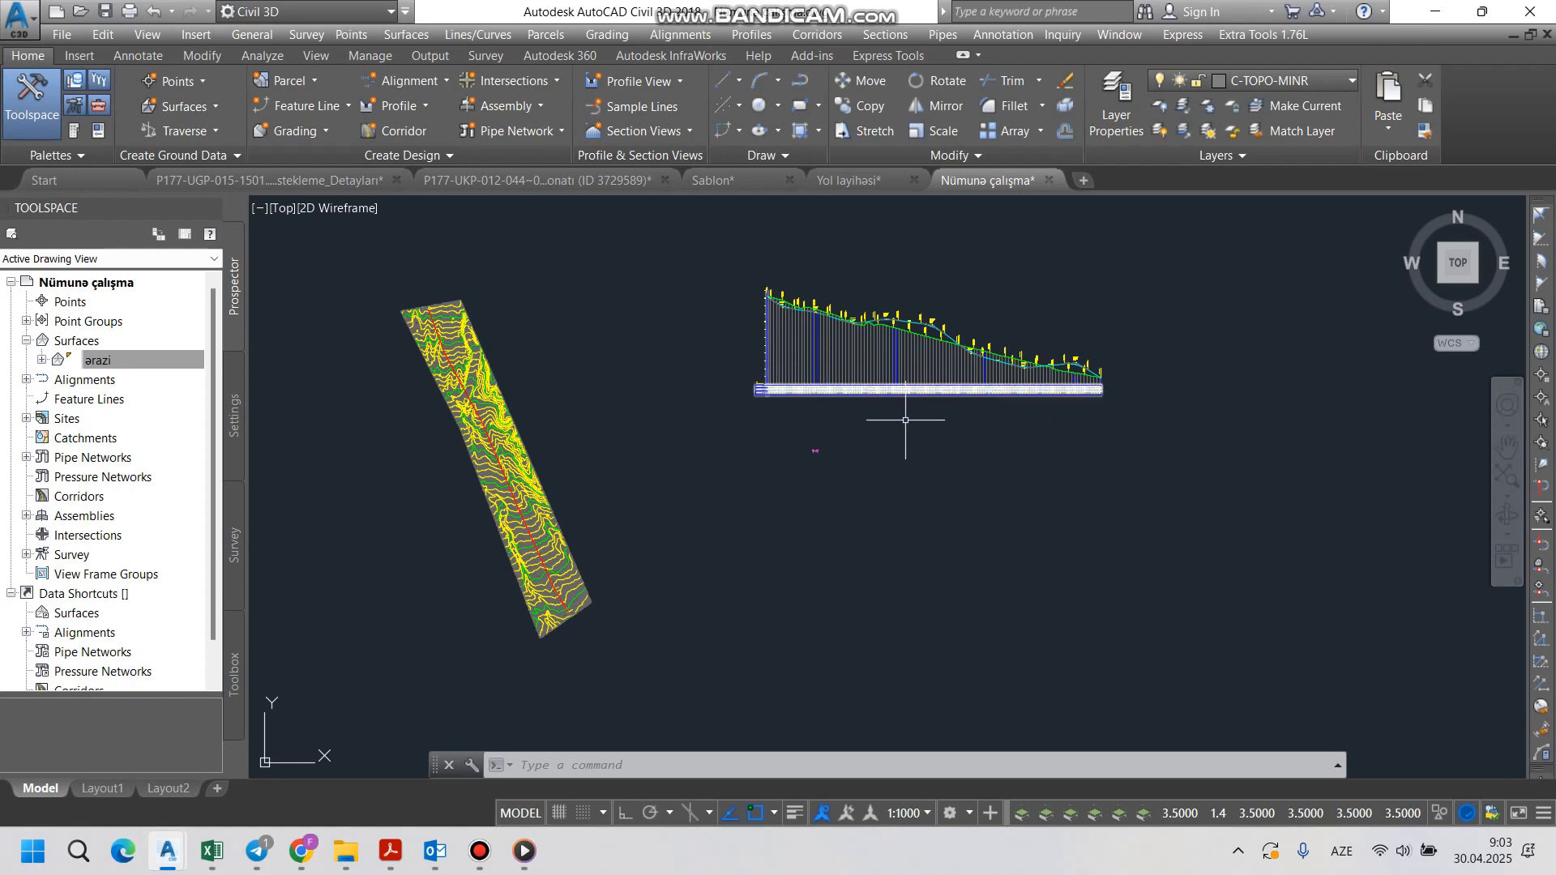
scroll(815, 454, "up", 10)
scroll(807, 426, "down", 10)
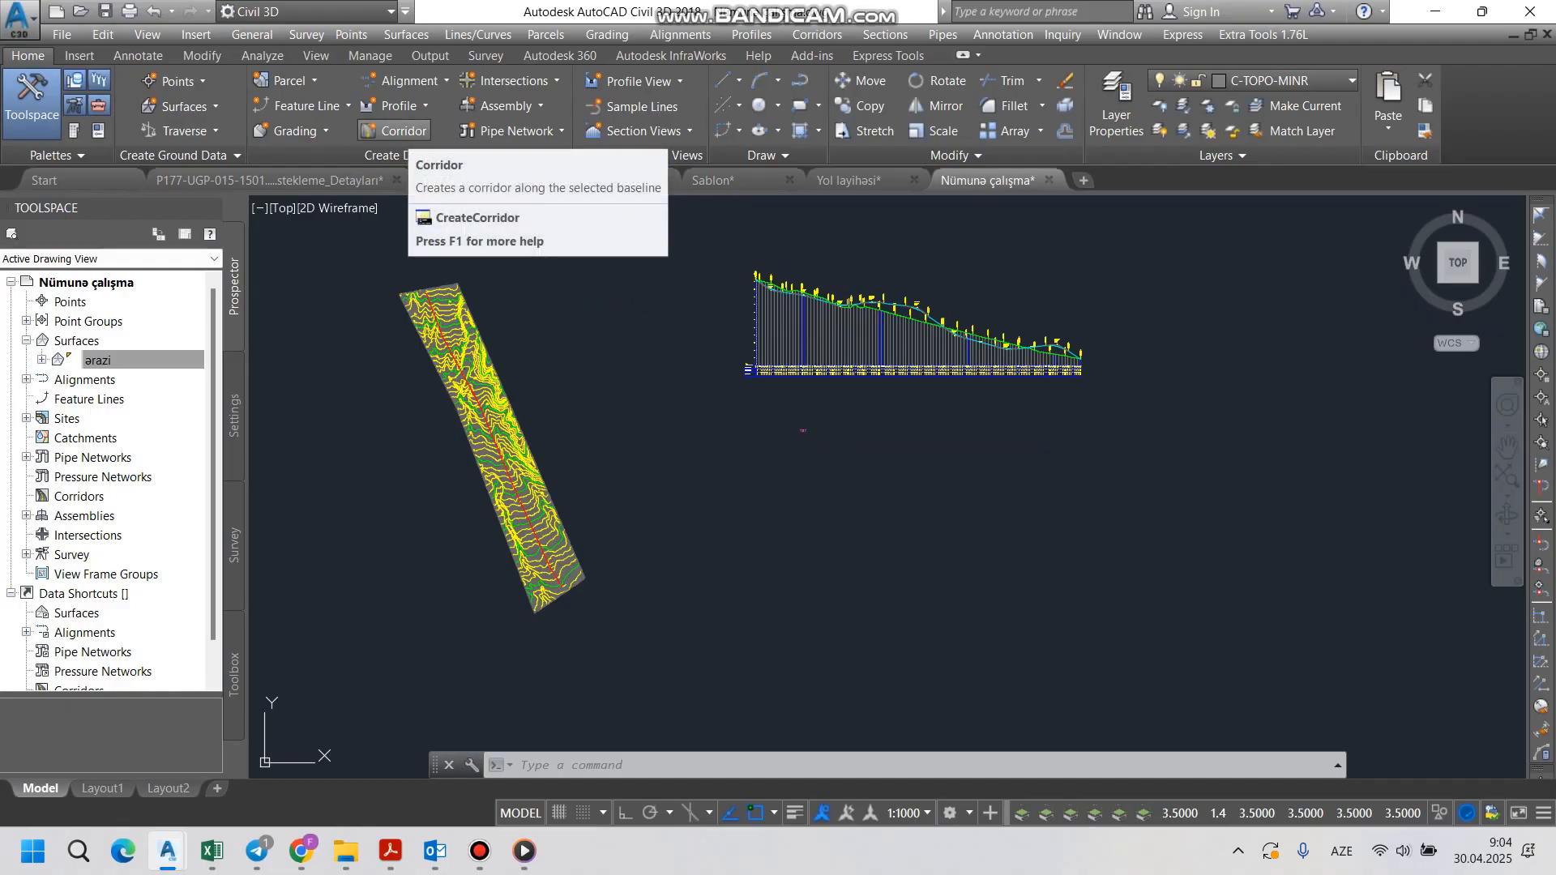
Step: Start a new corridor named koridor1 with alignment ox1 as its baseline
left_click(393, 130)
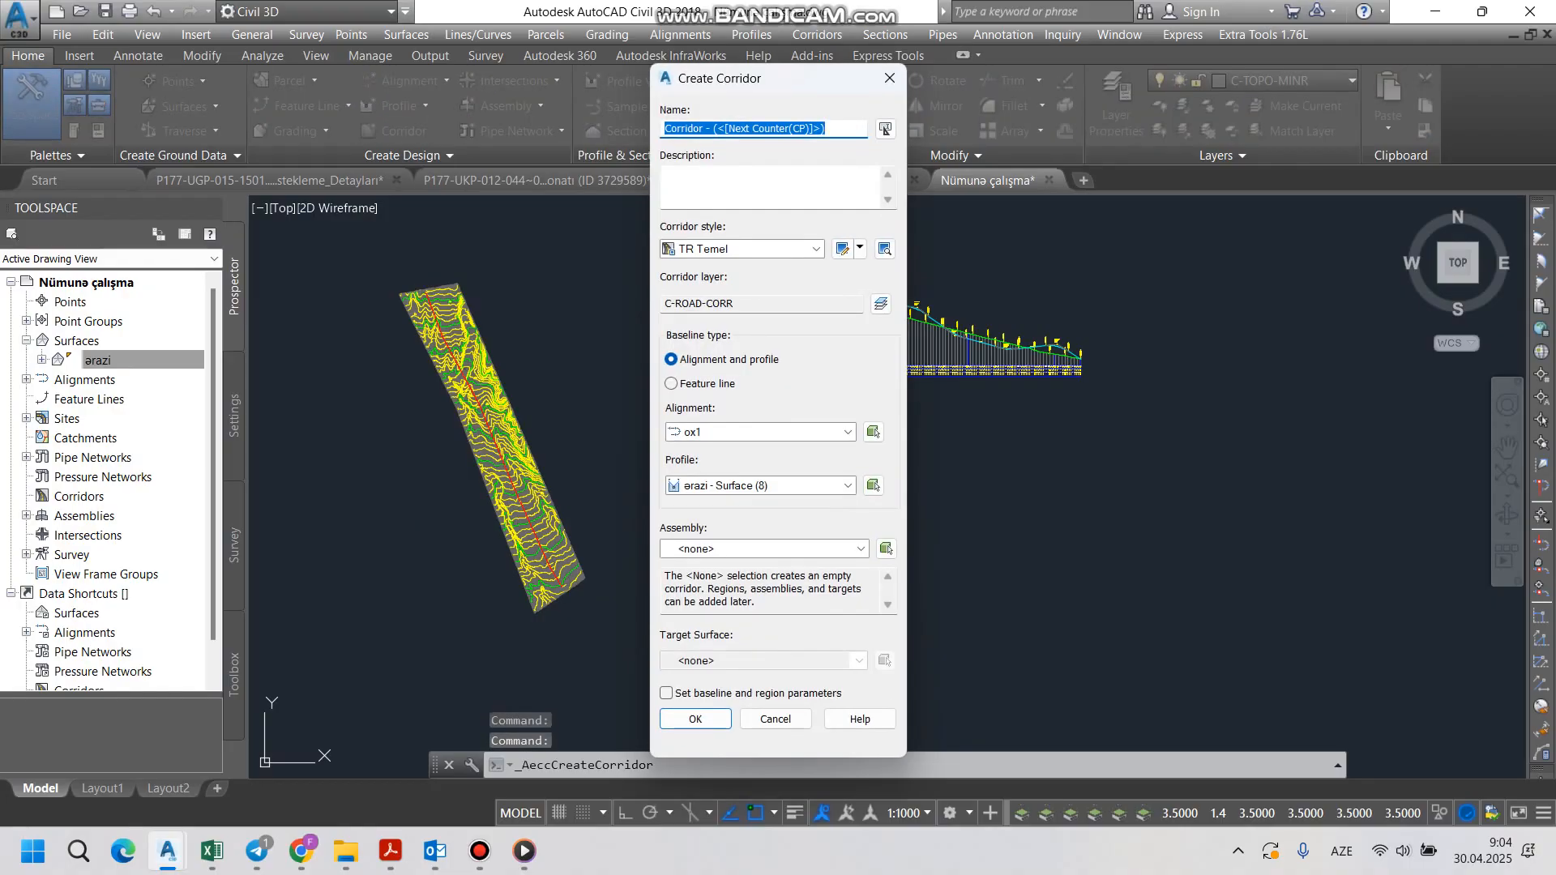
type("koridor1")
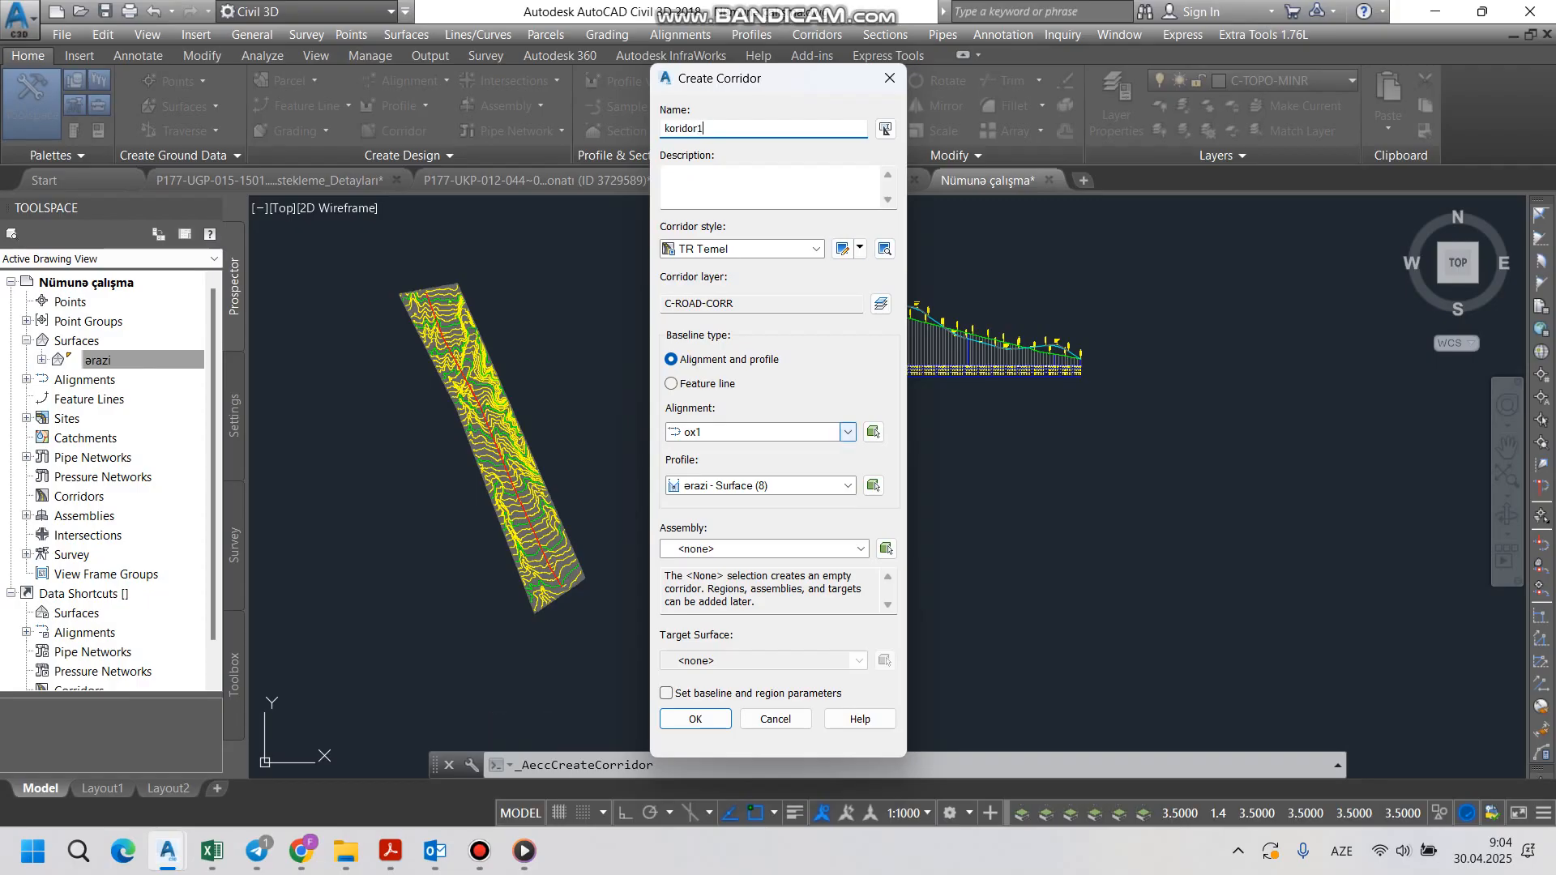
left_click(848, 432)
left_click(709, 450)
Step: Assign the profile profil2 and the assembly tipkesik1 to the new corridor
left_click(847, 486)
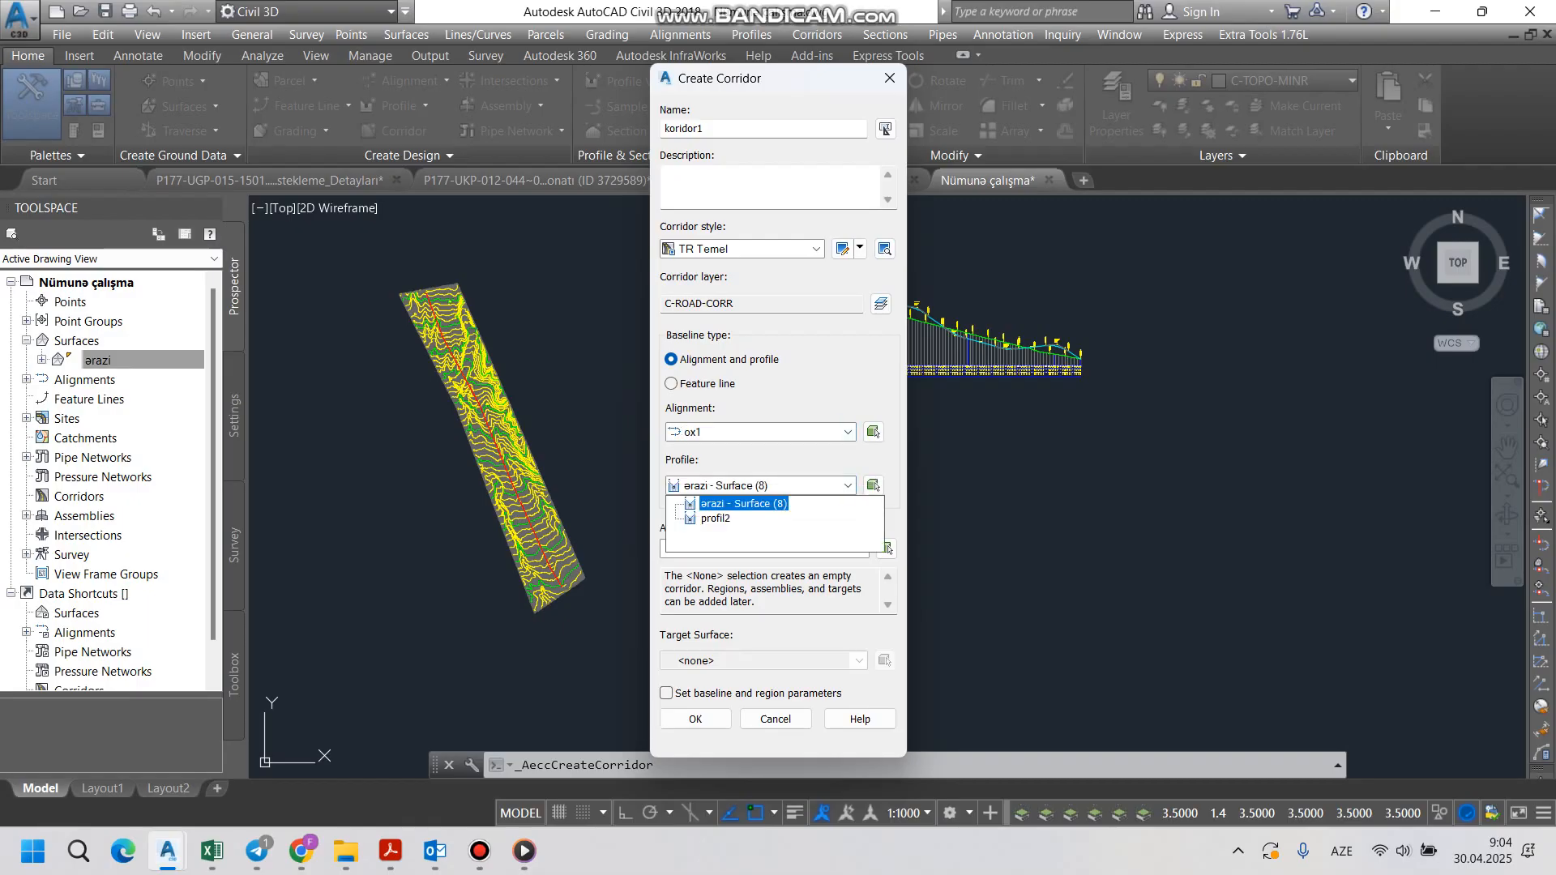
key("Down")
key("Up")
key("Down")
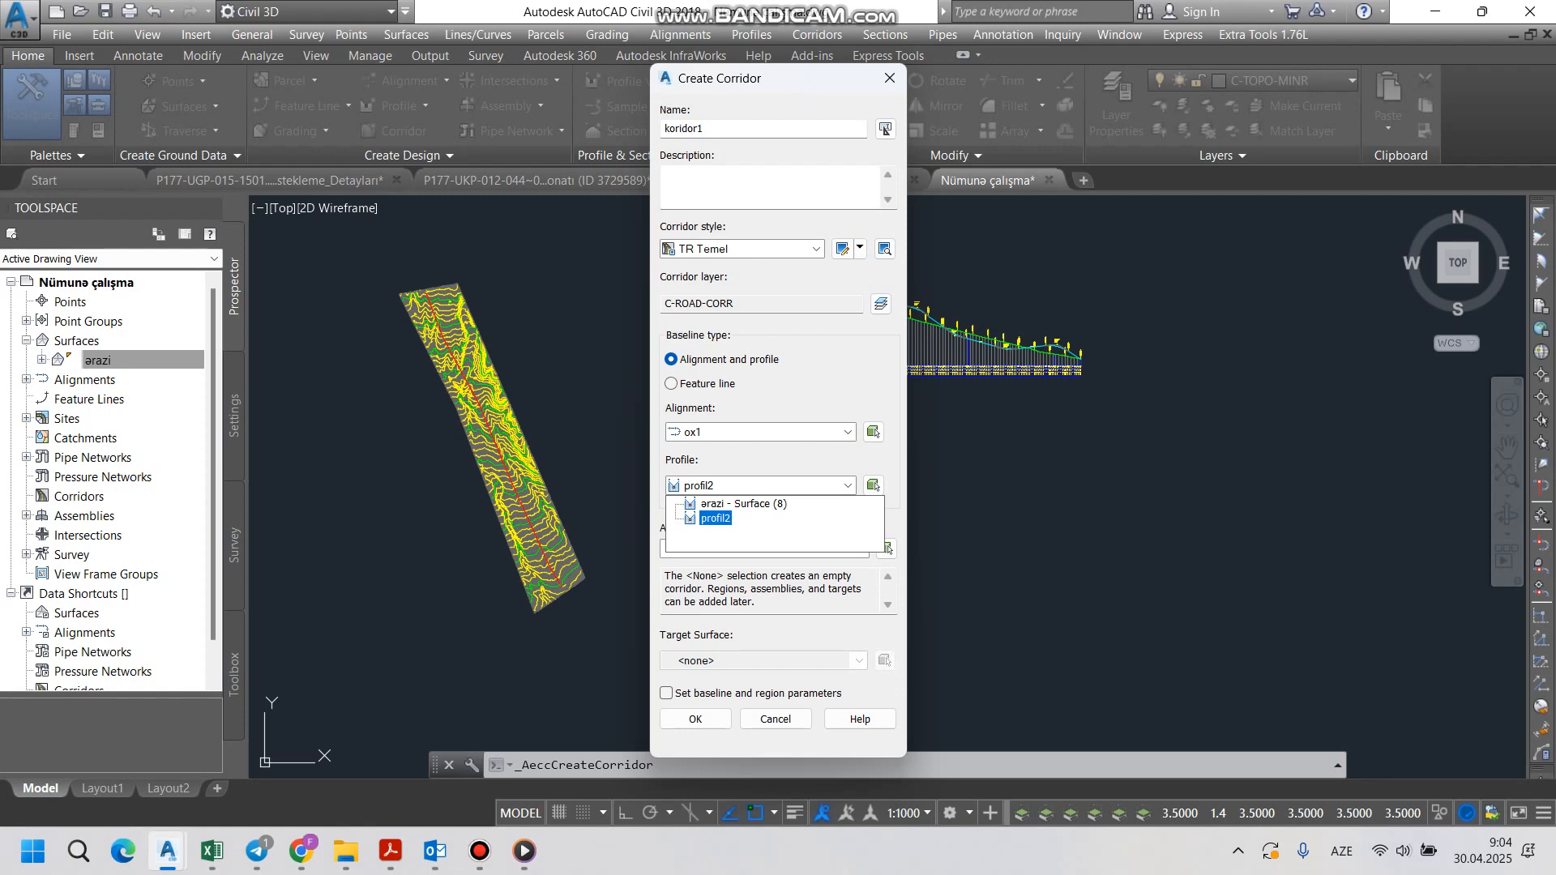
key("Return")
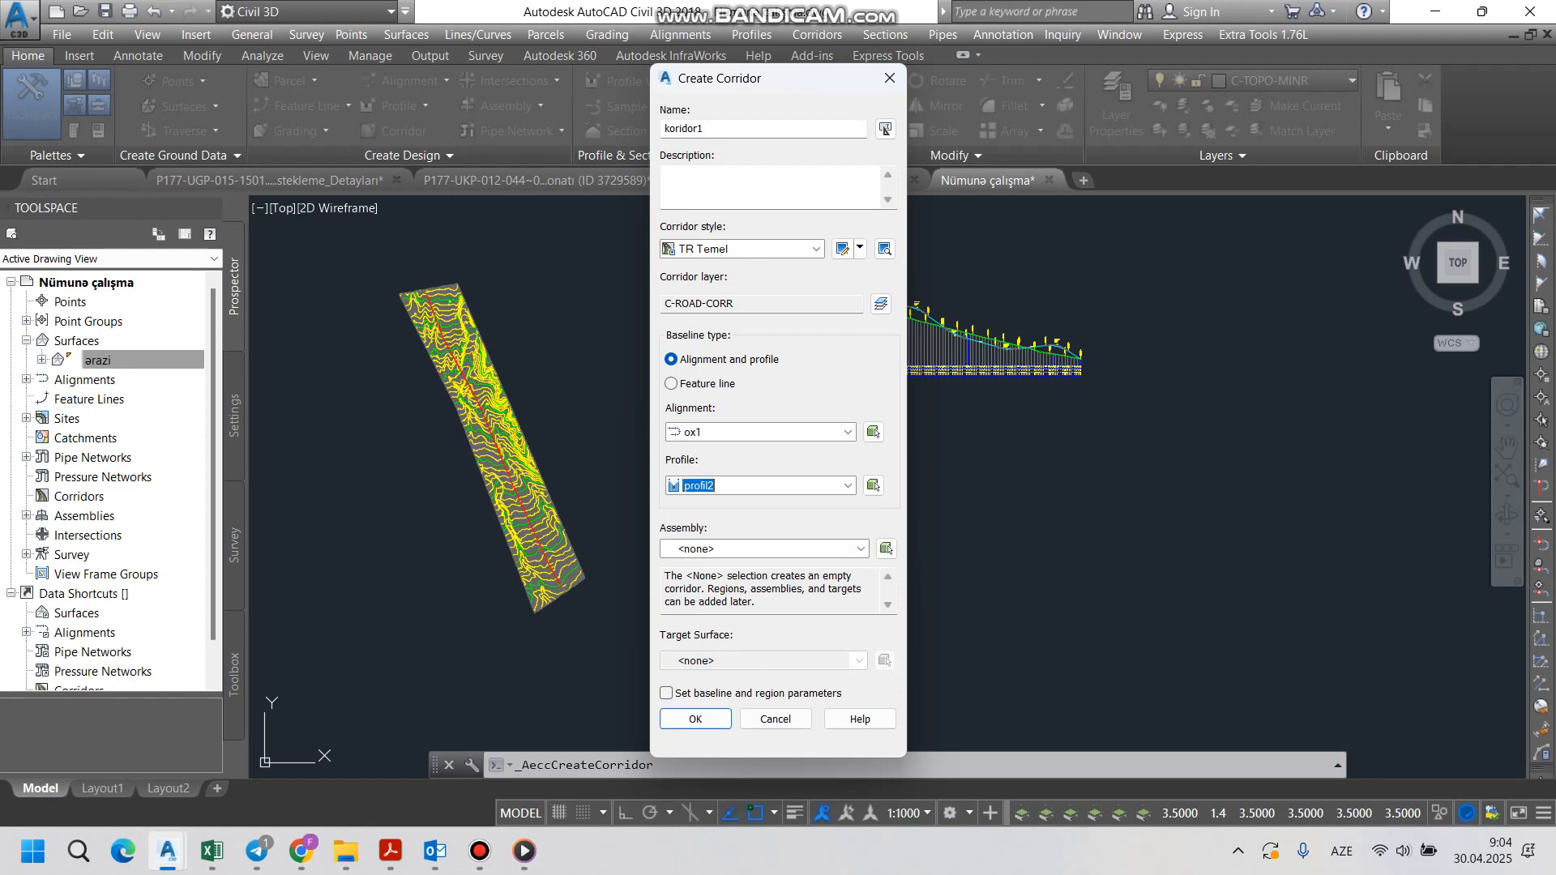
left_click(859, 549)
left_click(715, 582)
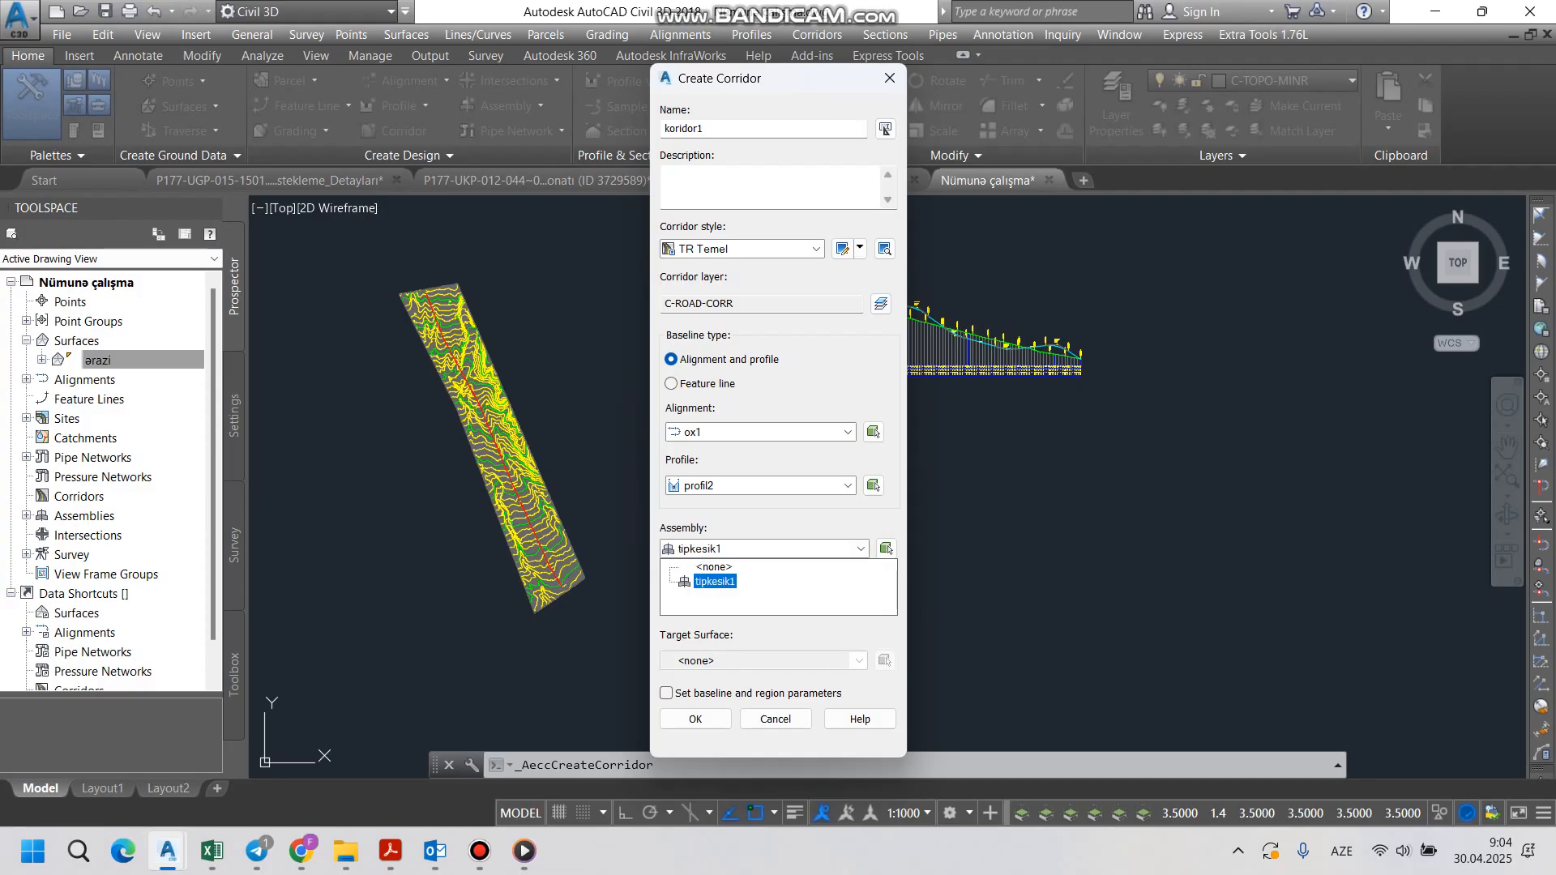
Step: Set ərazi as the corridor's target surface and accept the corridor definition
key("Return")
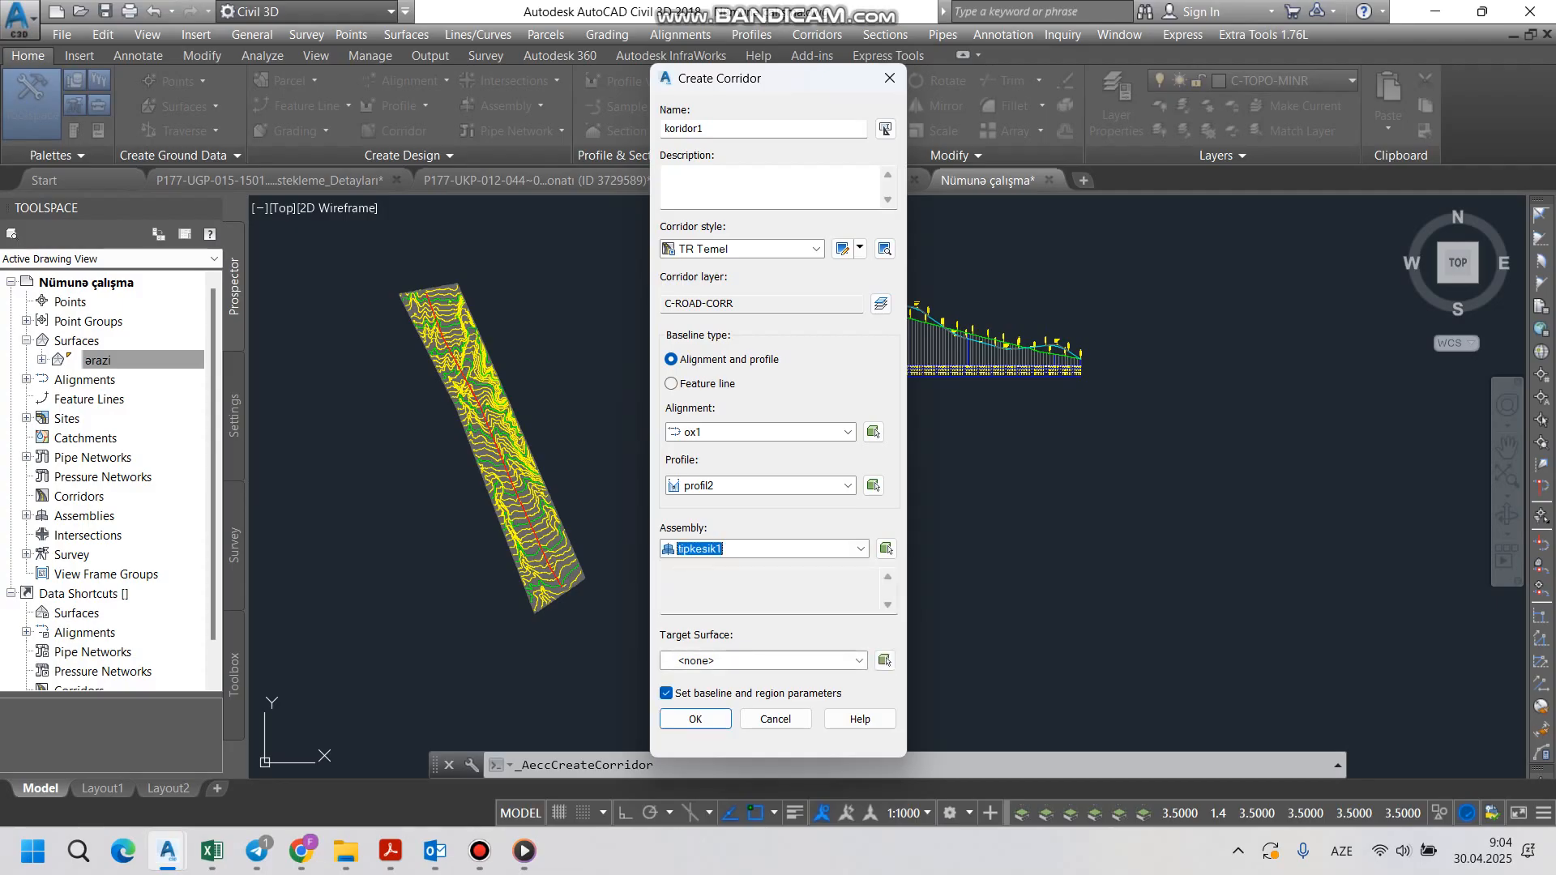
left_click(859, 661)
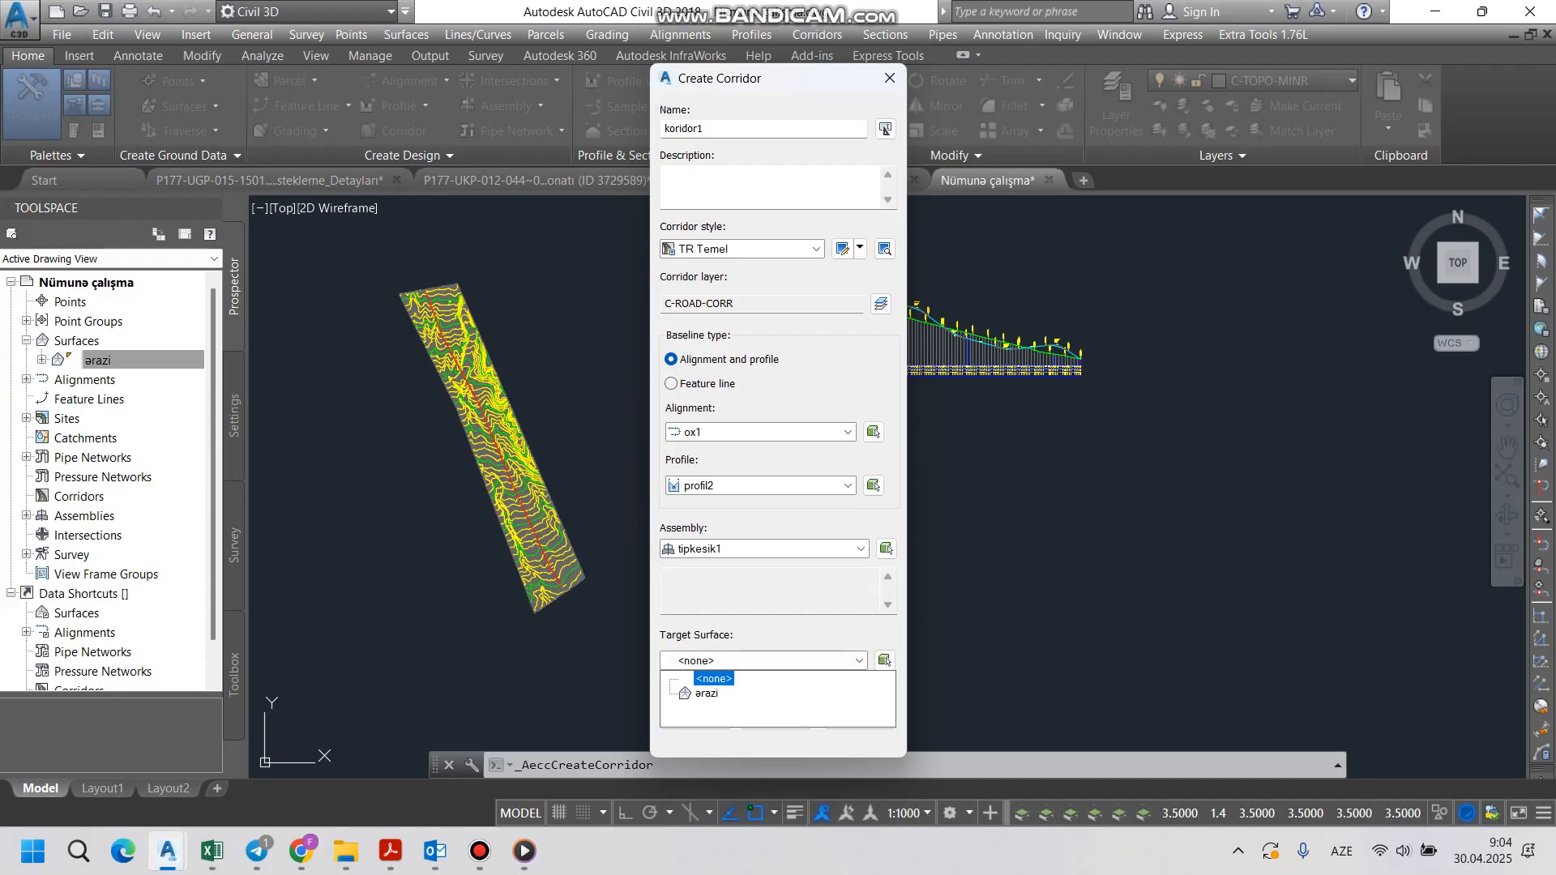
left_click(706, 693)
left_click(707, 694)
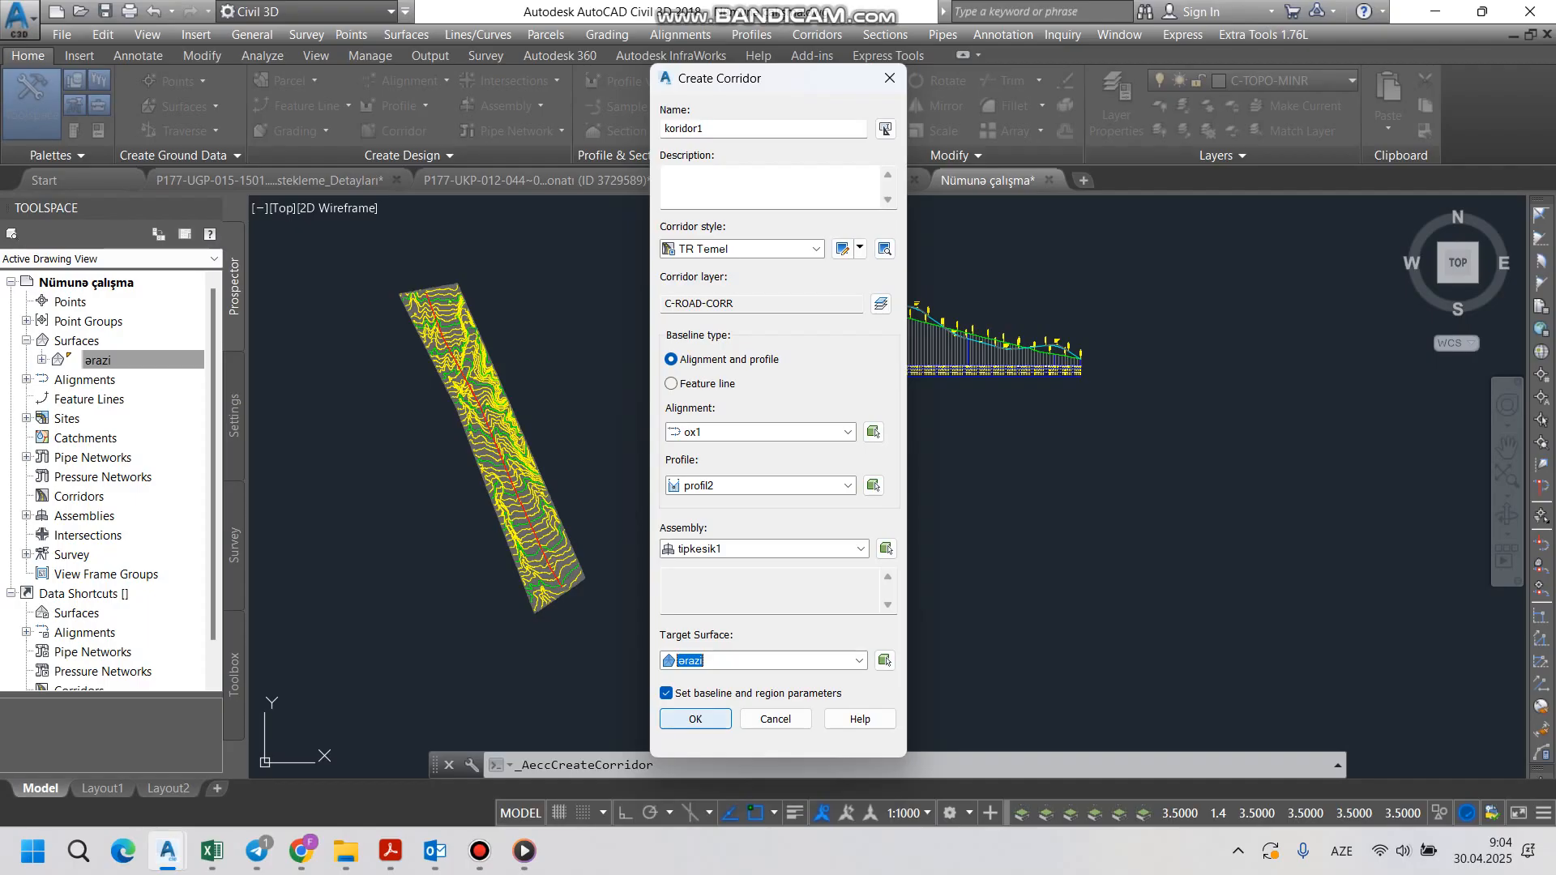
left_click(695, 719)
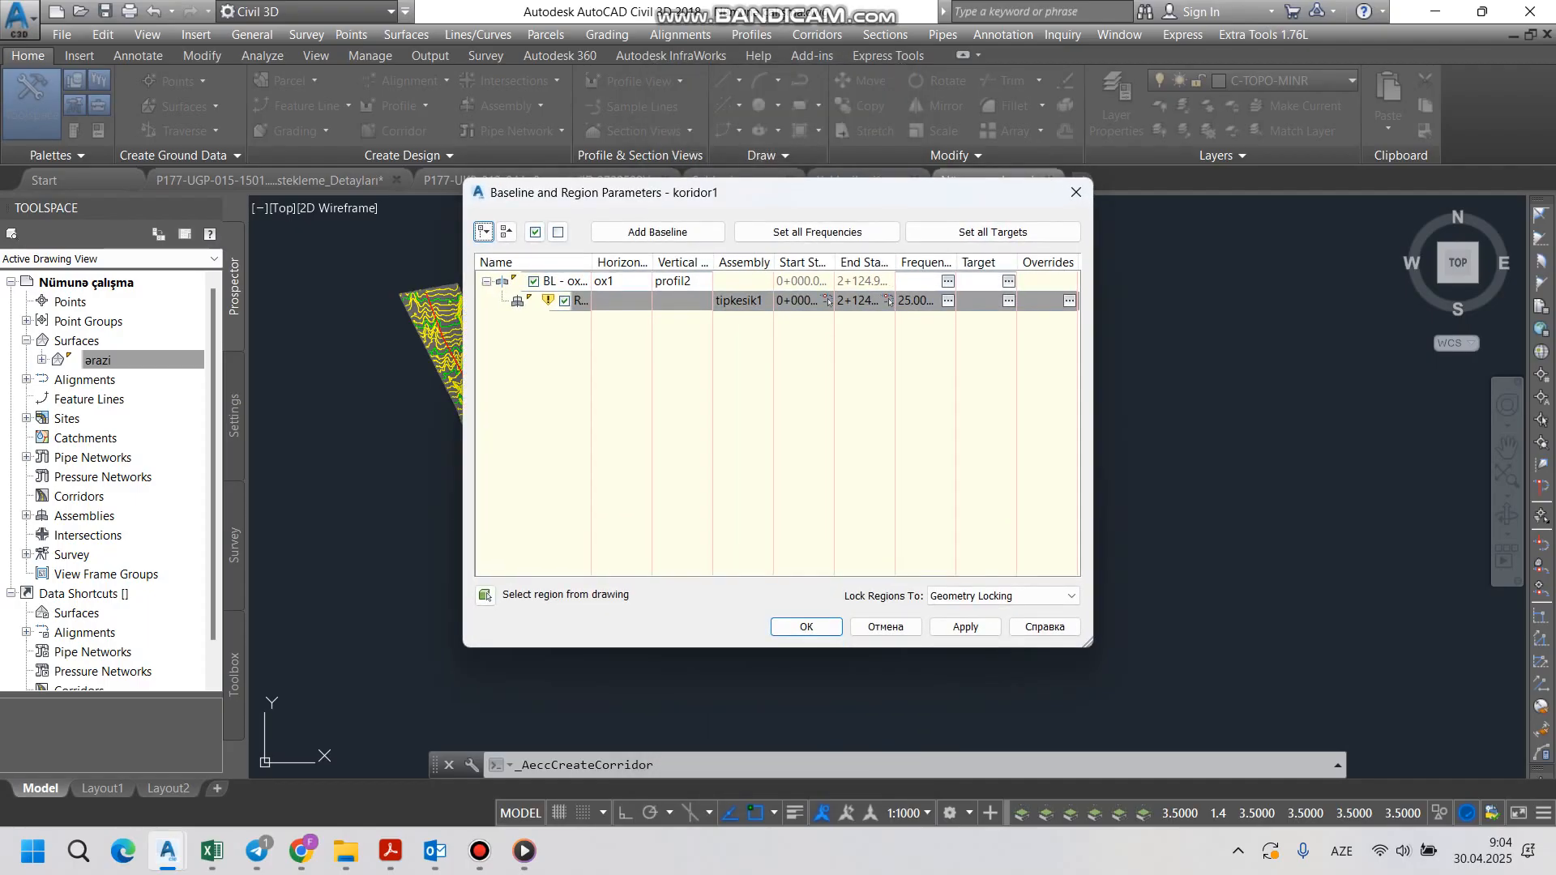
Step: Set the region's assembly frequency to 10 m along tangents, along spirals and along vertical curves
left_click(948, 301)
left_click(843, 211)
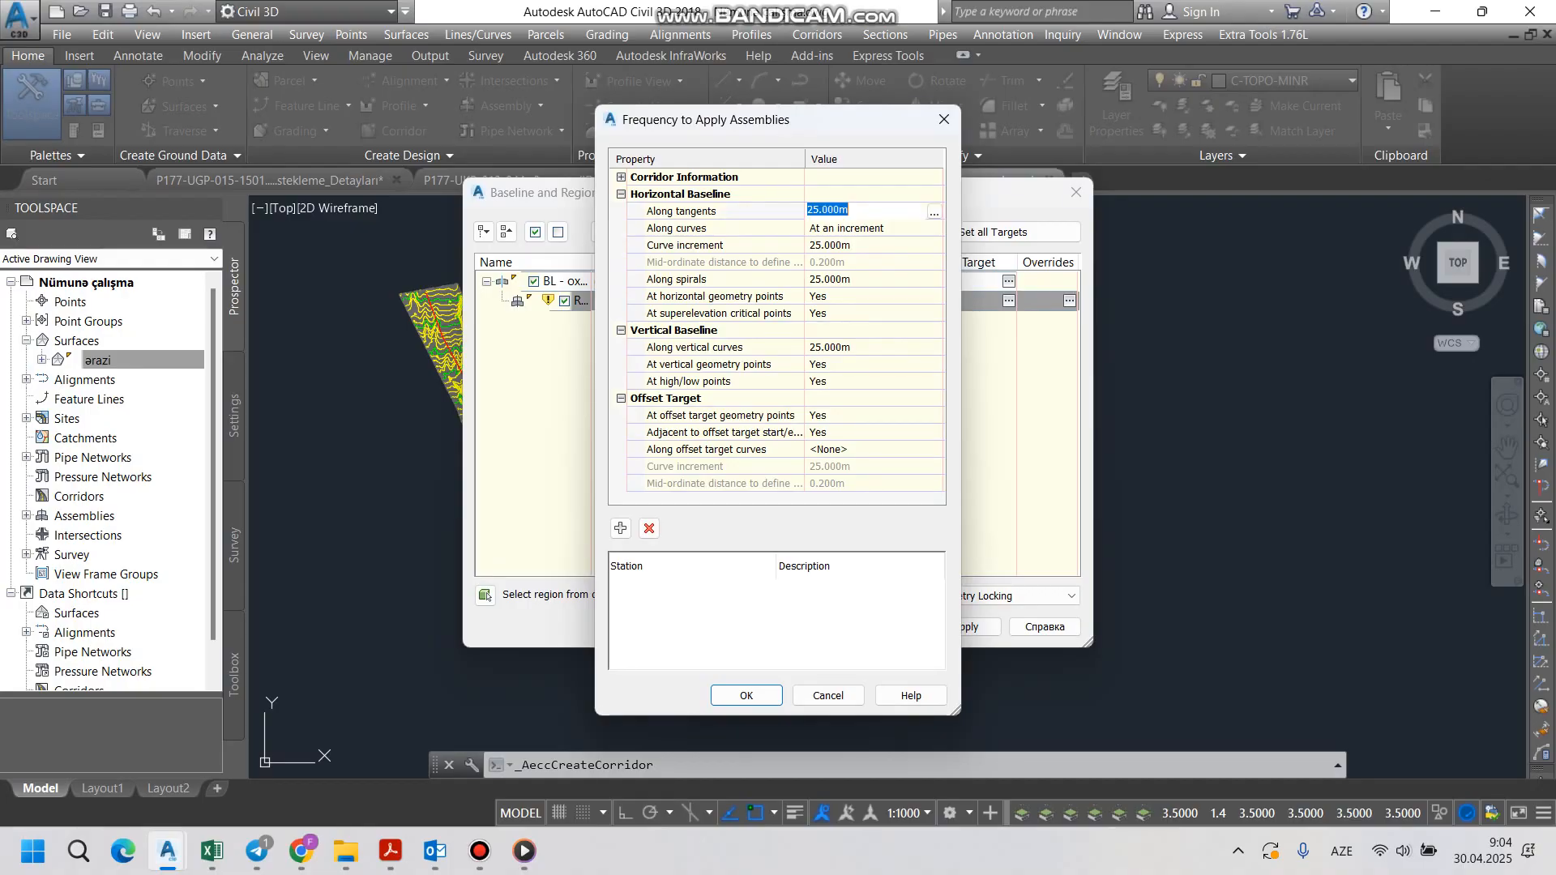
type("10")
key("Return")
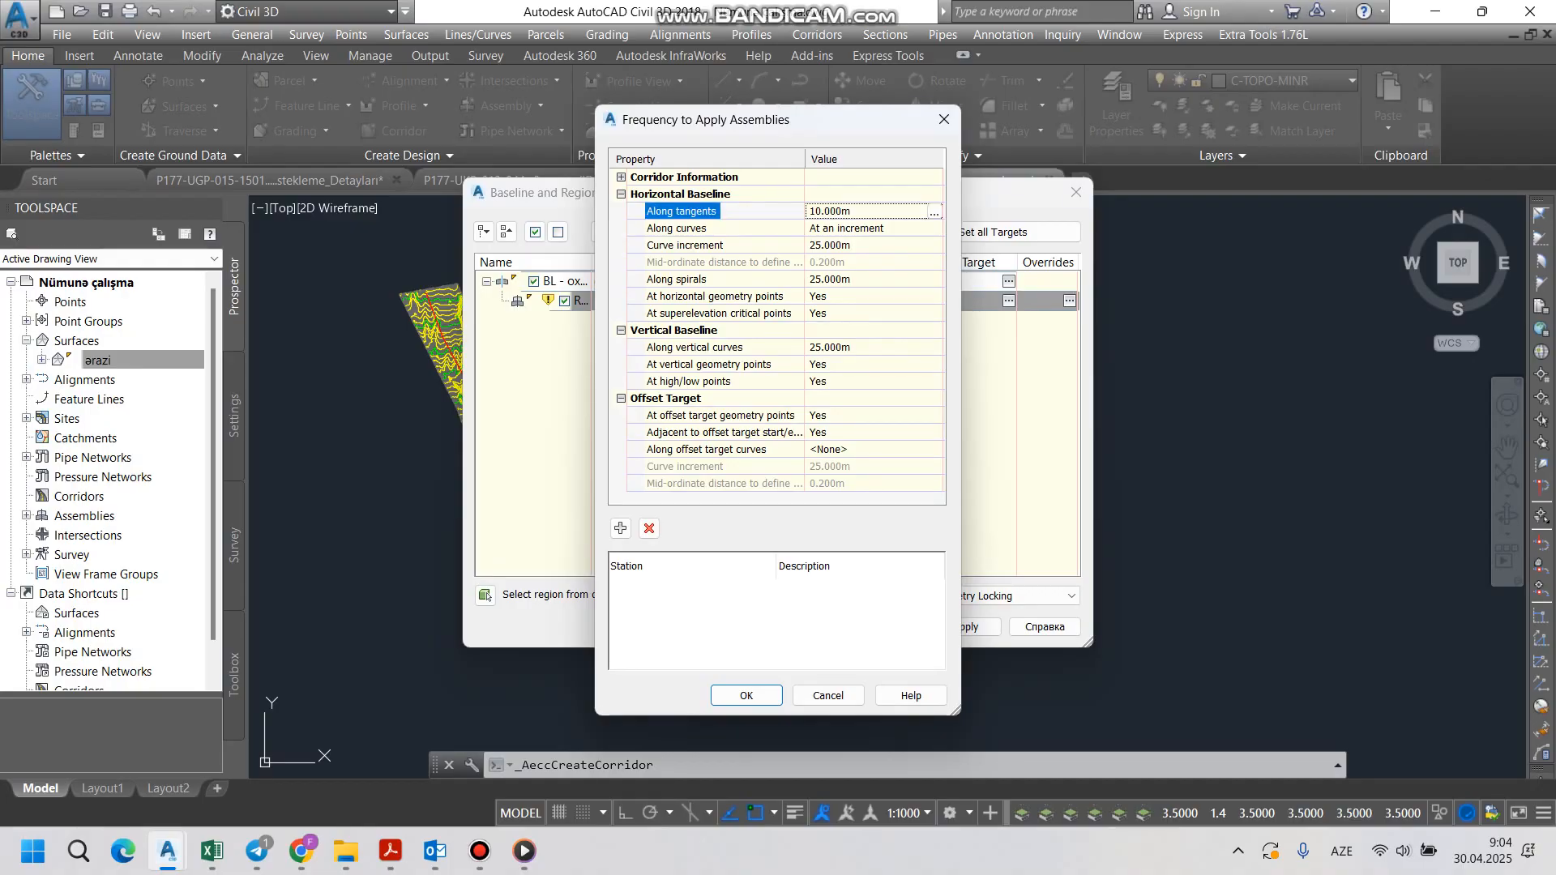
left_click(843, 279)
type("10")
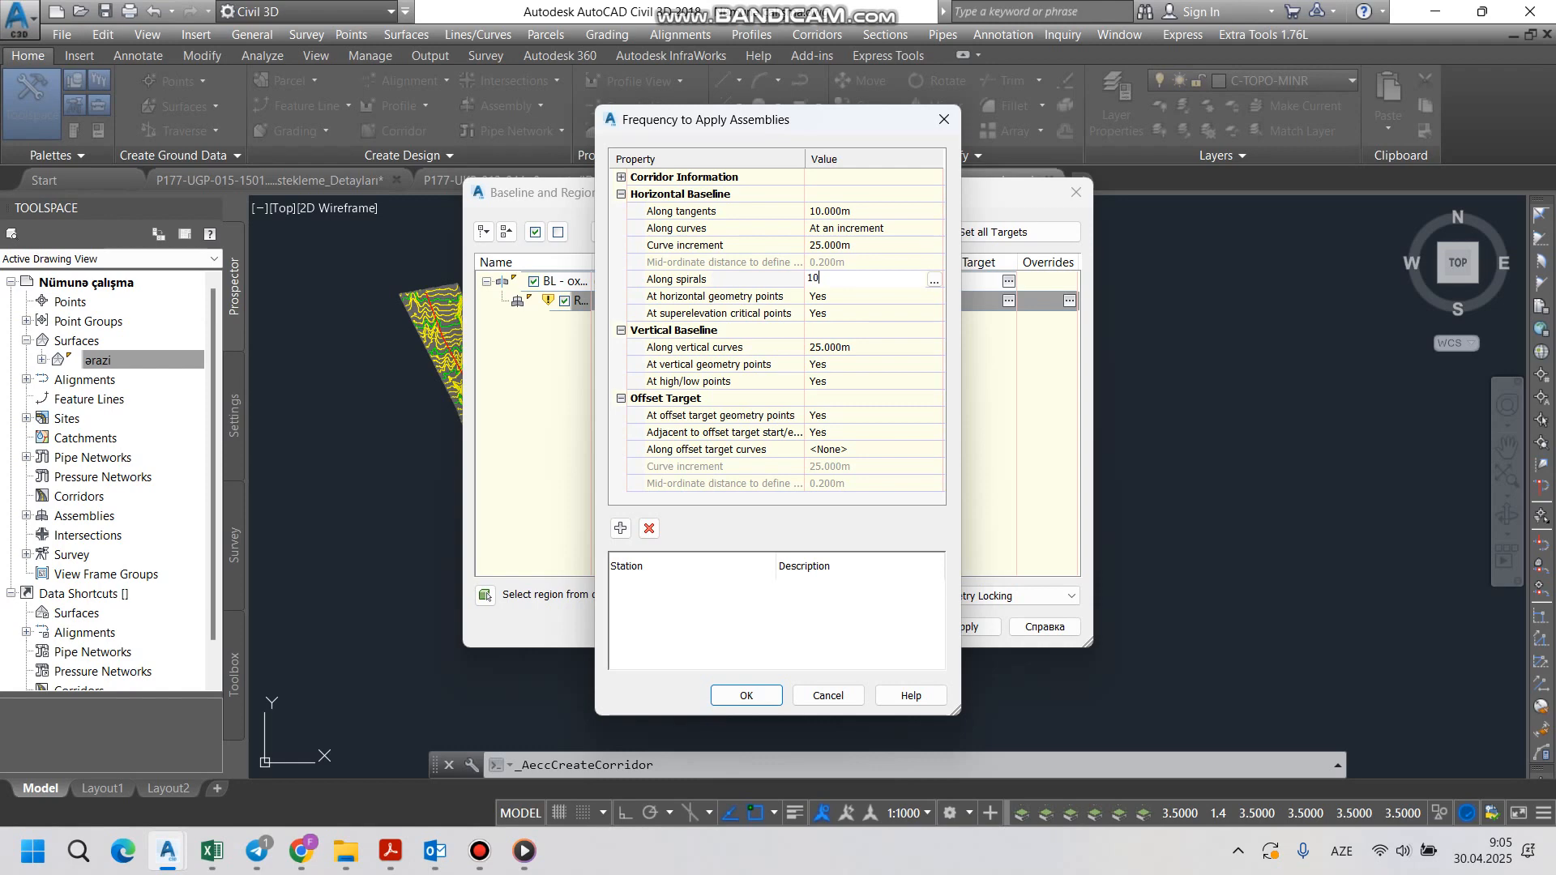
key("Return")
left_click(843, 346)
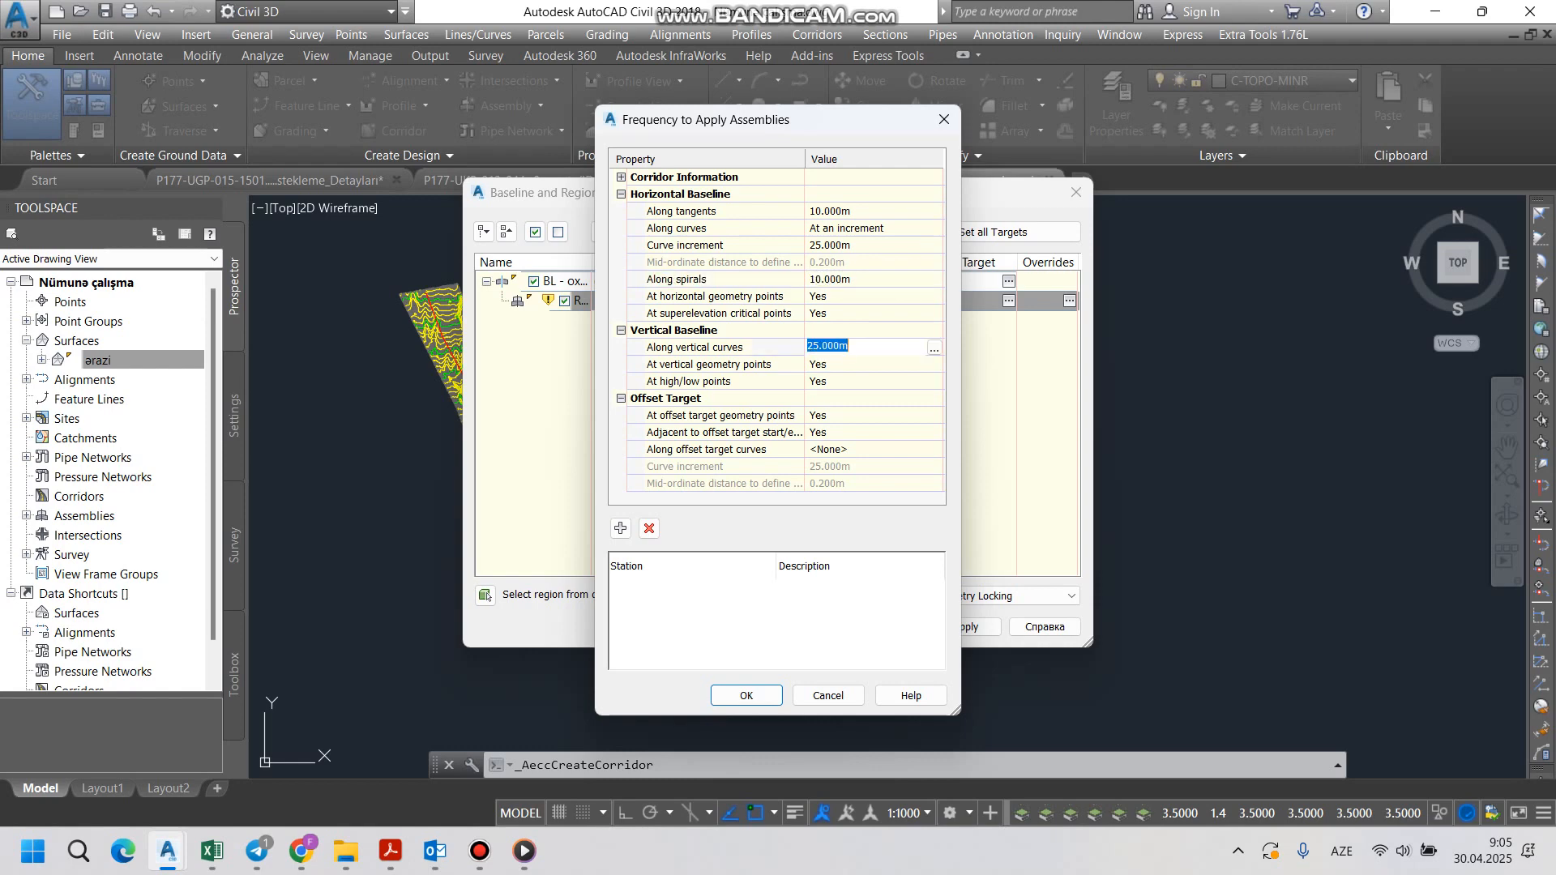
type("10")
key("Return")
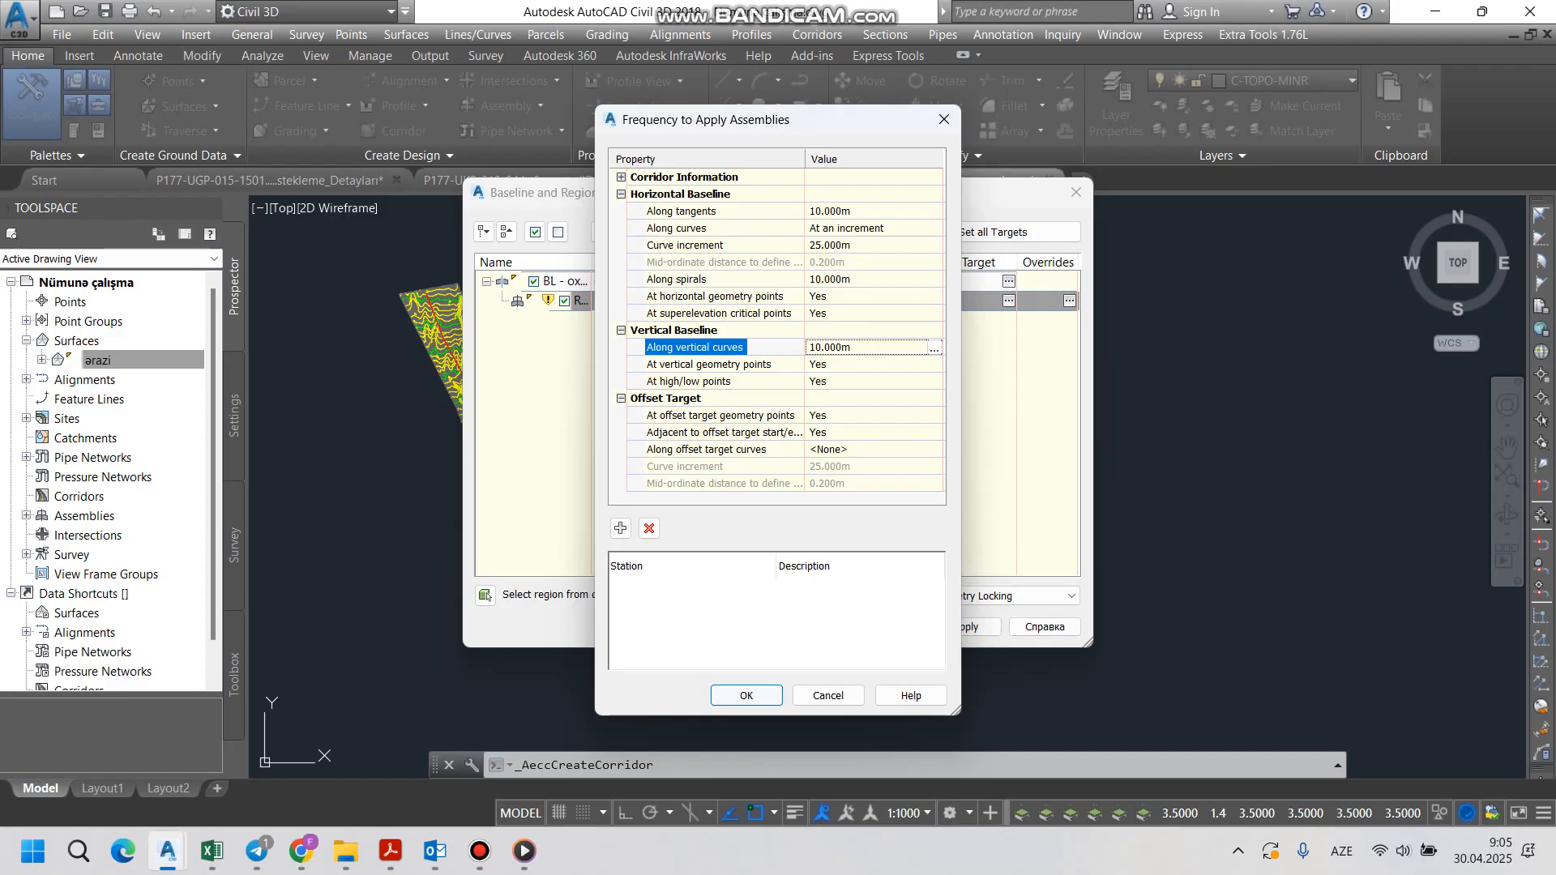
key("Return")
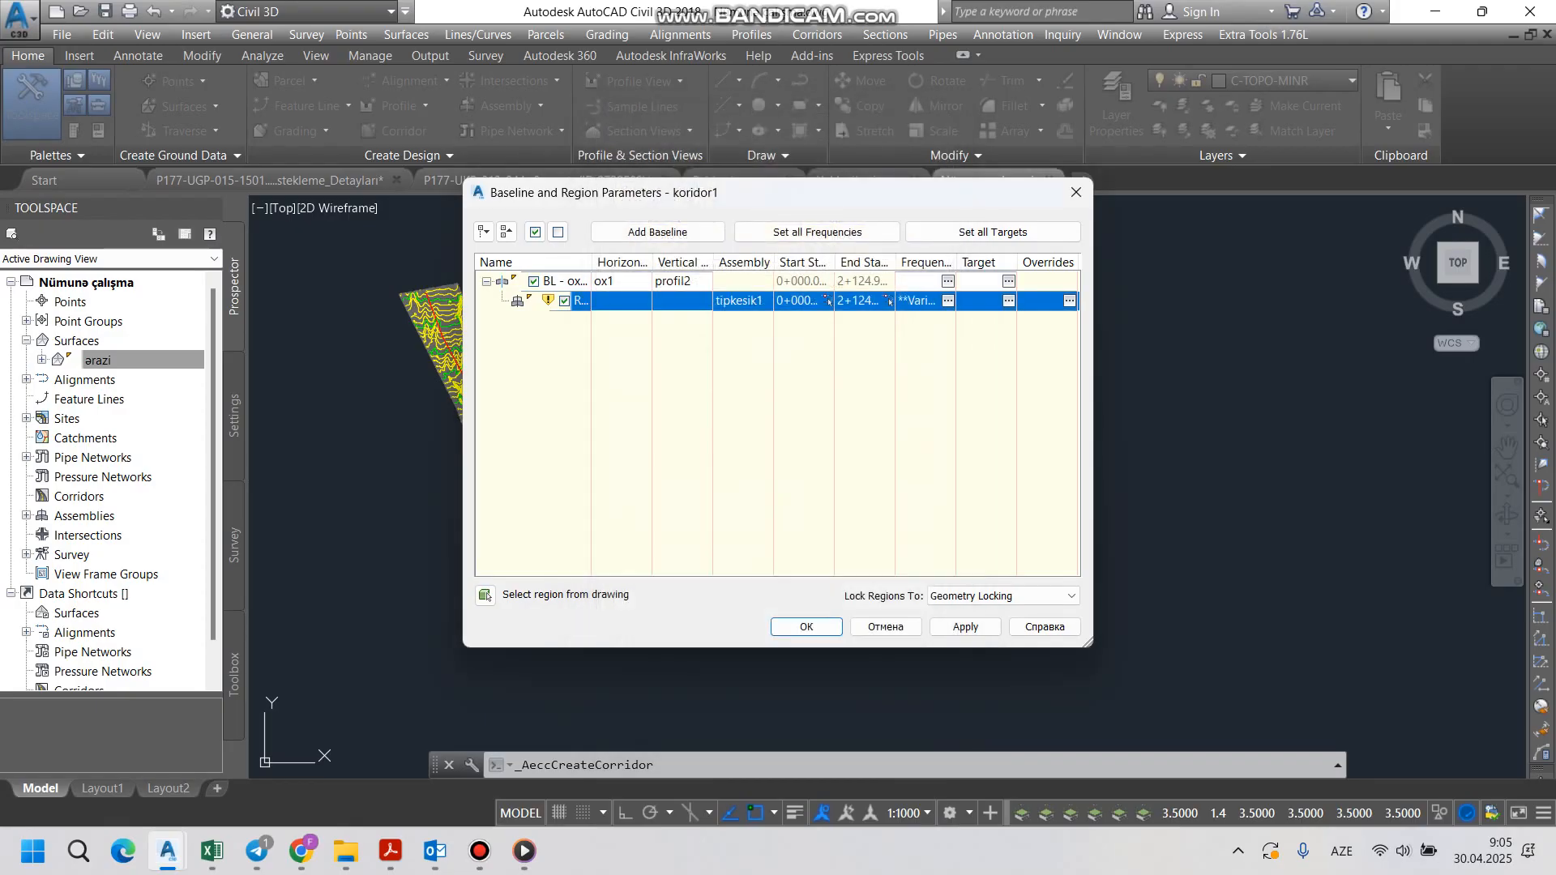
Step: Apply the baseline and region parameters and rebuild the corridor
left_click(965, 626)
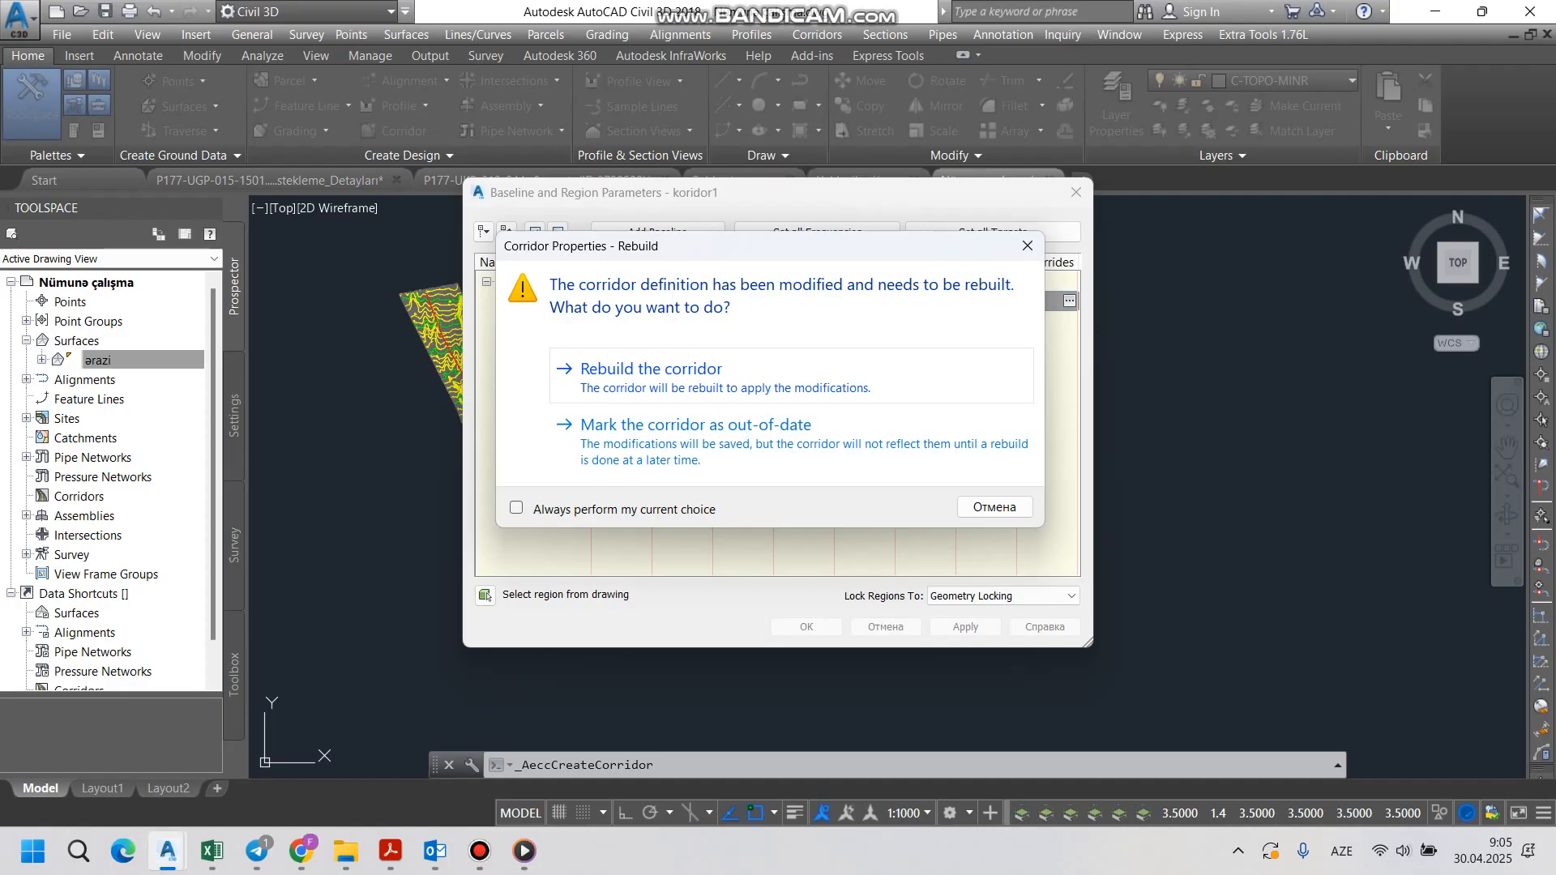
left_click(729, 376)
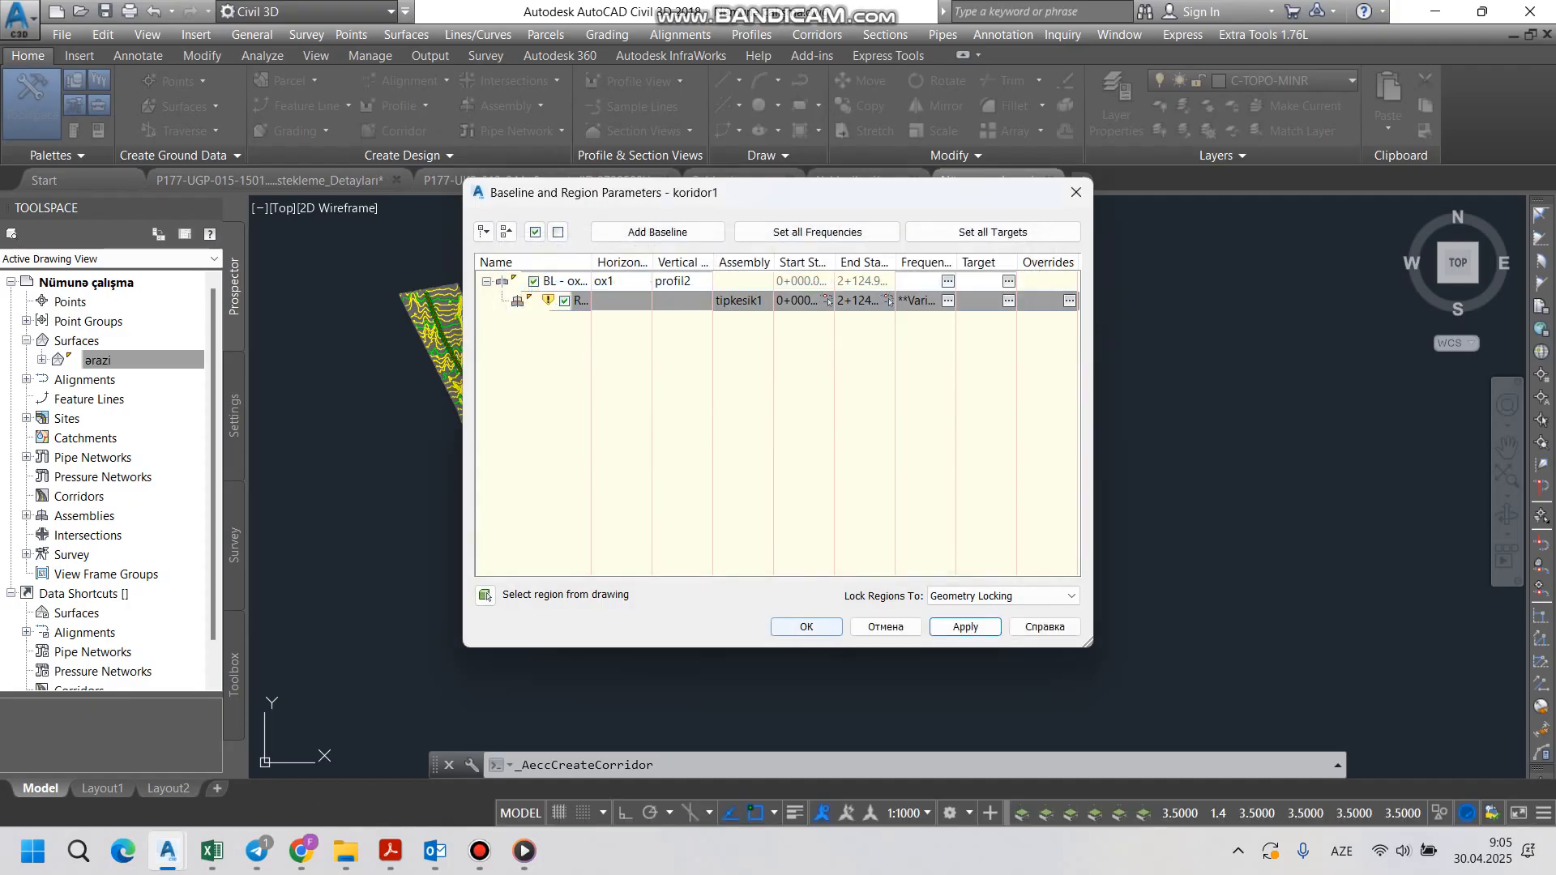
left_click(806, 626)
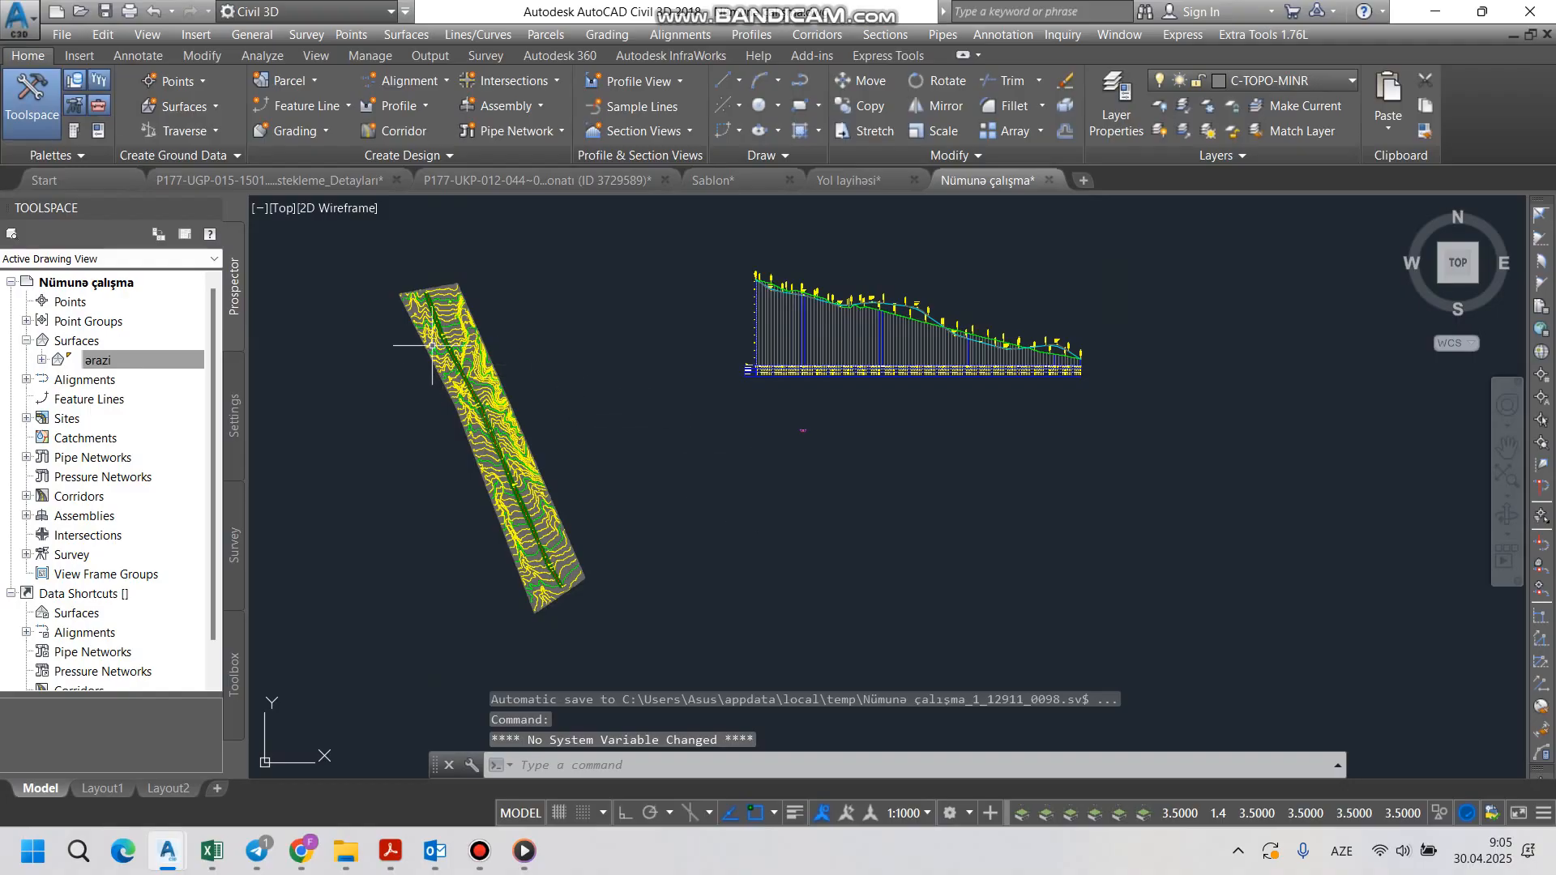
Step: Freeze the layers of the terrain surface's triangles and contours around the corridor
scroll(432, 346, "up", 8)
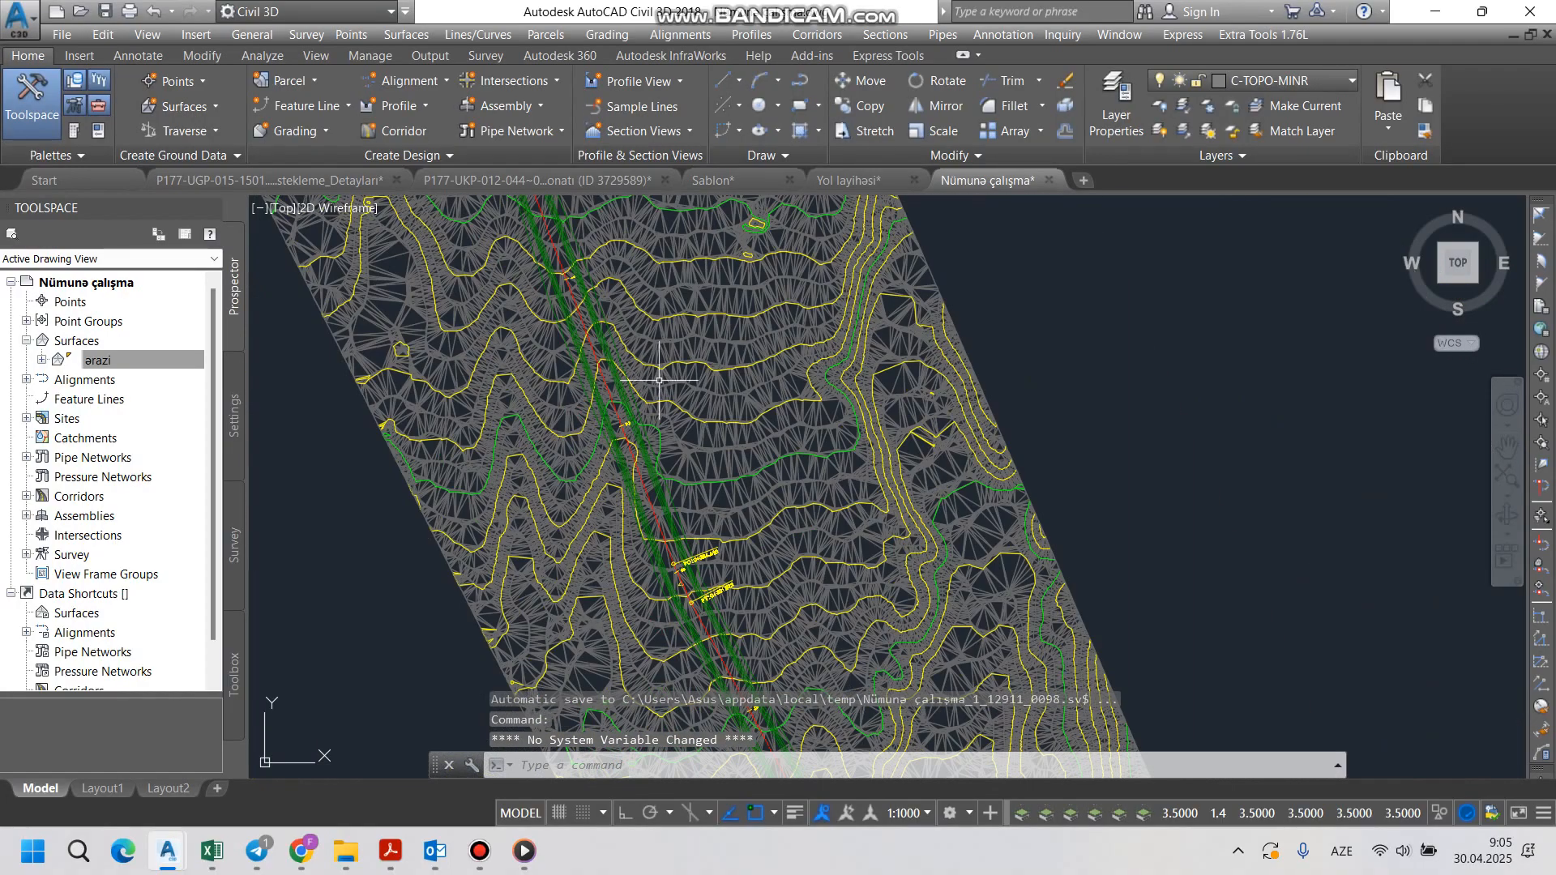
left_click(1207, 105)
left_click(762, 456)
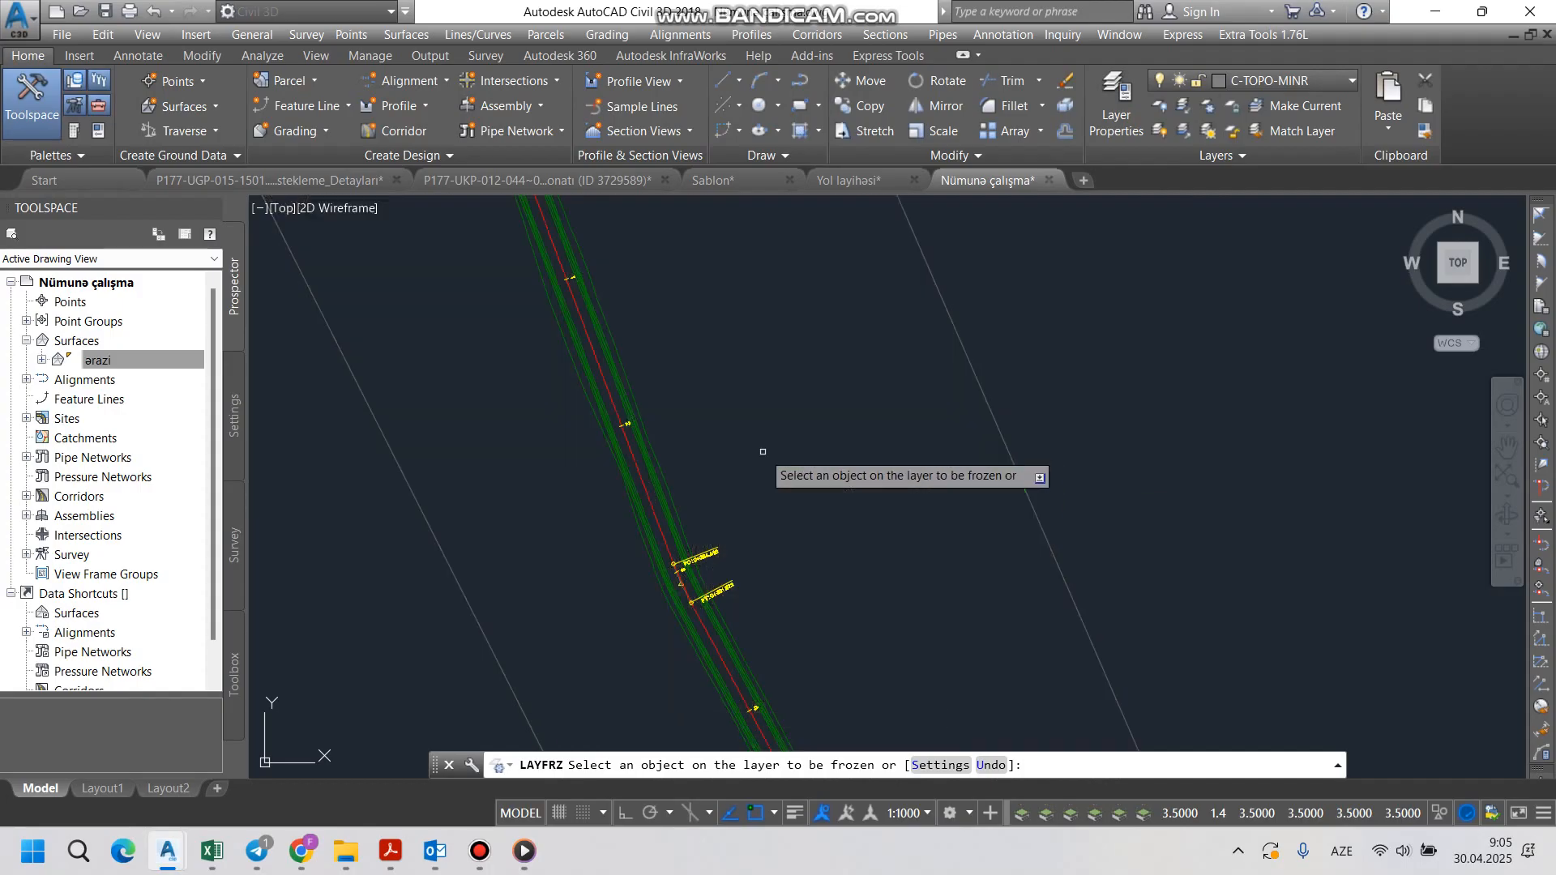
scroll(802, 429, "down", 3)
scroll(773, 393, "up", 3)
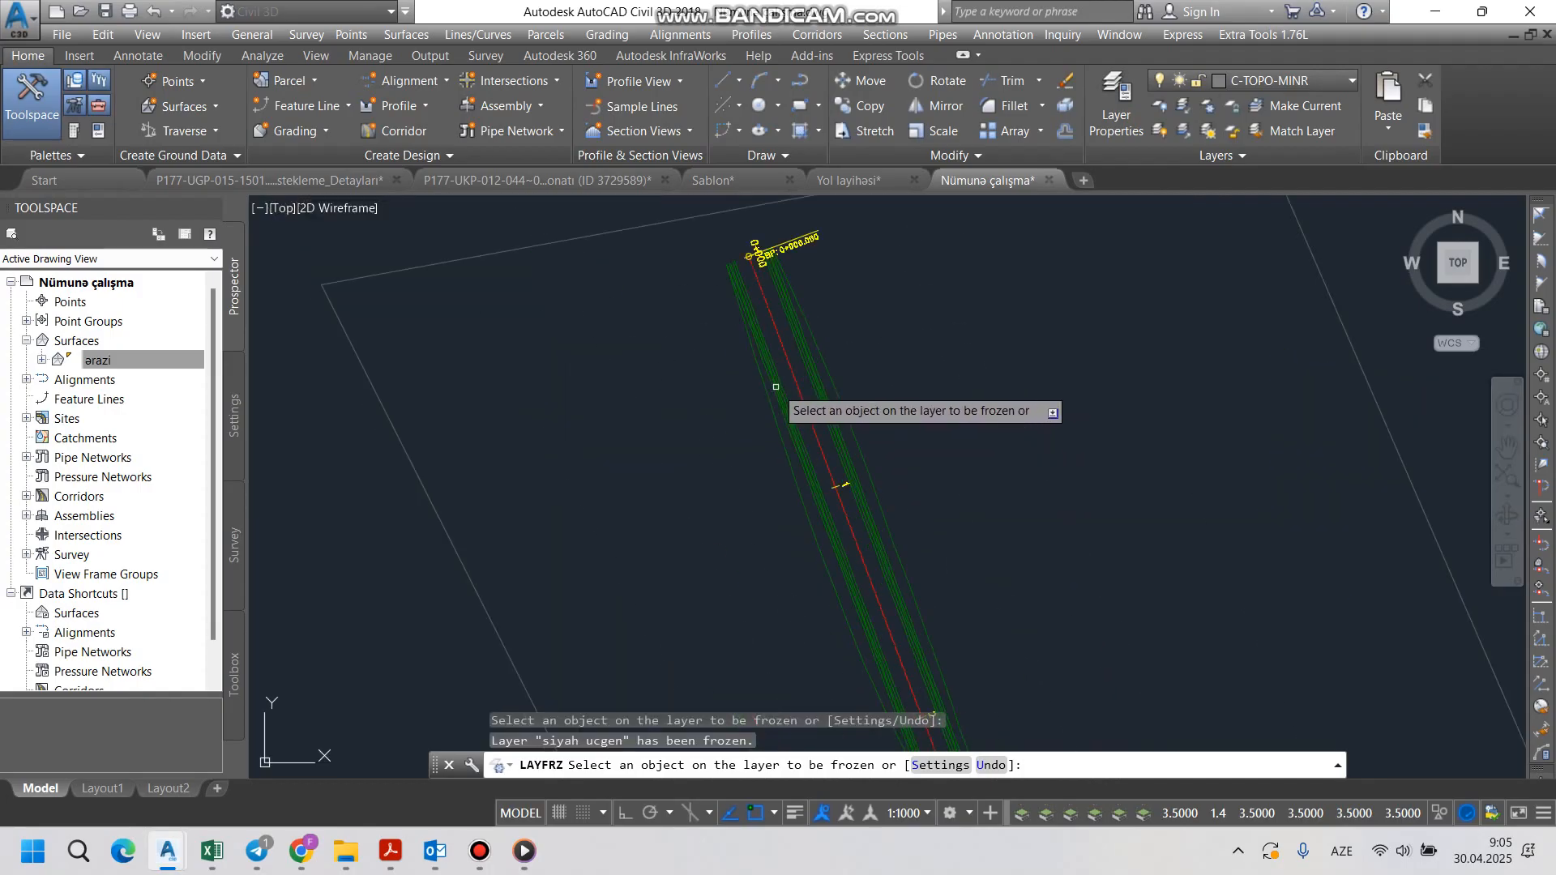
key("Escape")
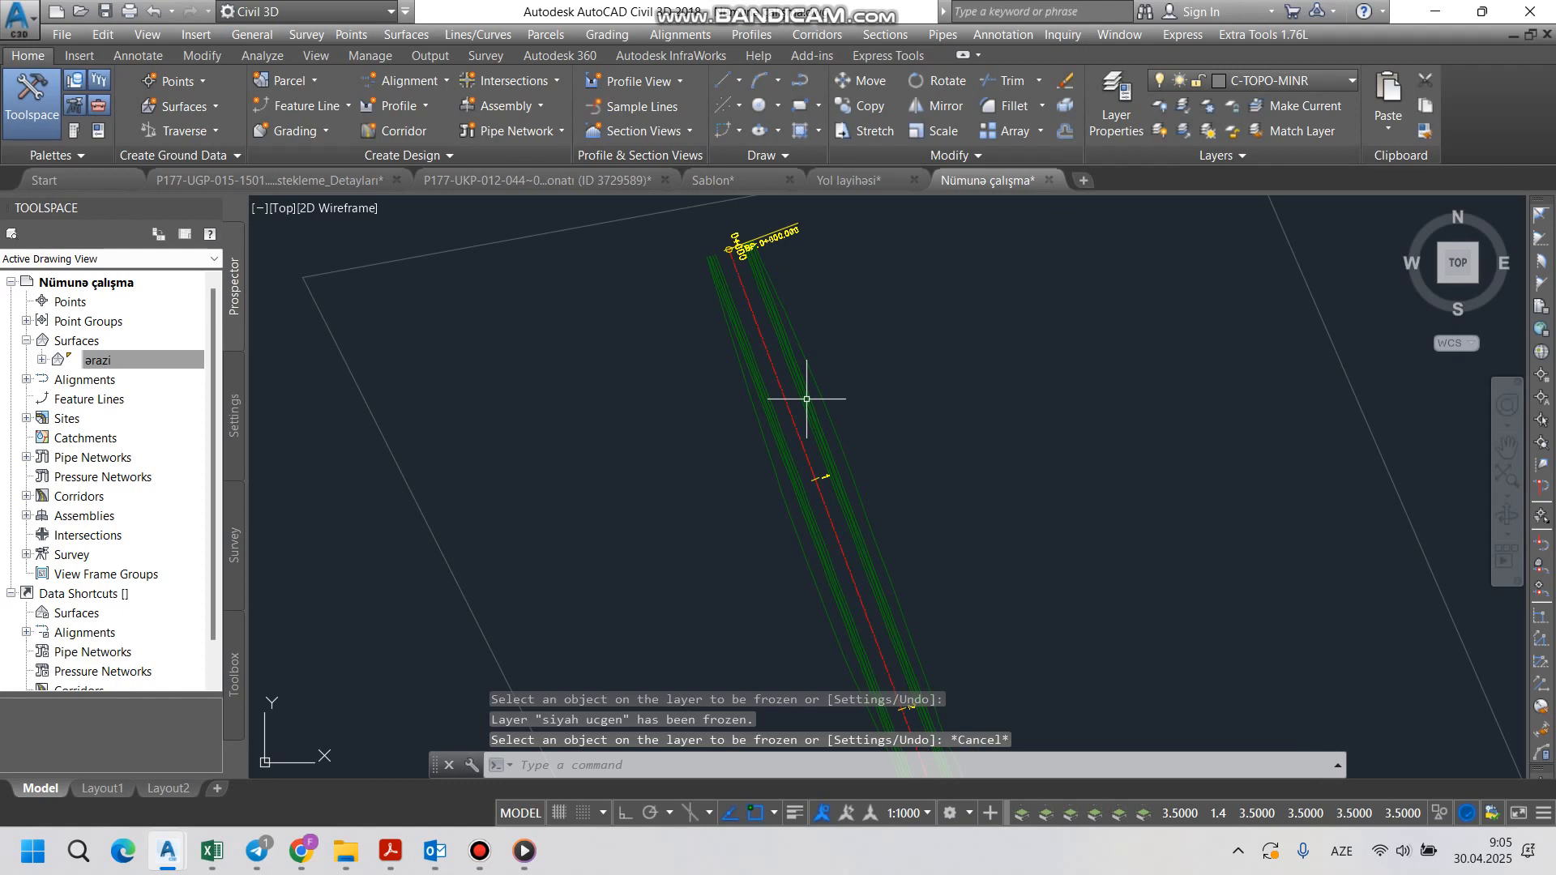
Step: Open the corridor in Object Viewer and examine the ditches and side slopes near one end from an oblique 3D view
left_click(800, 394)
right_click(800, 396)
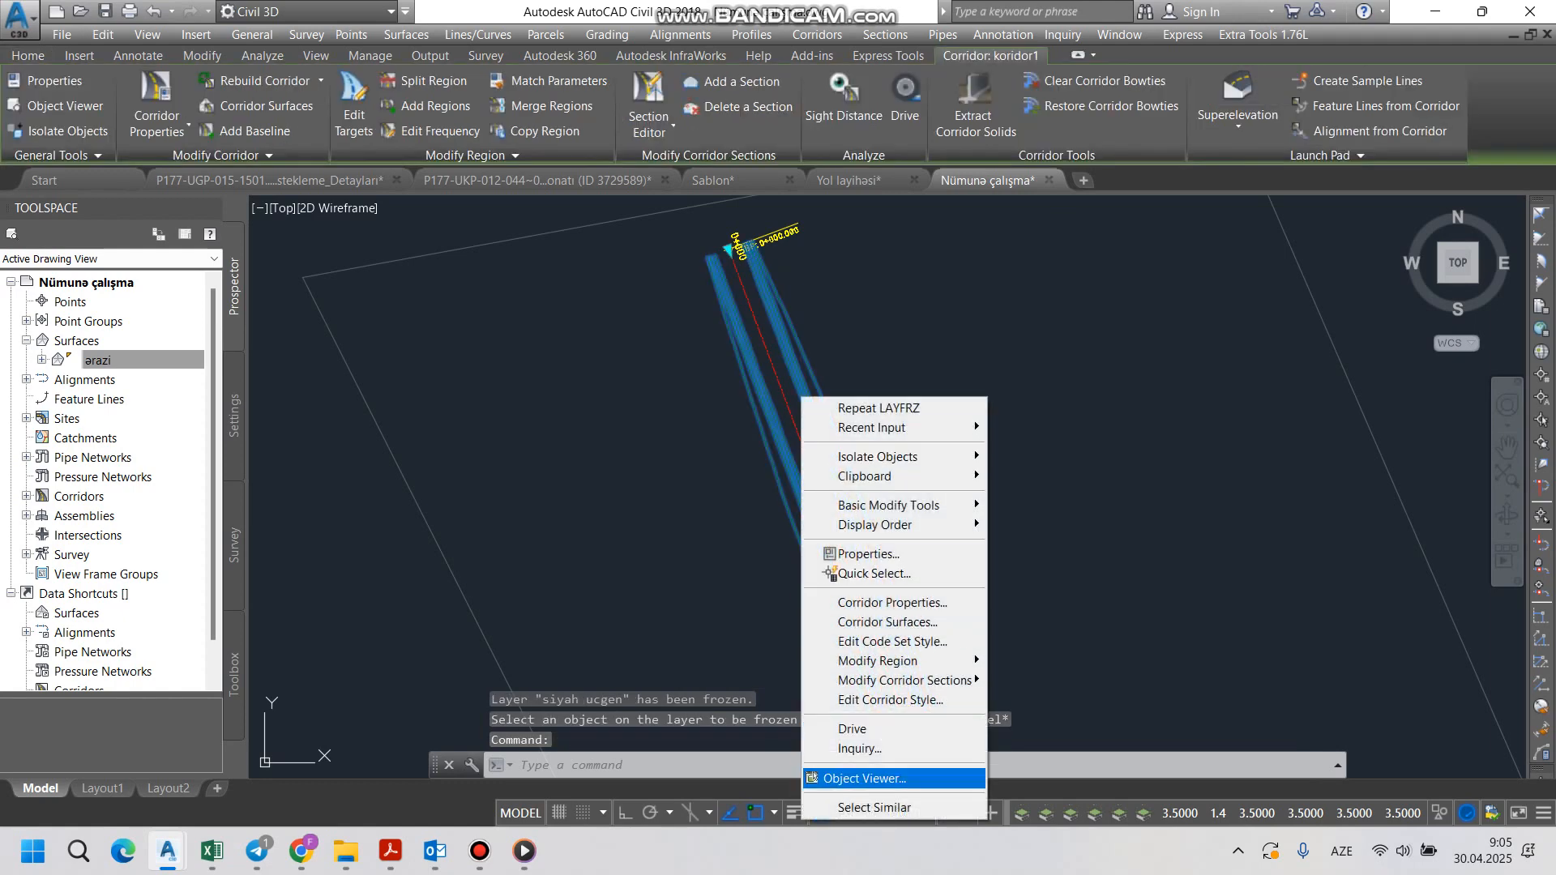
left_click(863, 778)
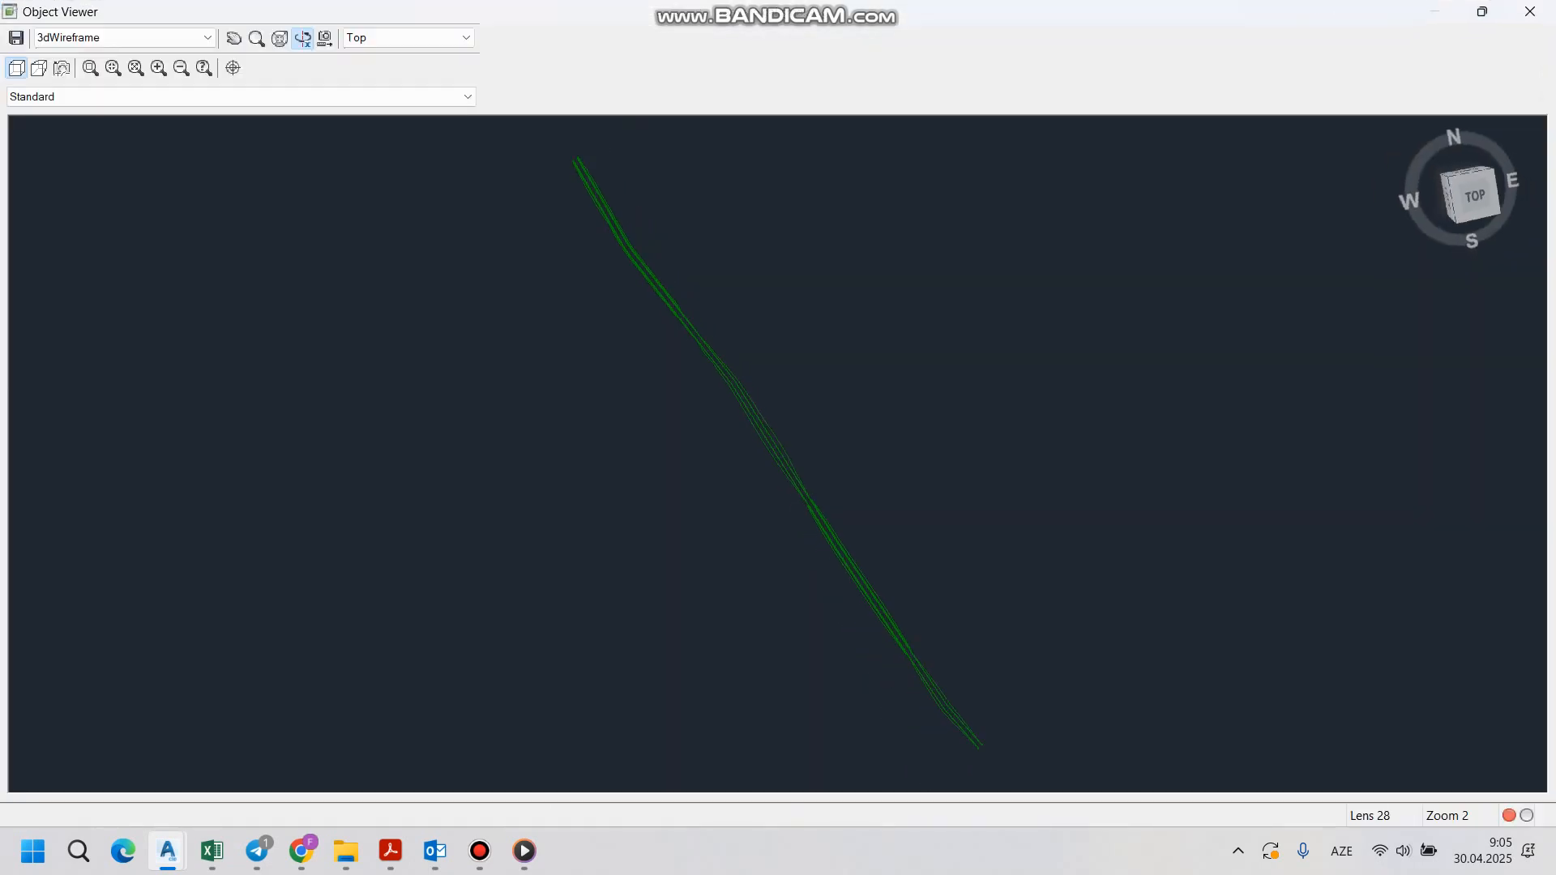
left_click_drag(777, 454, 817, 433)
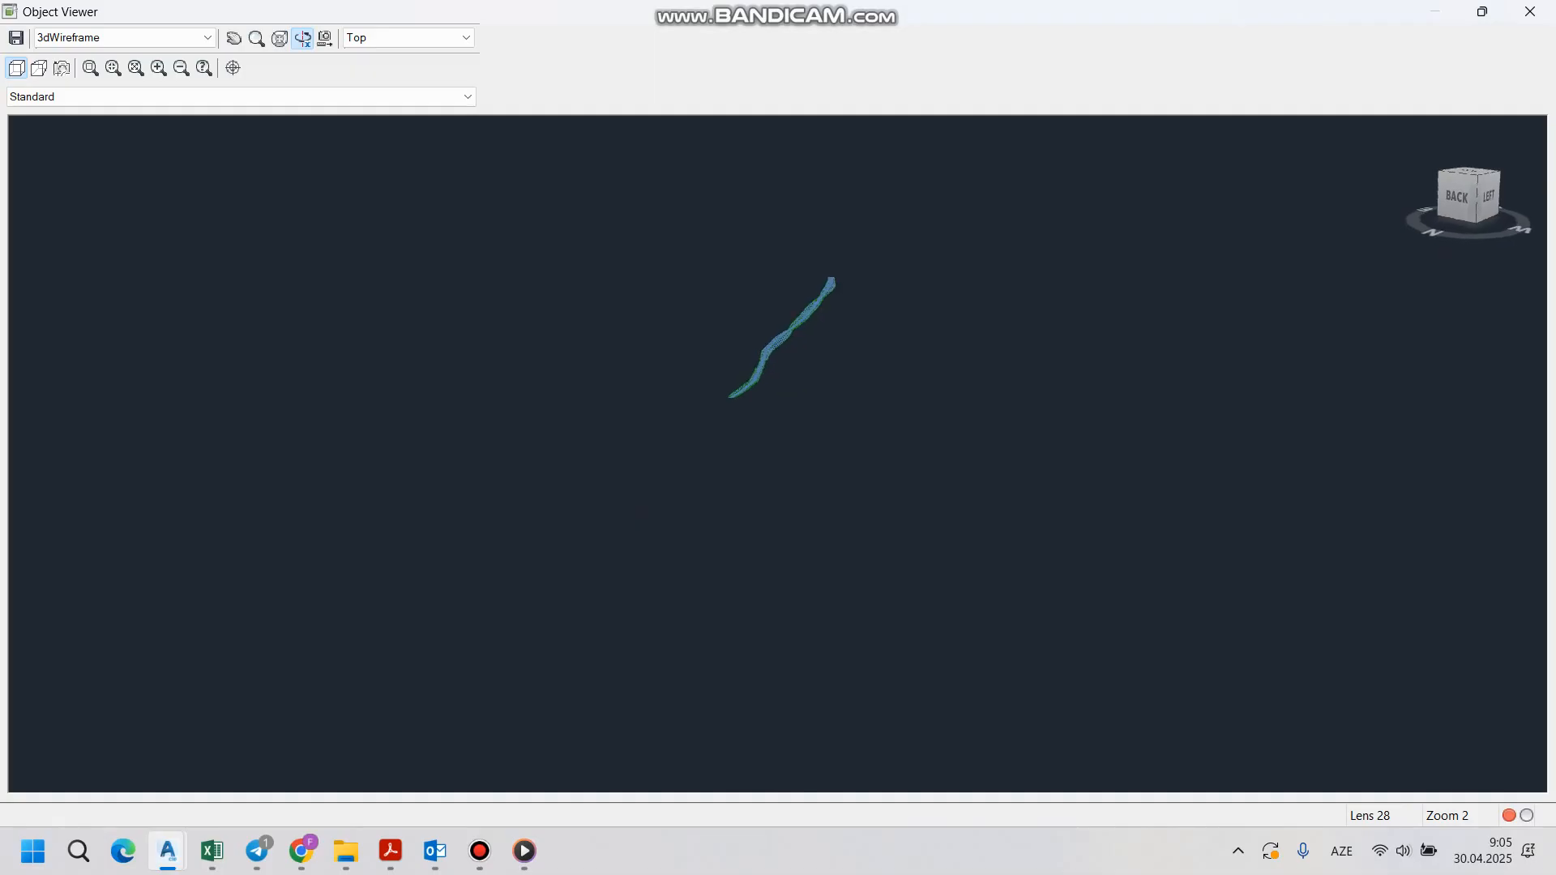
scroll(778, 454, "up", 2)
scroll(778, 454, "up", 4)
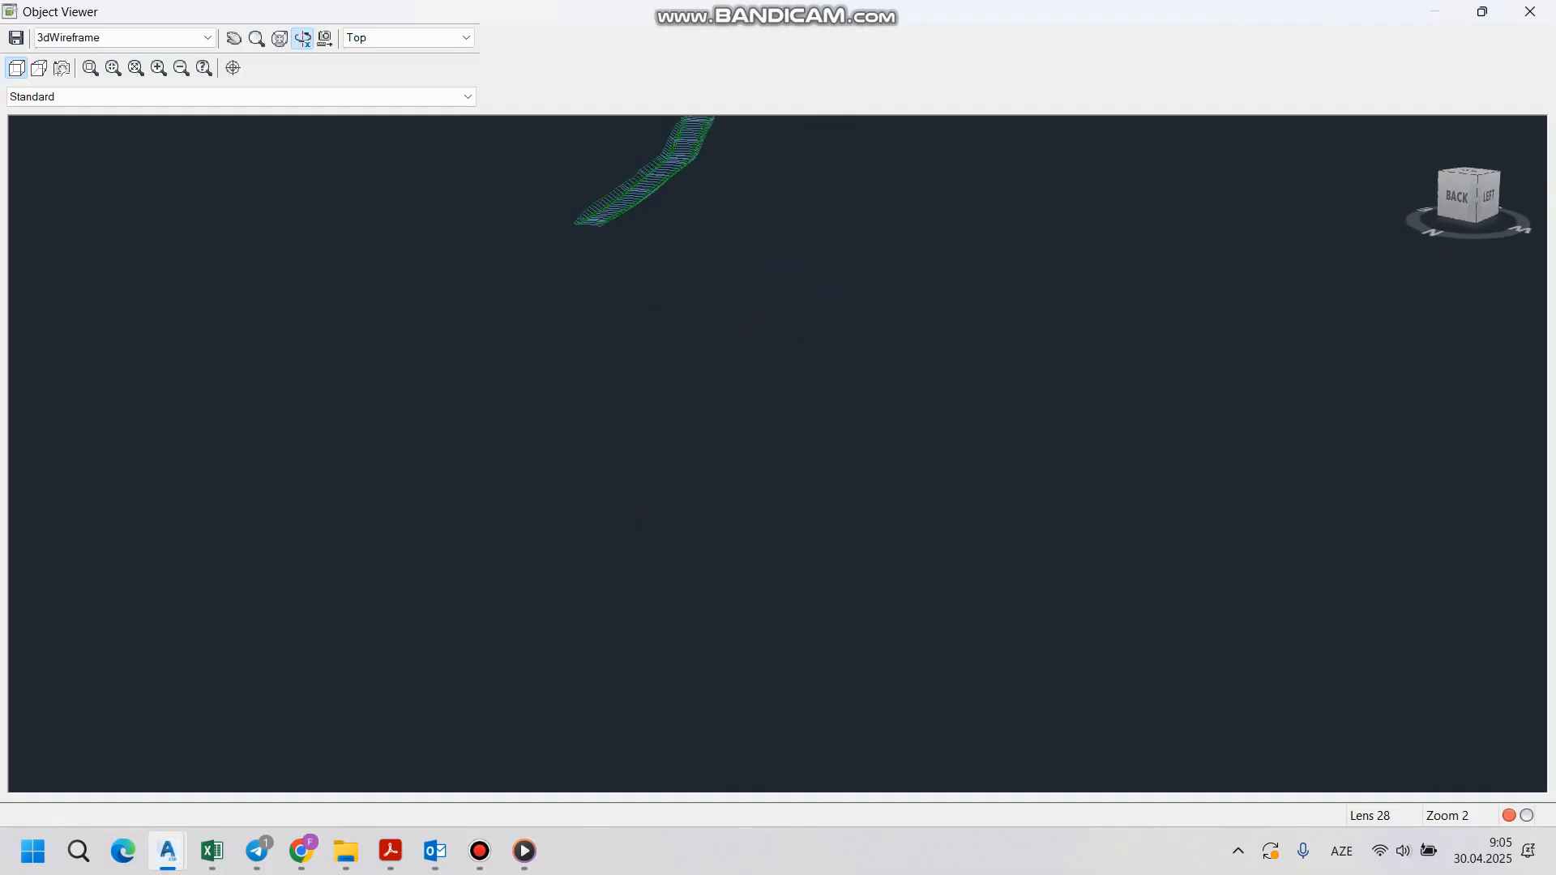
middle_click_drag(778, 454, 870, 746)
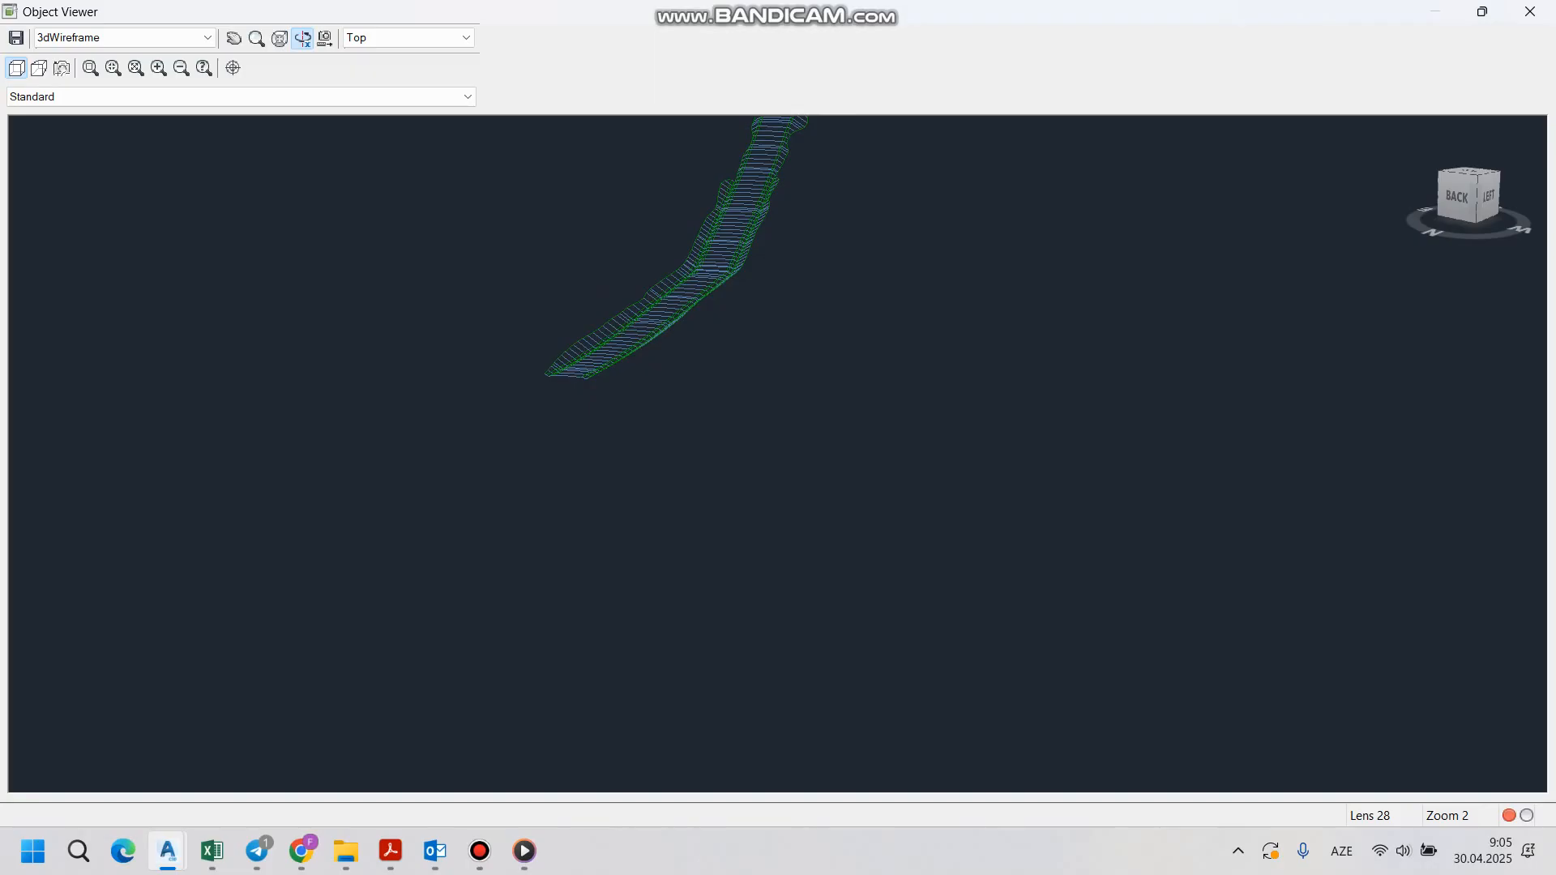
scroll(1037, 519, "up", 1)
middle_click_drag(668, 312, 1251, 568)
scroll(778, 453, "up", 5)
scroll(778, 454, "down", 2)
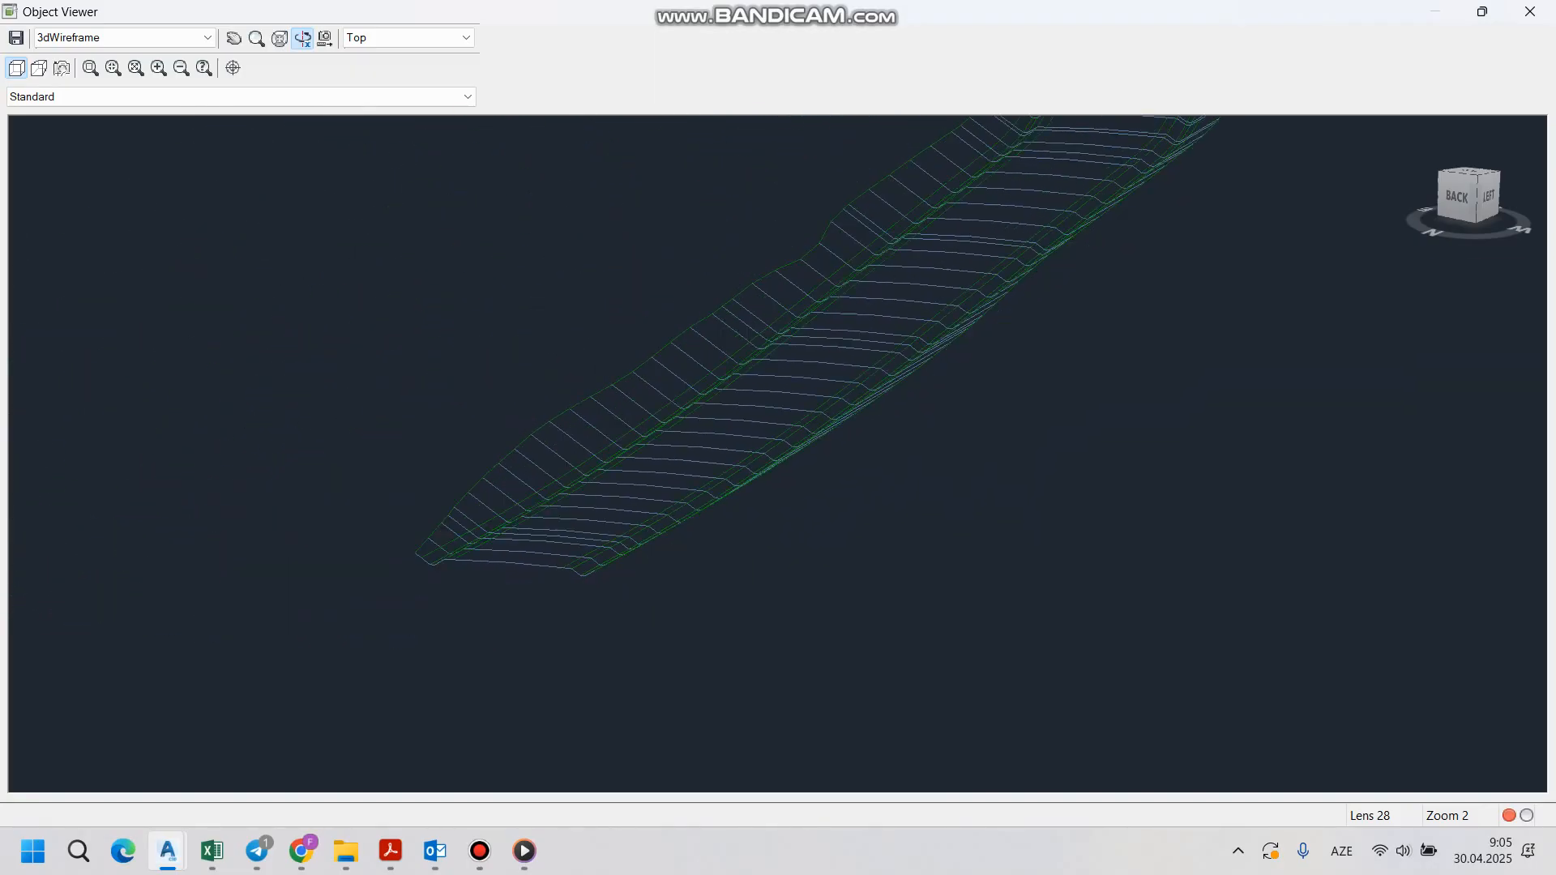
middle_click_drag(891, 340, 683, 511)
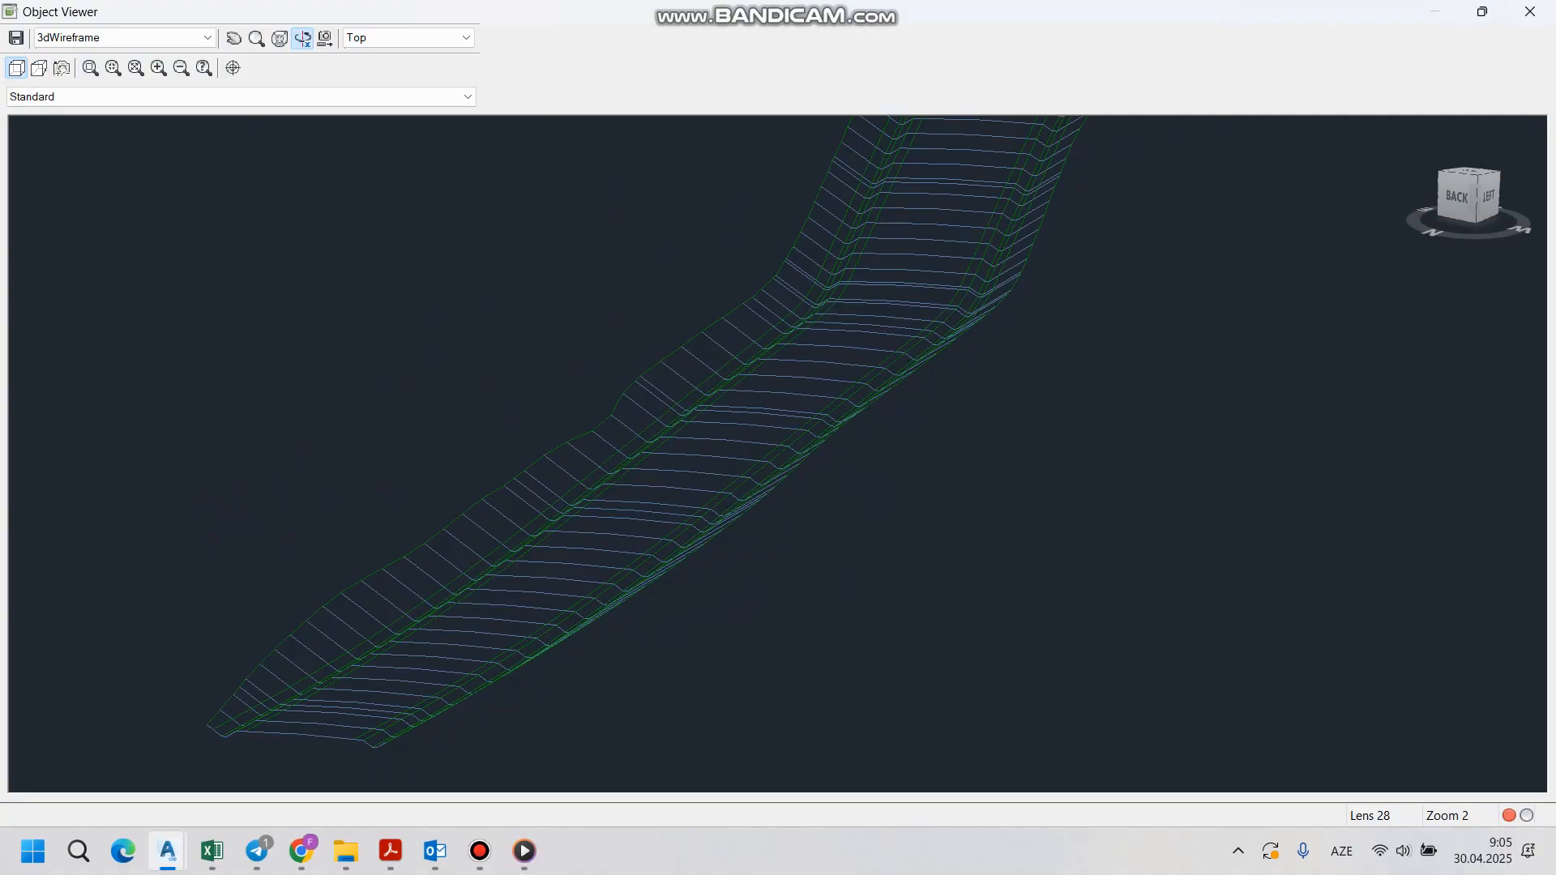
scroll(762, 207, "up", 3)
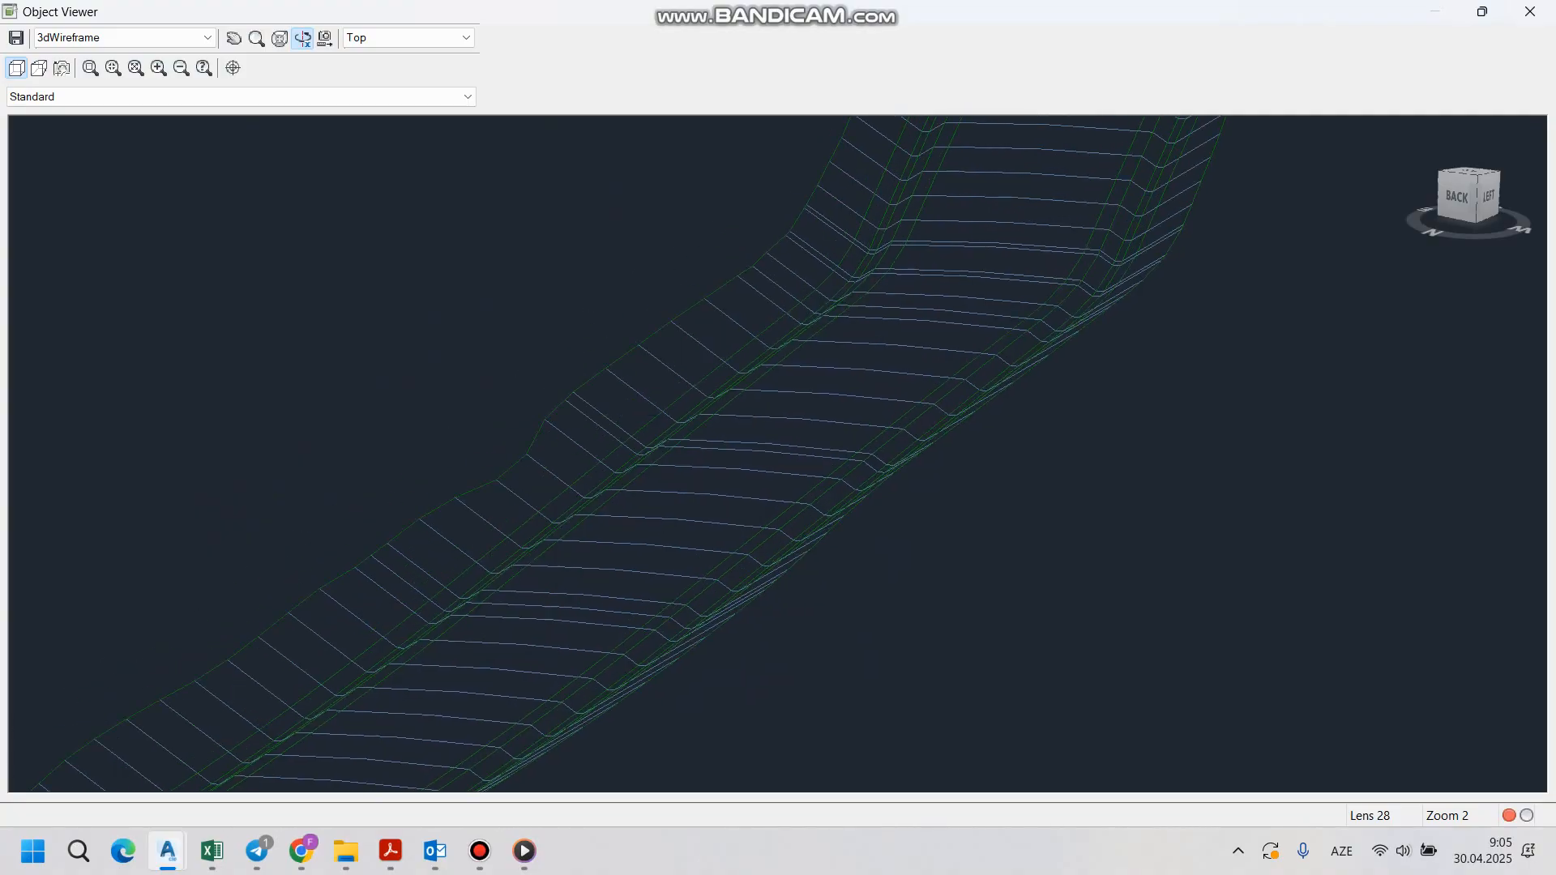
middle_click_drag(778, 454, 786, 460)
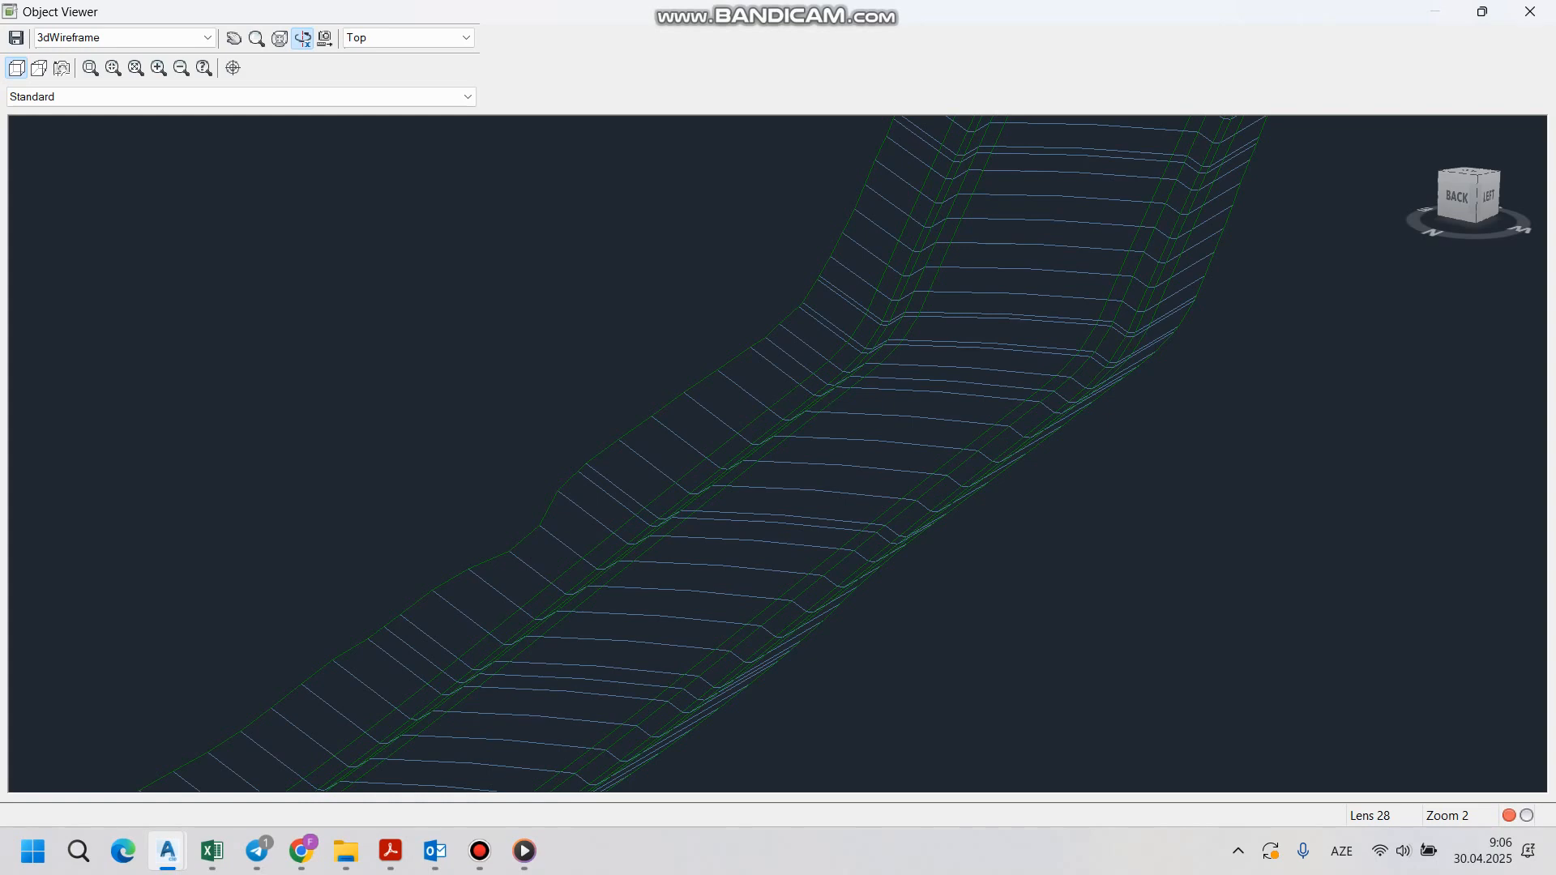
Step: Follow the corridor model to its far end, examining the cut and fill transitions, and close the viewer
scroll(660, 527, "down", 2)
middle_click_drag(778, 405, 563, 740)
scroll(778, 454, "up", 5)
middle_click_drag(892, 324, 615, 655)
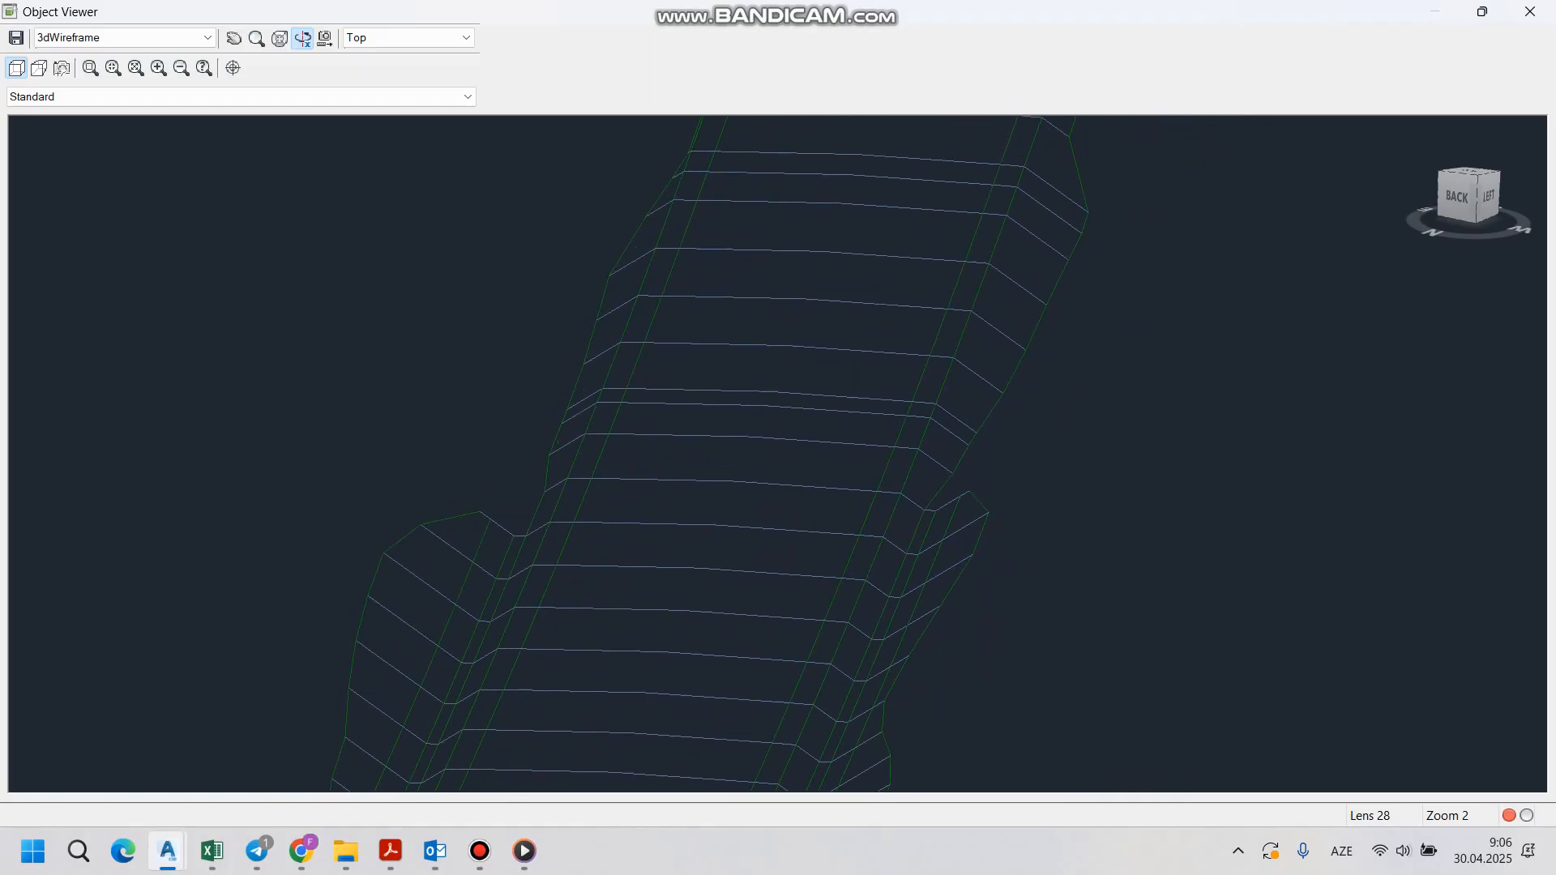
scroll(778, 454, "down", 4)
scroll(777, 453, "up", 2)
middle_click_drag(810, 324, 664, 636)
middle_click_drag(811, 324, 665, 622)
middle_click_drag(875, 324, 633, 568)
scroll(778, 454, "down", 2)
middle_click_drag(875, 324, 627, 550)
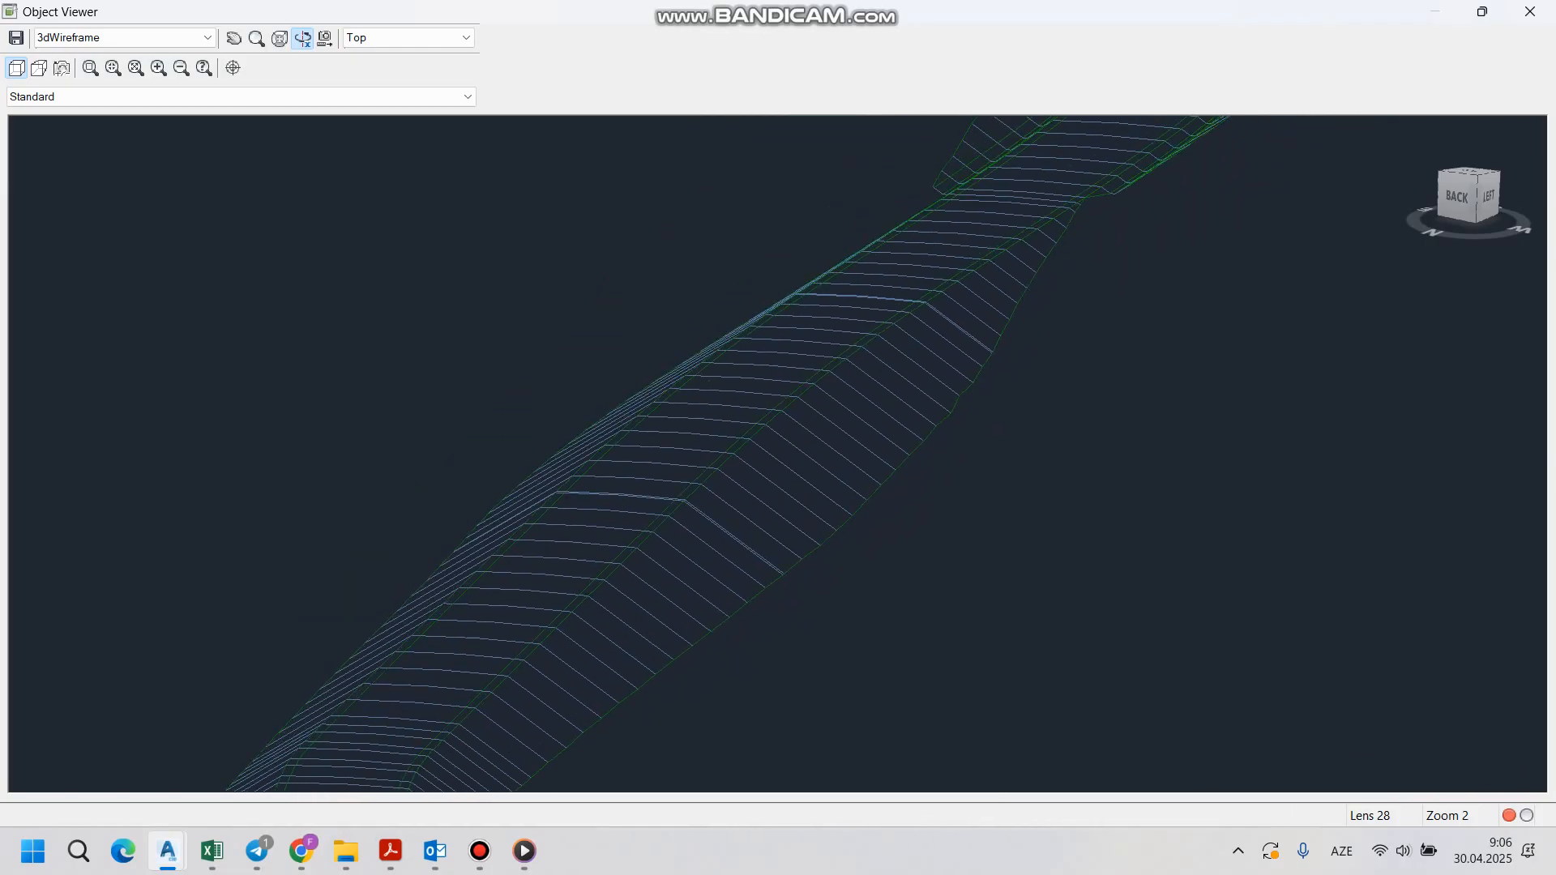
middle_click_drag(875, 324, 526, 626)
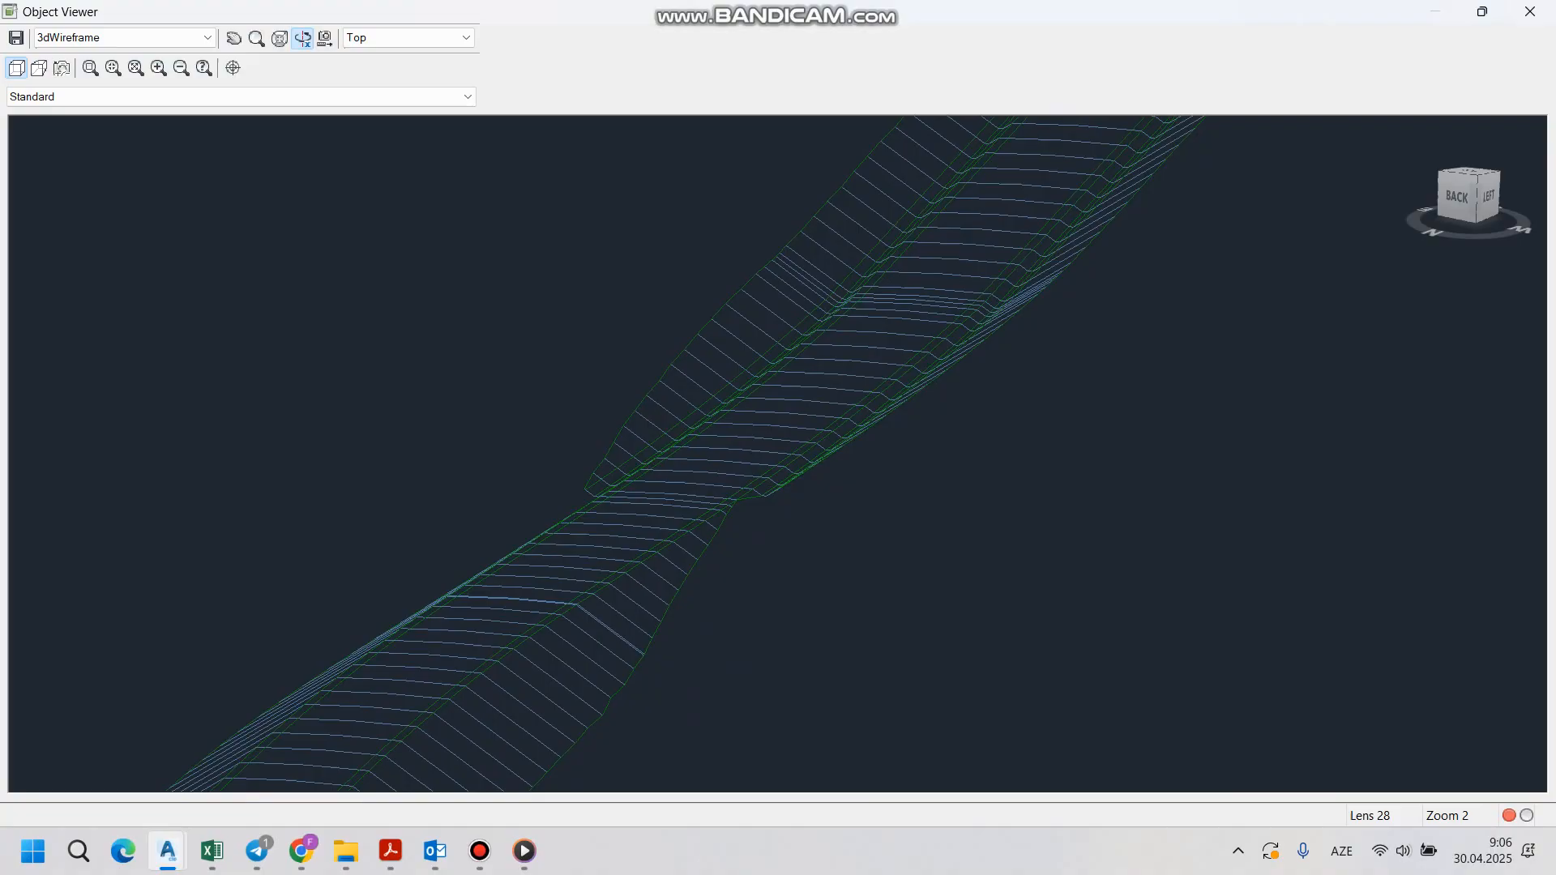
middle_click_drag(875, 324, 635, 566)
scroll(778, 454, "up", 3)
scroll(778, 454, "down", 5)
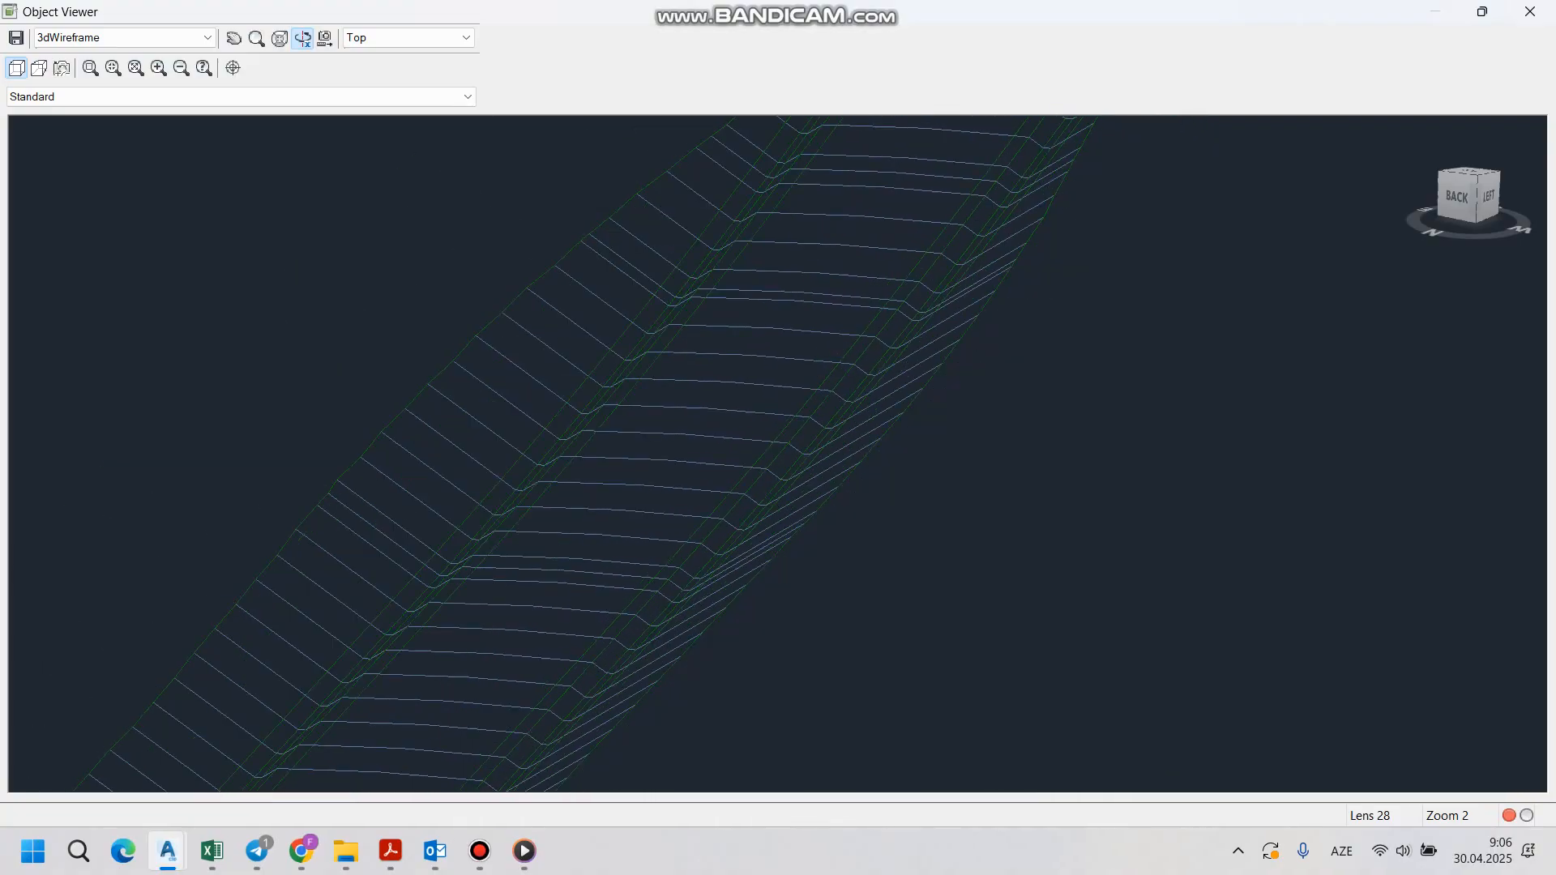
middle_click_drag(875, 324, 705, 563)
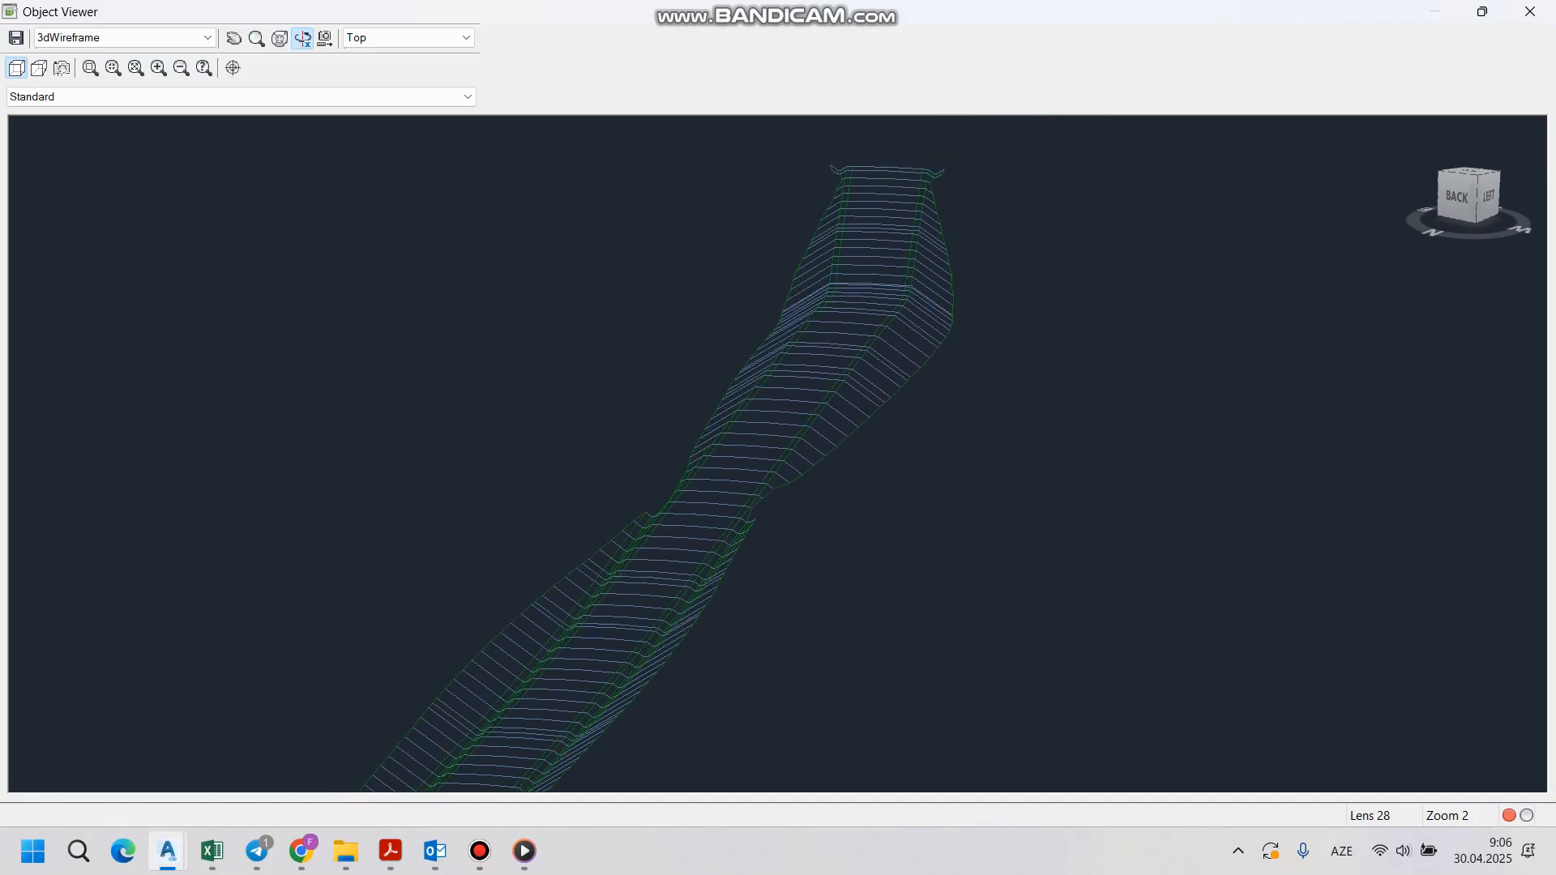
scroll(738, 555, "down", 3)
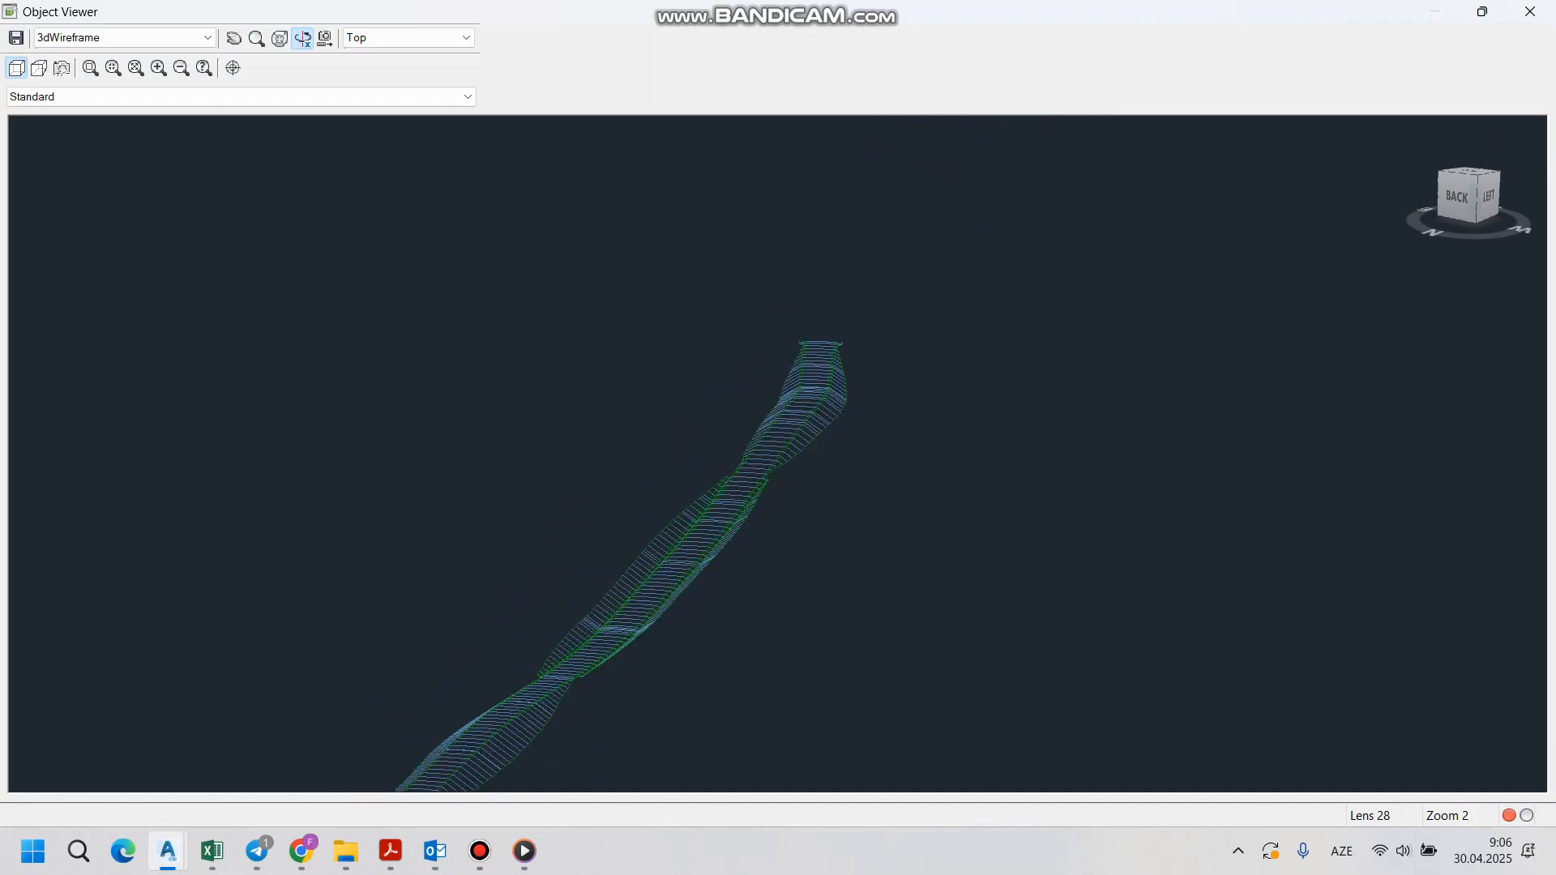
middle_click_drag(713, 624, 875, 389)
mouse_move(762, 563)
middle_mouse_down()
mouse_move(864, 402)
mouse_move(833, 392)
mouse_move(566, 452)
middle_mouse_up()
key("Escape")
scroll(863, 402, "down", 5)
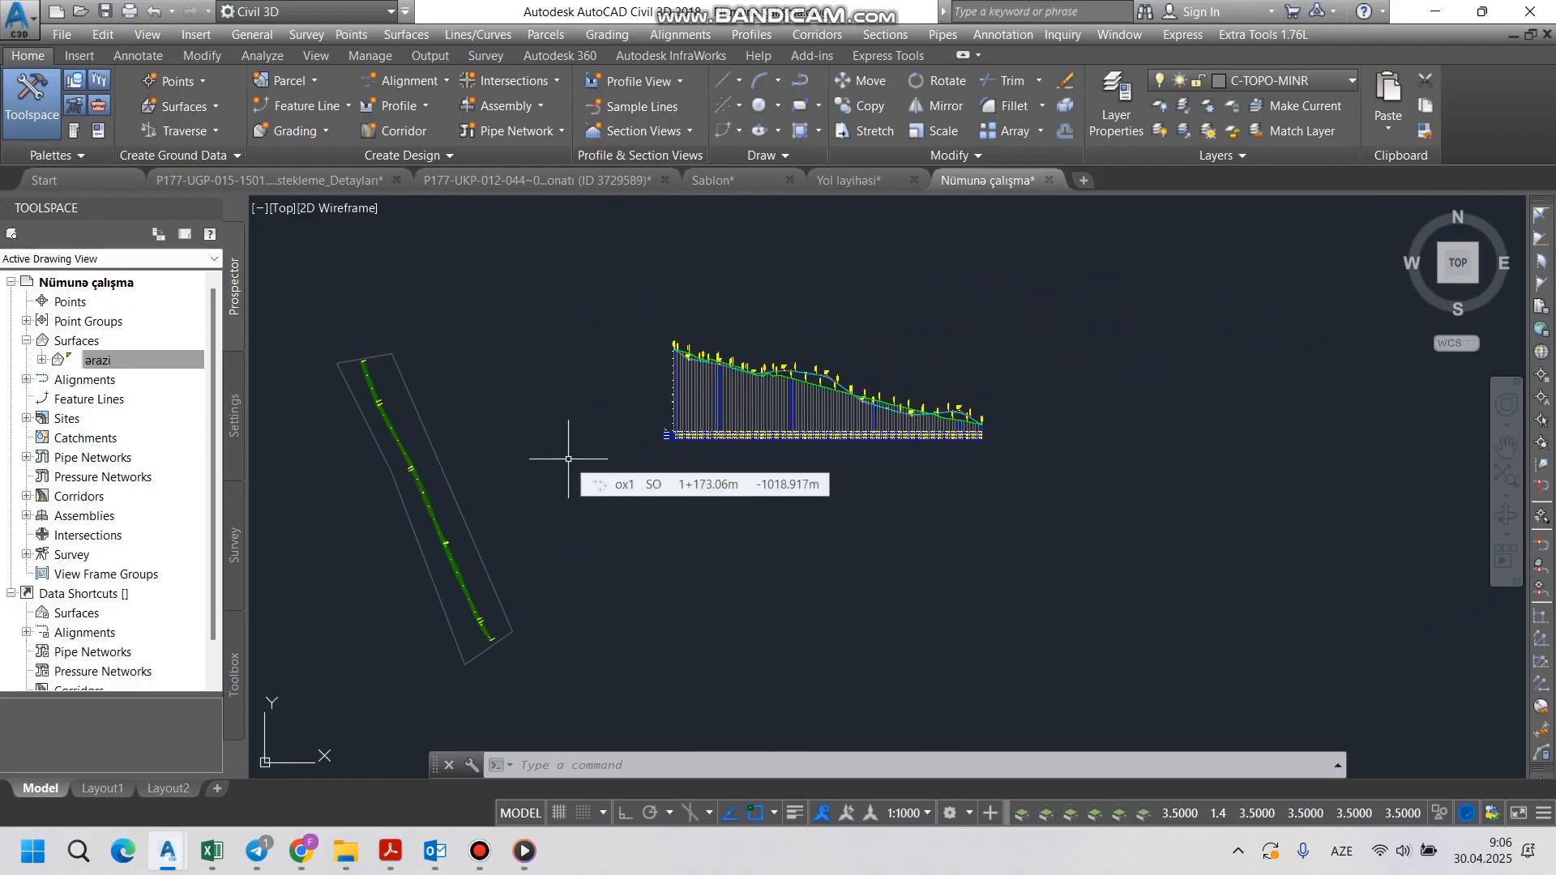
scroll(413, 410, "up", 4)
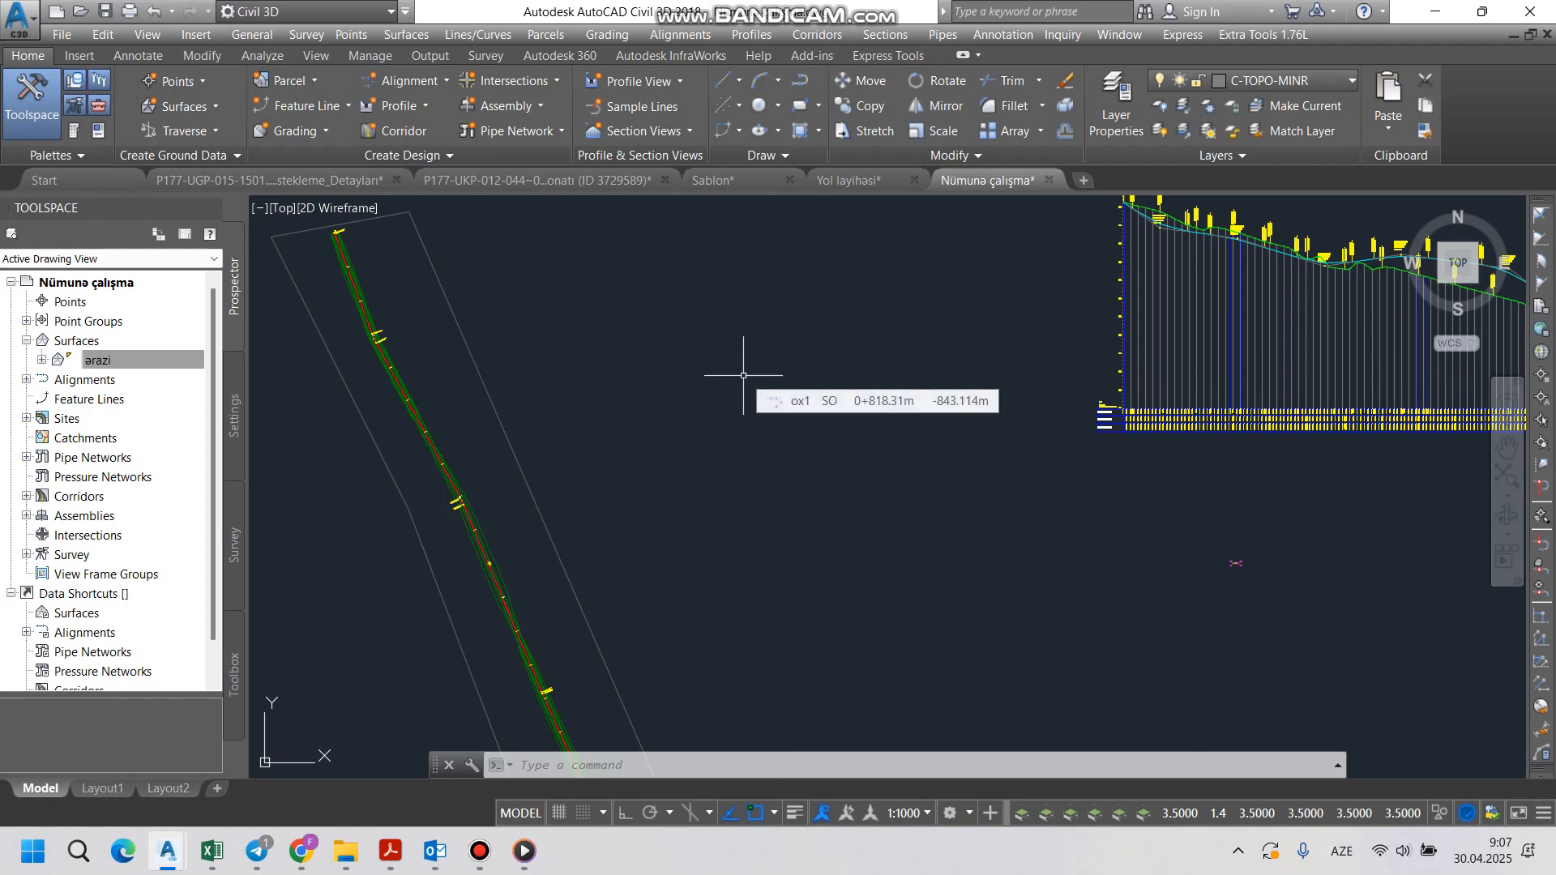
scroll(357, 293, "up", 3)
scroll(389, 310, "up", 2)
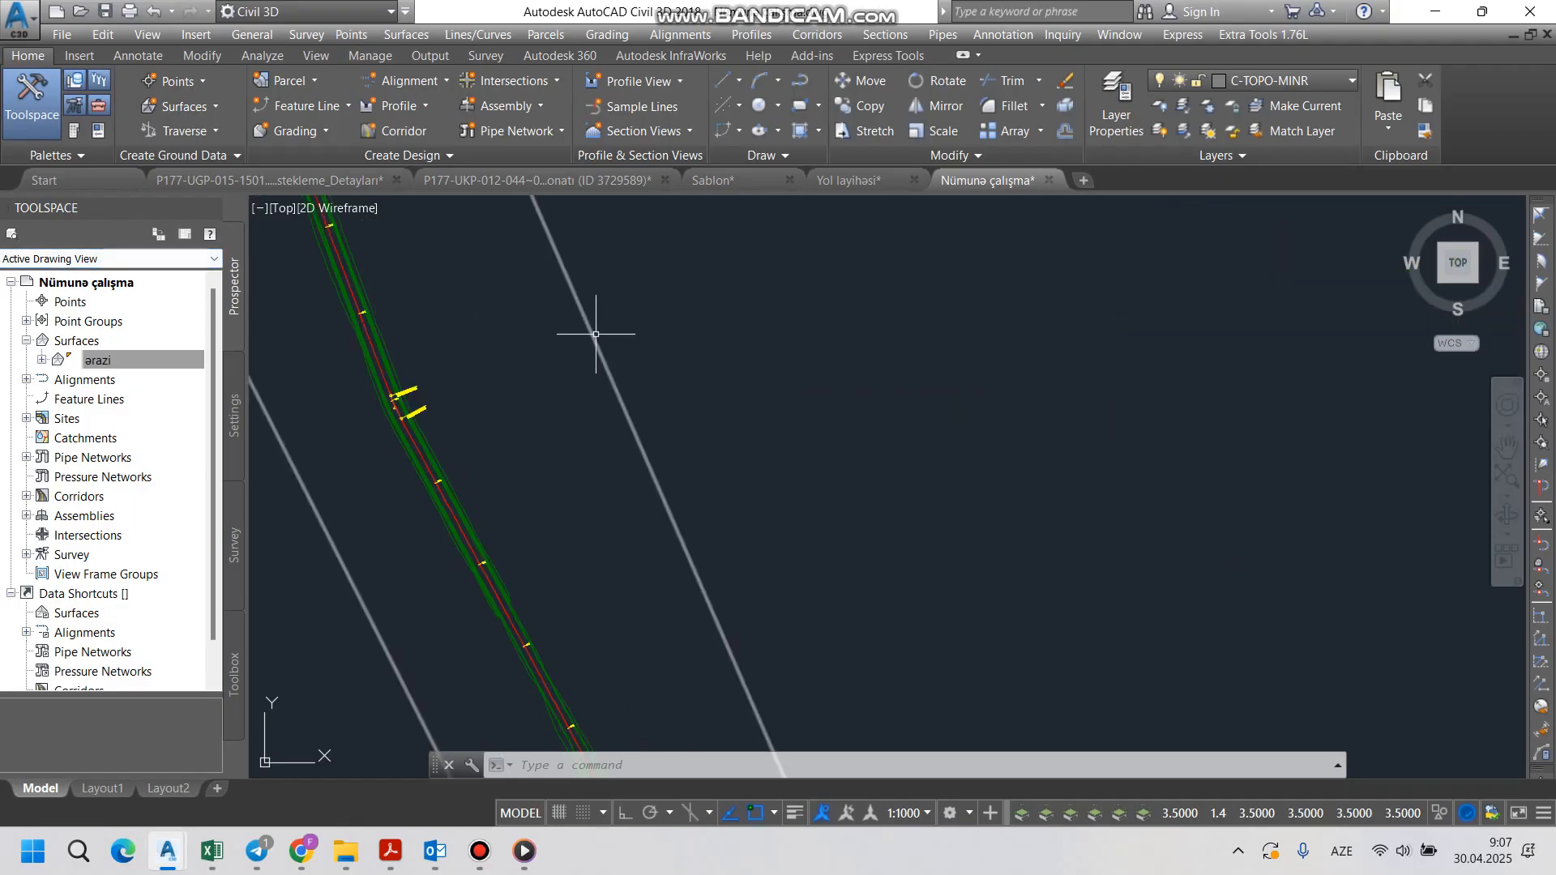
Step: Create COGO points from the entire range of corridor koridor1 in a new point group named yol noqteleri, with point code P2 included
scroll(387, 368, "up", 2)
middle_click_drag(468, 363, 514, 337)
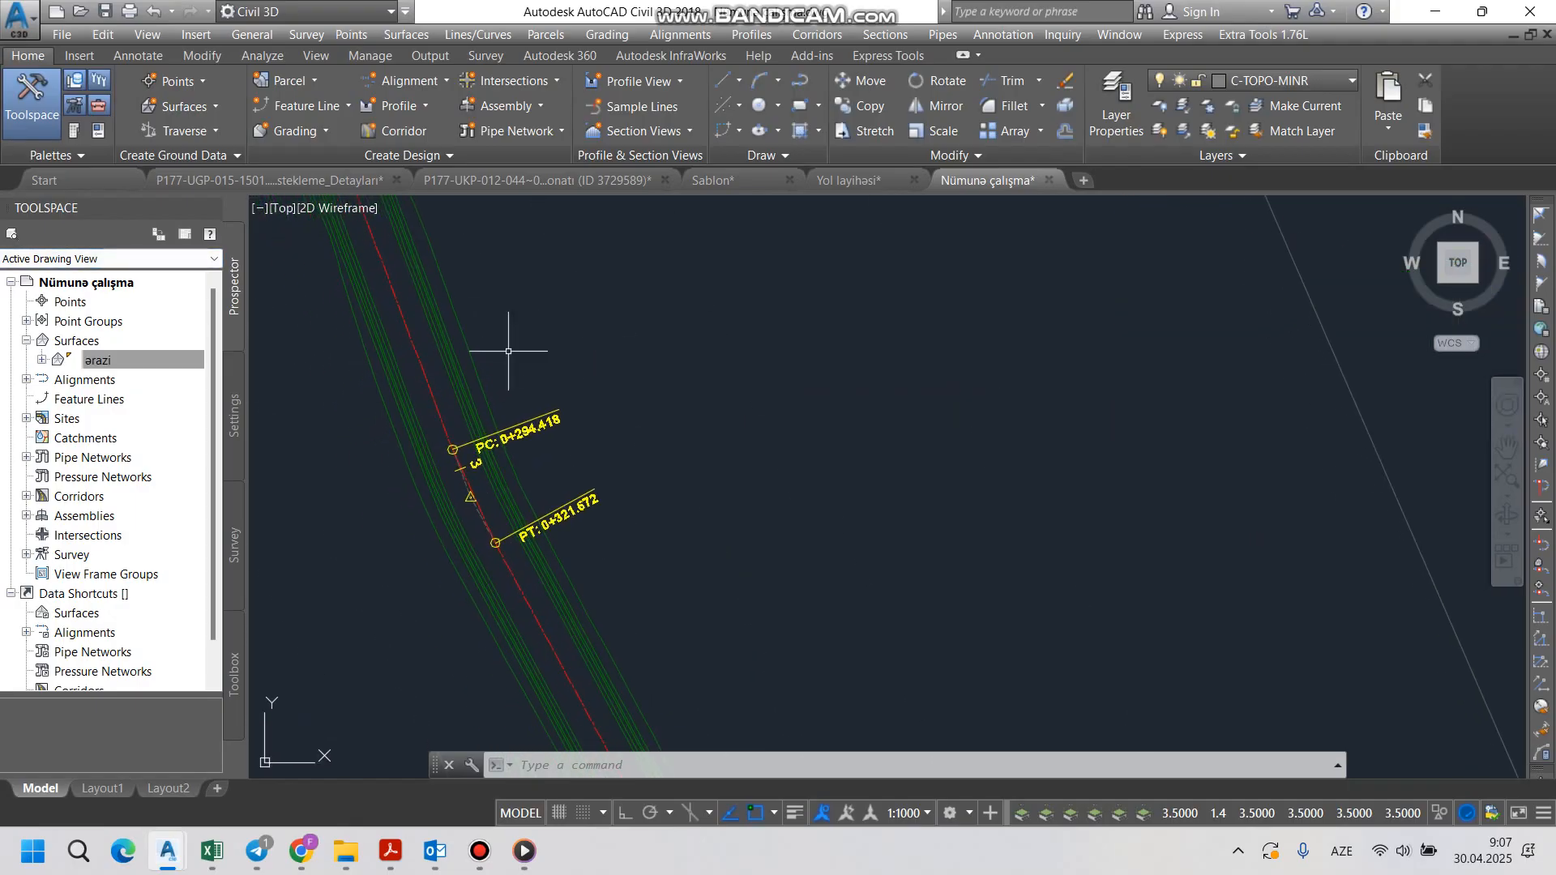
left_click(466, 344)
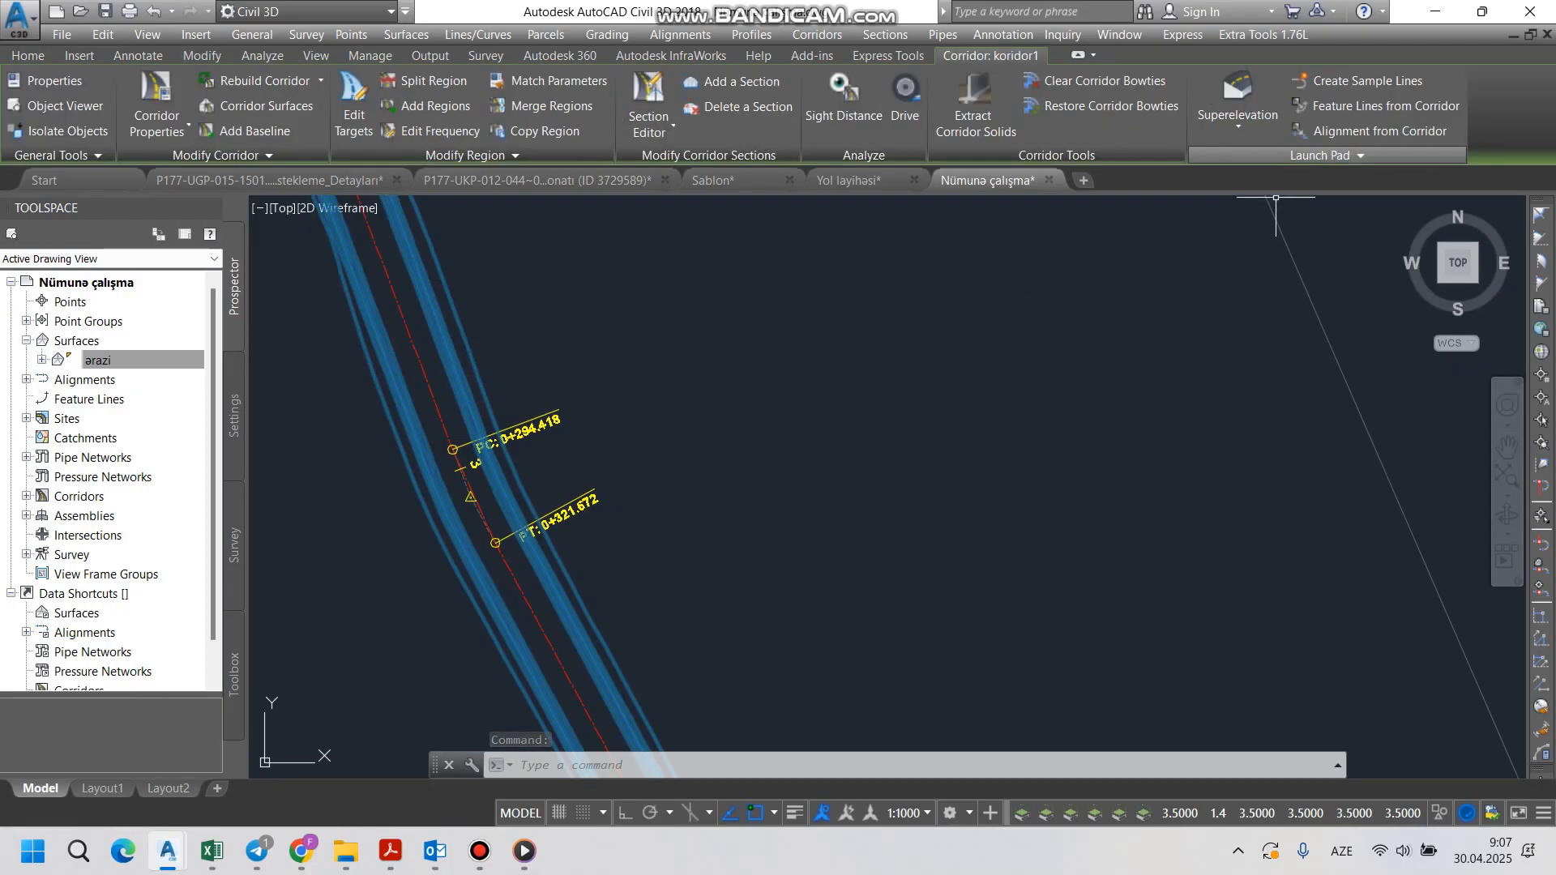
left_click(1304, 155)
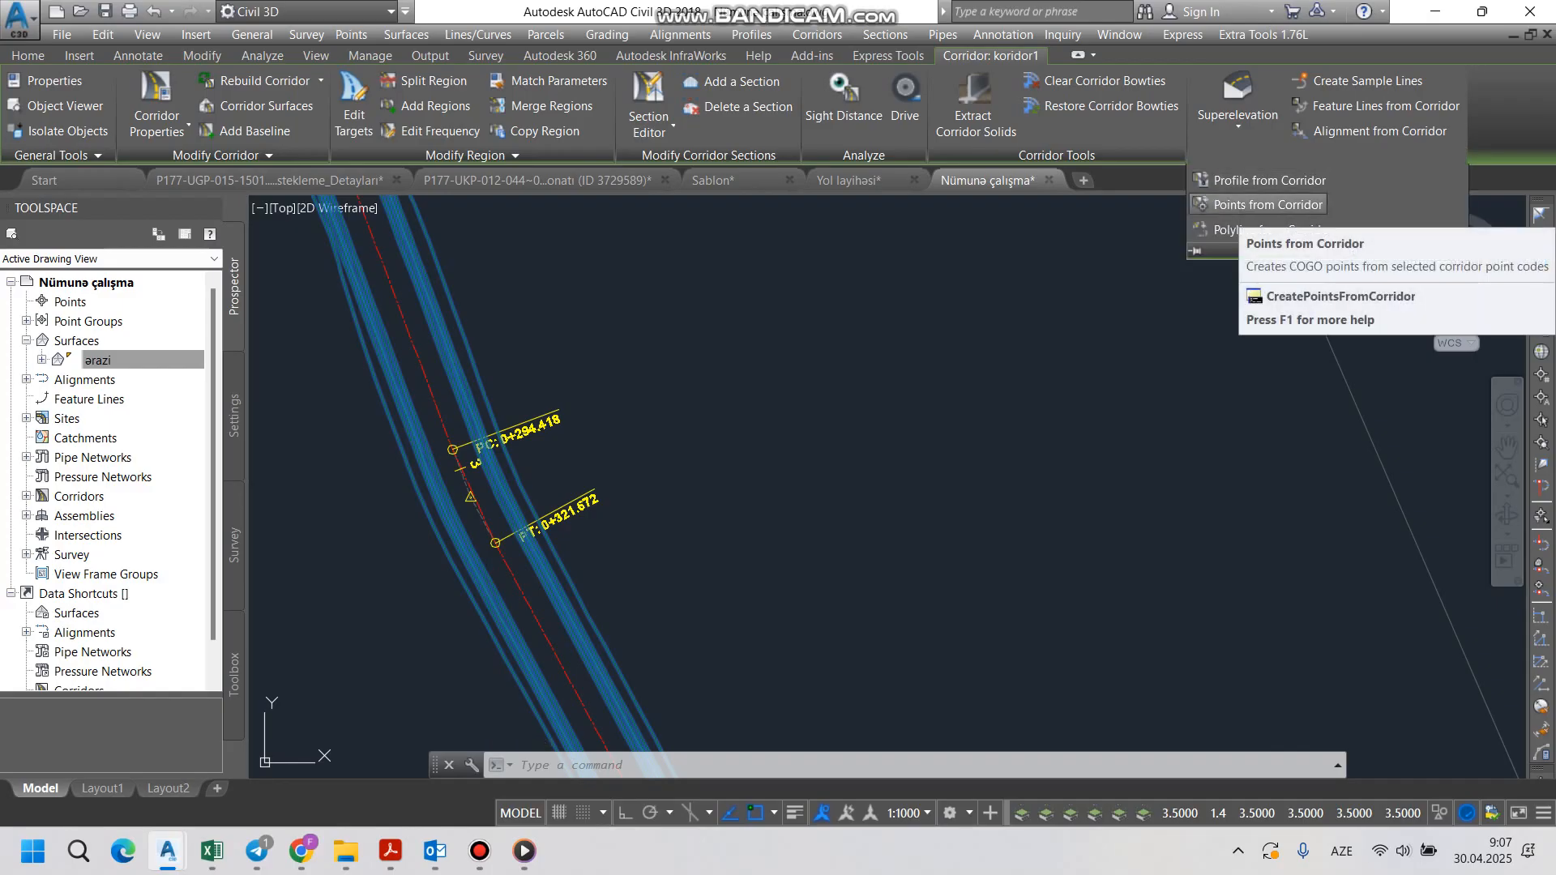
left_click(1268, 205)
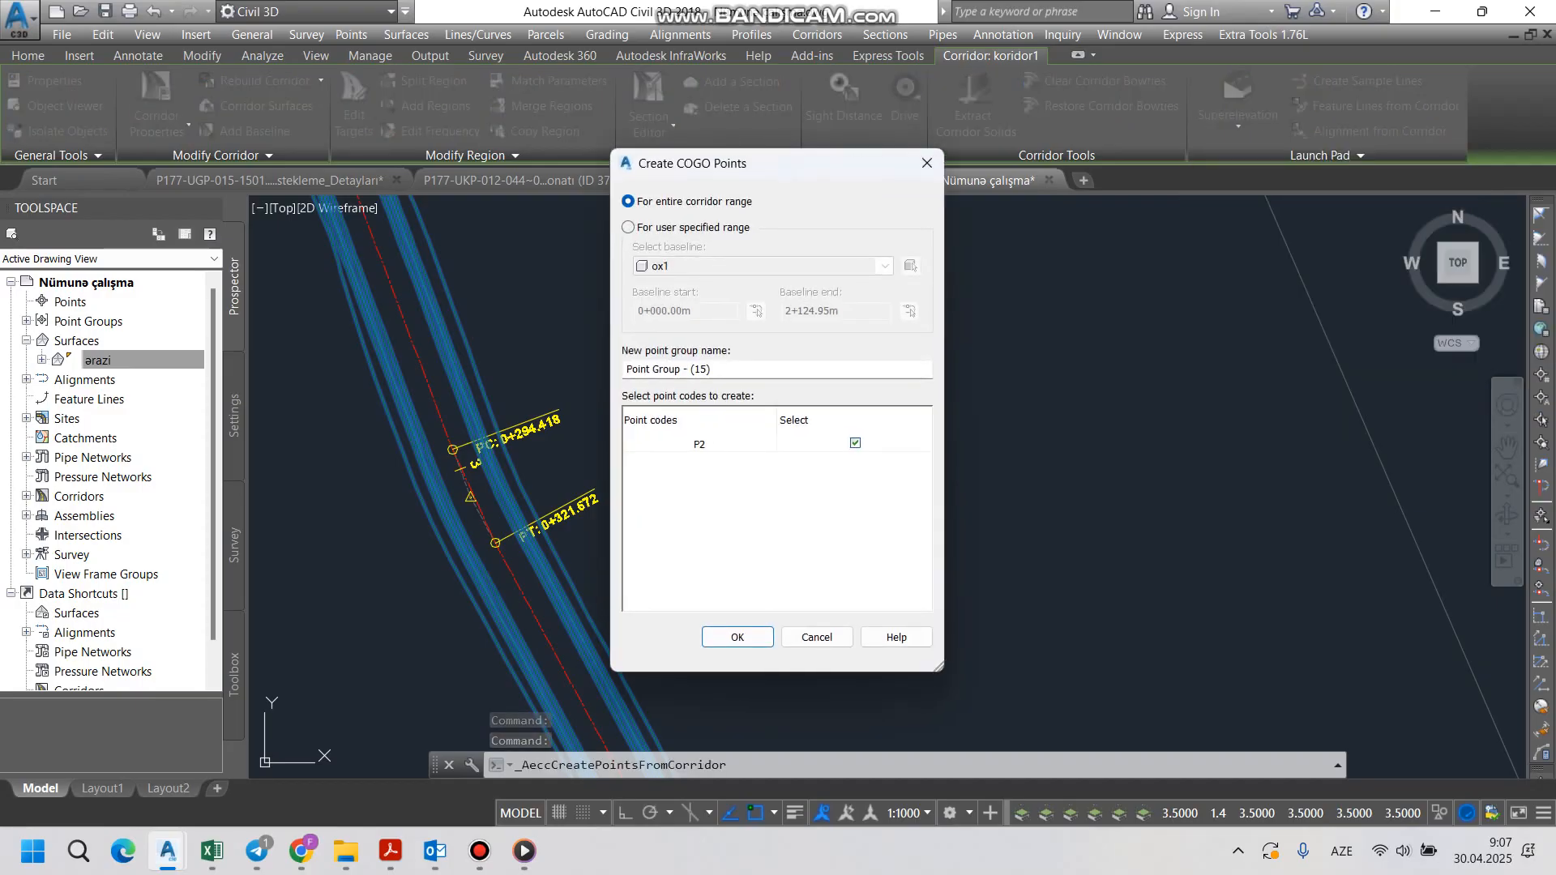
left_click(713, 370)
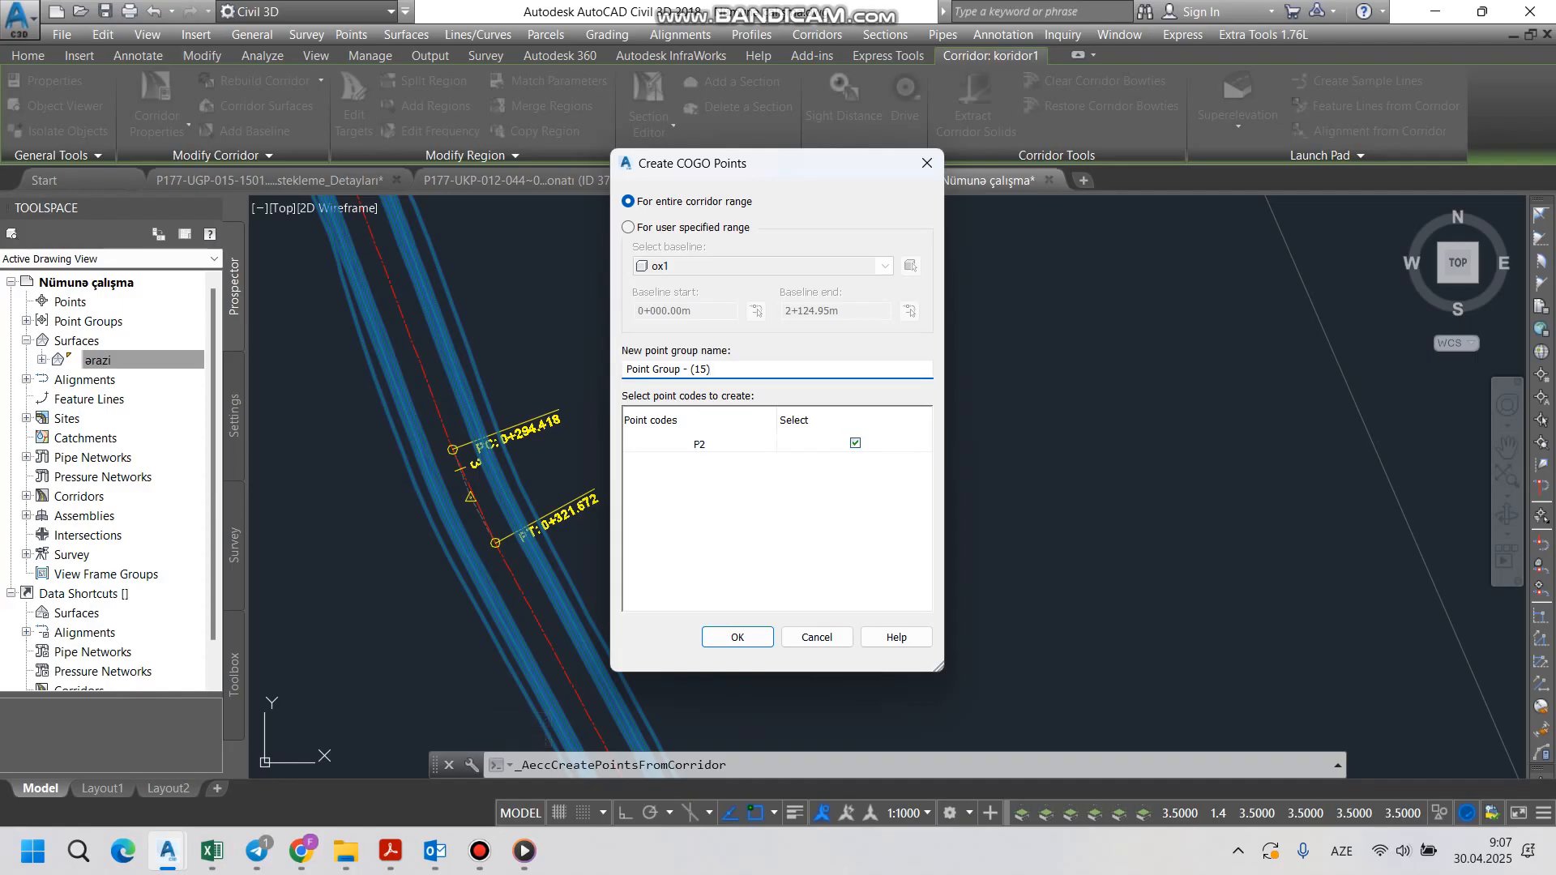
key("BackSpace")
key("BackSpace")
key("BackSpace")
key("BackSpace")
key("BackSpace")
key("BackSpace")
key("BackSpace")
key("BackSpace")
key("BackSpace")
key("BackSpace")
key("BackSpace")
key("BackSpace")
key("BackSpace")
key("BackSpace")
key("BackSpace")
key("BackSpace")
key("BackSpace")
type("yol noqteleri")
left_click(719, 639)
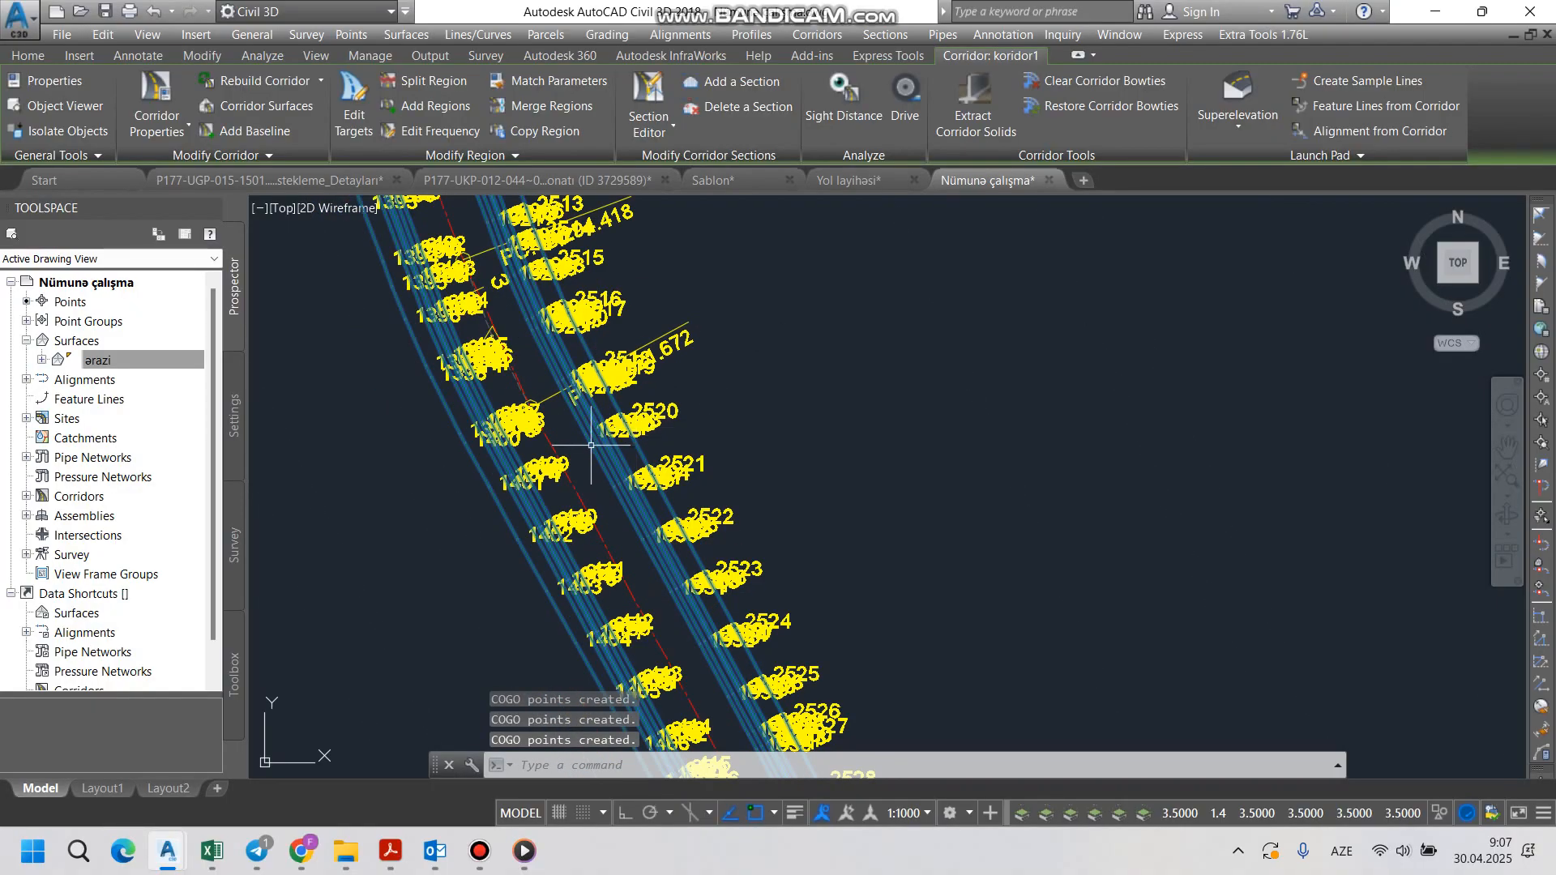
Step: Examine the numbered COGO points along the corridor, from the curve area to the alignment's end and back
scroll(329, 387, "down", 5)
scroll(329, 387, "up", 7)
scroll(329, 387, "down", 2)
scroll(329, 387, "up", 3)
scroll(694, 521, "down", 8)
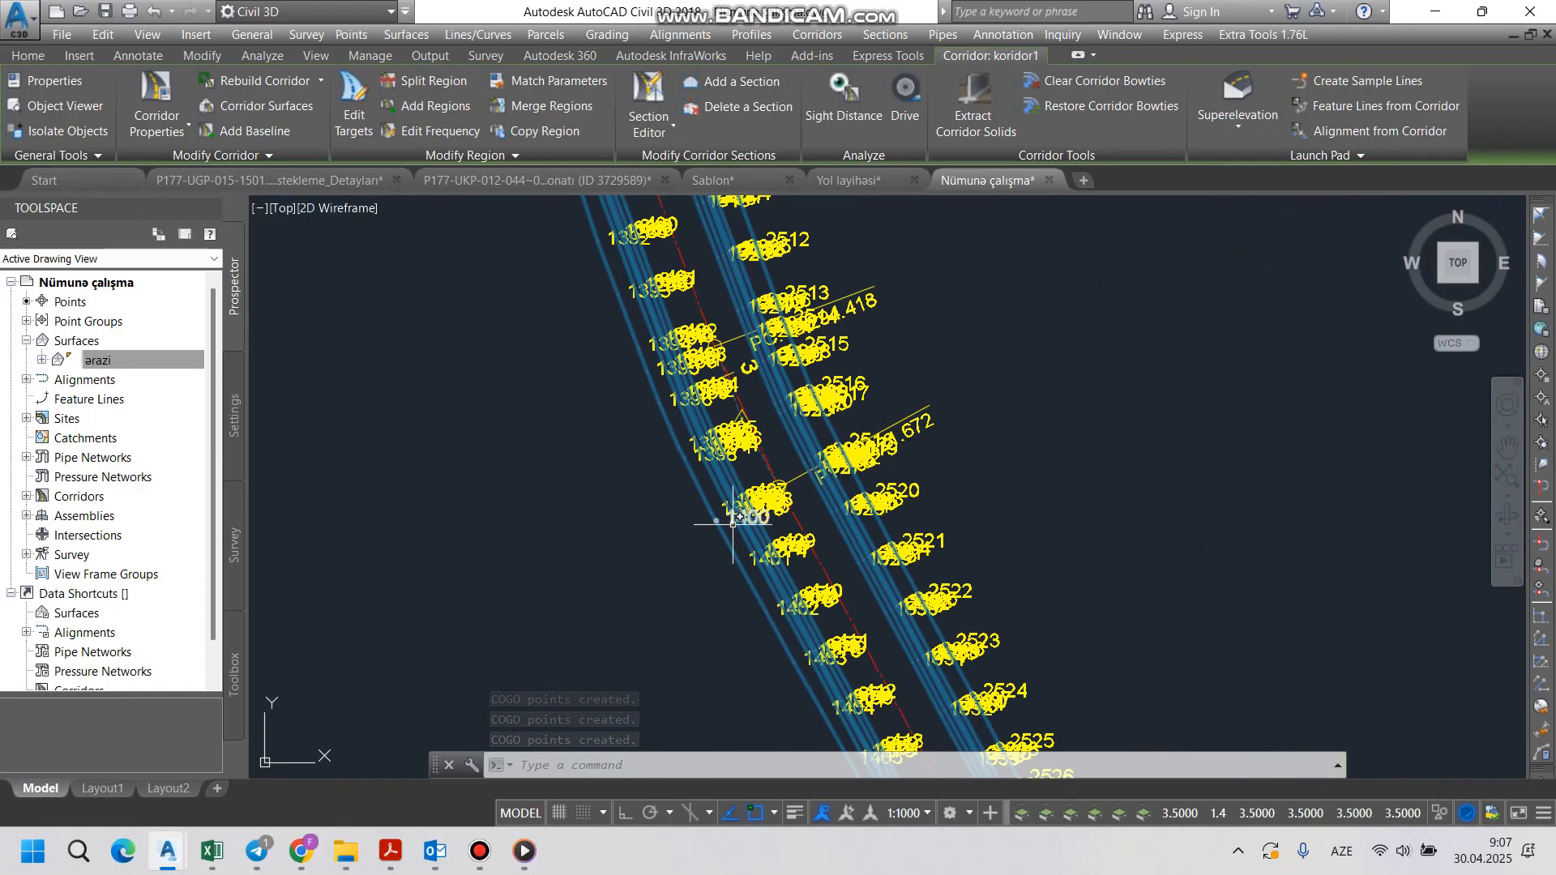
scroll(683, 310, "up", 2)
scroll(671, 316, "down", 8)
scroll(837, 629, "down", 2)
middle_click_drag(837, 629, 692, 316)
scroll(764, 451, "up", 6)
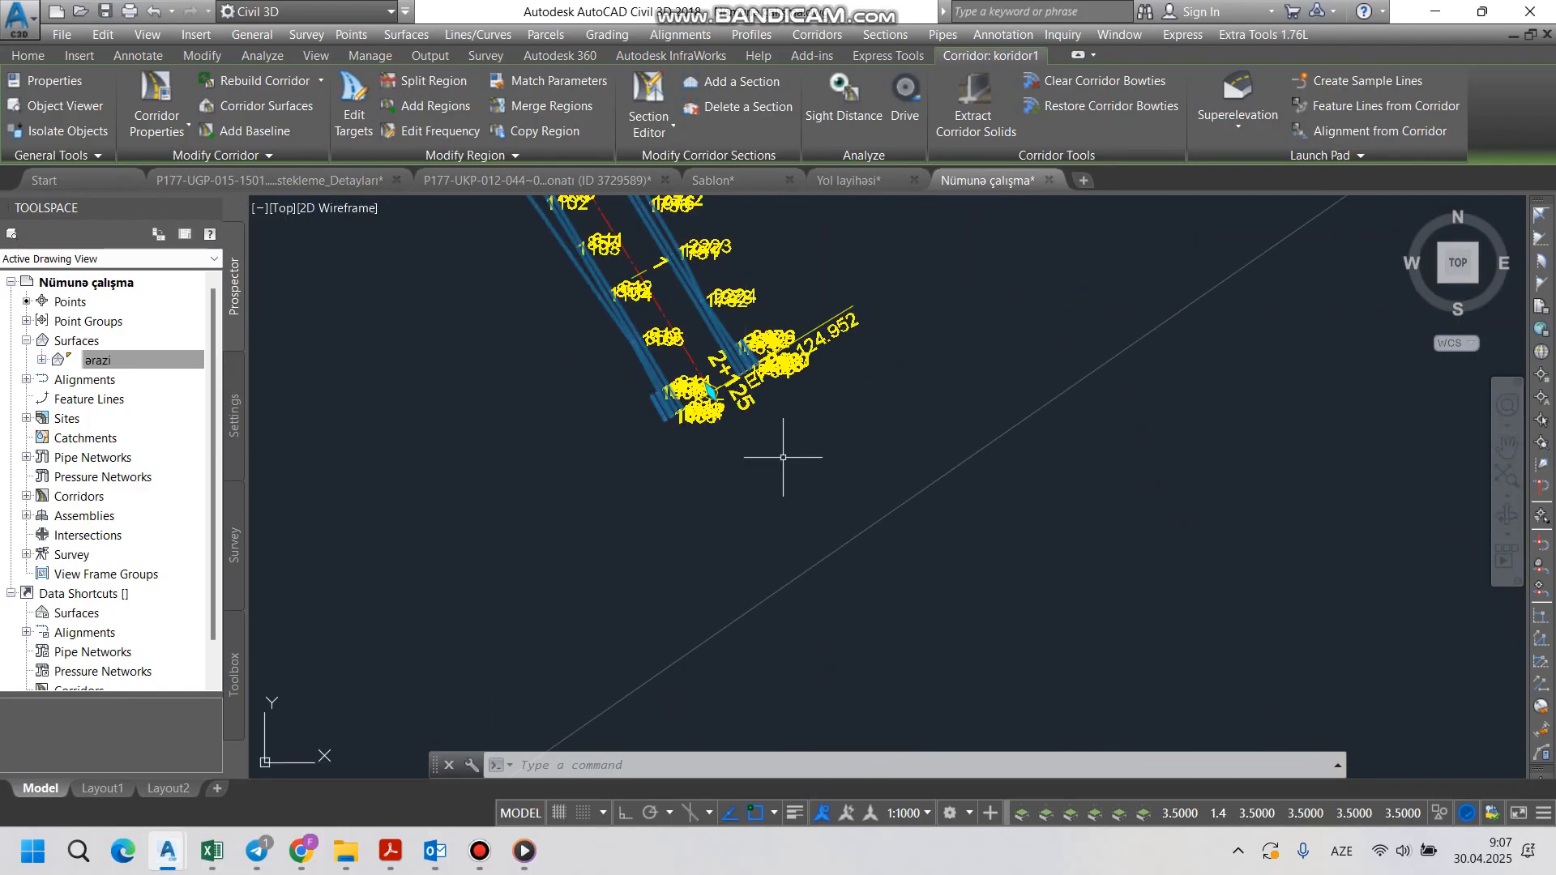
key("Escape")
scroll(713, 410, "up", 3)
scroll(748, 467, "down", 5)
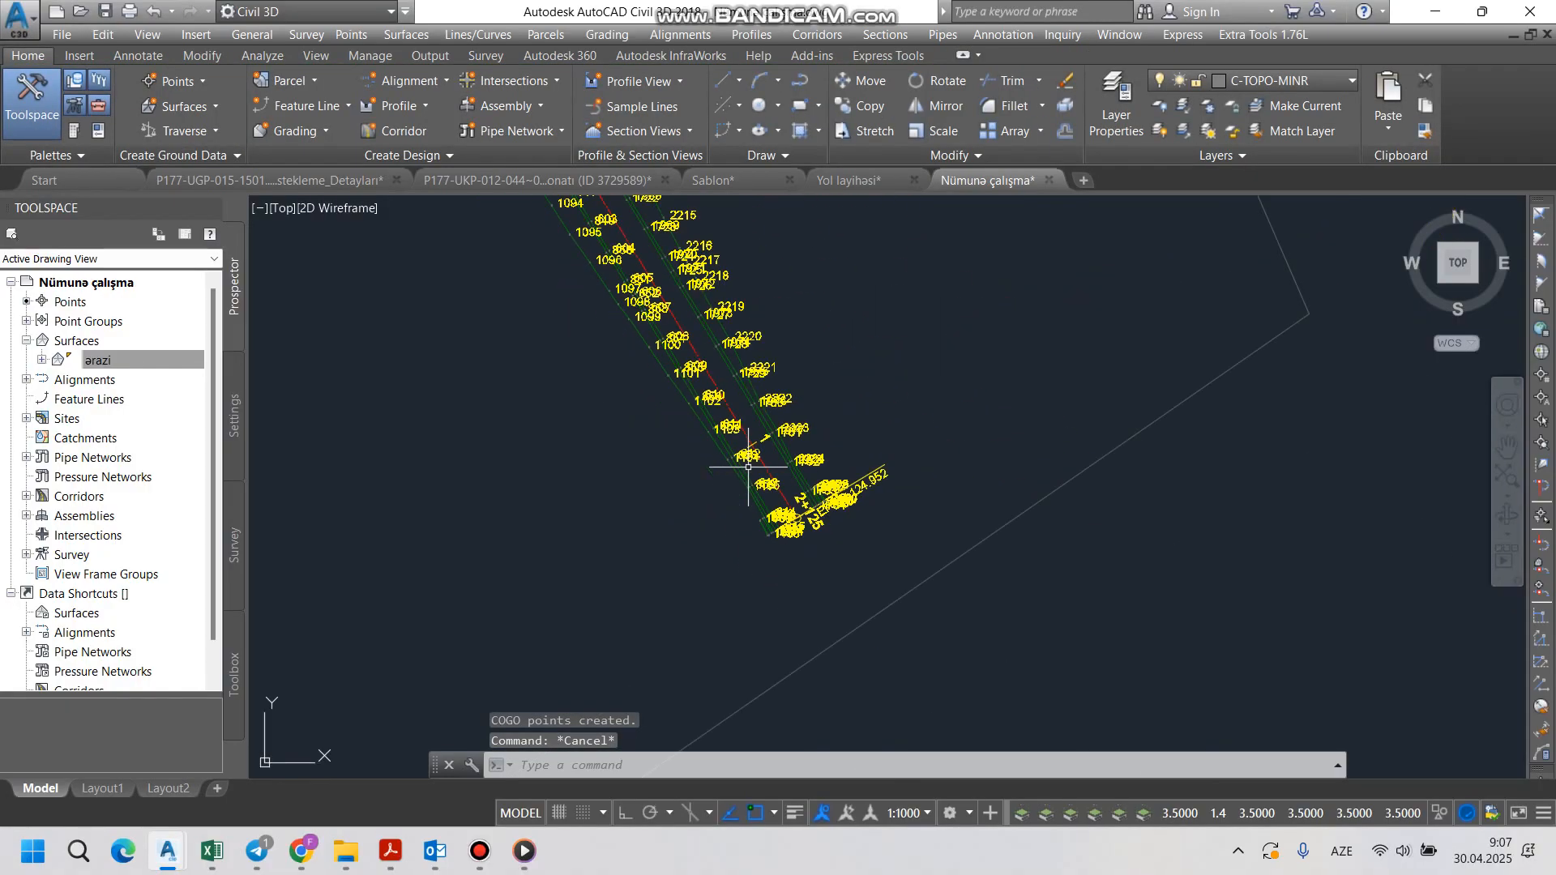
scroll(778, 567, "down", 5)
scroll(676, 345, "up", 3)
scroll(676, 346, "down", 2)
scroll(666, 295, "up", 5)
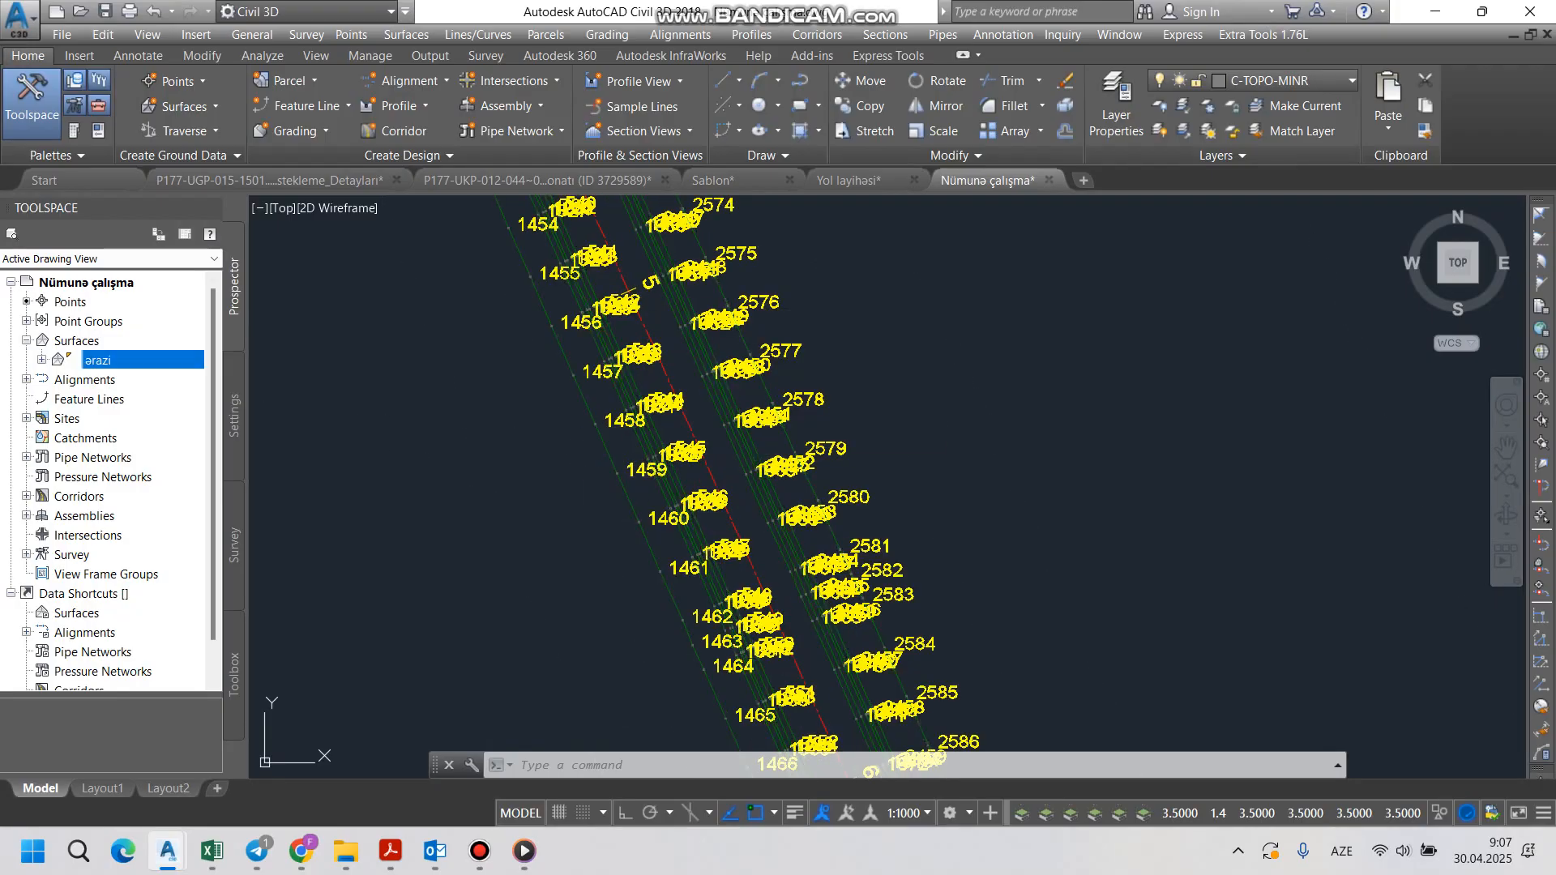
Step: Start exporting the points of point group yol noqteleri with the format TR No-XYZ (virgülle ayrılmış)
double_click(89, 322)
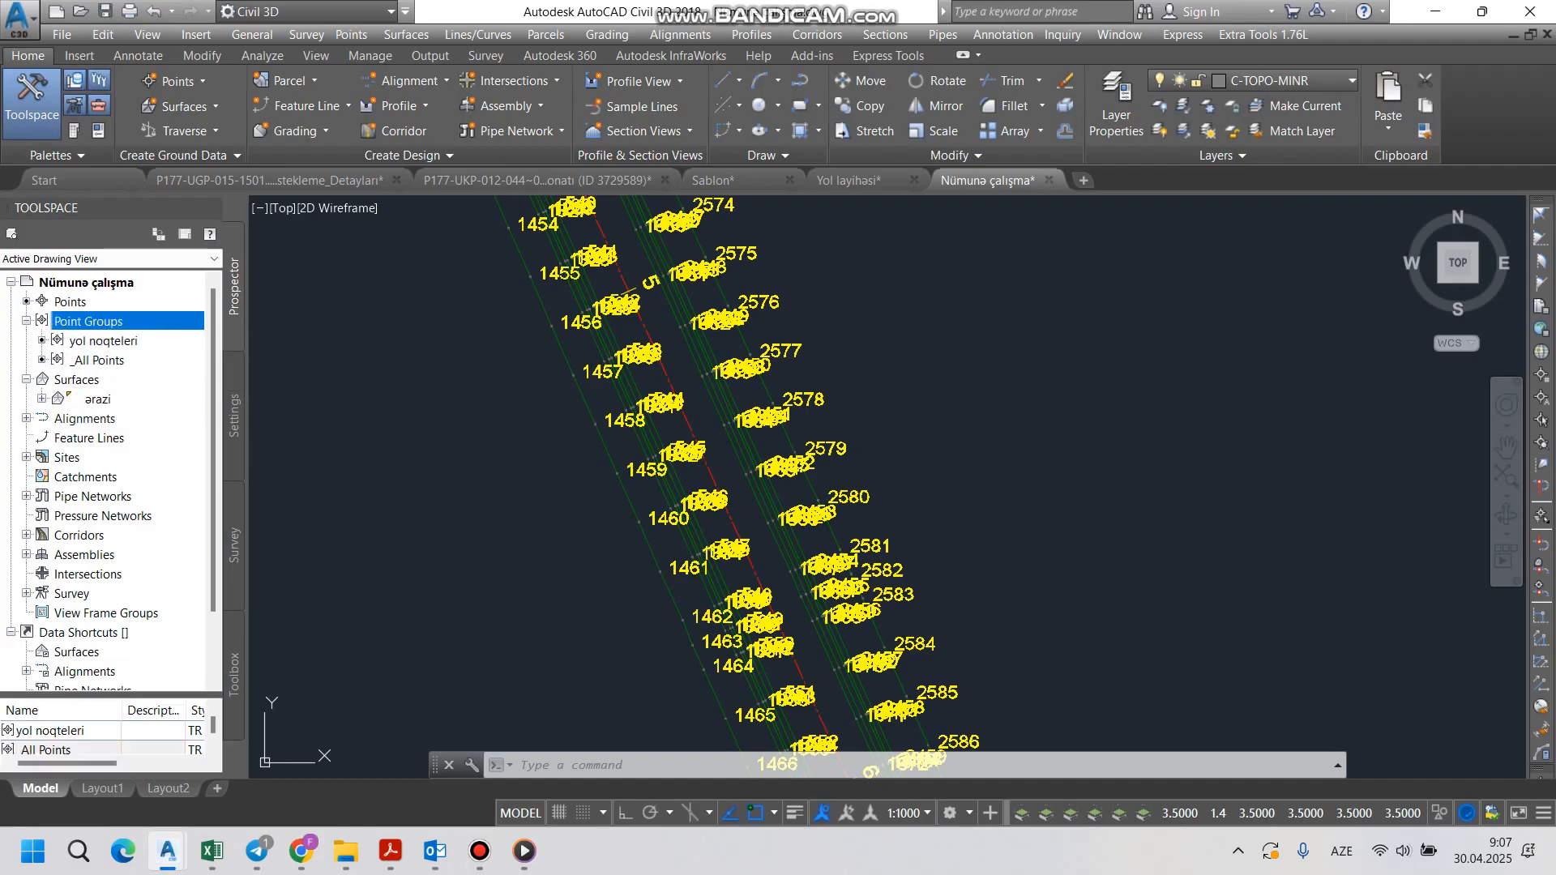
left_click(99, 340)
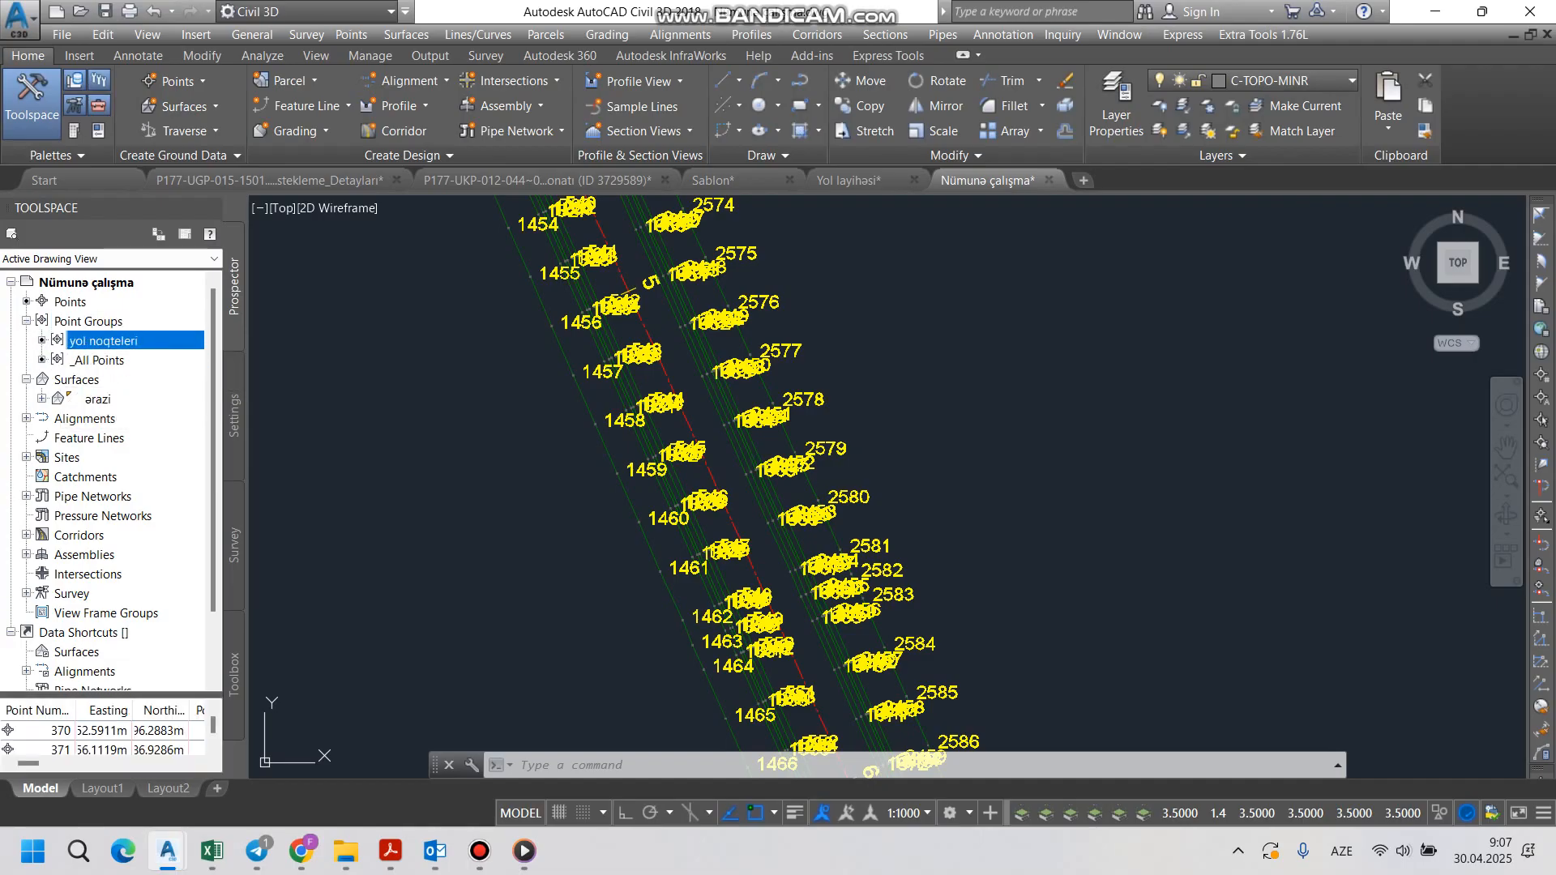
right_click(97, 341)
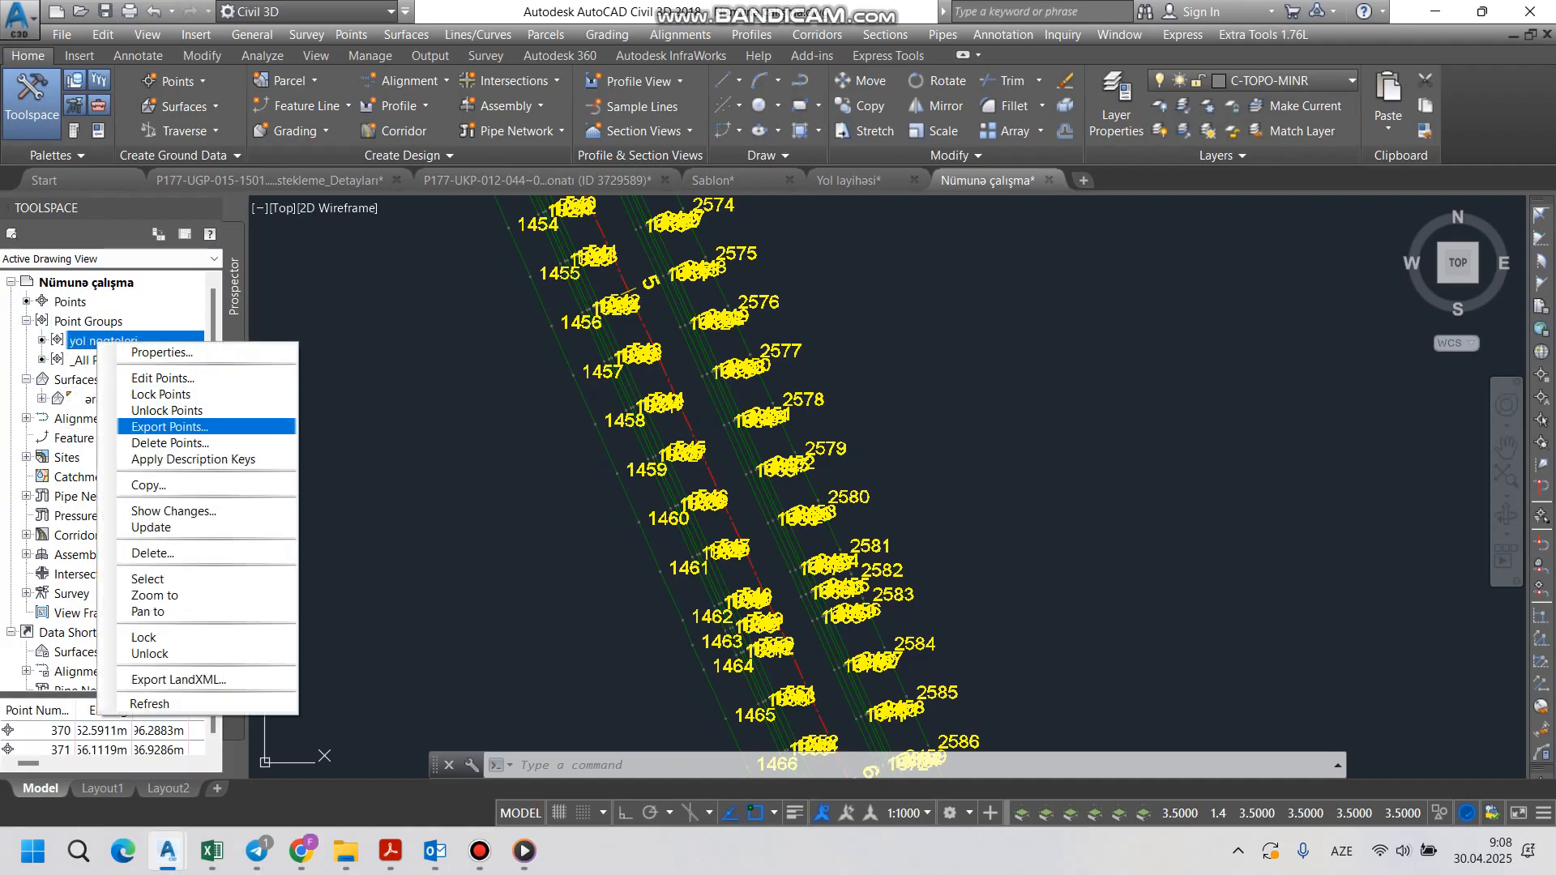
left_click(171, 426)
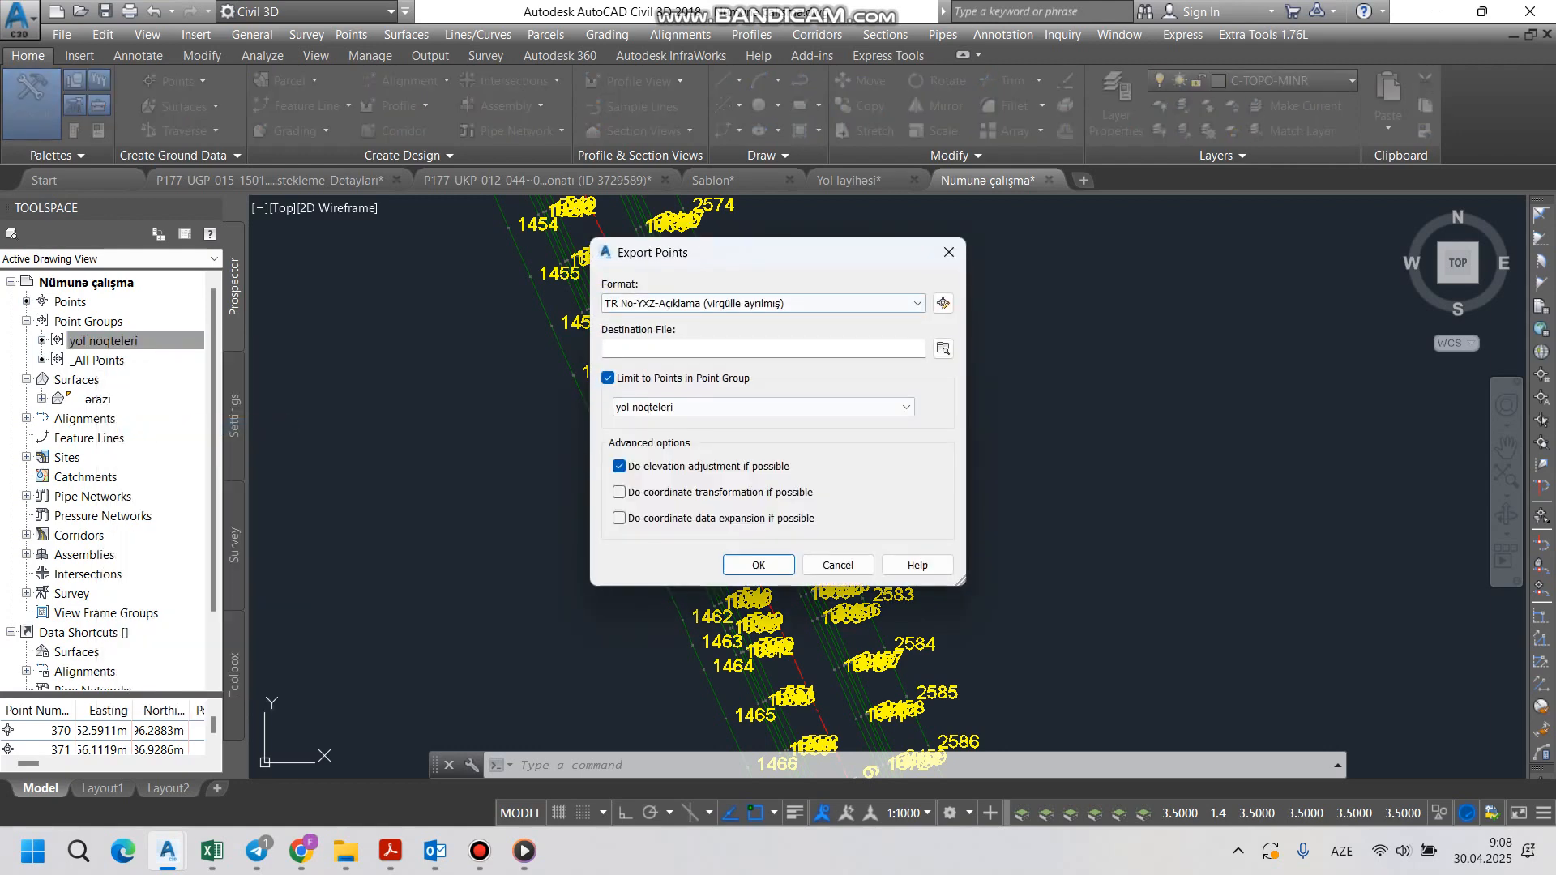
left_click(764, 304)
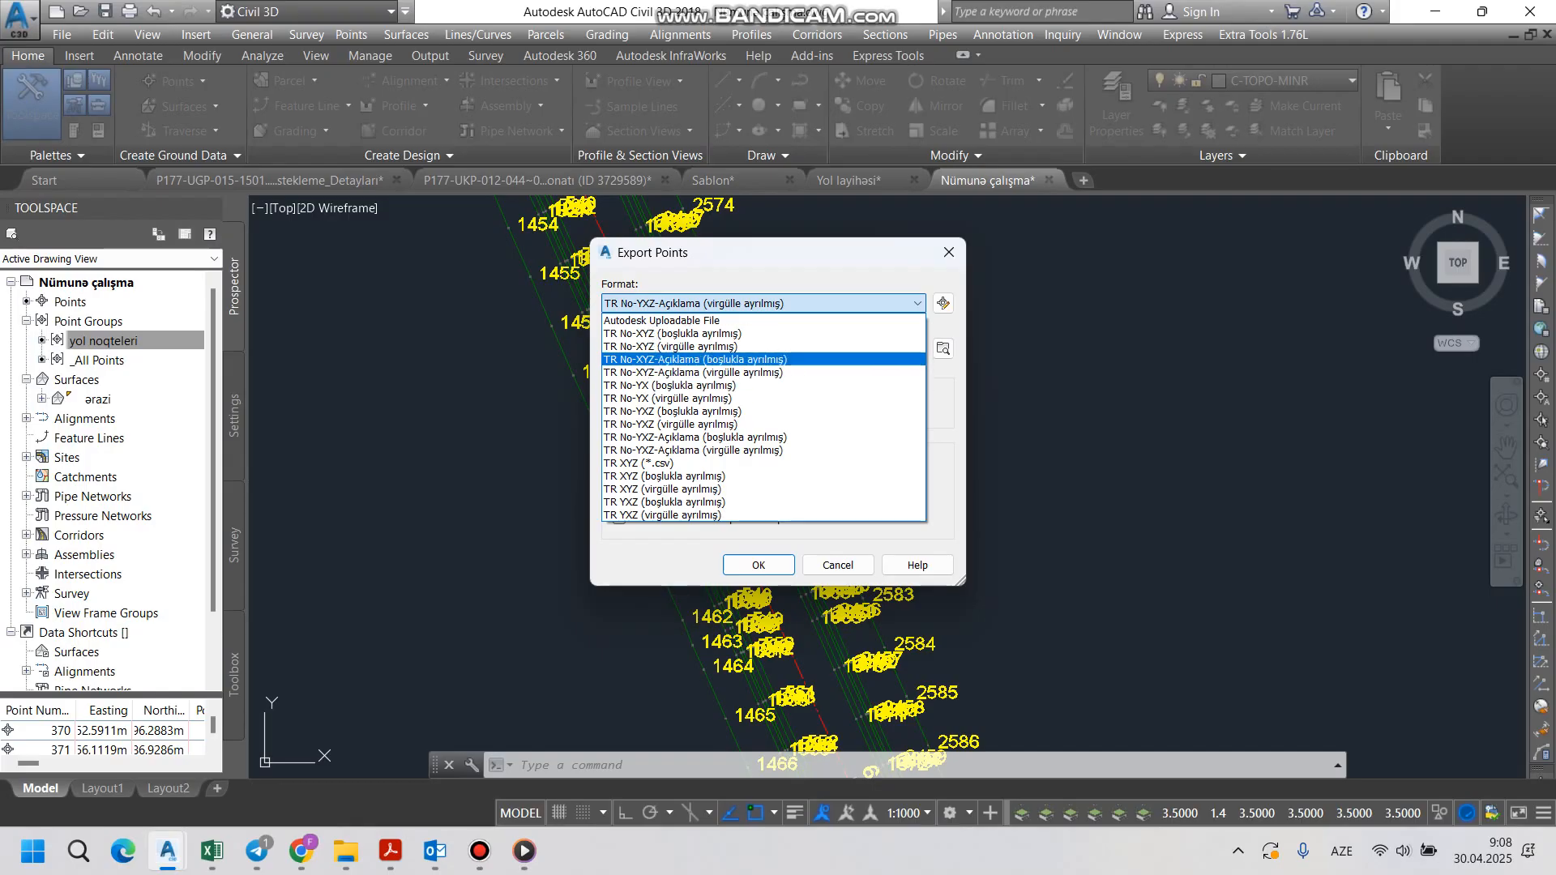
left_click(671, 347)
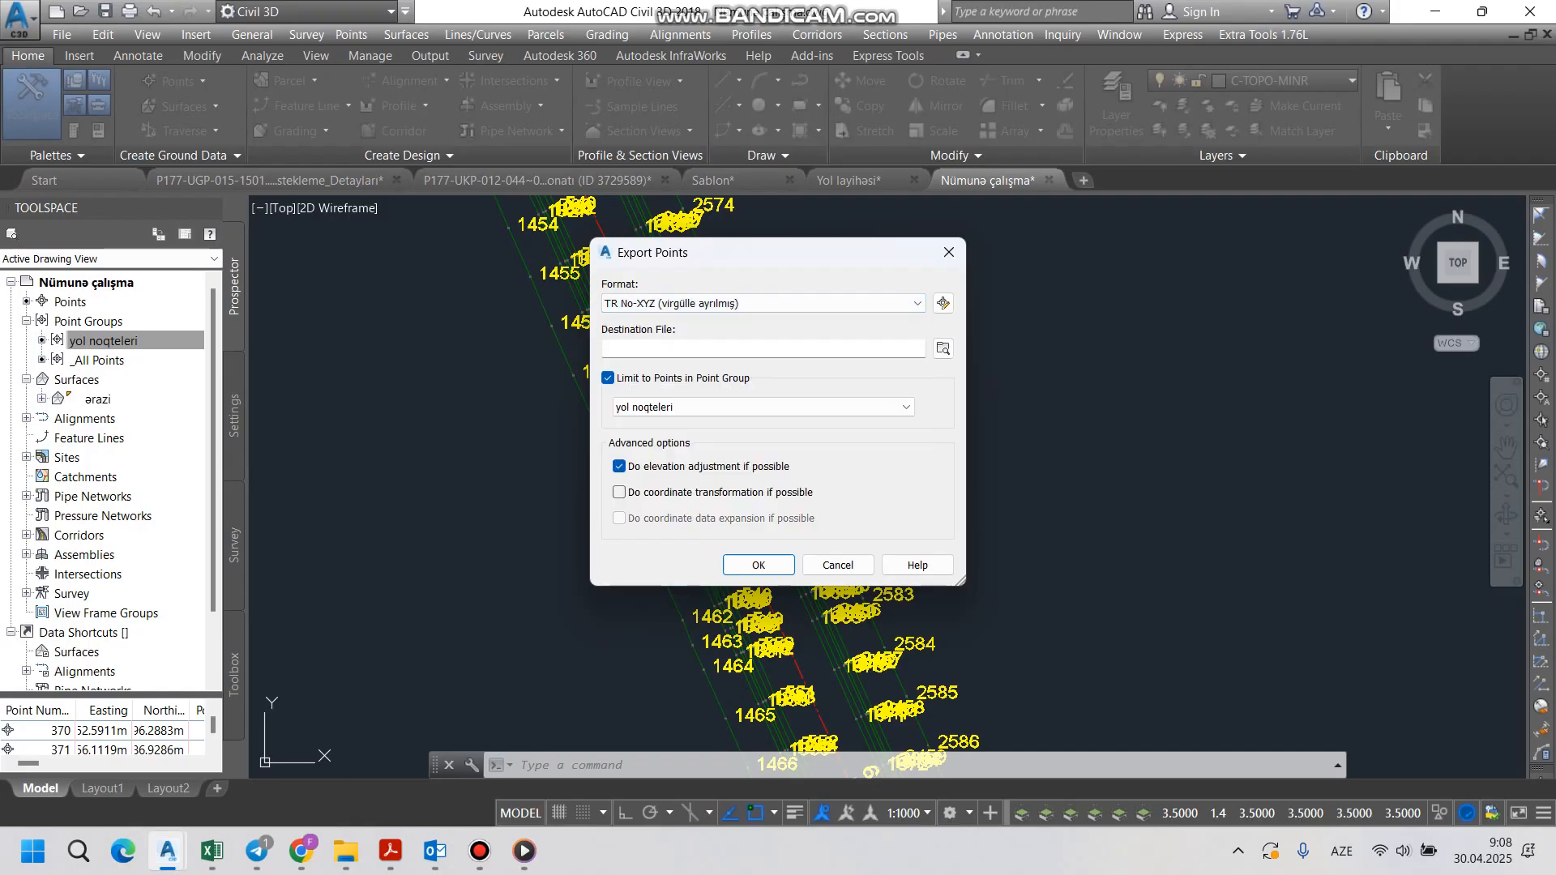
Step: Name the destination text file yol noqteleri on the desktop and export the points
left_click(758, 565)
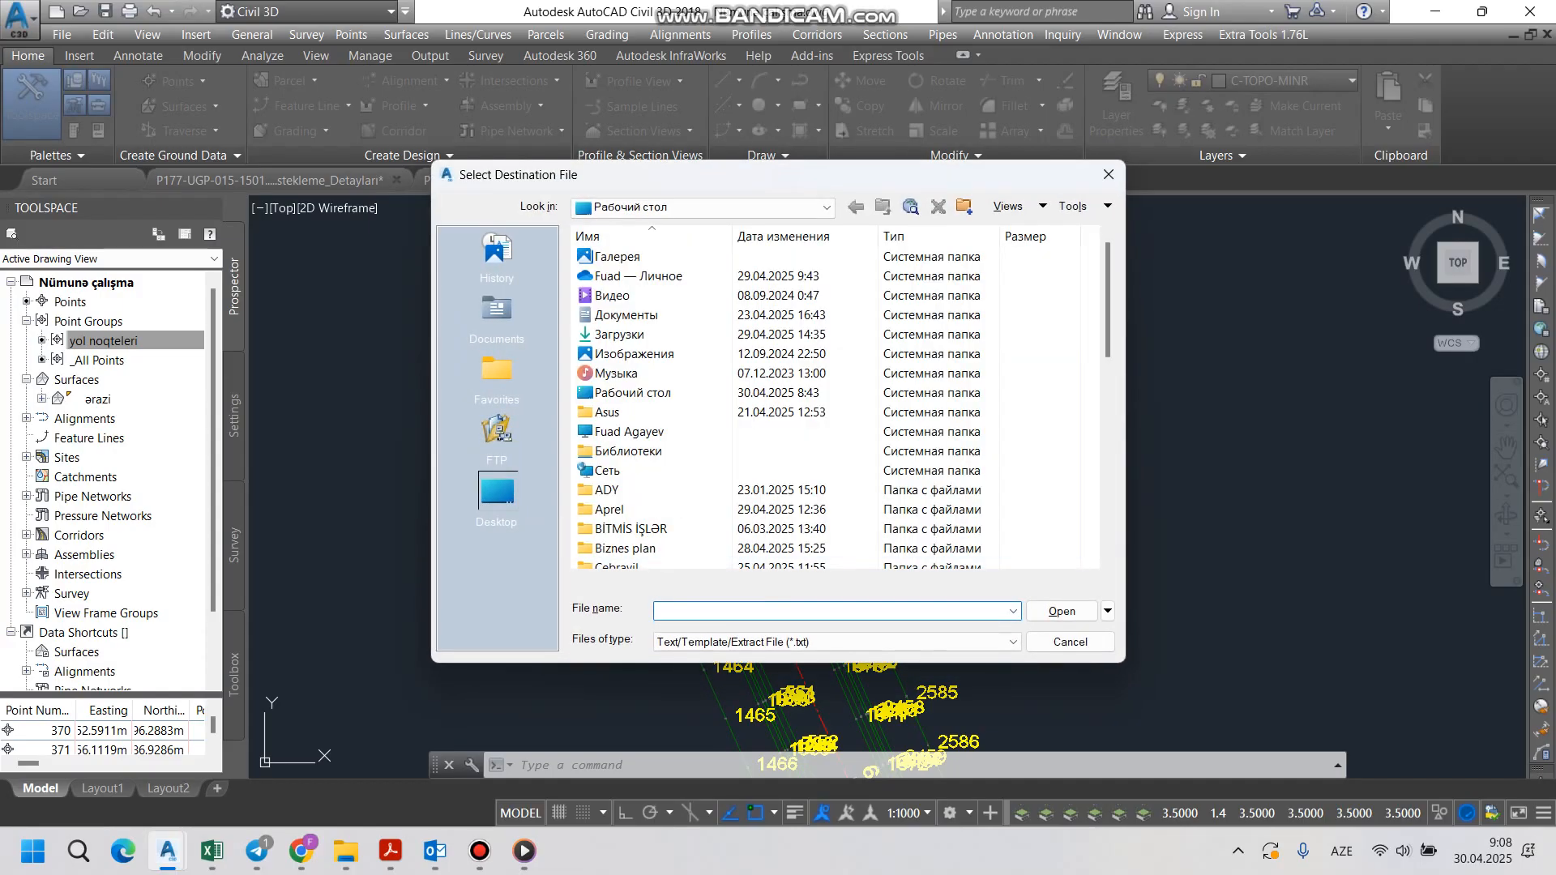
type("yol noqteleri")
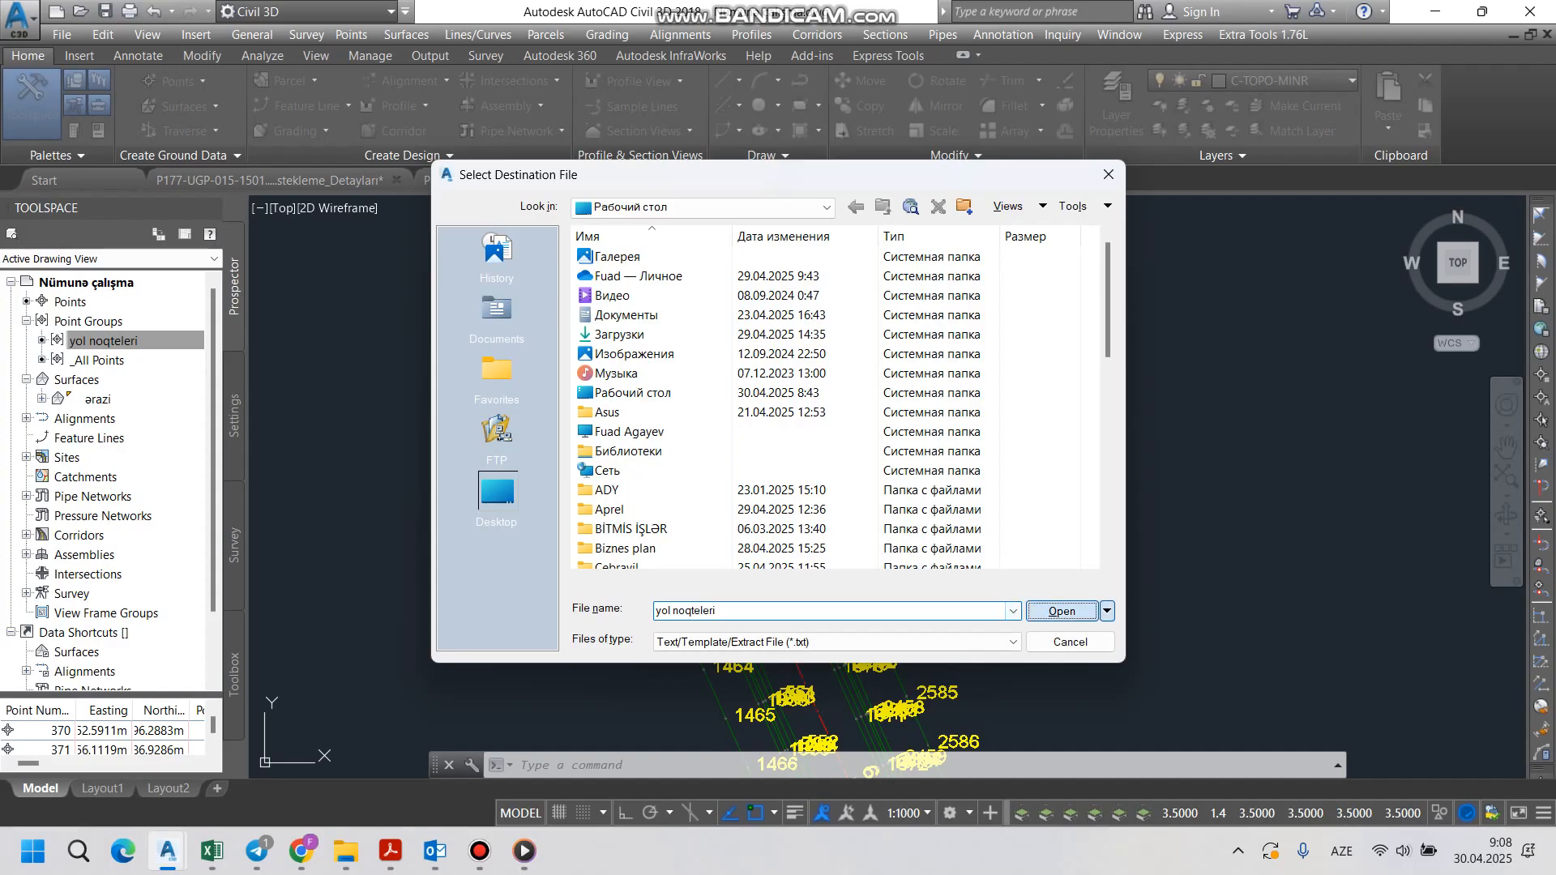
left_click(1062, 611)
left_click(757, 559)
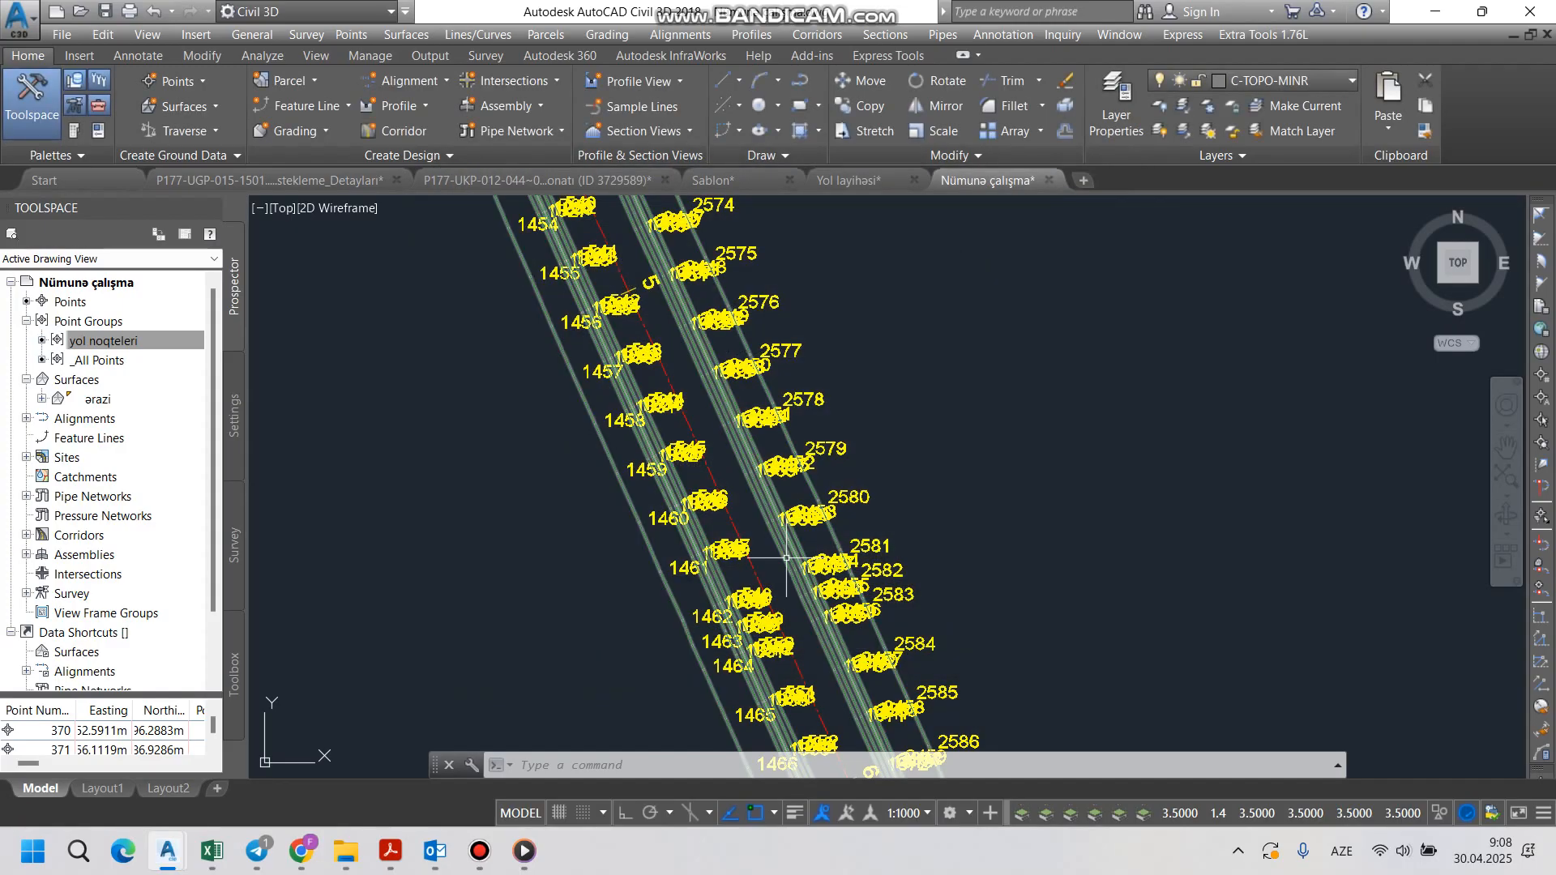
Step: Look over the whole corridor with its COGO points and the profile view beside it
mouse_move(661, 571)
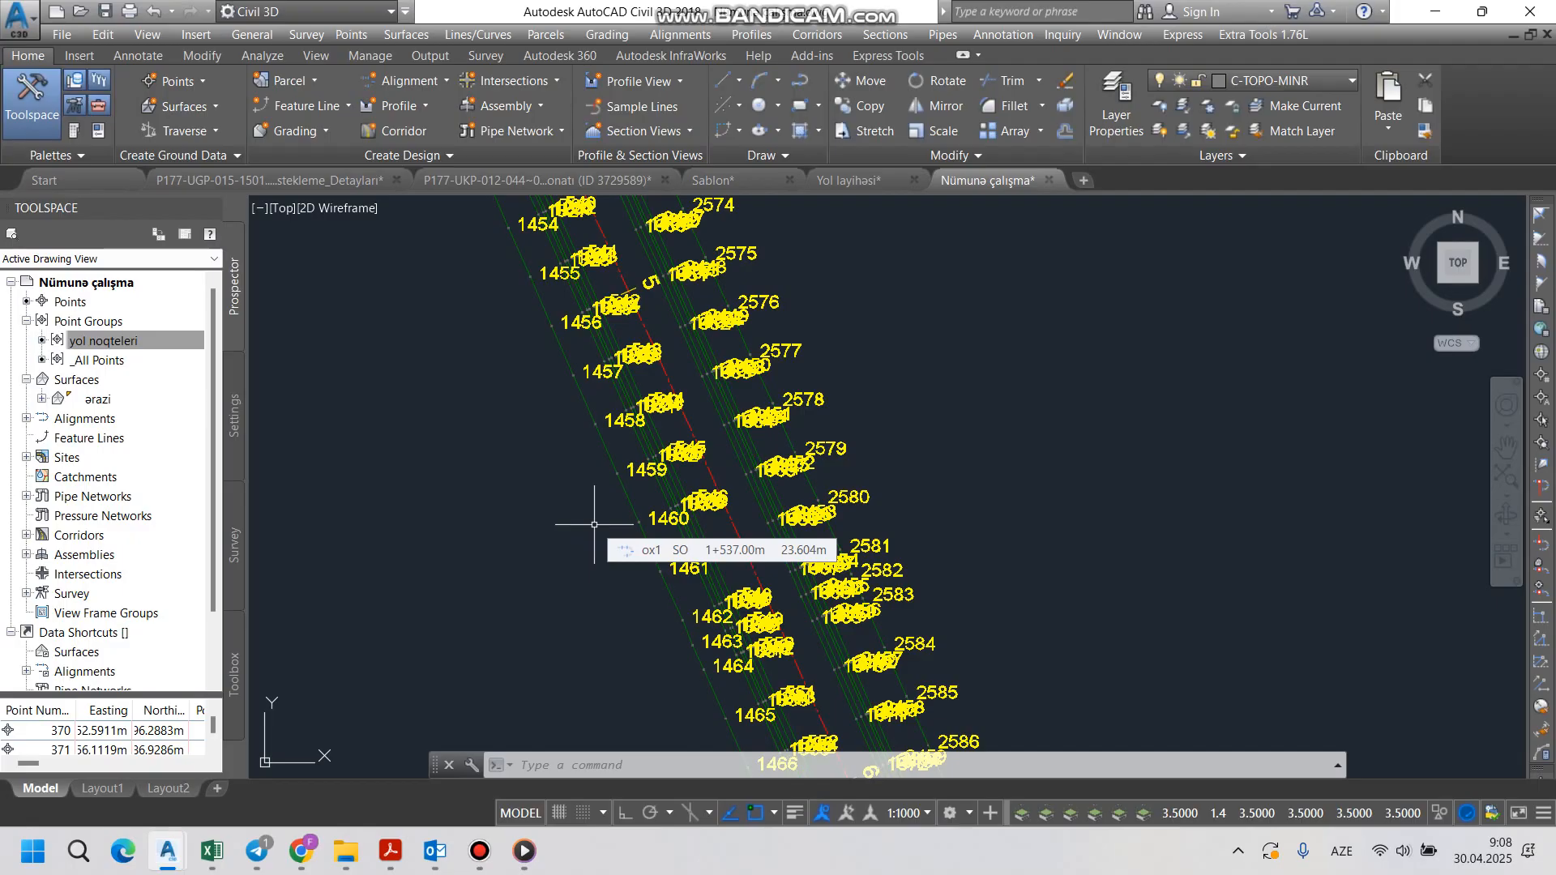
scroll(745, 381, "down", 4)
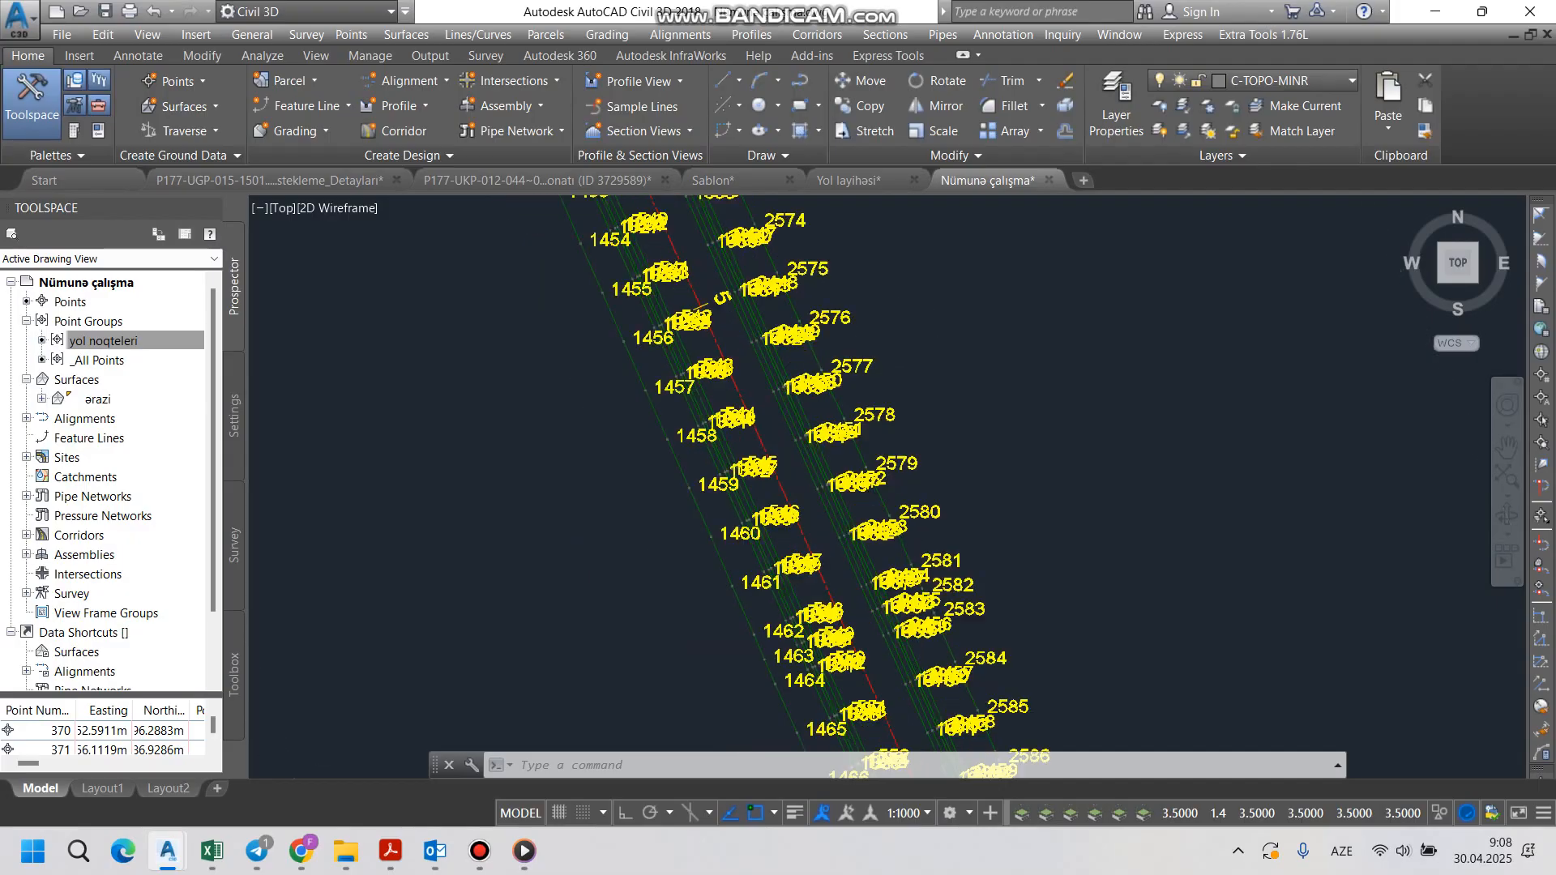
scroll(697, 367, "up", 5)
scroll(718, 393, "down", 5)
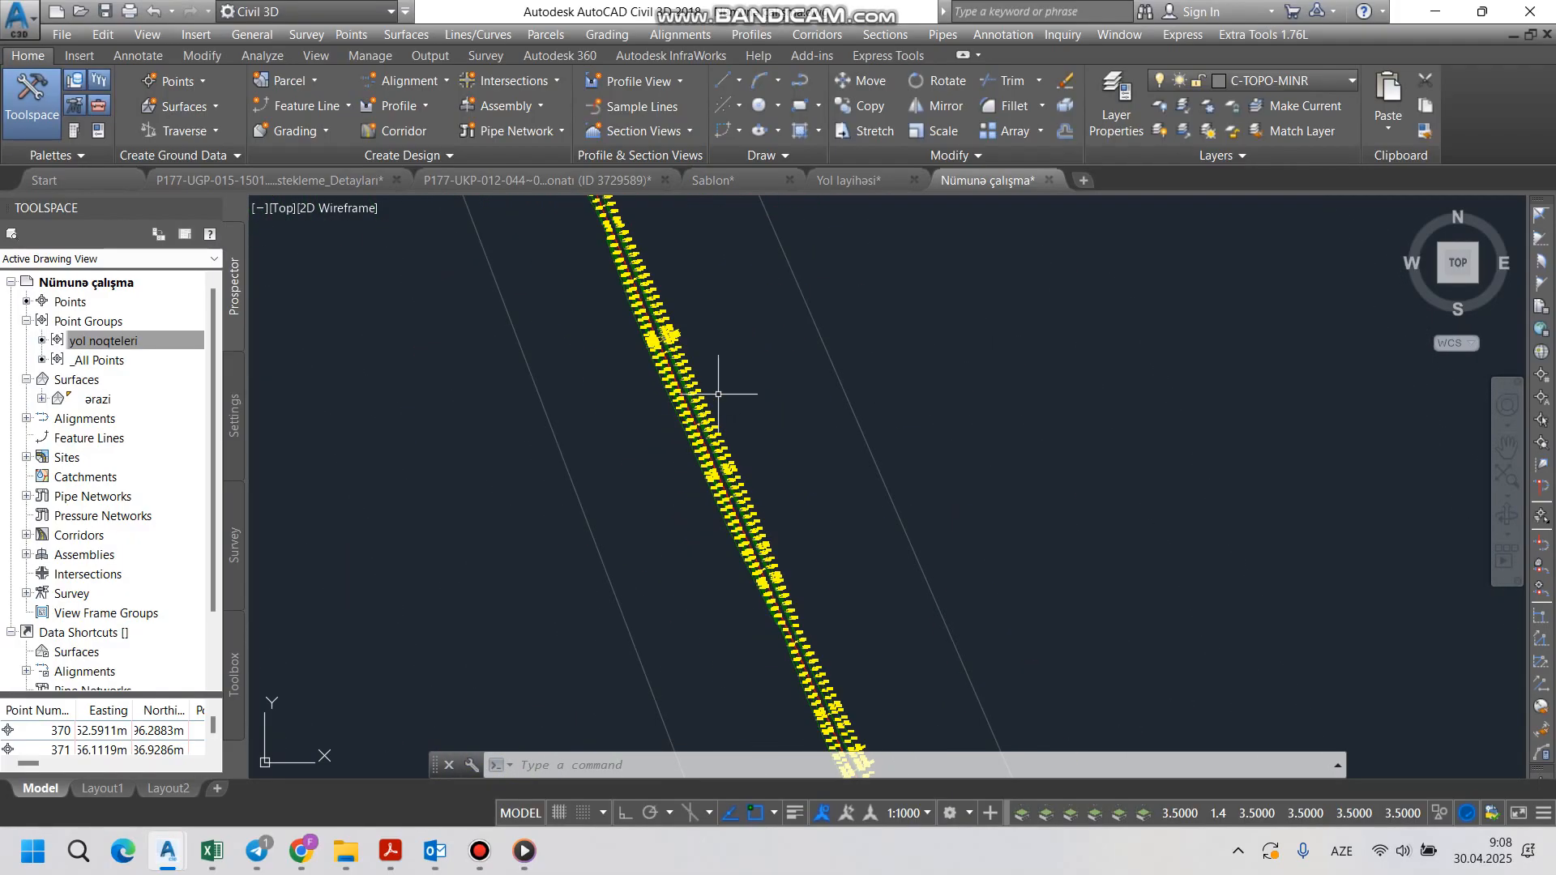
scroll(677, 349, "up", 5)
scroll(695, 356, "down", 2)
scroll(695, 378, "down", 4)
scroll(910, 306, "up", 3)
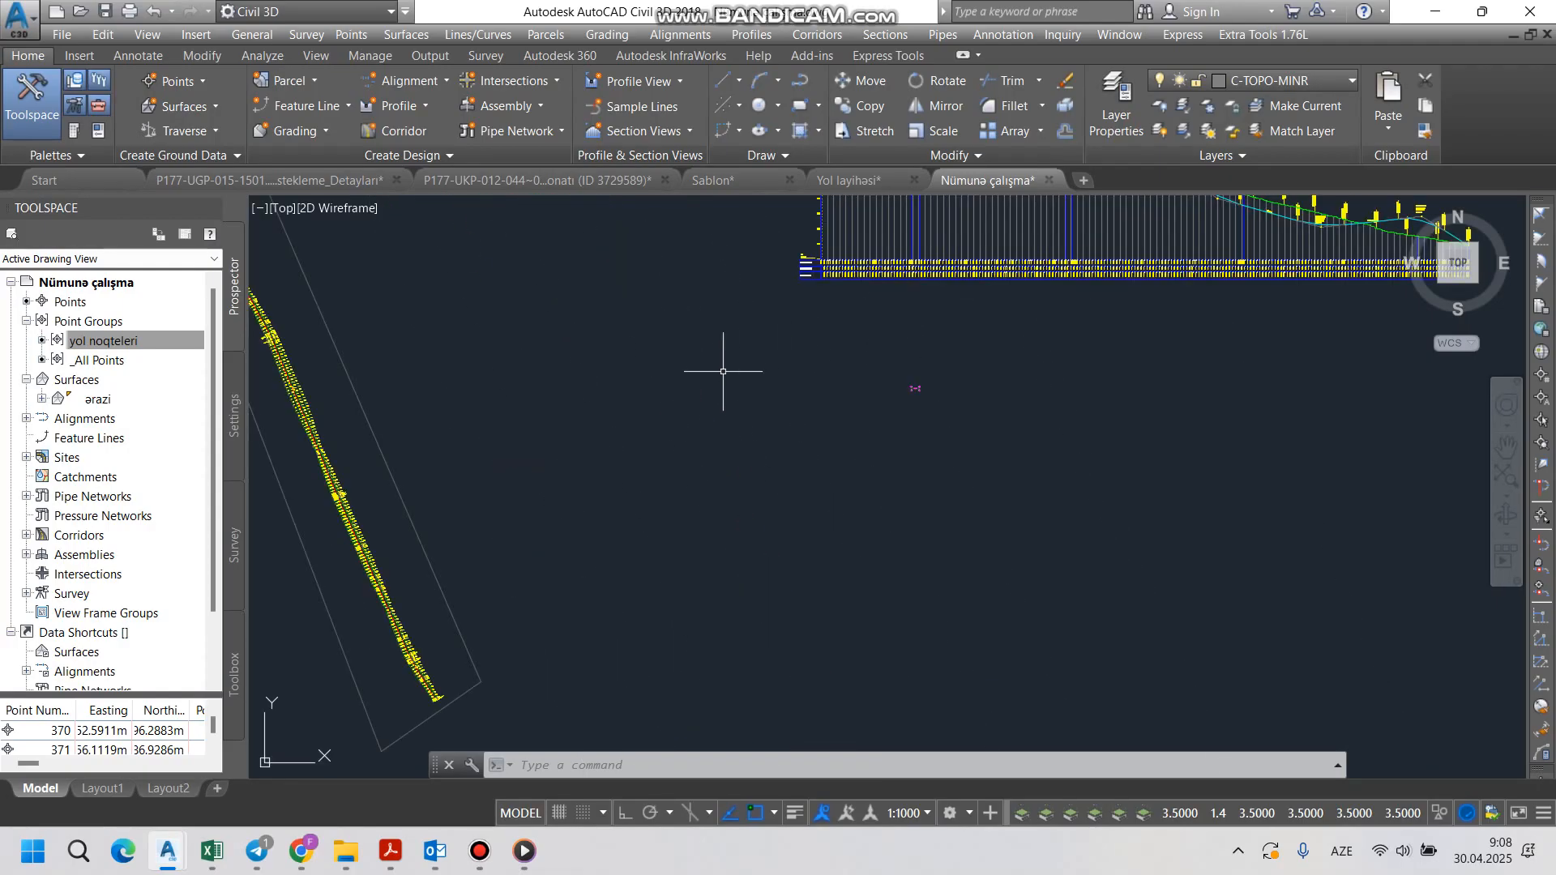
scroll(722, 371, "down", 2)
scroll(636, 382, "up", 2)
scroll(496, 442, "down", 2)
mouse_move(521, 424)
middle_mouse_down()
mouse_move(767, 451)
mouse_move(683, 432)
middle_mouse_up()
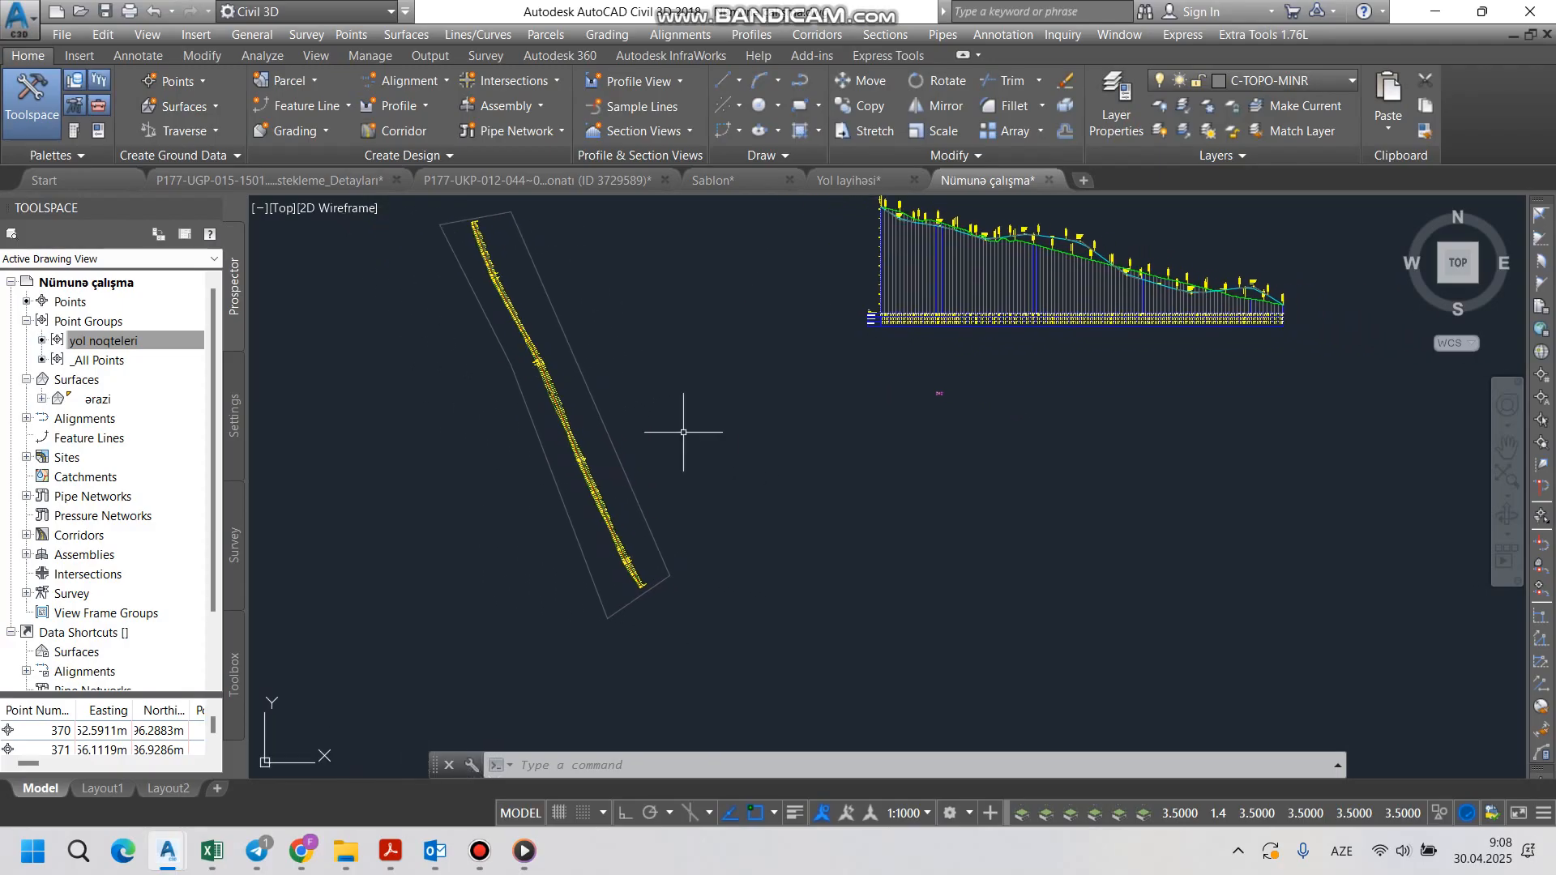
Step: Create a corridor surface for koridor1 and add the Datum link code to it as data
scroll(705, 434, "up", 6)
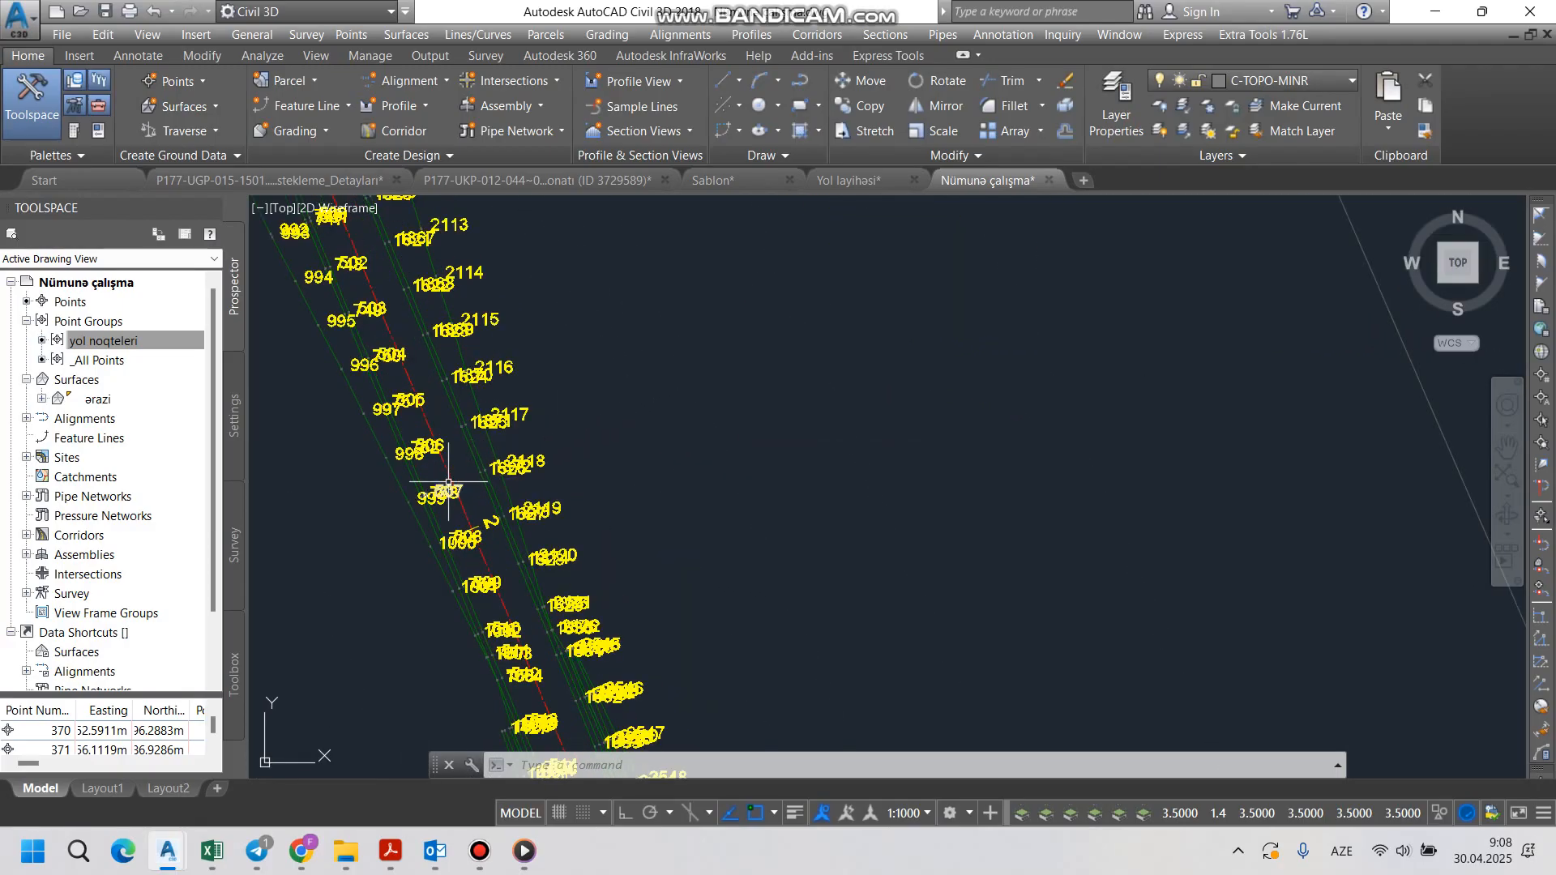
scroll(448, 482, "up", 4)
left_click(500, 435)
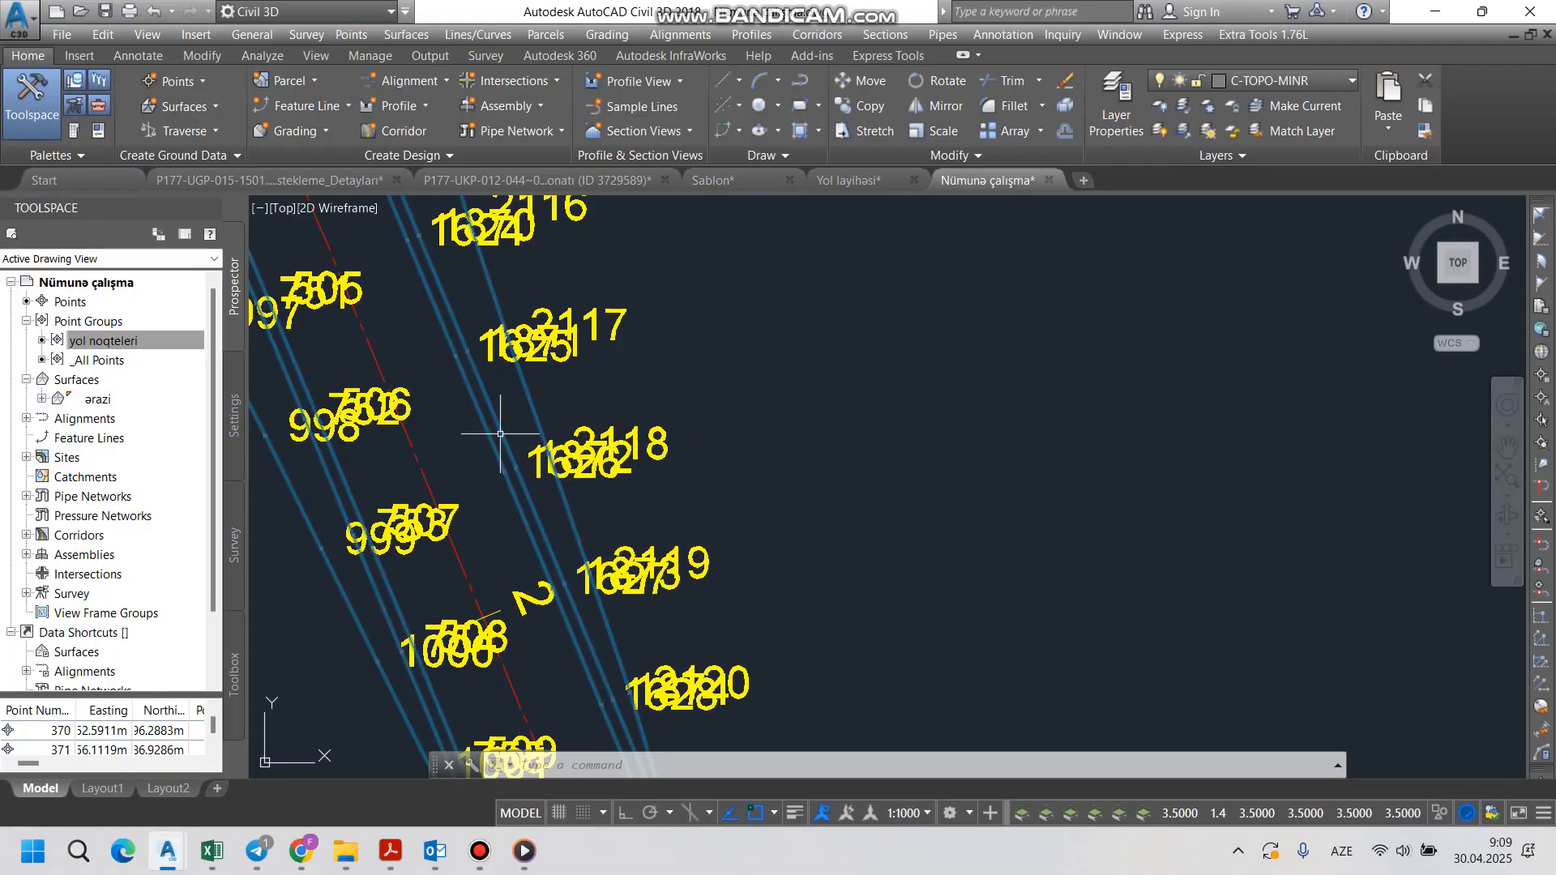
right_click(491, 404)
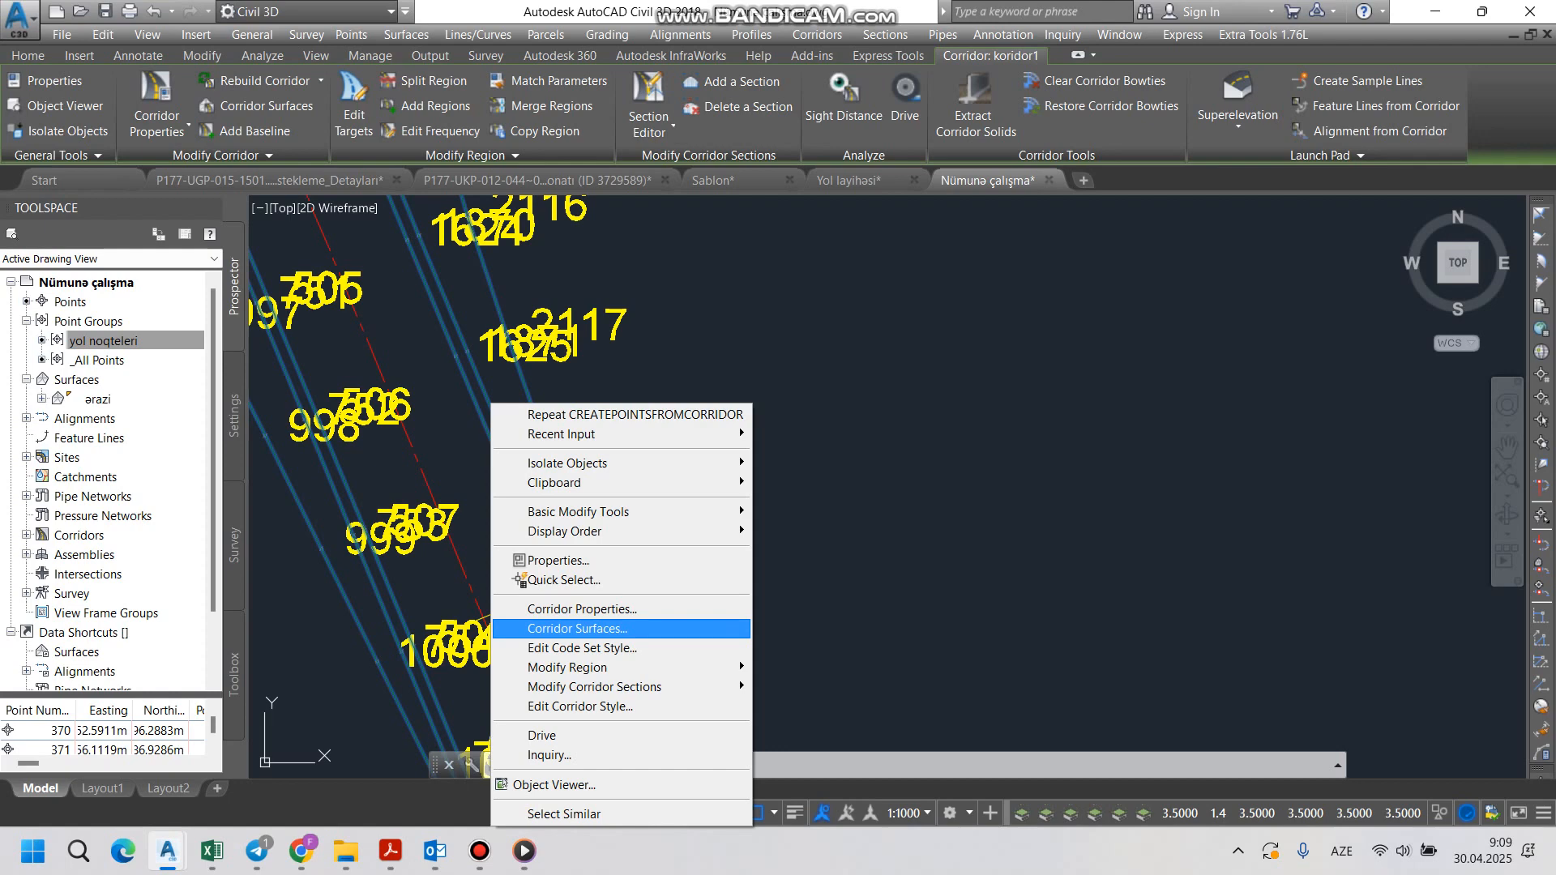
left_click(576, 628)
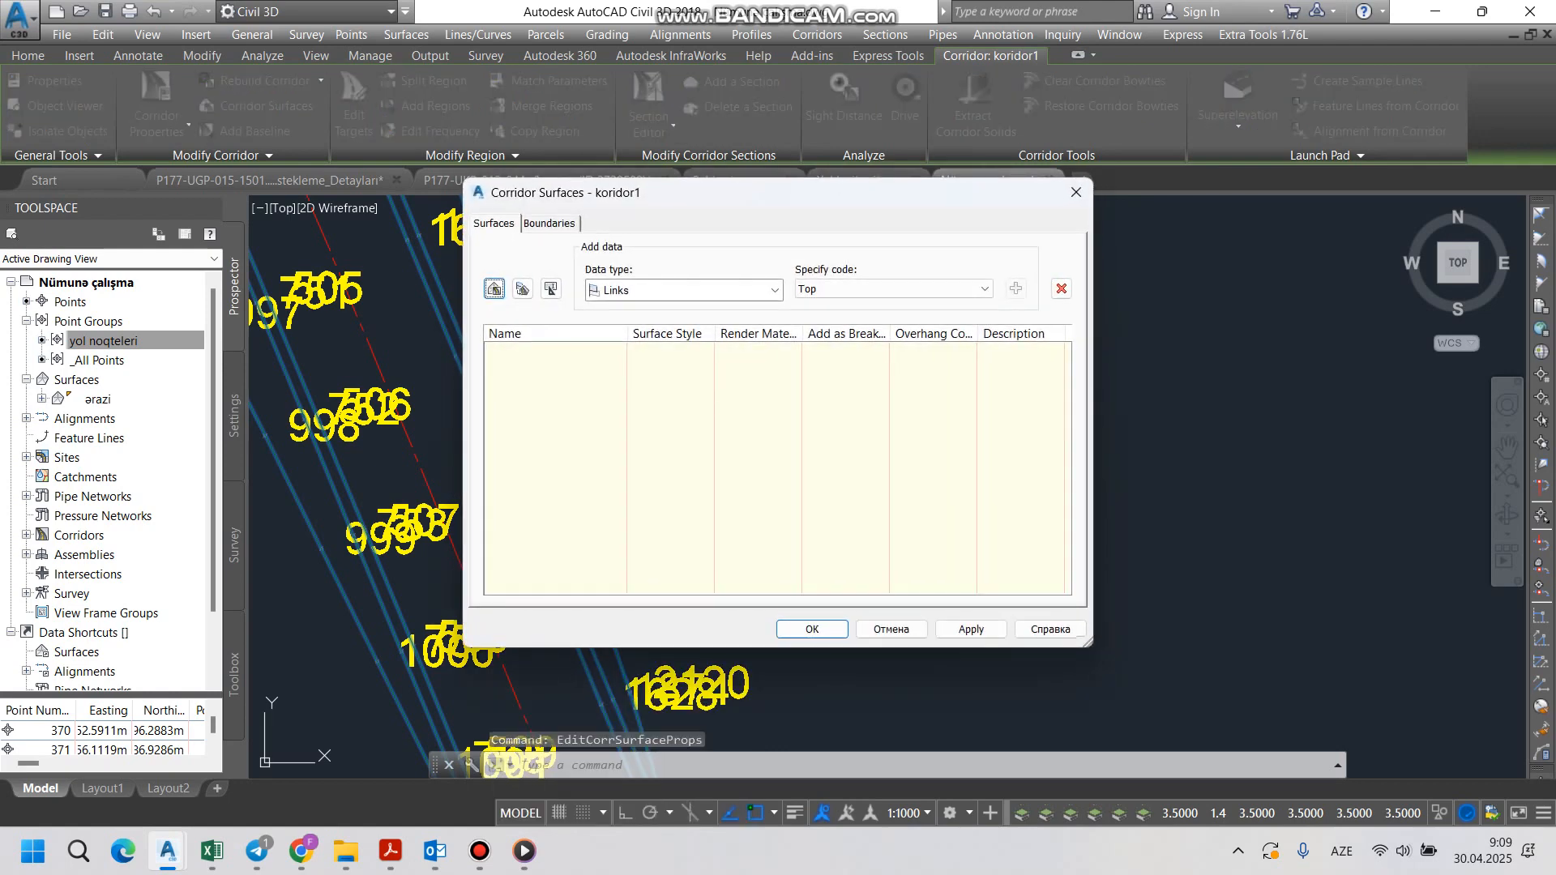
left_click(494, 289)
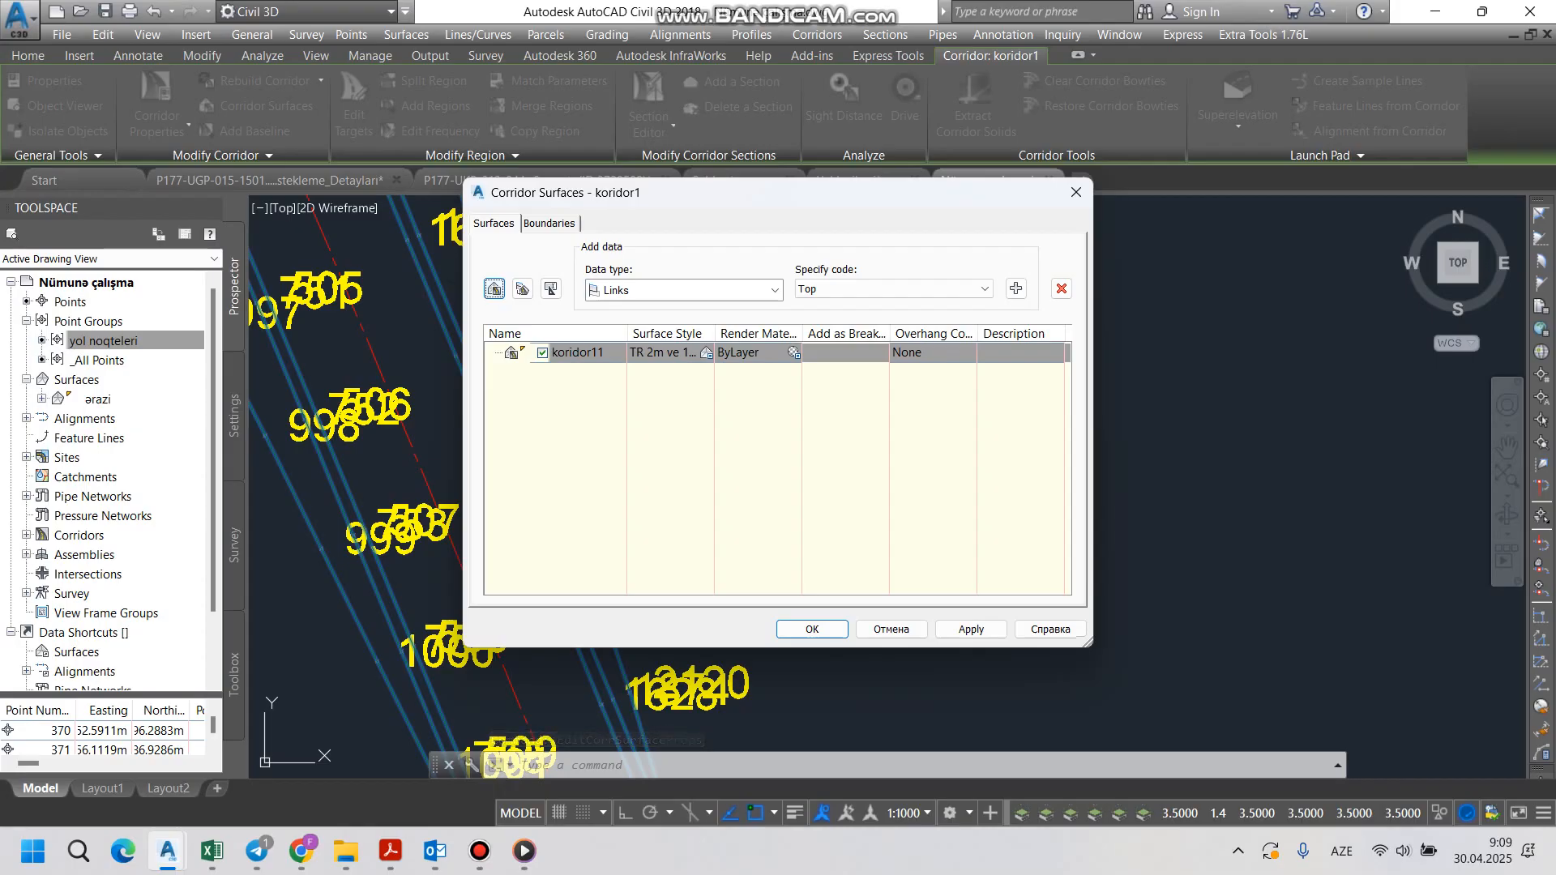
left_click(891, 288)
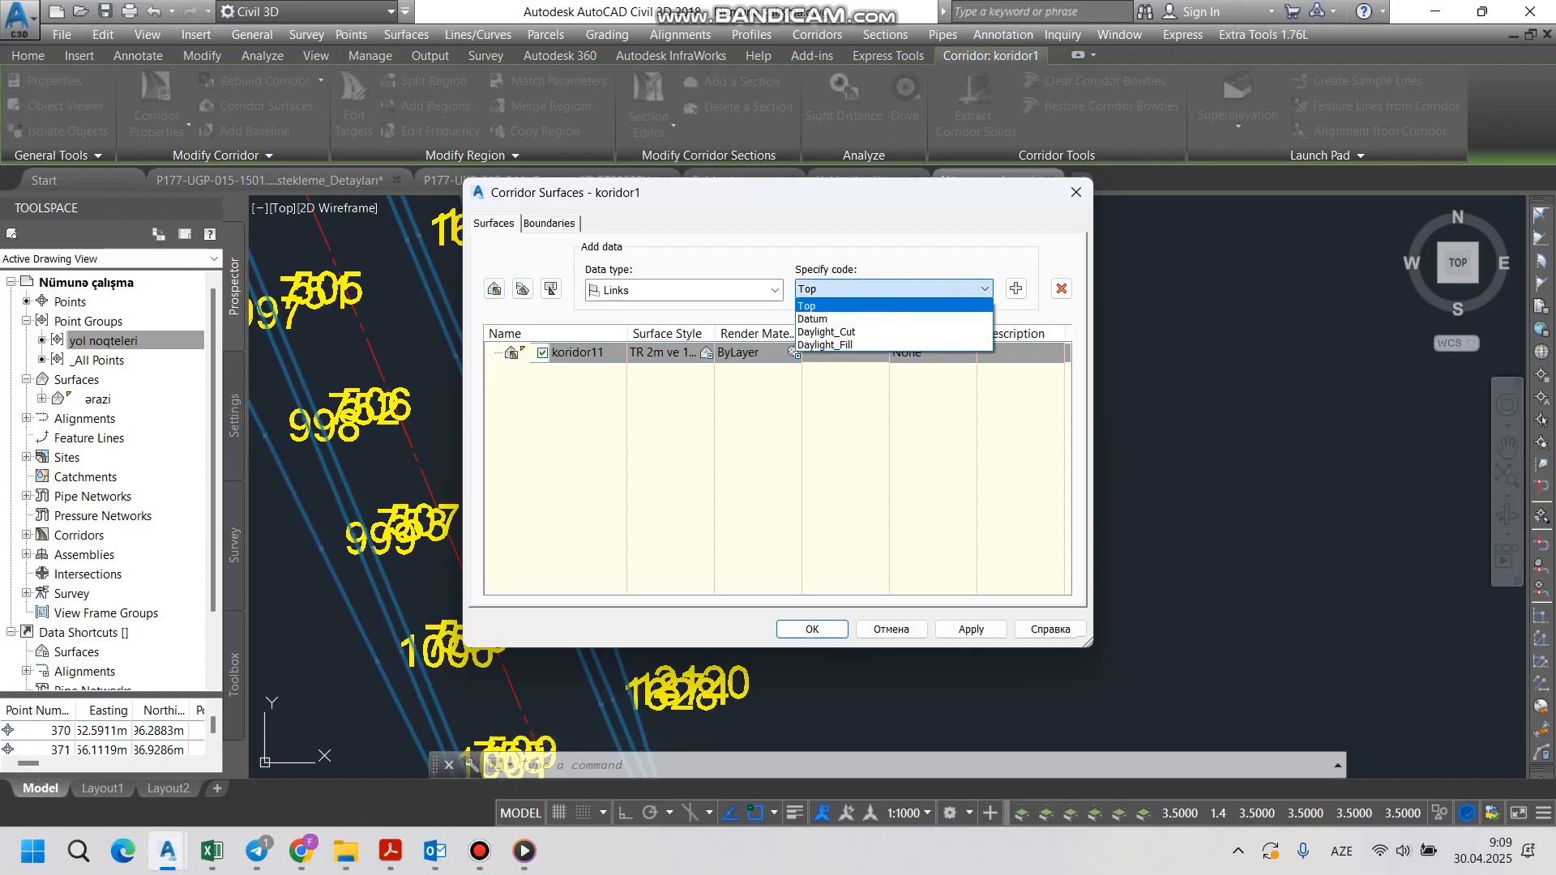
left_click(813, 319)
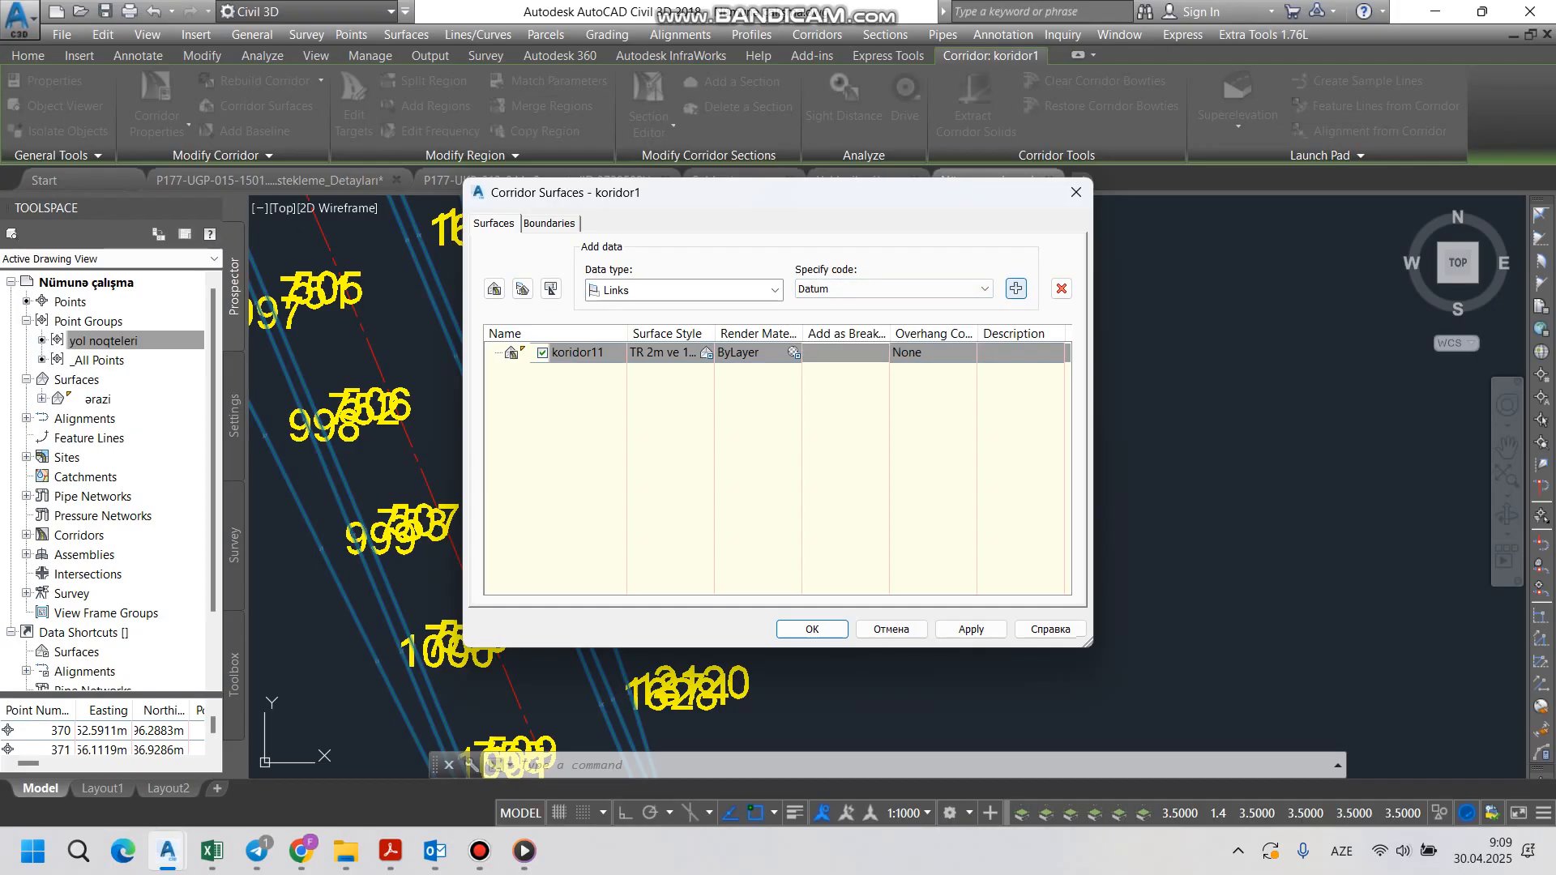
left_click(1015, 288)
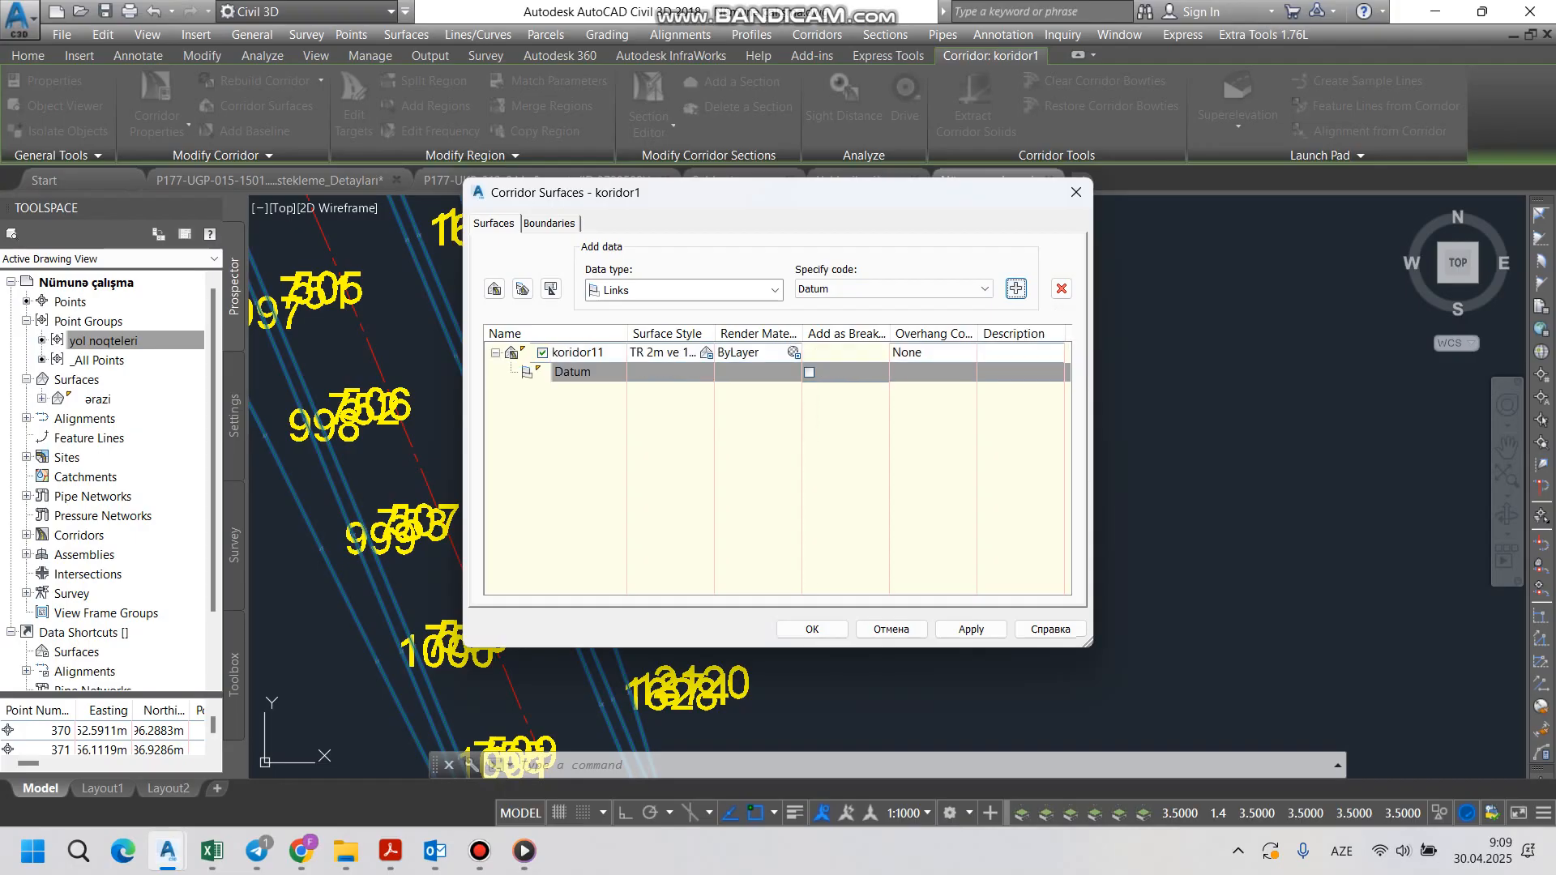
Step: Add the corridor extents as outer boundary to the surface koridor11 and rebuild the corridor
left_click(549, 223)
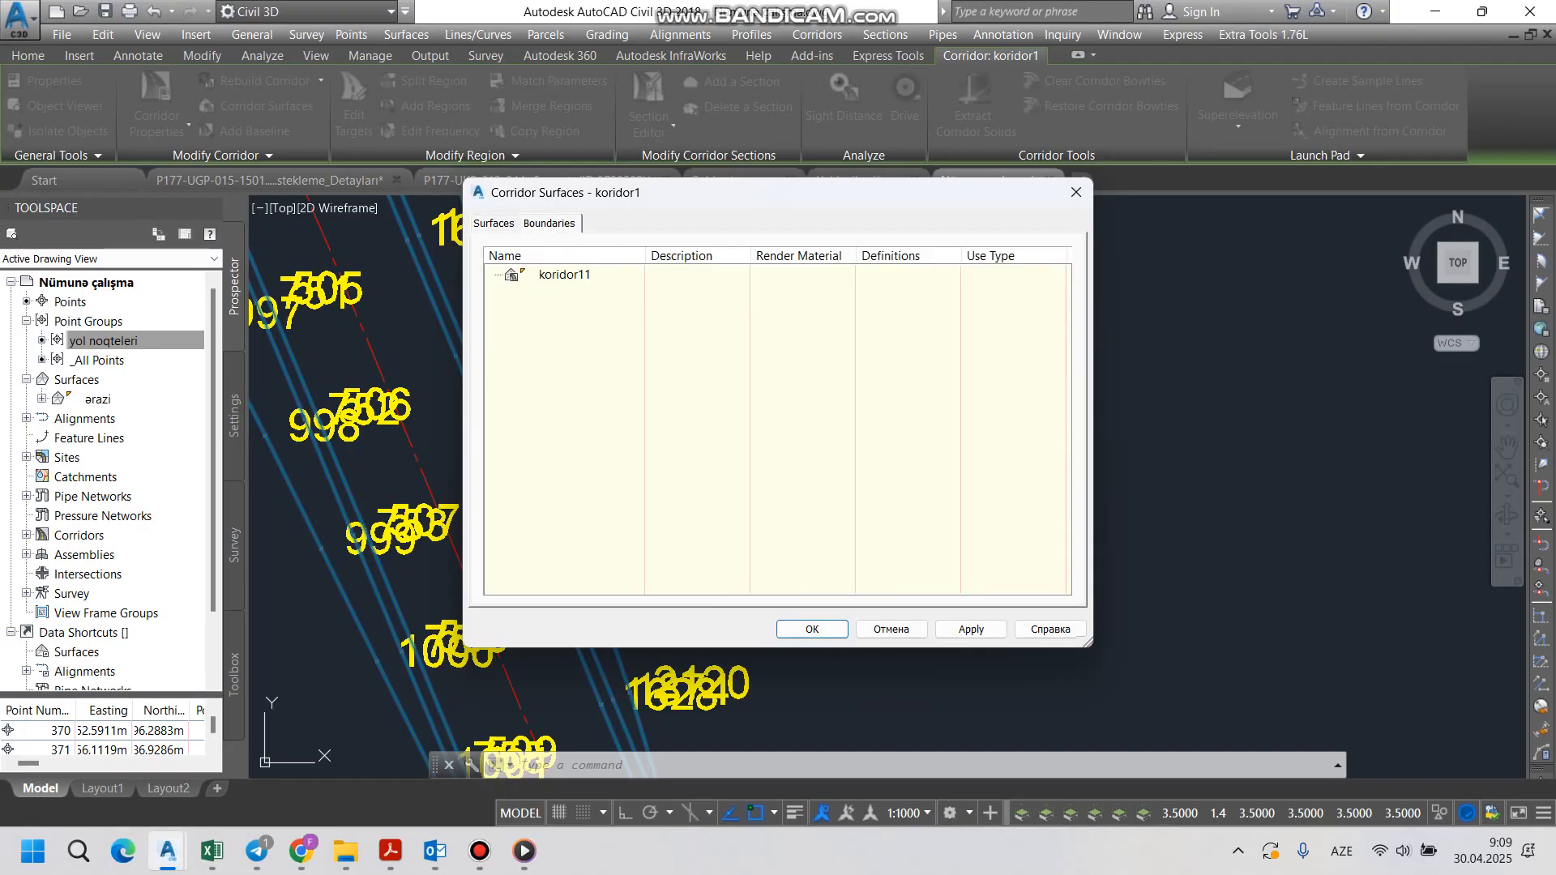
left_click(564, 275)
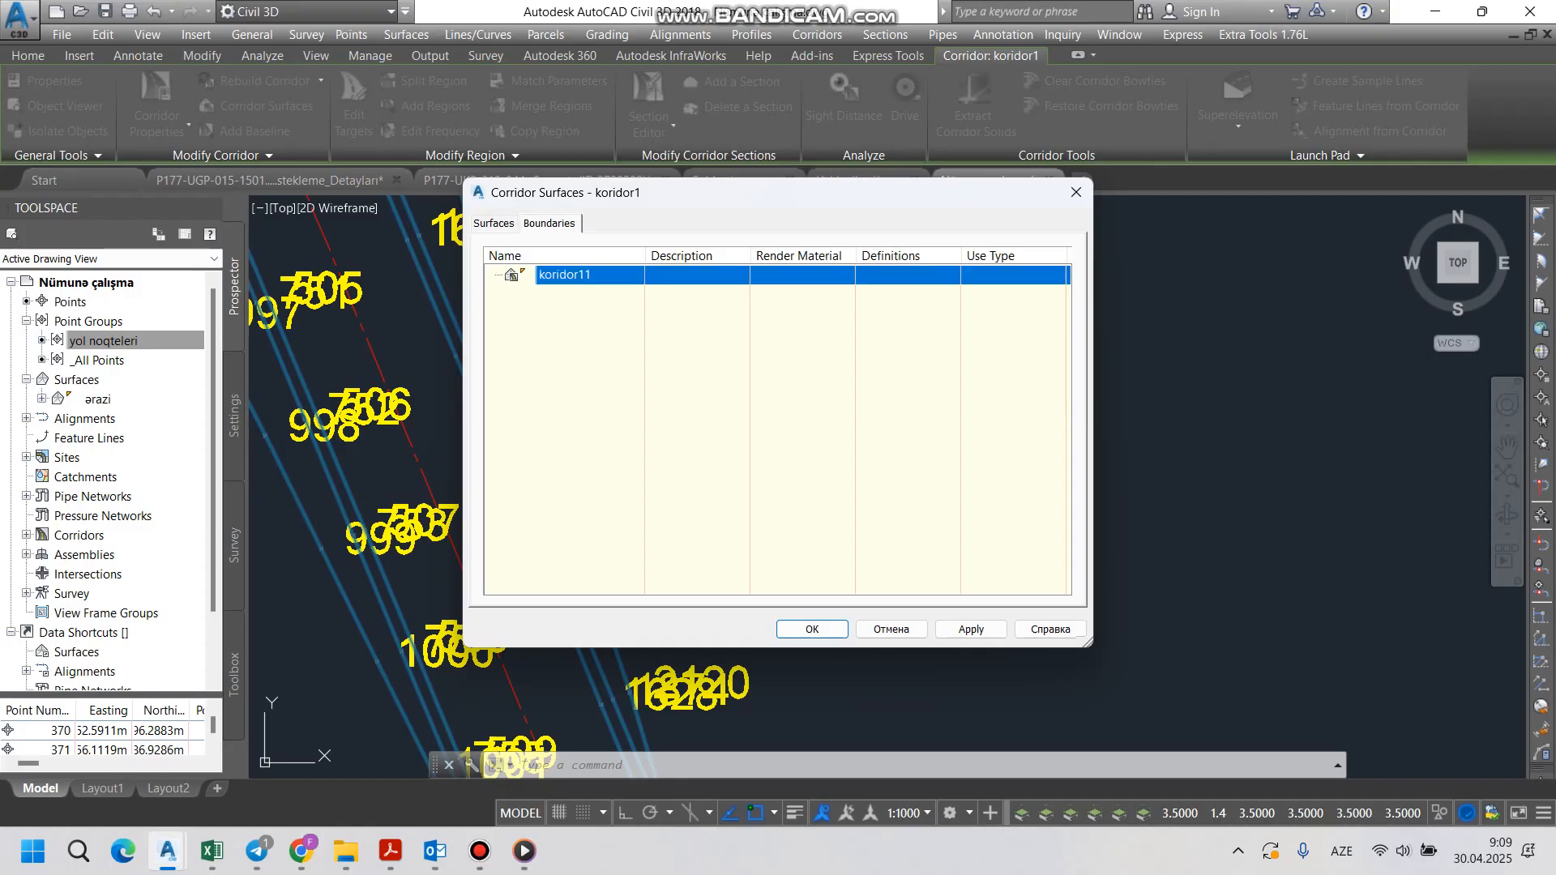
right_click(570, 276)
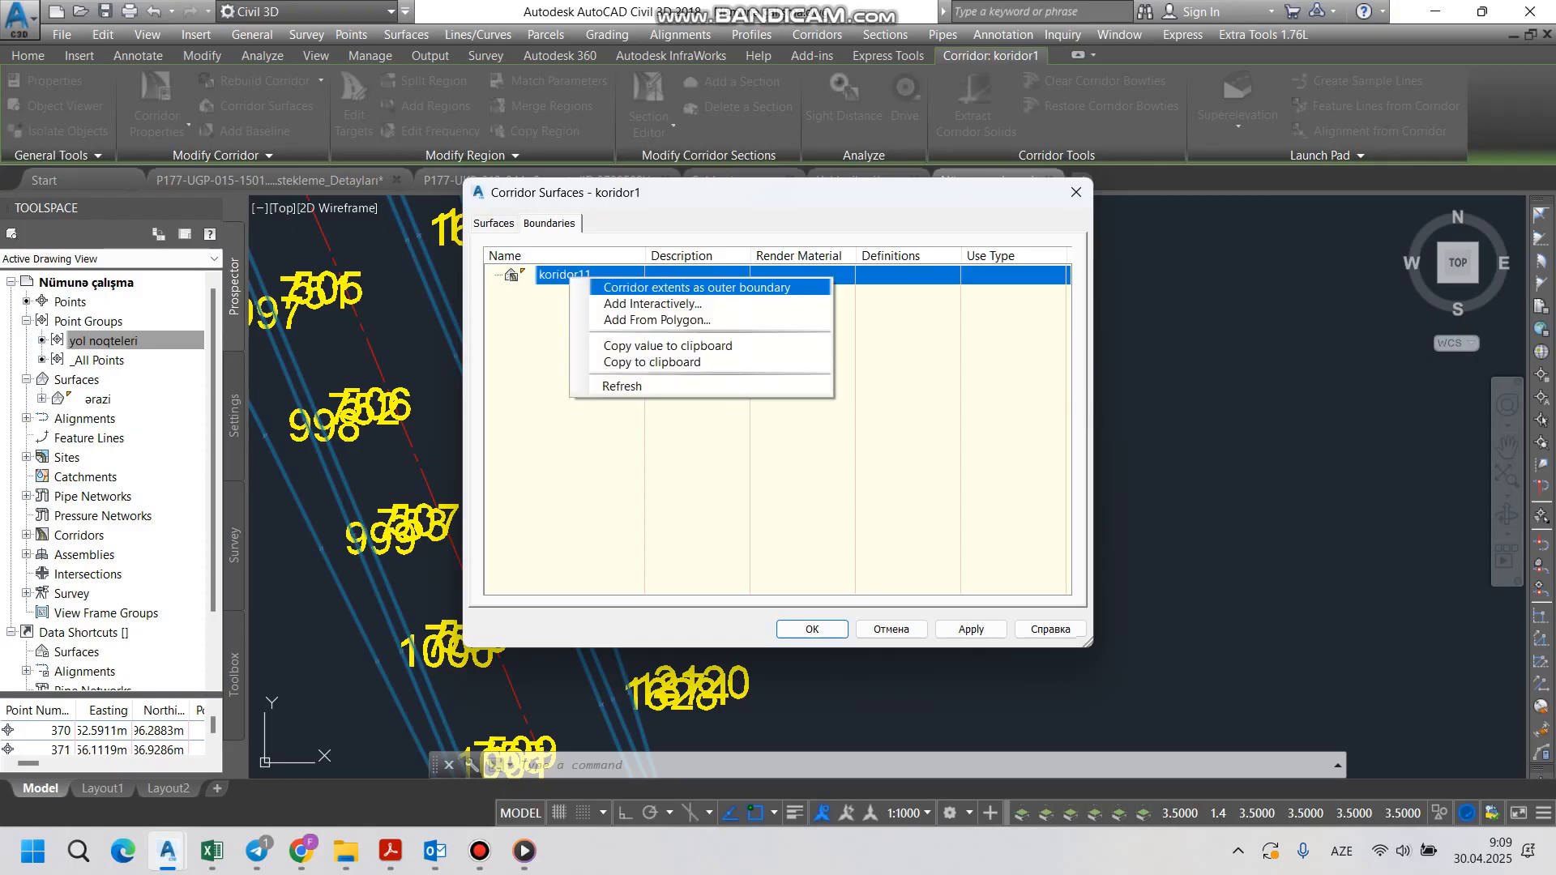
left_click(697, 288)
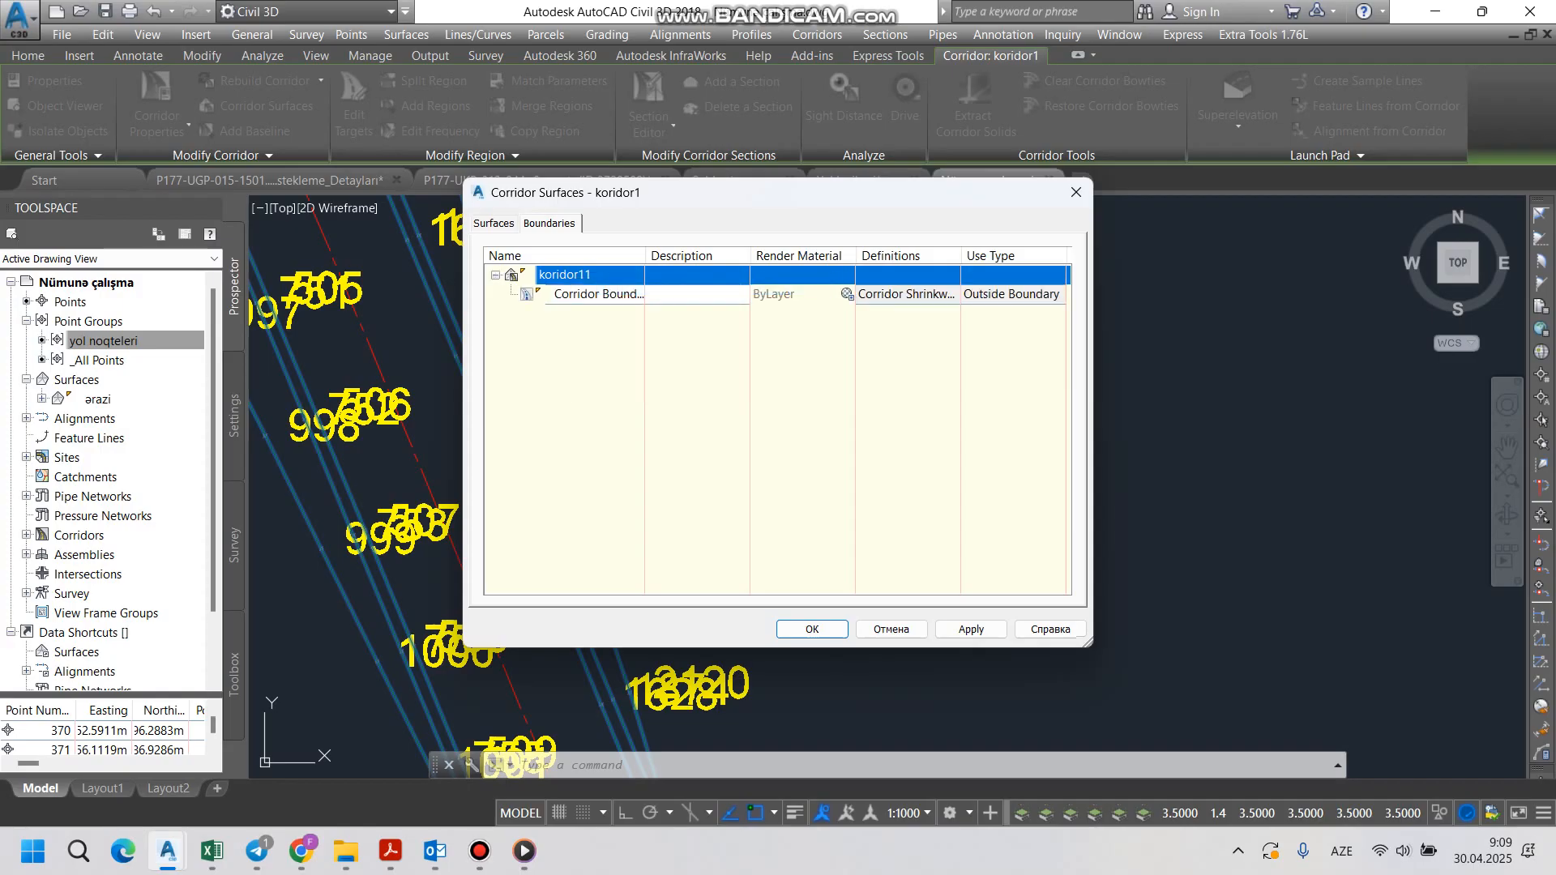
key("Return")
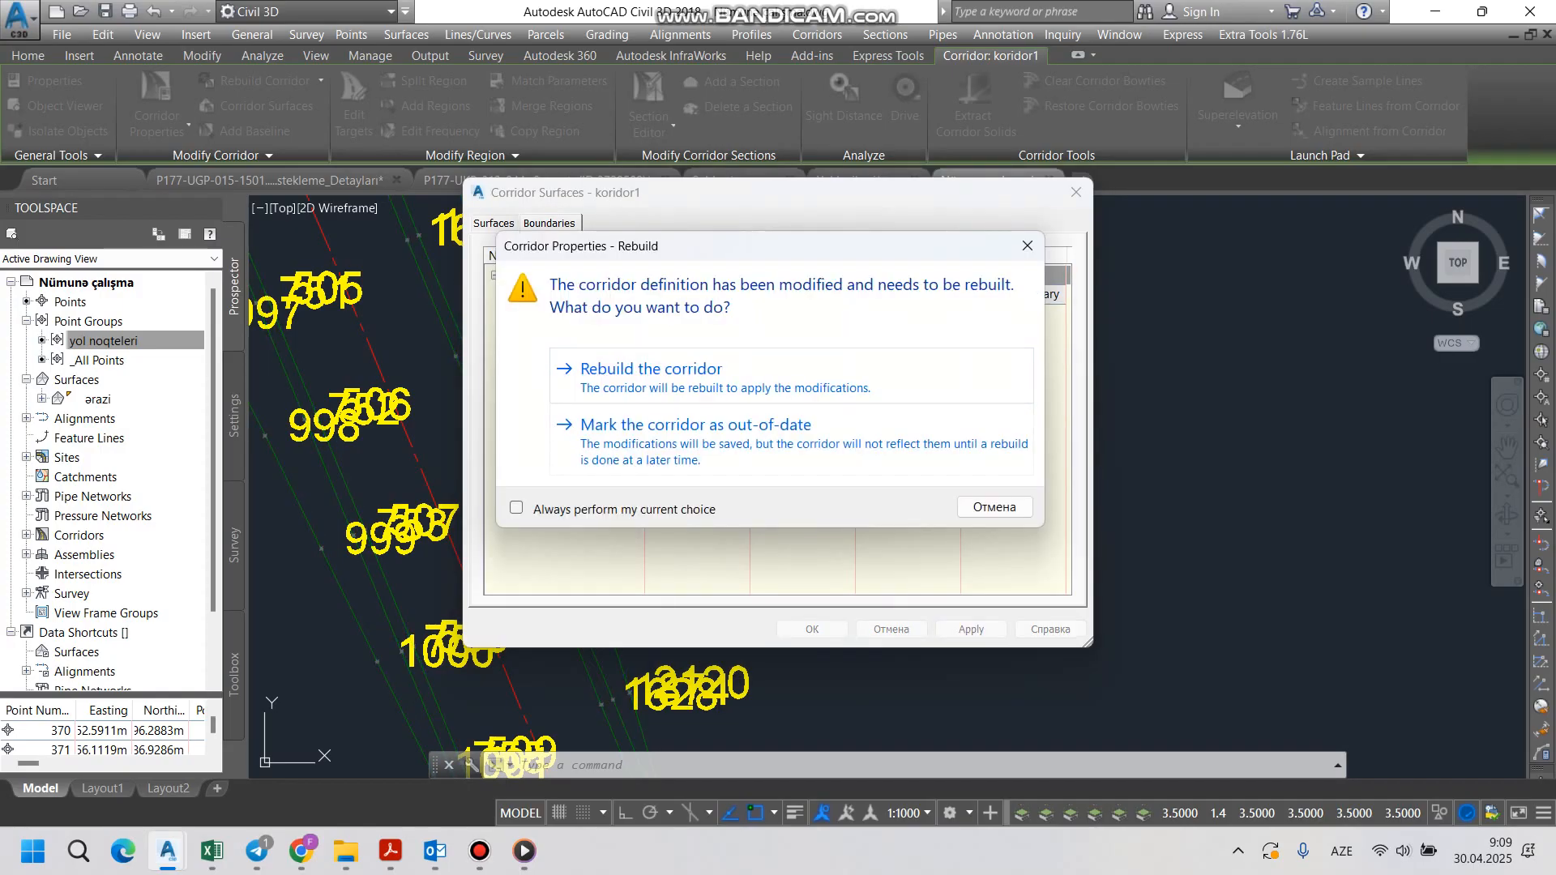
left_click(730, 376)
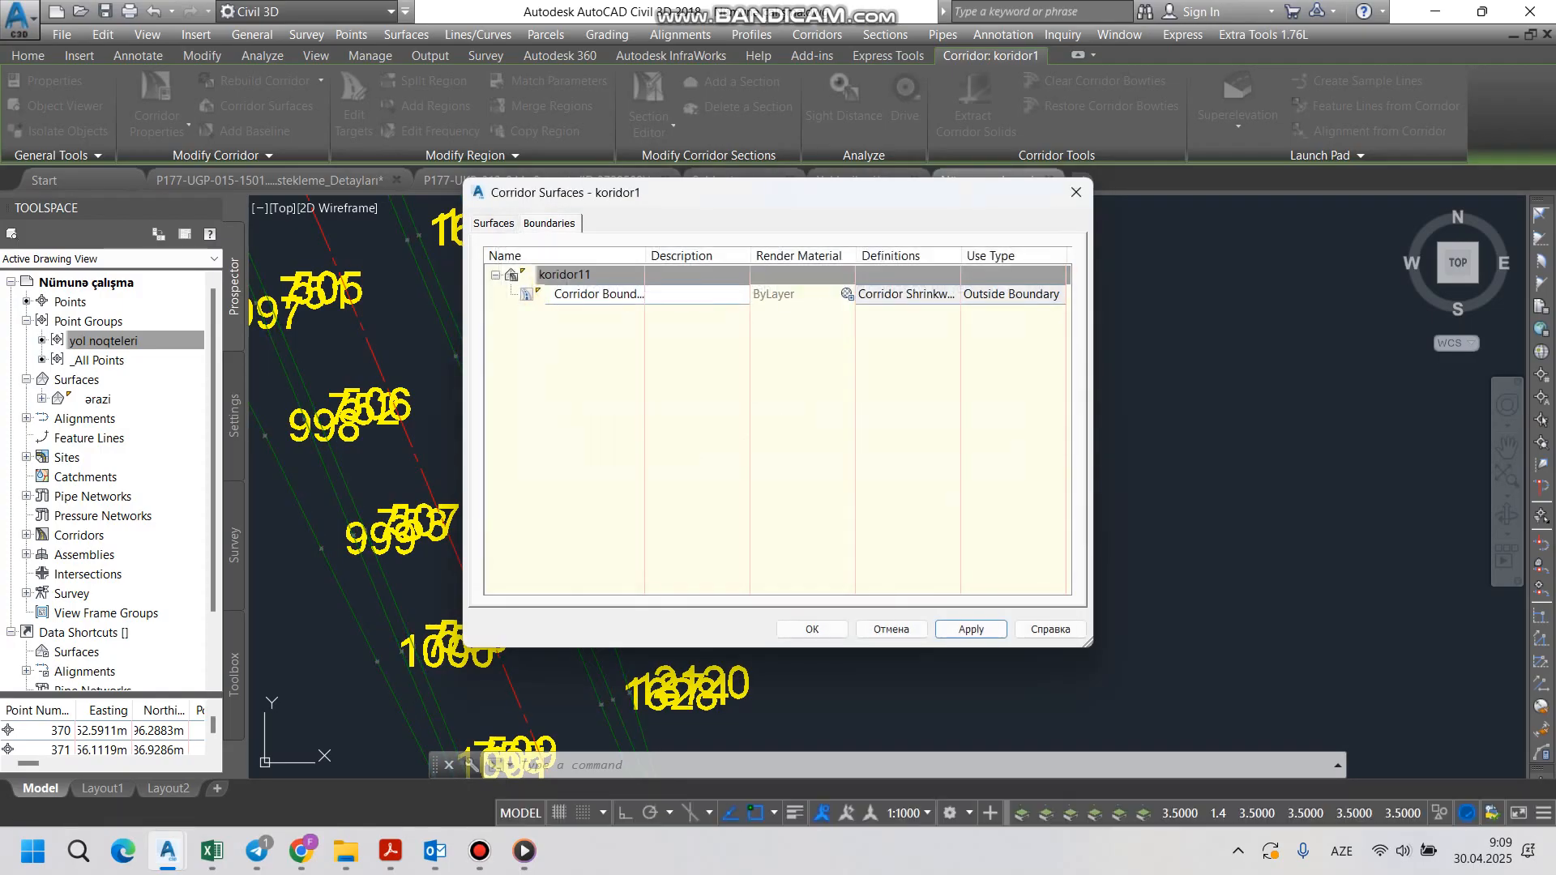
left_click(812, 629)
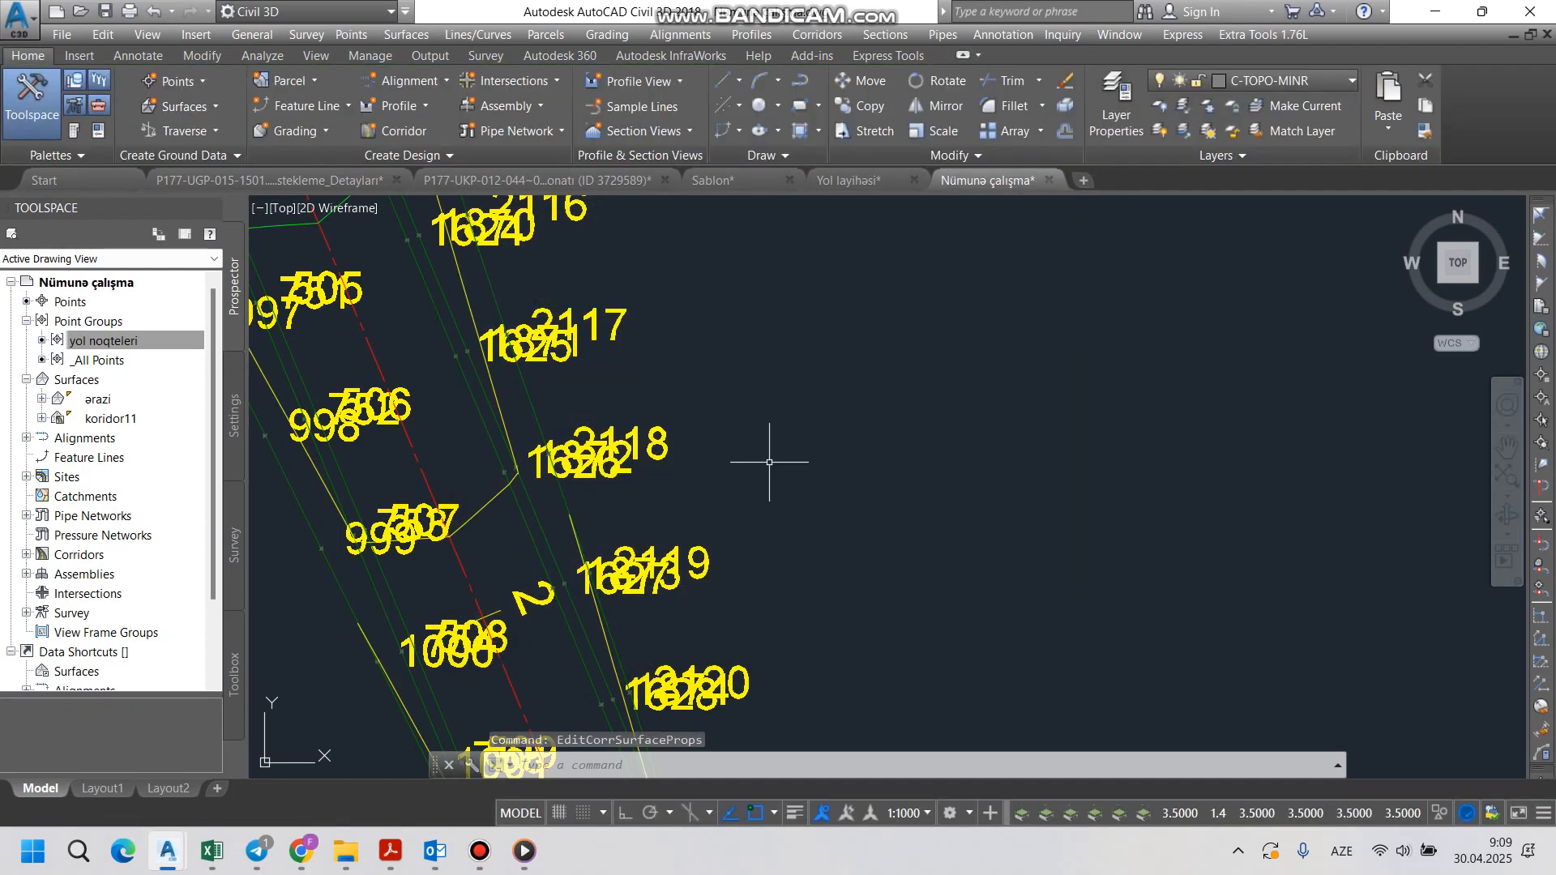
Step: Open the corridor surface koridor11 in the Object Viewer and examine its overall shape in 3D from an oblique angle
scroll(790, 458, "down", 4)
scroll(771, 476, "down", 2)
scroll(633, 289, "up", 6)
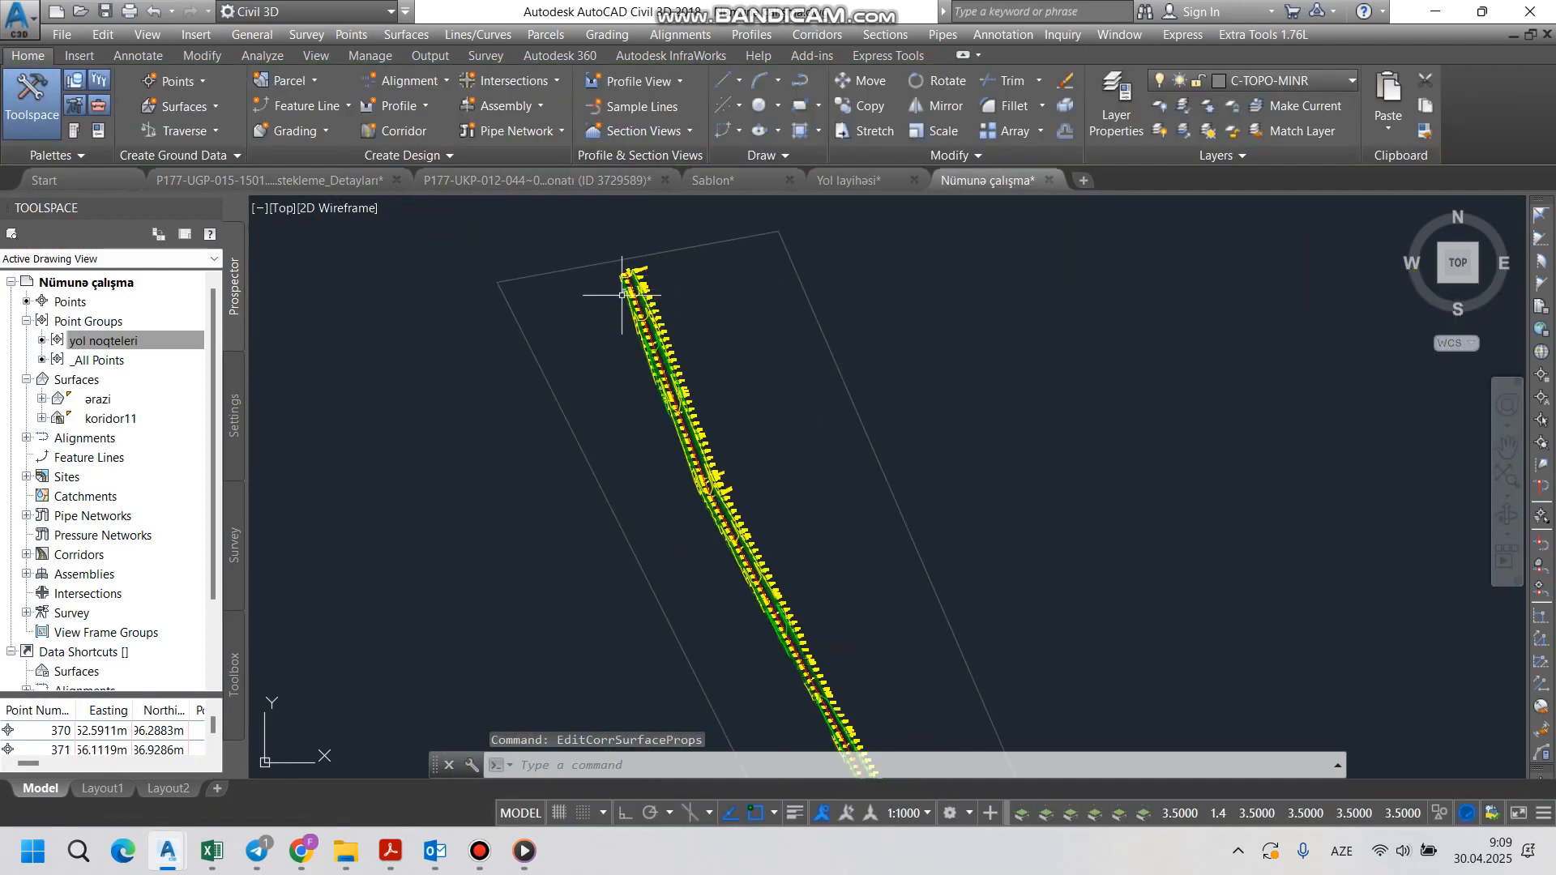
scroll(633, 290, "up", 6)
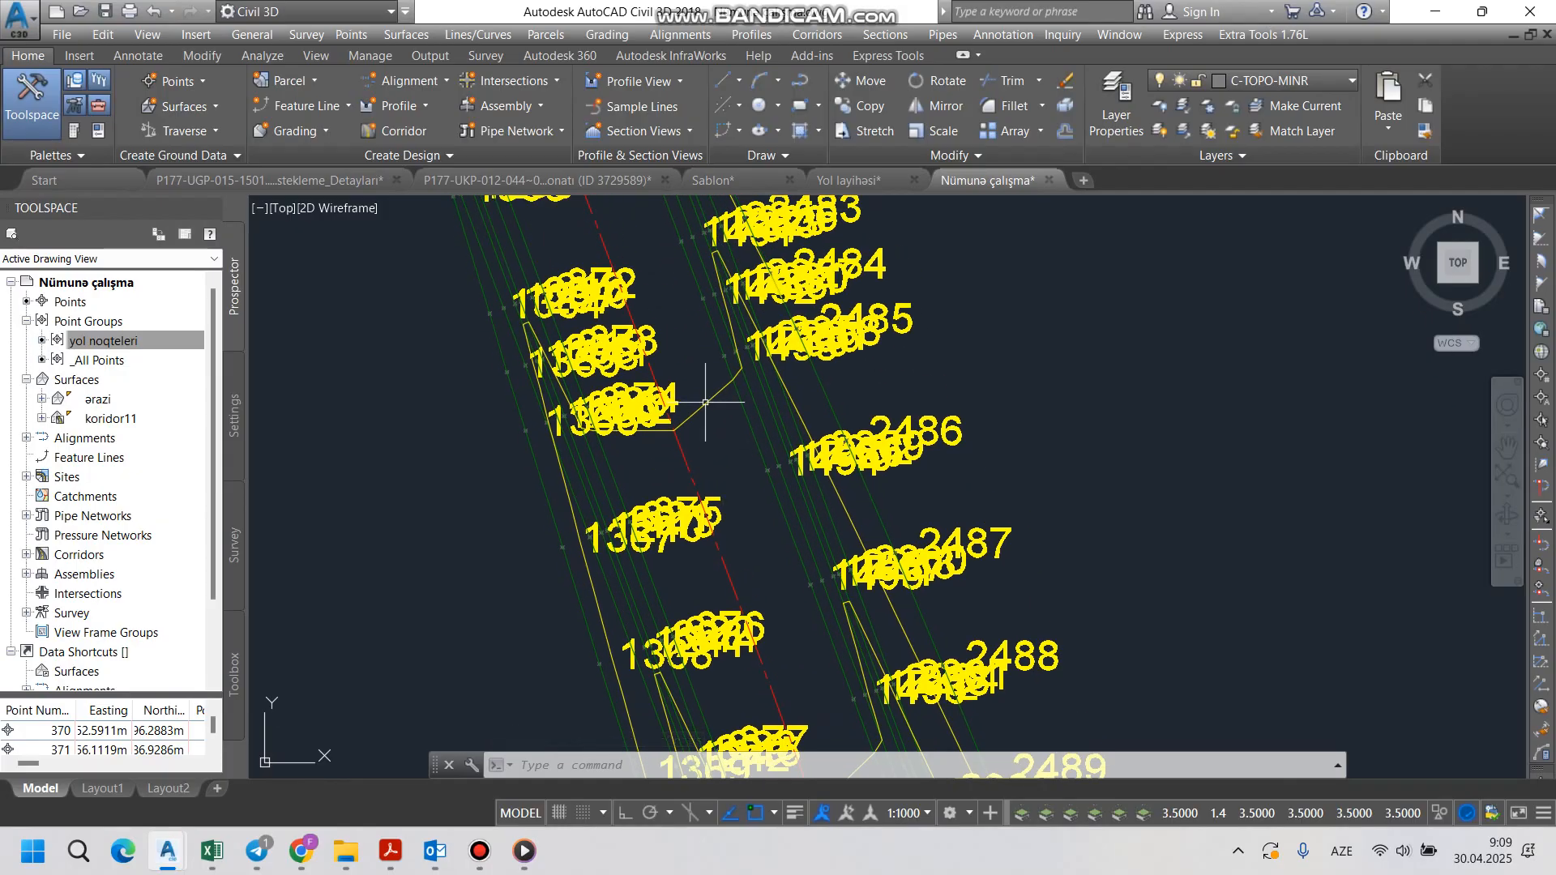
left_click(711, 399)
left_click(709, 402)
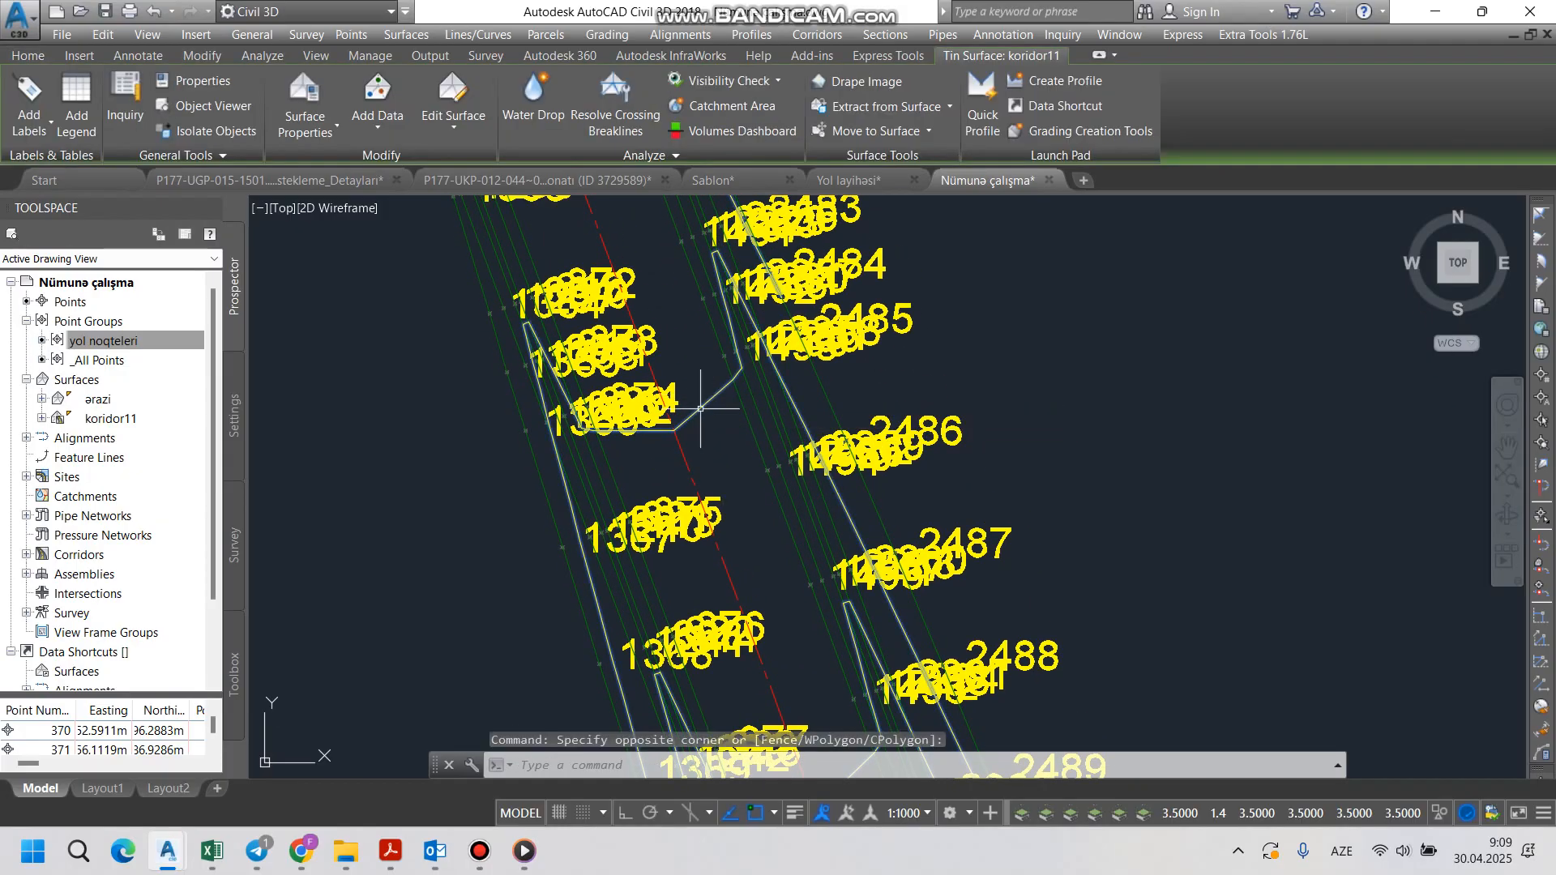
right_click(726, 461)
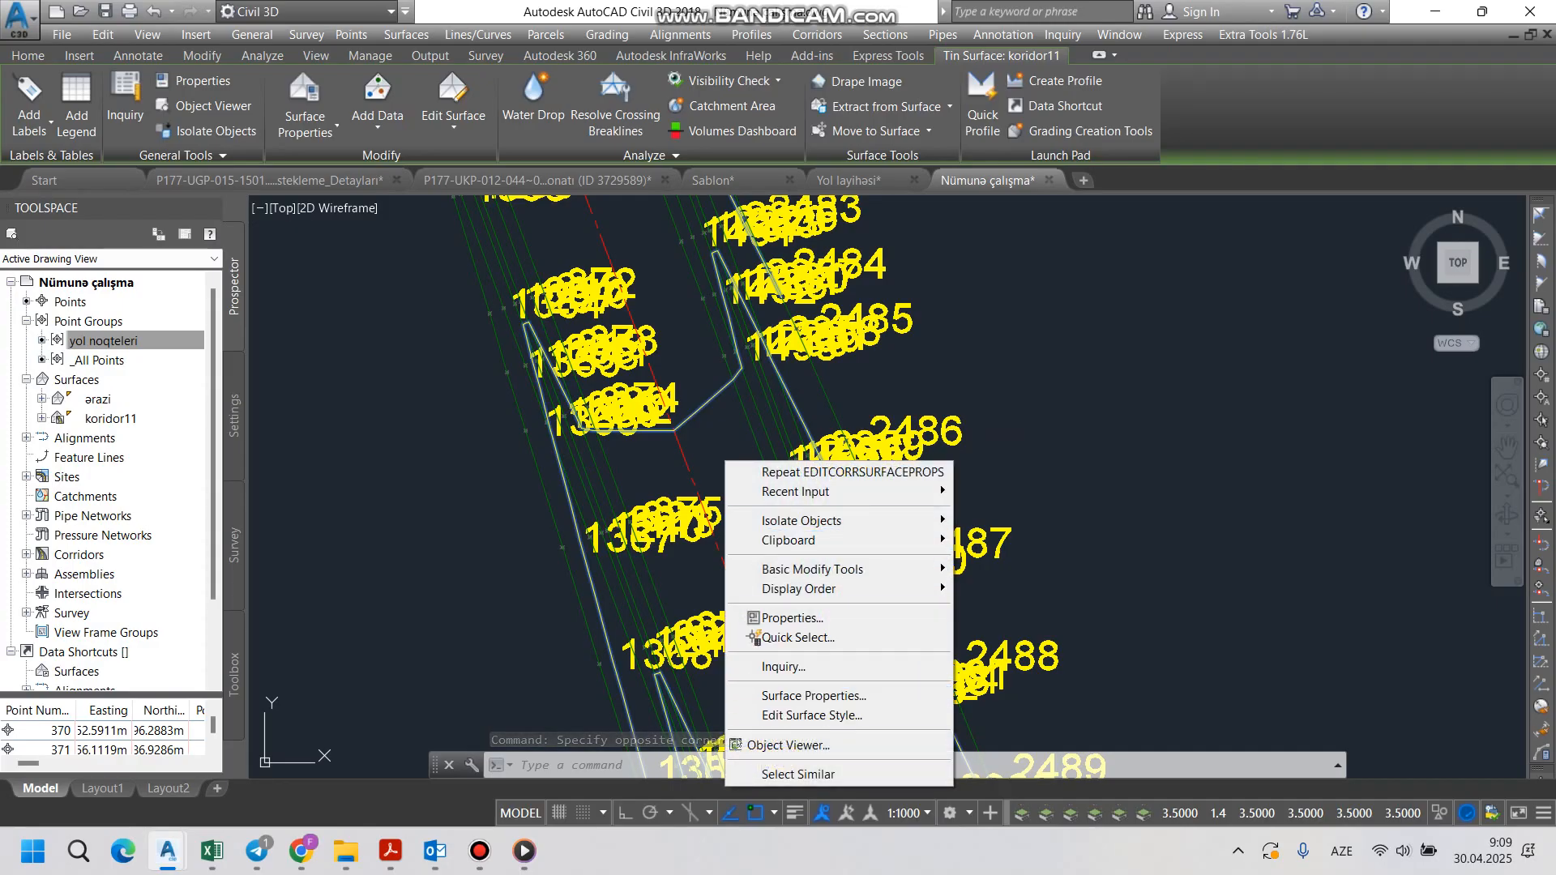
left_click(788, 744)
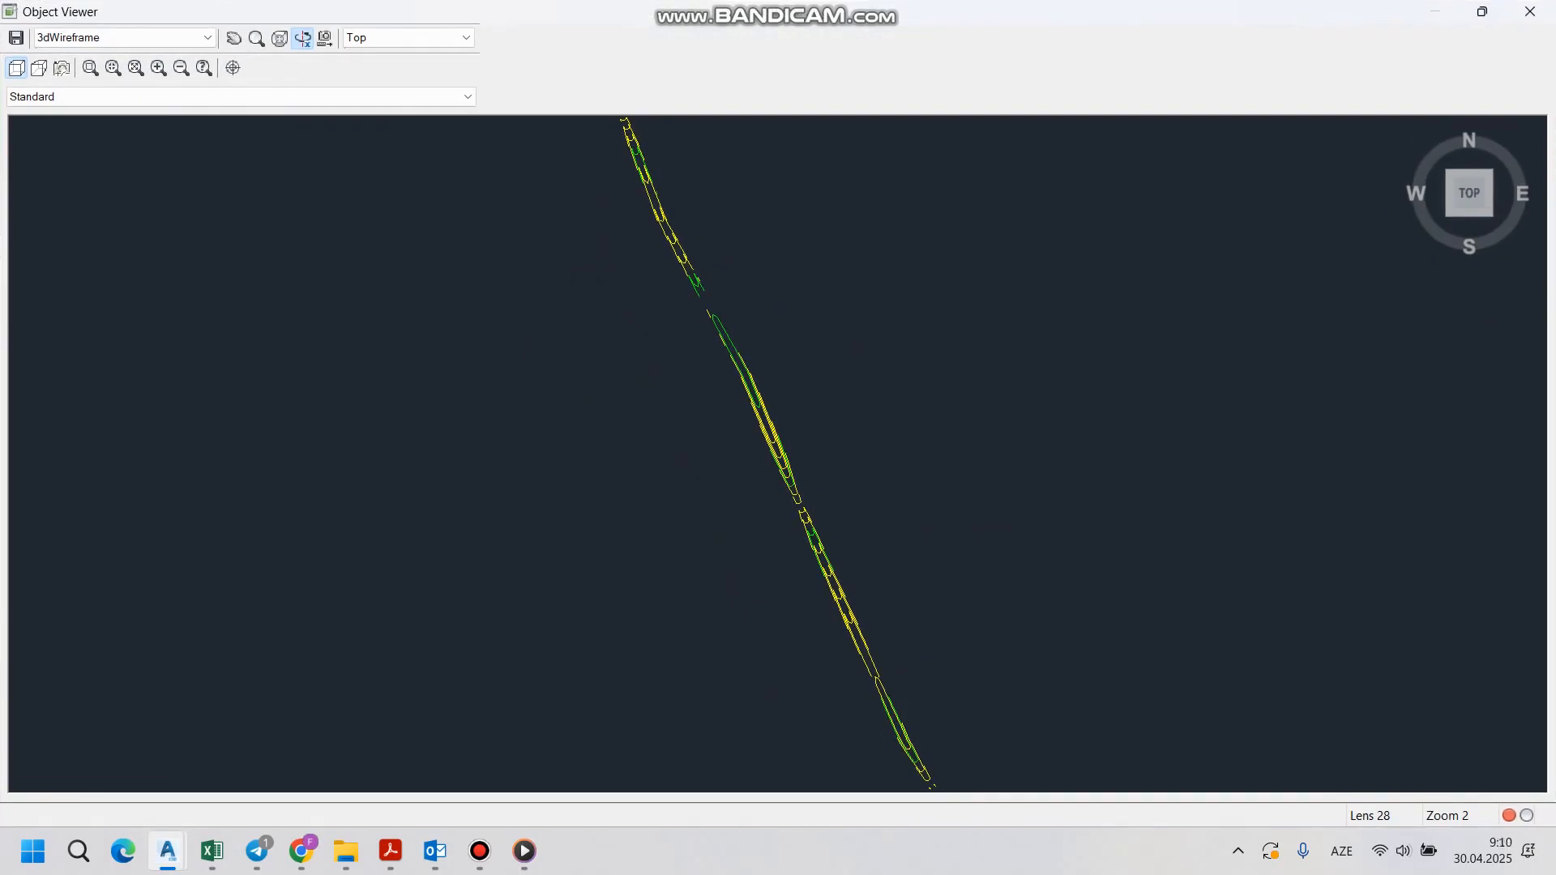
left_click_drag(762, 632, 1143, 397)
scroll(778, 453, "up", 10)
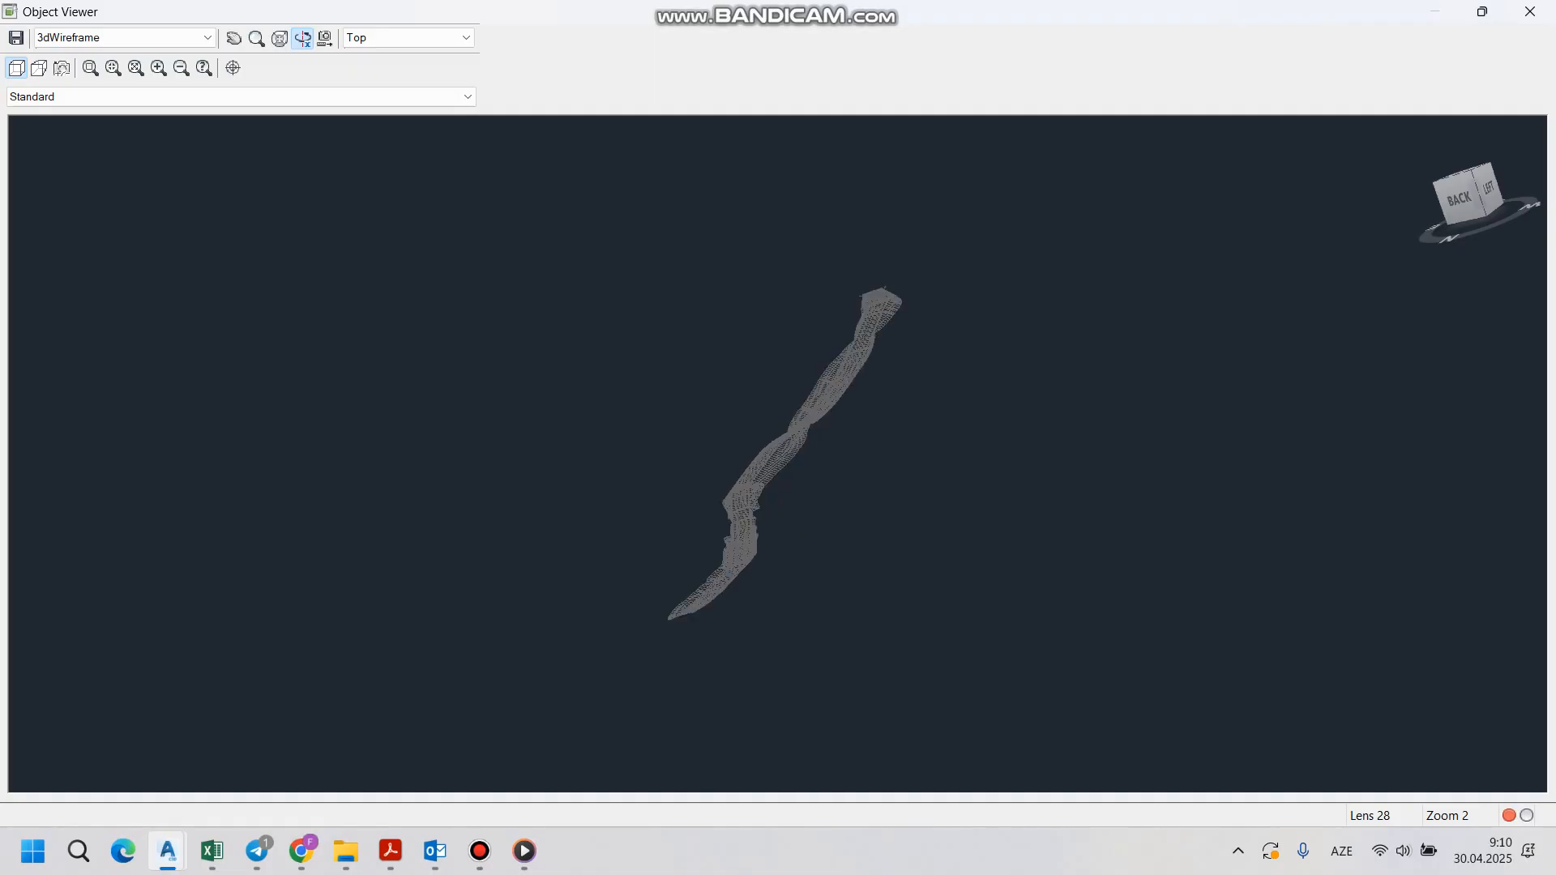
left_click_drag(778, 503, 773, 458)
scroll(778, 453, "down", 3)
scroll(778, 453, "up", 5)
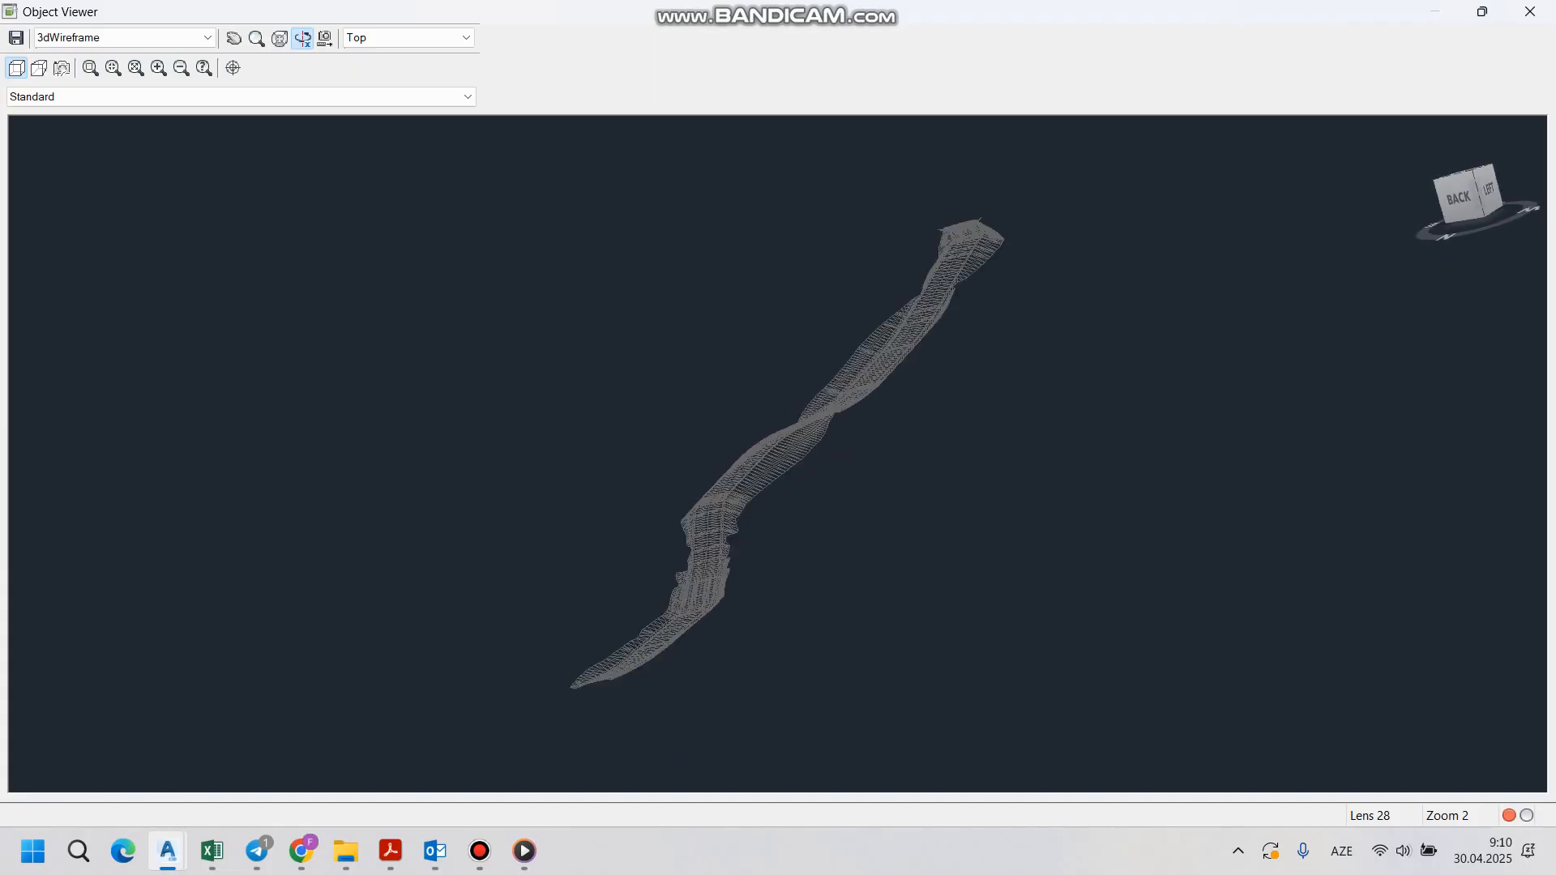
mouse_move(775, 456)
left_mouse_down()
mouse_move(795, 448)
mouse_move(798, 418)
mouse_move(794, 465)
left_mouse_up()
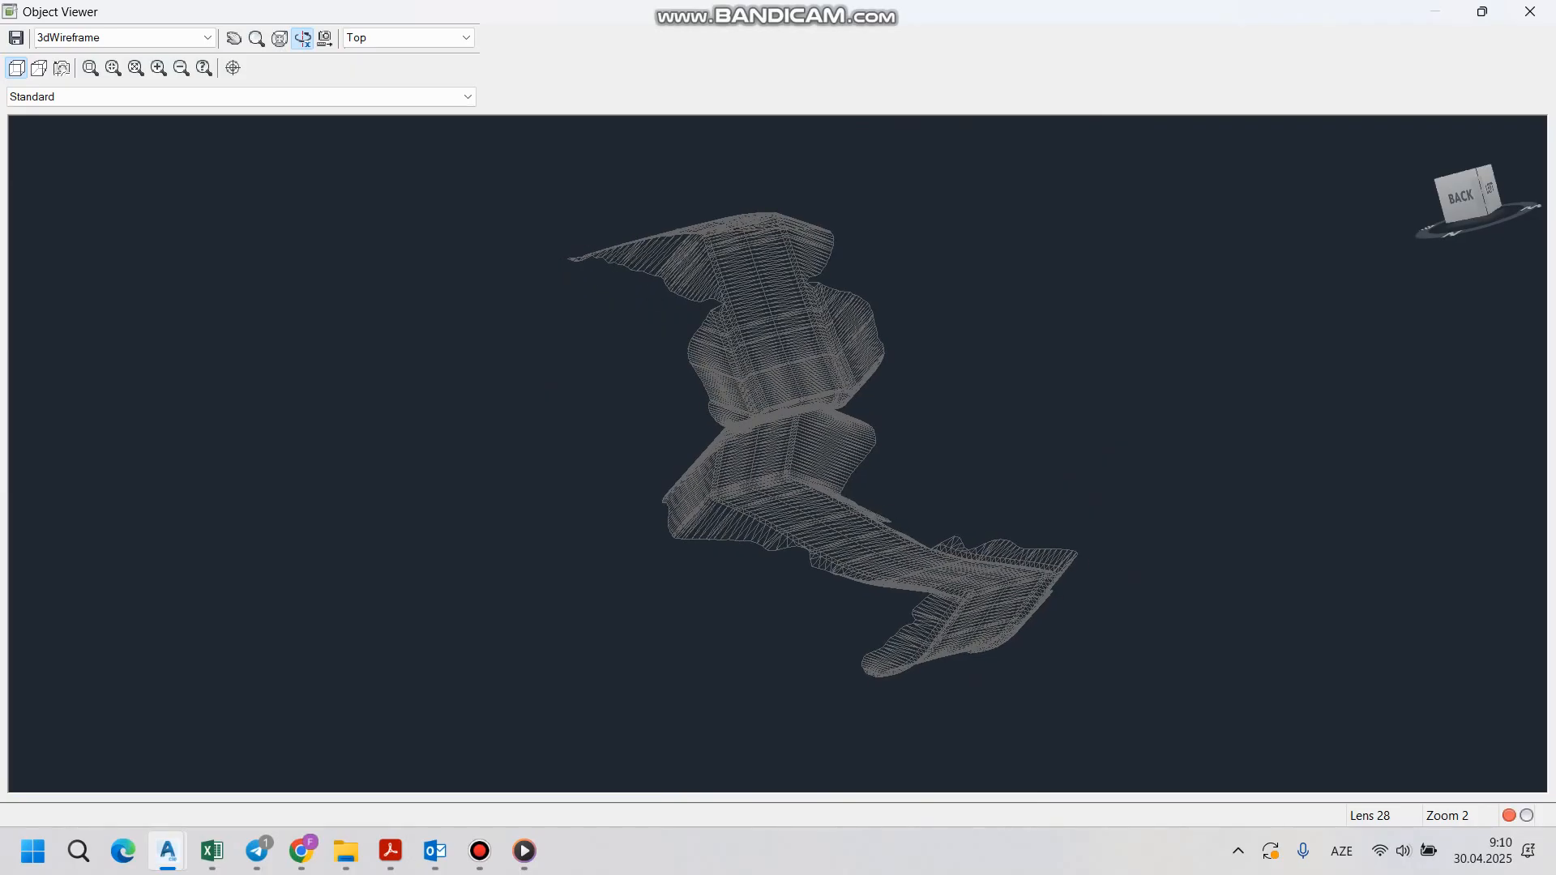
Step: Preview the surface in the Conceptual visual style and switch its display to Realistic
left_click(129, 39)
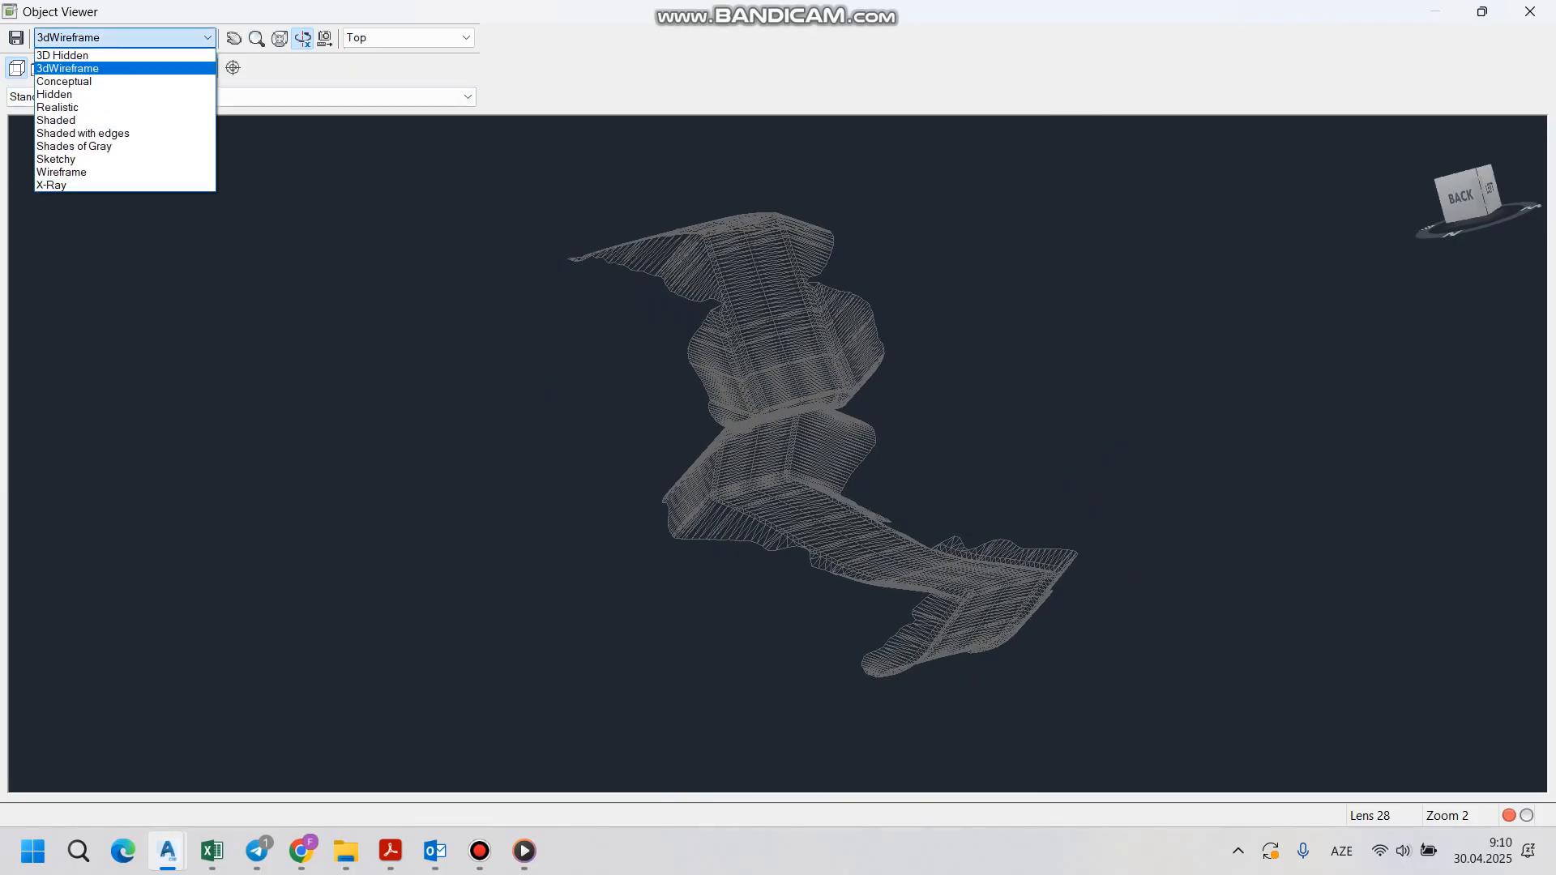
key("Return")
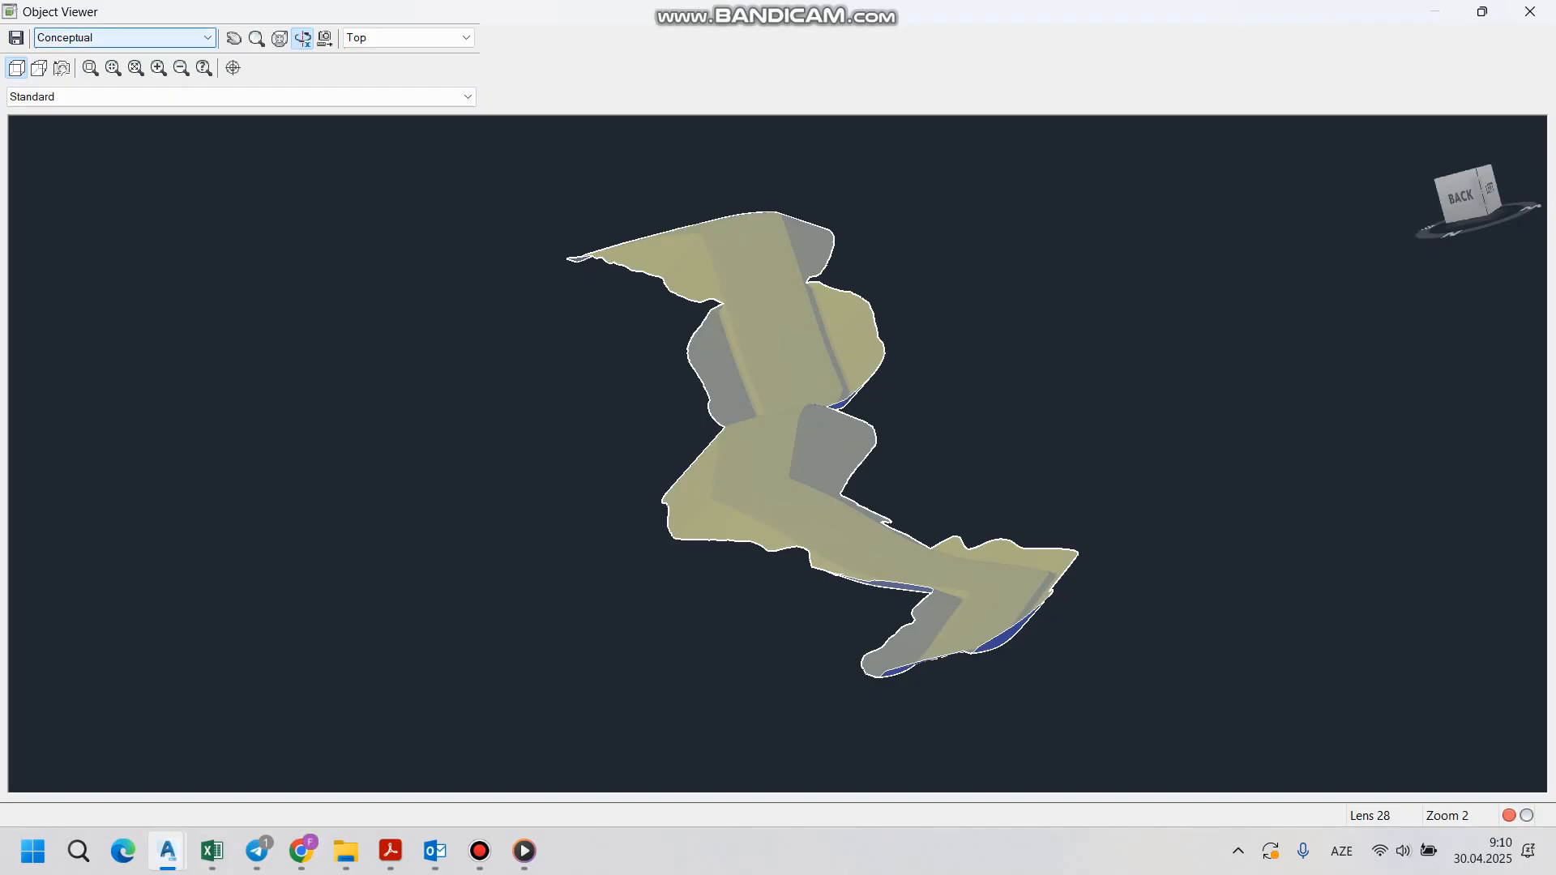
left_click(129, 38)
key("Up")
key("Up")
key("Down")
key("Down")
key("Down")
key("Down")
key("Return")
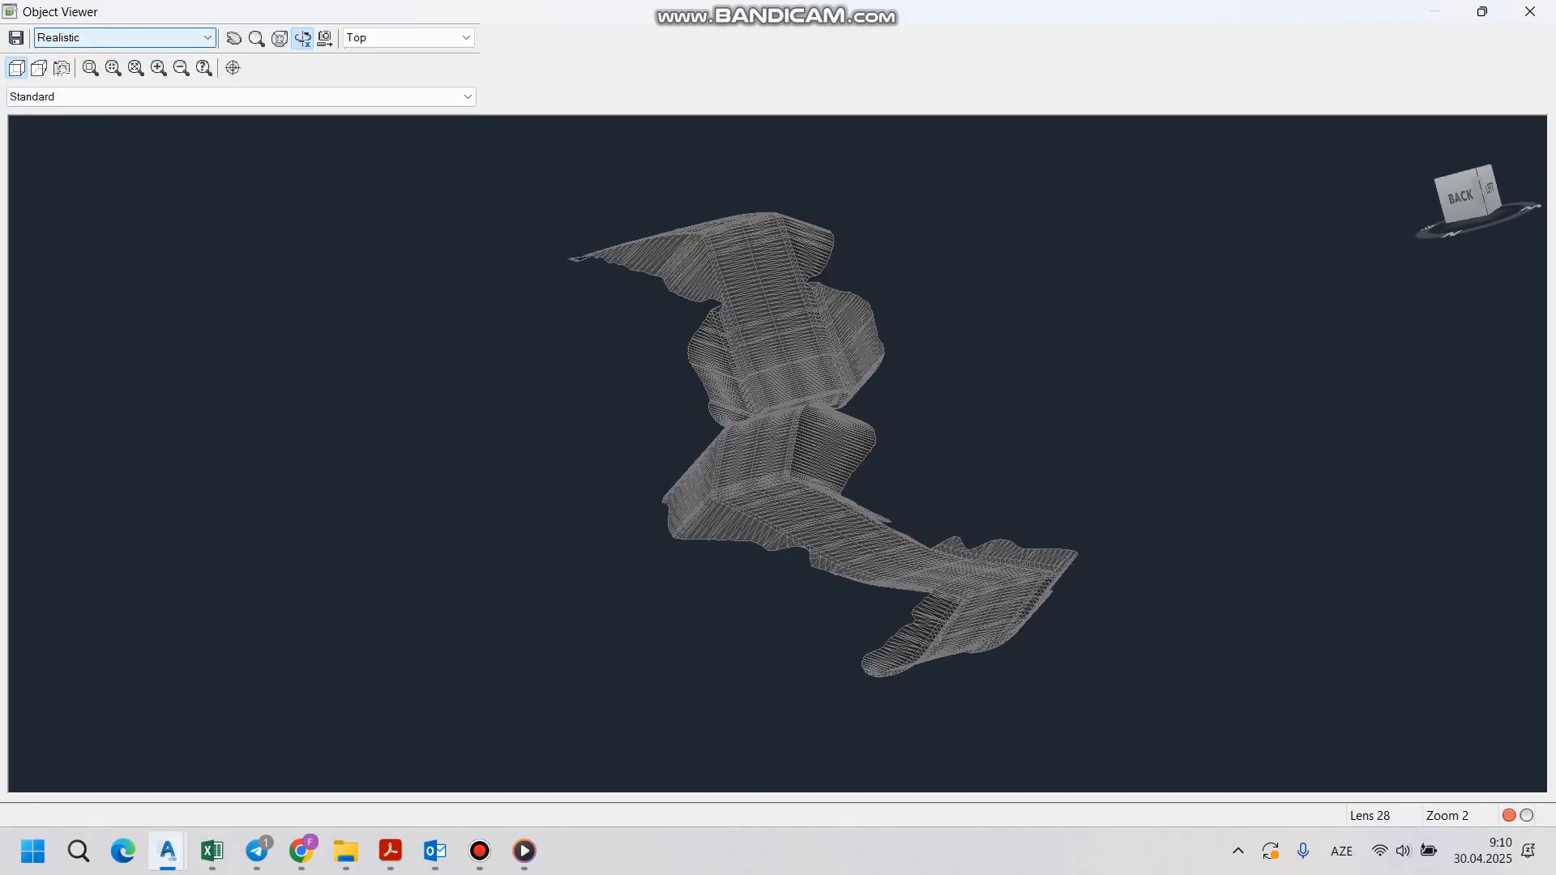
Step: Examine the roadbed and side slopes of the Realistic surface up close along the corridor
scroll(778, 452, "down", 4)
scroll(778, 452, "down", 4)
scroll(778, 452, "up", 12)
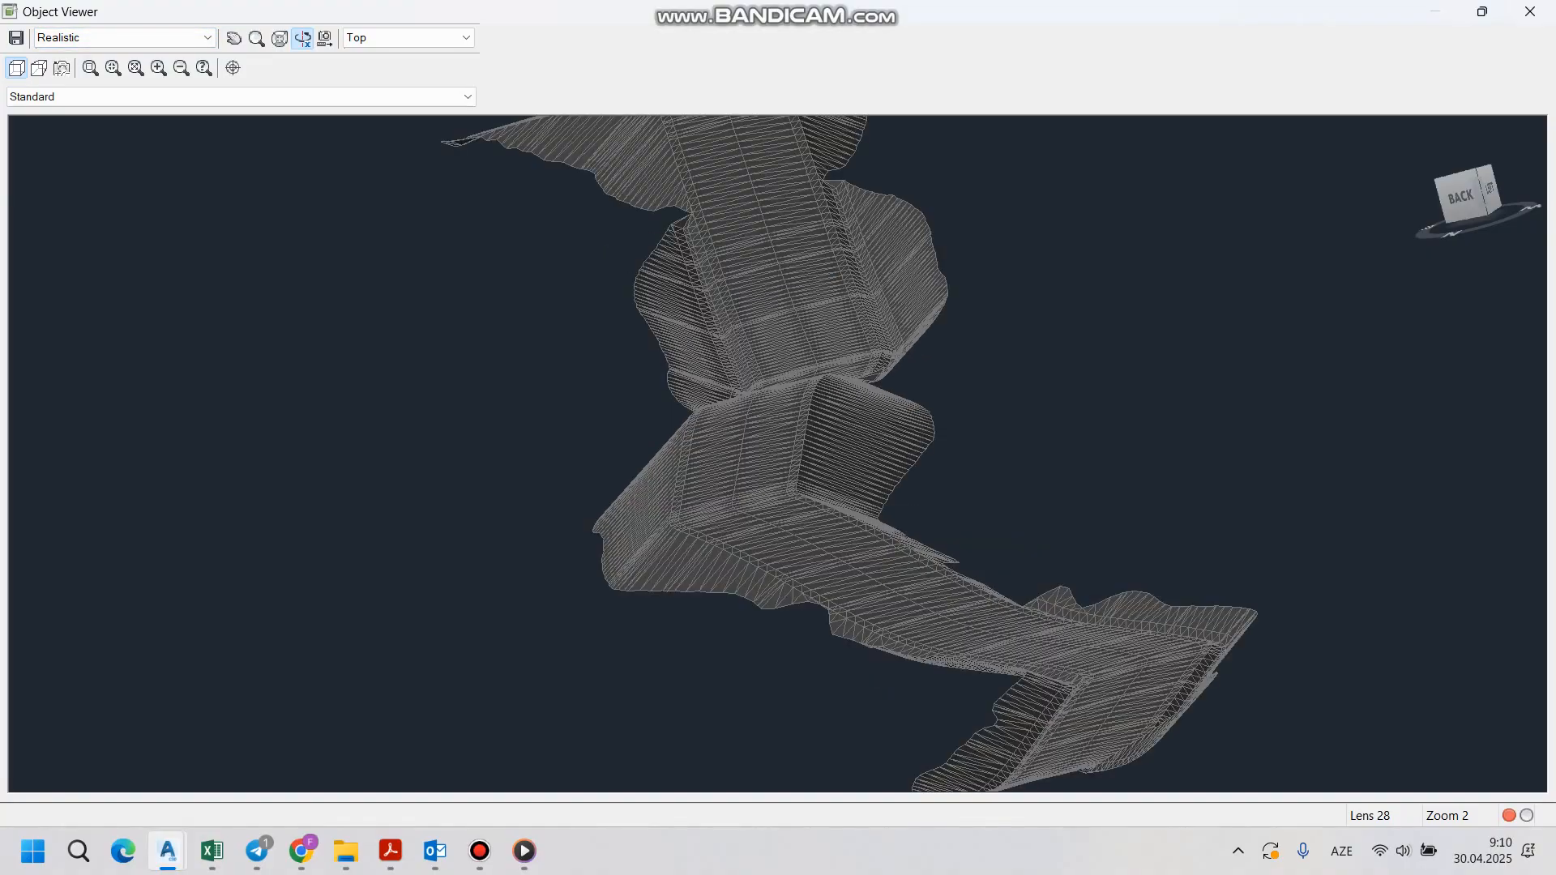
left_click_drag(843, 452, 761, 452)
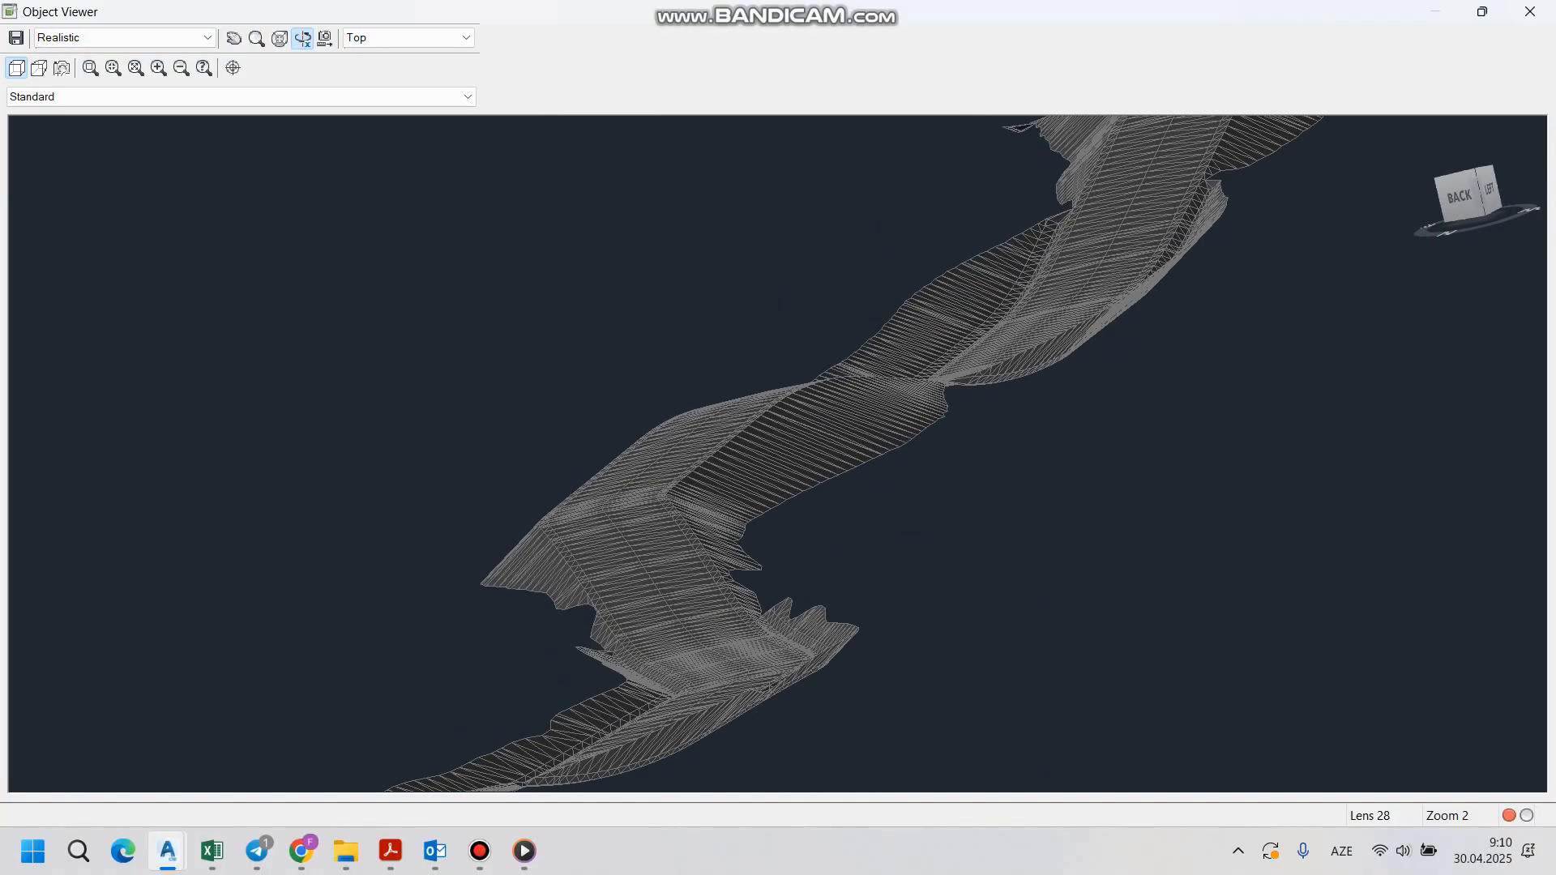
scroll(778, 452, "up", 4)
middle_click_drag(883, 380, 672, 525)
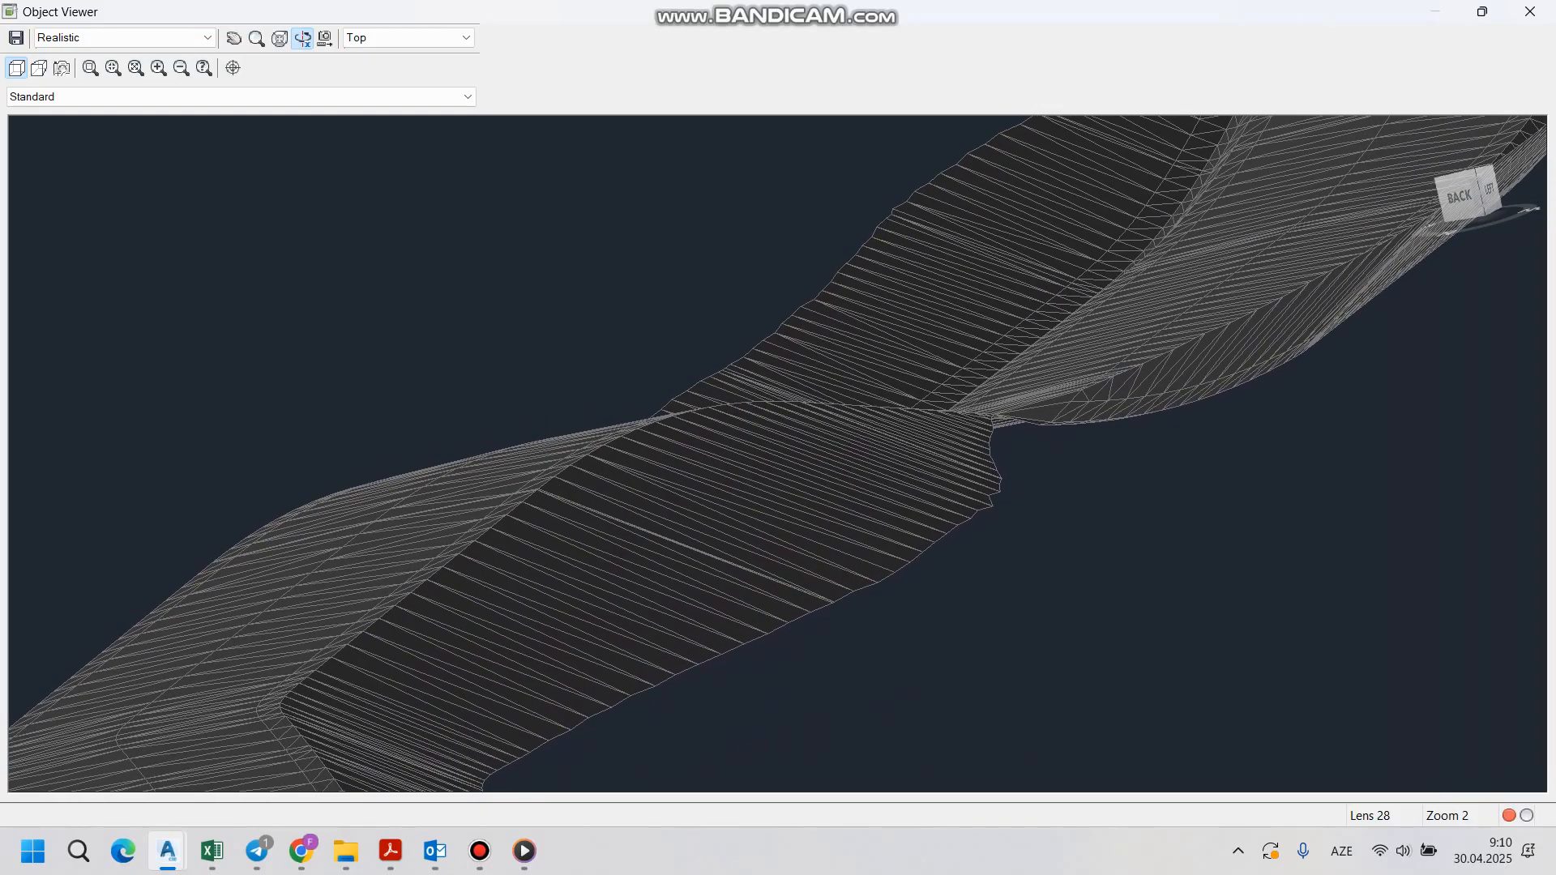
middle_click_drag(964, 365, 494, 575)
scroll(777, 452, "up", 5)
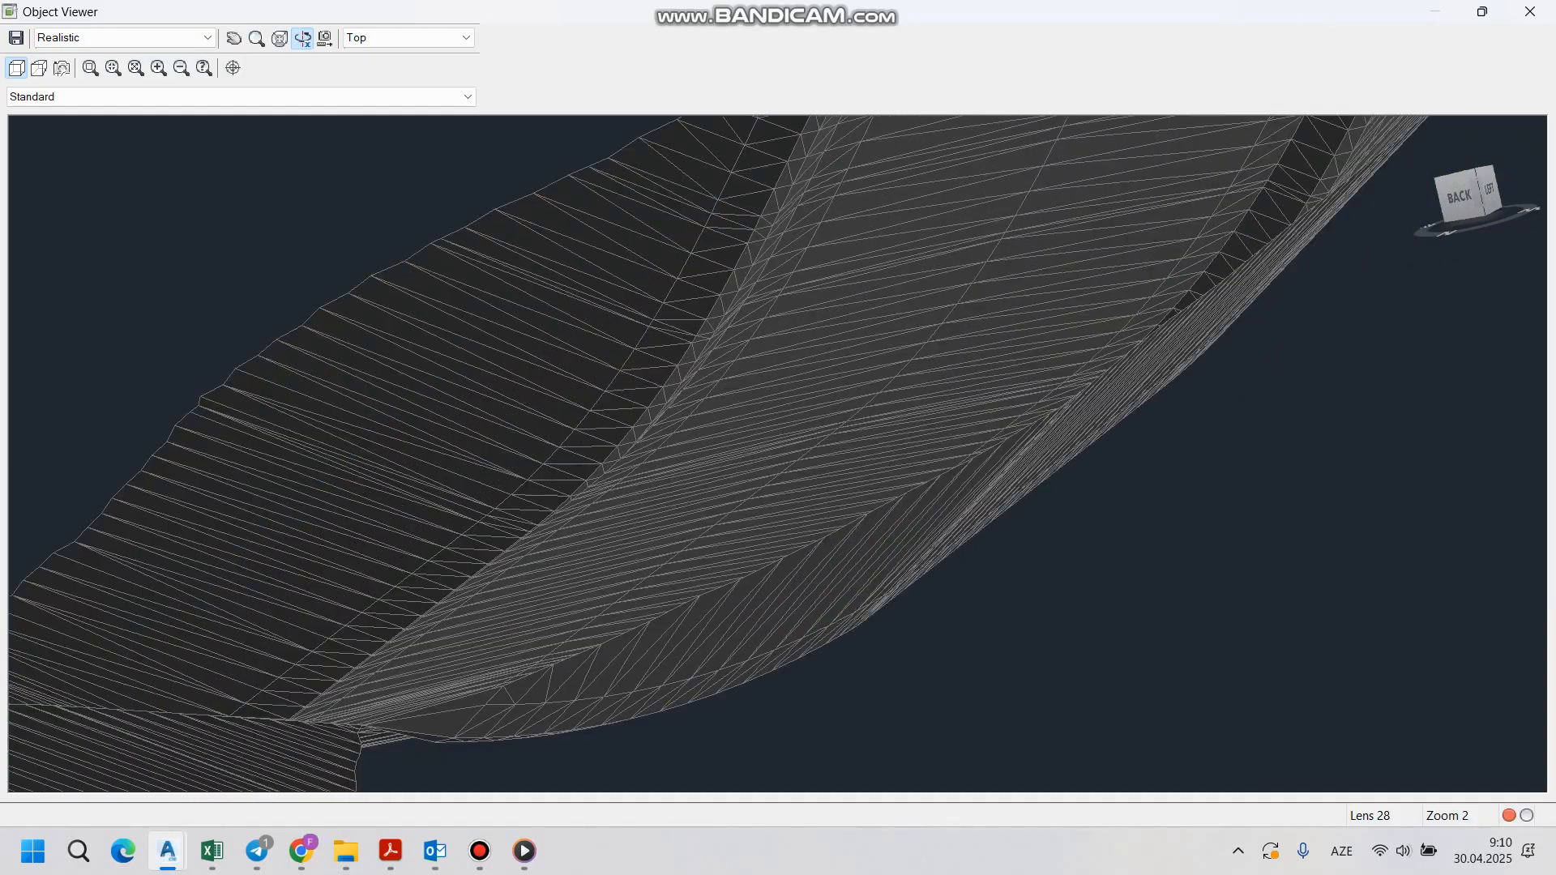
scroll(778, 452, "down", 3)
middle_click_drag(883, 364, 667, 549)
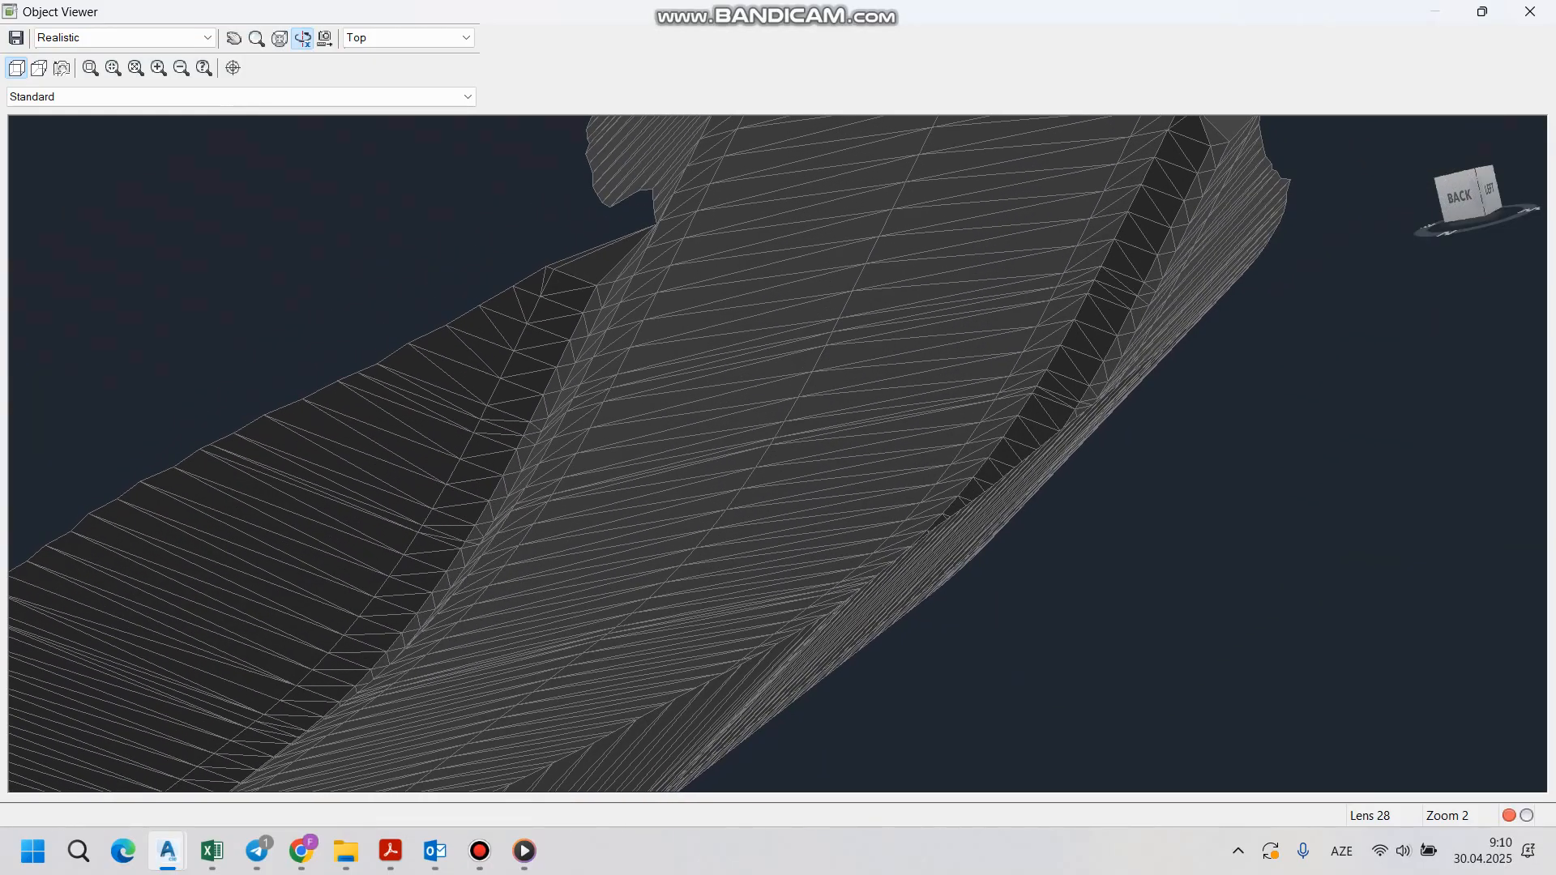
Step: Set the visual style to 3dWireframe, examine the surface triangulation at the corridor's bends and end, and close the viewer
left_click(121, 37)
left_click(81, 69)
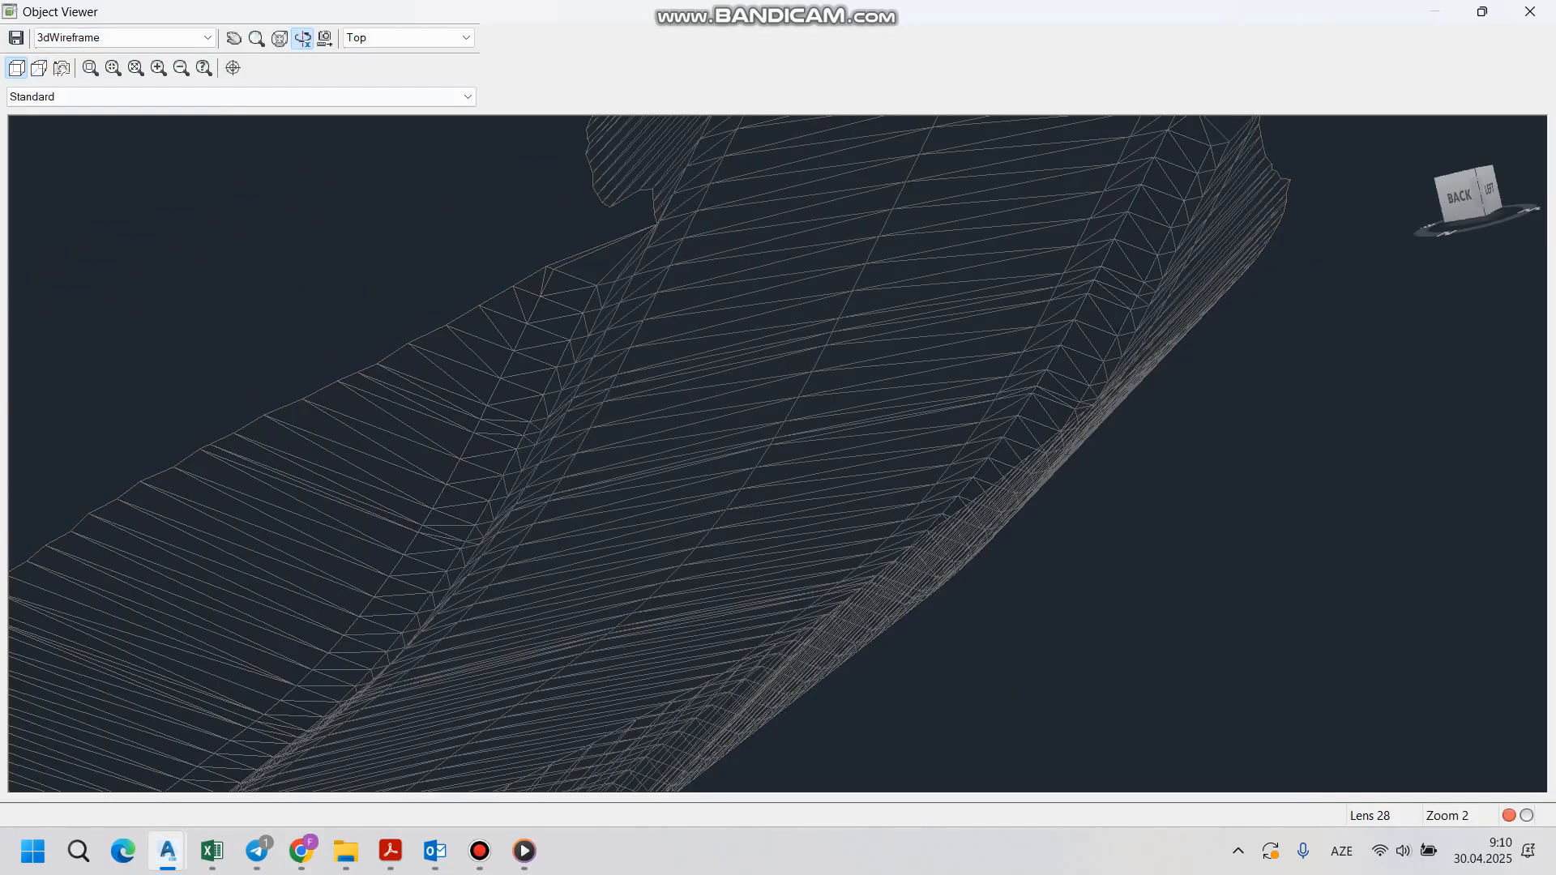
scroll(778, 454, "up", 3)
middle_click_drag(891, 324, 960, 338)
middle_click_drag(713, 648, 915, 356)
middle_click_drag(453, 648, 1159, 184)
middle_click_drag(567, 648, 562, 515)
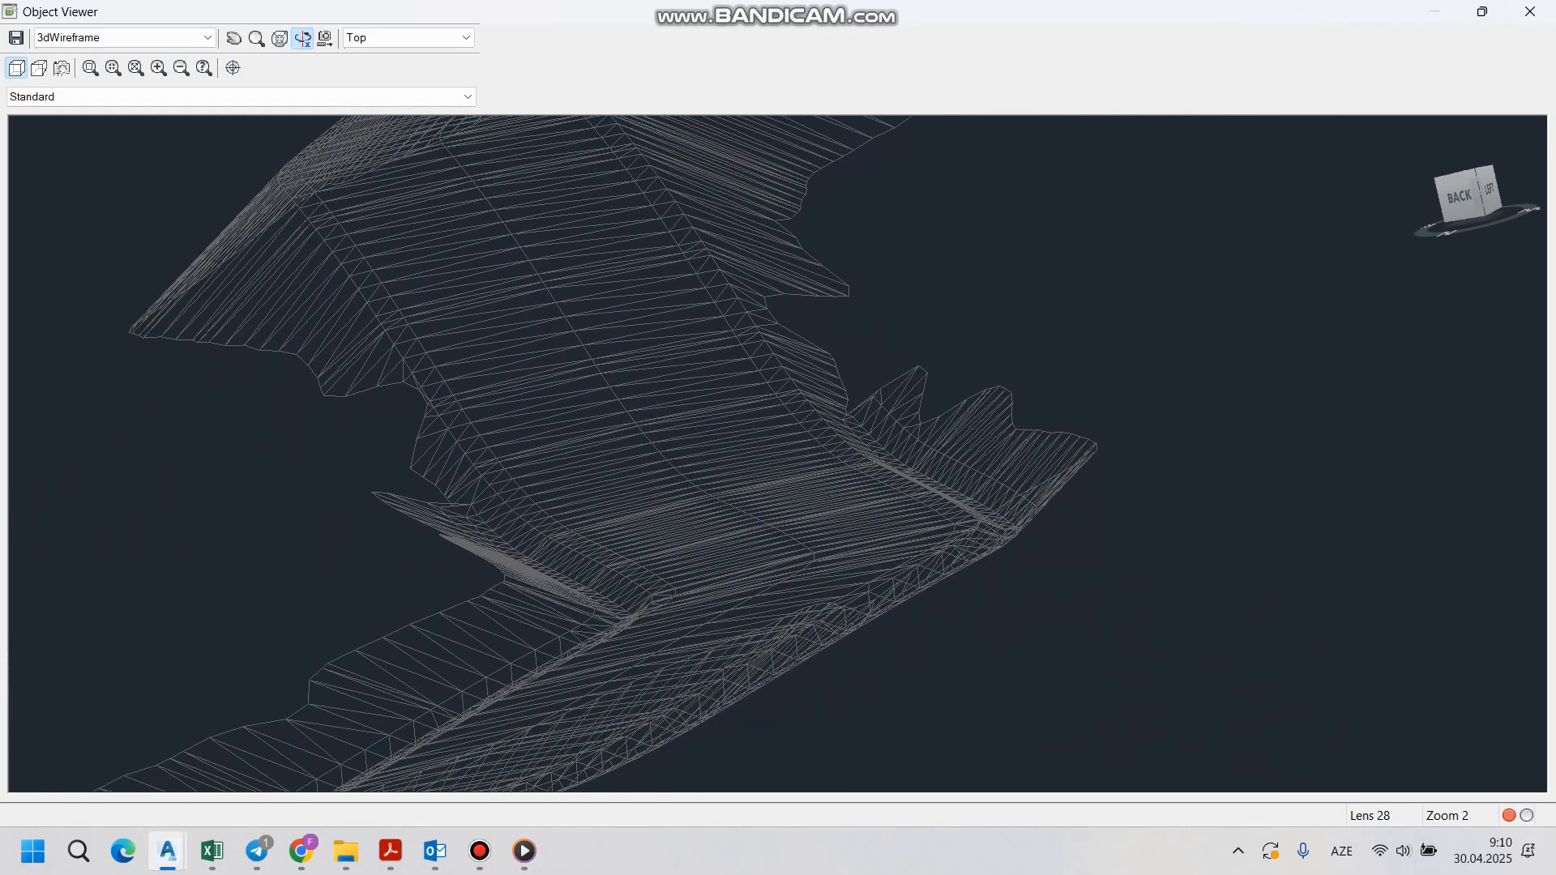
middle_click_drag(397, 762, 778, 475)
scroll(745, 446, "up", 2)
scroll(778, 452, "up", 2)
scroll(778, 453, "down", 6)
left_click_drag(778, 475, 778, 510)
scroll(778, 454, "down", 2)
middle_click_drag(859, 308, 690, 582)
scroll(778, 454, "down", 2)
middle_click_drag(843, 308, 801, 601)
scroll(778, 458, "up", 3)
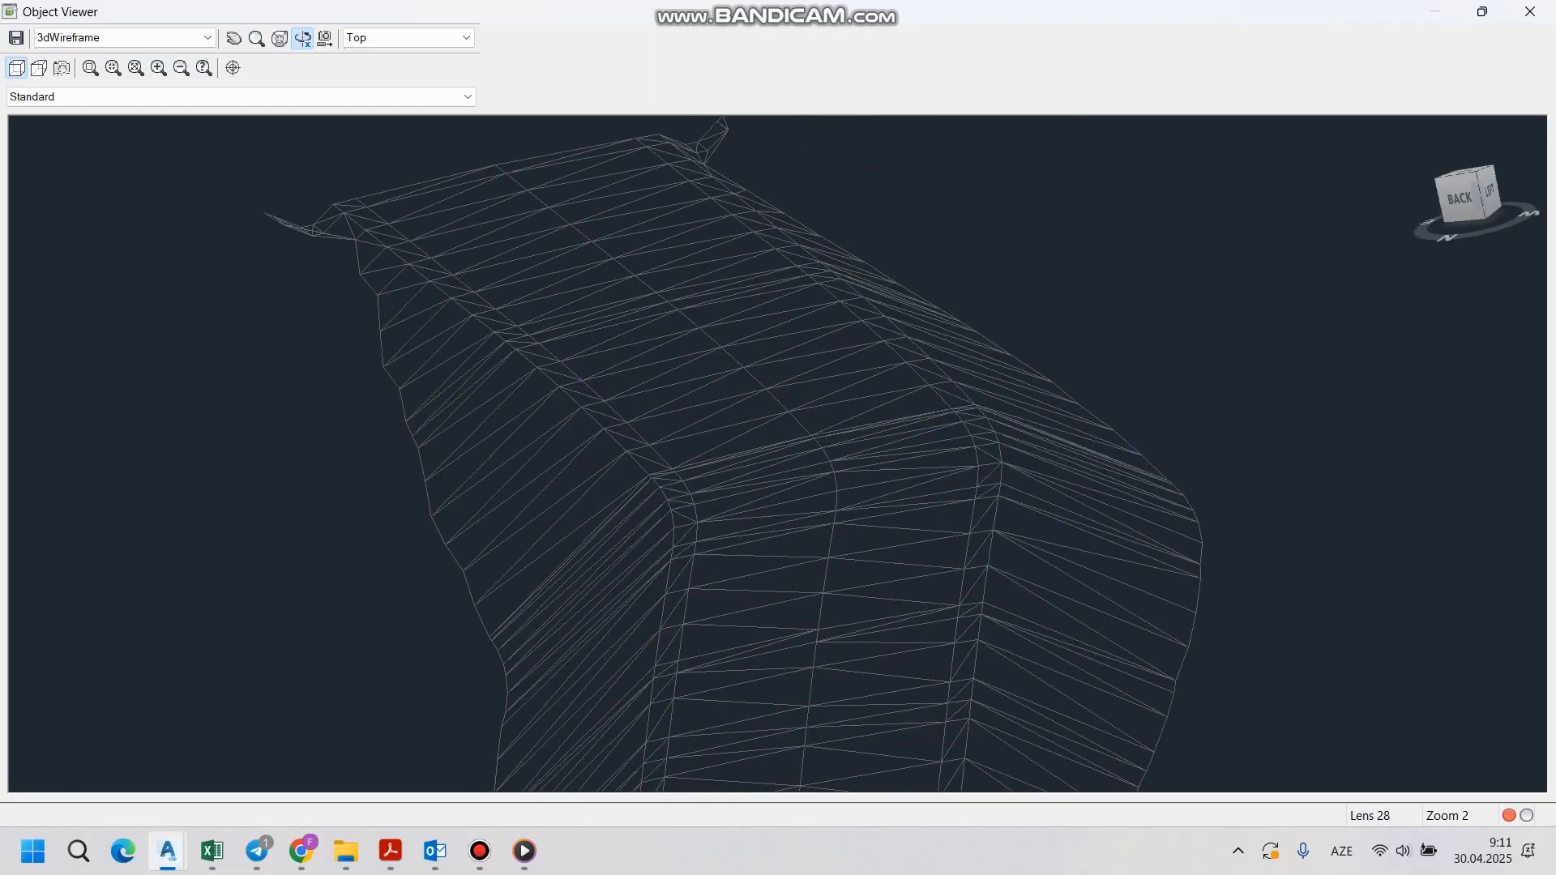
key("Escape")
key("Escape")
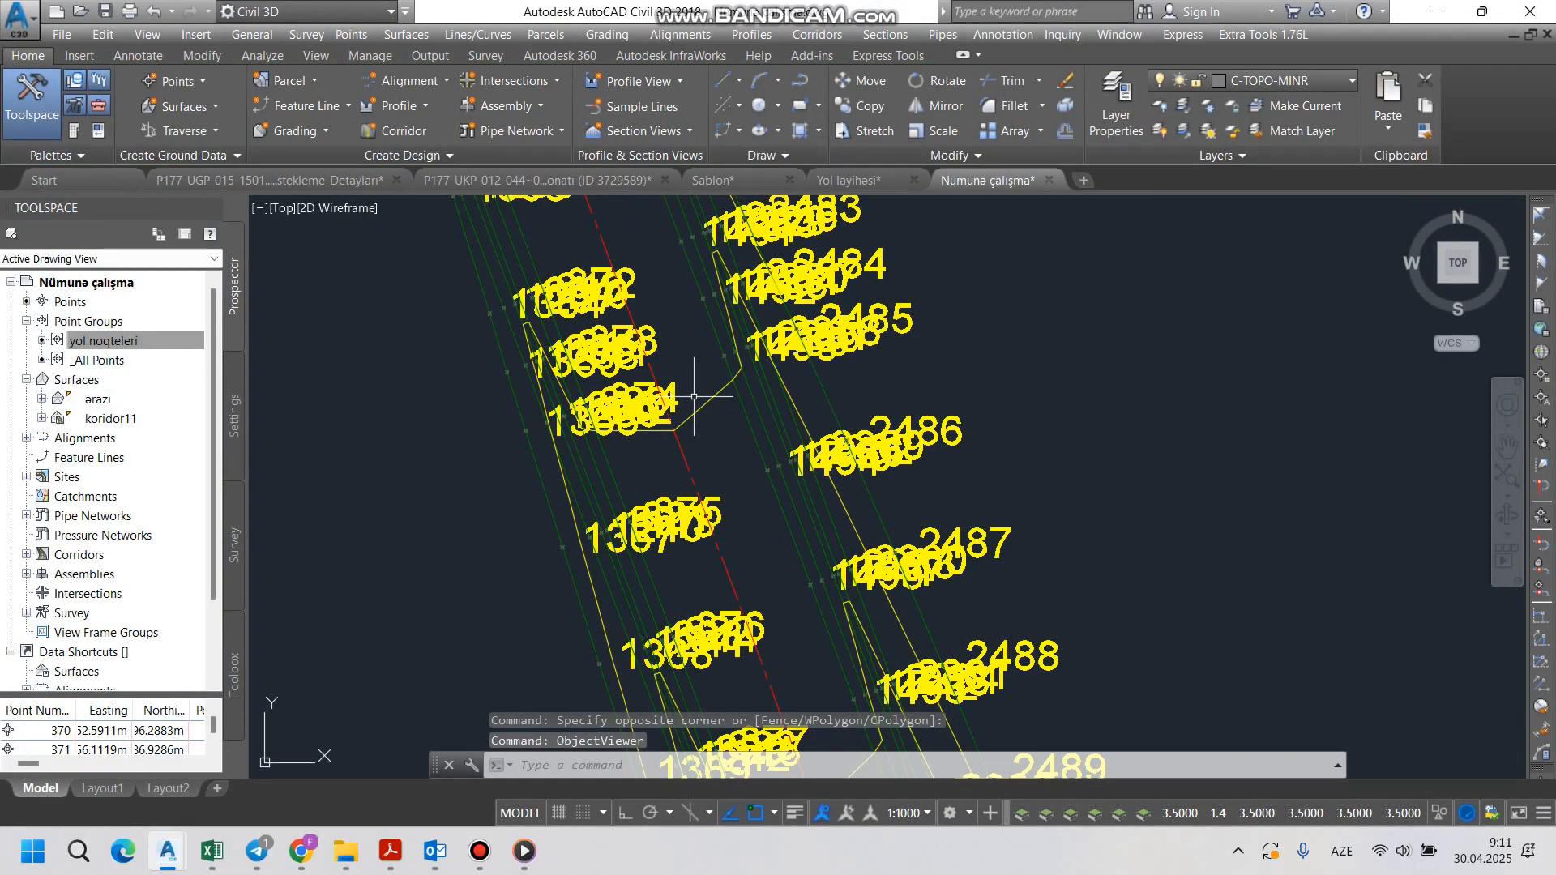
Step: Look over the corridor with its surface boundary in plan and the profile view beside it
scroll(694, 396, "down", 8)
scroll(694, 396, "down", 8)
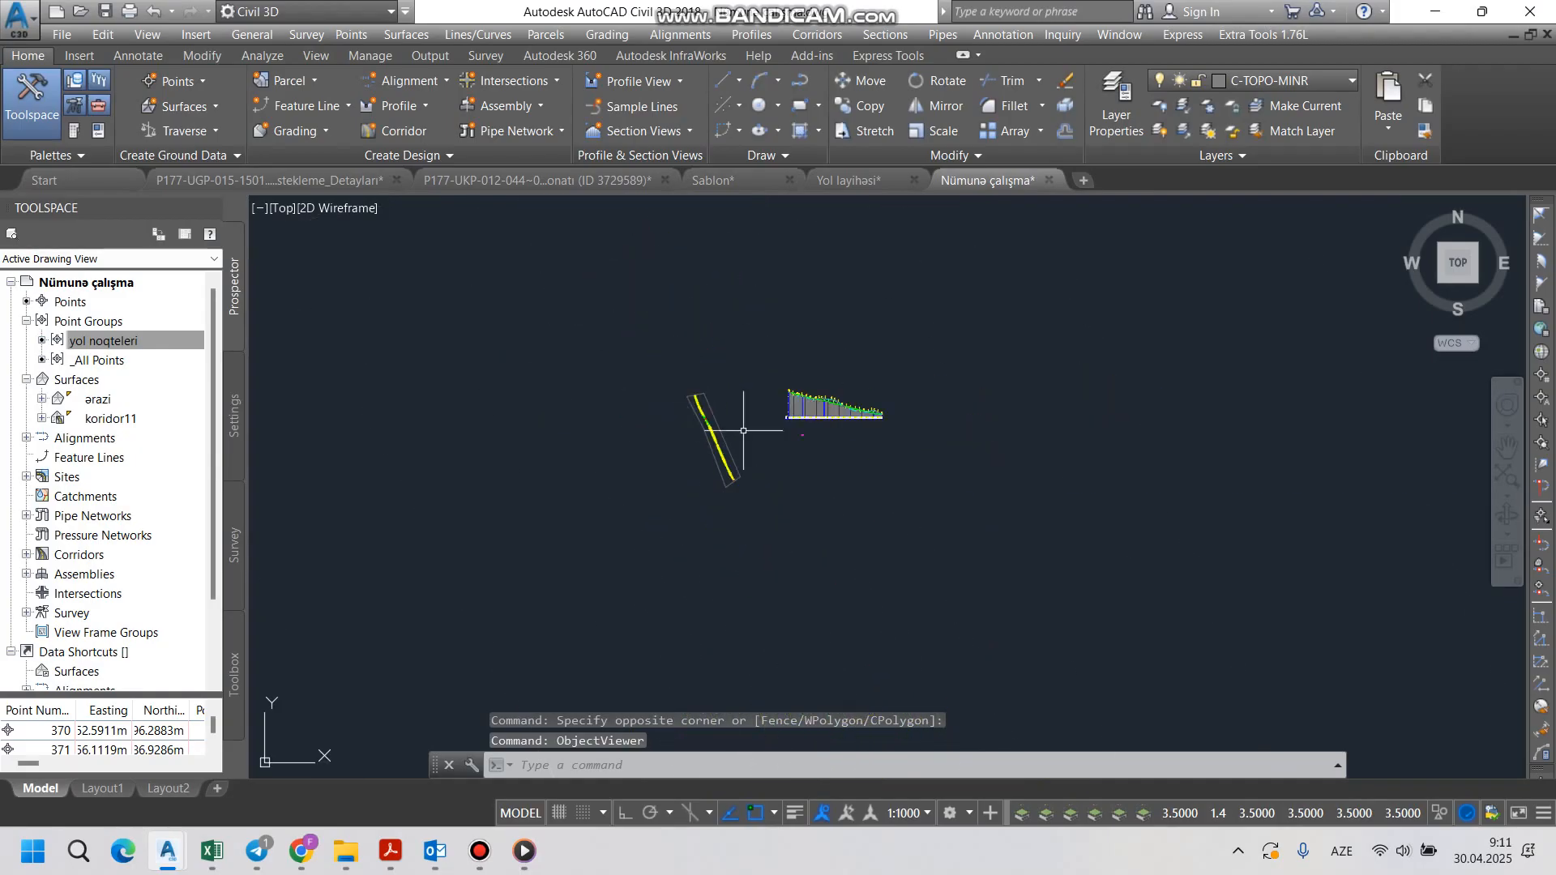
scroll(803, 438, "up", 4)
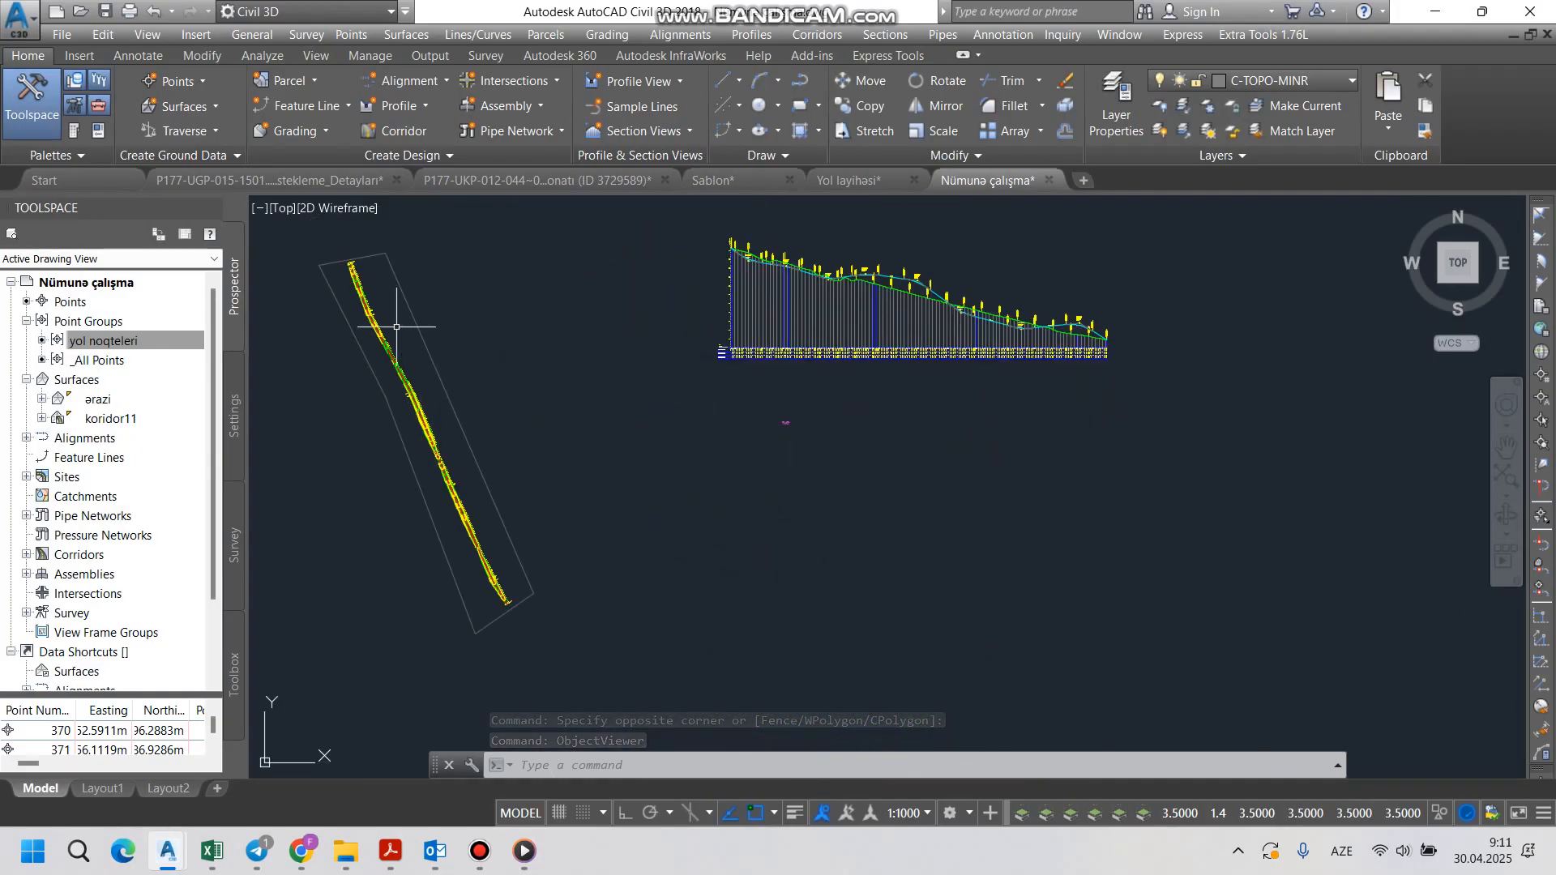
scroll(366, 271, "up", 1)
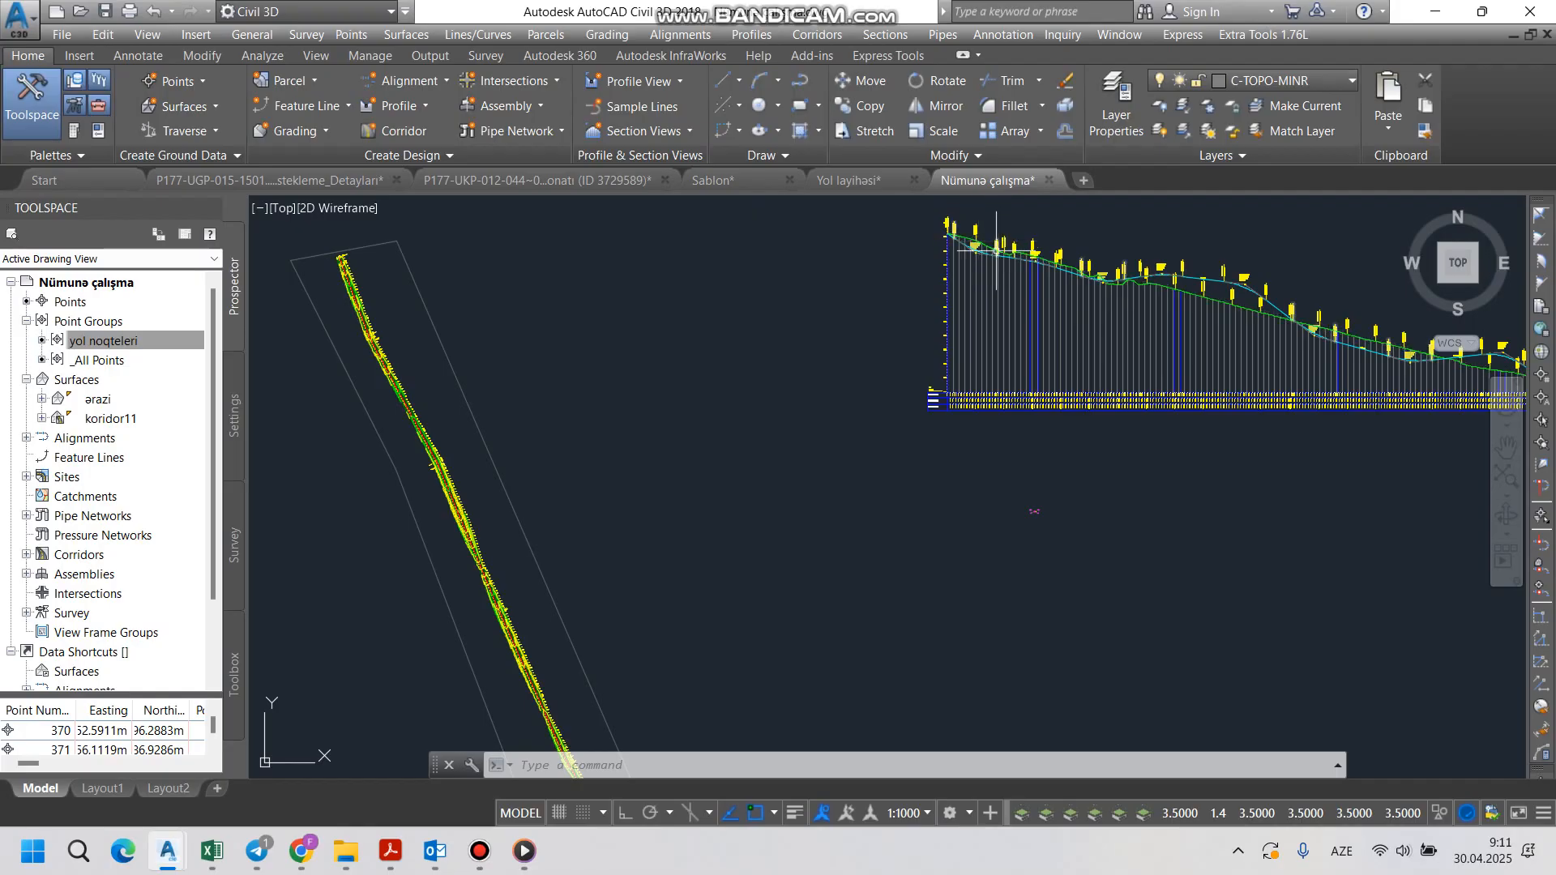
middle_click_drag(1195, 378, 781, 337)
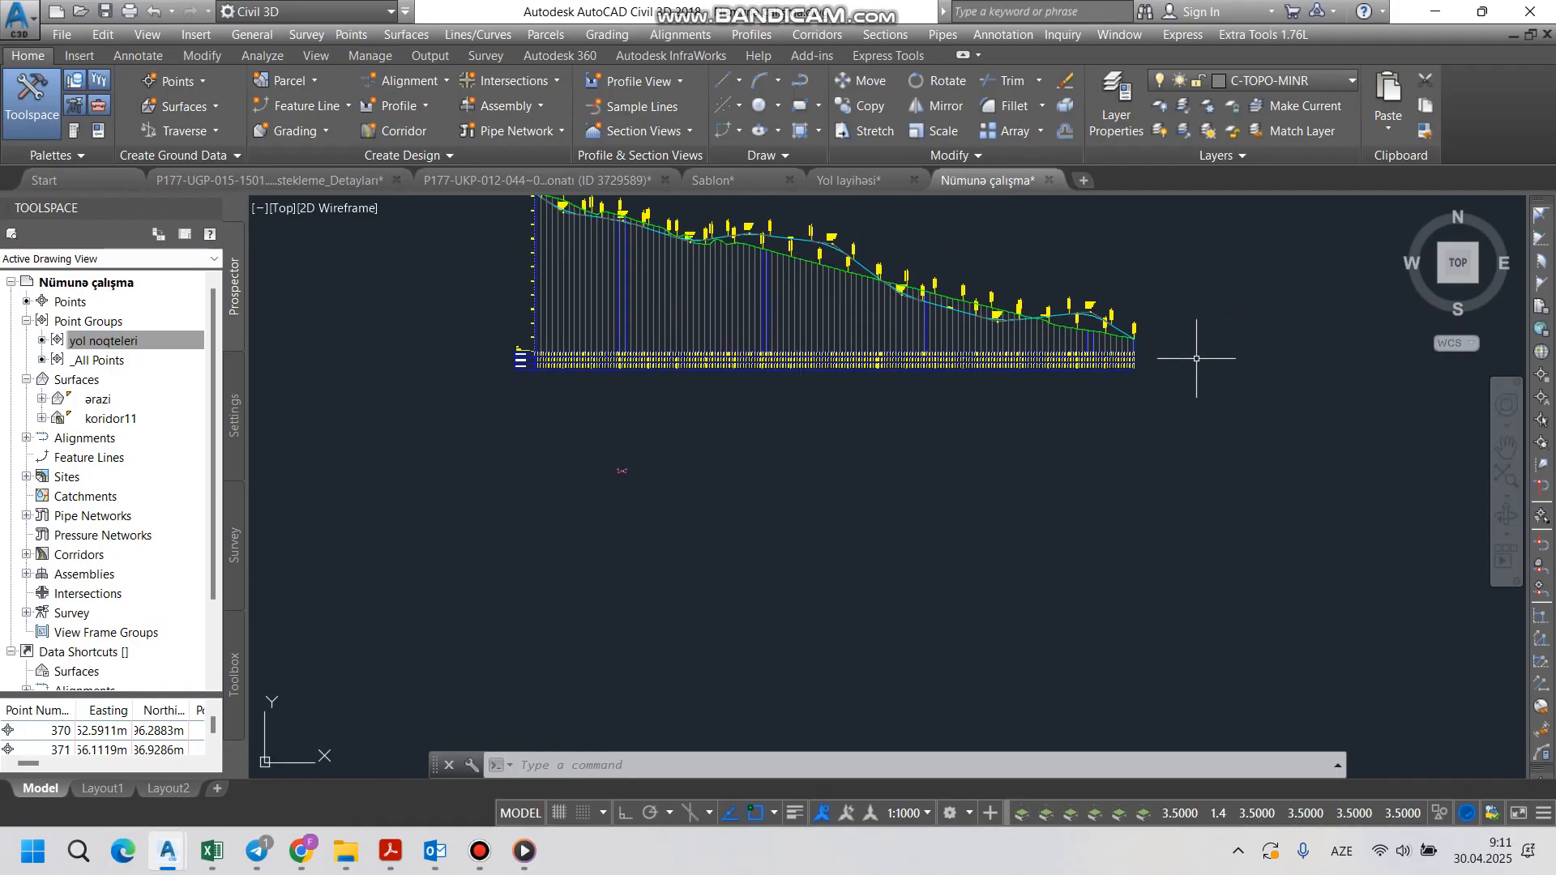
scroll(613, 485, "up", 6)
scroll(665, 454, "down", 8)
scroll(429, 339, "up", 3)
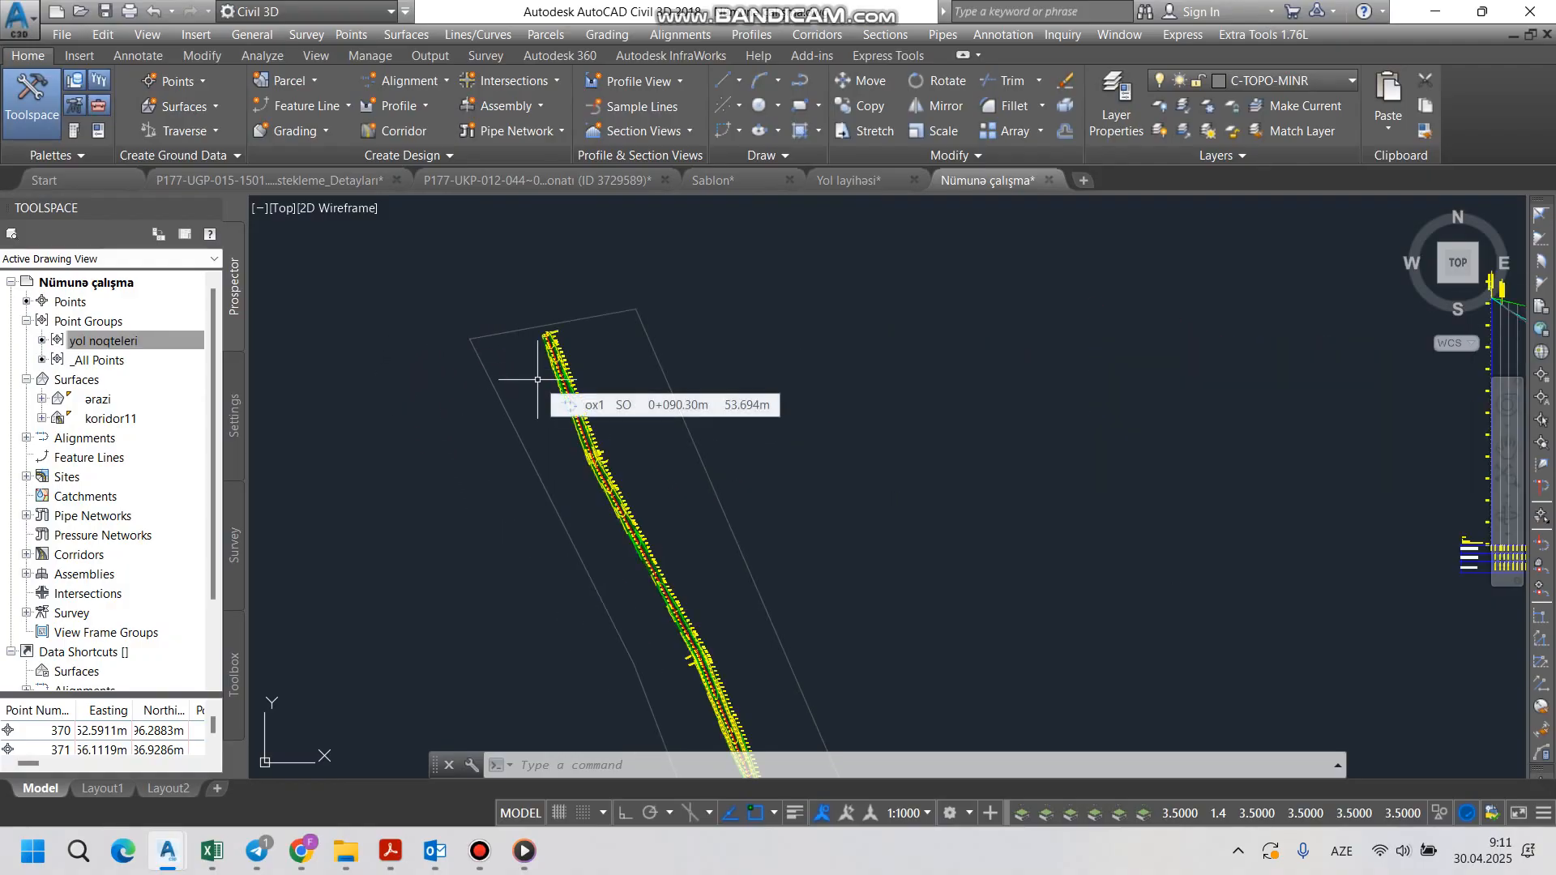
scroll(537, 379, "down", 2)
scroll(607, 476, "up", 3)
scroll(545, 404, "down", 4)
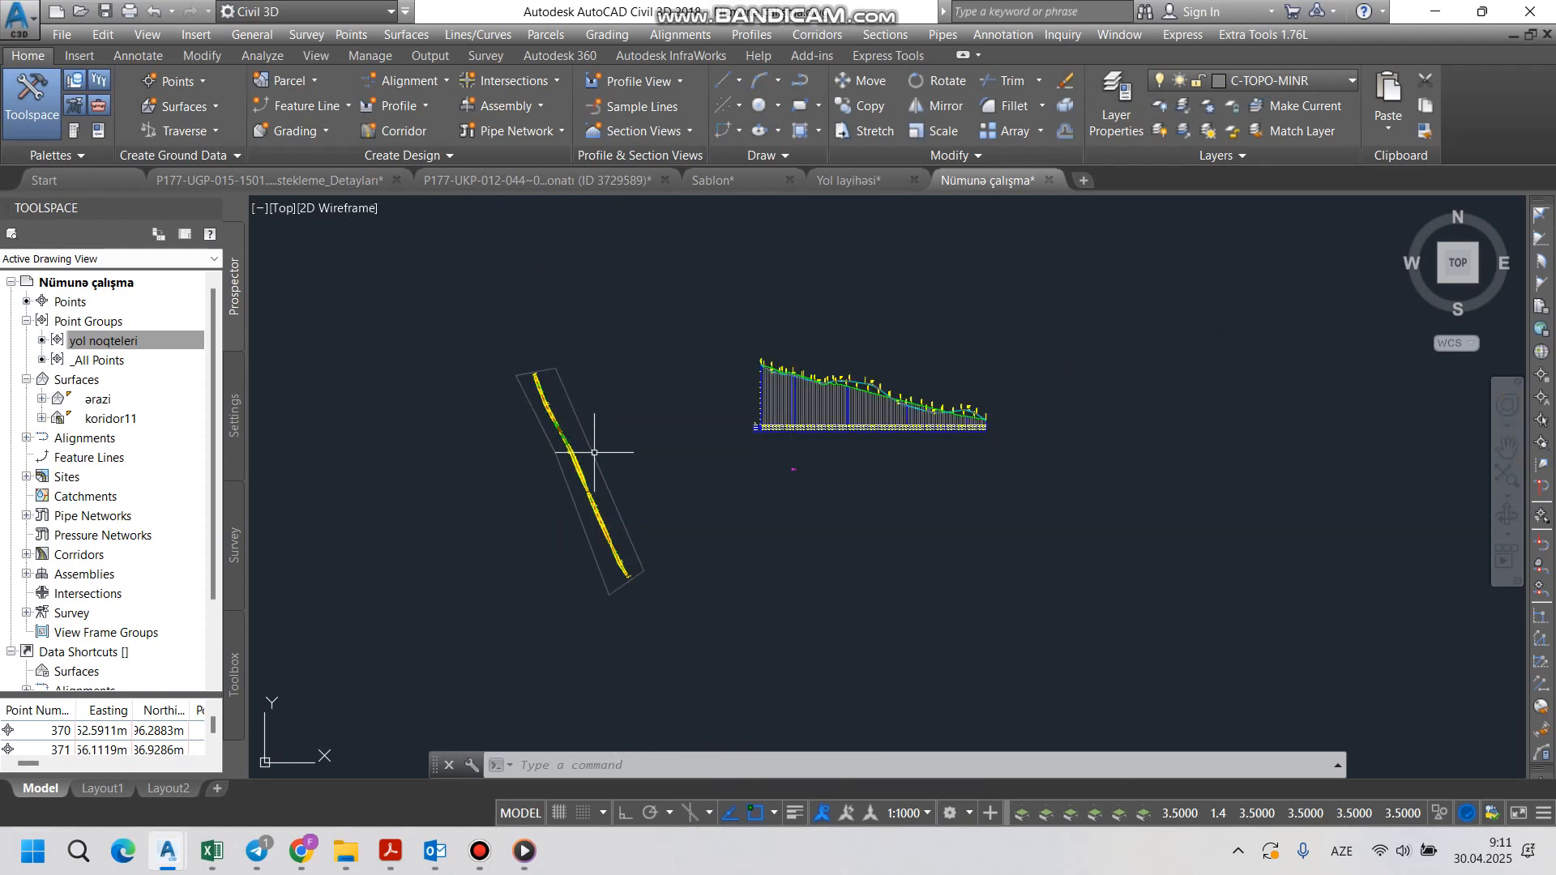
scroll(672, 486, "up", 2)
scroll(693, 510, "down", 2)
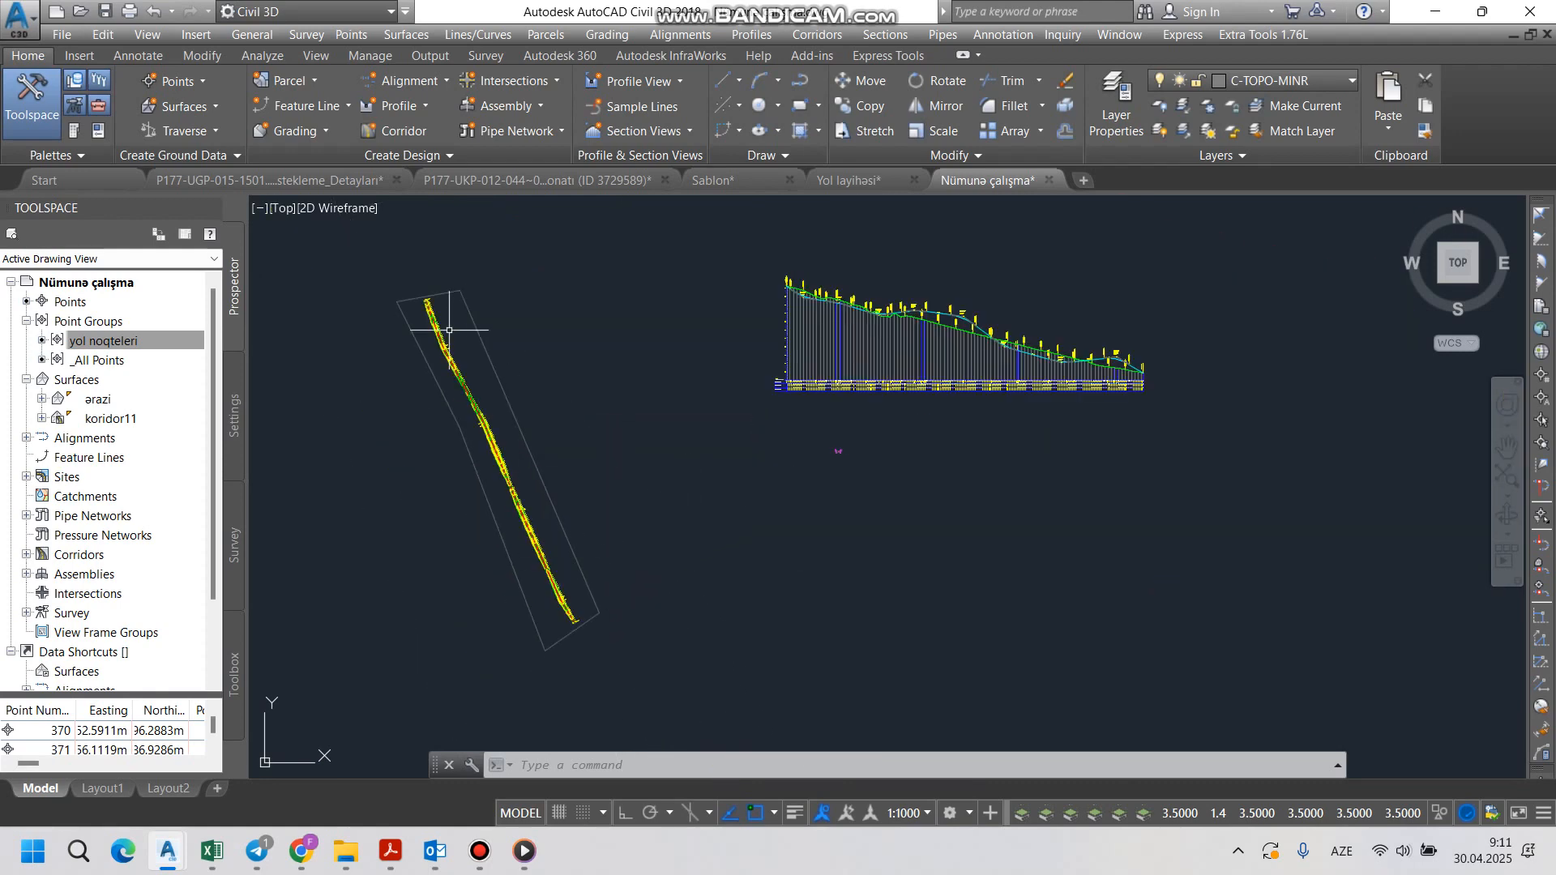
mouse_move(688, 566)
middle_mouse_down()
mouse_move(693, 501)
mouse_move(684, 564)
middle_mouse_up()
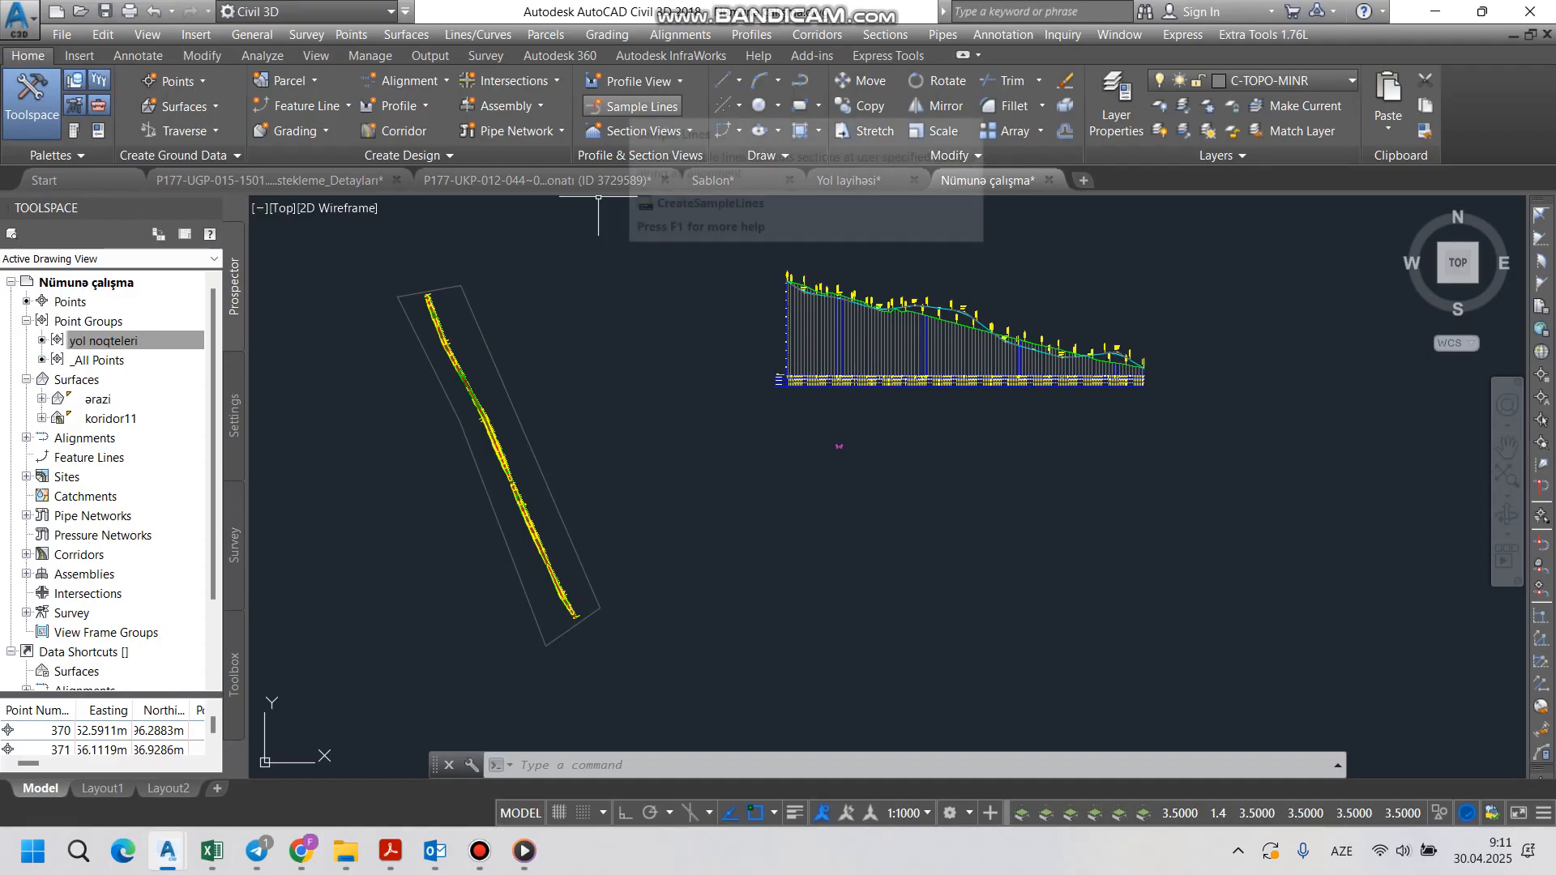
Step: Create a sample line group on alignment ox1 that samples ərazi and the koridor11 surface but excludes the koridor1 corridor
left_click(642, 106)
scroll(429, 314, "up", 8)
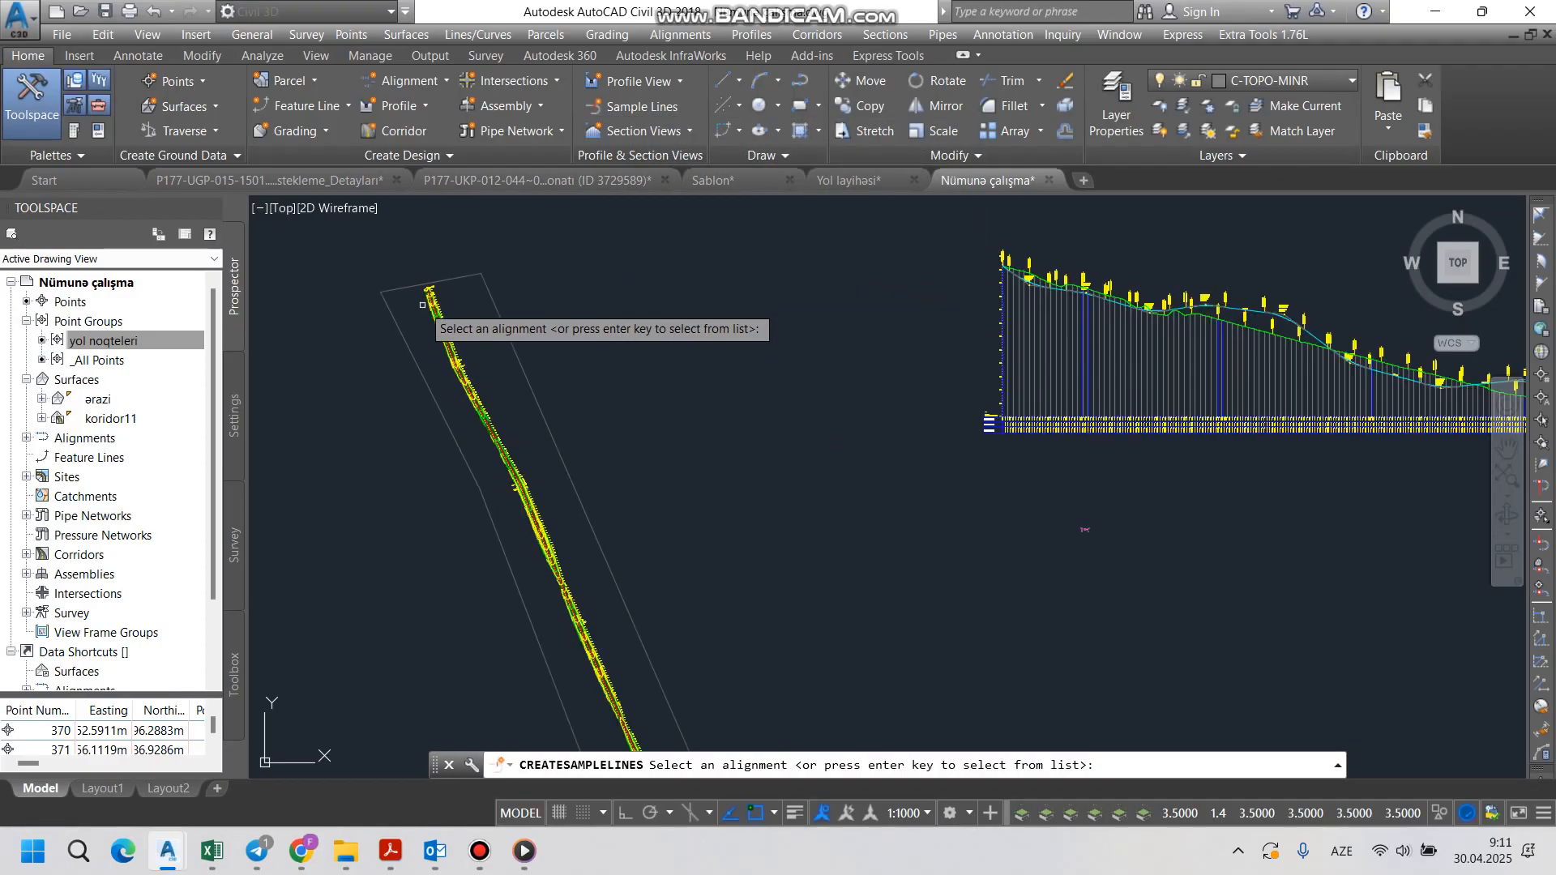
scroll(372, 264, "up", 5)
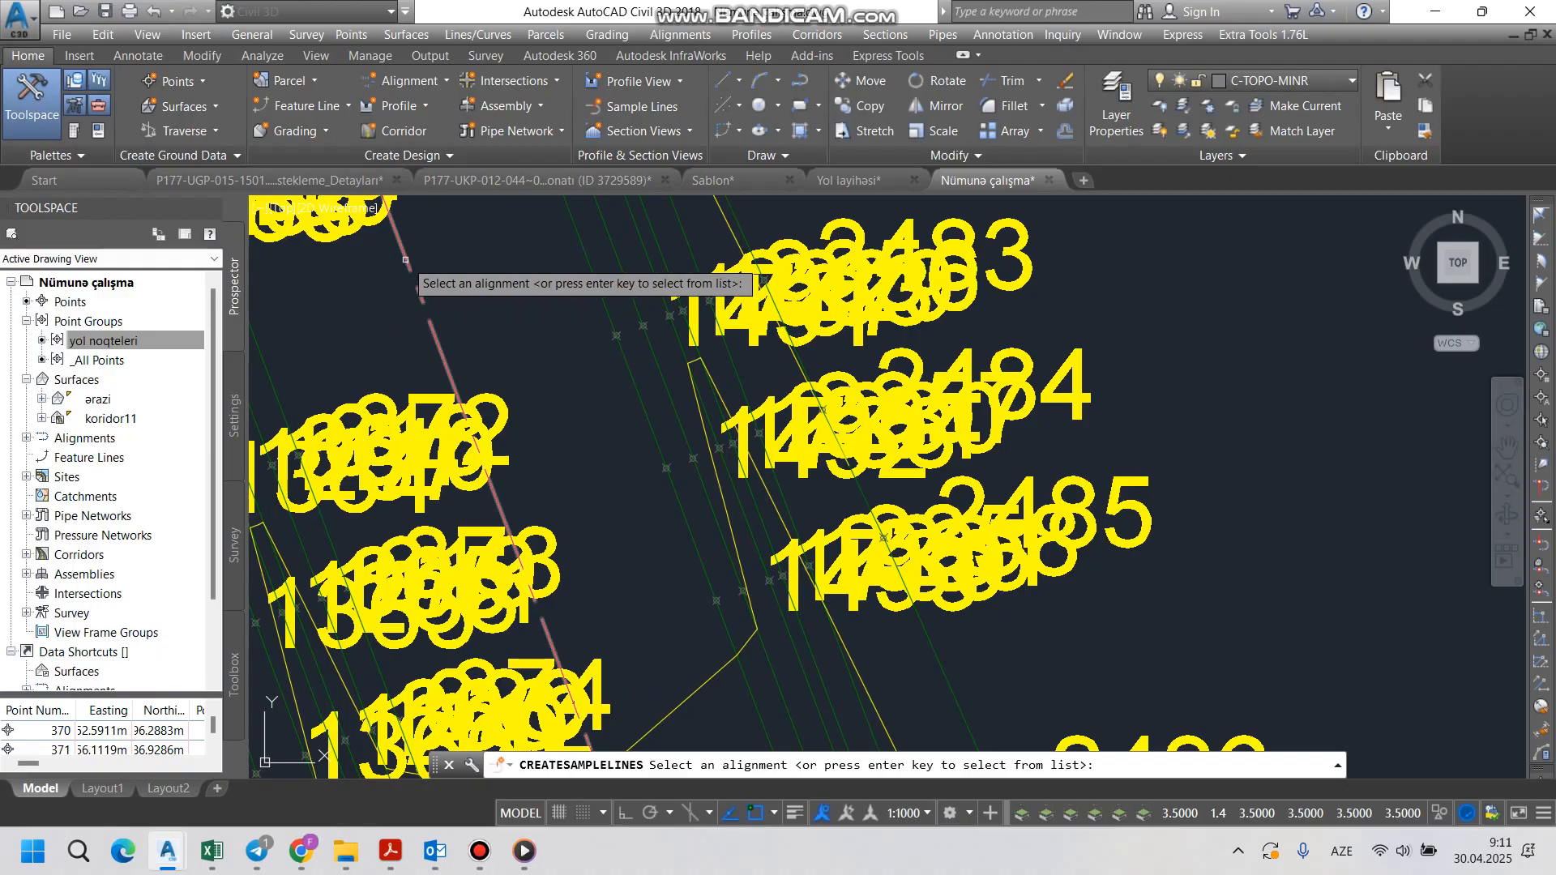
left_click(404, 263)
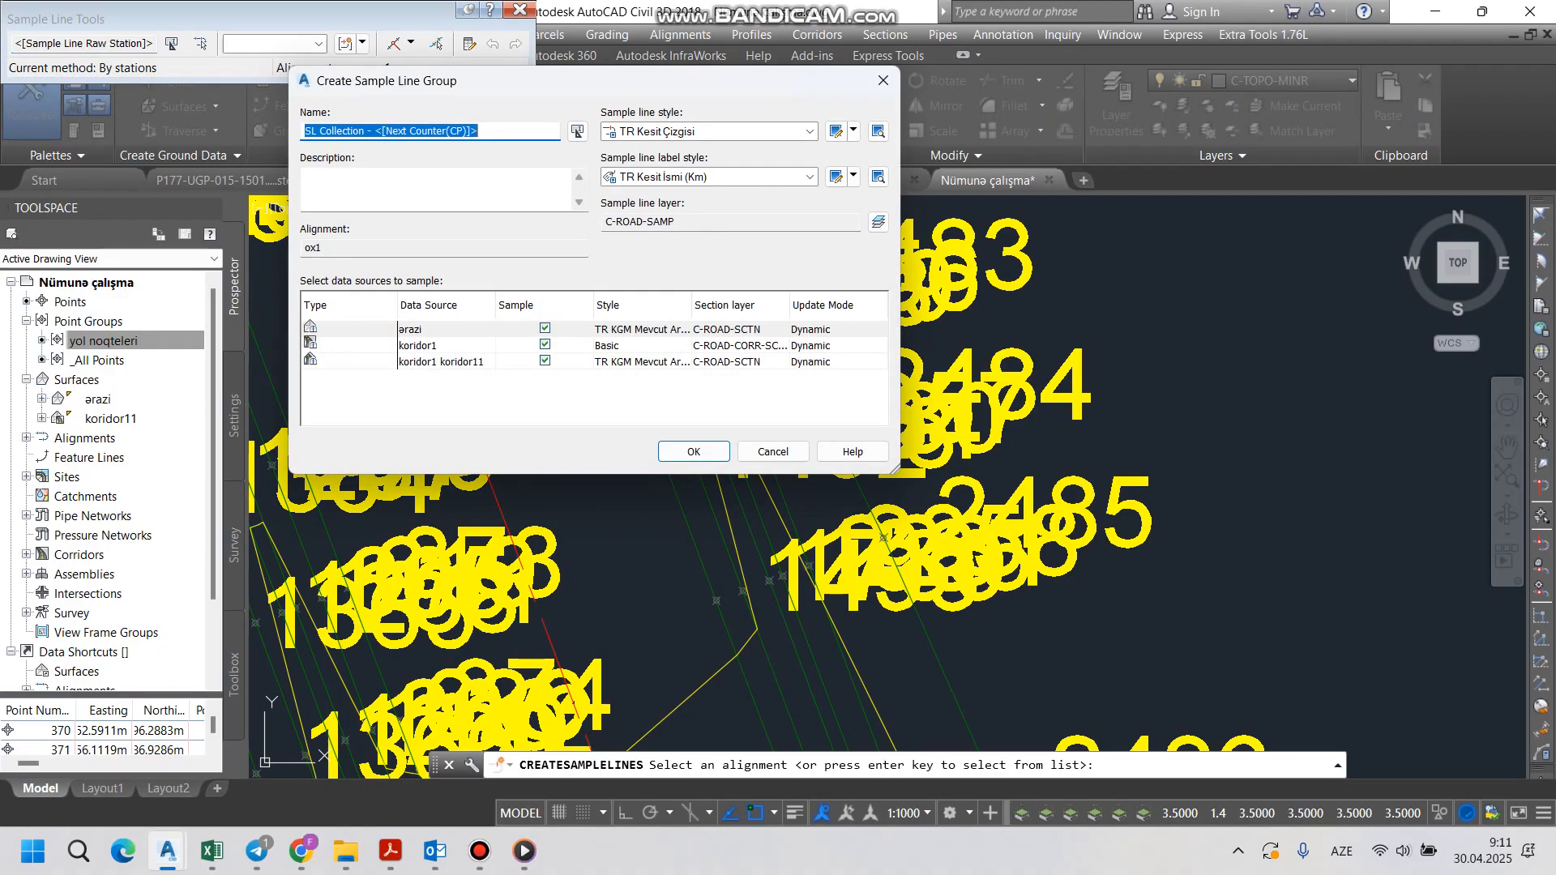
left_click(545, 345)
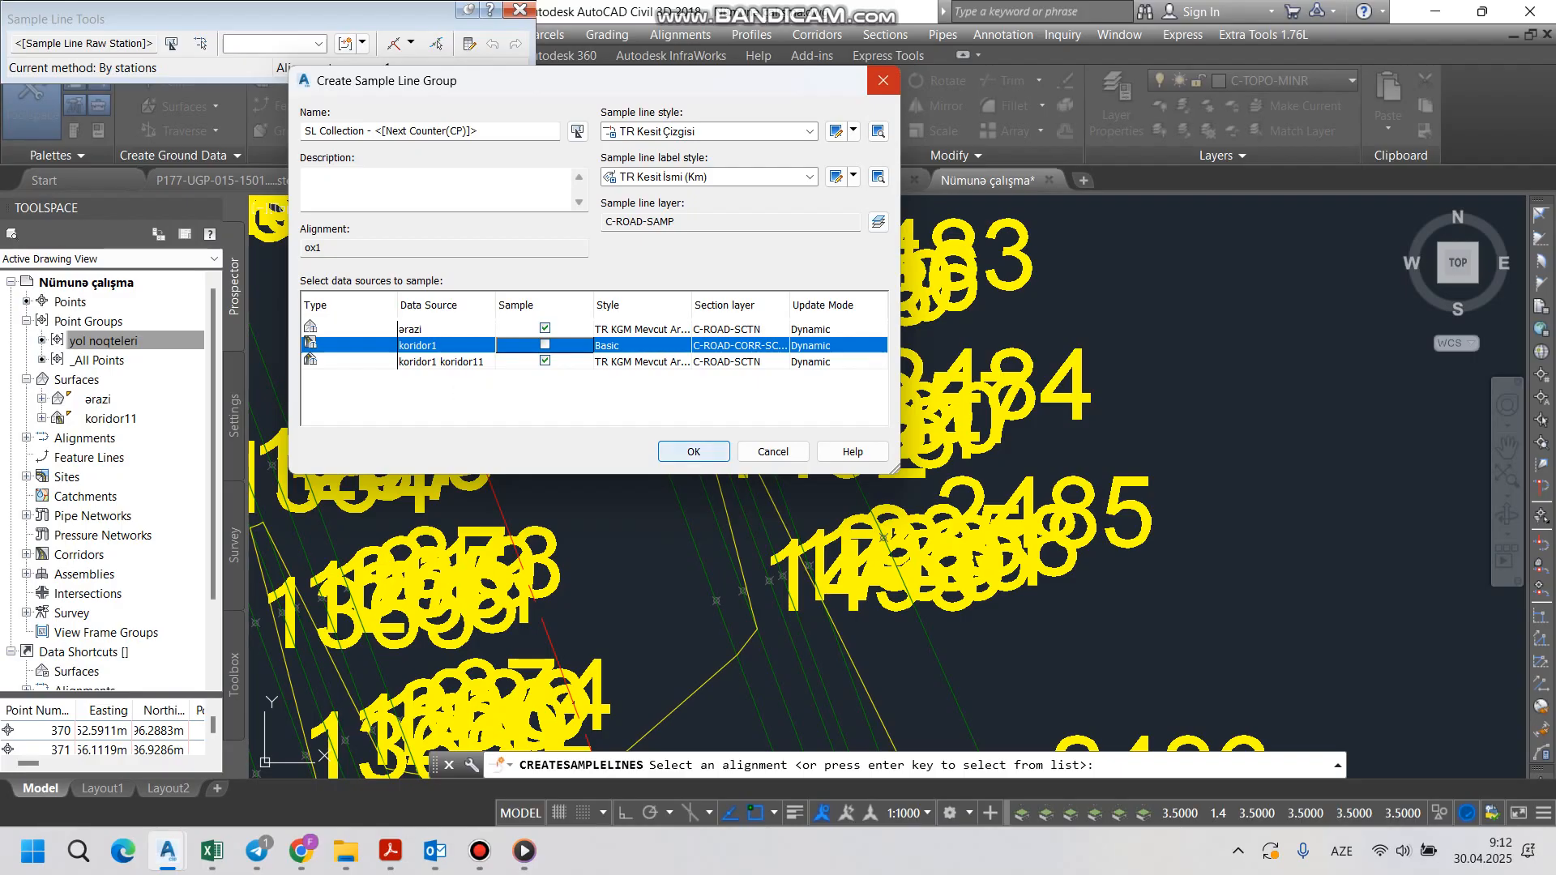
left_click(694, 451)
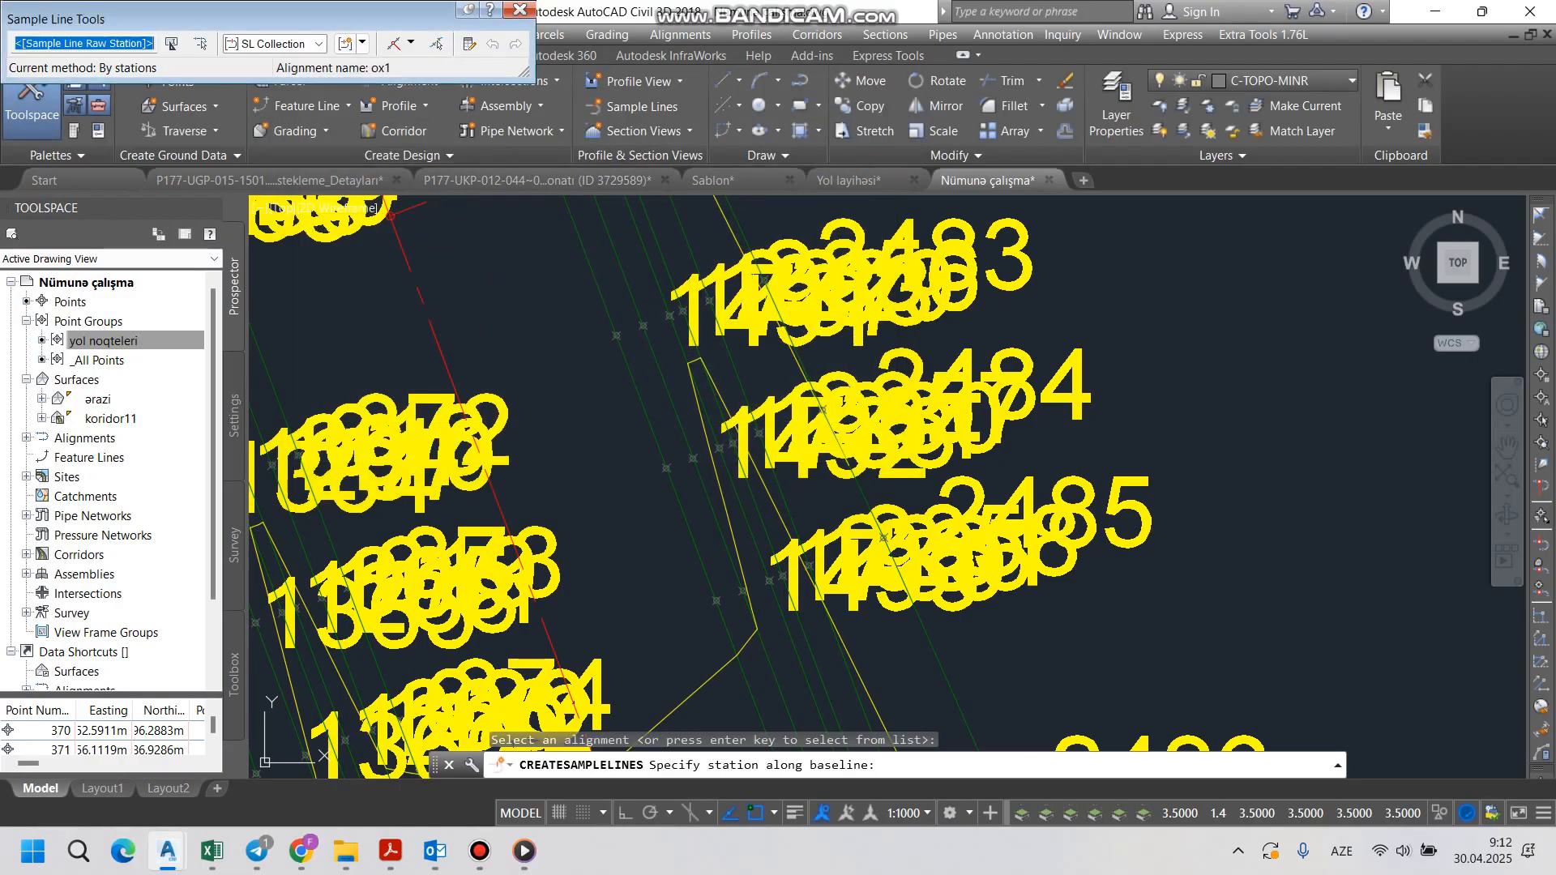
Step: Set up sample lines by range of stations with 10 m increments along tangents, curves and spirals
left_click(411, 43)
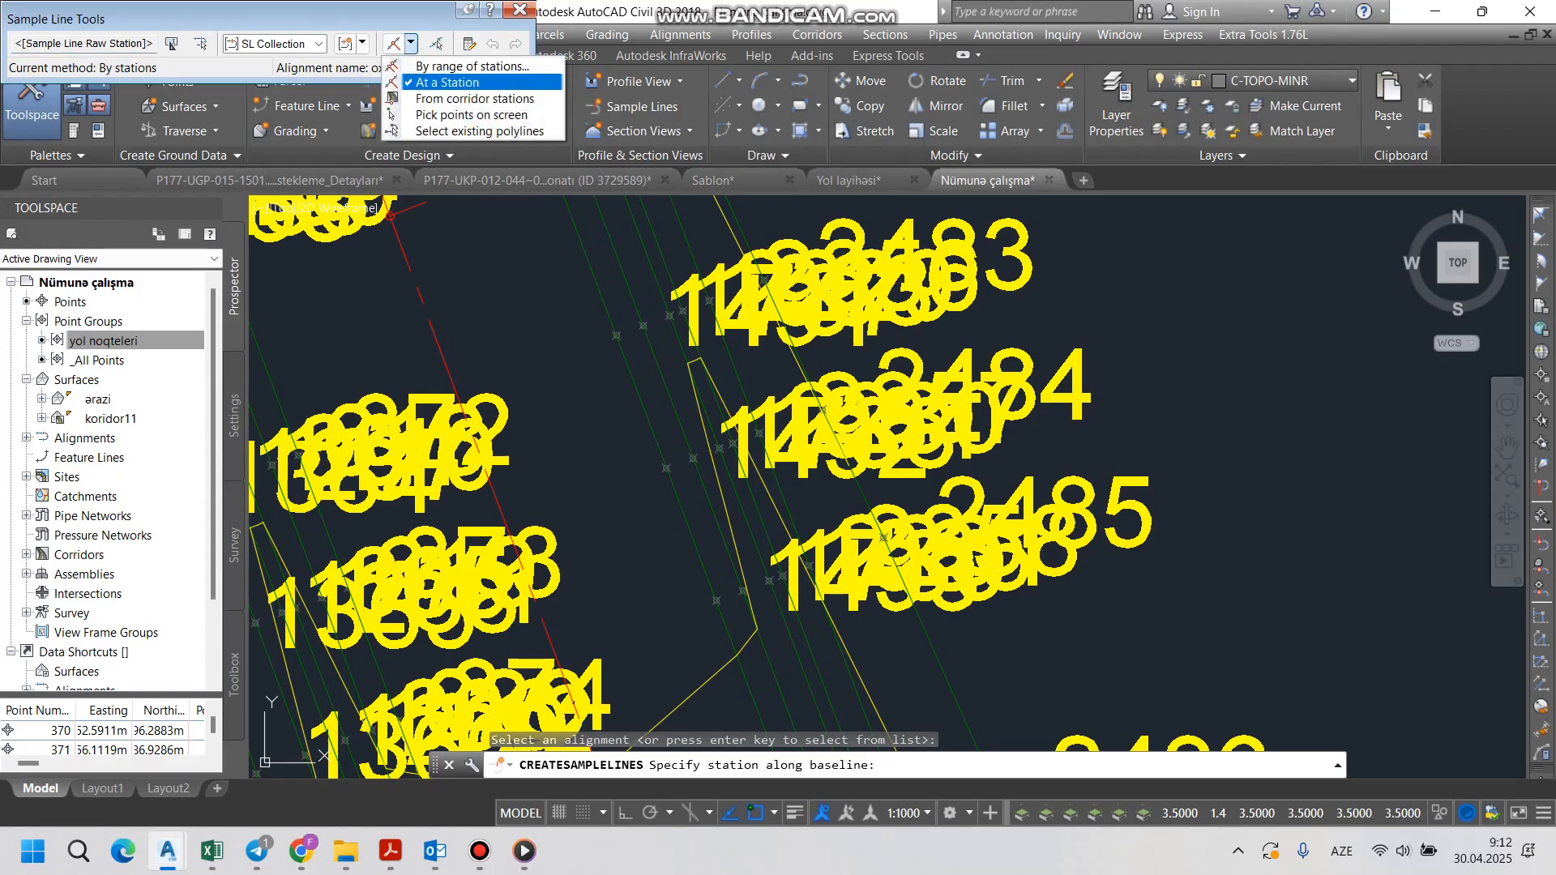
left_click(472, 66)
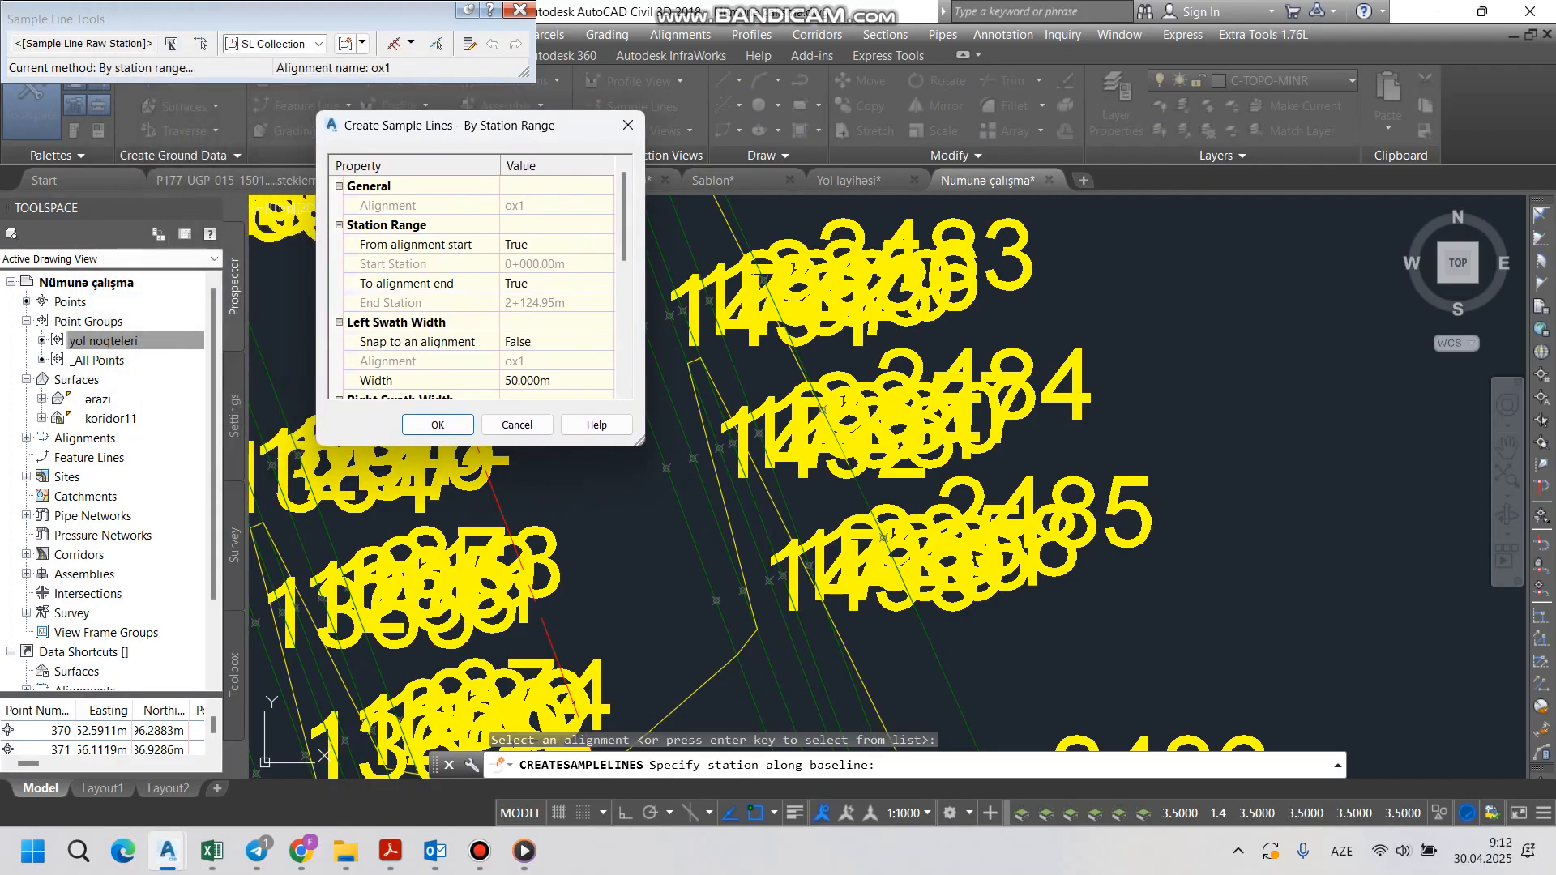
scroll(478, 284, "down", 1)
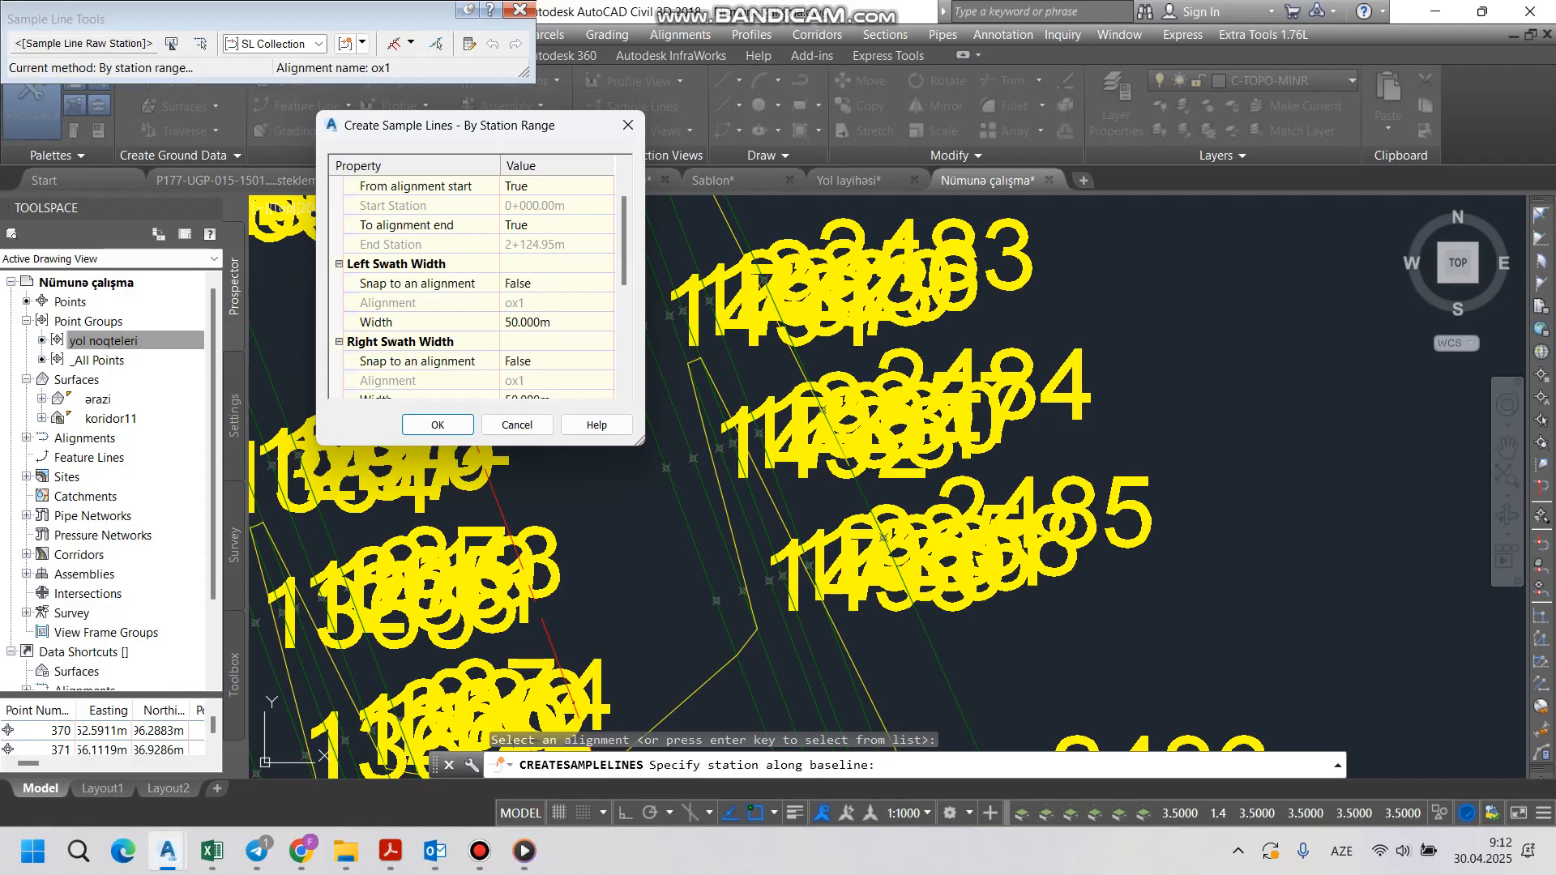
scroll(478, 288, "down", 1)
scroll(478, 288, "down", 2)
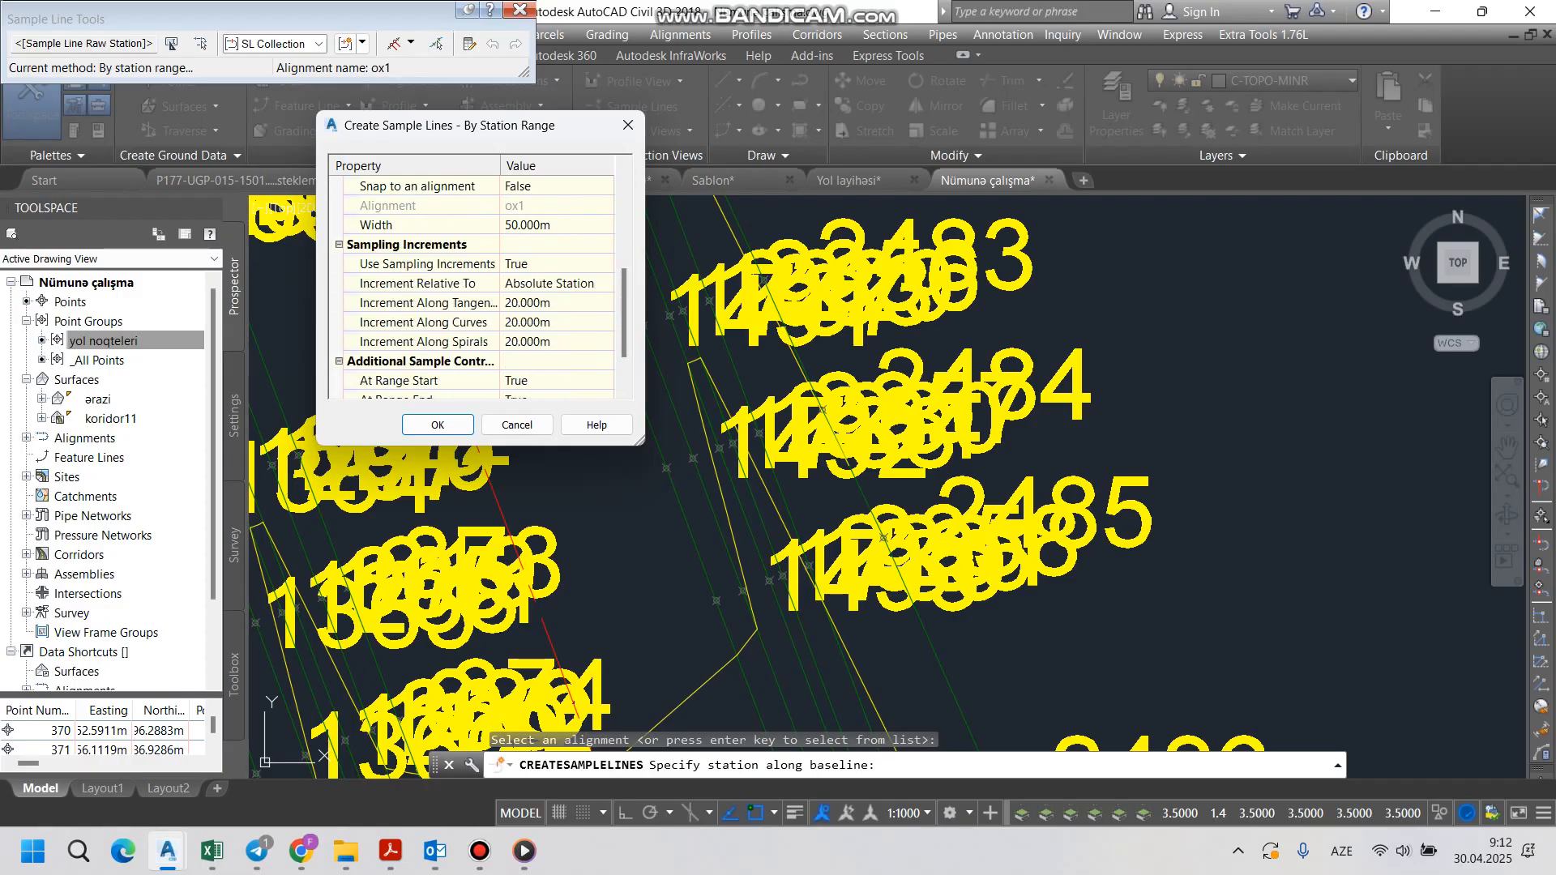
left_click(606, 302)
type("10")
left_click(606, 322)
type("1")
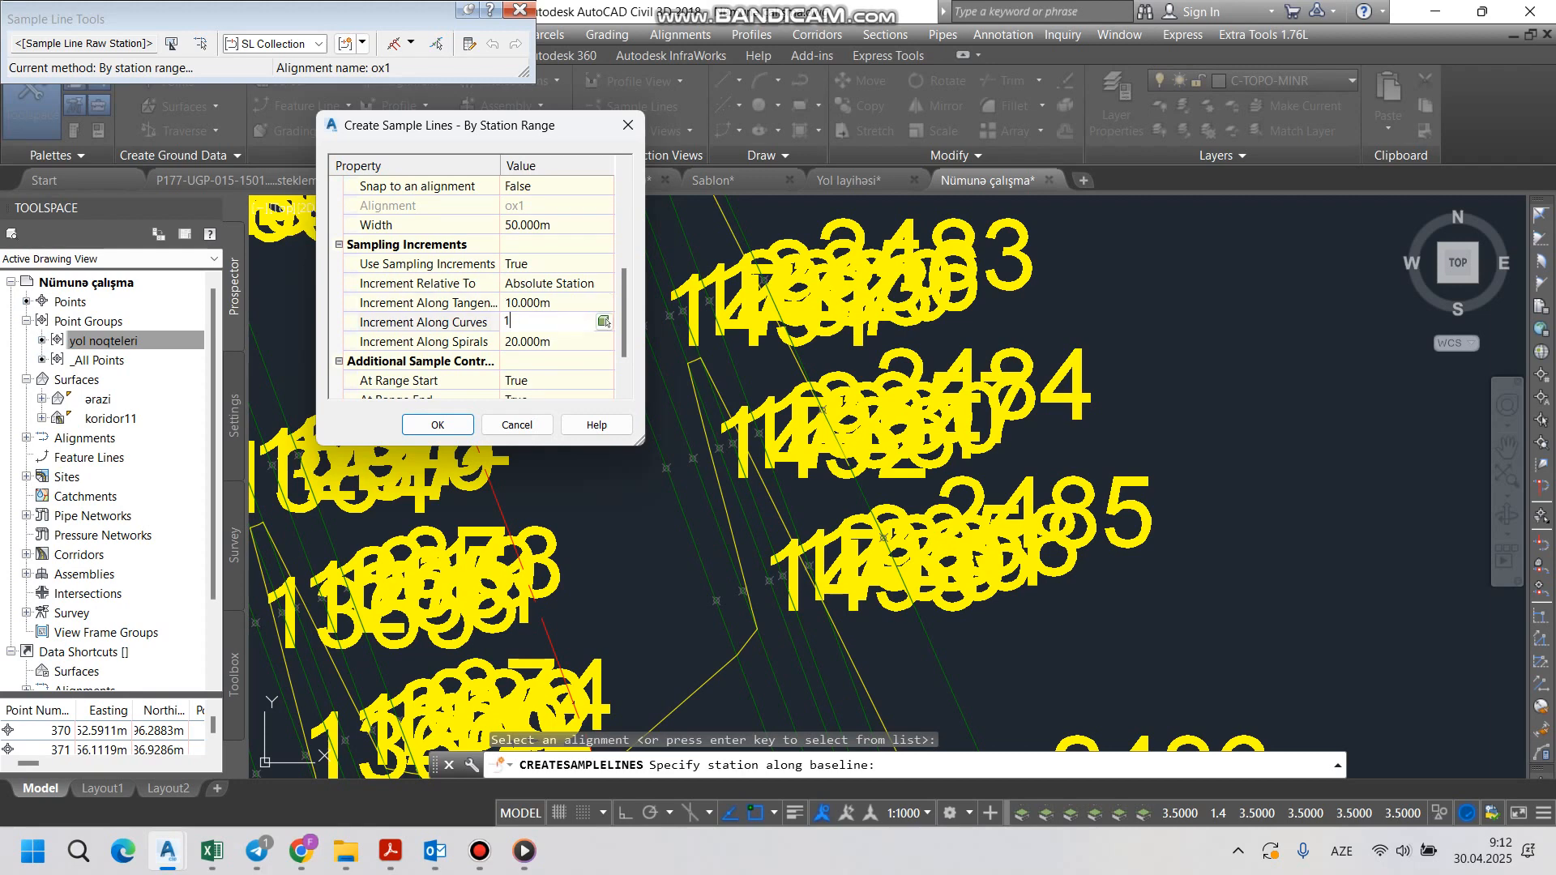
key("Tab")
type("10")
key("Tab")
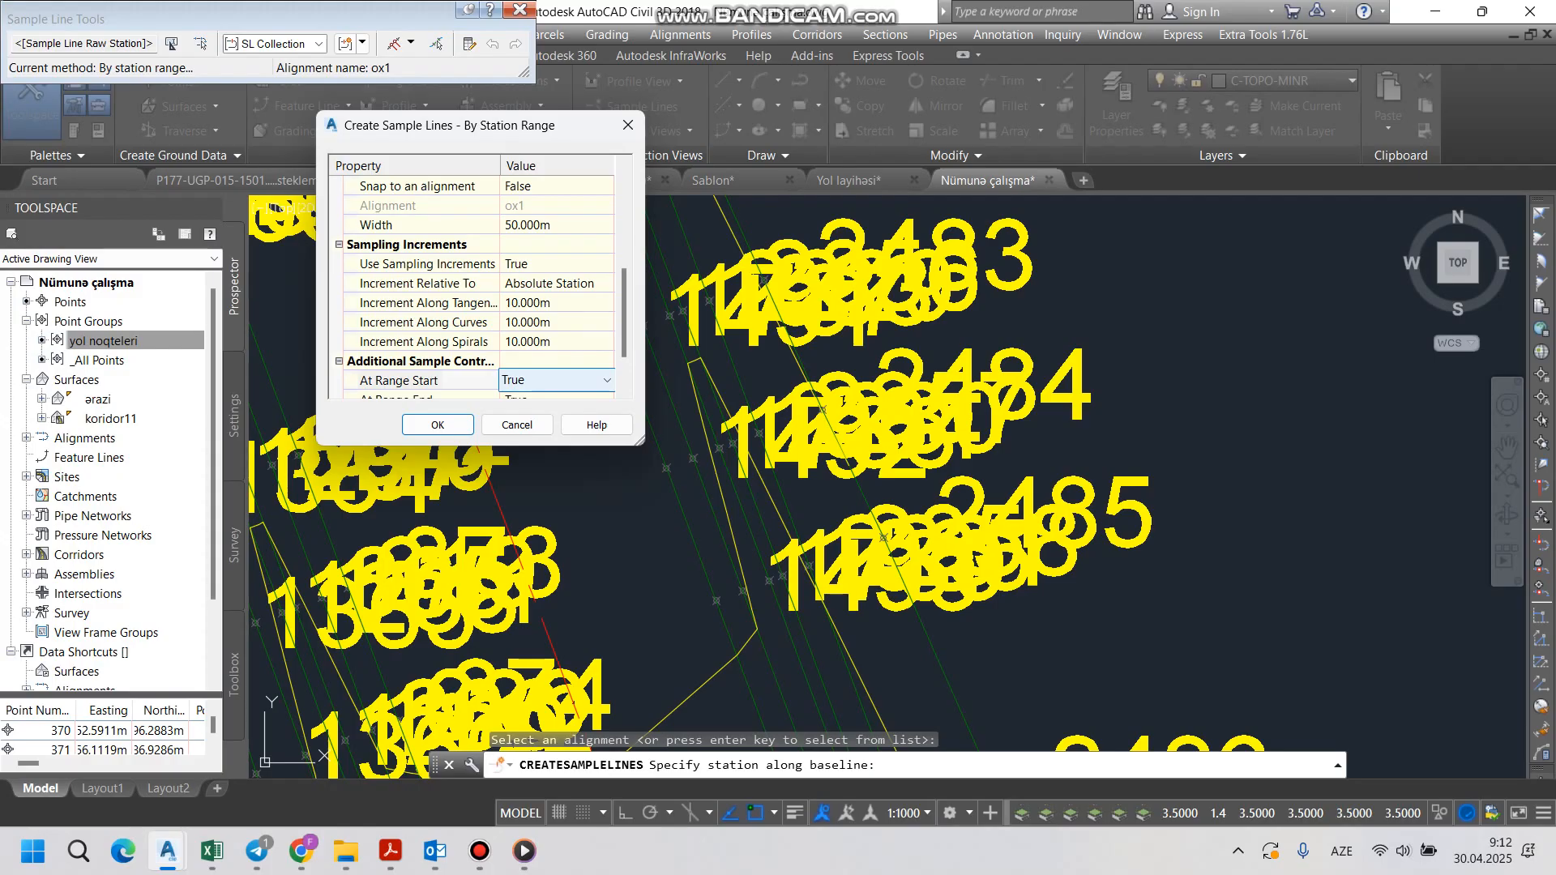
left_click_drag(624, 314, 624, 343)
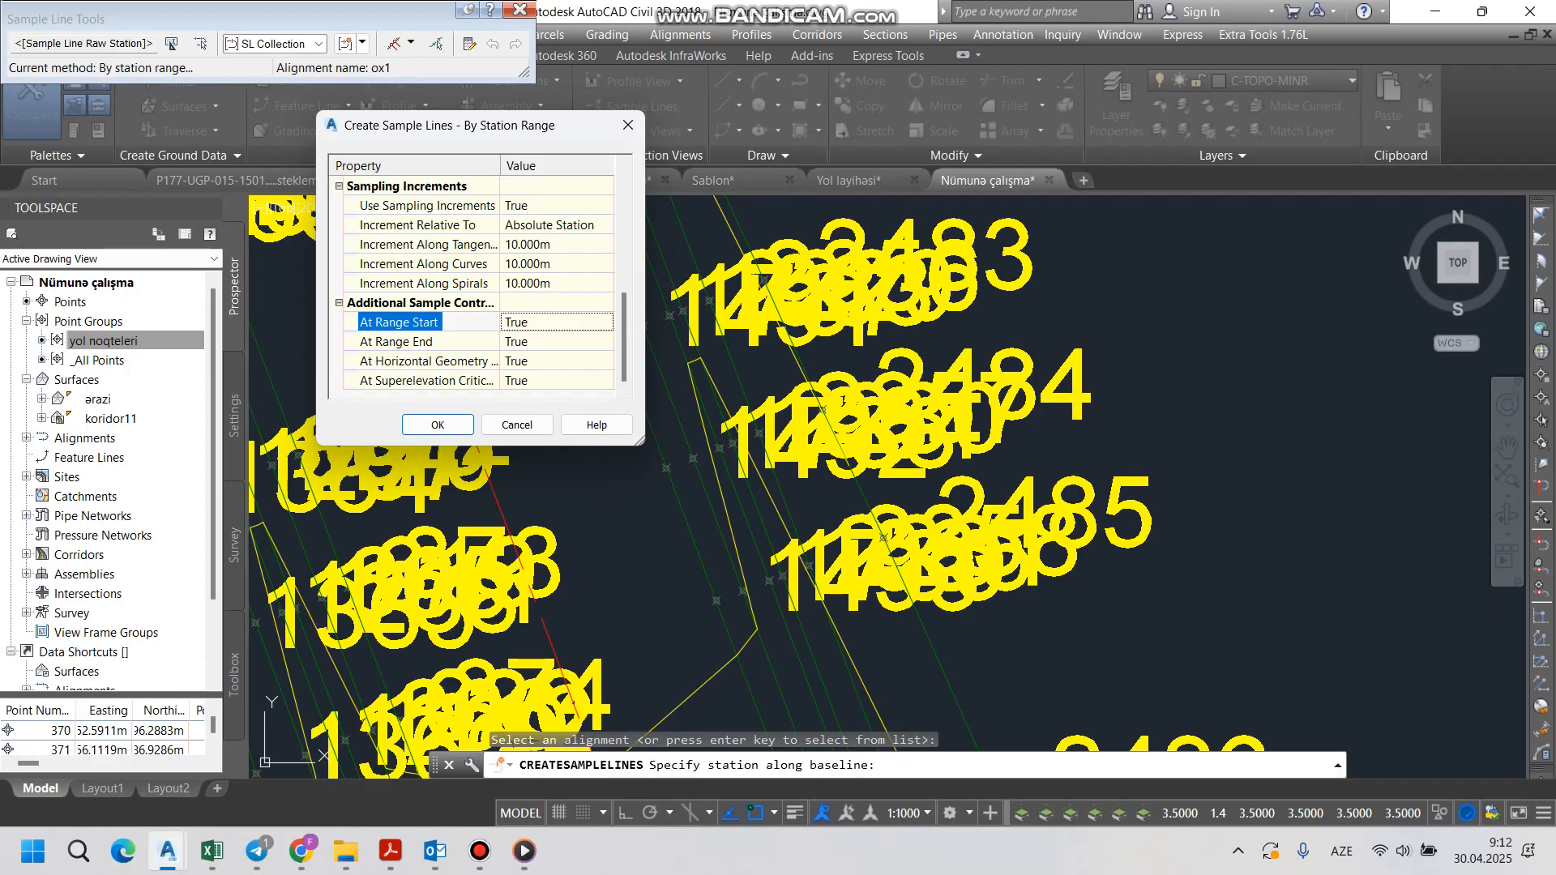
left_click(568, 323)
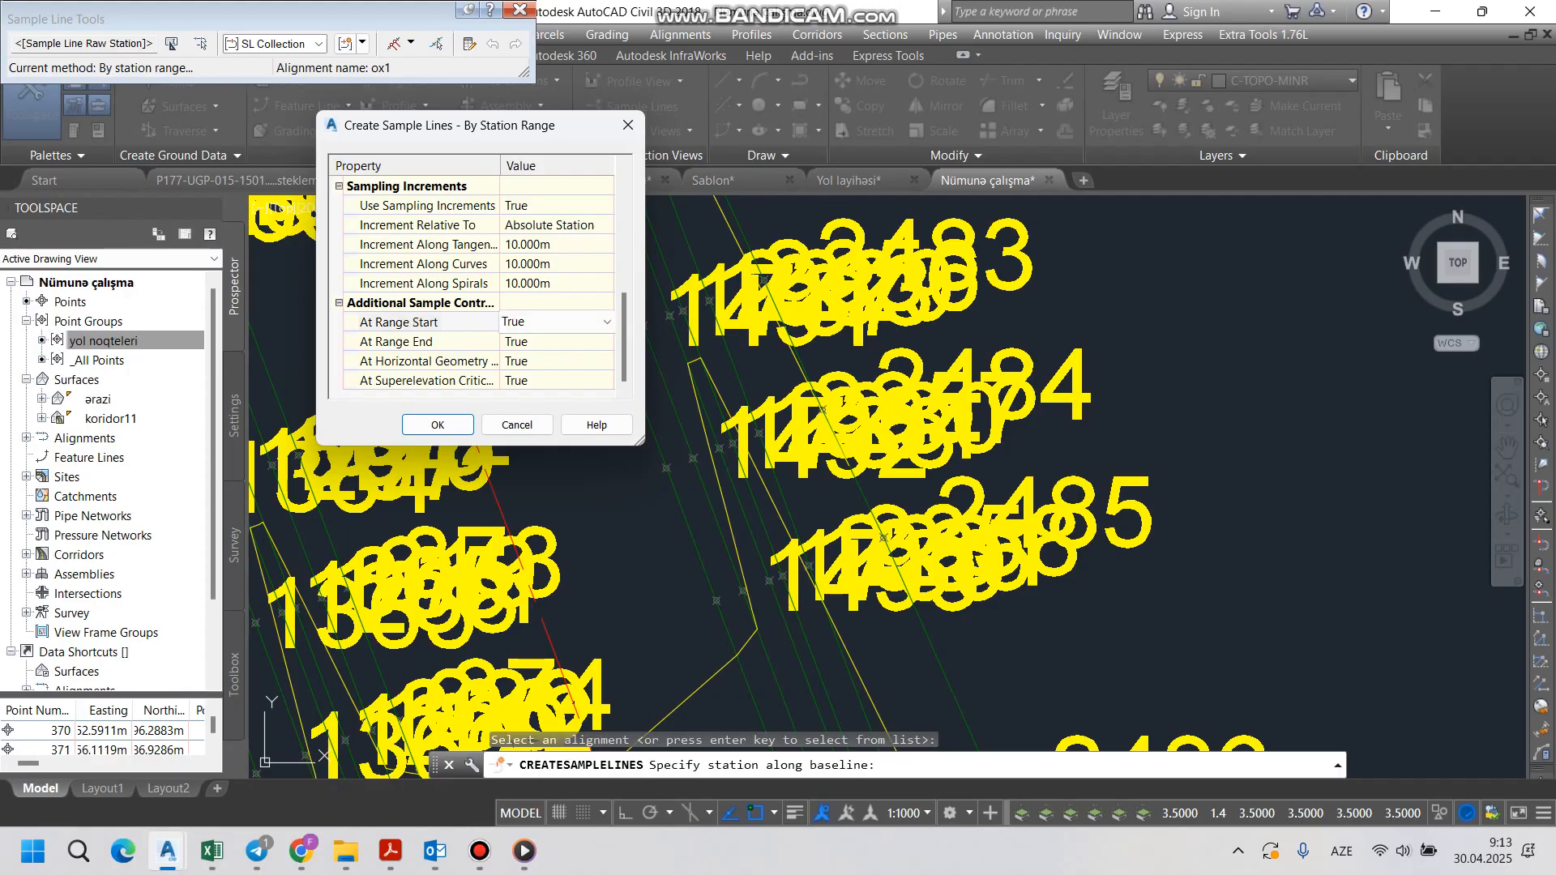
left_click(583, 322)
left_click(559, 341)
left_click(567, 322)
left_click(583, 323)
left_click(534, 359)
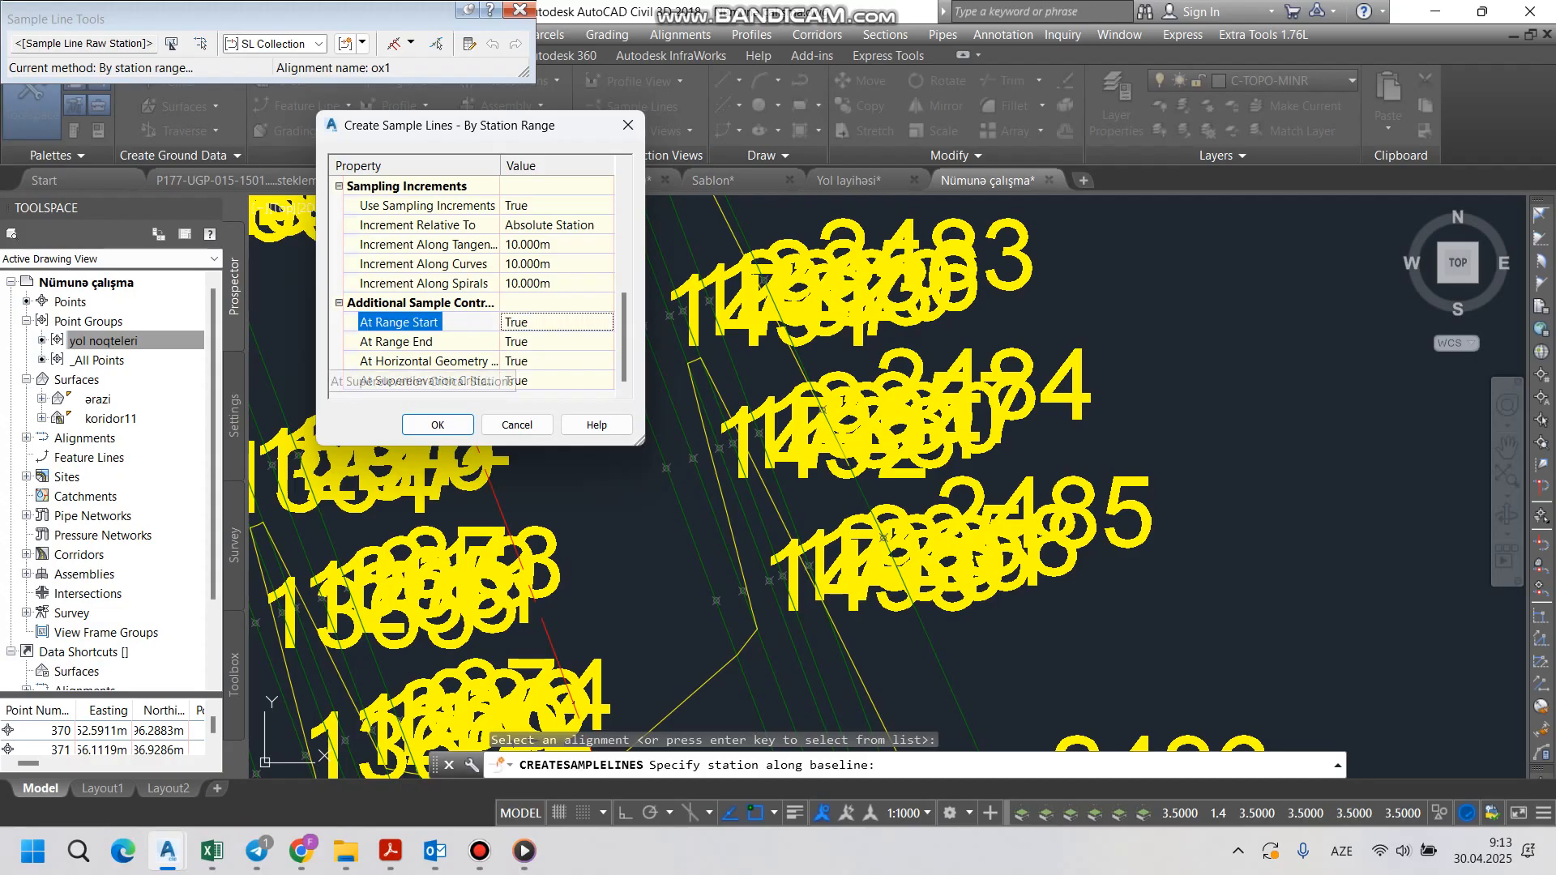
Step: Disable sampling at horizontal geometry points and superelevation critical stations, create the sample lines and finish the command
left_click(559, 360)
left_click(606, 360)
left_click(551, 379)
left_click(559, 380)
left_click(605, 380)
left_click(551, 400)
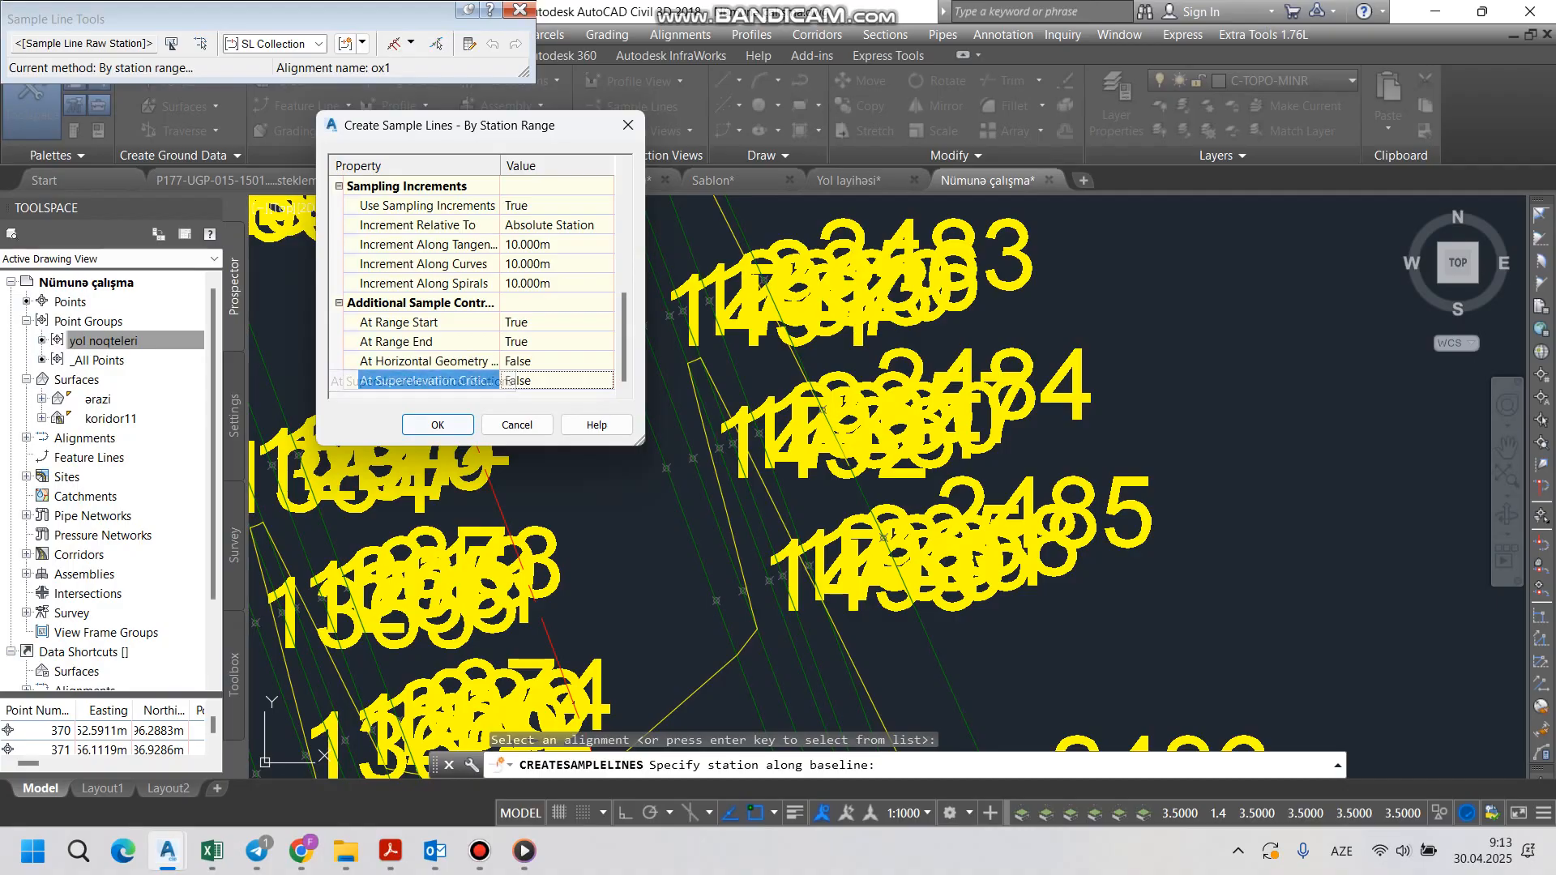
left_click(438, 425)
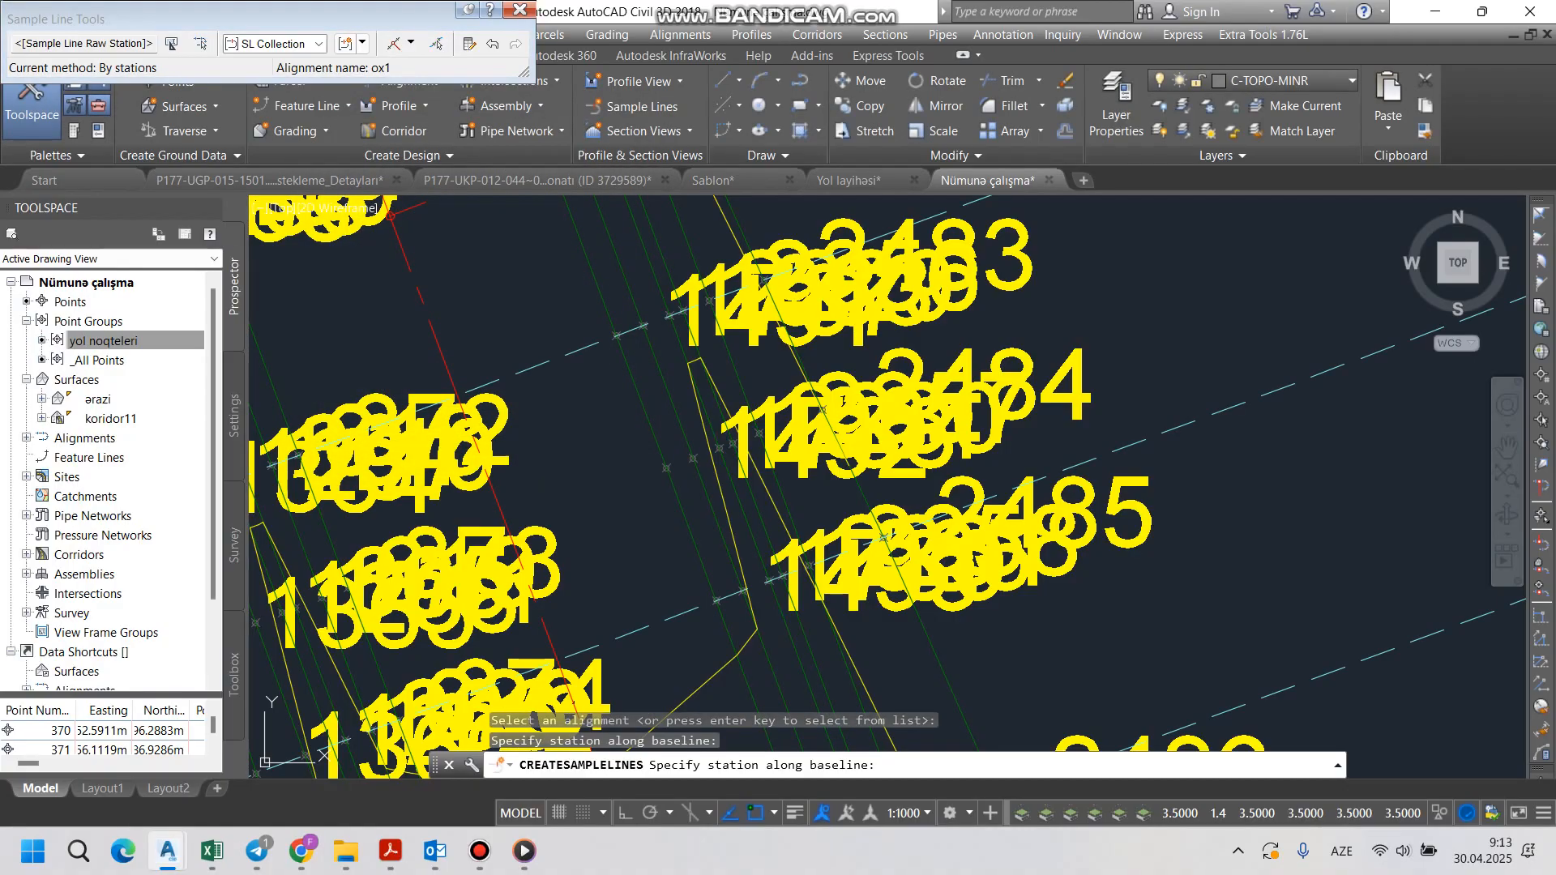
key("Return")
Step: Examine the sample lines and station labels along the corridor from its start through the middle stretch
scroll(722, 298, "down", 5)
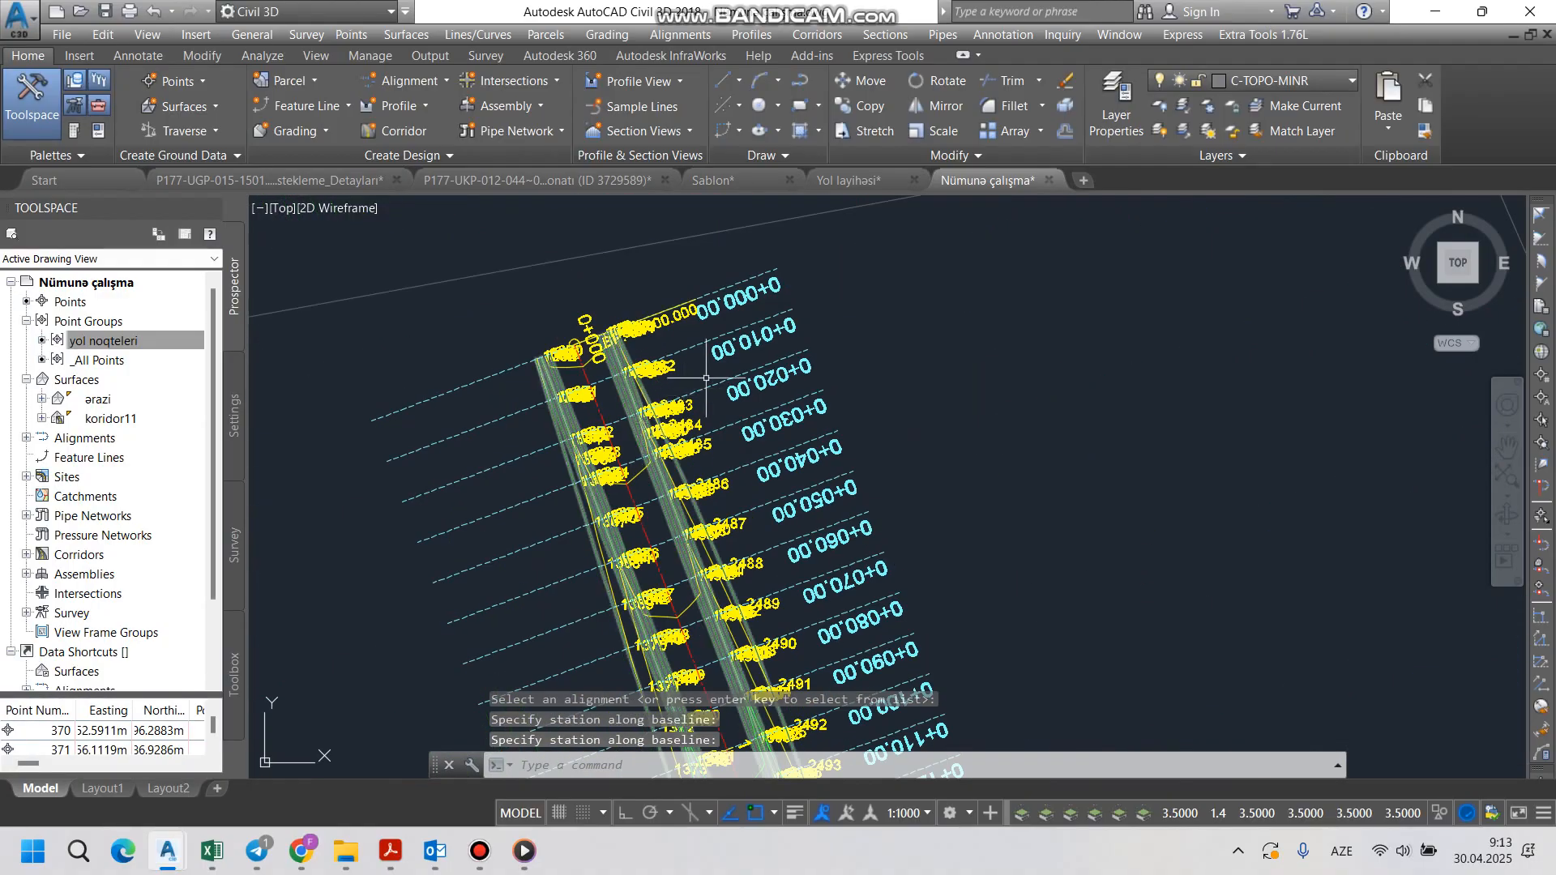
scroll(723, 299, "down", 5)
scroll(790, 500, "up", 5)
middle_click_drag(833, 544, 680, 341)
scroll(680, 341, "down", 5)
scroll(782, 598, "up", 4)
middle_click_drag(782, 598, 519, 193)
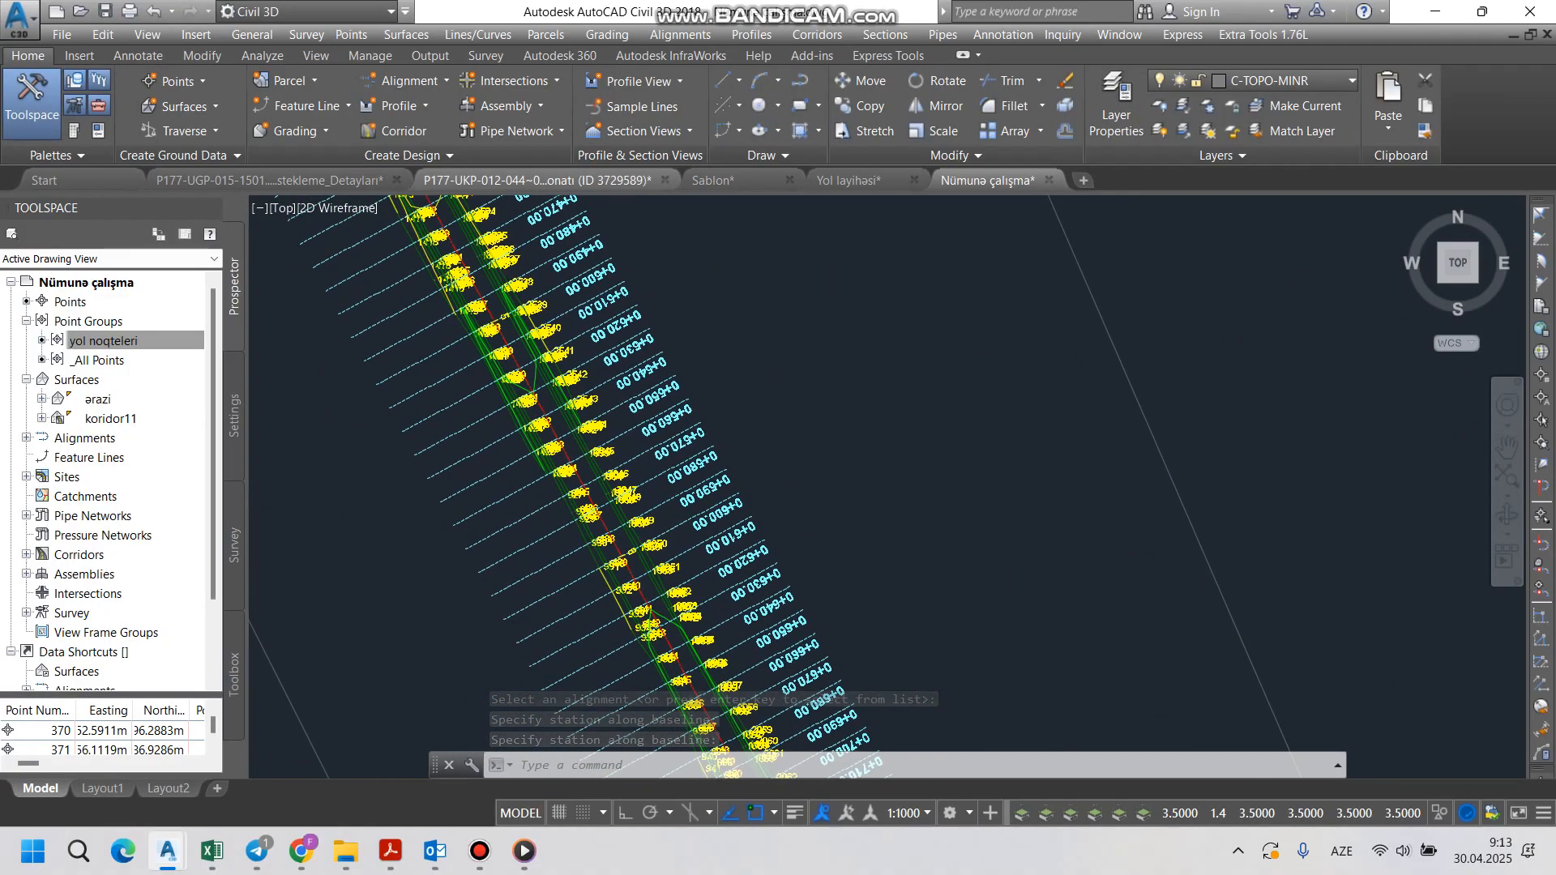
scroll(541, 219, "down", 2)
scroll(598, 545, "up", 4)
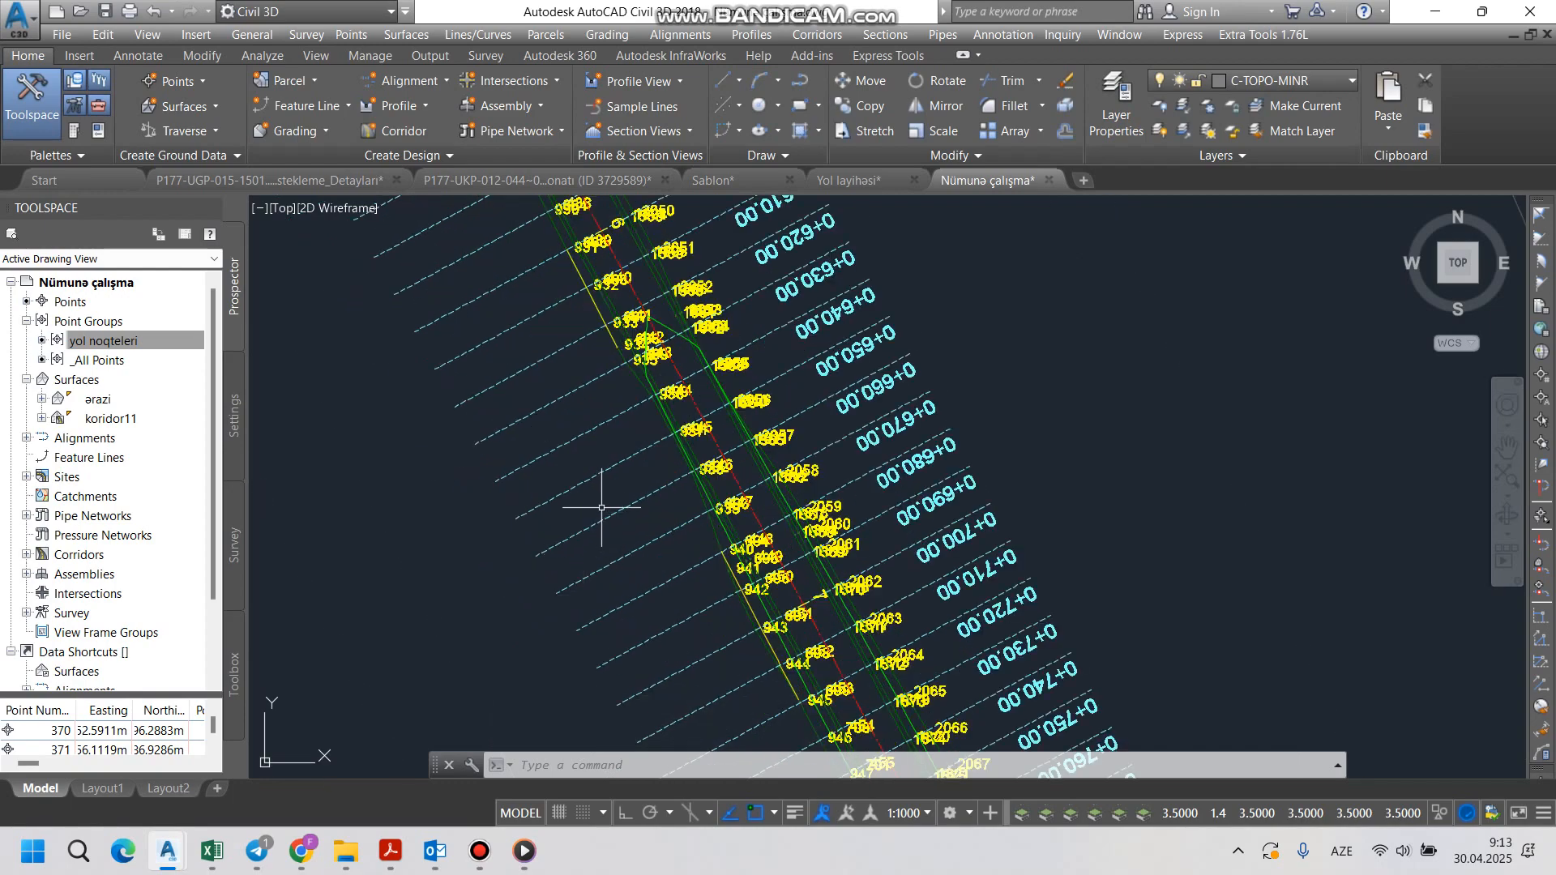
scroll(604, 506, "down", 4)
scroll(556, 517, "up", 4)
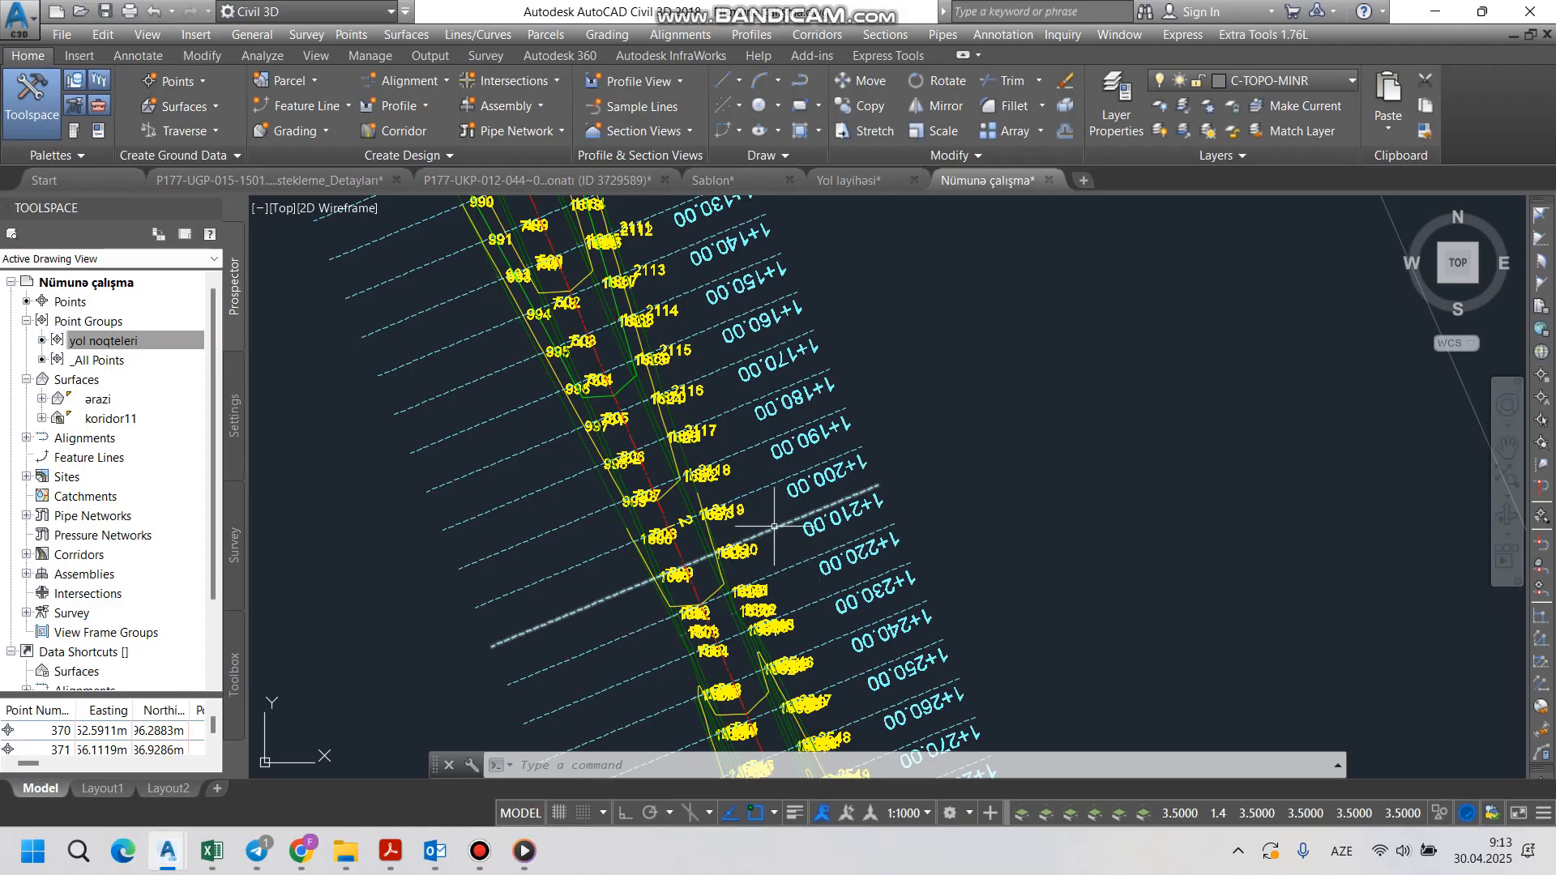
scroll(780, 529, "up", 4)
scroll(748, 510, "down", 4)
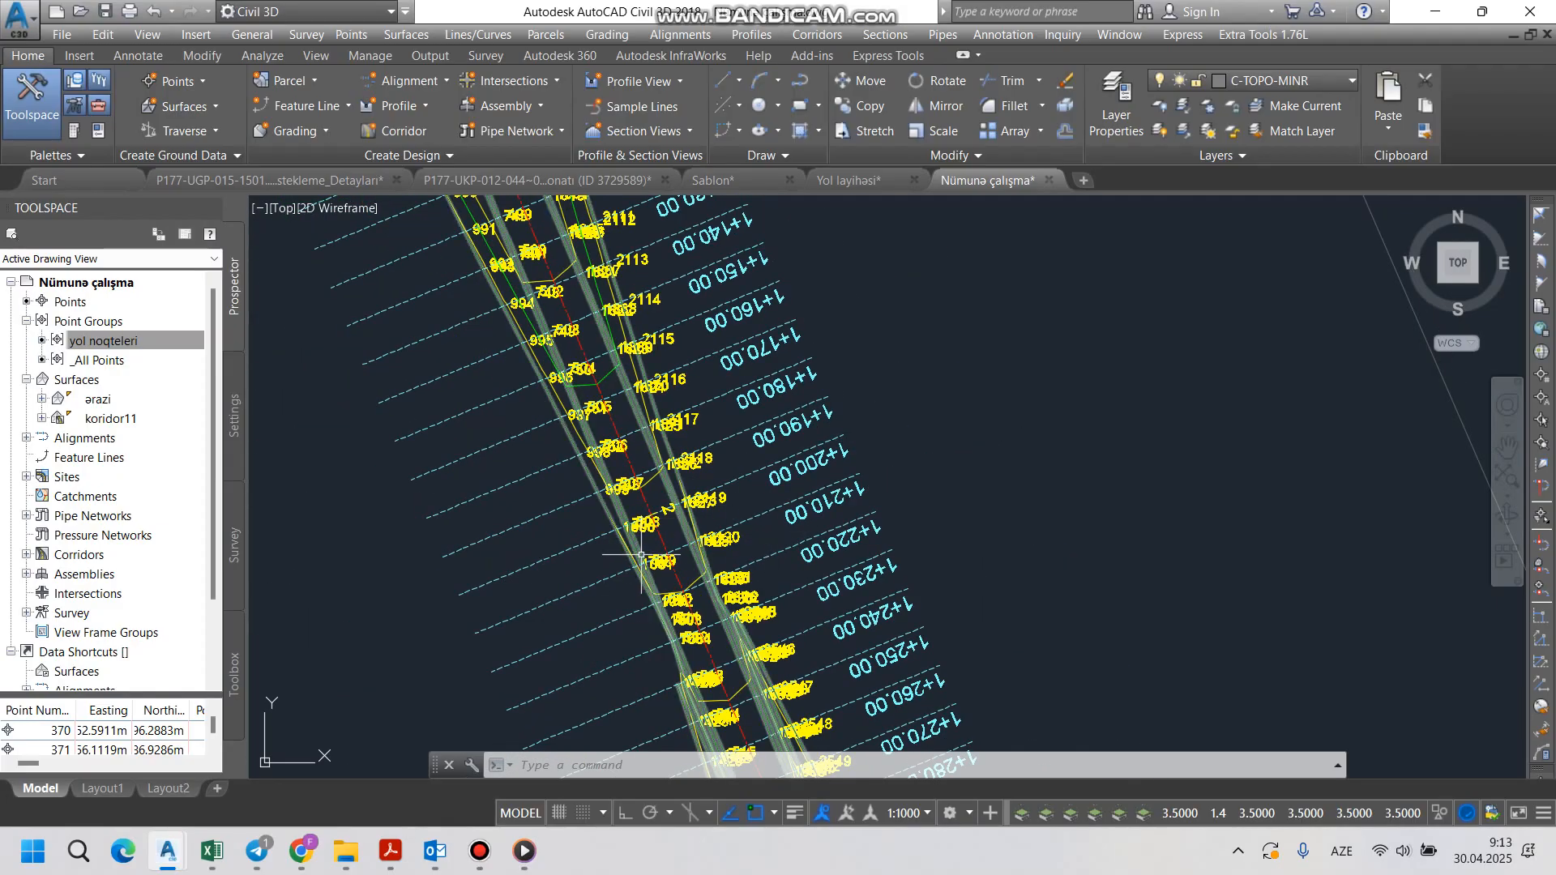
scroll(591, 558, "up", 2)
scroll(622, 555, "down", 5)
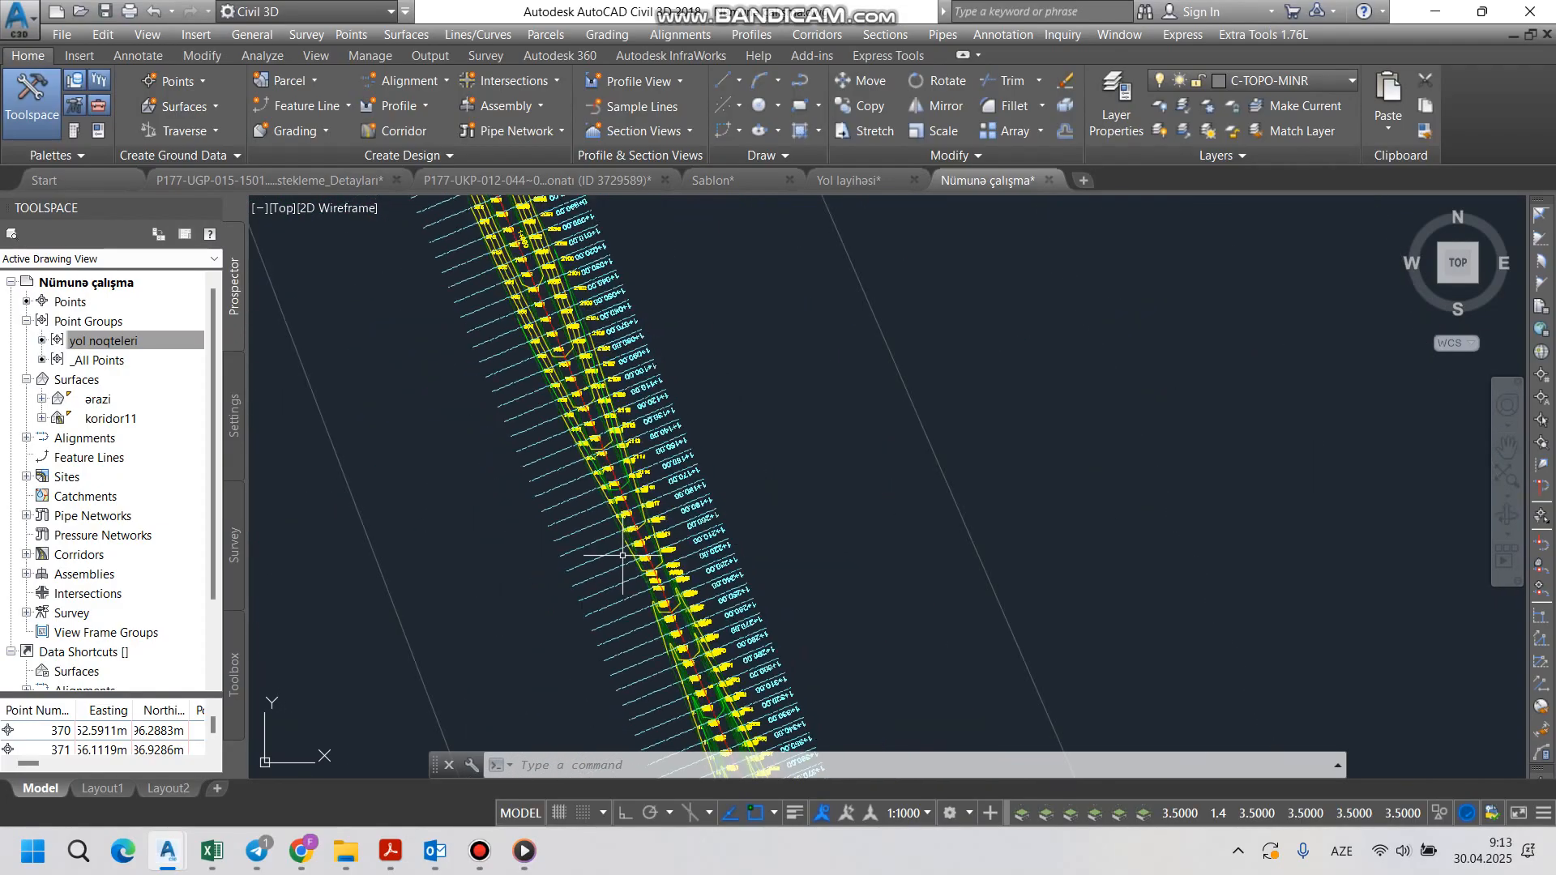
scroll(575, 454, "up", 7)
scroll(574, 397, "down", 7)
scroll(571, 339, "up", 6)
scroll(572, 338, "down", 3)
scroll(603, 307, "up", 2)
scroll(604, 324, "down", 8)
Step: Check the sample line coverage at the corridor's two ends and against the surrounding terrain boundary
scroll(605, 334, "up", 8)
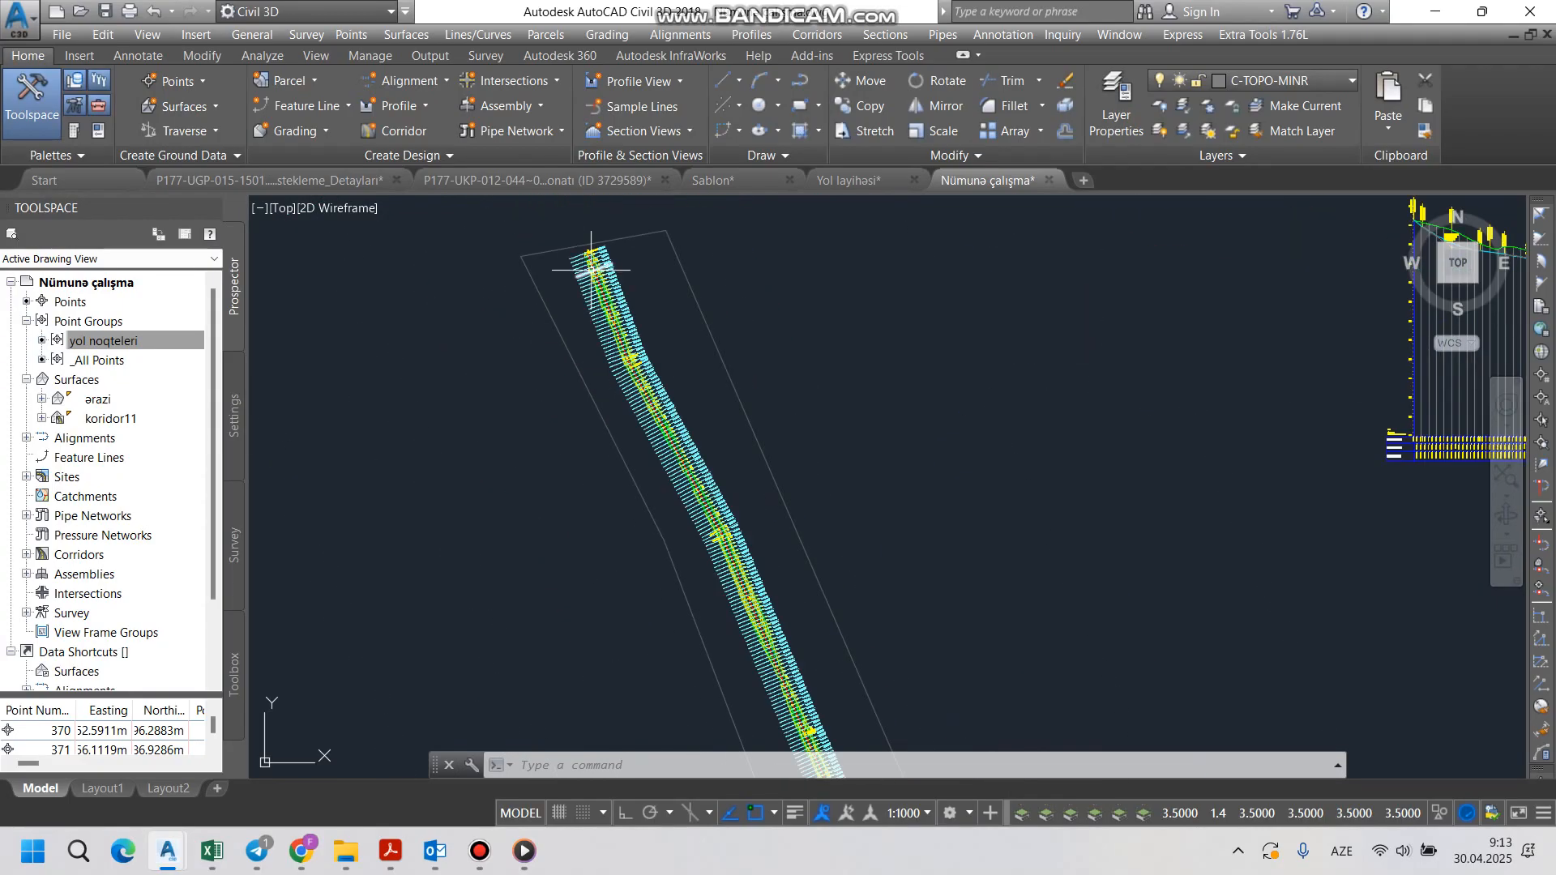
scroll(611, 458, "down", 8)
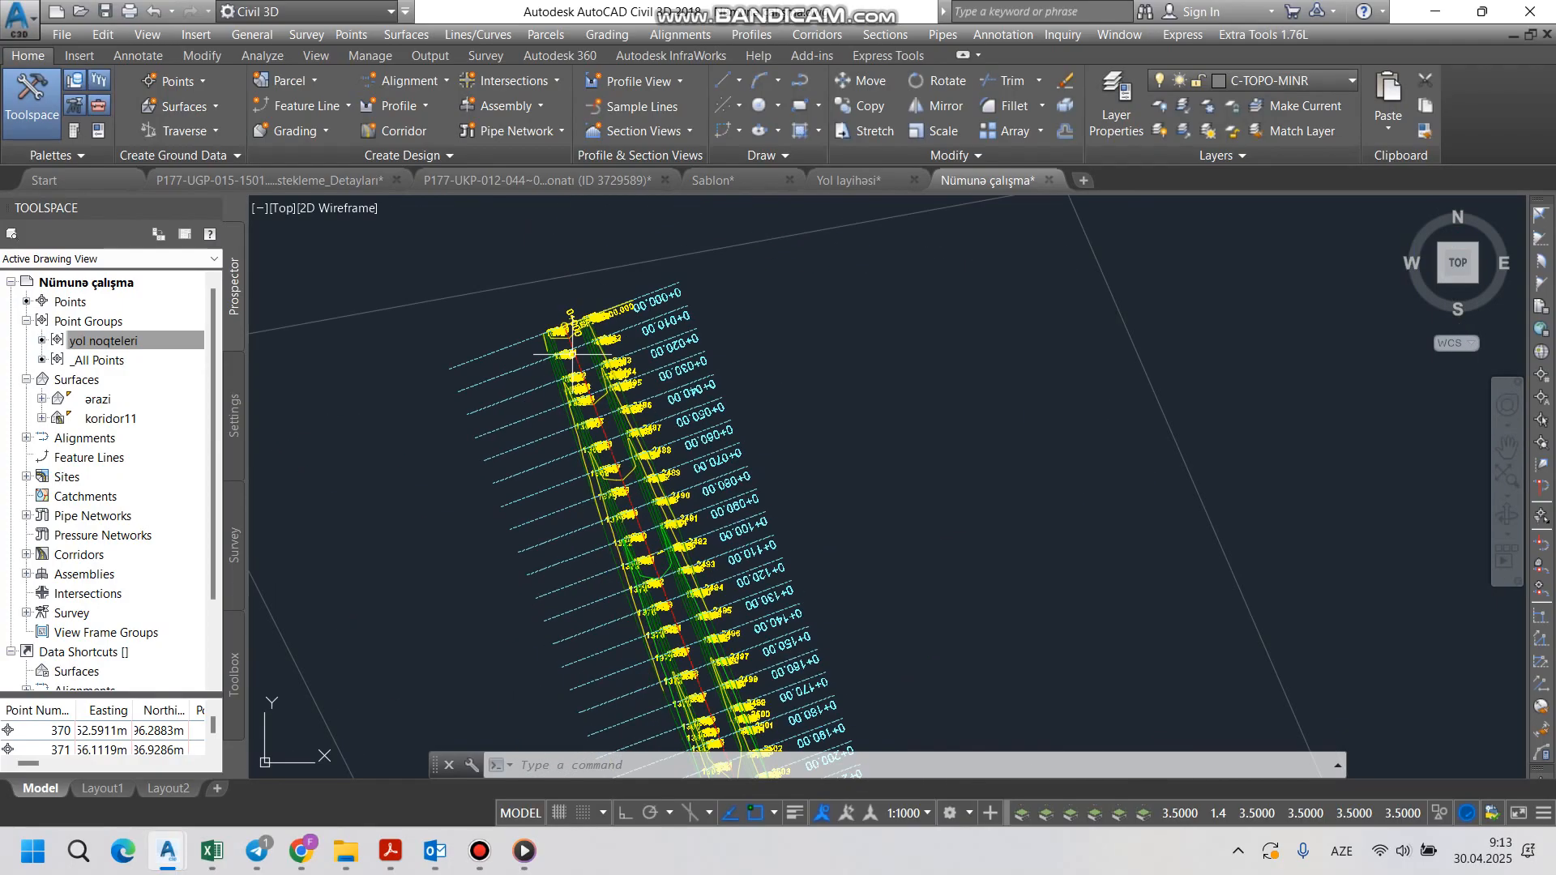
scroll(612, 458, "up", 8)
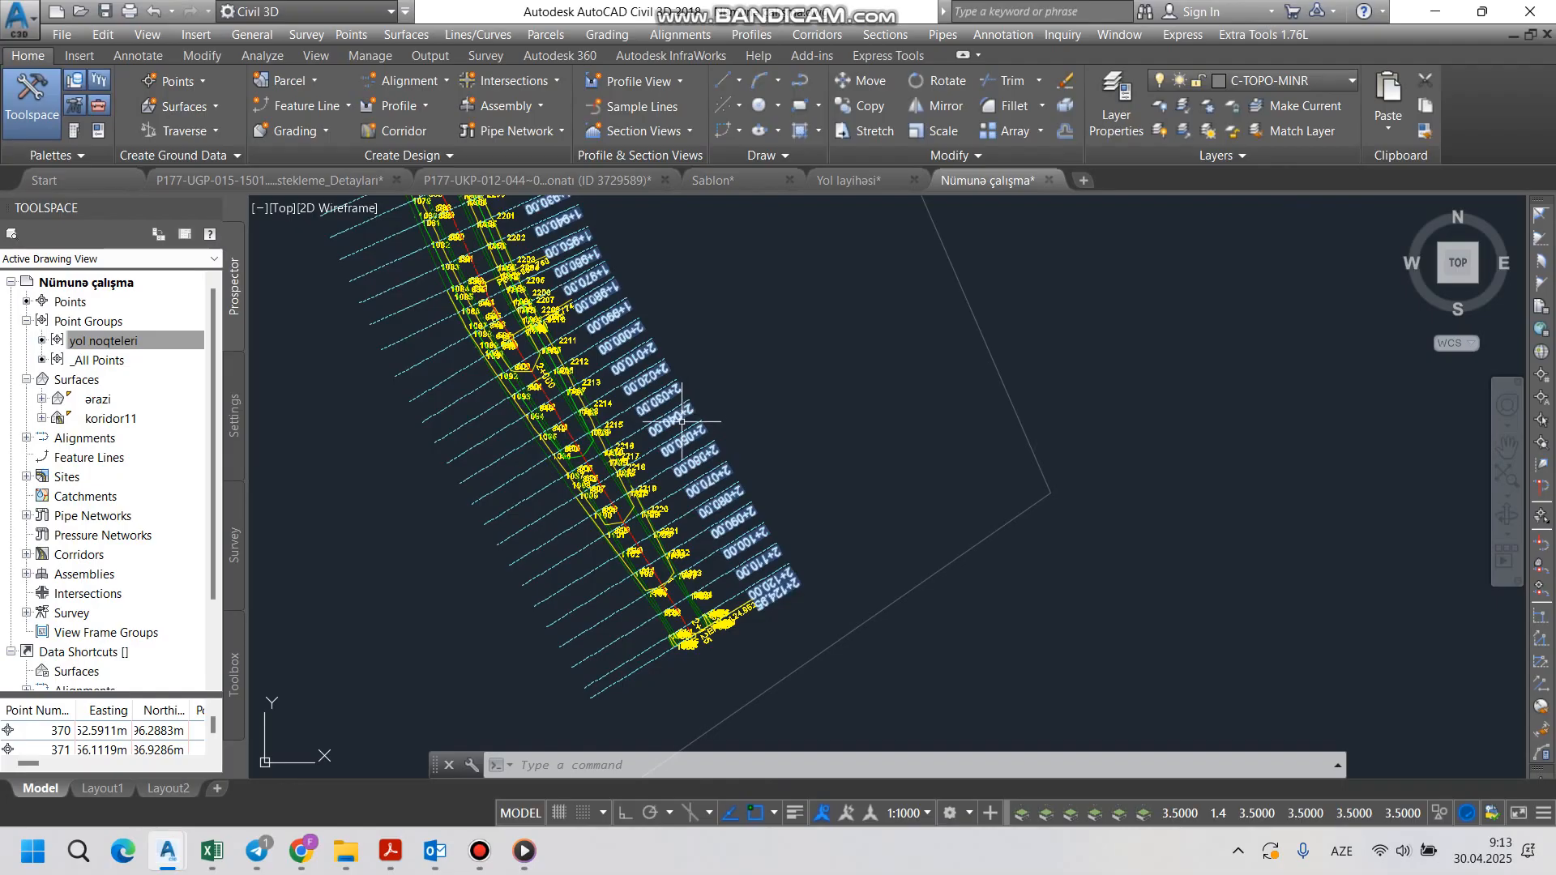
scroll(683, 414, "down", 6)
scroll(582, 257, "up", 4)
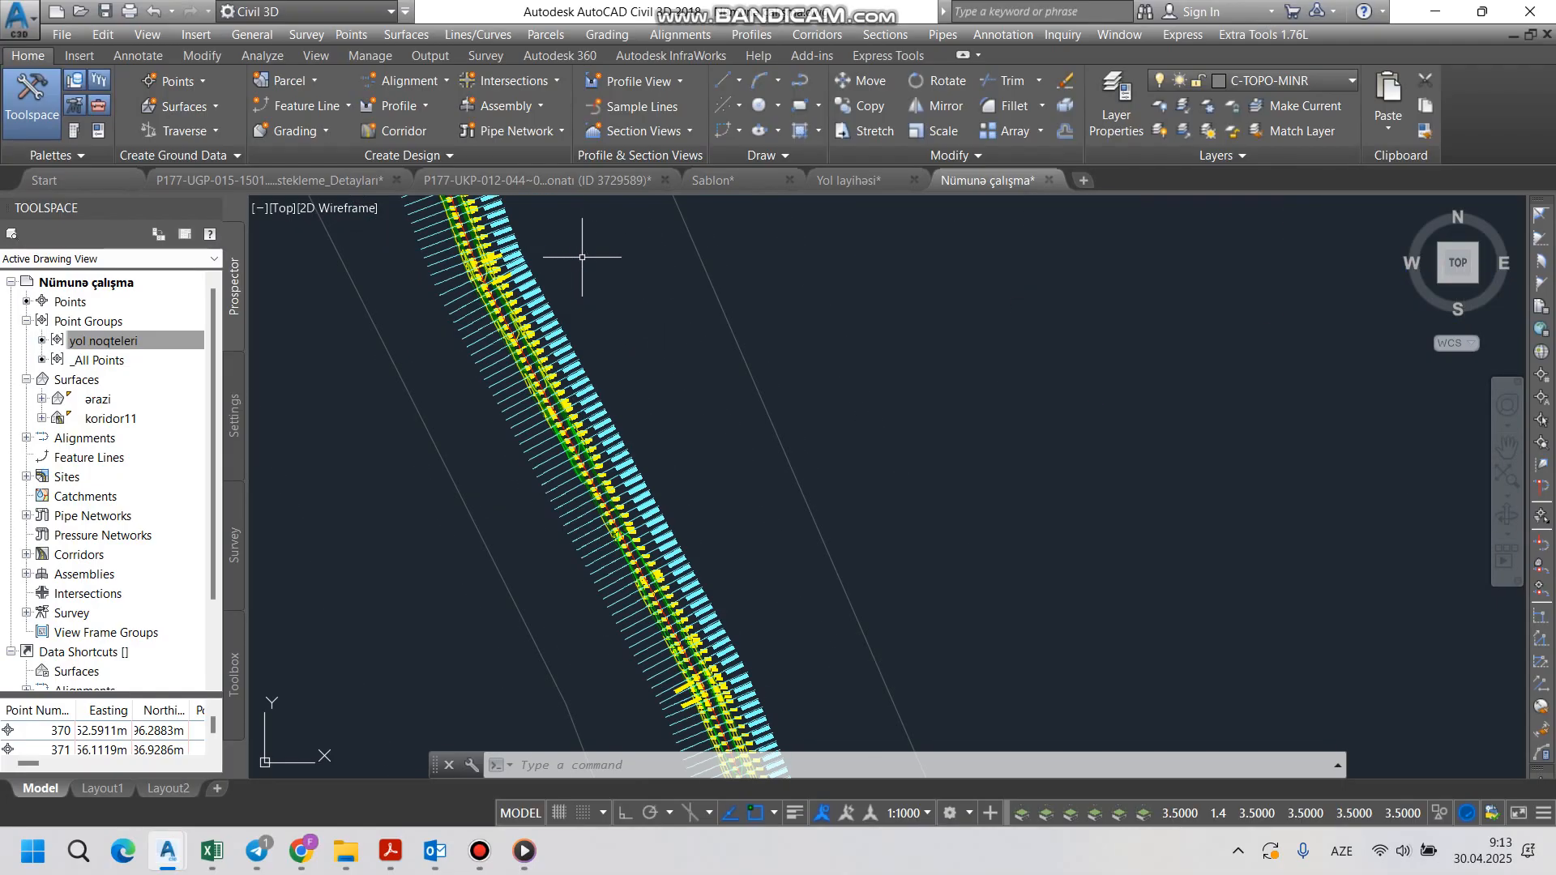
scroll(582, 257, "down", 2)
scroll(618, 357, "down", 3)
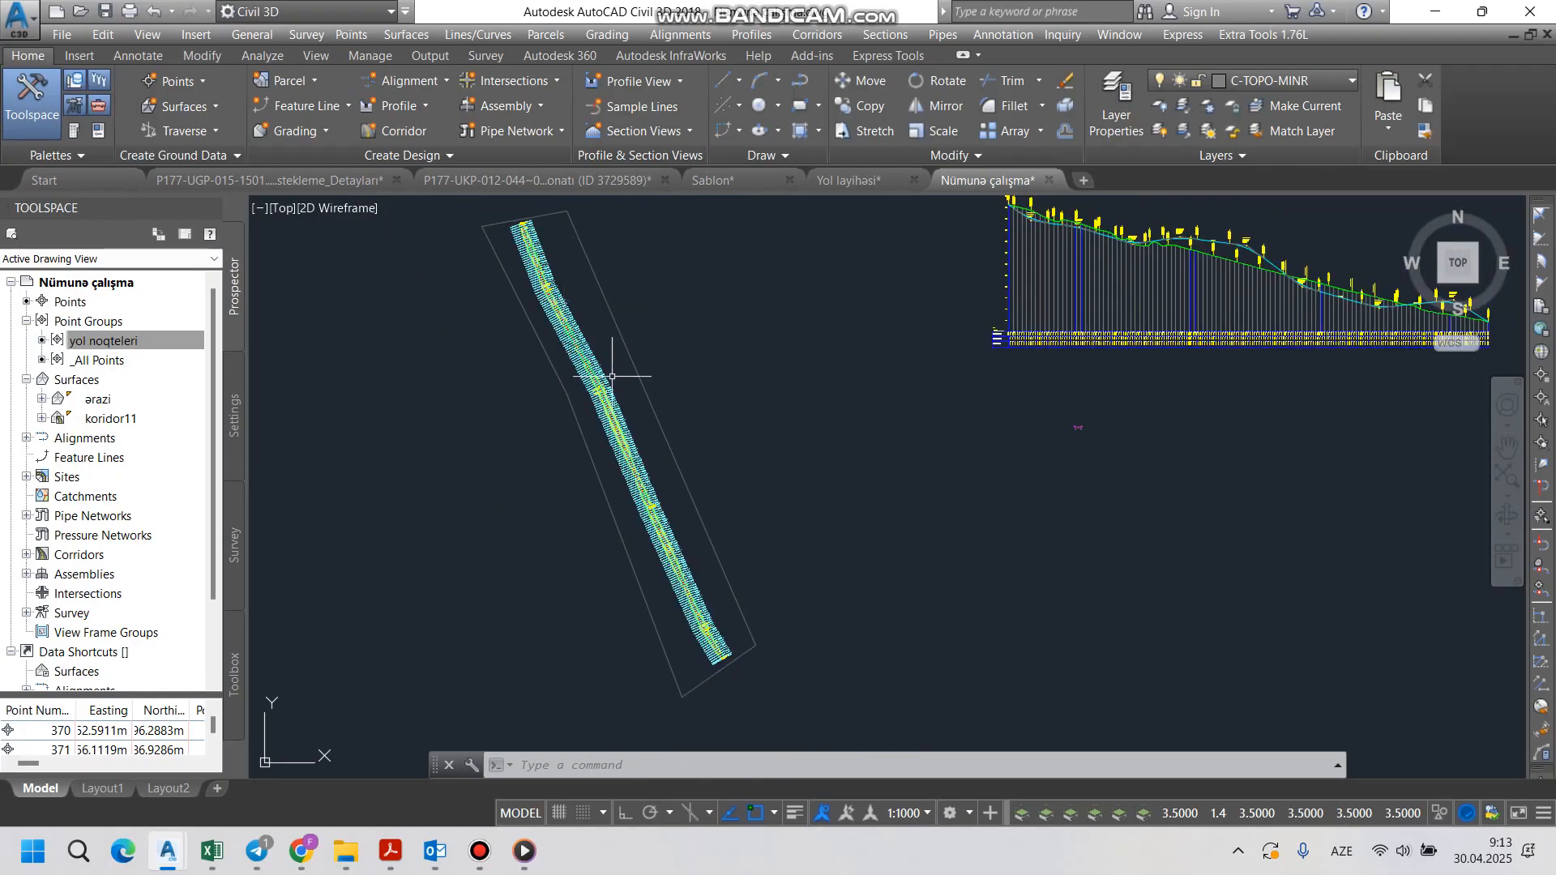
scroll(618, 514, "up", 4)
scroll(587, 441, "down", 1)
scroll(722, 381, "down", 2)
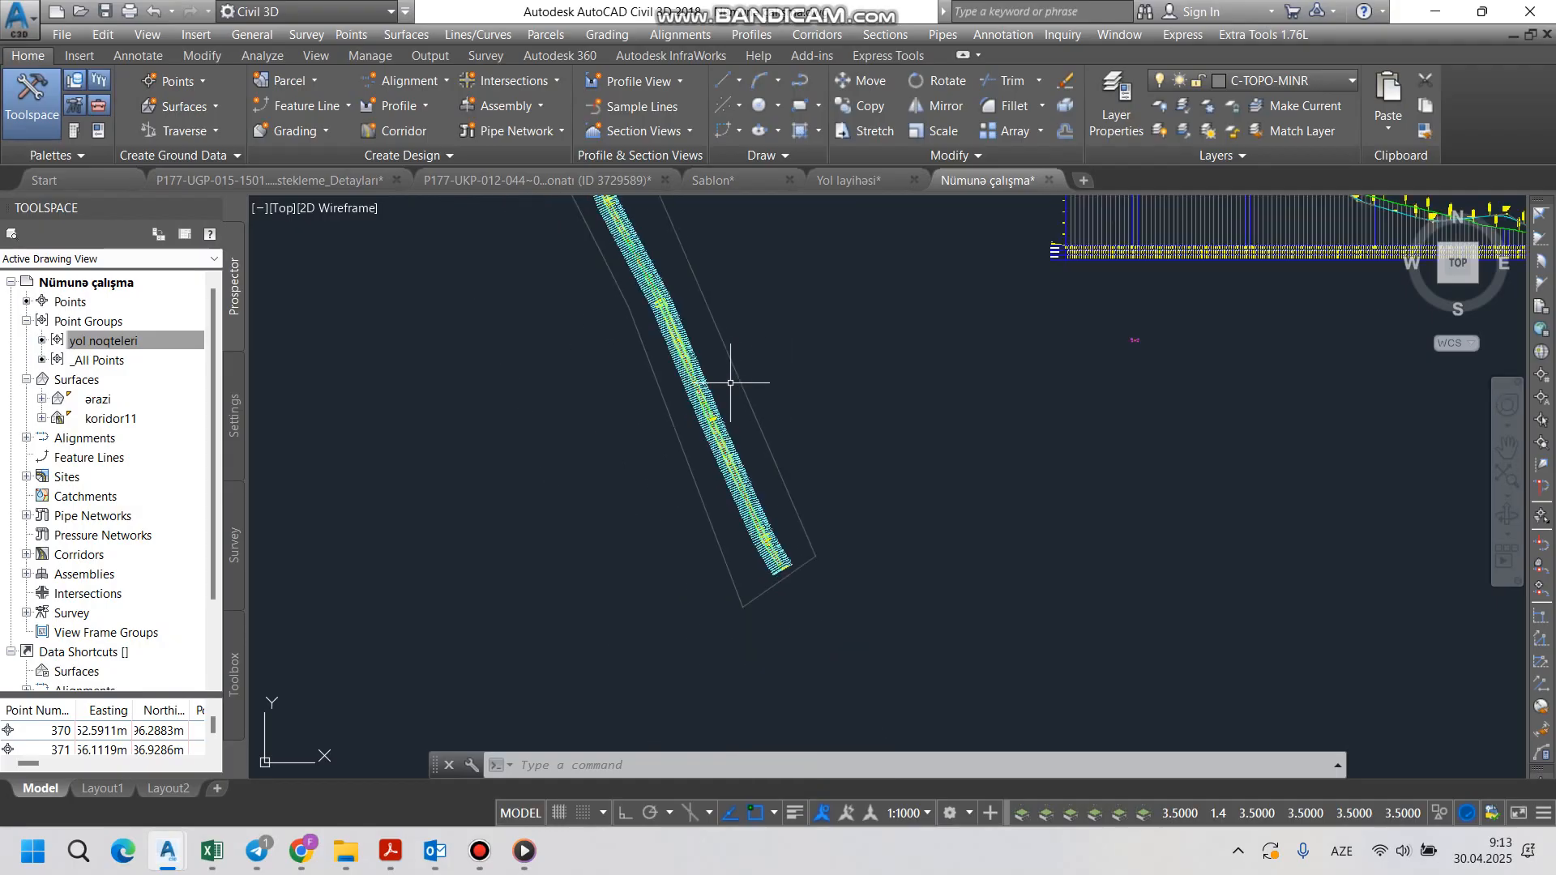
mouse_move(834, 596)
middle_mouse_down()
mouse_move(533, 350)
mouse_move(563, 375)
middle_mouse_up()
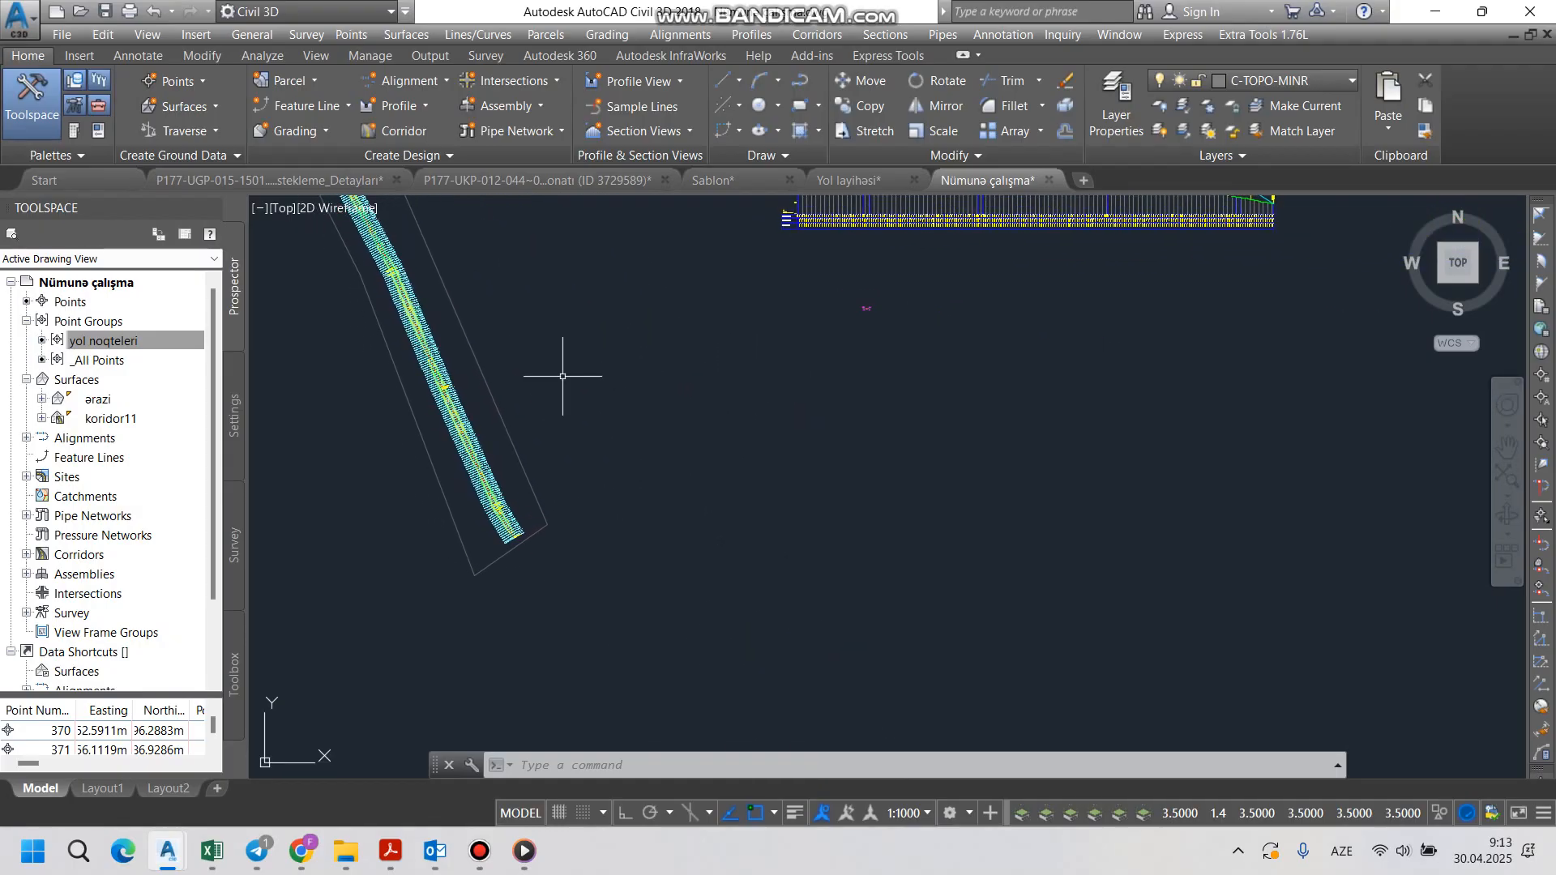
scroll(473, 536, "up", 4)
scroll(571, 512, "up", 2)
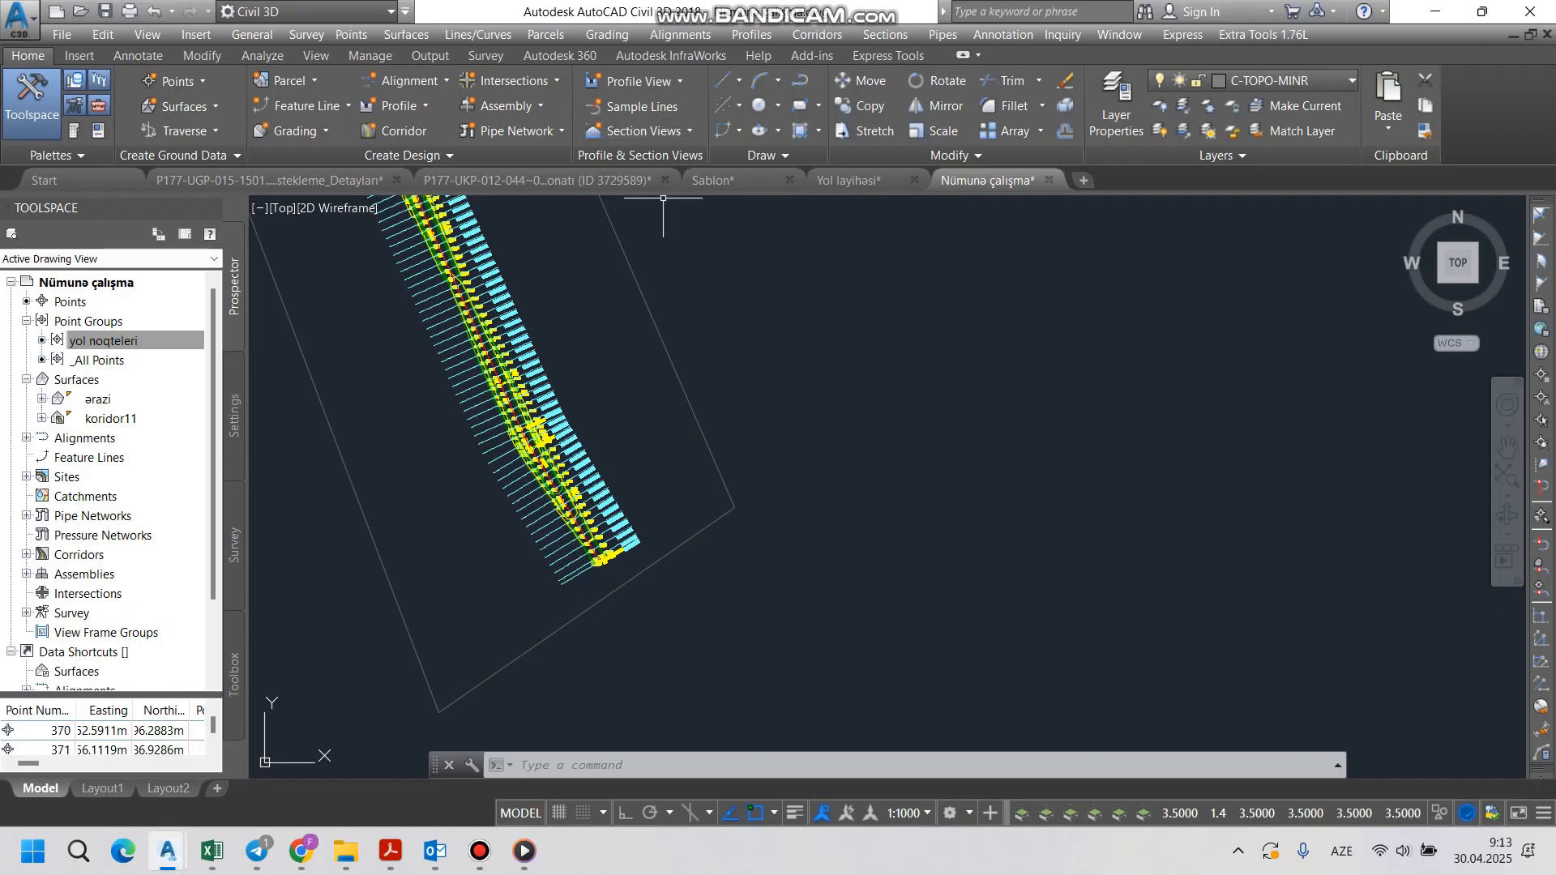
Step: Start multiple section views for alignment ox1 and SL Collection - 1, accepting the default general, placement, offset, elevation and display settings
left_click(645, 131)
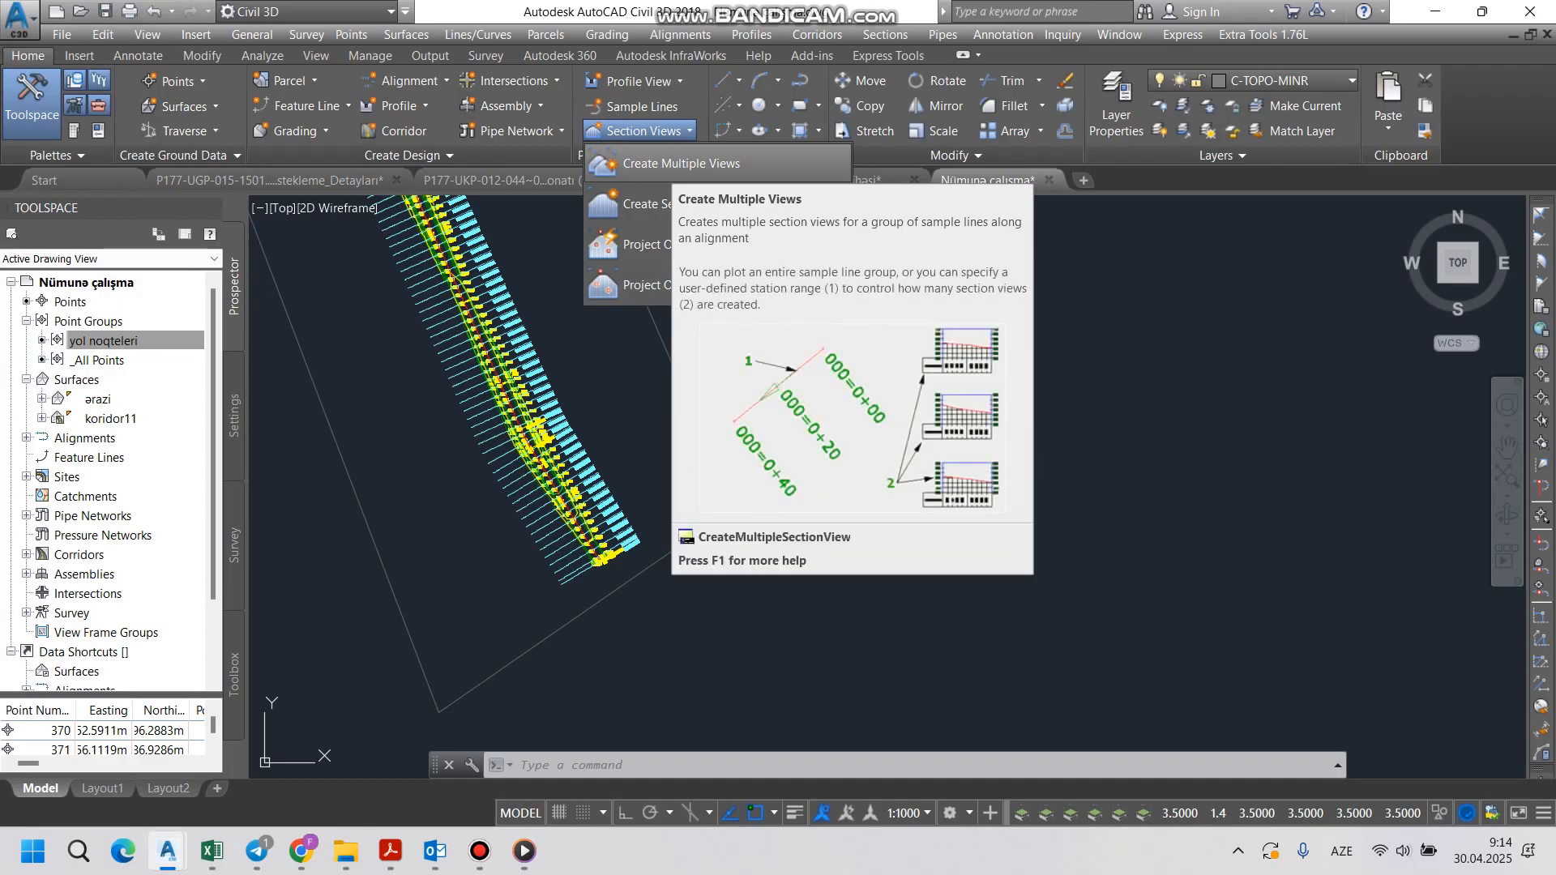
left_click(681, 163)
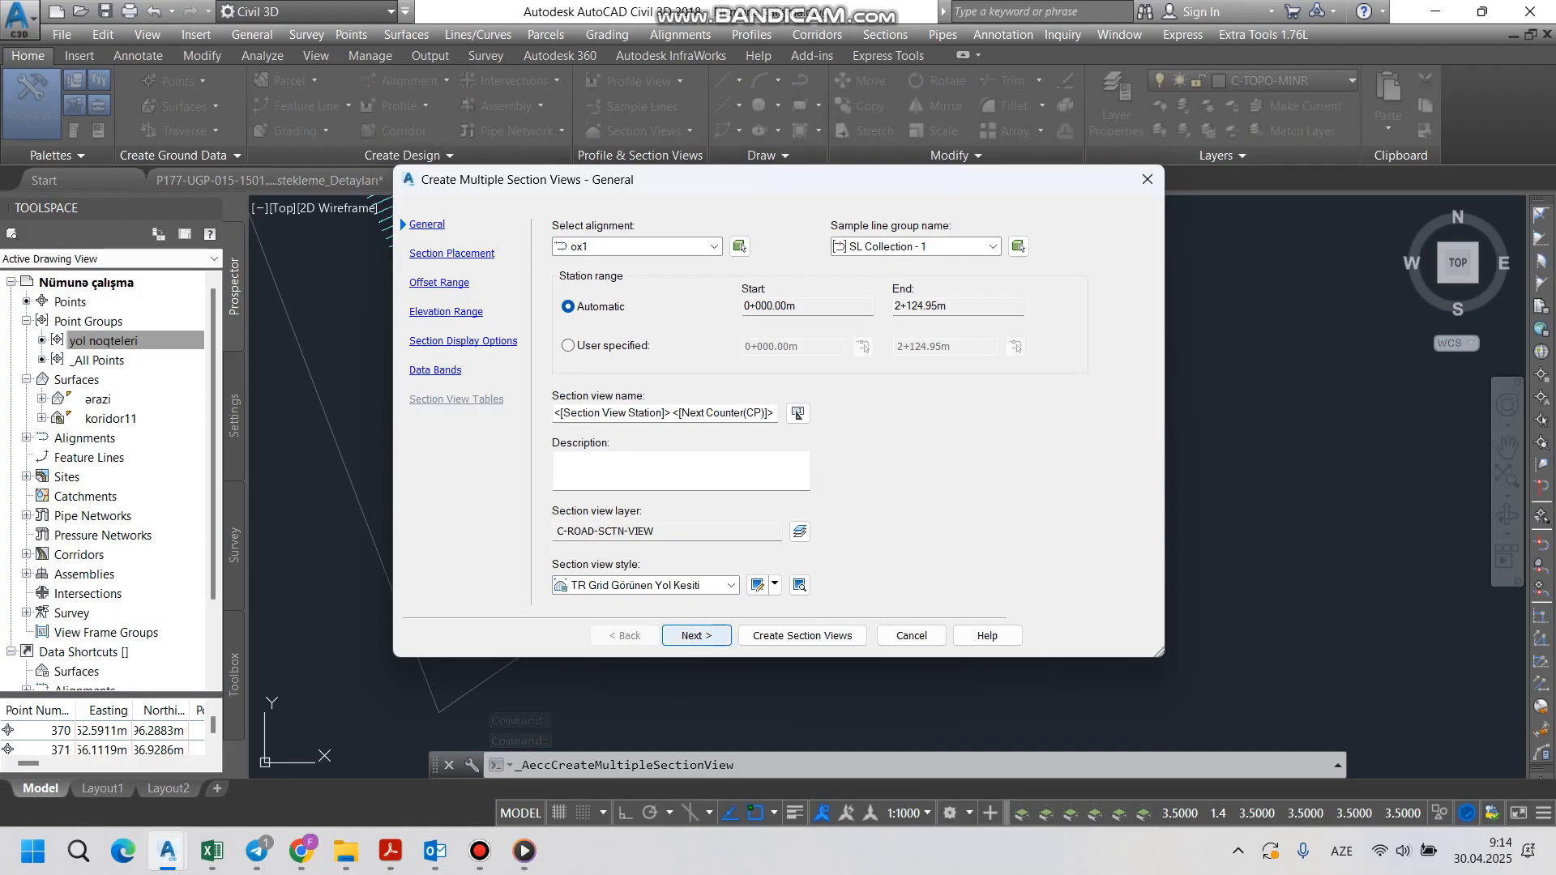
left_click(696, 635)
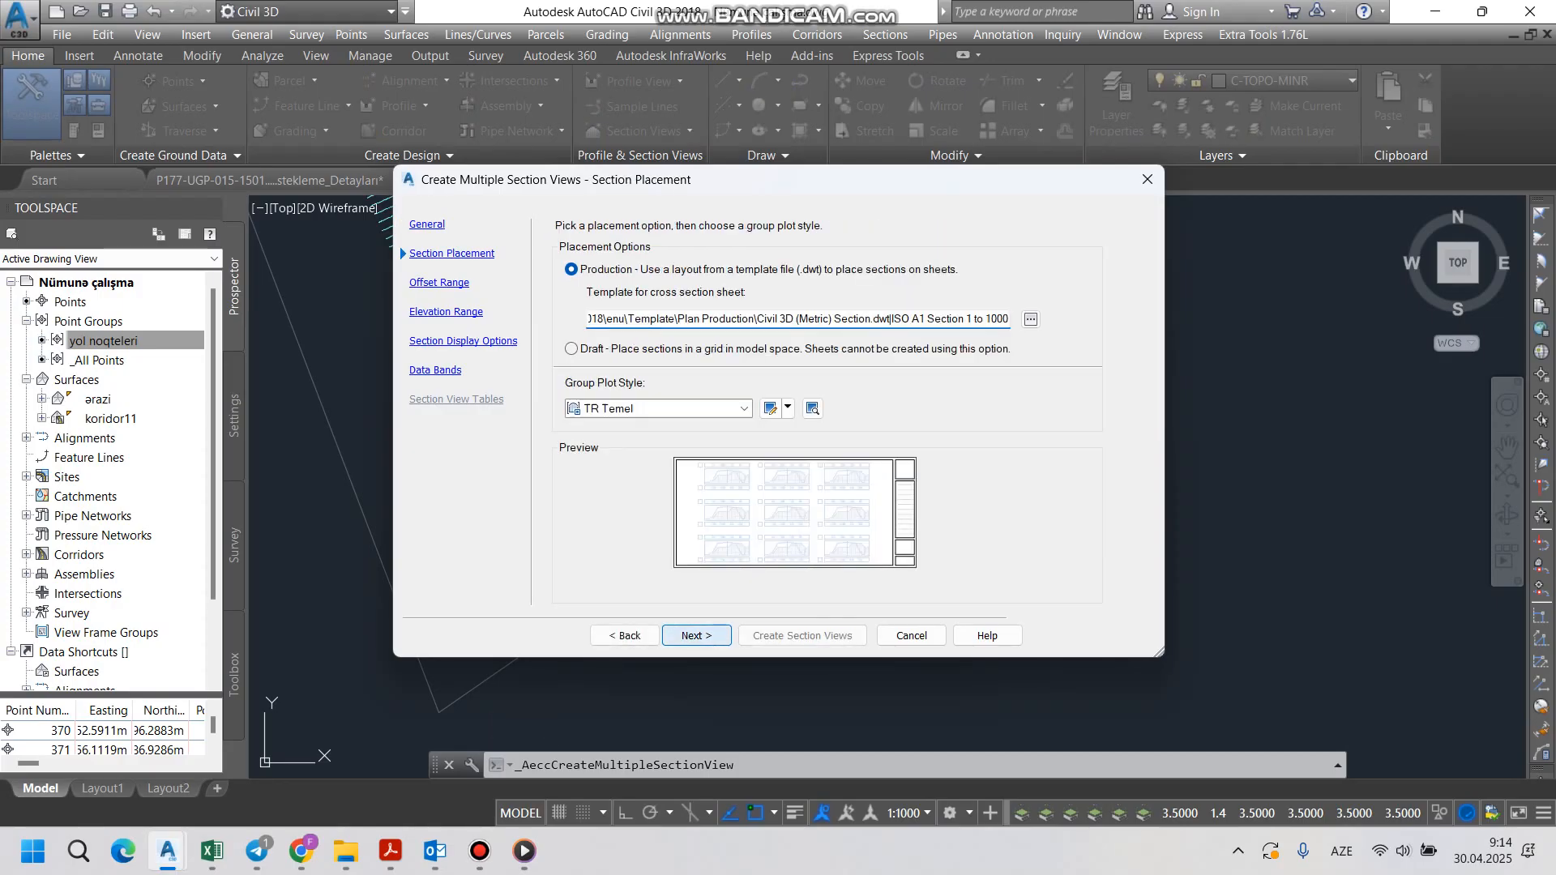
left_click(696, 635)
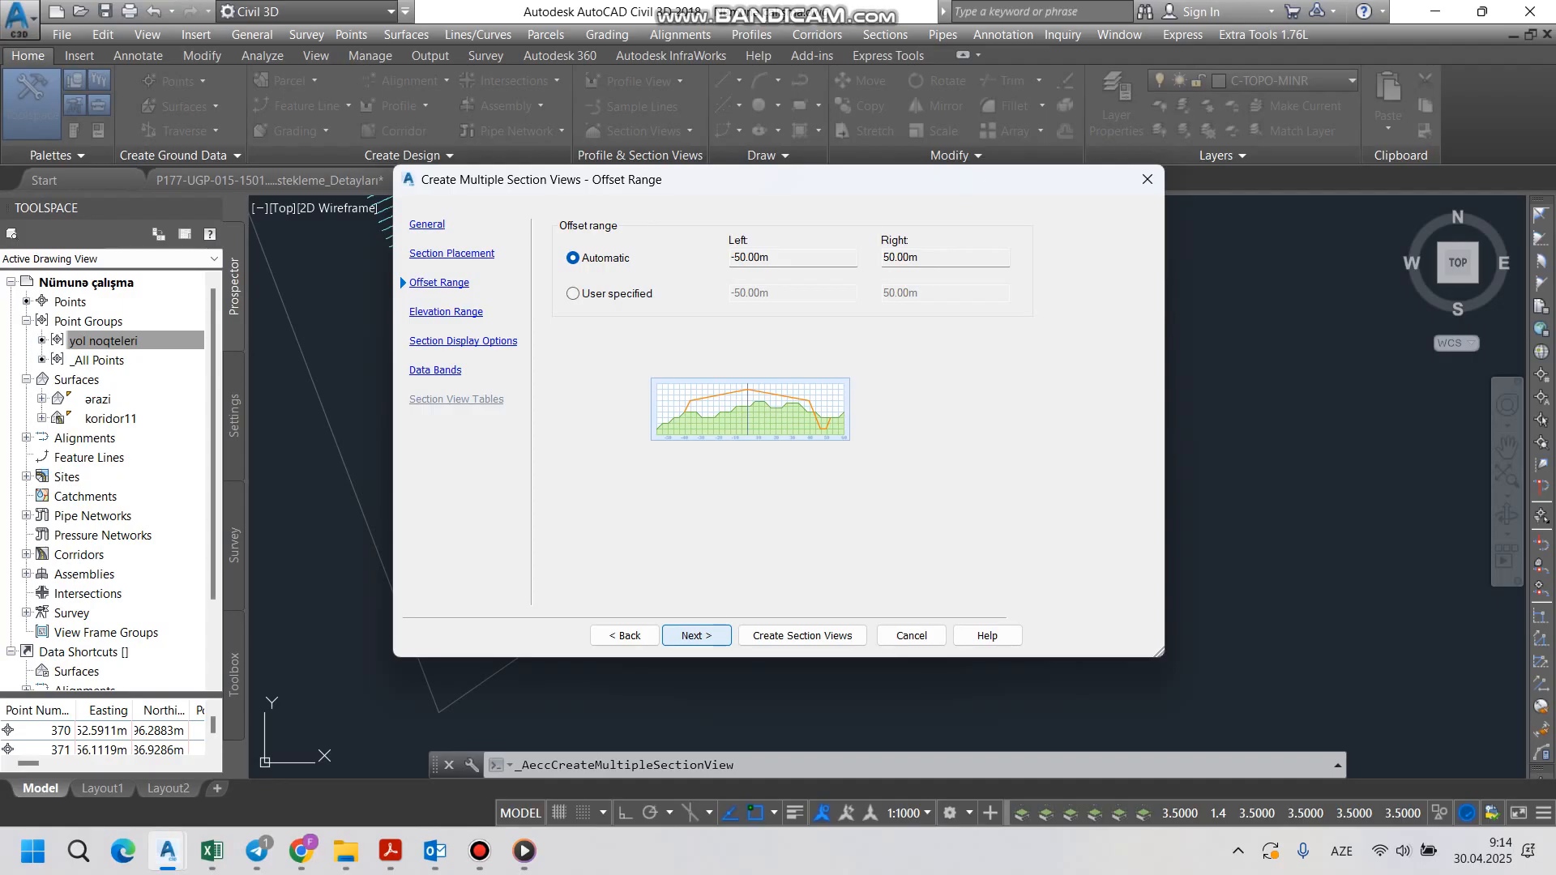
left_click(696, 635)
left_click(696, 635)
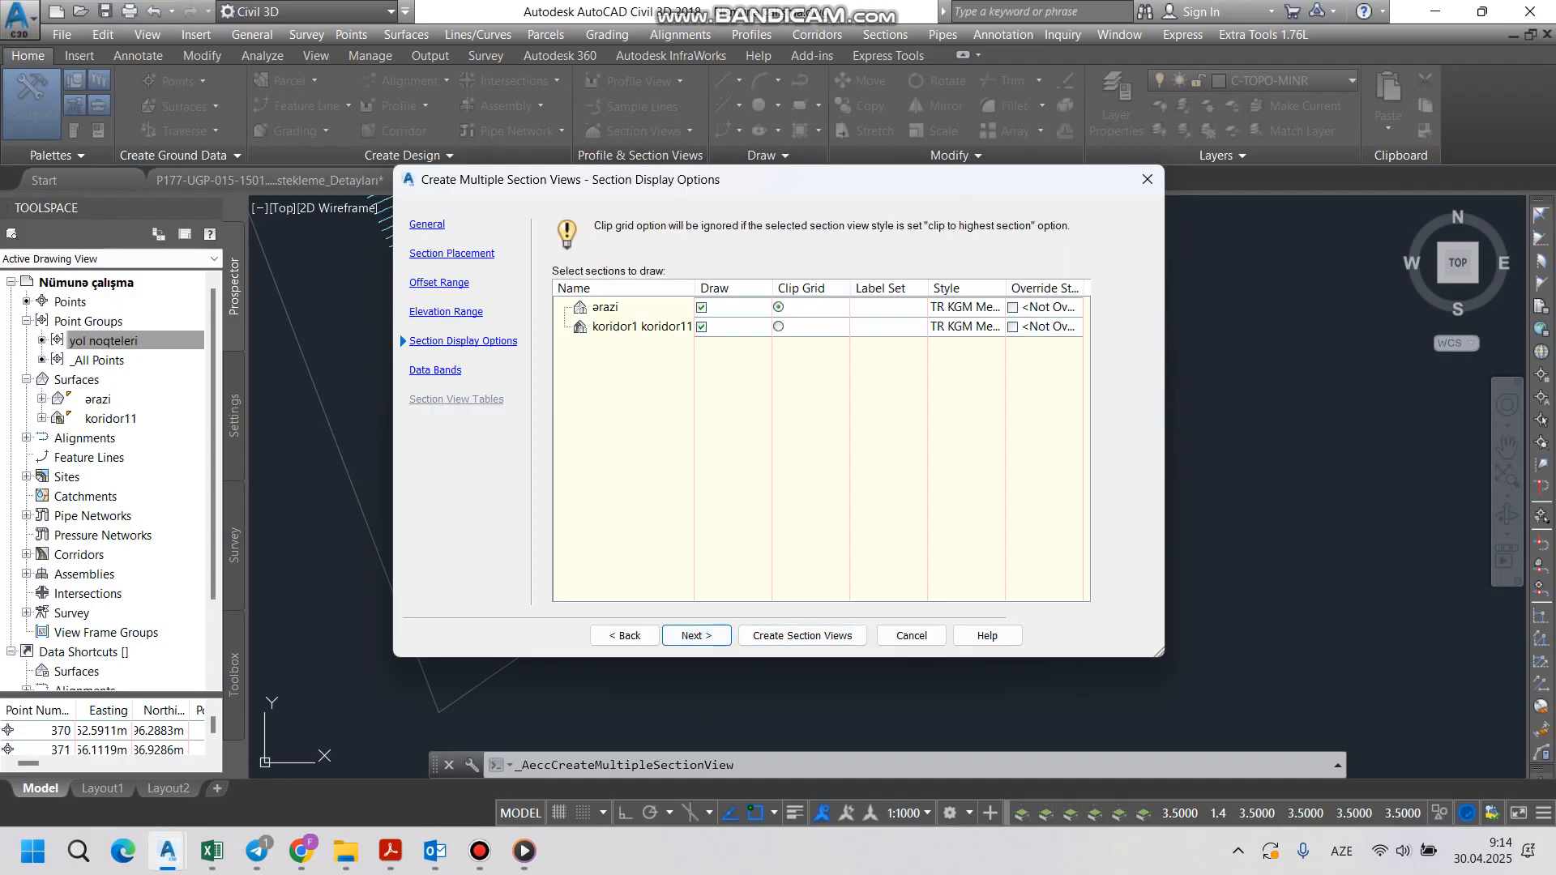
left_click(696, 635)
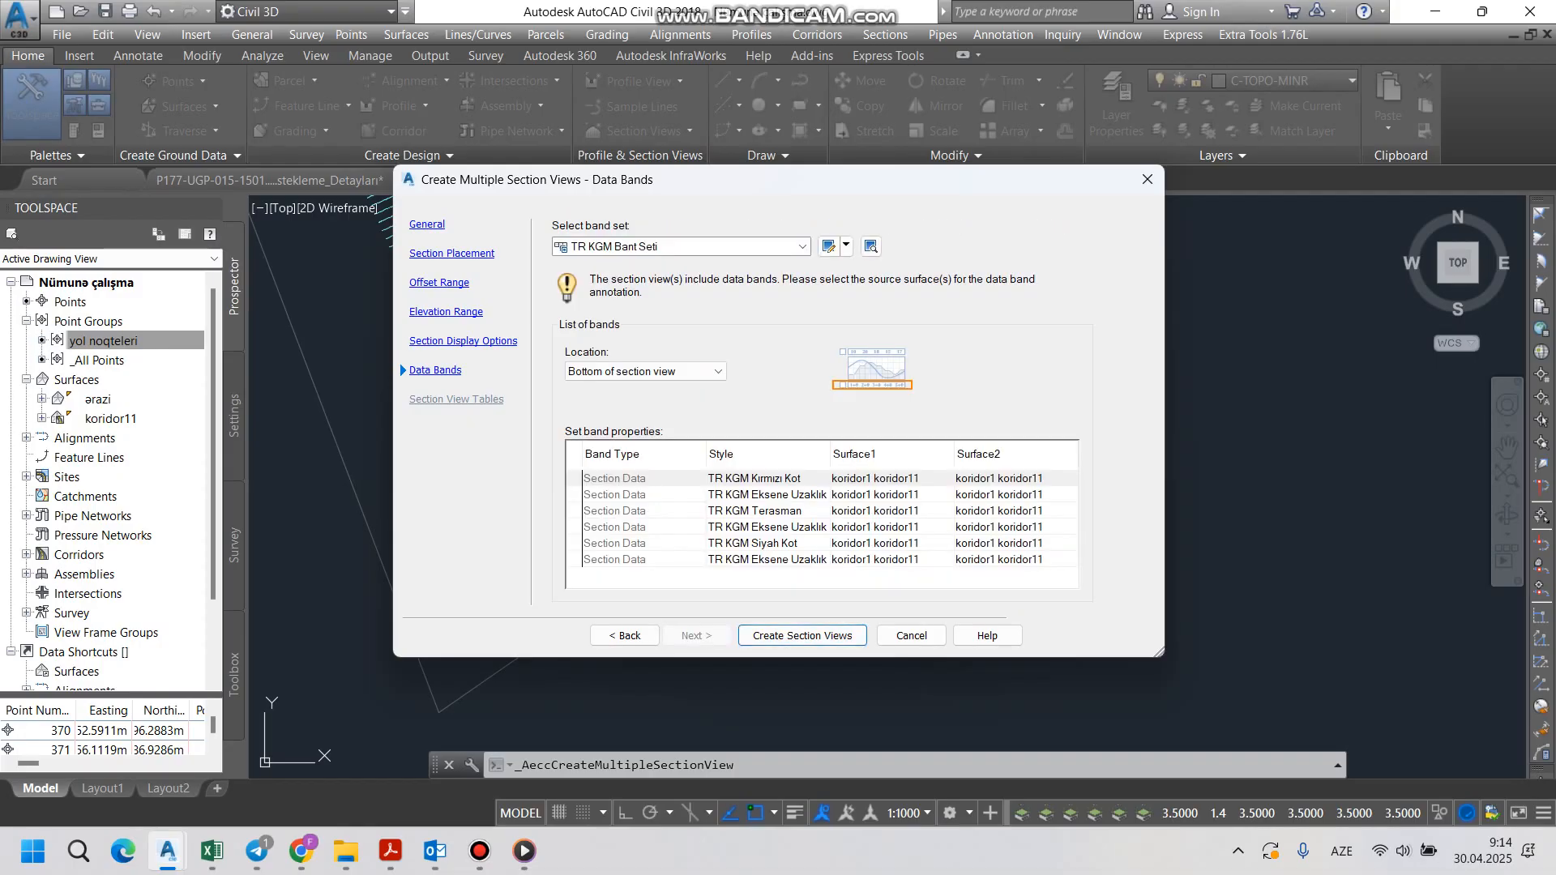
Step: Set both Surface1 and Surface2 of the TR KGM Siyah Kot data band to ərazi
left_click(767, 478)
key("Return")
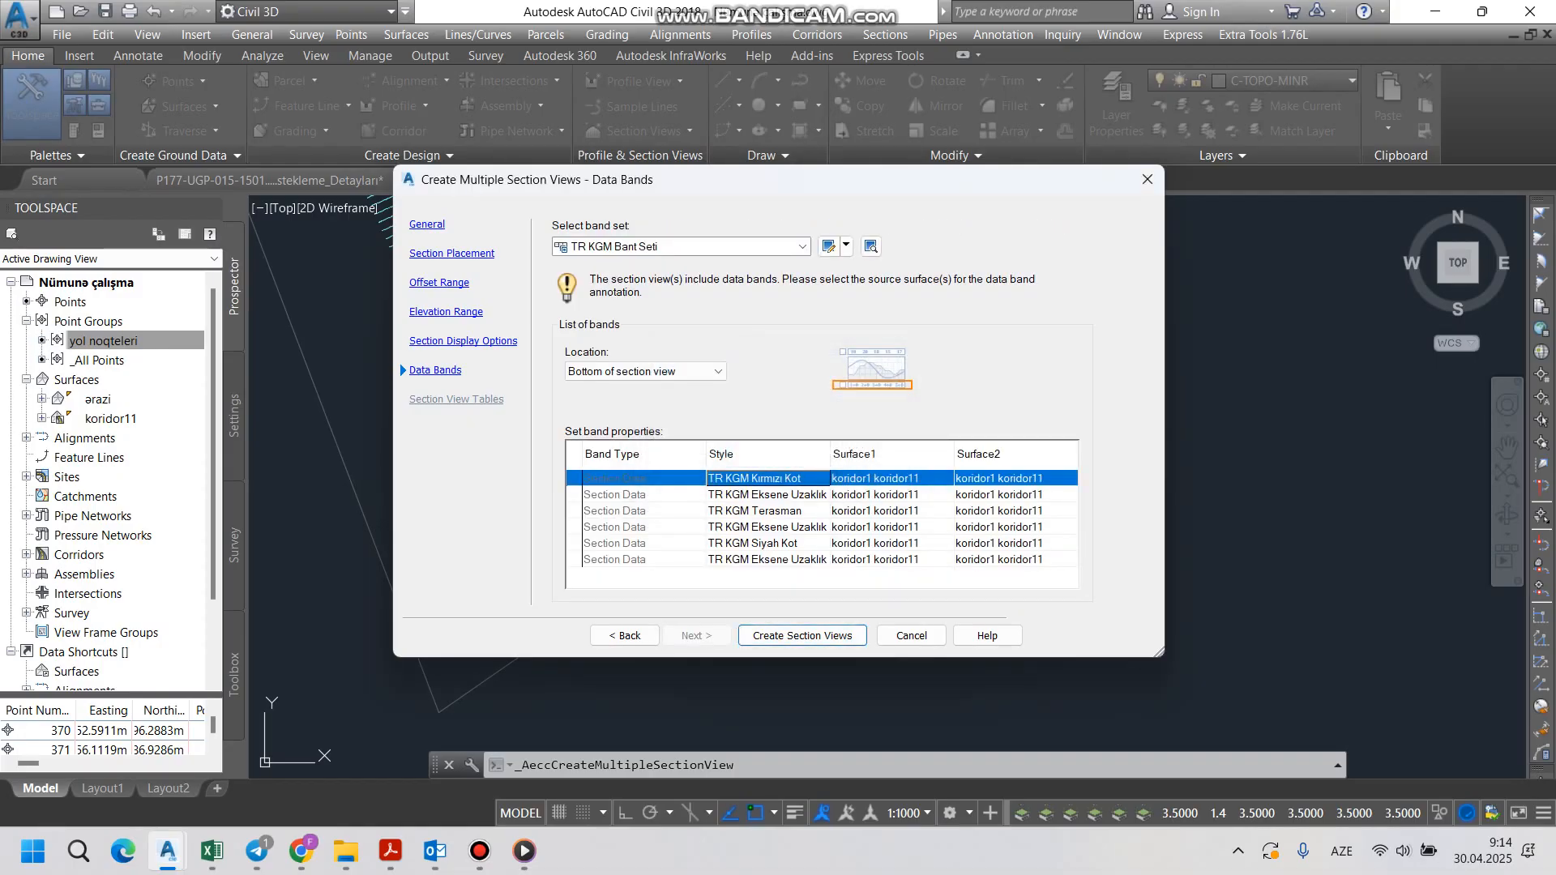
left_click(882, 543)
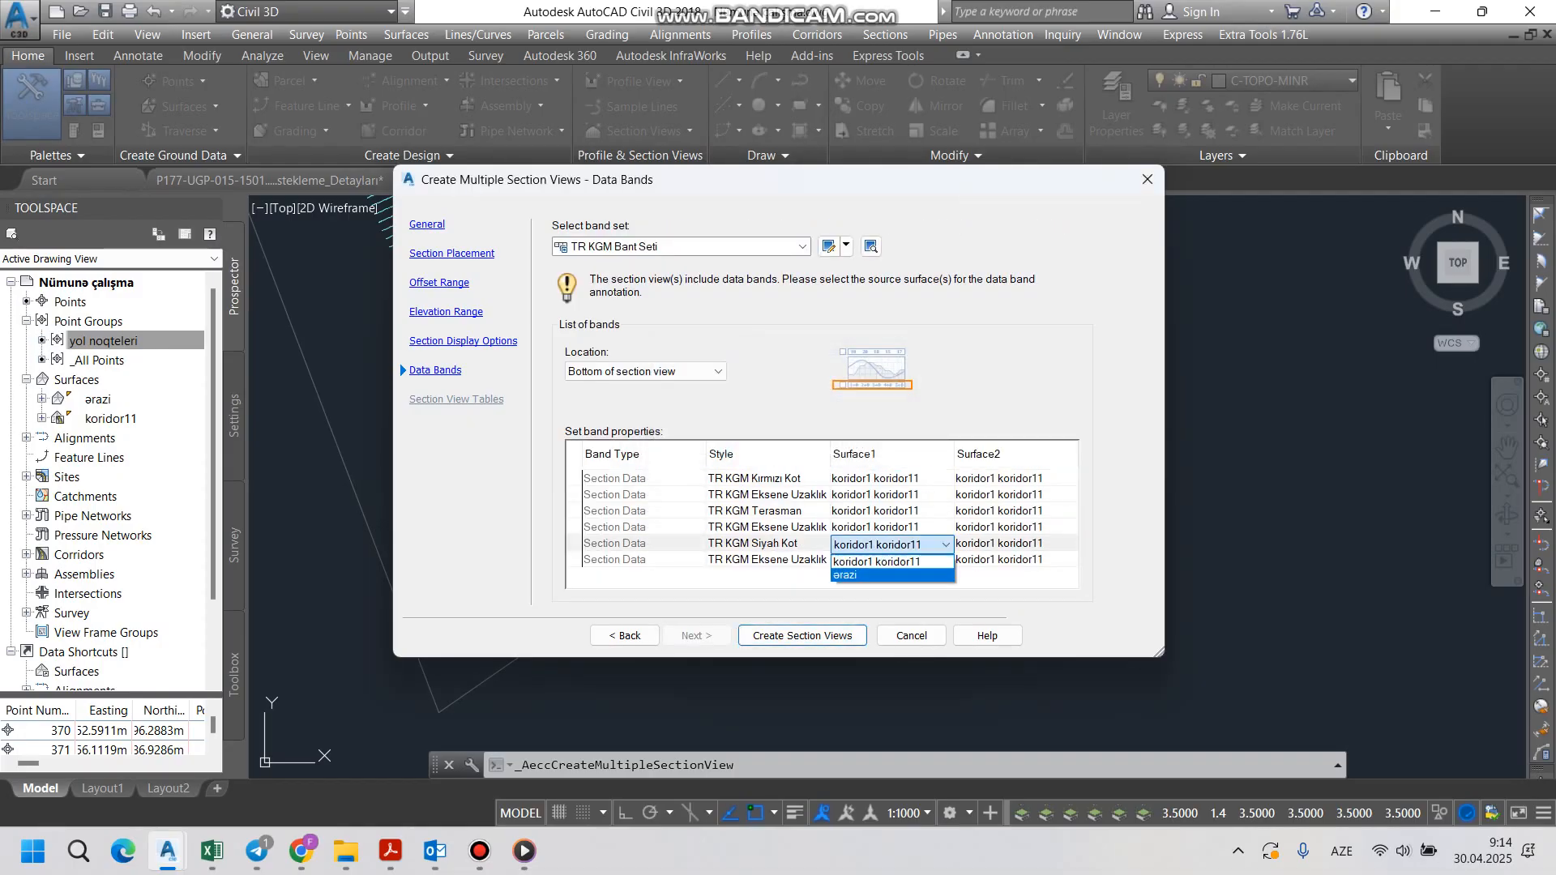
left_click(881, 575)
left_click(1005, 544)
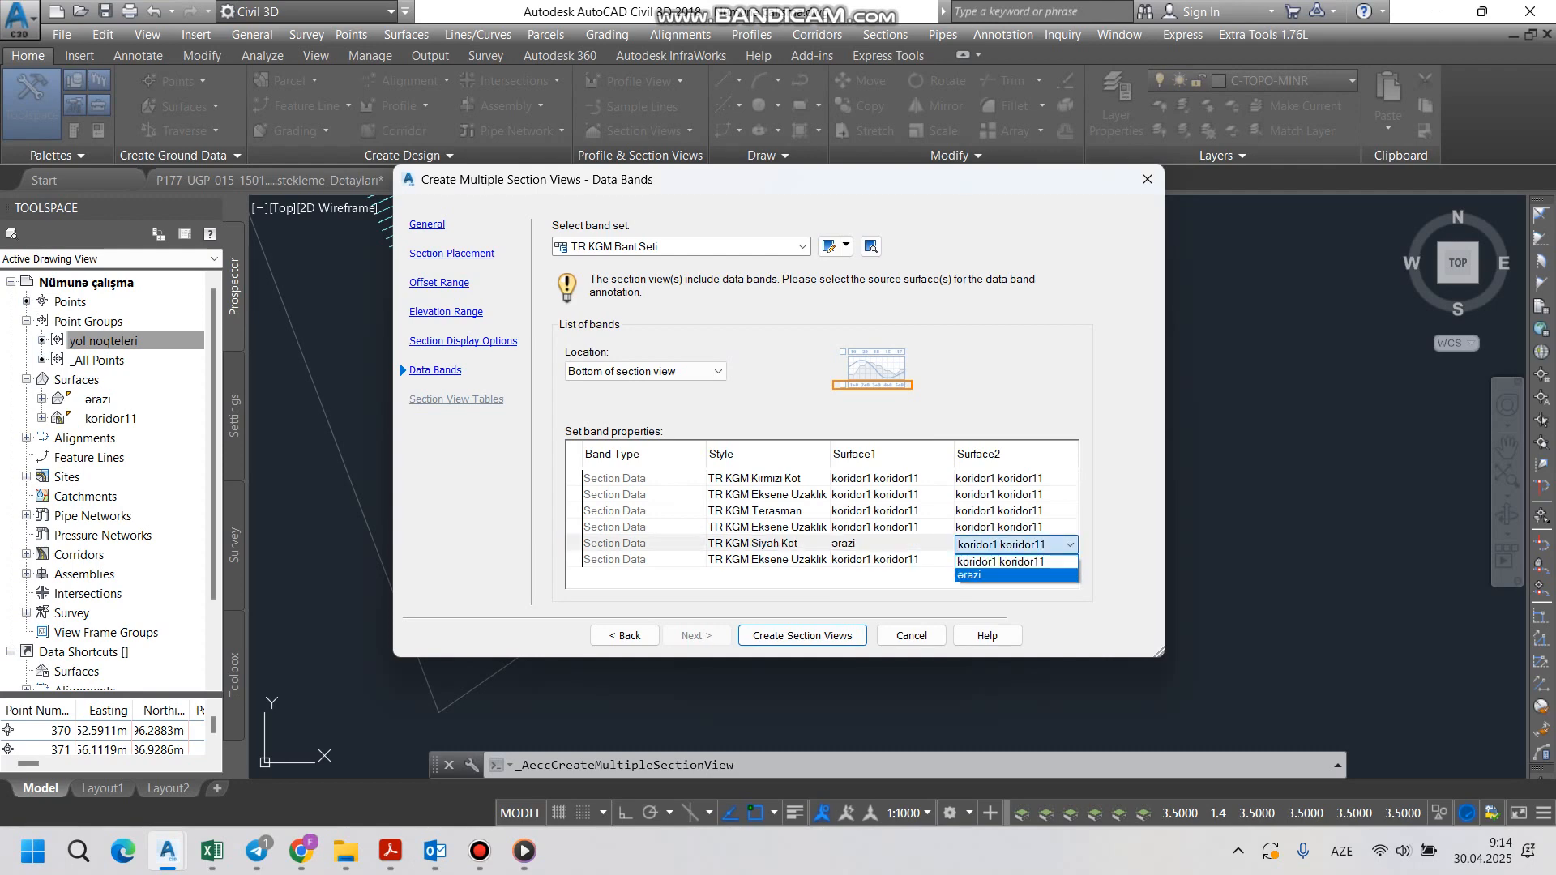
left_click(1005, 575)
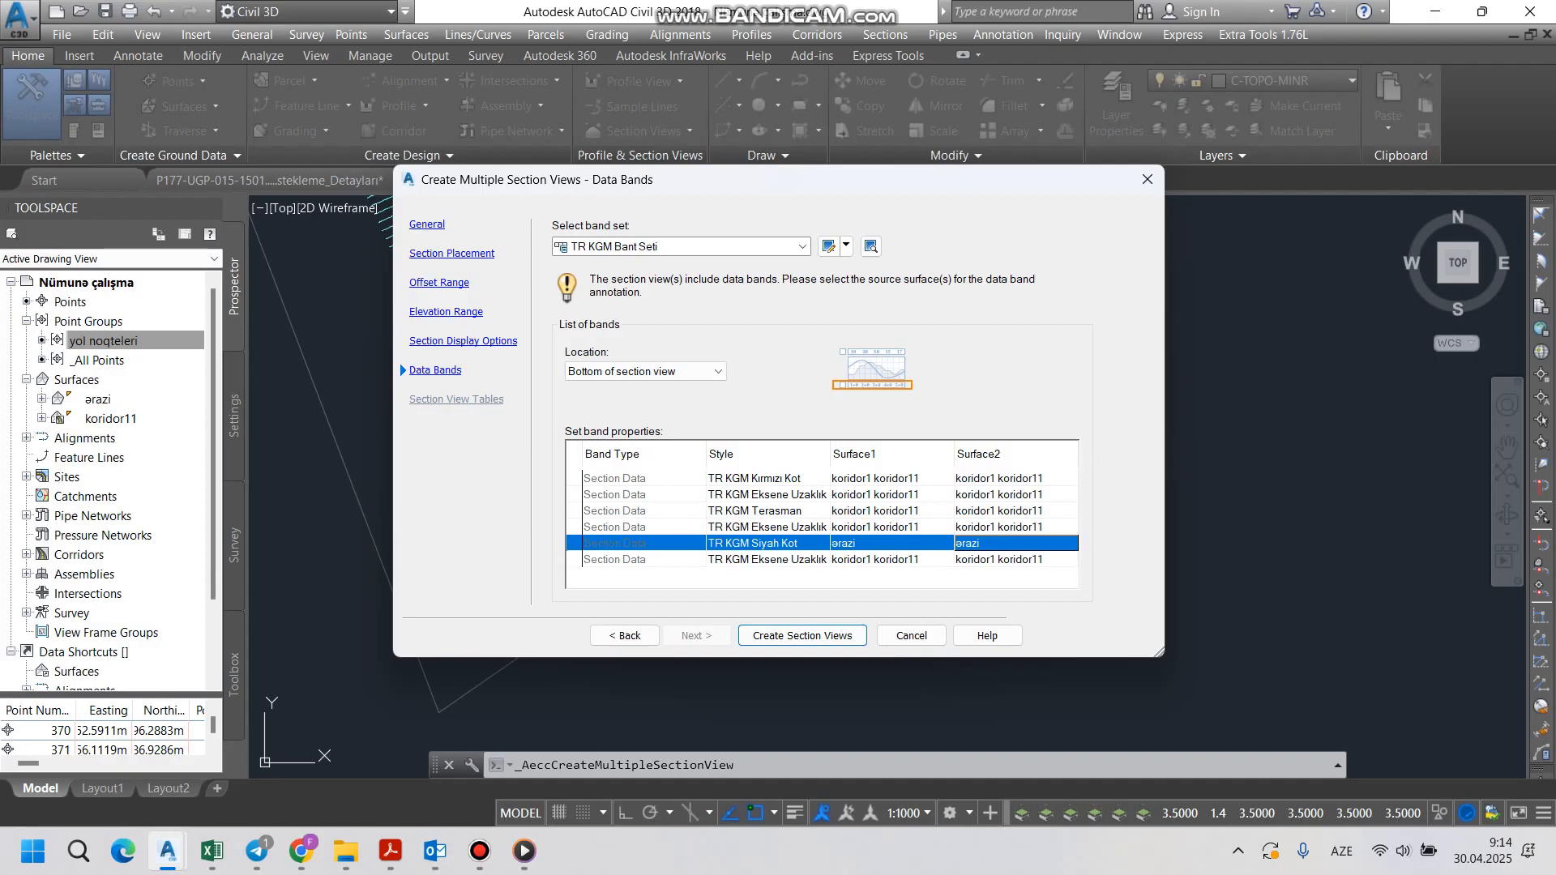
Step: Create the section views and place their origin in the empty area beside the corridor, below the profile view
left_click(802, 635)
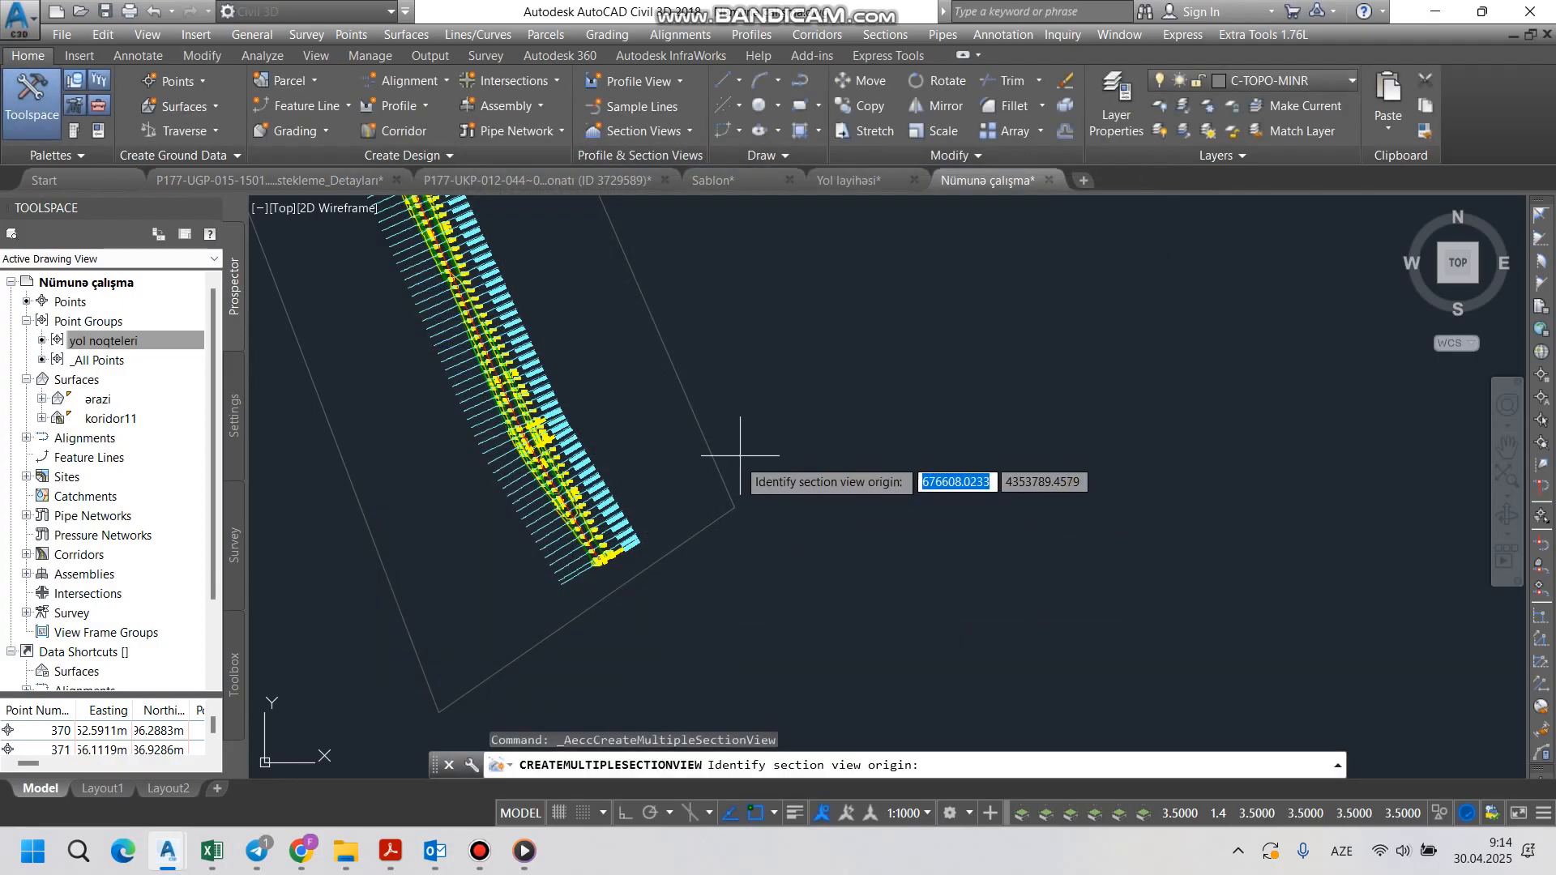
scroll(721, 486, "down", 4)
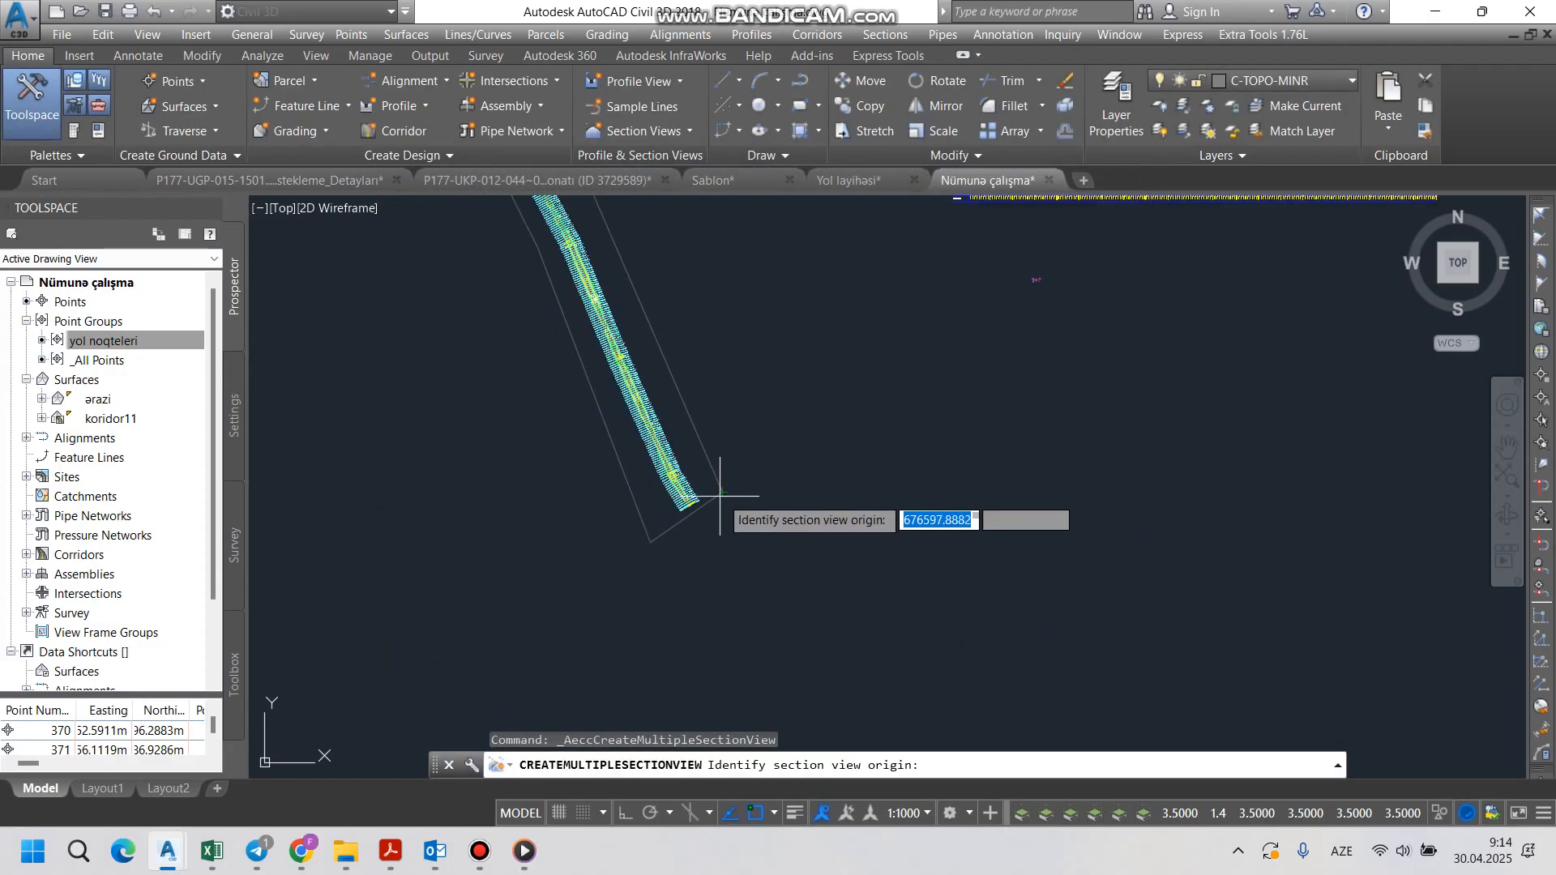
left_click(841, 450)
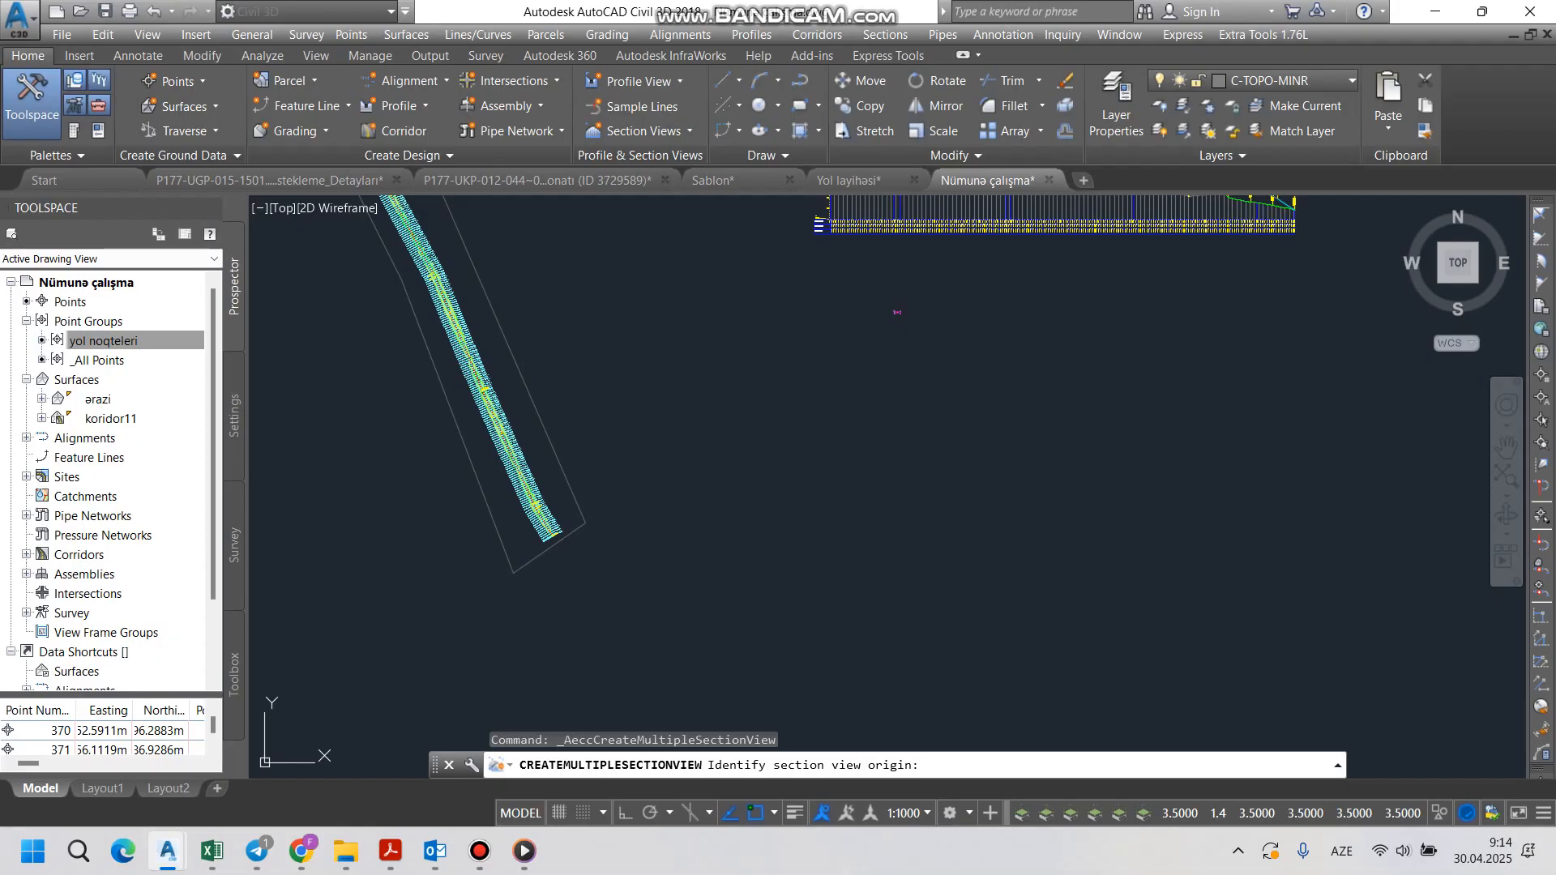
left_click(852, 492)
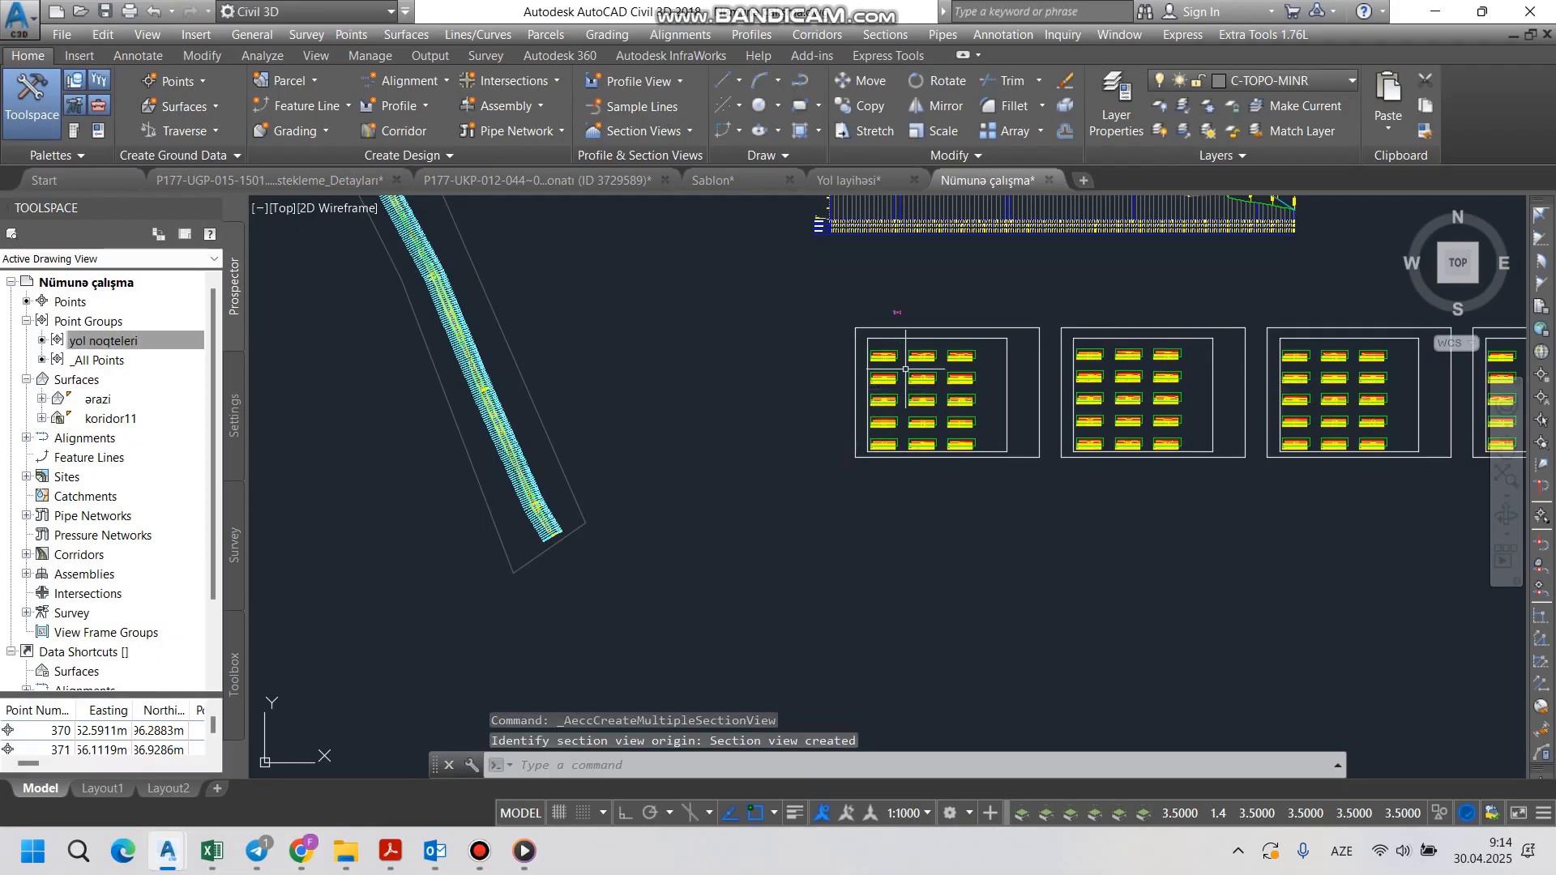
Step: Examine the section view at station 0+070.000 and identify its koridor1 corridor line and ərazi terrain line
scroll(928, 403, "up", 5)
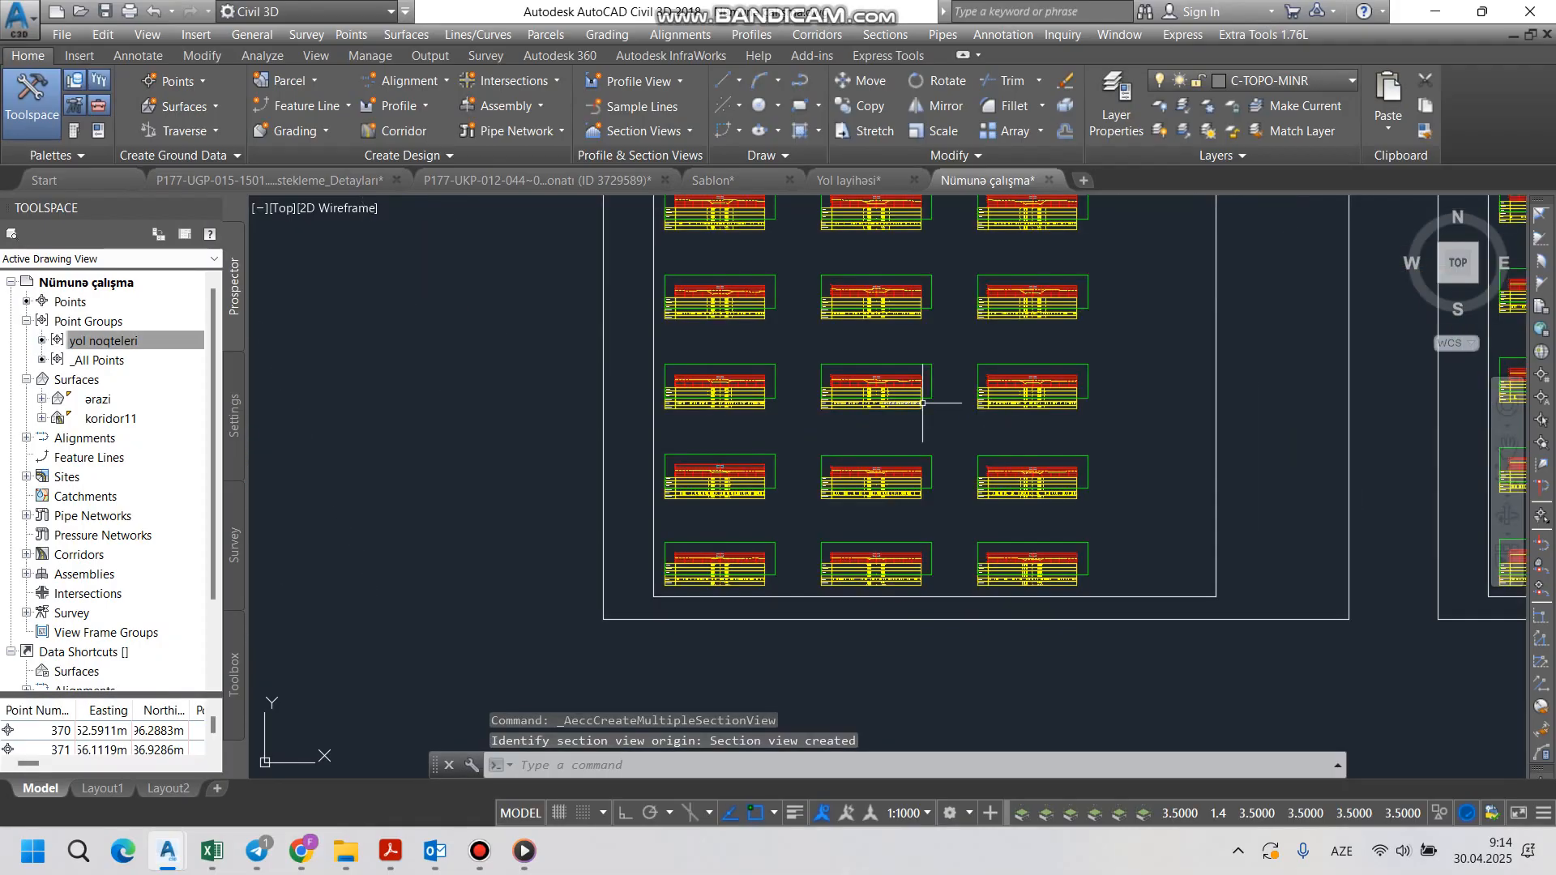
scroll(835, 387, "up", 10)
scroll(825, 390, "down", 2)
scroll(831, 388, "down", 4)
scroll(832, 387, "up", 4)
scroll(777, 398, "up", 2)
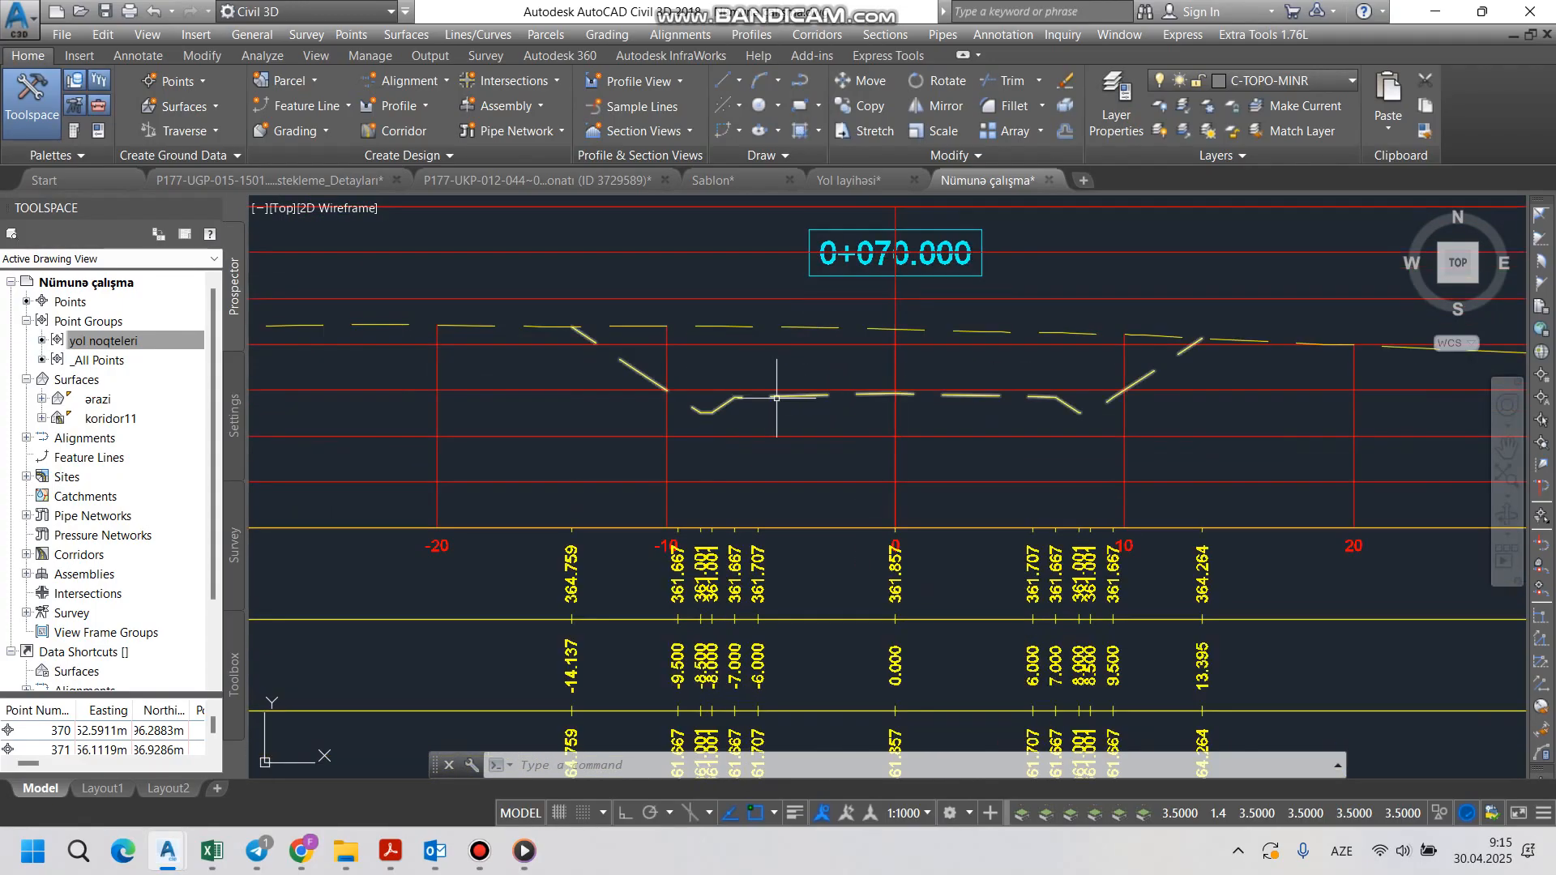
left_click(778, 396)
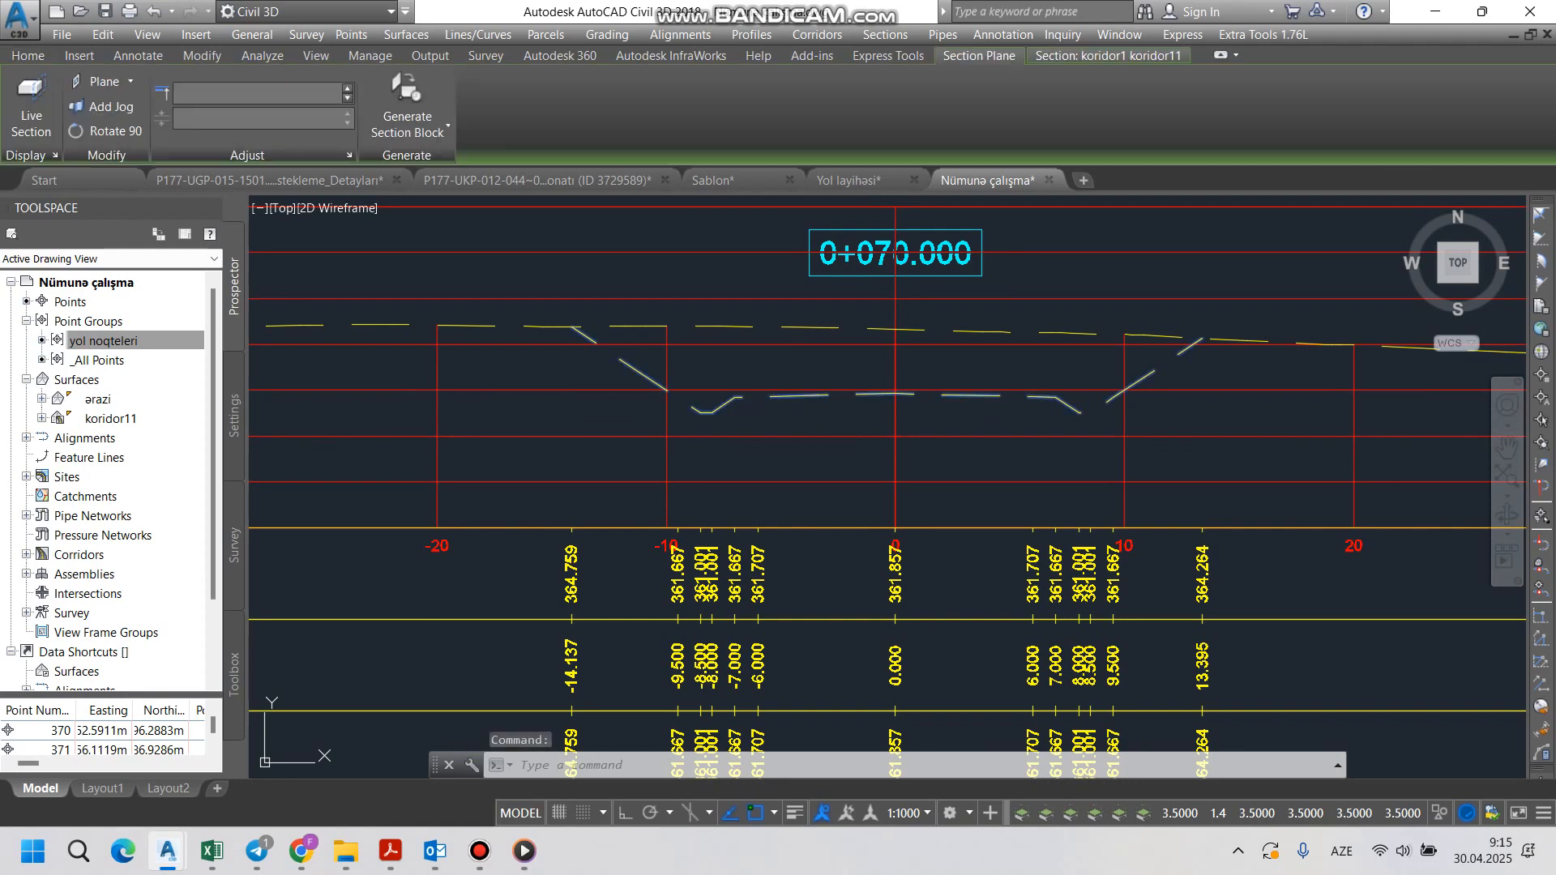
key("Escape")
left_click(740, 326)
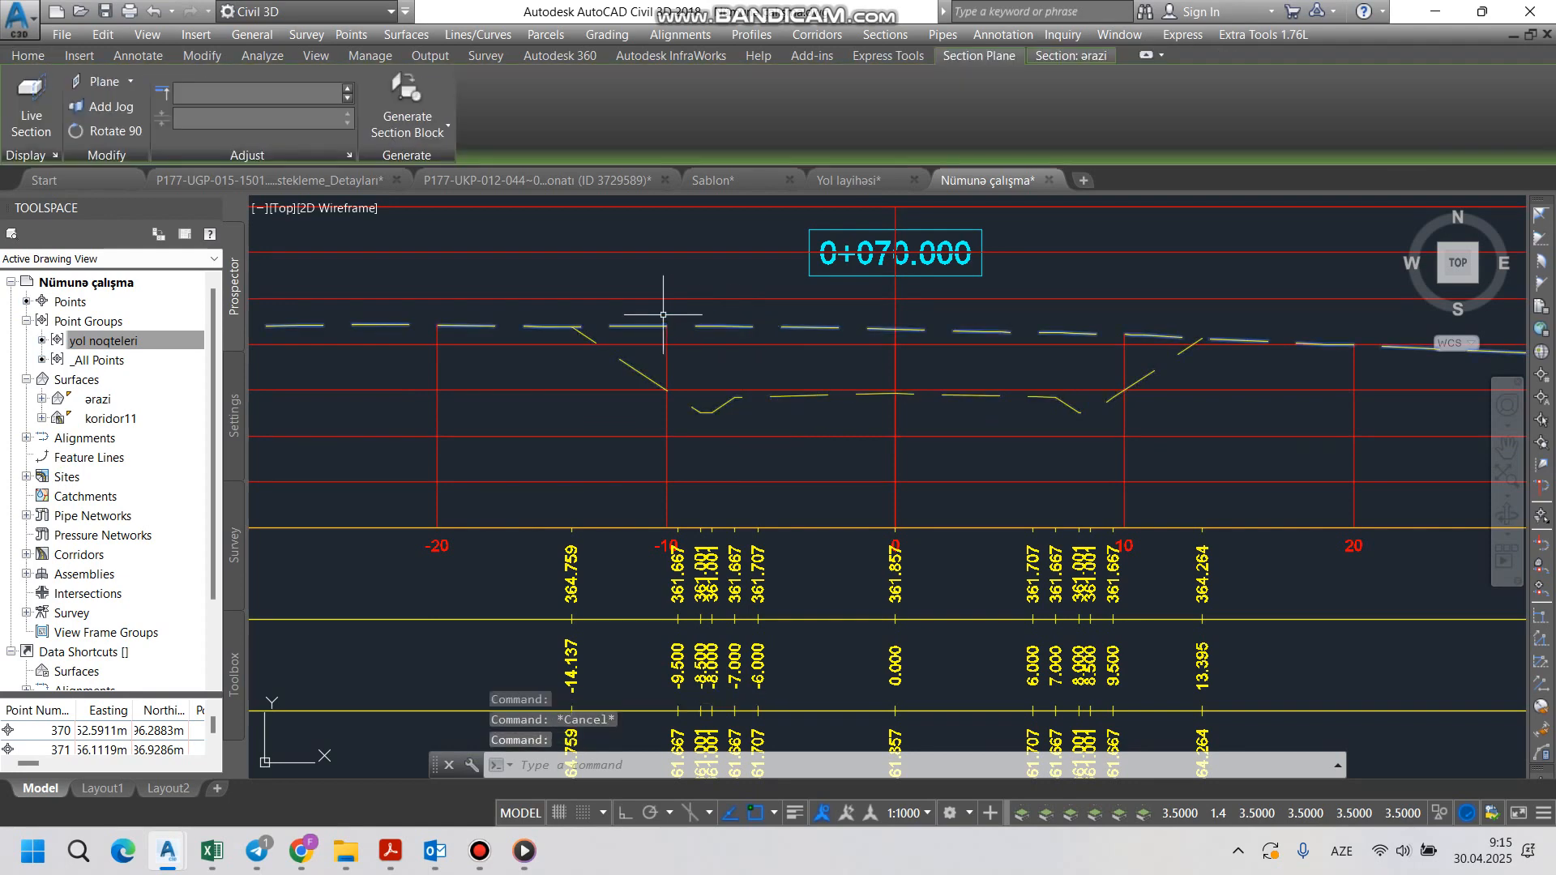
key("Escape")
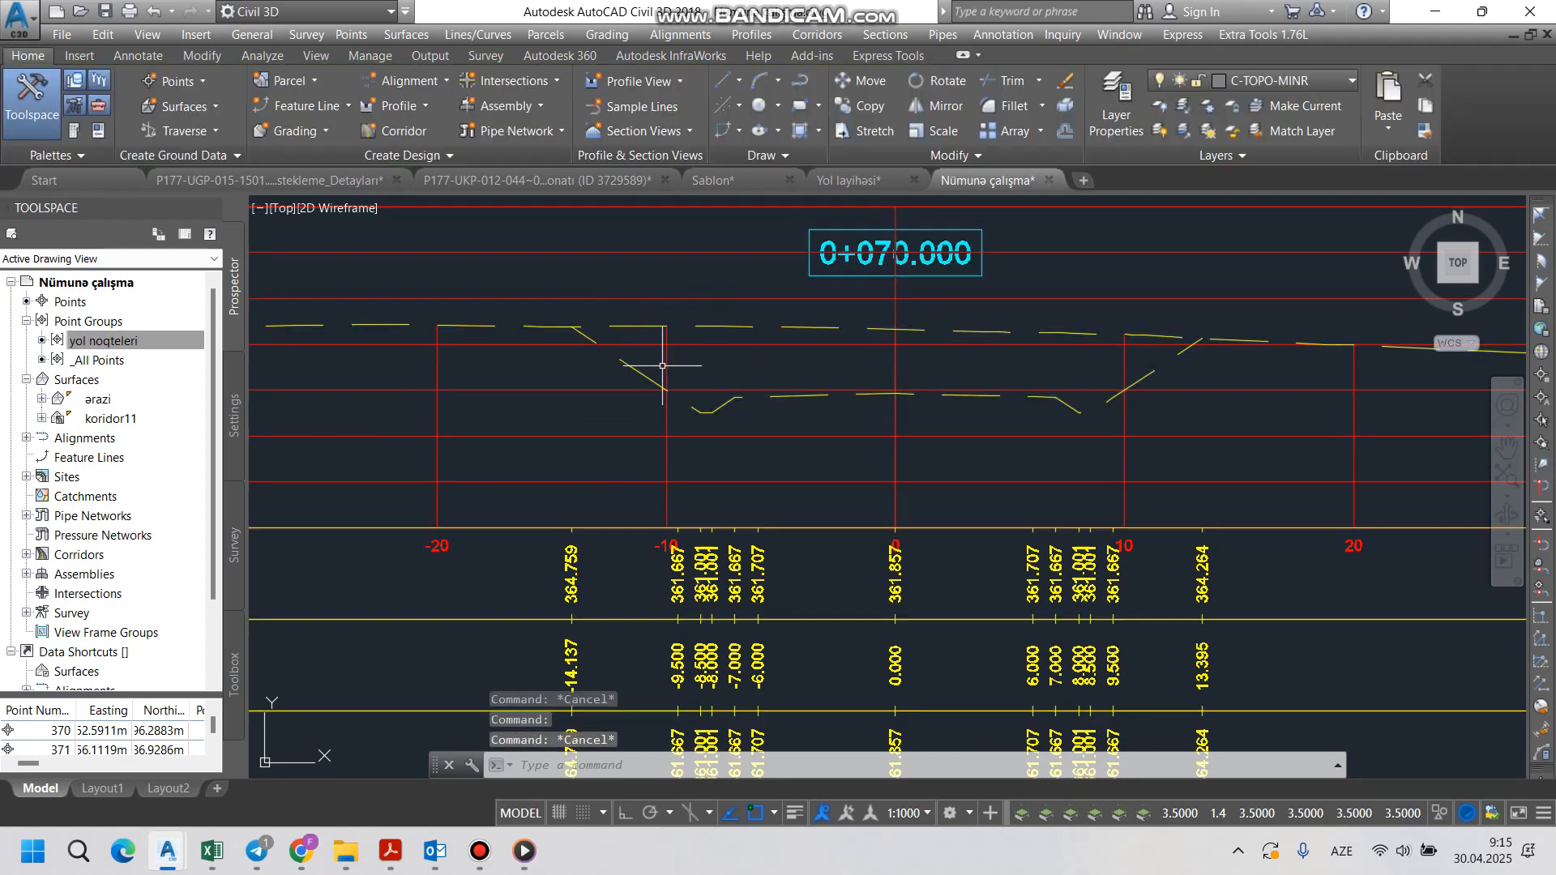
left_click(717, 402)
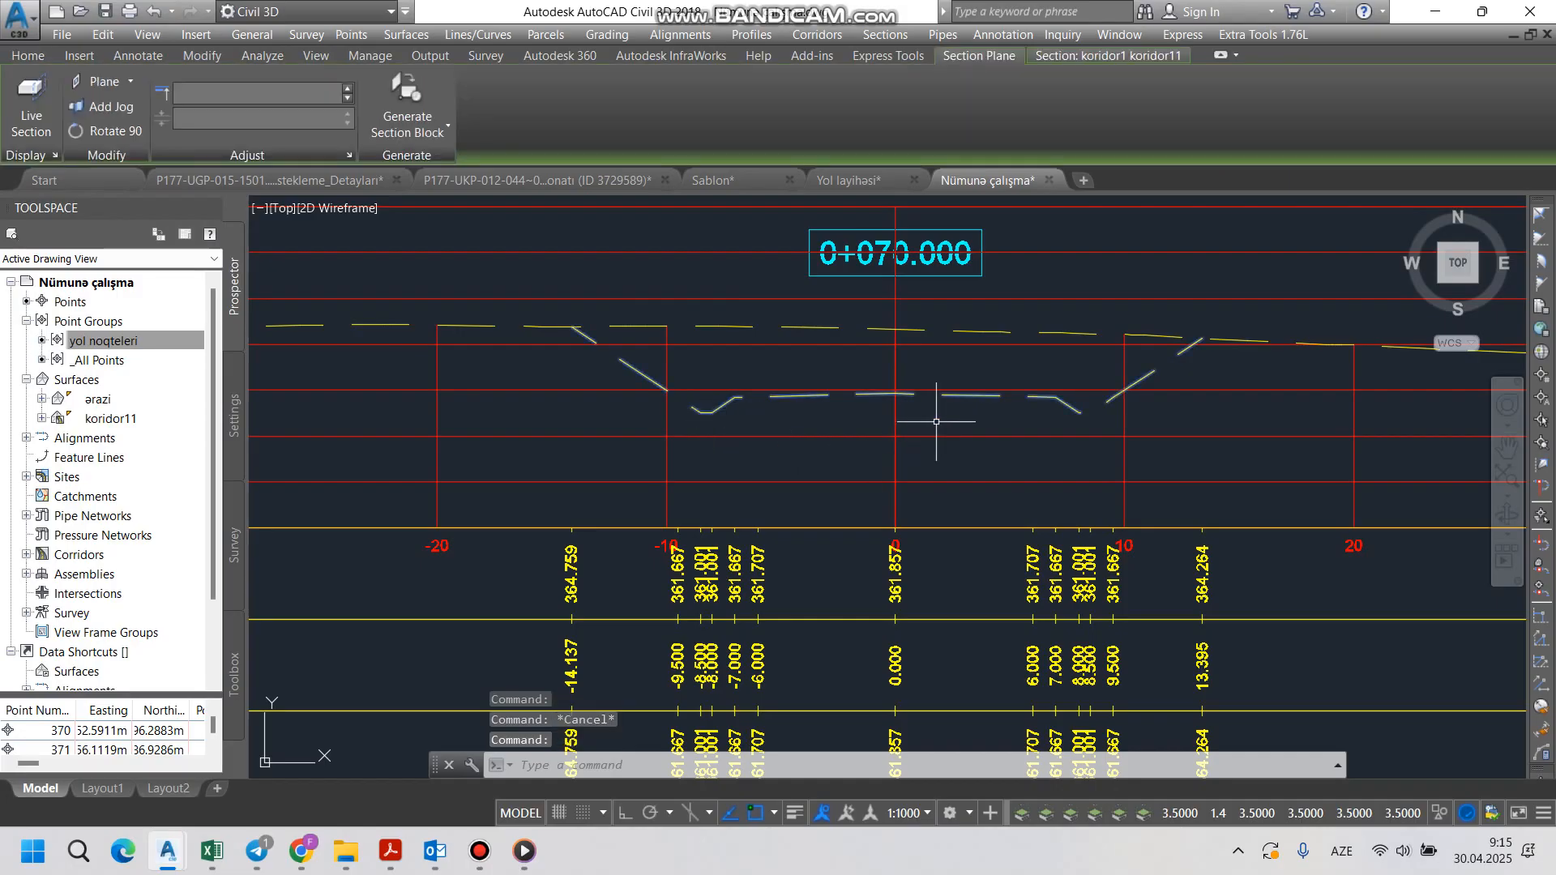
scroll(936, 422, "up", 2)
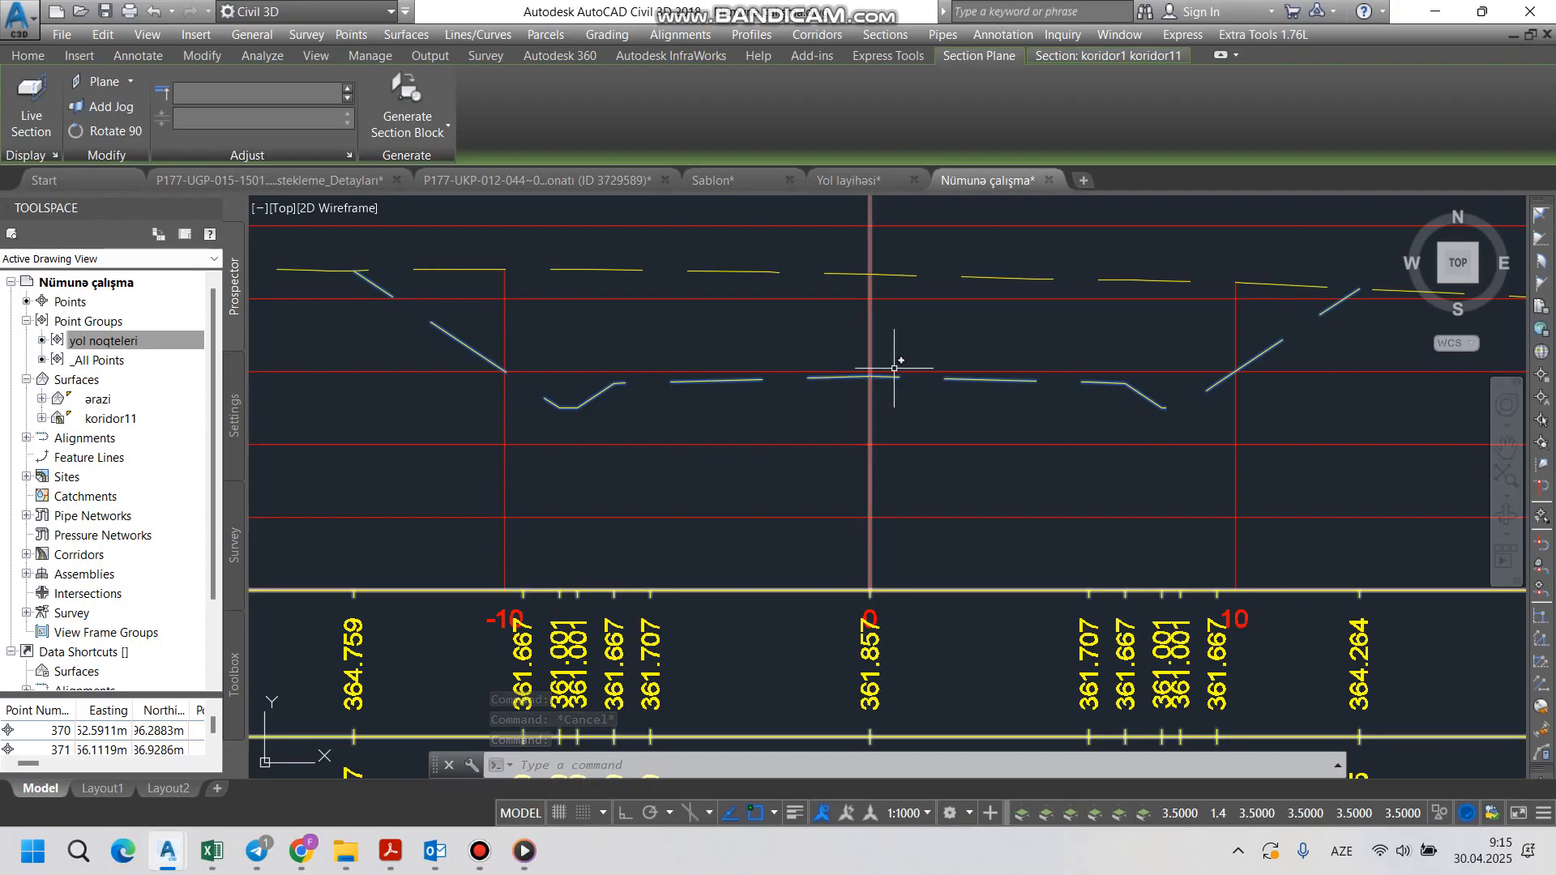
scroll(896, 365, "down", 8)
scroll(854, 391, "down", 4)
key("Escape")
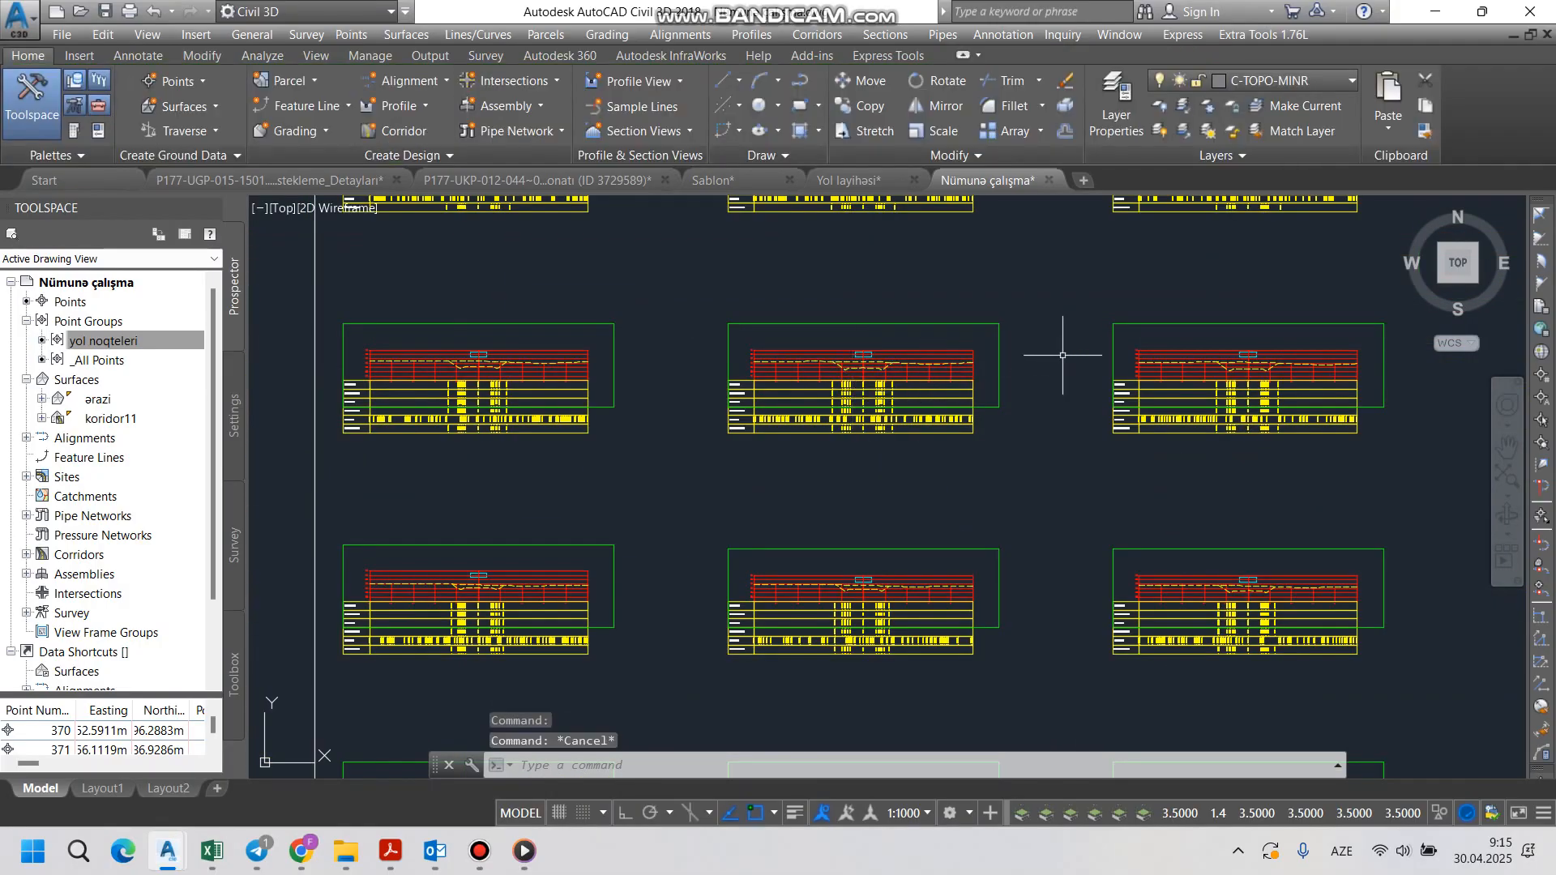
Step: Compare the corridor and terrain shapes in further section views across the section sheets
scroll(1216, 357, "up", 10)
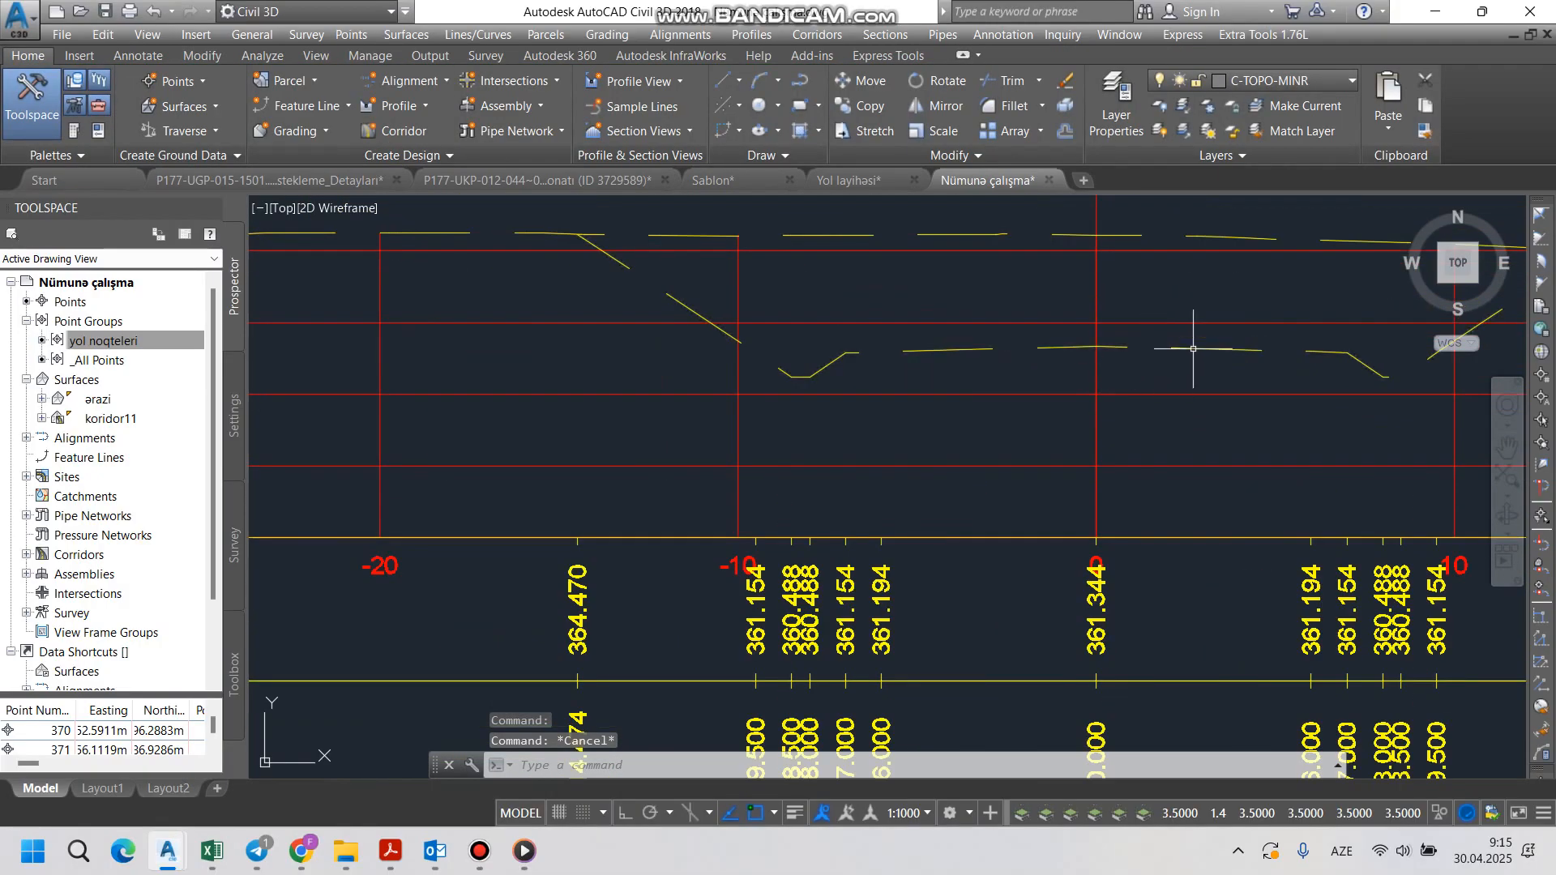
key("Escape")
scroll(867, 344, "down", 10)
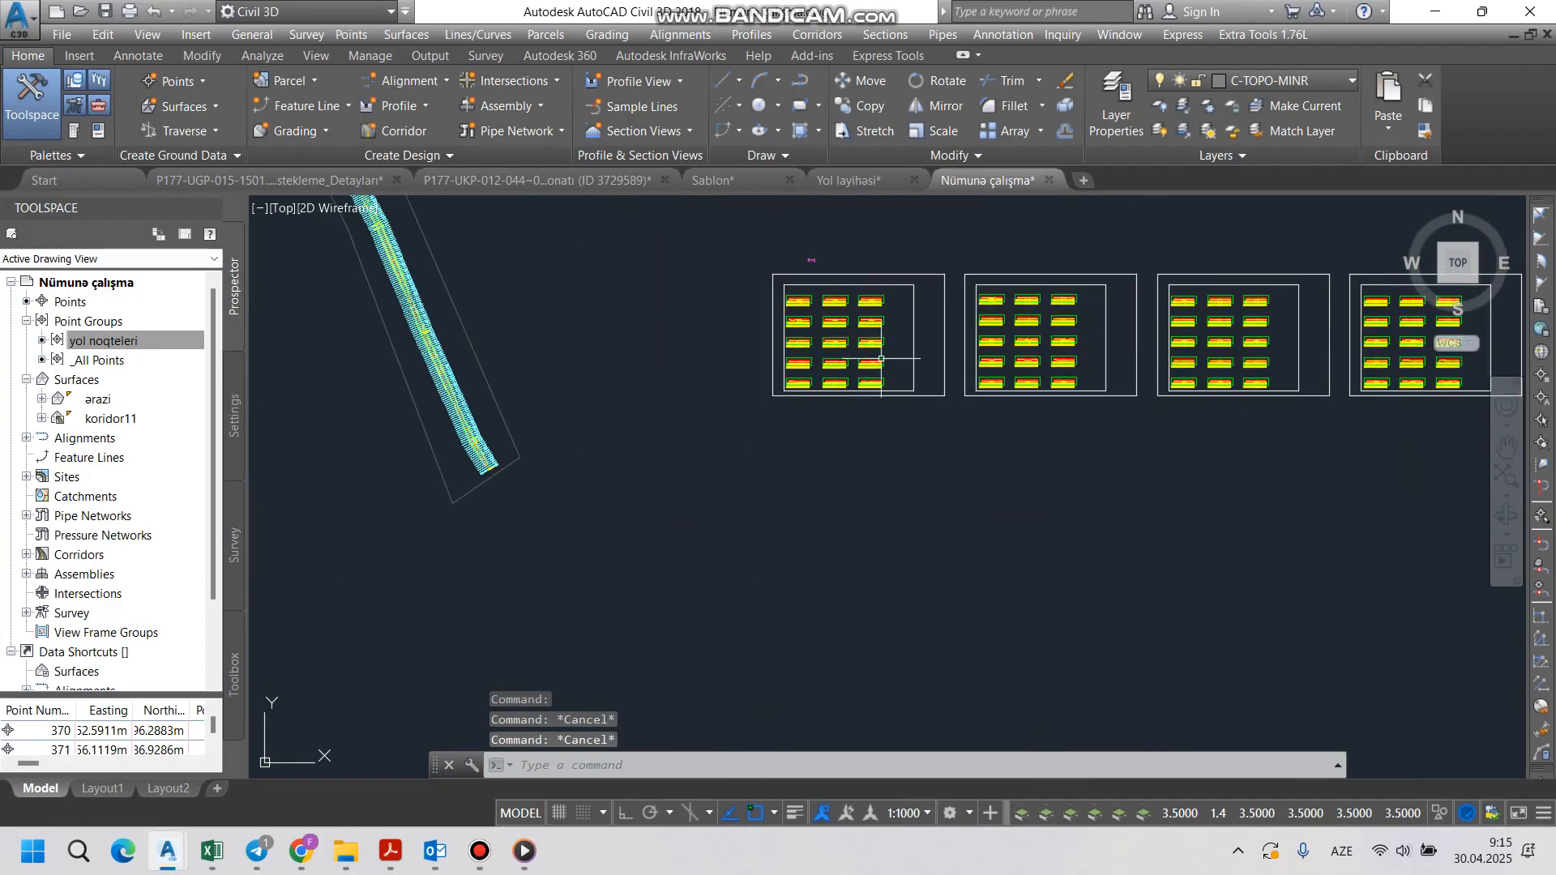
scroll(1248, 349, "up", 5)
scroll(987, 391, "down", 3)
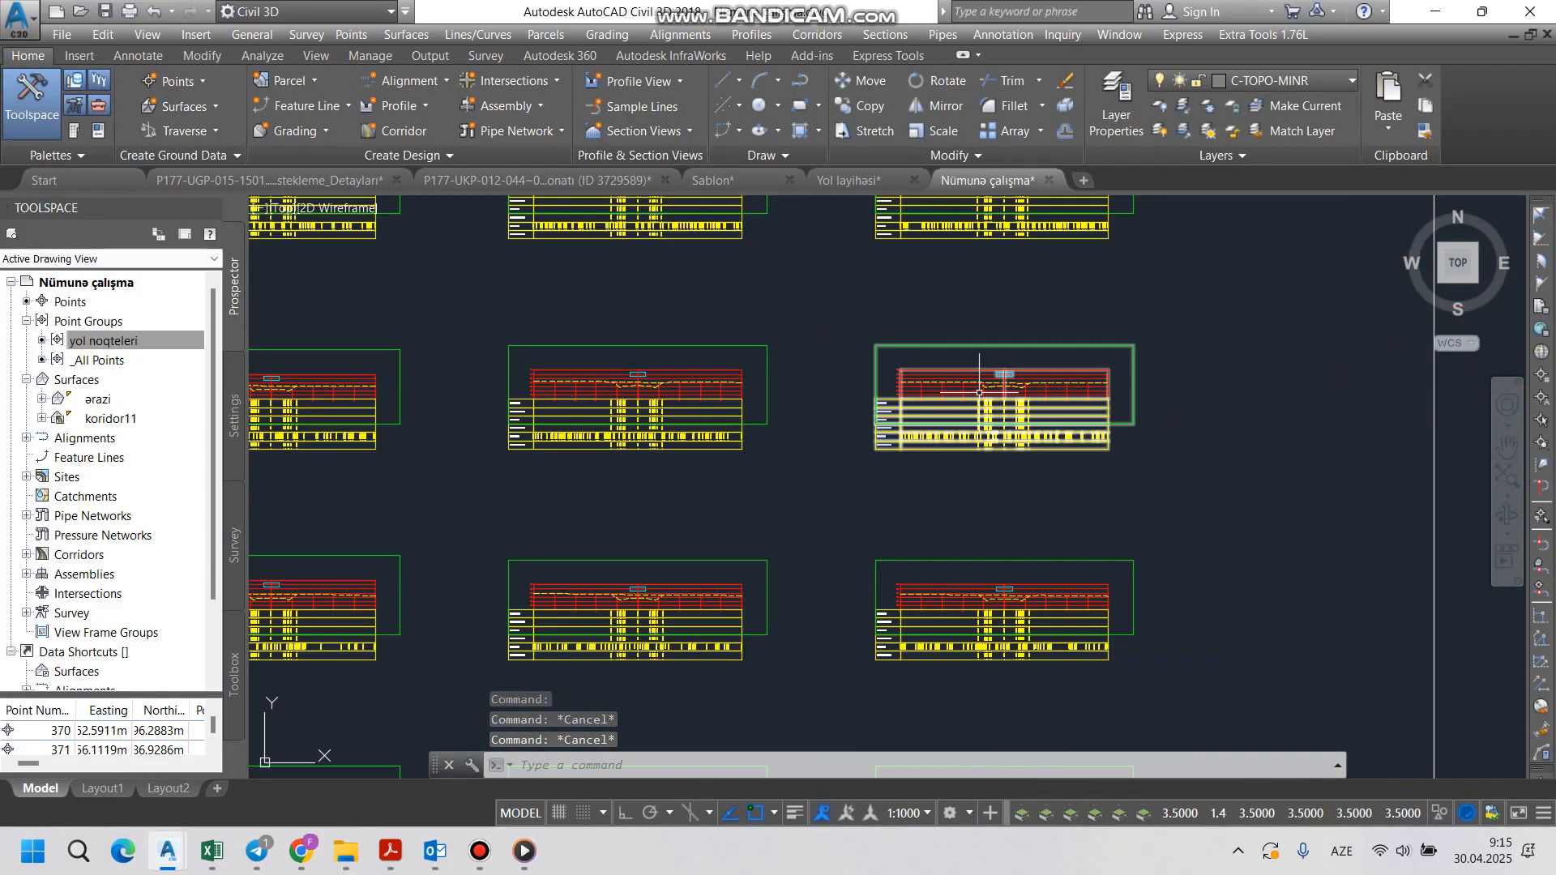
scroll(987, 391, "up", 4)
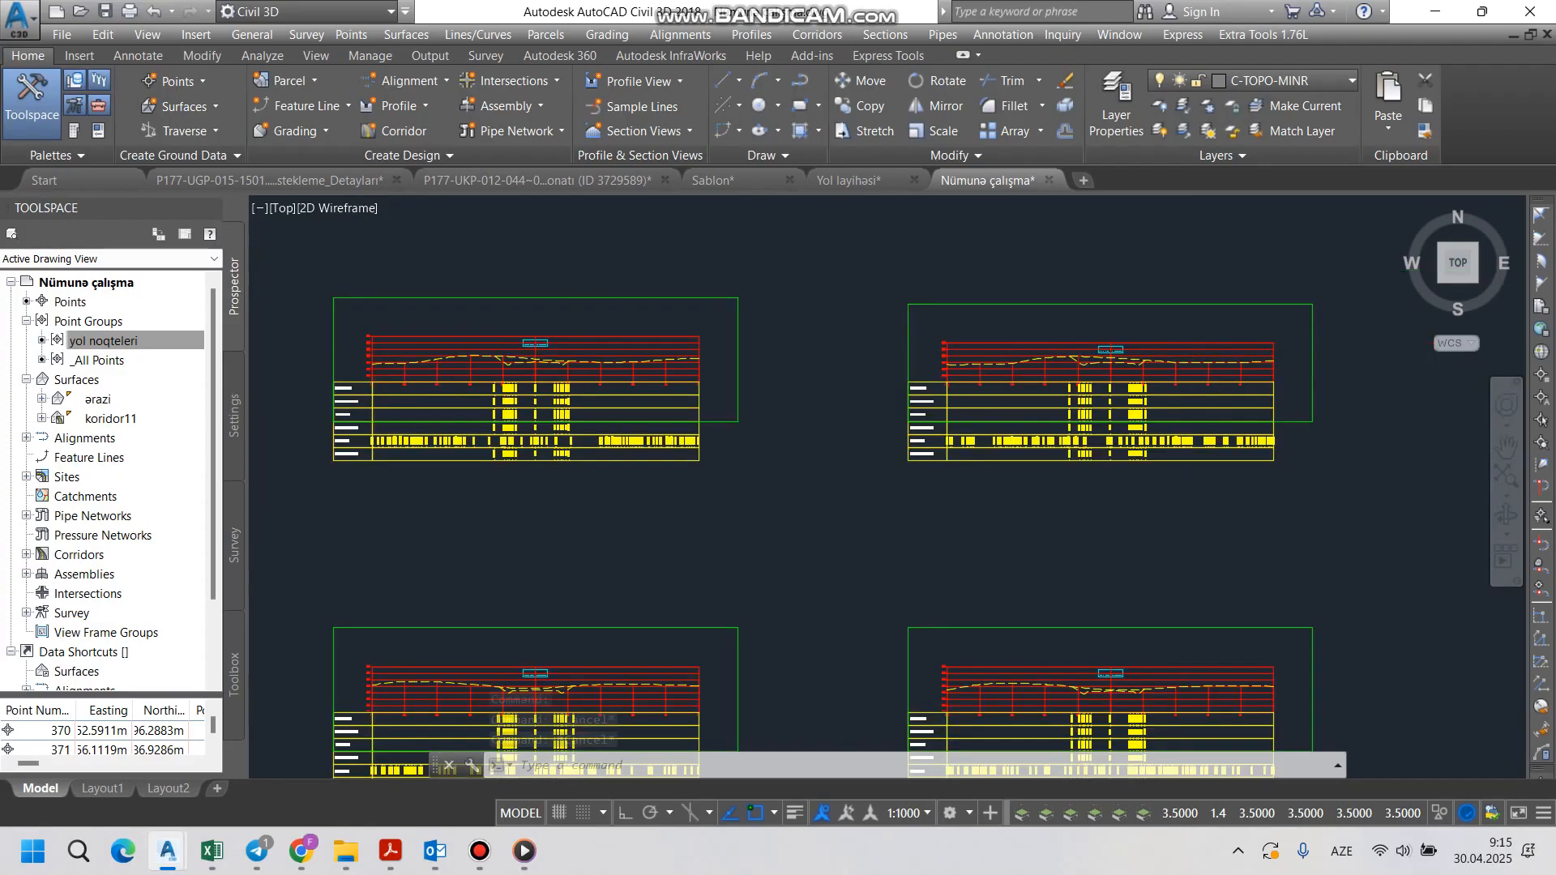
scroll(1000, 358, "down", 7)
scroll(1354, 360, "up", 8)
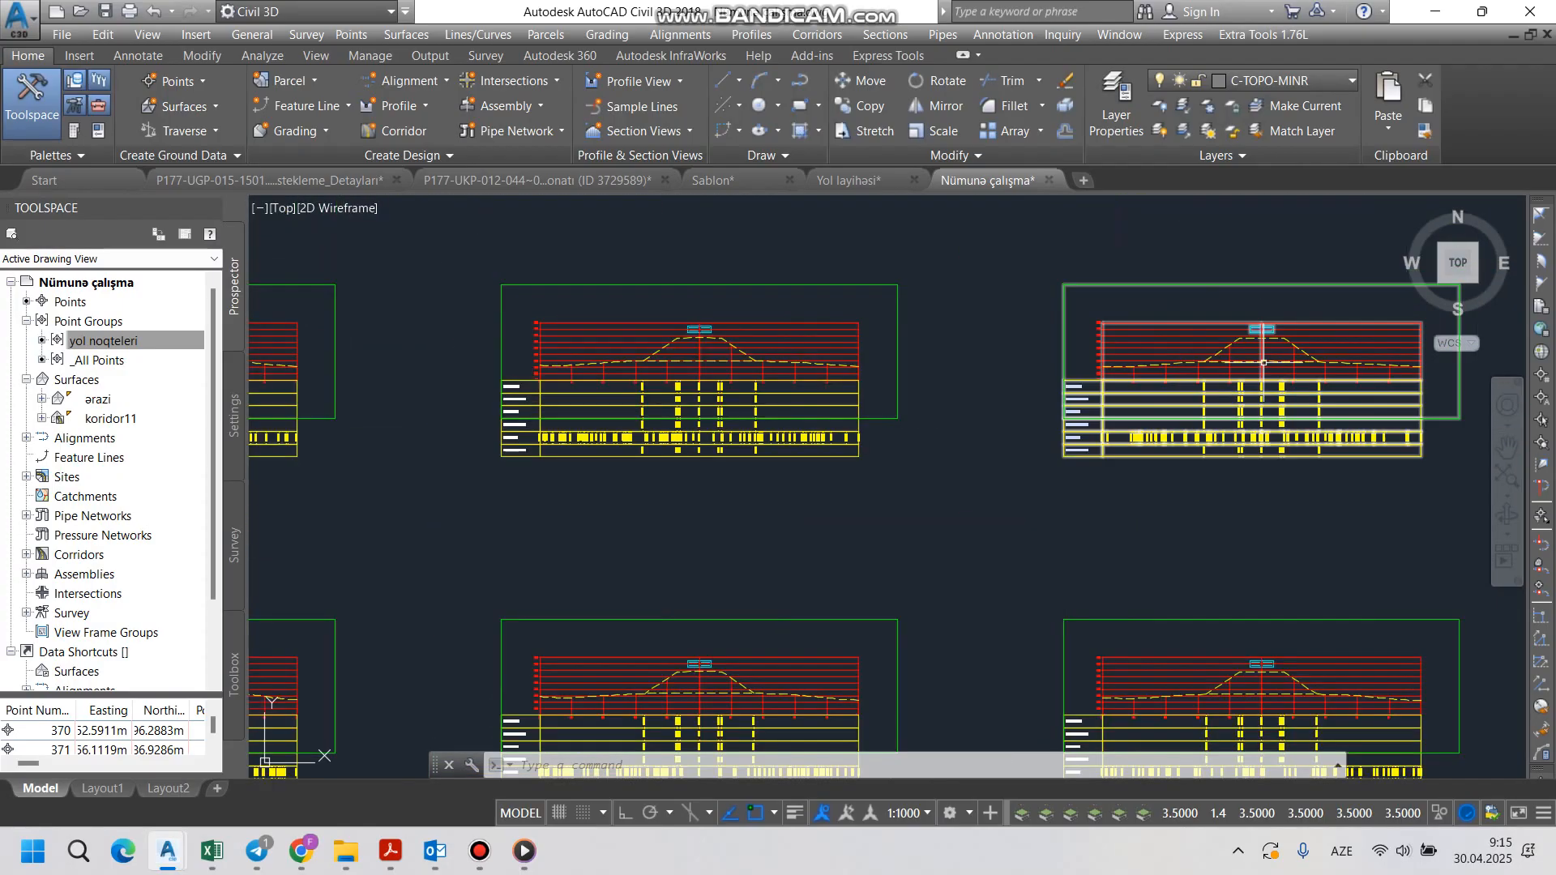
Step: Examine the corridor slopes against the terrain line in the section view at station 0+980.000
middle_click_drag(1126, 359, 909, 359)
scroll(883, 366, "up", 4)
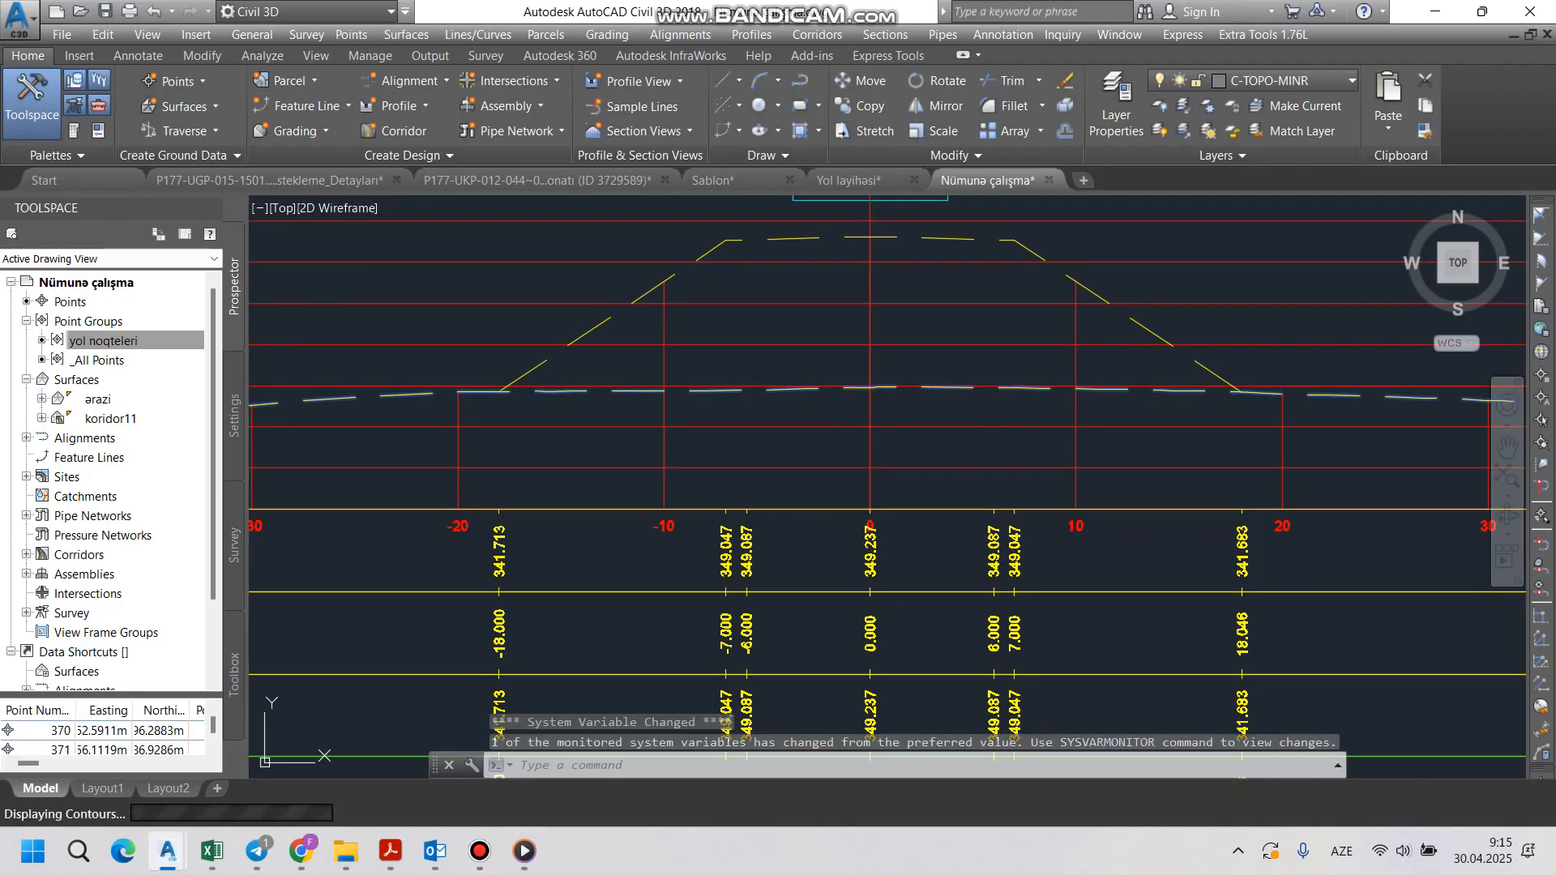
scroll(844, 506, "down", 2)
key("Escape")
scroll(763, 348, "up", 4)
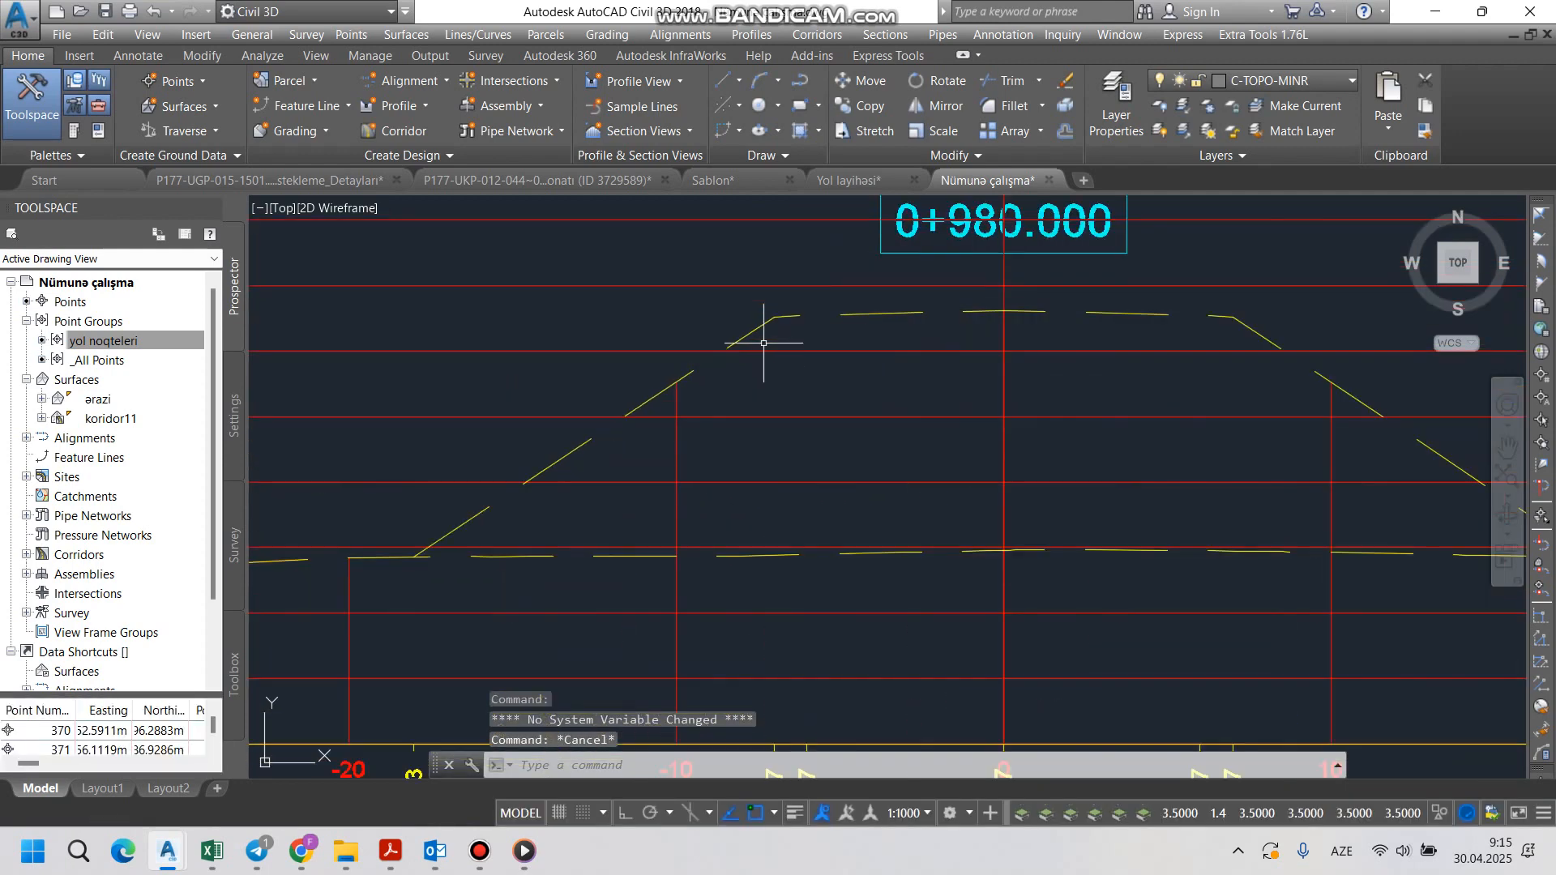
scroll(759, 322, "down", 5)
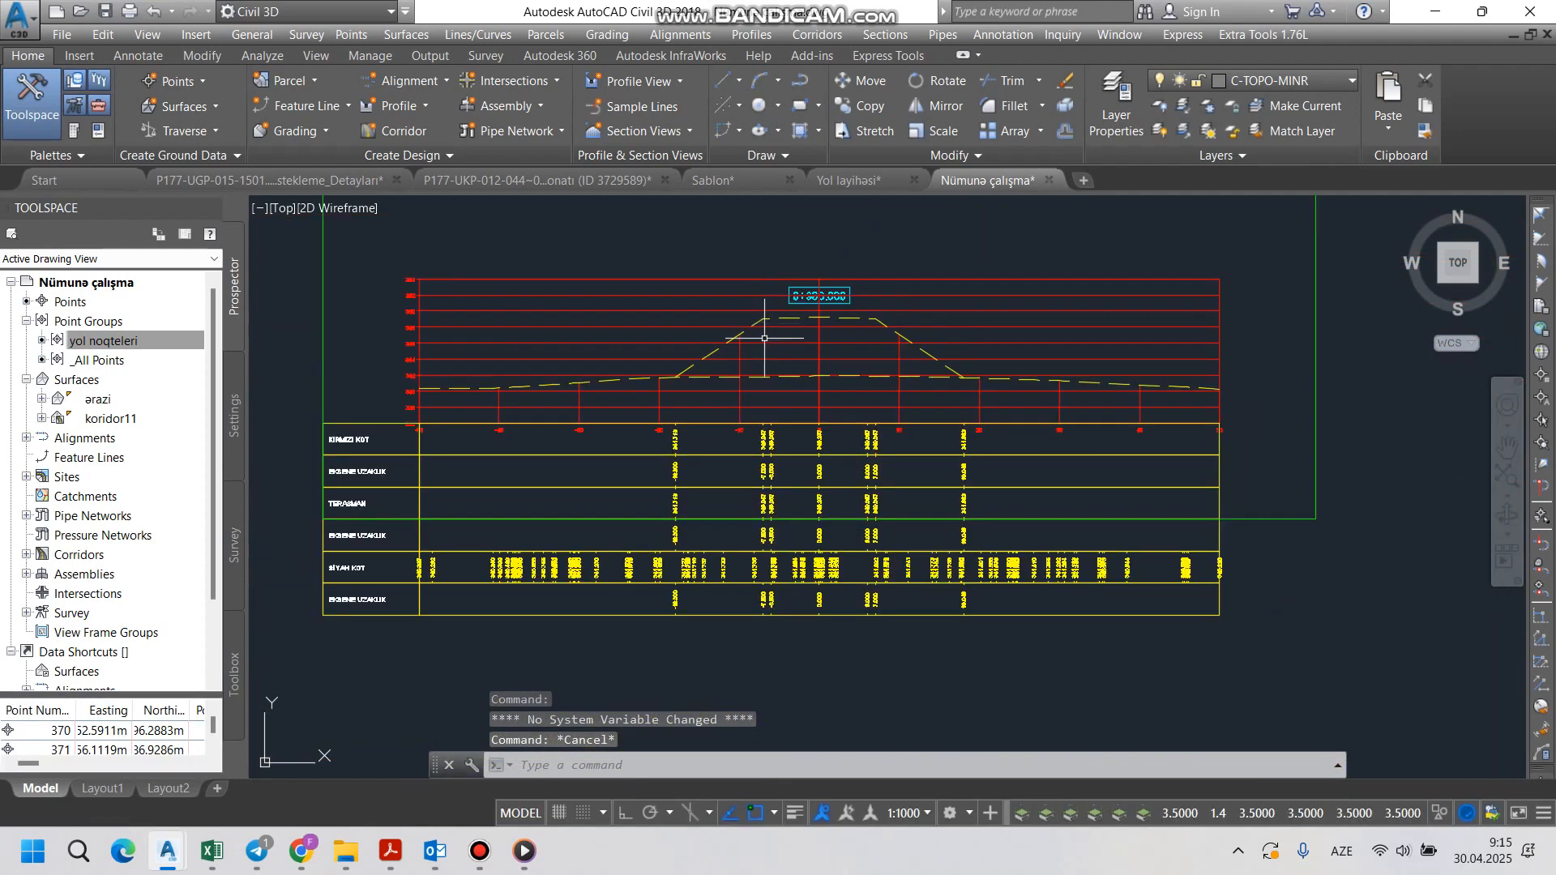
scroll(316, 447, "up", 4)
scroll(399, 445, "down", 4)
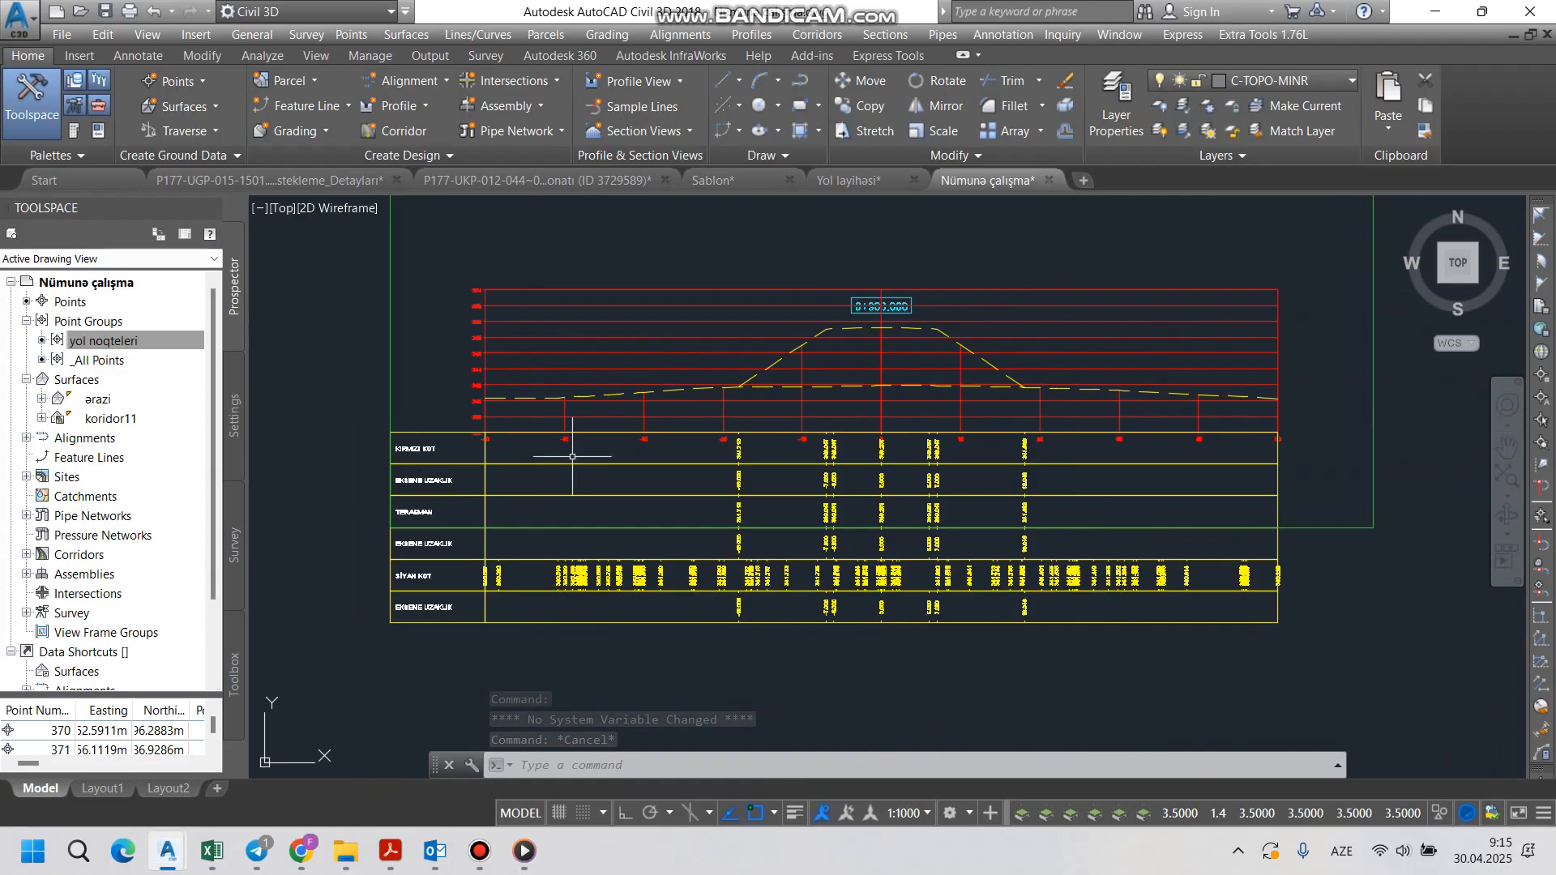
Step: Inspect the elevation and offset data bands of section 0+980.000 and select the section view at its Siyah Kot labels
scroll(875, 458, "up", 4)
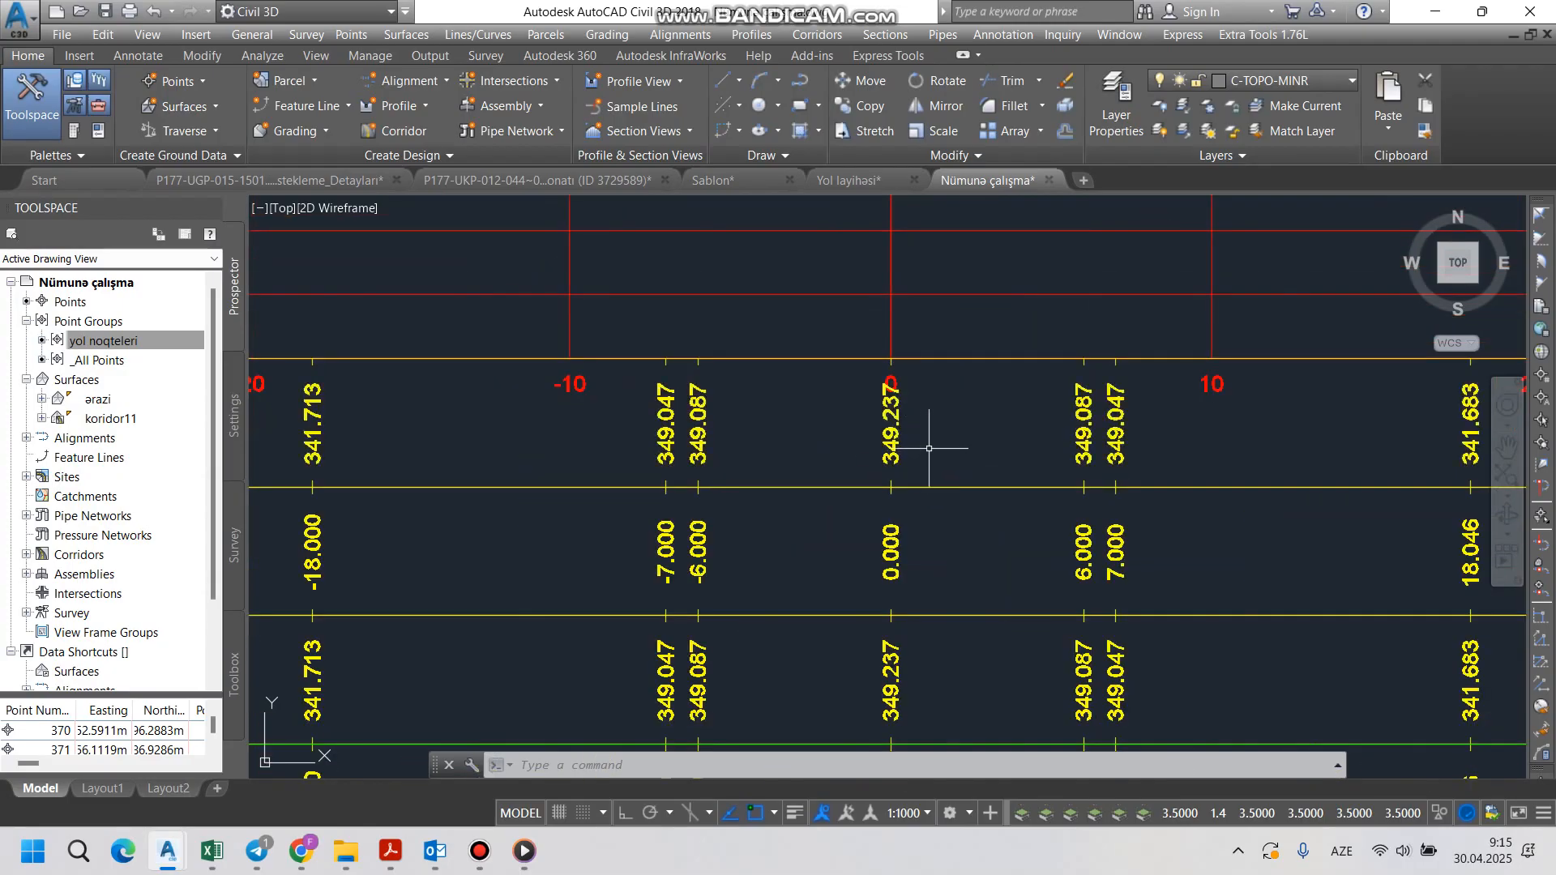
scroll(928, 447, "down", 5)
scroll(639, 505, "up", 2)
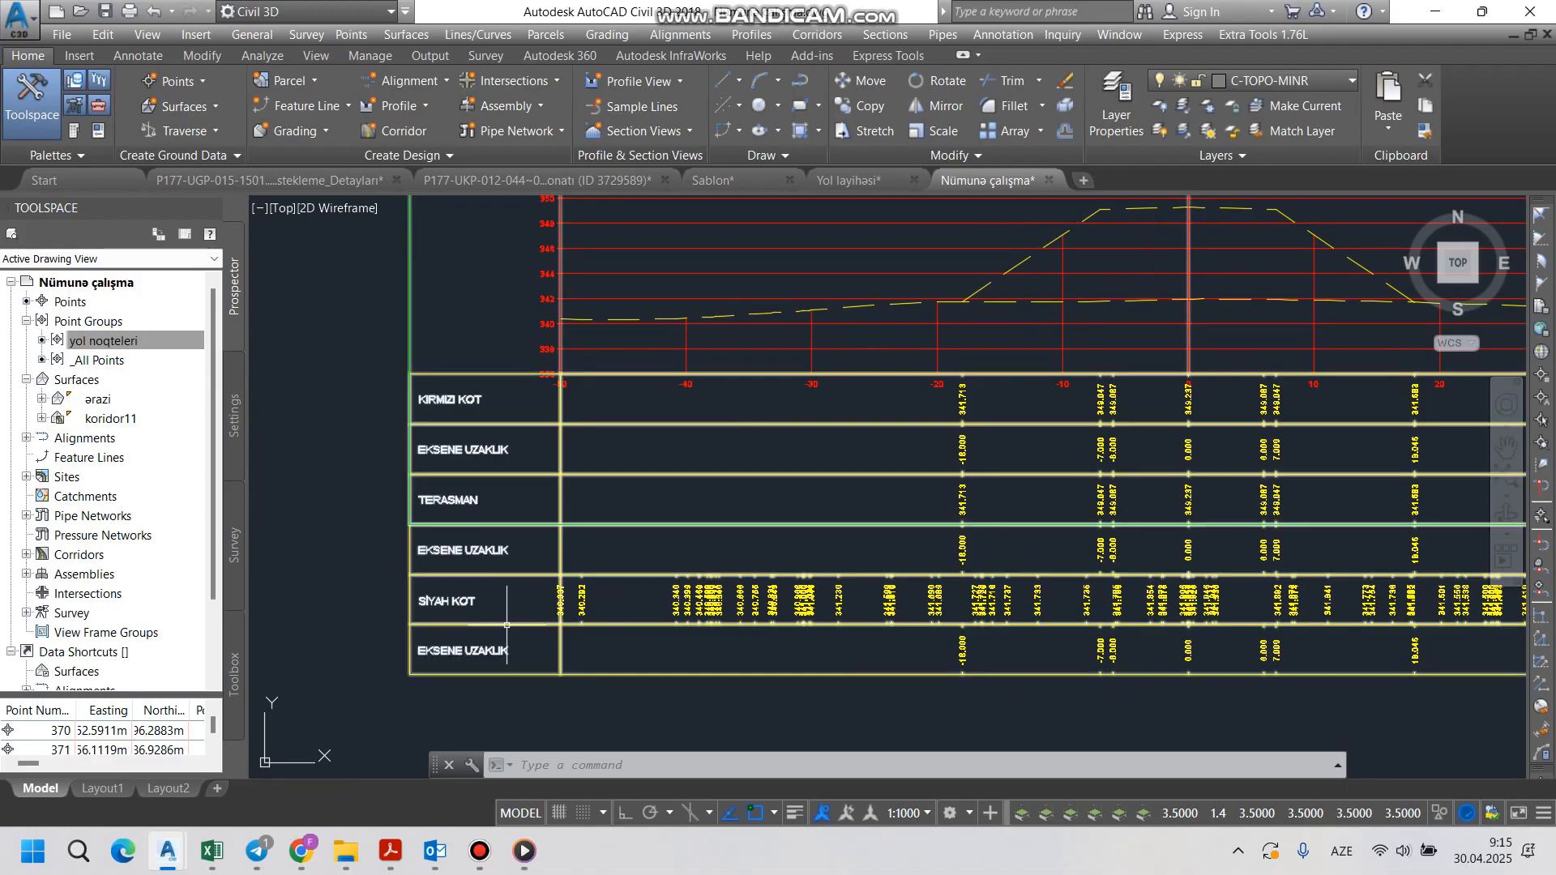
scroll(1133, 630, "up", 6)
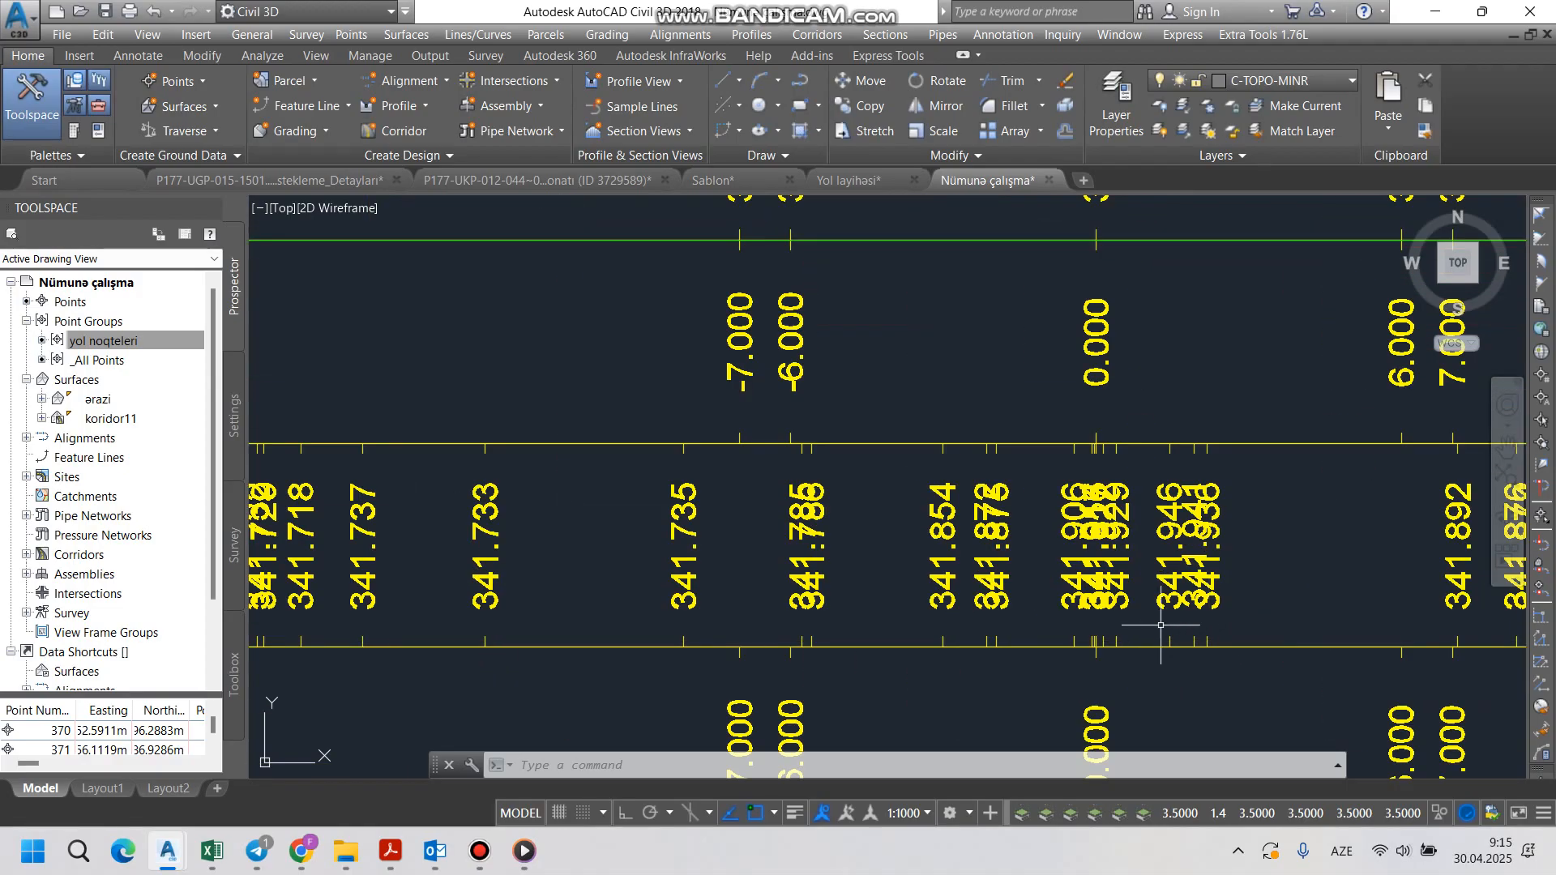
left_click(1121, 590)
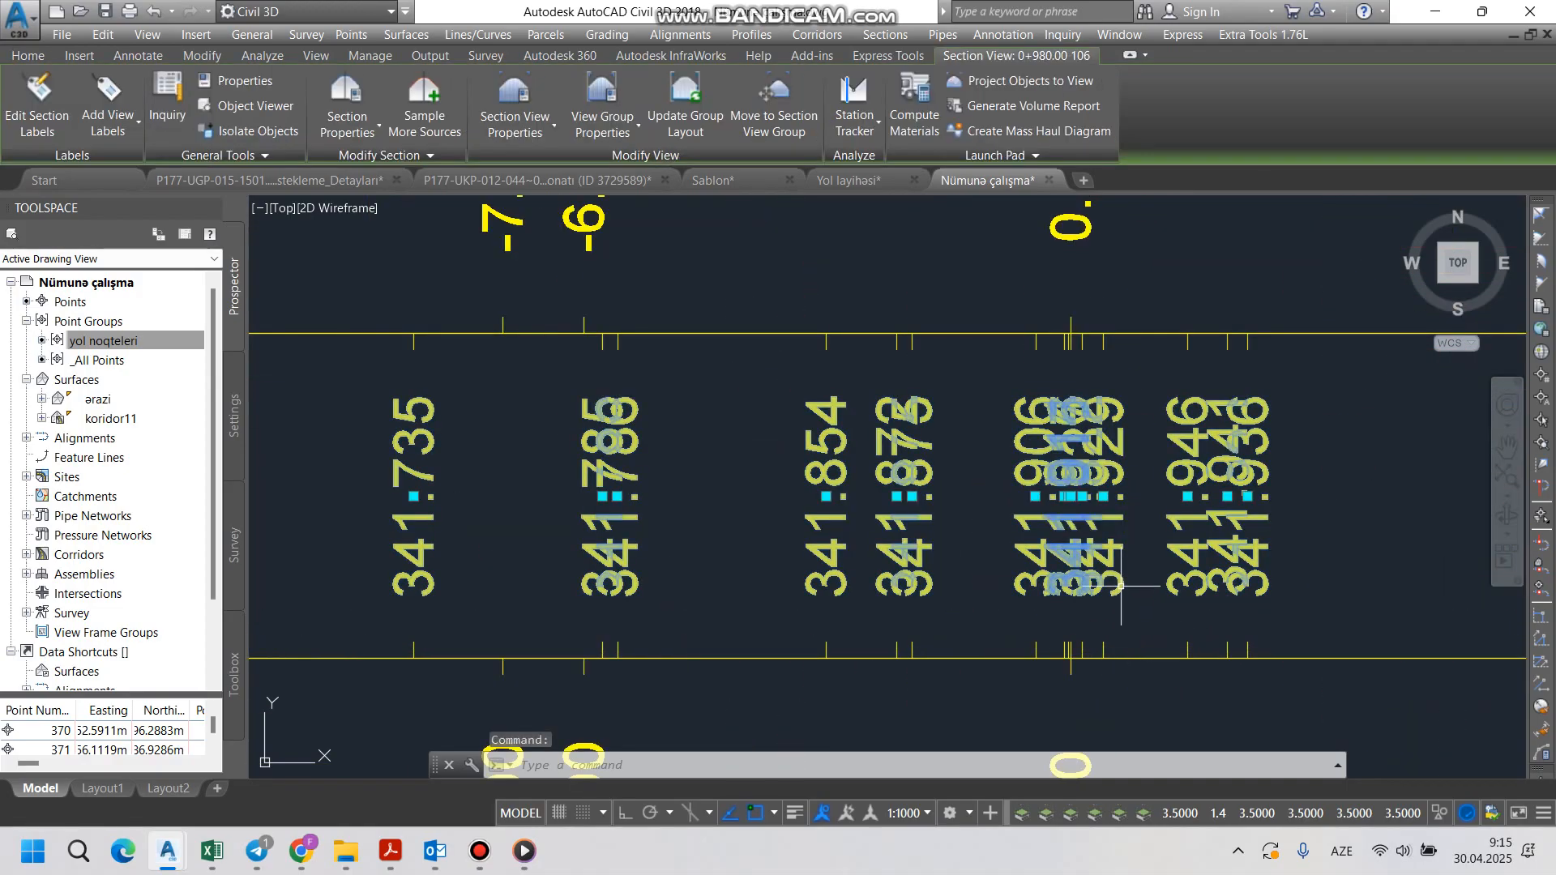
Step: Examine the Siyah Kot, Kırmızı Kot and Eksene Uzaklık bands of section 0+980.000 and clear the section view selection
scroll(1064, 565, "down", 6)
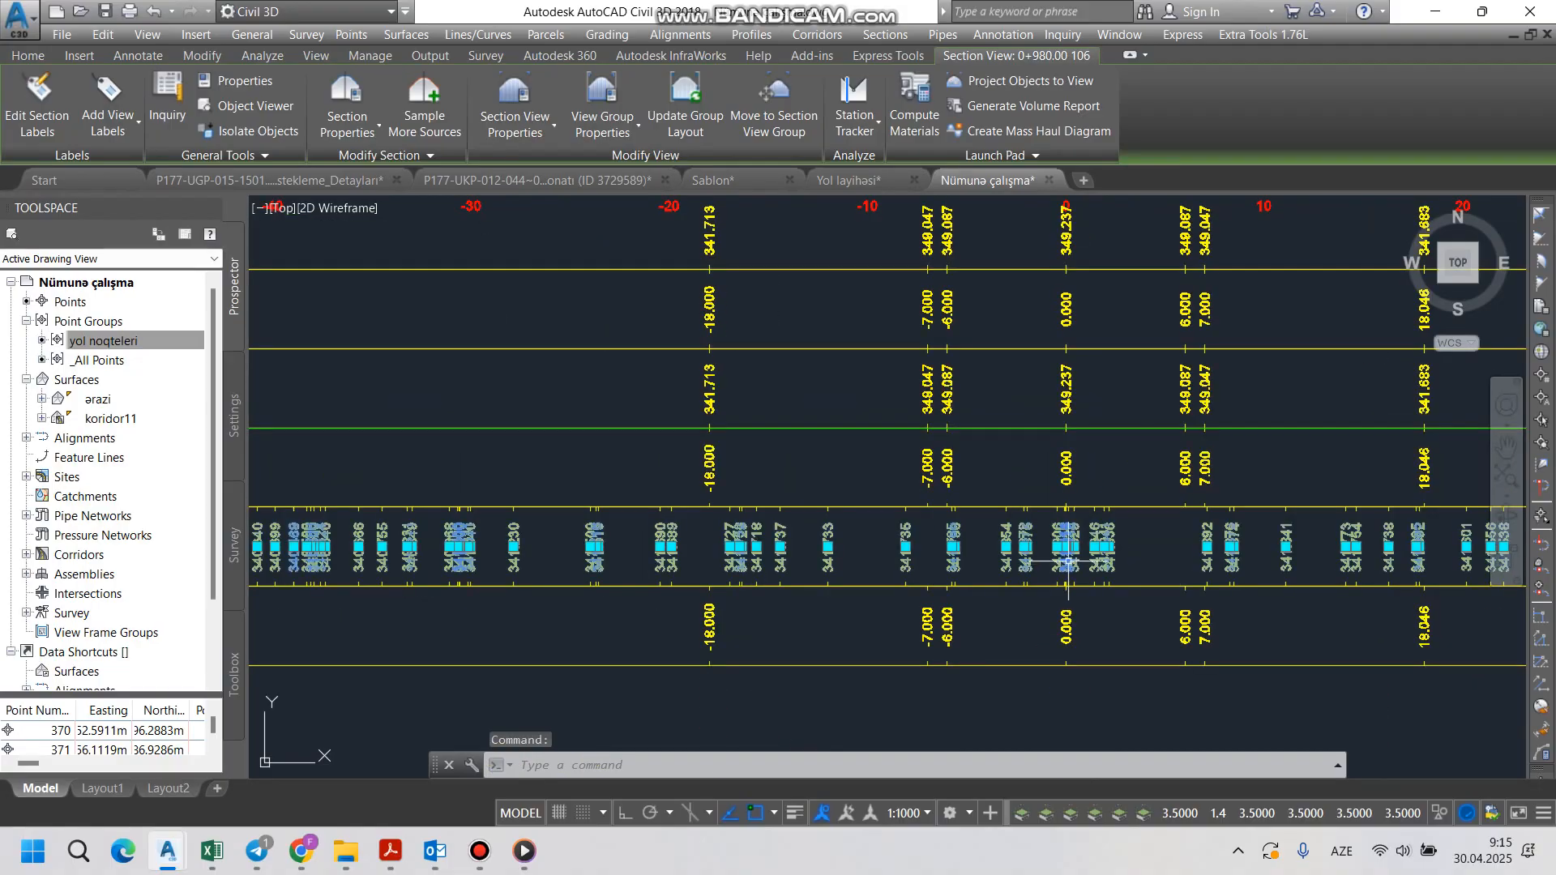
scroll(1073, 562, "down", 6)
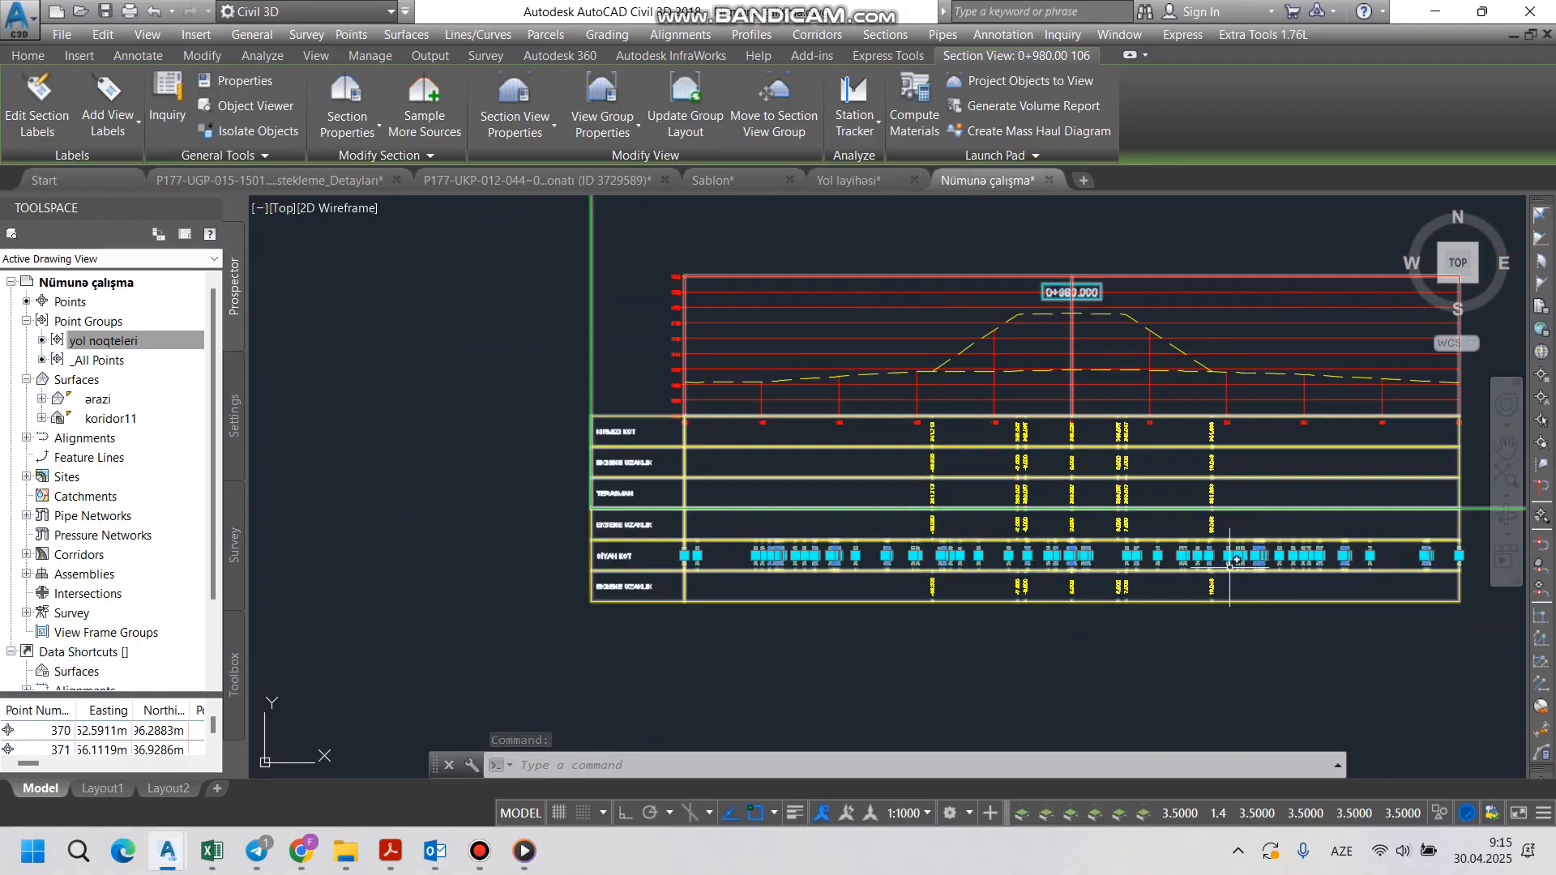
scroll(611, 567, "up", 5)
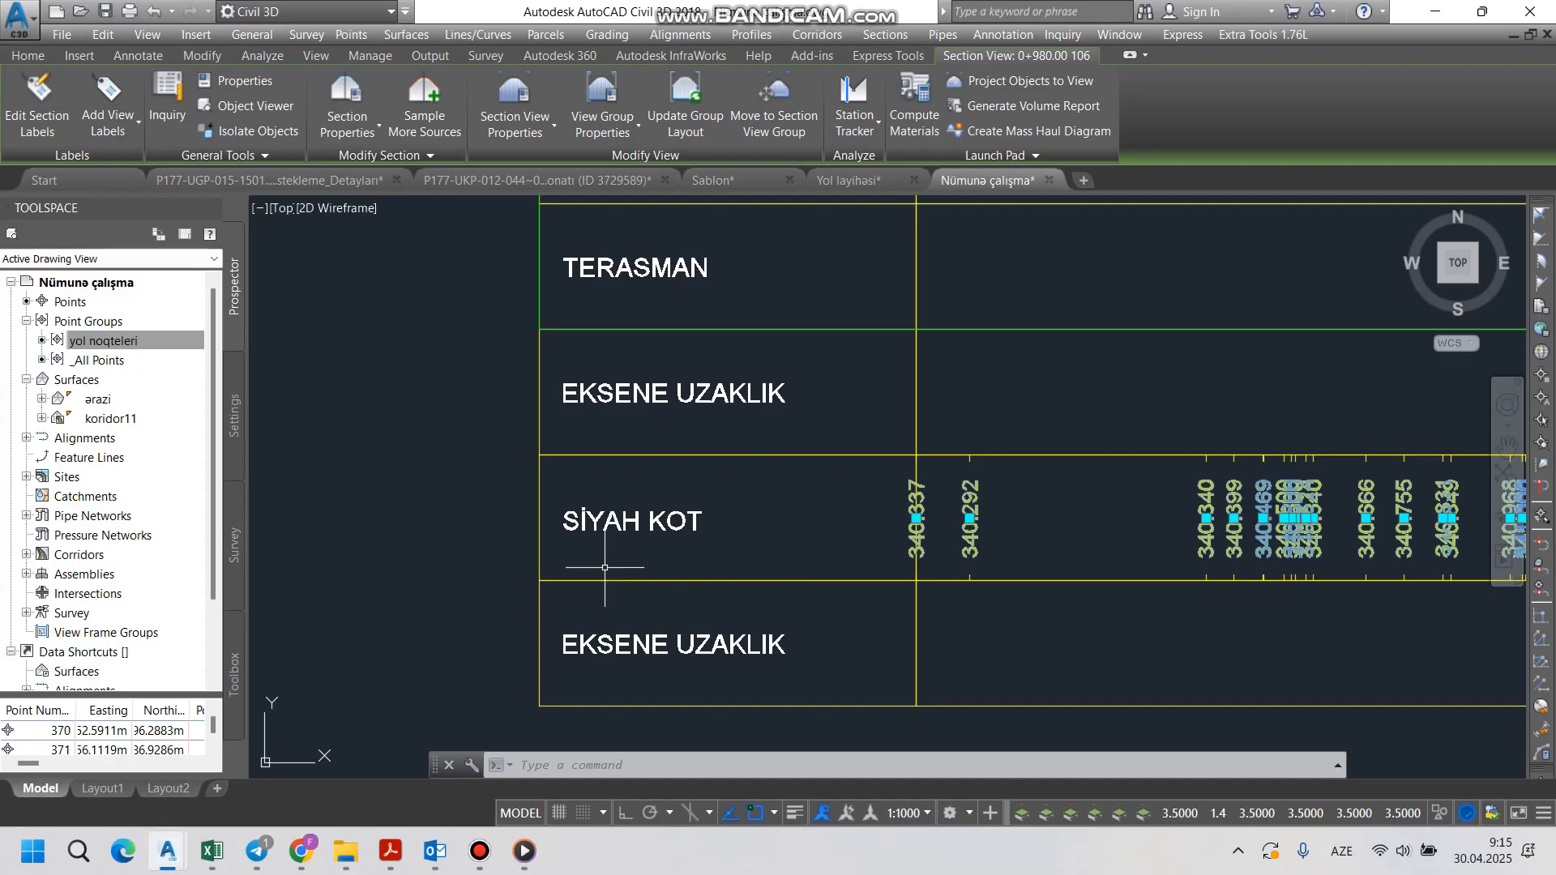
scroll(611, 564, "down", 5)
scroll(965, 445, "up", 8)
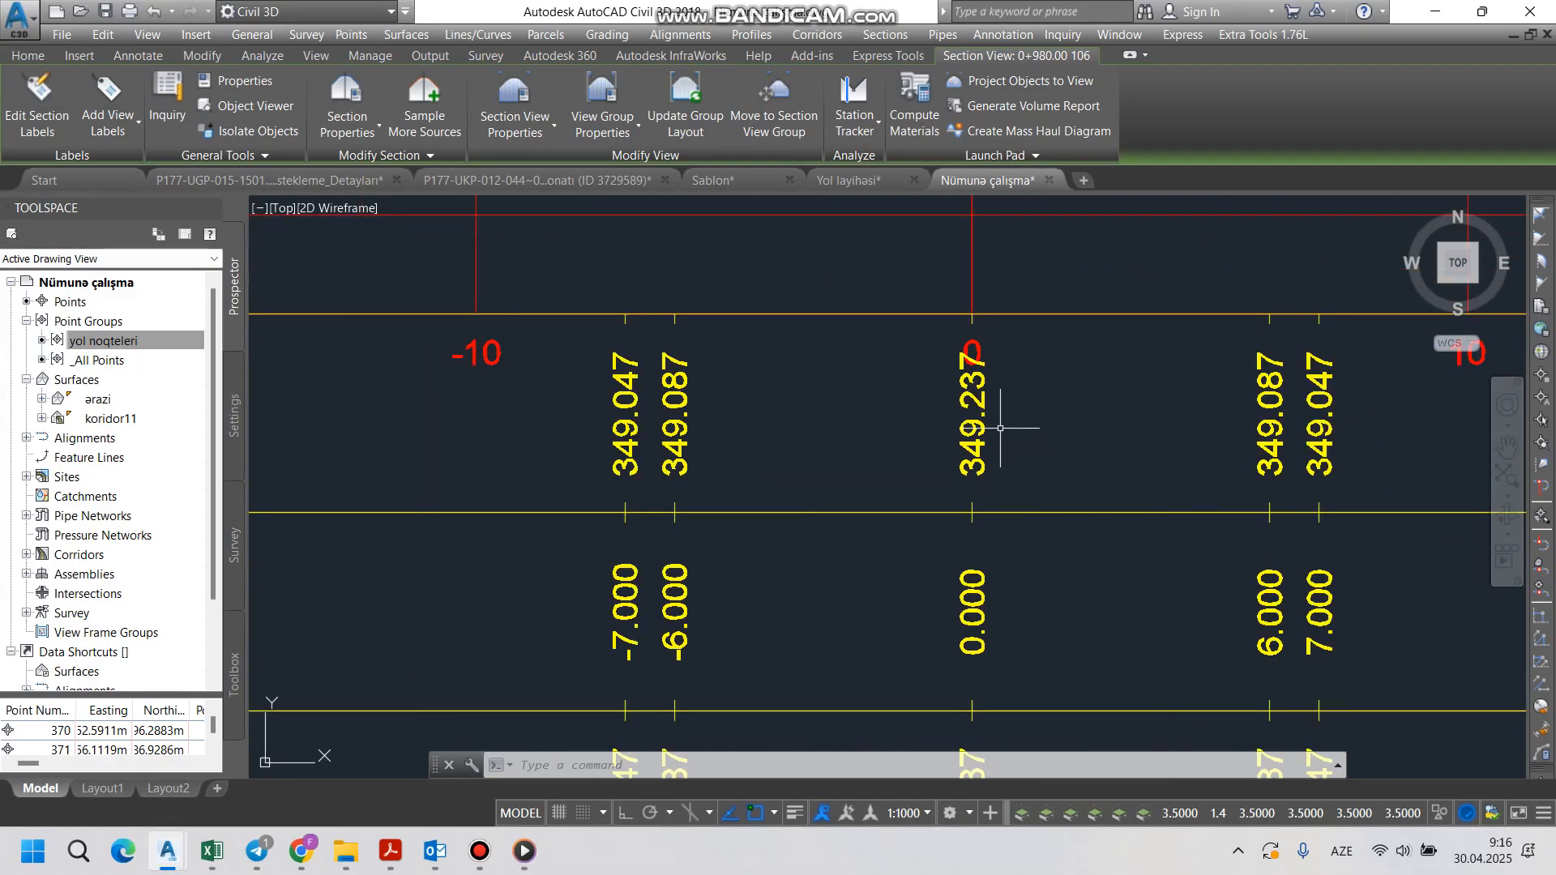
scroll(990, 405, "down", 4)
key("Escape")
scroll(1000, 433, "down", 2)
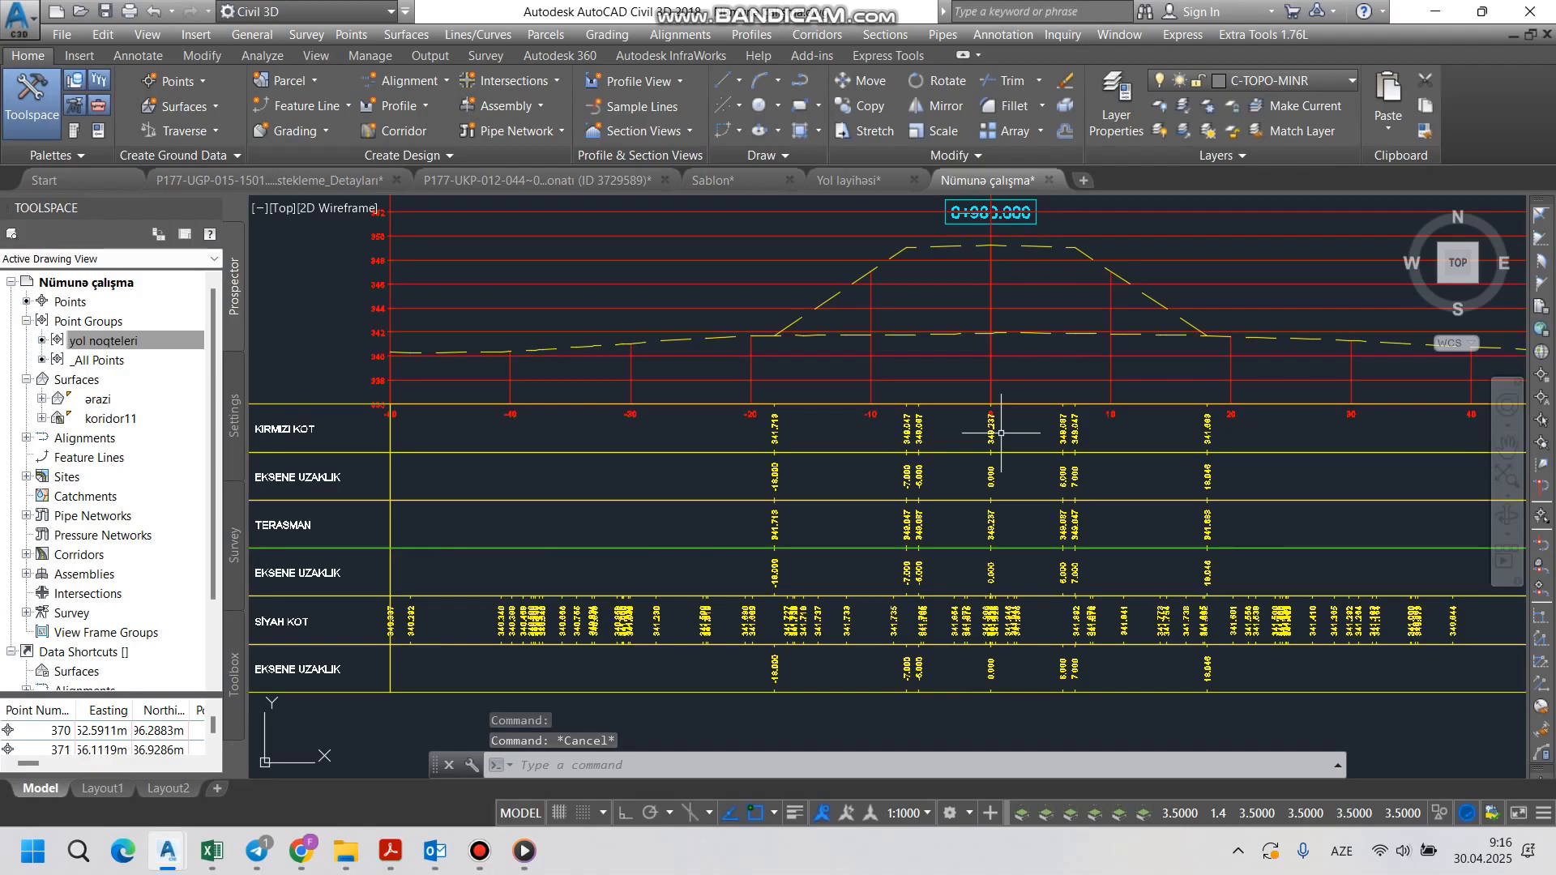
scroll(1001, 433, "up", 6)
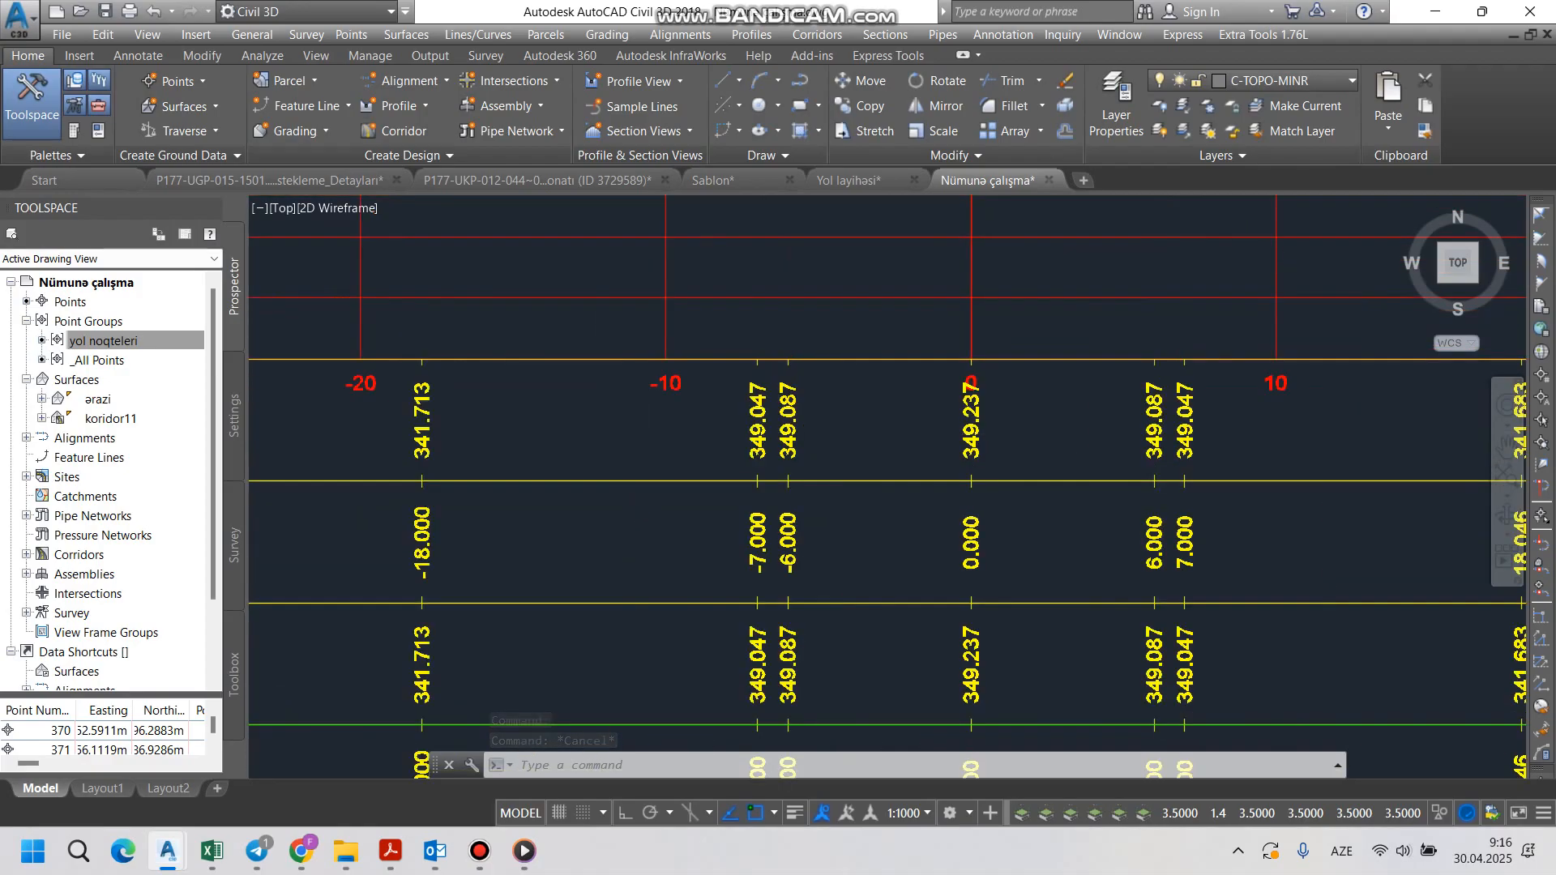
scroll(883, 437, "down", 6)
Step: Review the section views across the section sheets and their arrangement beside the corridor plan and profile view
scroll(883, 437, "down", 12)
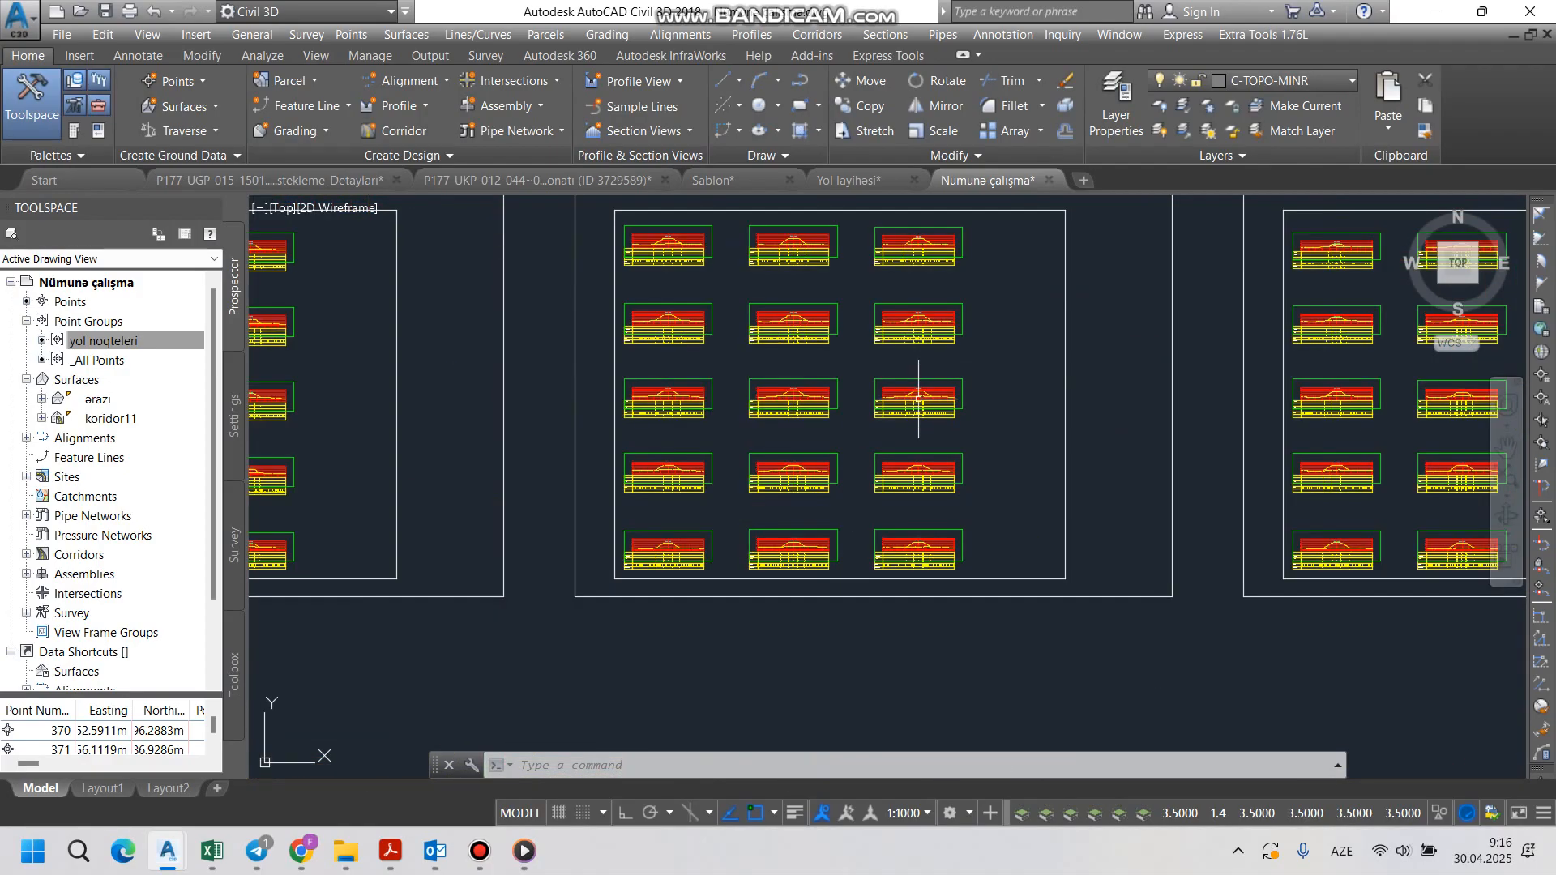
scroll(1208, 448, "up", 3)
scroll(1208, 449, "up", 10)
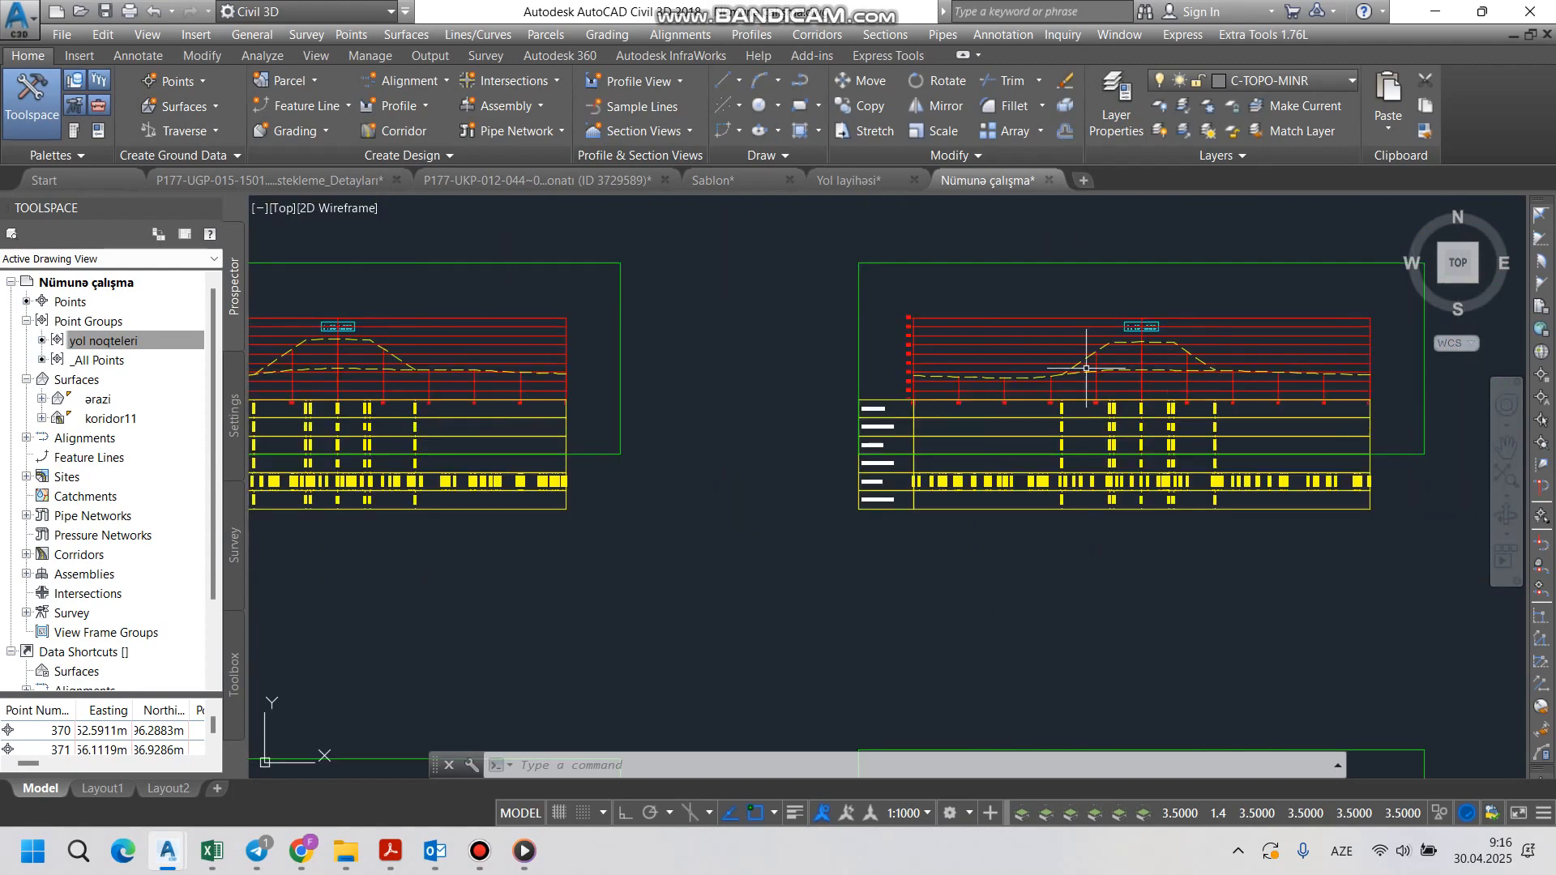
scroll(976, 383, "down", 12)
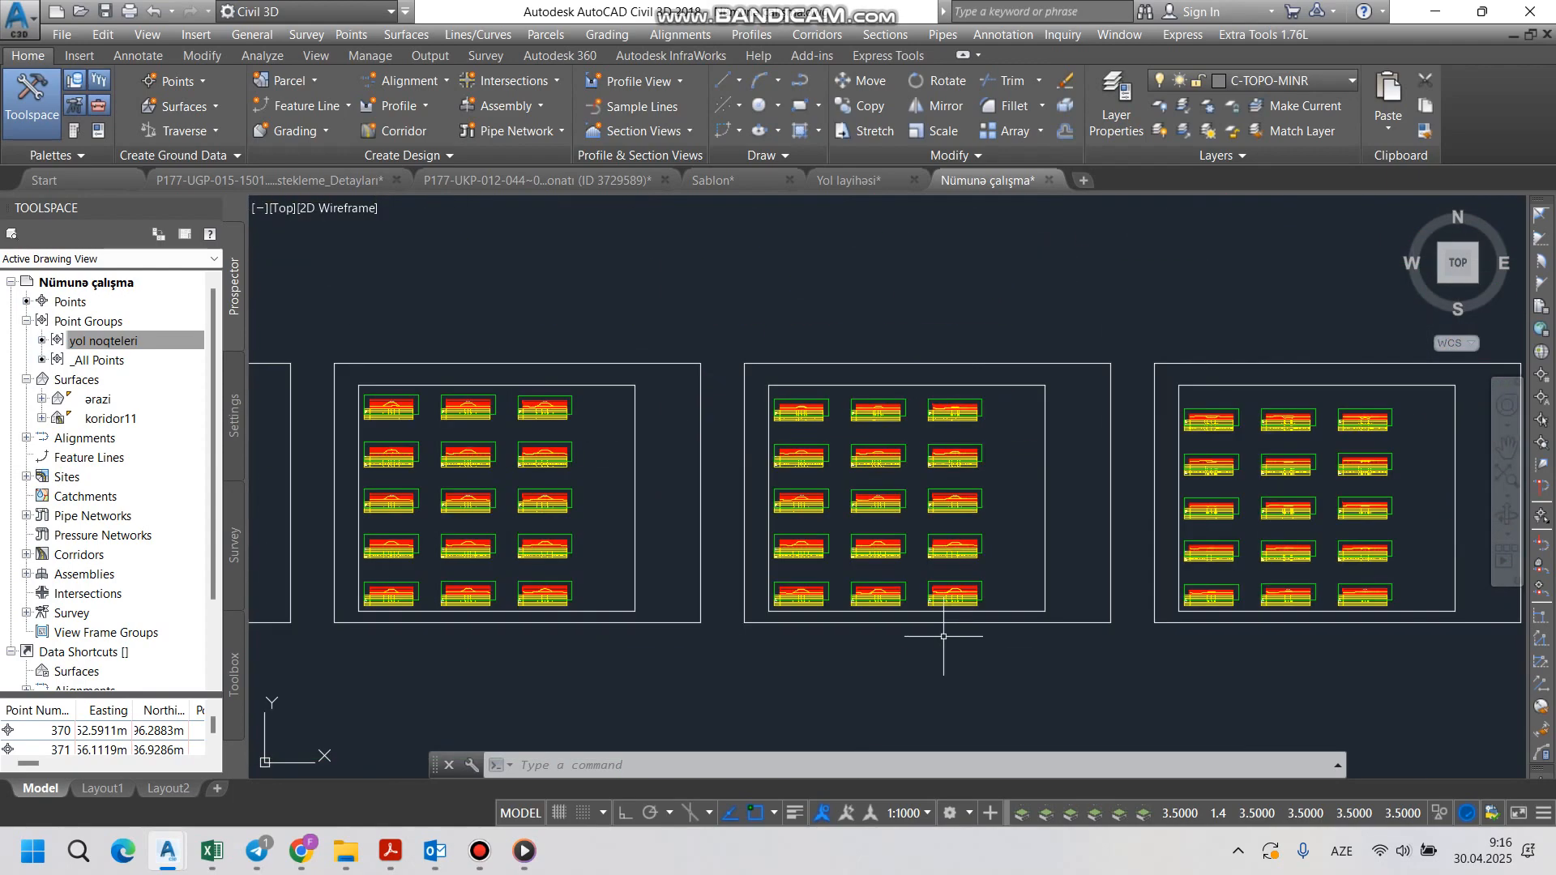
scroll(895, 405, "down", 5)
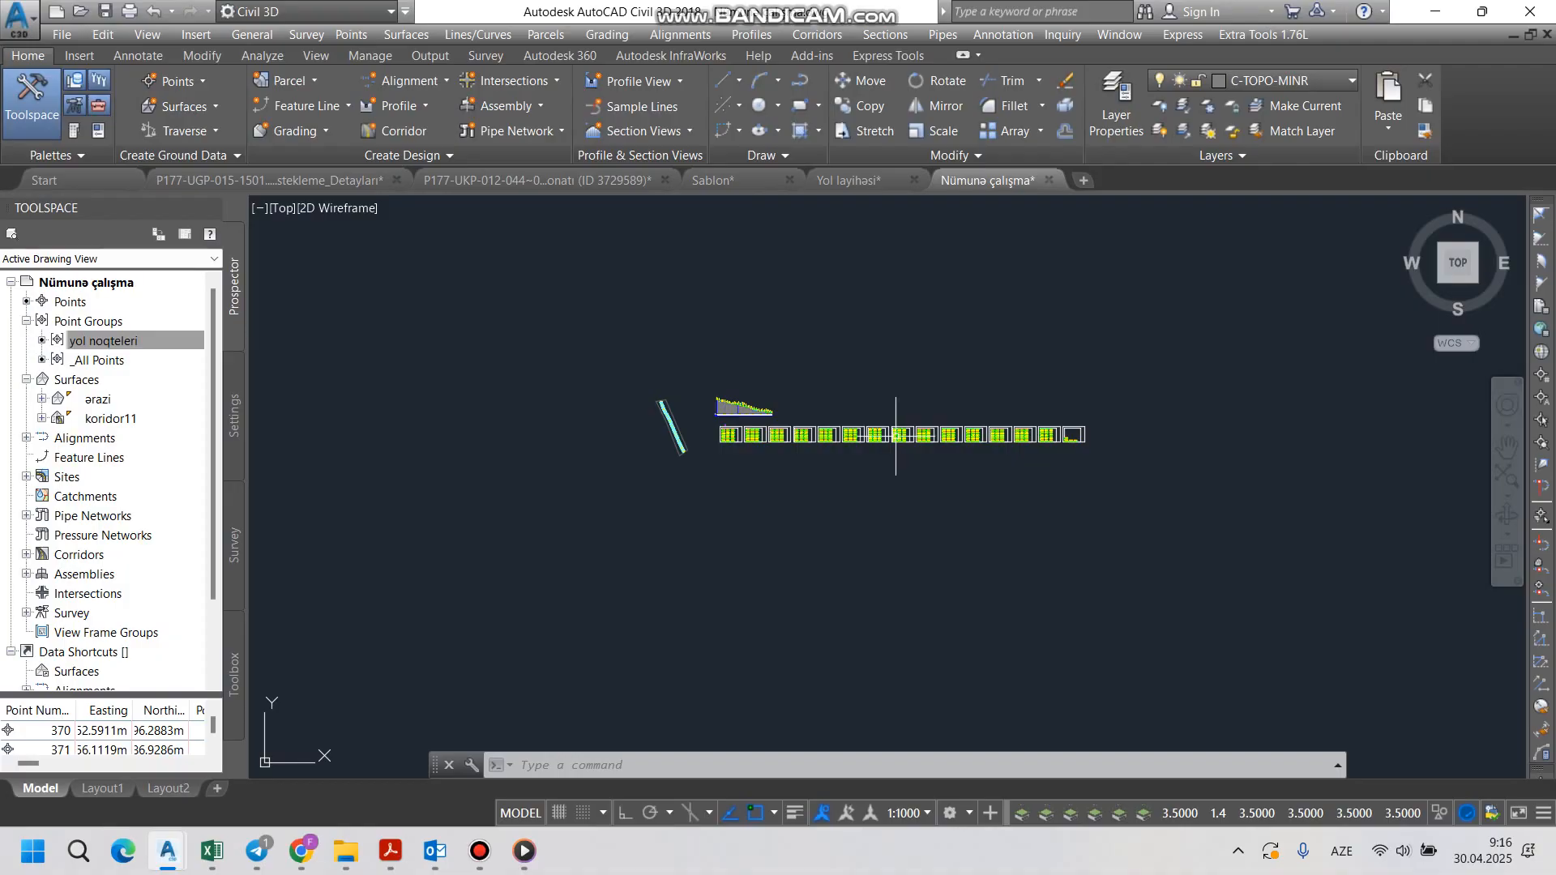
scroll(694, 438, "up", 6)
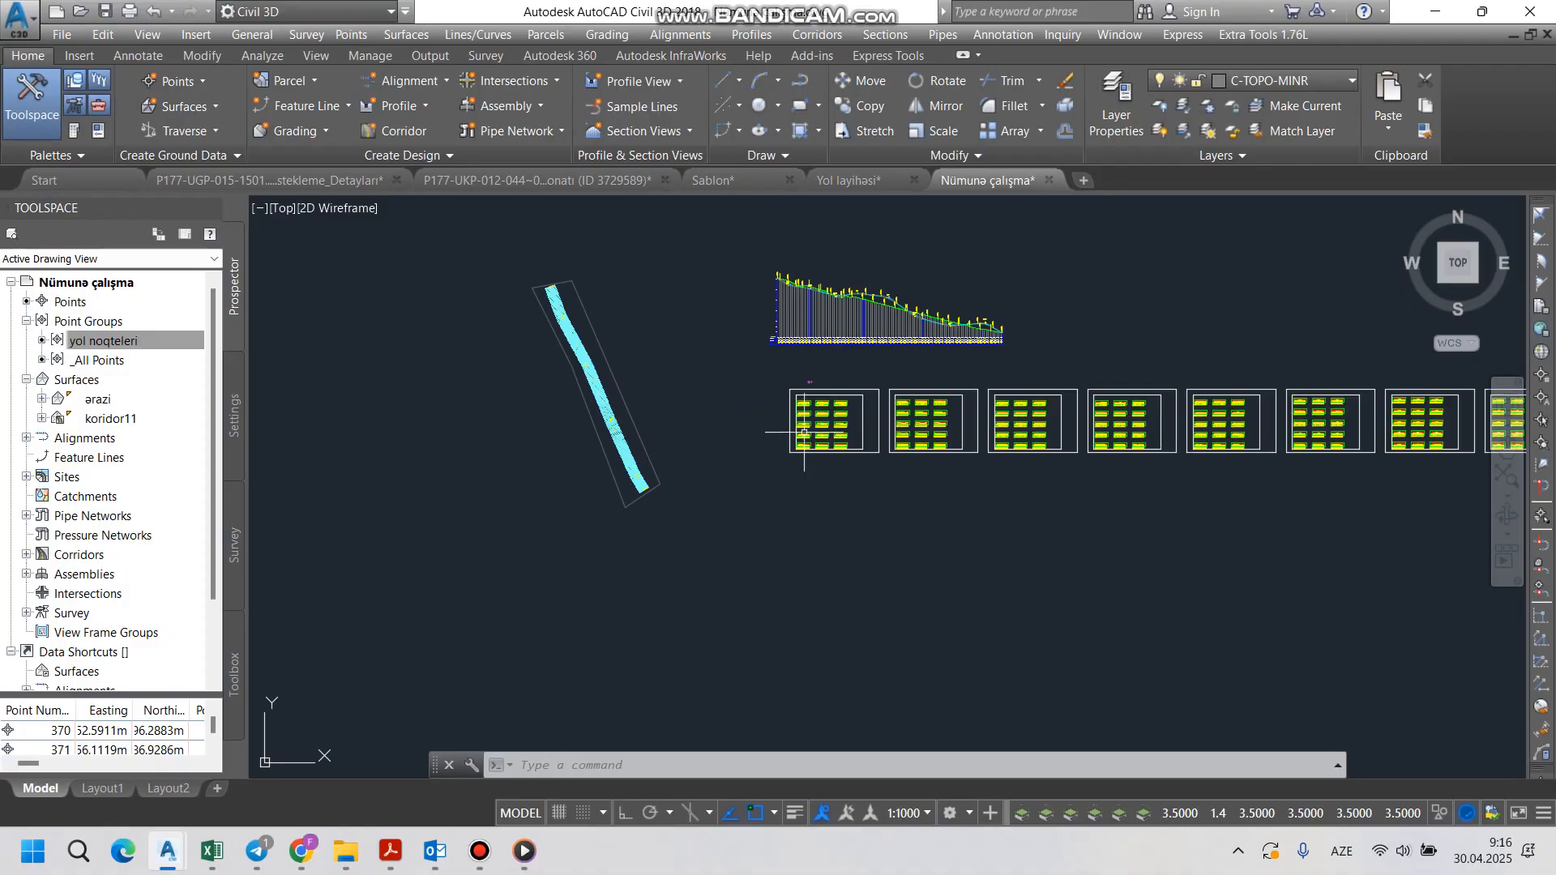
scroll(818, 405, "up", 4)
scroll(689, 423, "down", 4)
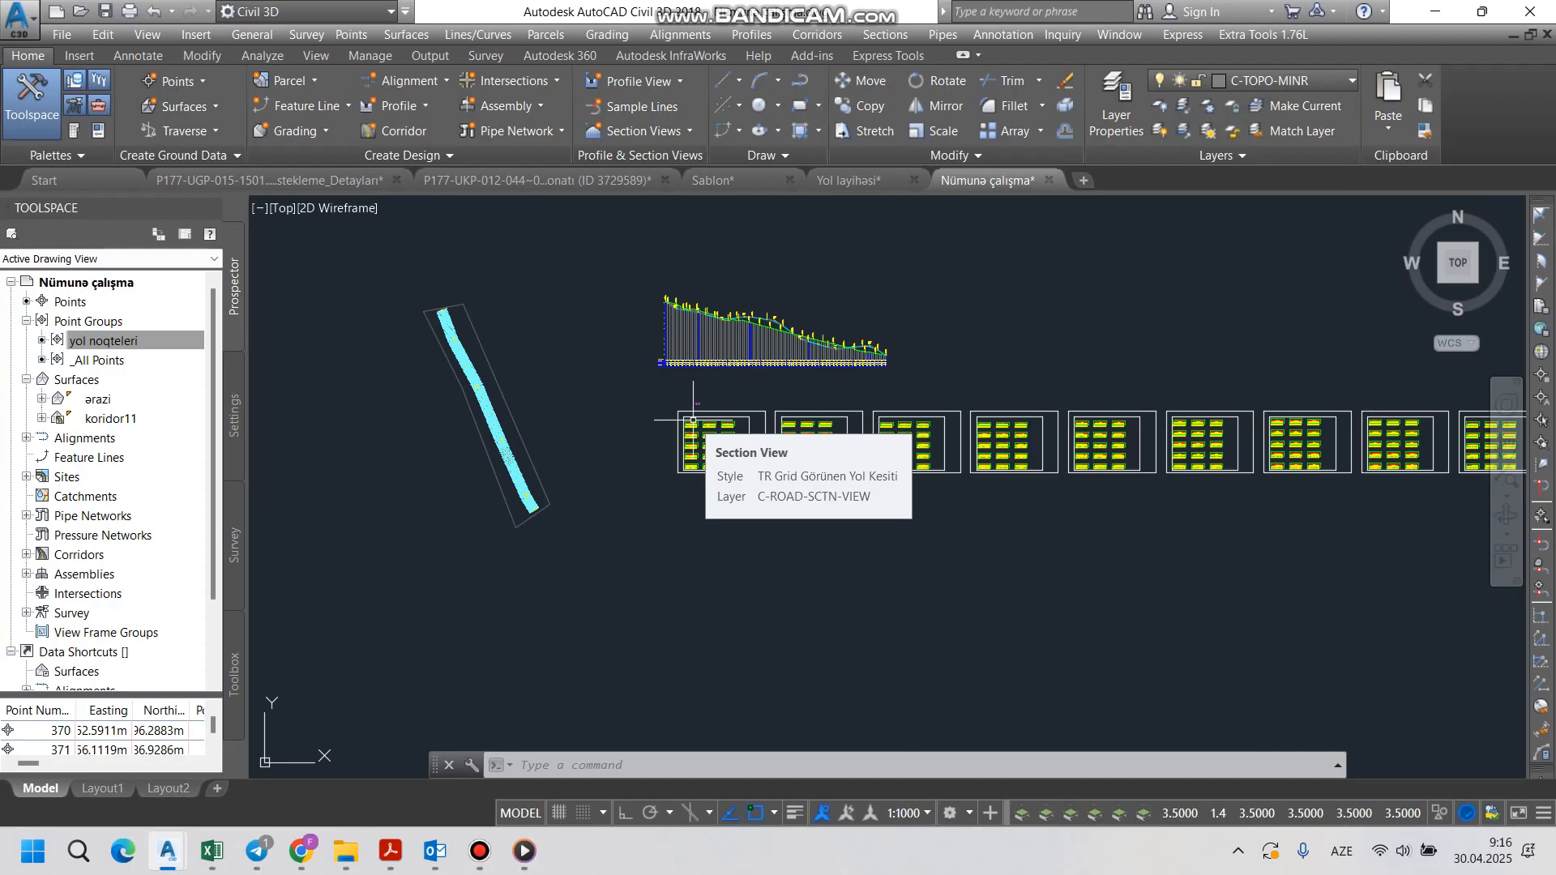
Step: Examine the sample lines at the corridor's lower end in plan and the section views arranged on a section sheet
scroll(525, 502, "up", 5)
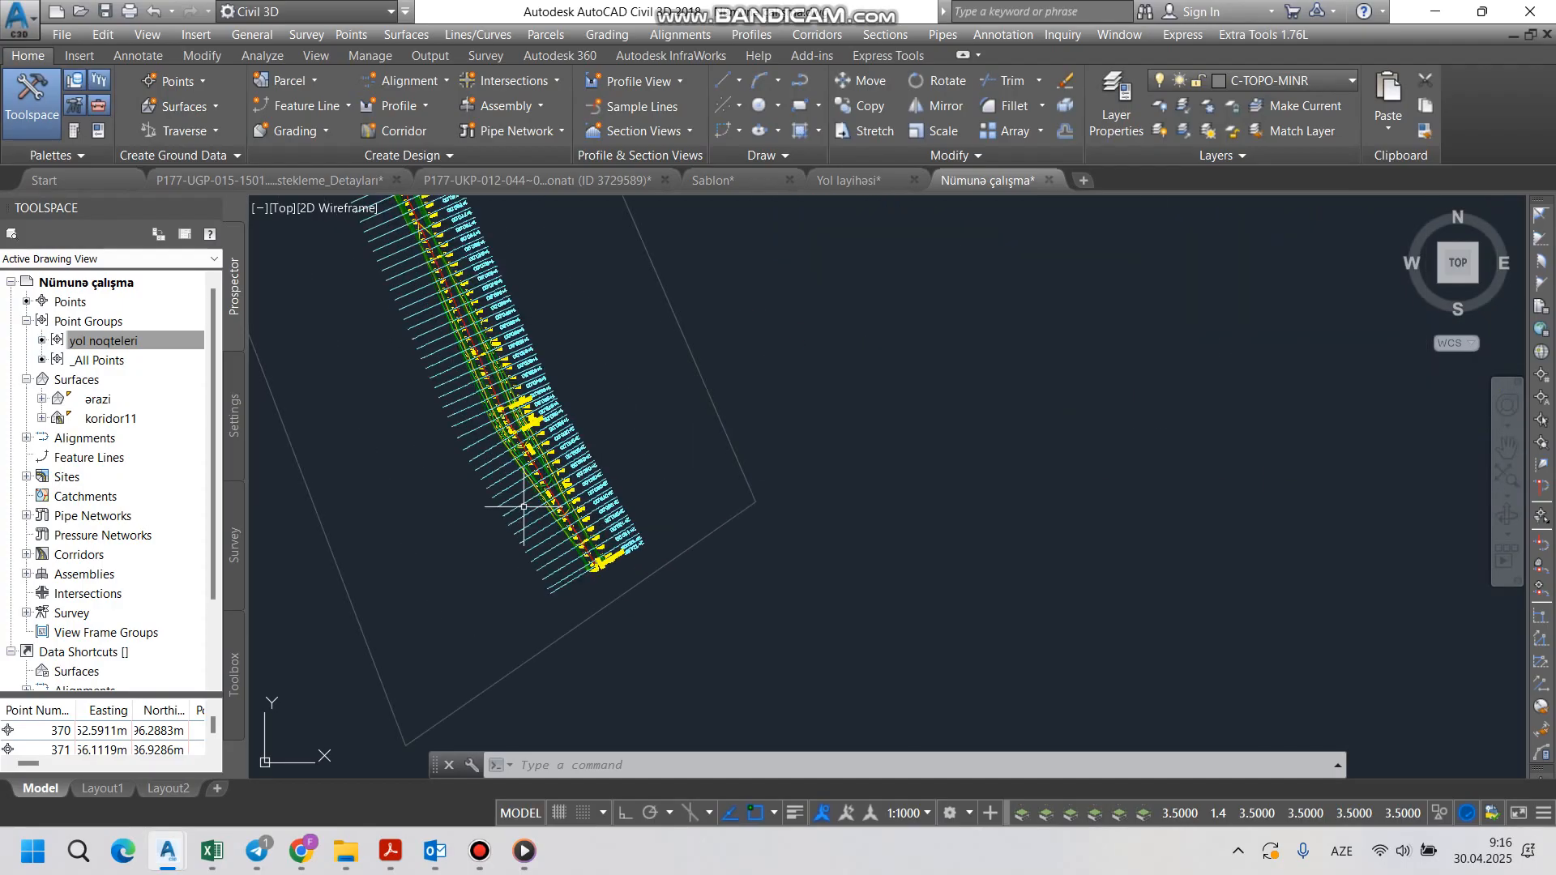
scroll(567, 518, "down", 4)
scroll(565, 504, "up", 5)
scroll(559, 486, "down", 5)
scroll(533, 377, "up", 3)
scroll(533, 378, "up", 3)
scroll(527, 369, "down", 5)
scroll(1039, 636, "up", 8)
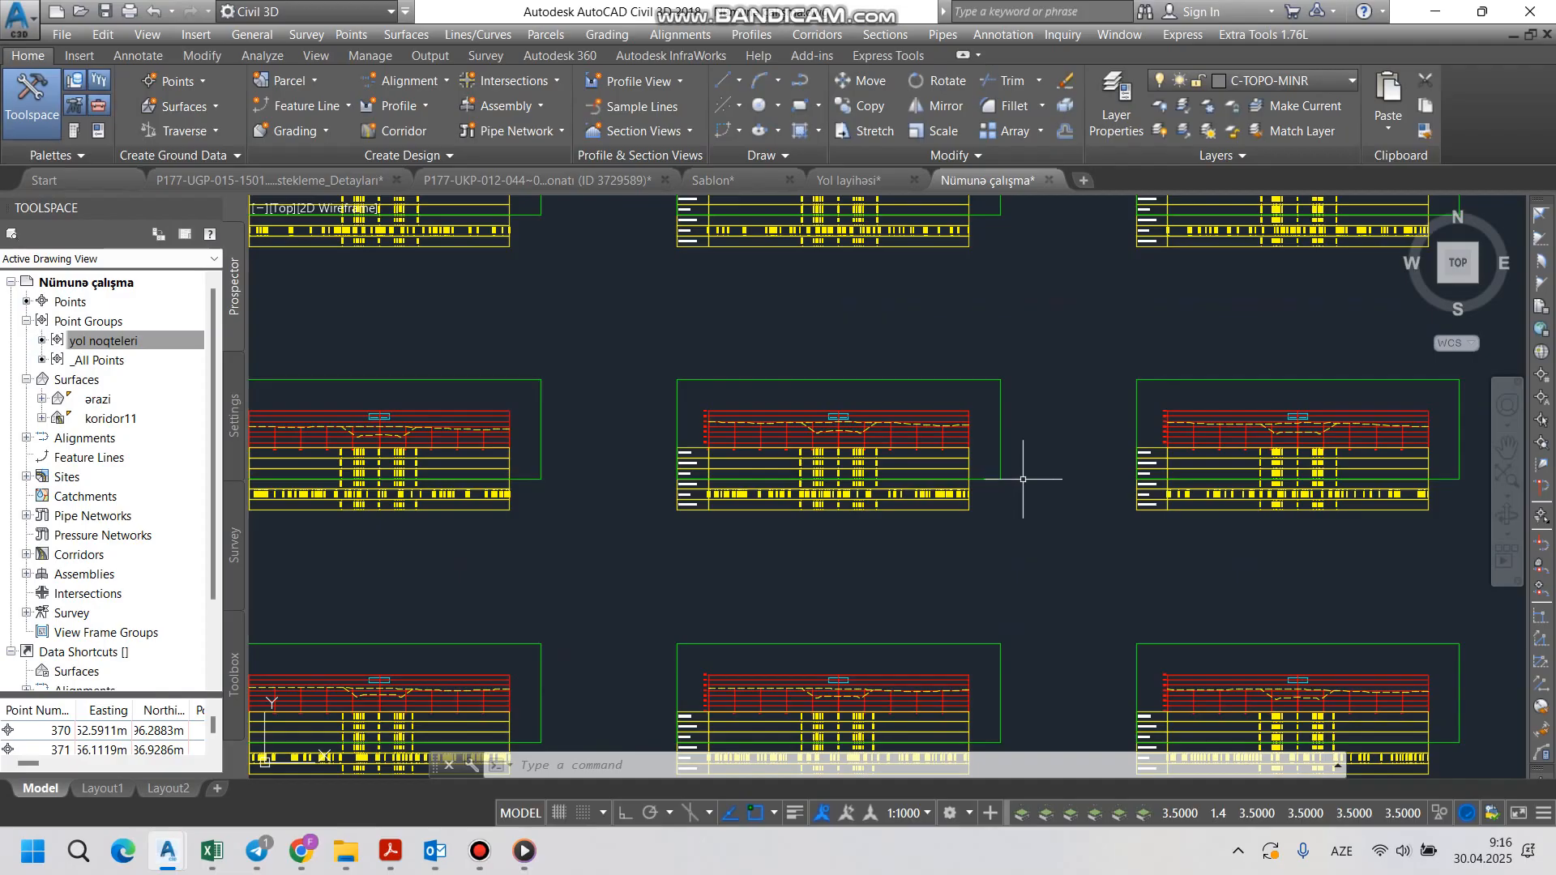
scroll(790, 516, "down", 2)
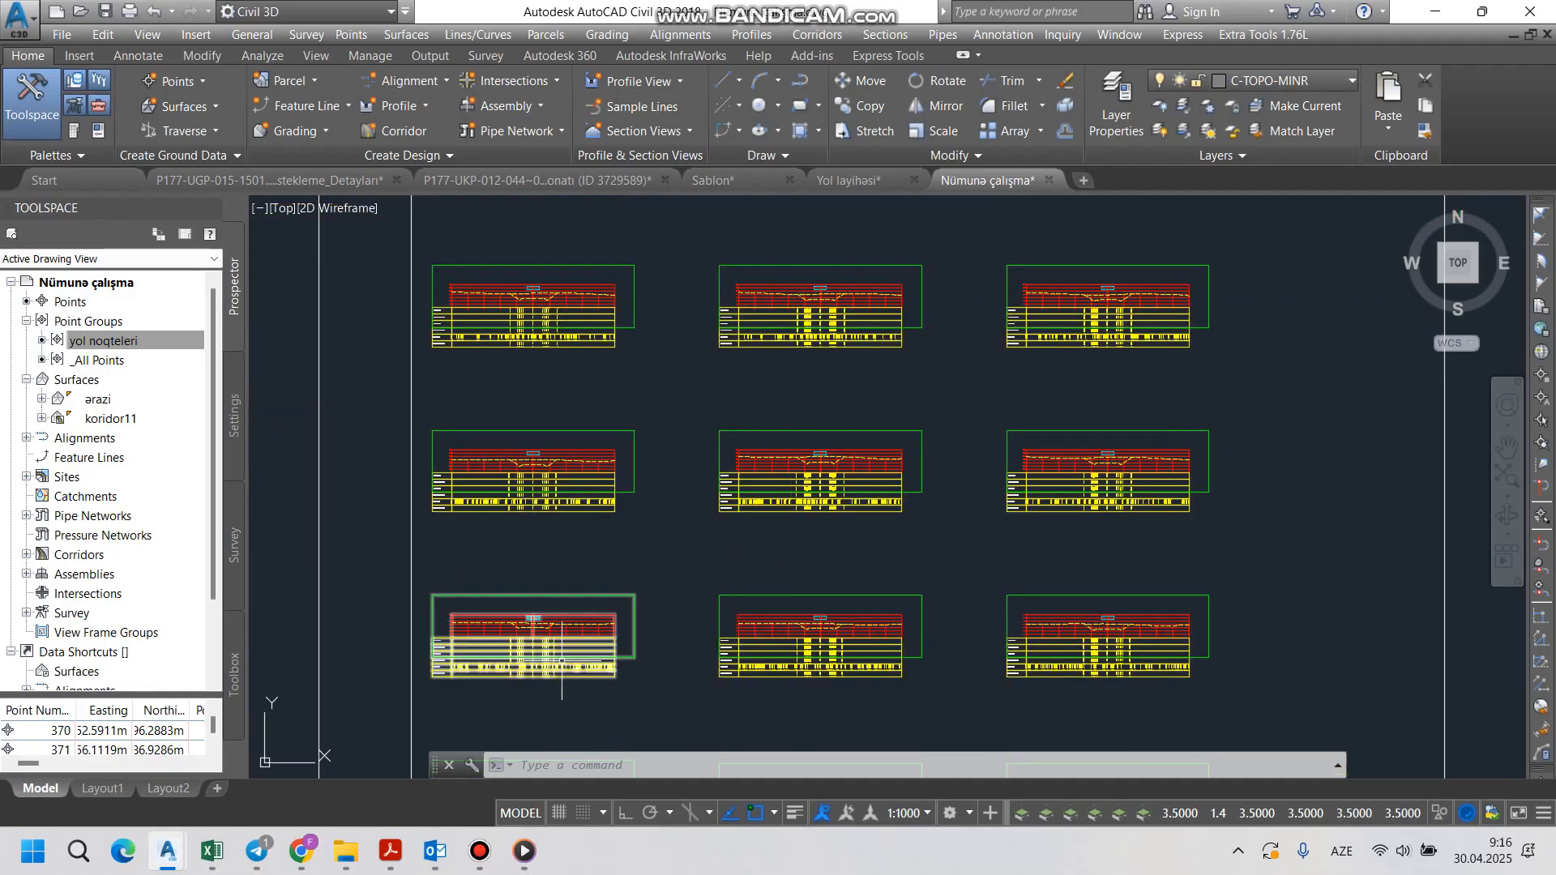